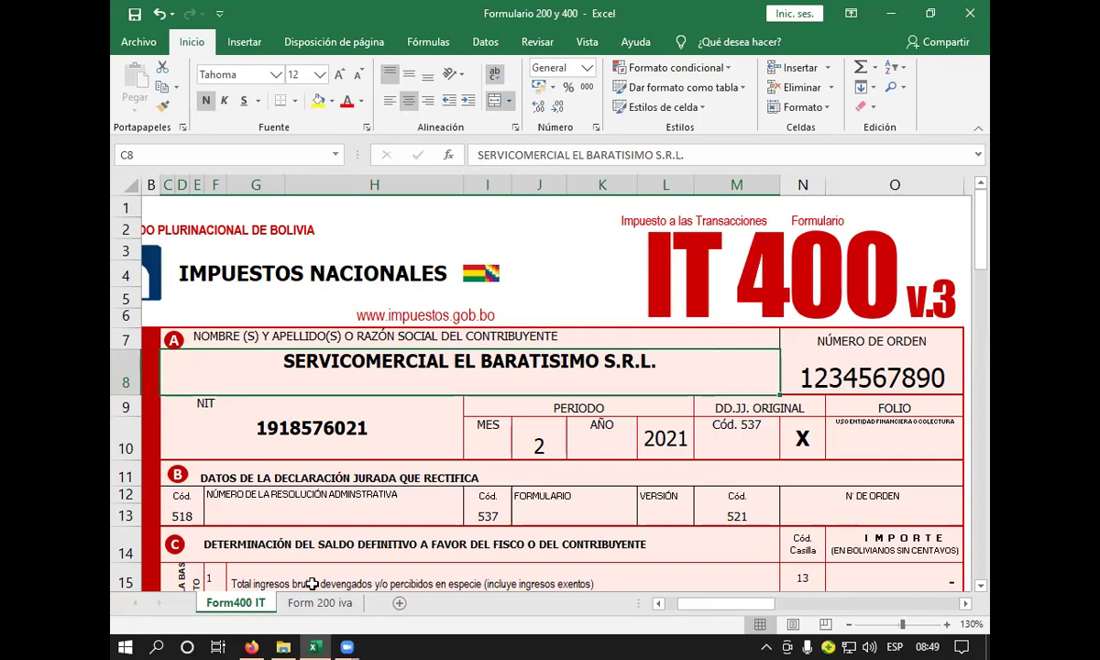
# - Copy the Formulario 200 y 400 workbook from the USB drive (F:) in File Explorer
pyautogui.click(284, 645)
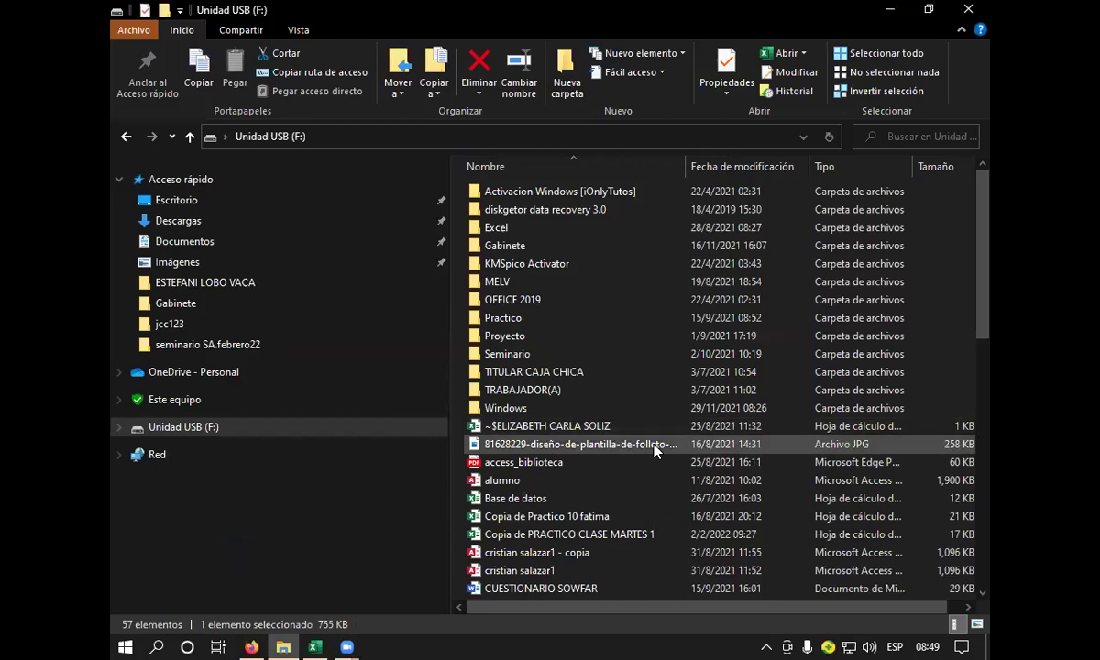
pyautogui.scroll(-4, 607, 464)
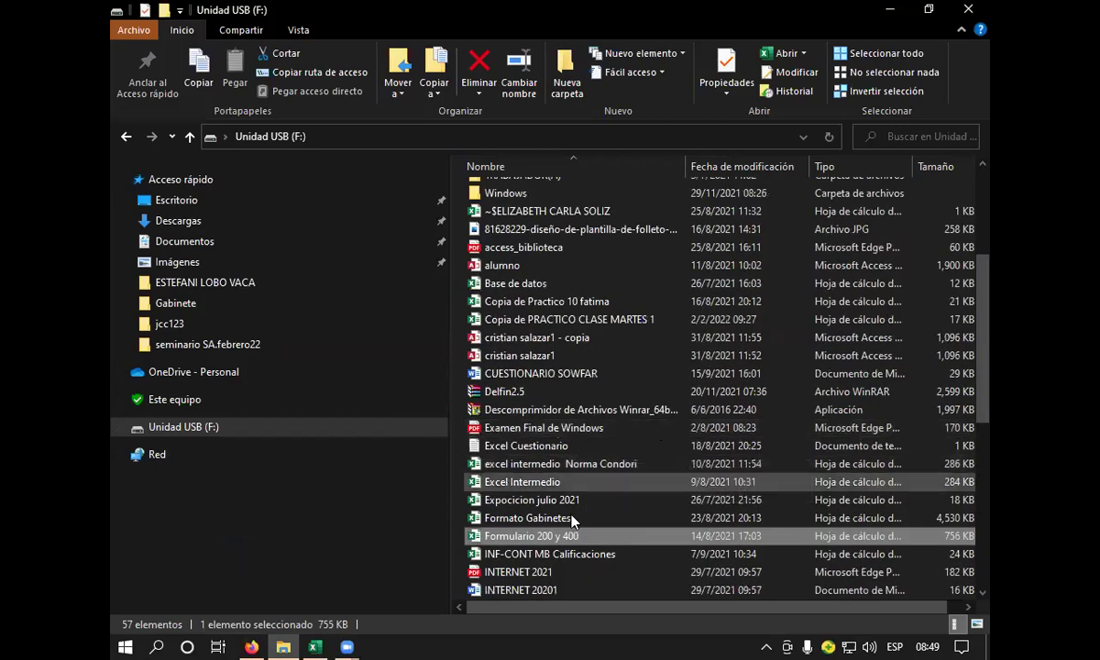
pyautogui.doubleClick(502, 537)
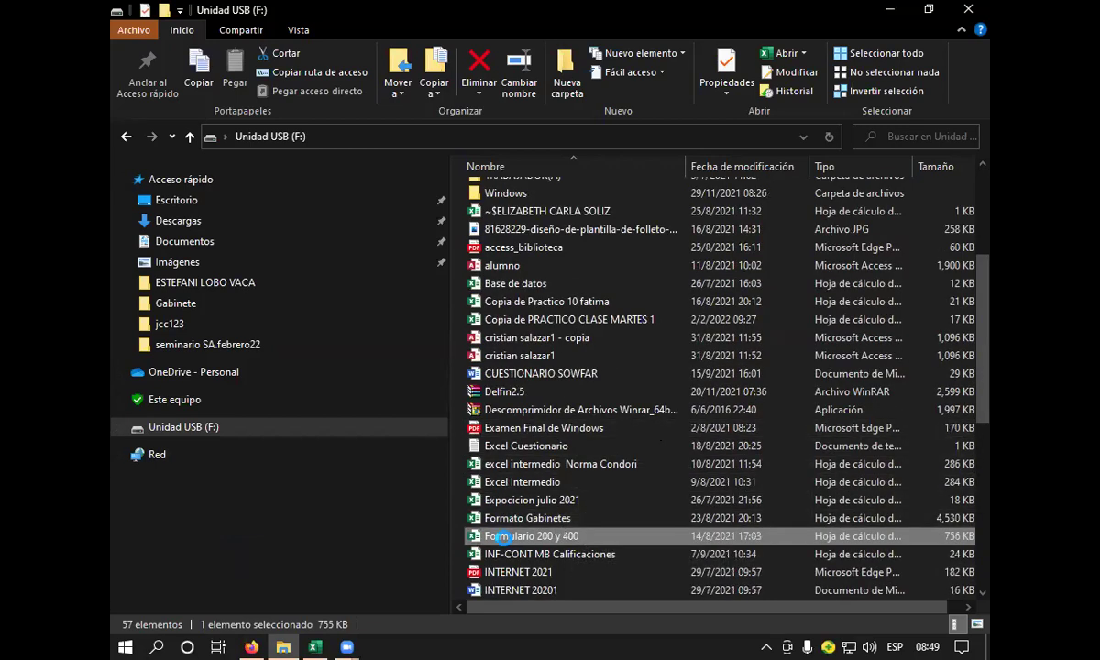
pyautogui.rightClick(503, 537)
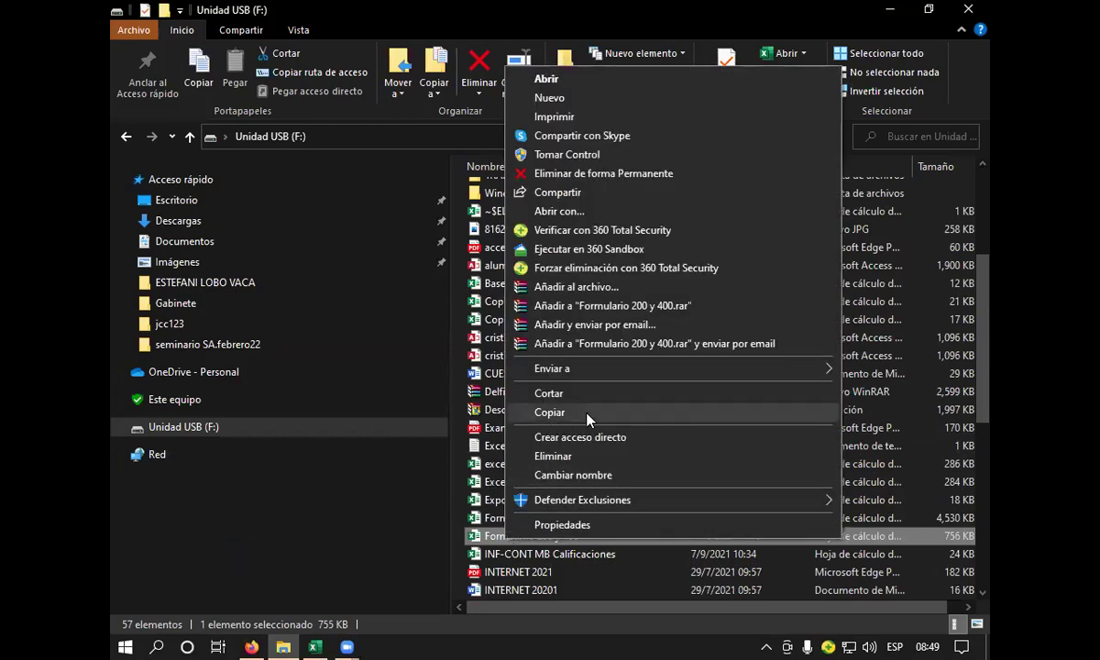
pyautogui.click(587, 415)
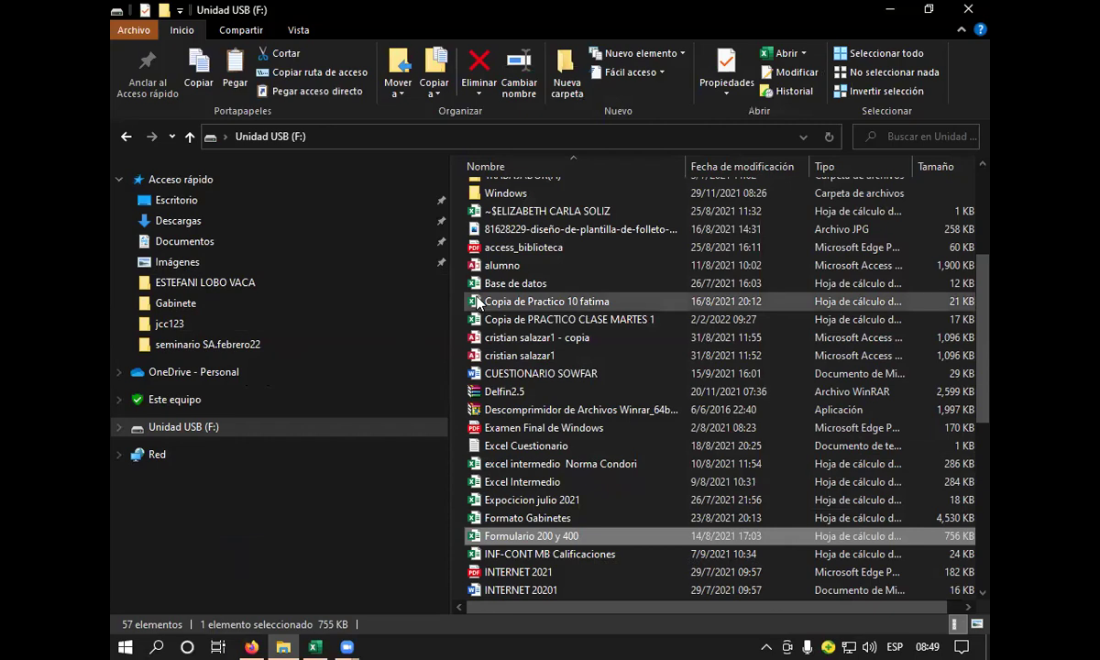
# - Open network computer \\CB-04 from Run, correcting the mistyped \\CBN-04 name
pyautogui.press('super+r')
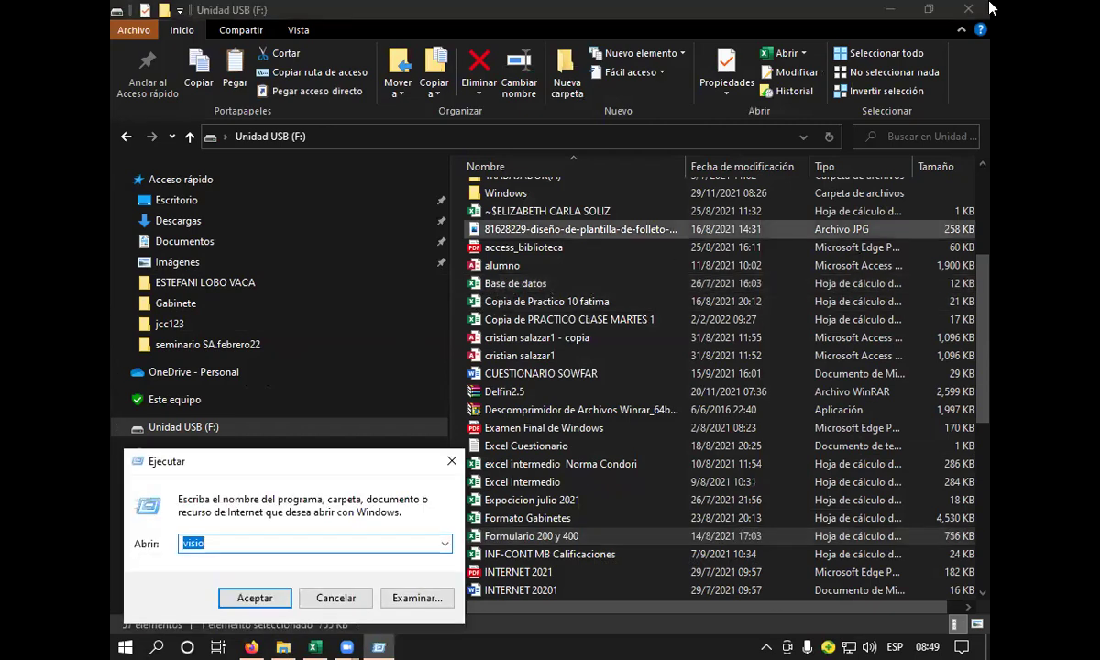
pyautogui.write('\\')
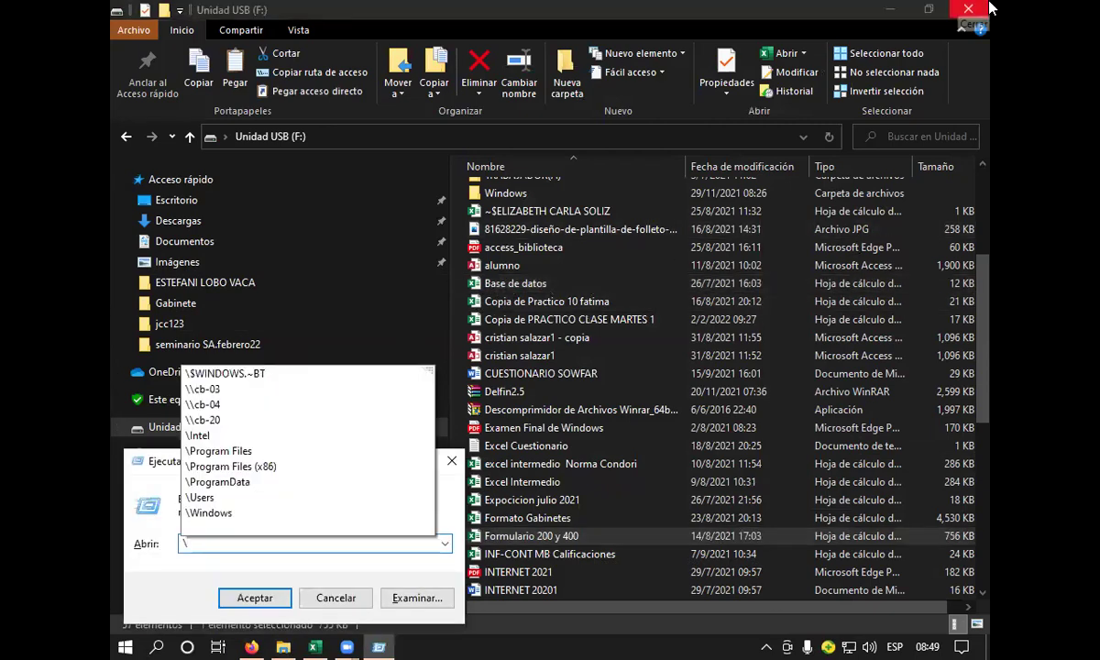
pyautogui.write('\\CBN-04')
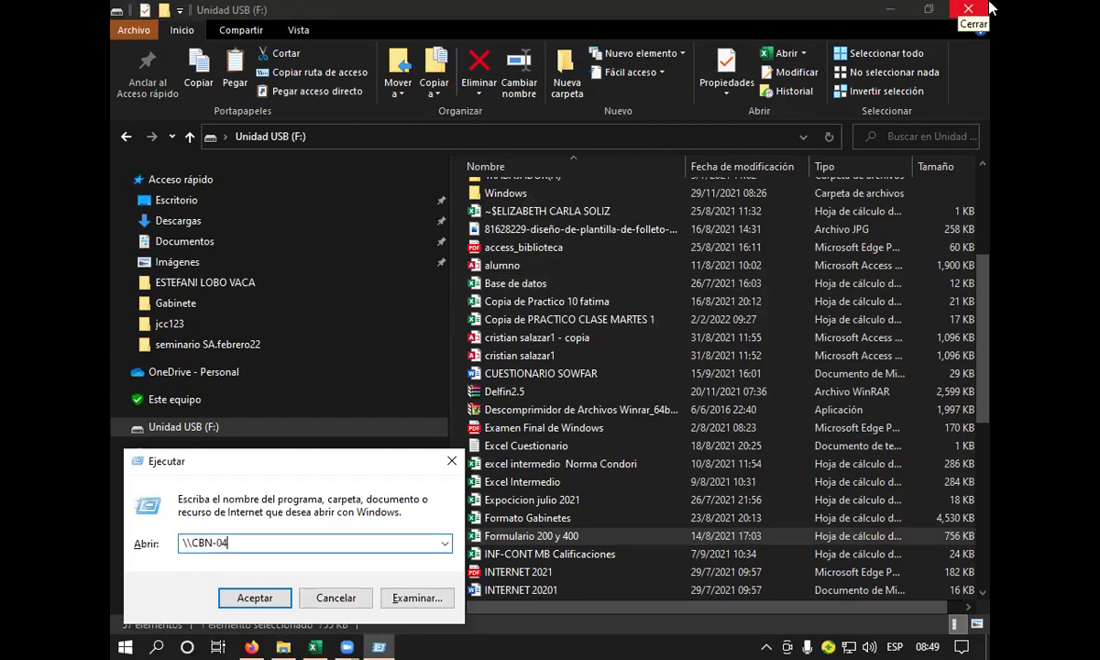
pyautogui.press('Return')
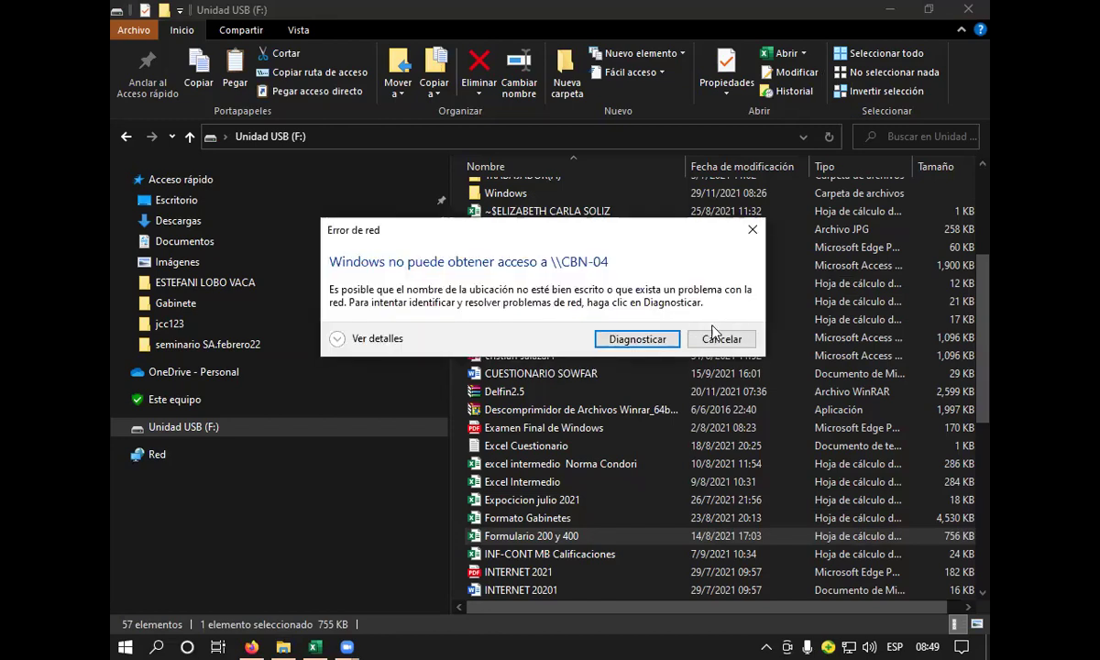
pyautogui.click(721, 339)
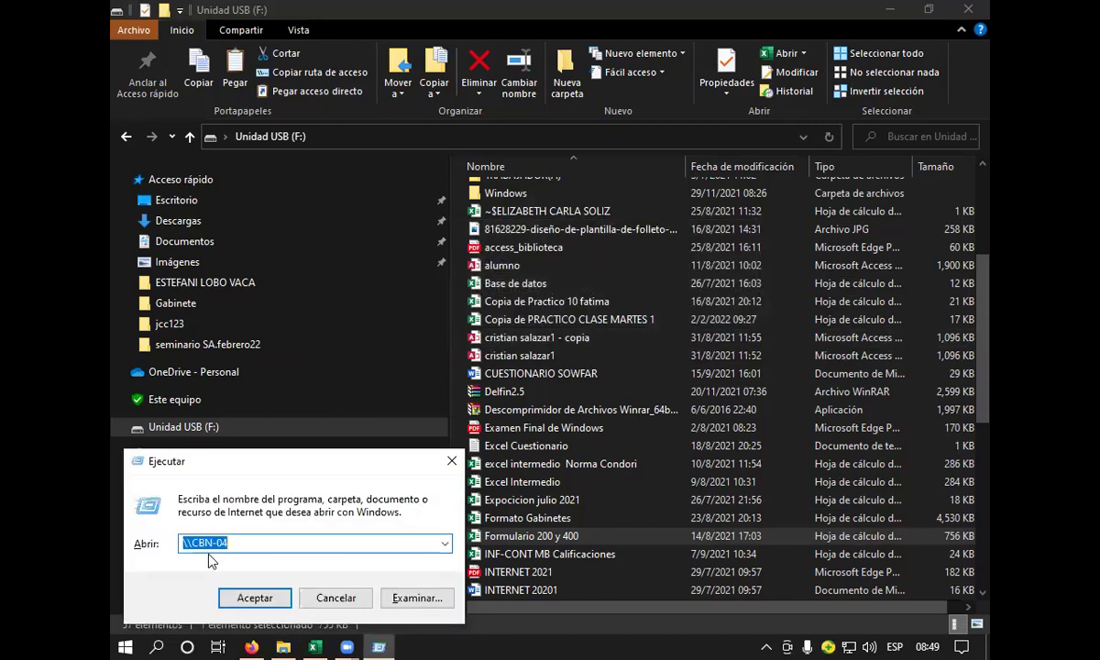
pyautogui.click(204, 543)
pyautogui.press('BackSpace')
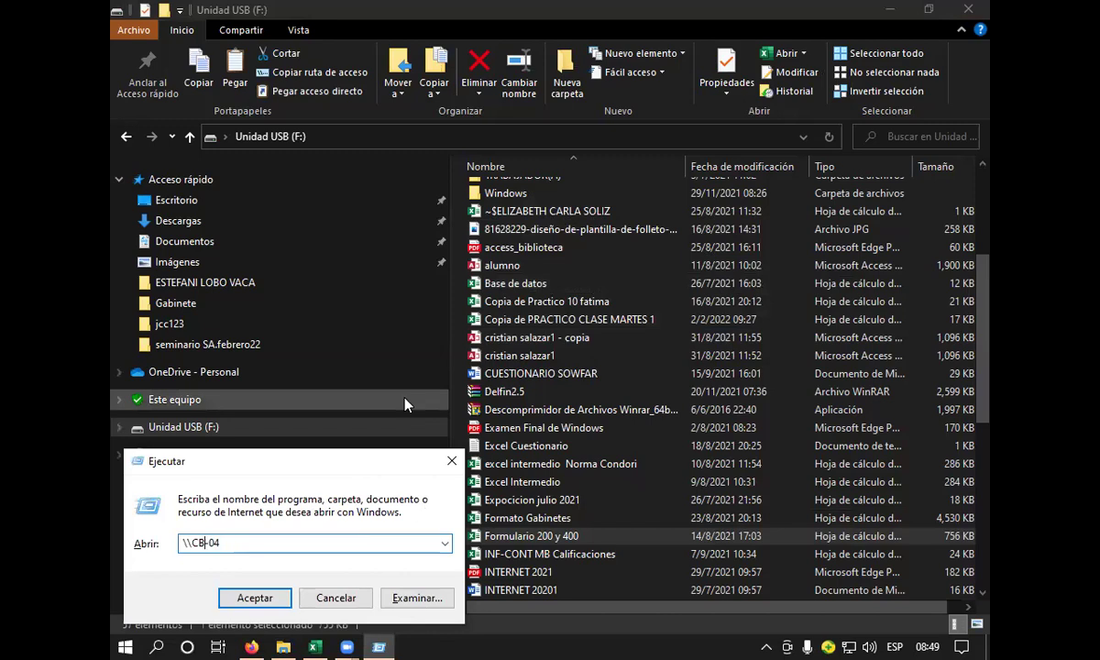
pyautogui.press('Return')
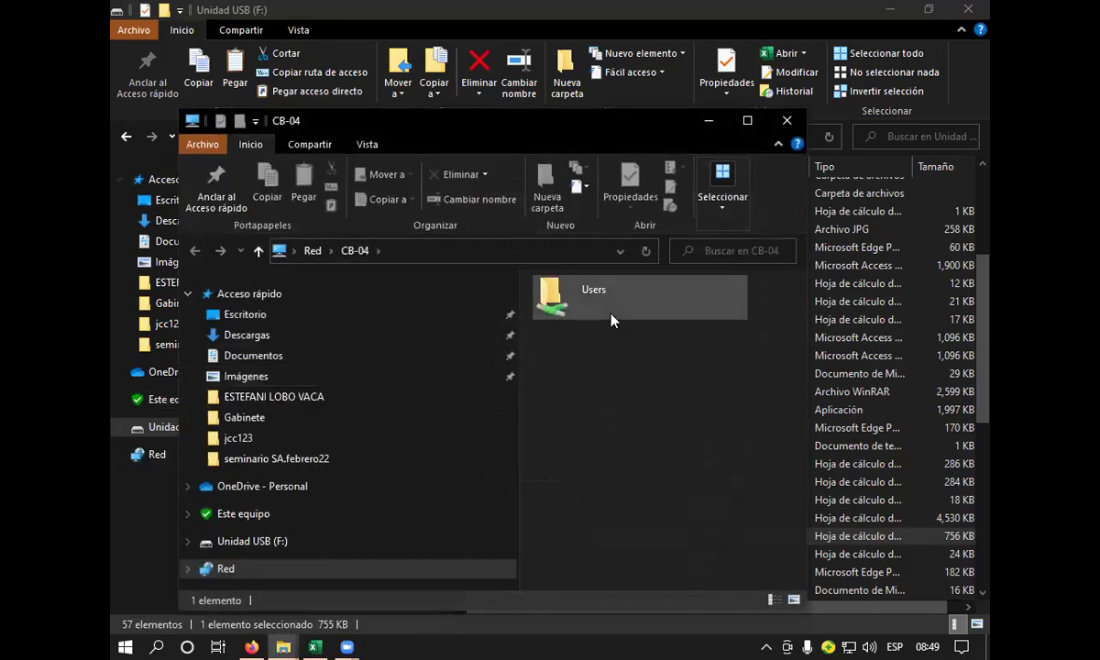
# - Paste the workbook into CB-04's Users\Public folder and close that window
pyautogui.doubleClick(601, 312)
pyautogui.doubleClick(603, 325)
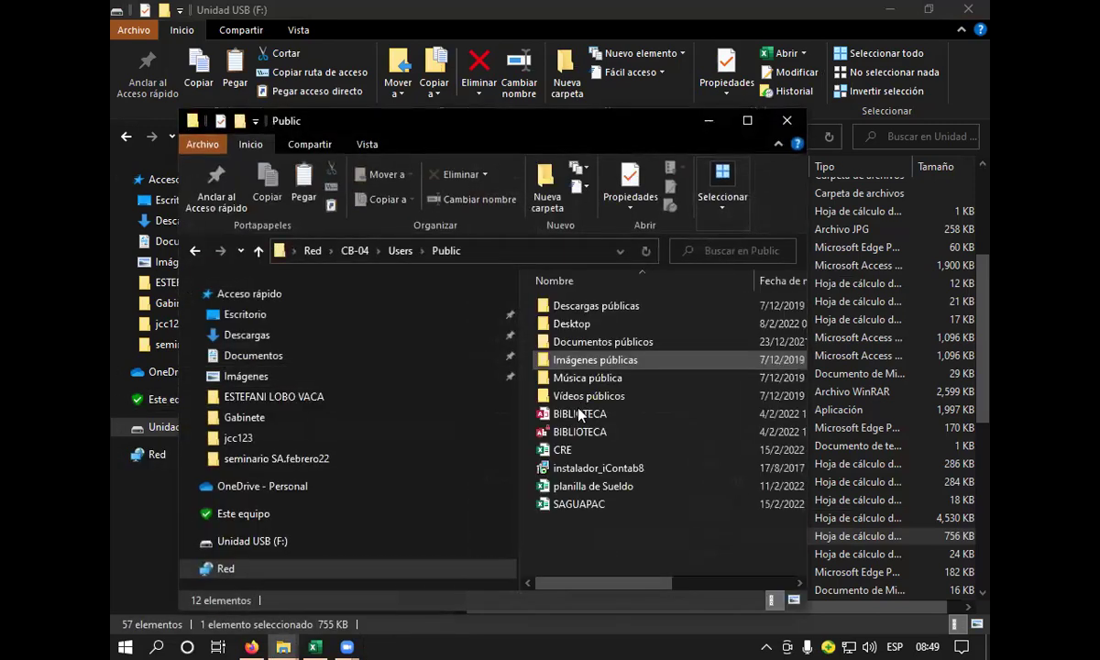
pyautogui.rightClick(565, 530)
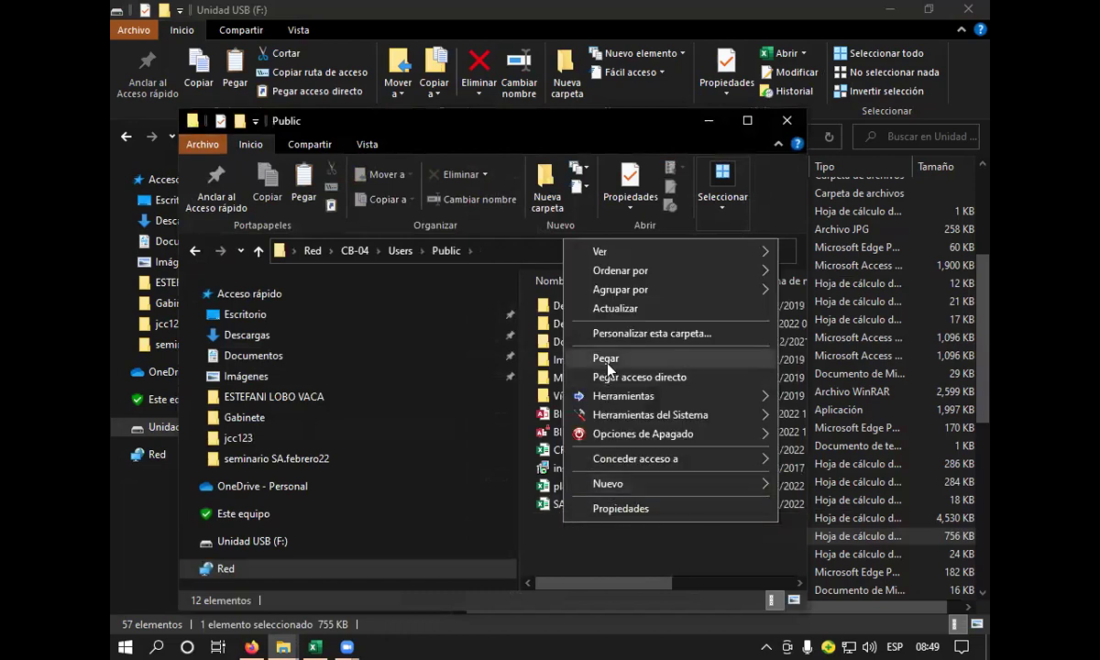
pyautogui.click(598, 354)
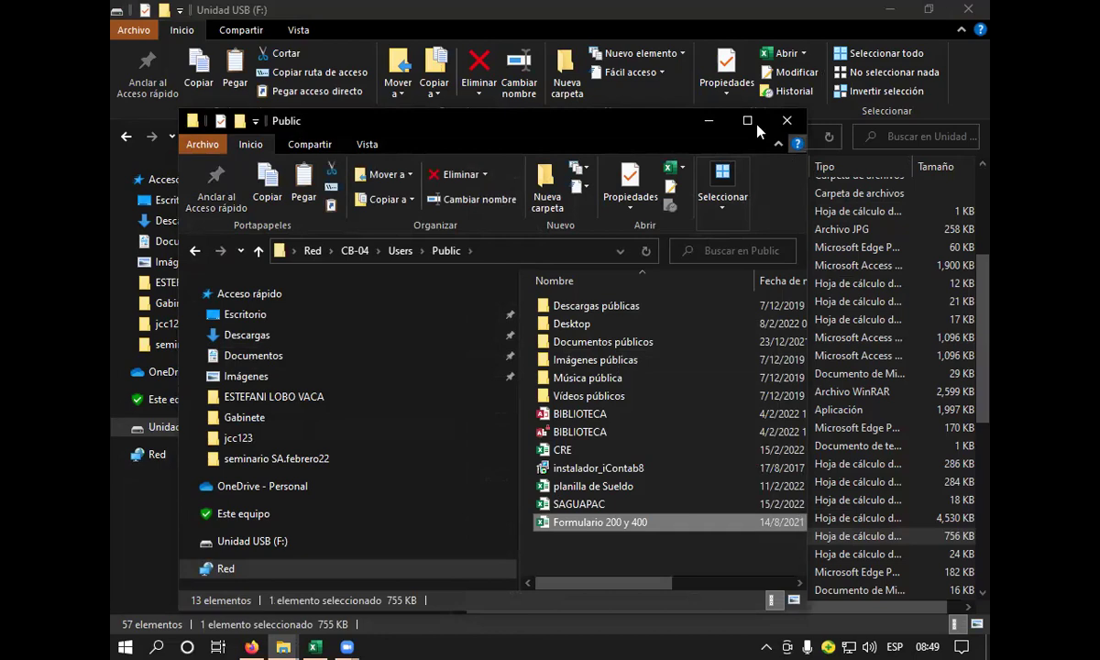
pyautogui.click(787, 120)
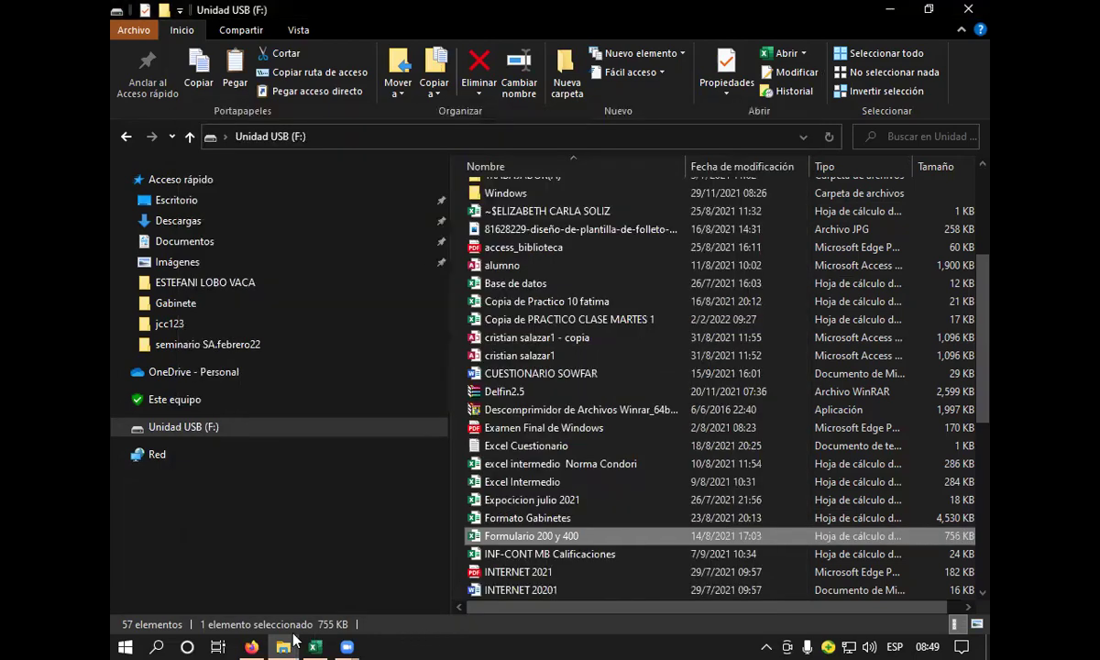
# - Back in Excel, scroll the Form400 IT sheet down to row 44 and back to the top
pyautogui.click(310, 644)
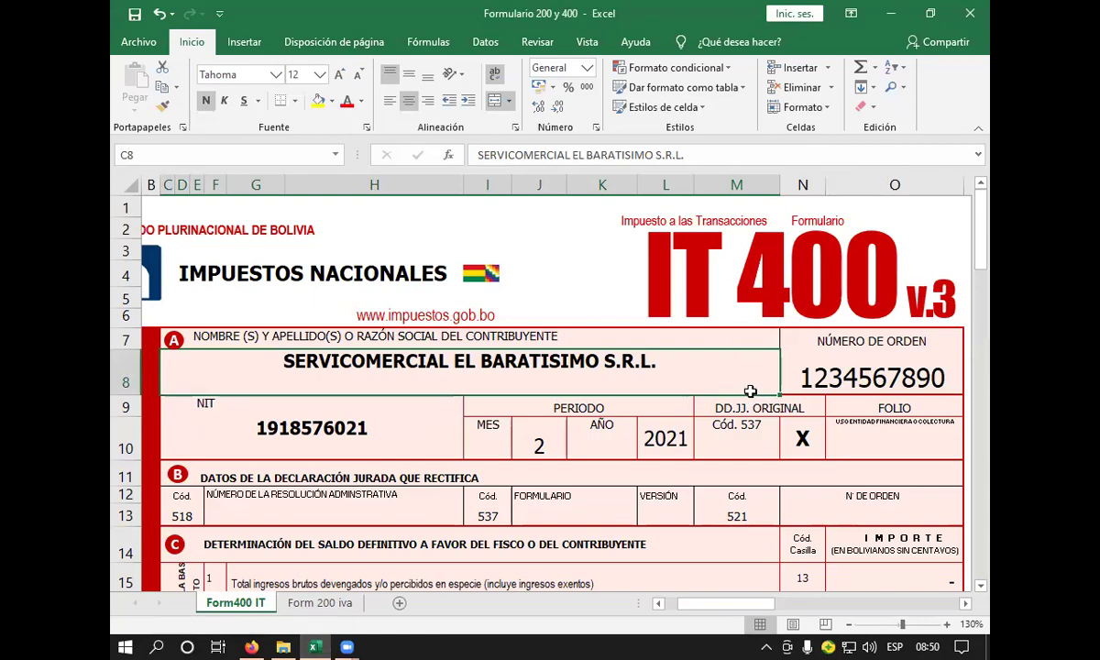
pyautogui.scroll(-6, 770, 394)
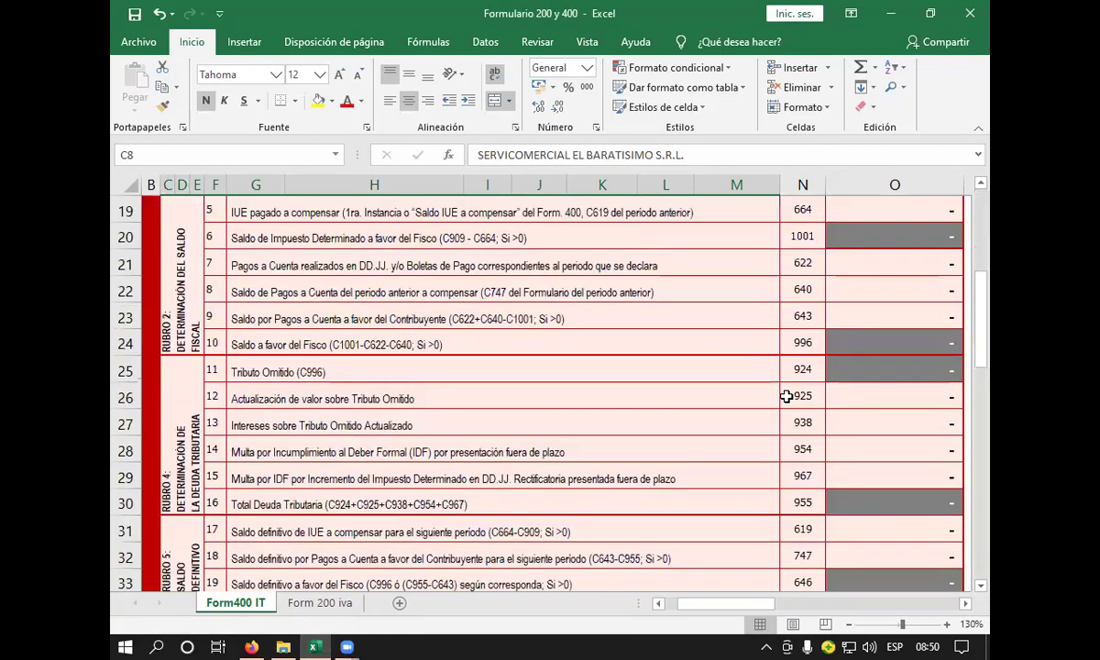
pyautogui.scroll(-12, 784, 396)
pyautogui.scroll(9, 782, 396)
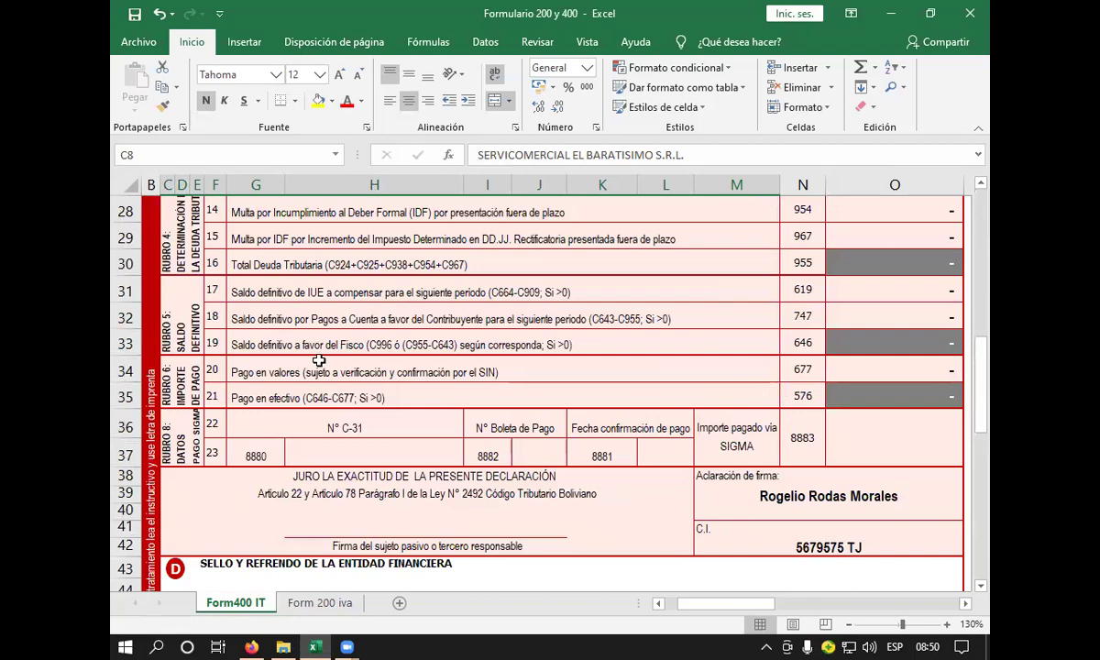
pyautogui.scroll(9, 320, 360)
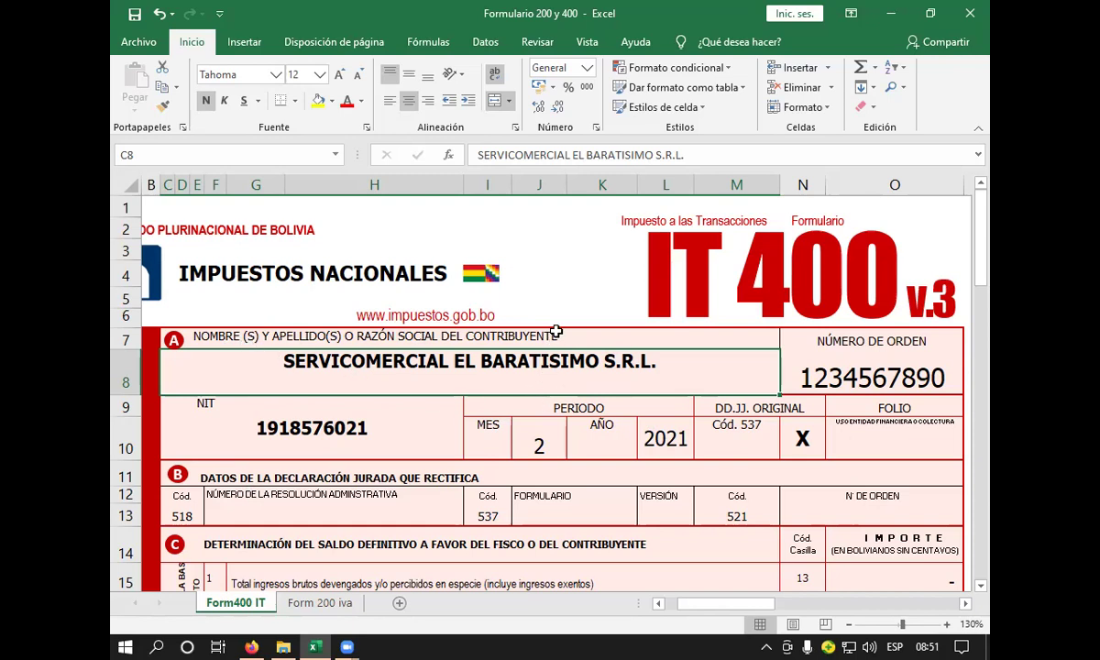
pyautogui.moveTo(560, 338); pyautogui.dragTo(565, 344)
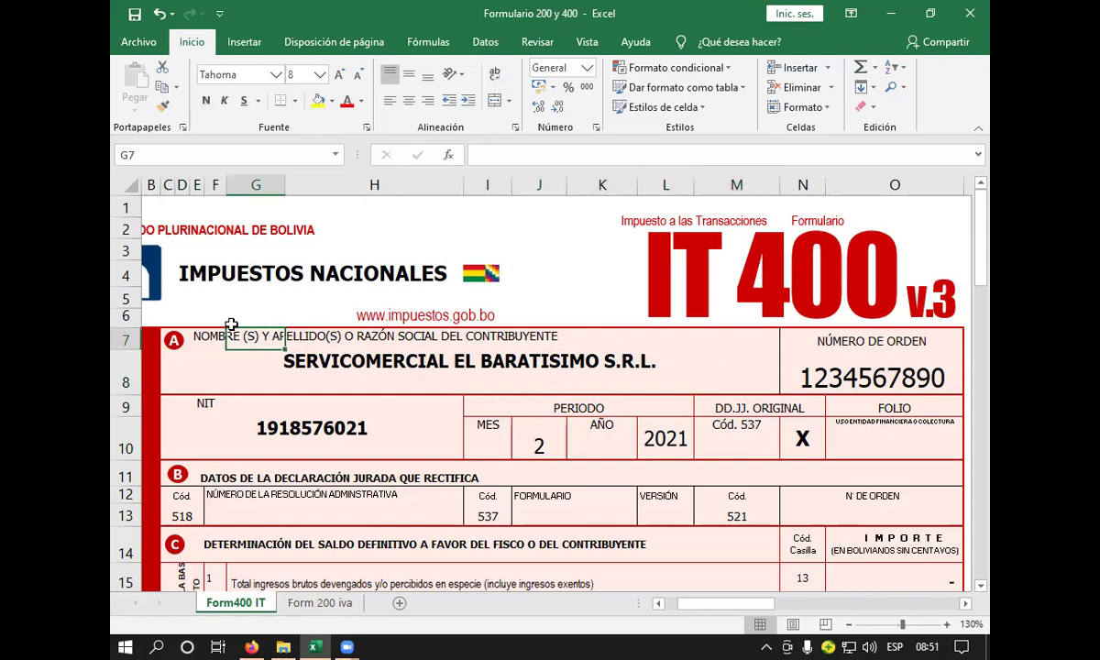
pyautogui.click(214, 335)
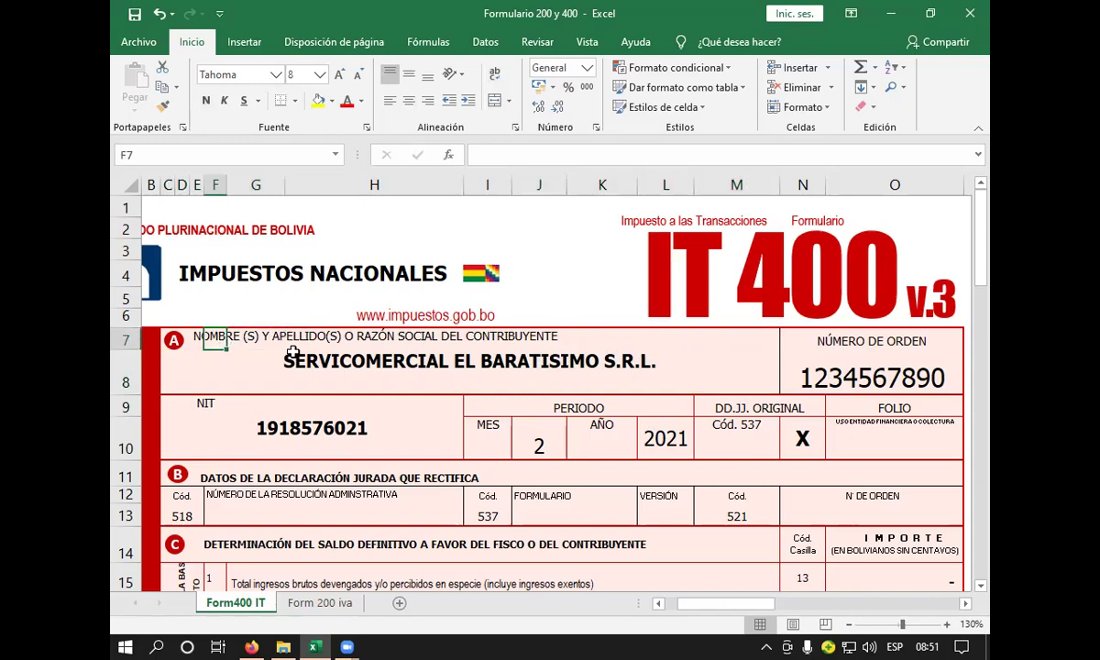
pyautogui.click(541, 337)
pyautogui.click(252, 338)
pyautogui.click(216, 337)
pyautogui.click(394, 359)
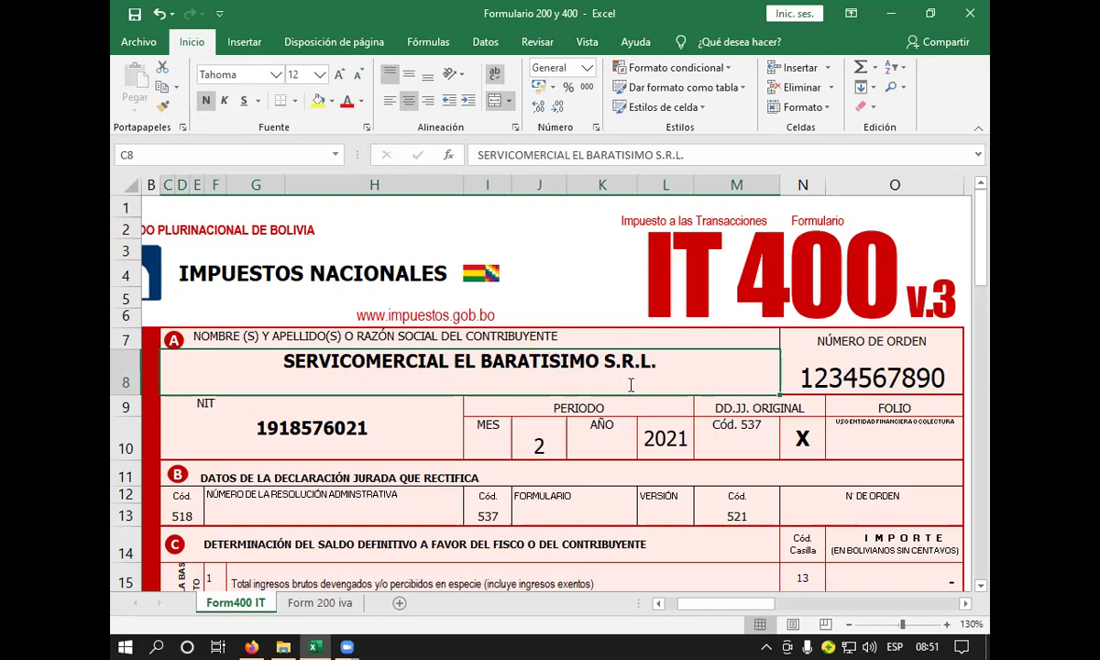
# - Type the taxpayer's business name in section A, ending it with S.A. rather than S.R.L
pyautogui.write('ELEC')
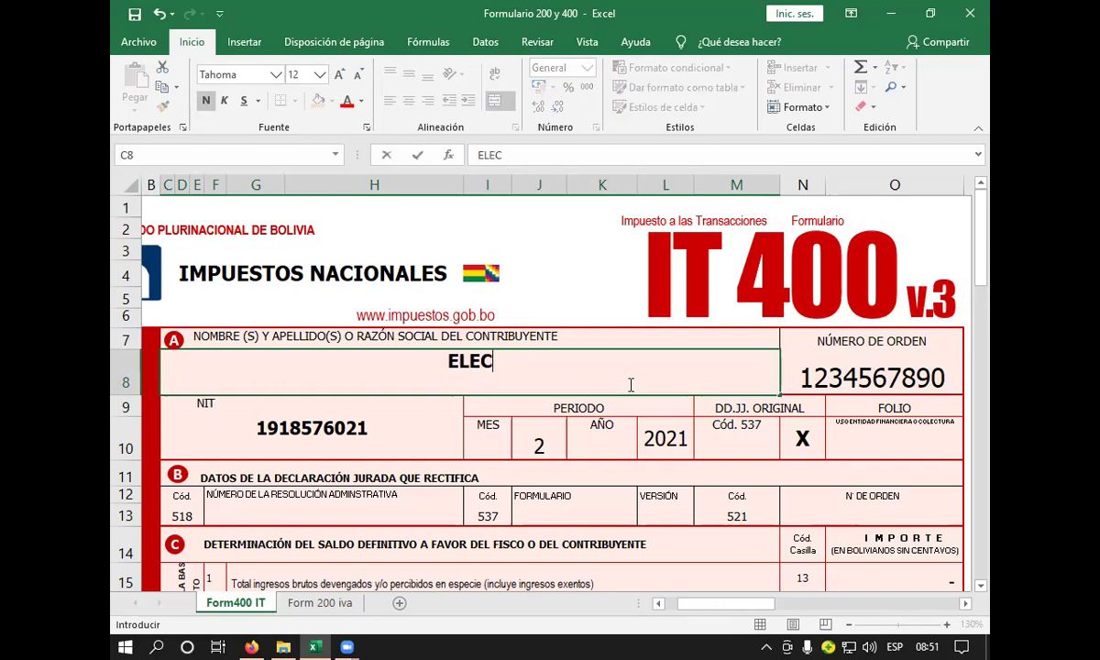
pyautogui.write('TRICTR')
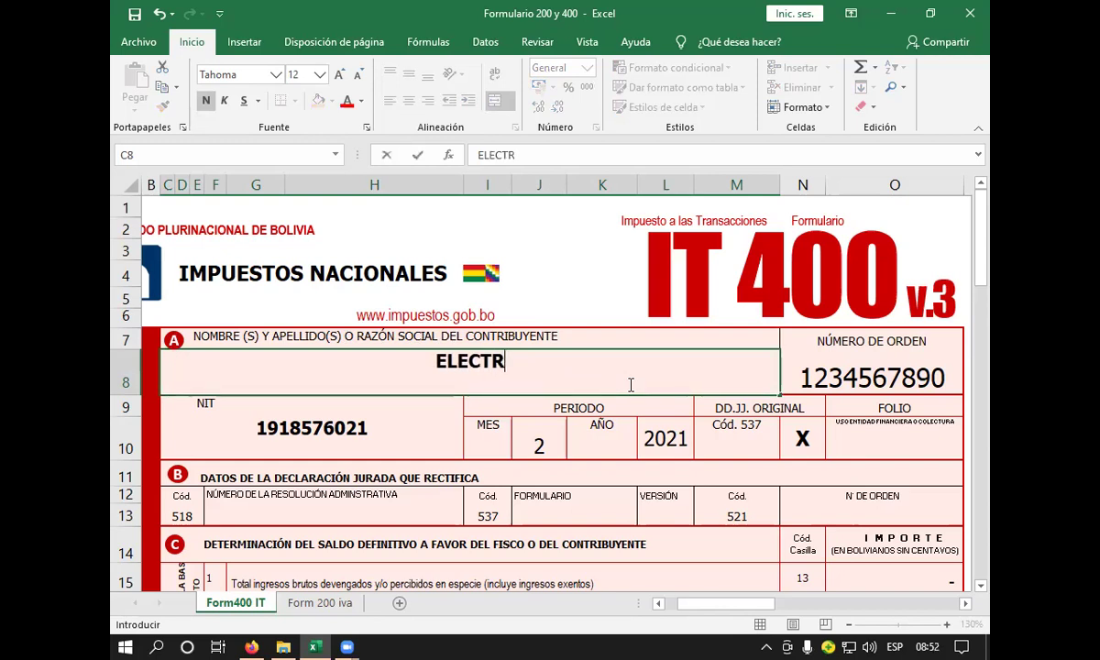
pyautogui.write('ODOMEST')
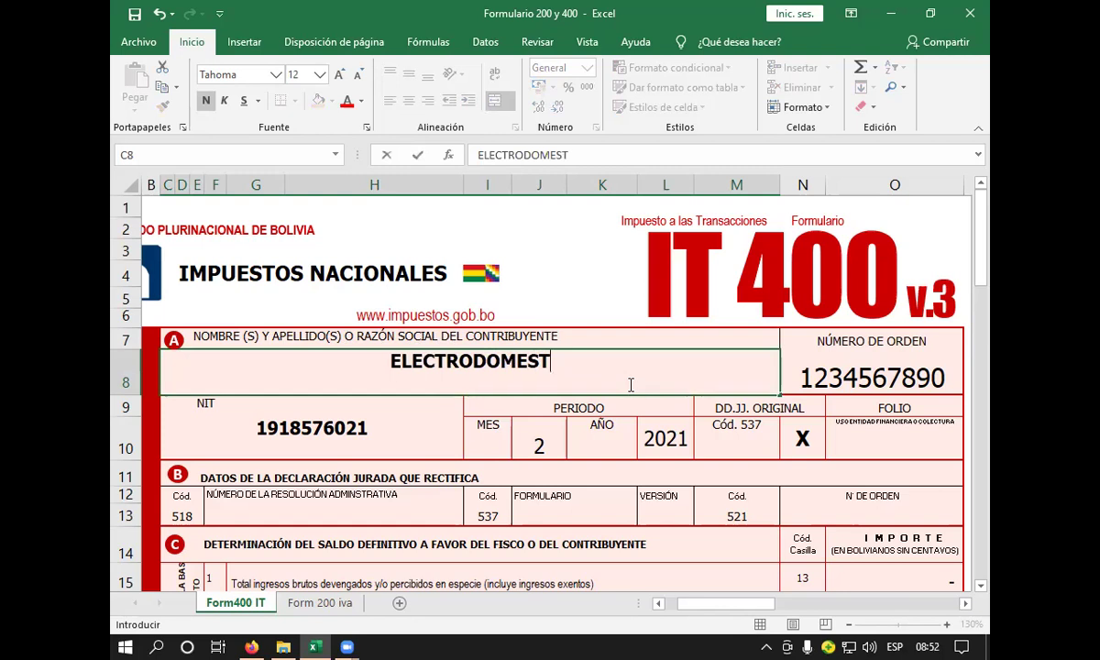
pyautogui.write('ICOS MARI')
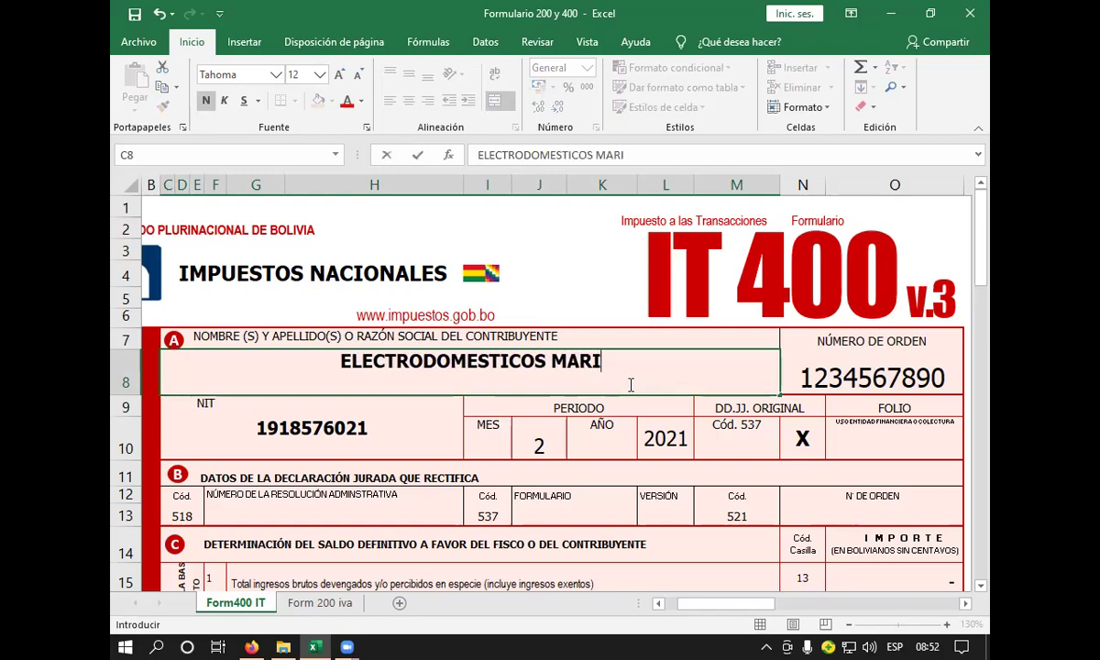
pyautogui.press('BackSpace')
pyautogui.write('Y')
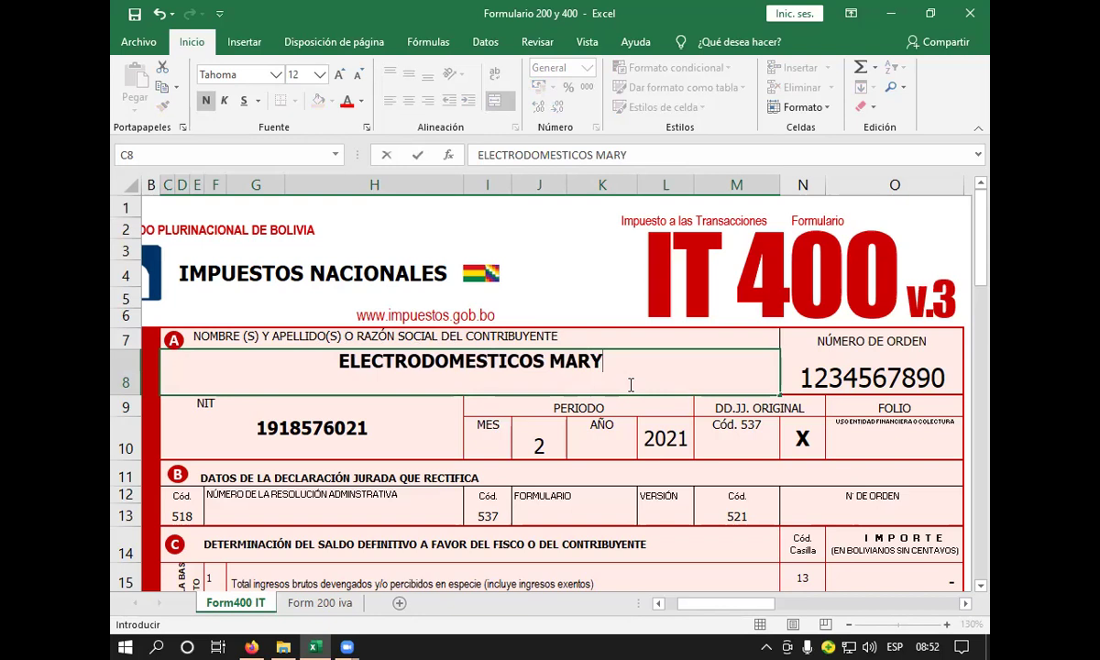
pyautogui.write('LIN')
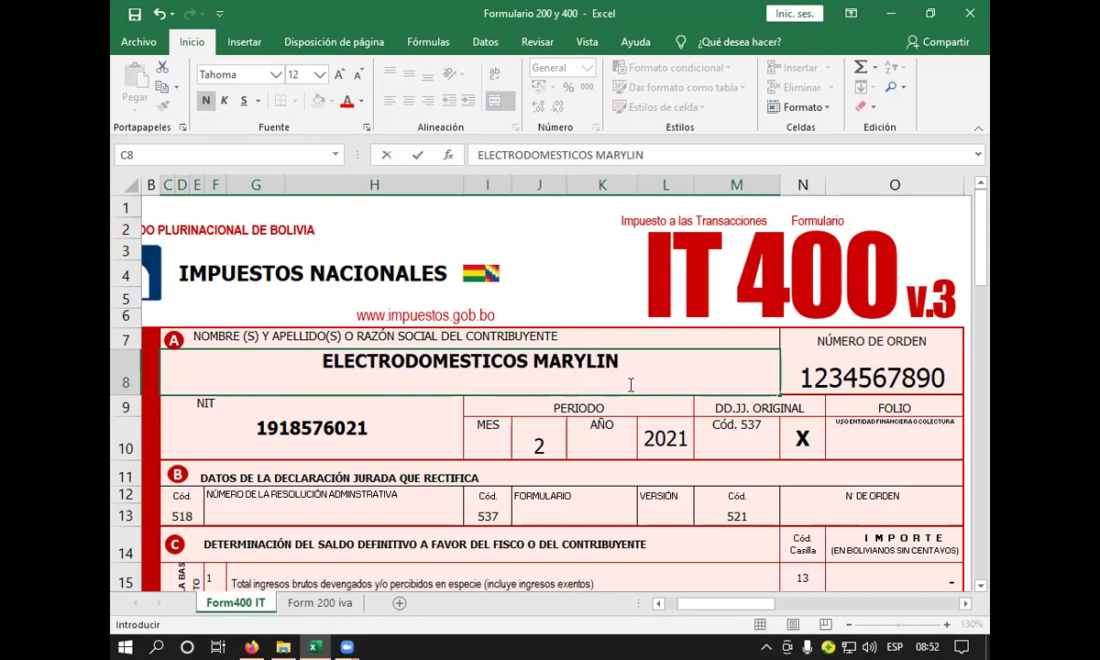
pyautogui.press('BackSpace')
pyautogui.press('BackSpace')
pyautogui.press('BackSpace')
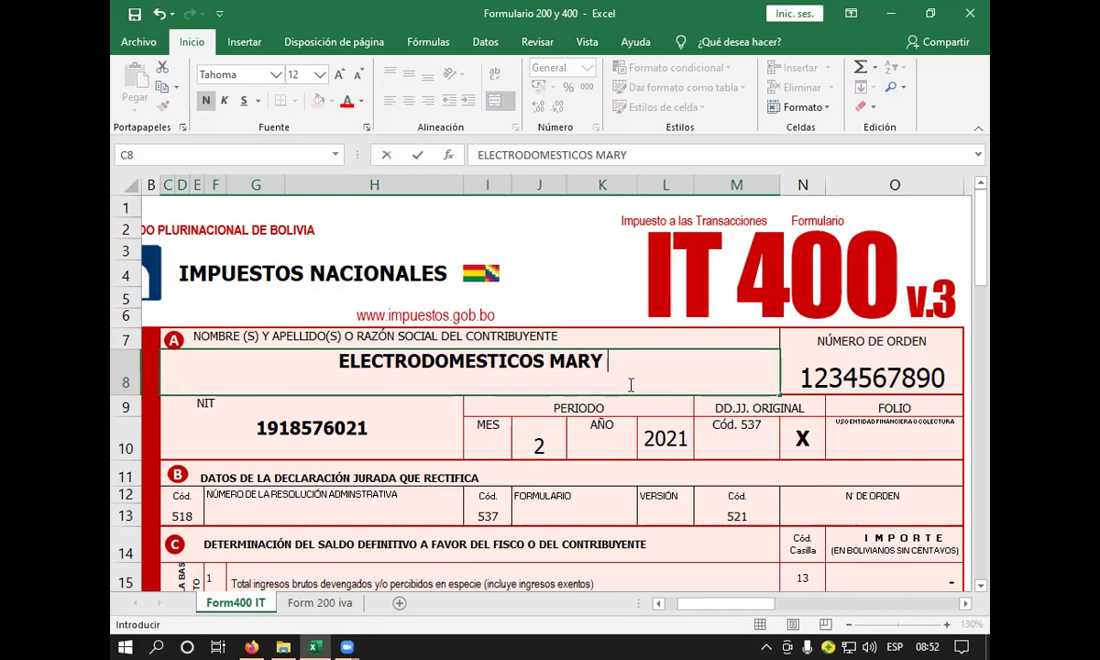
pyautogui.write('S')
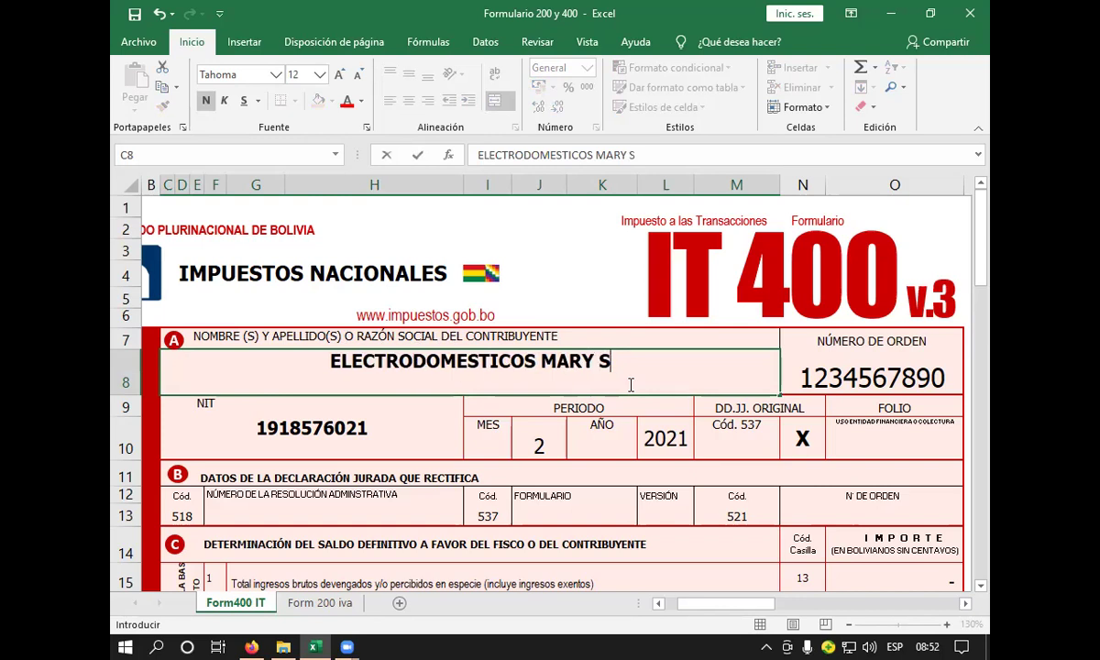
pyautogui.write('.R.L.')
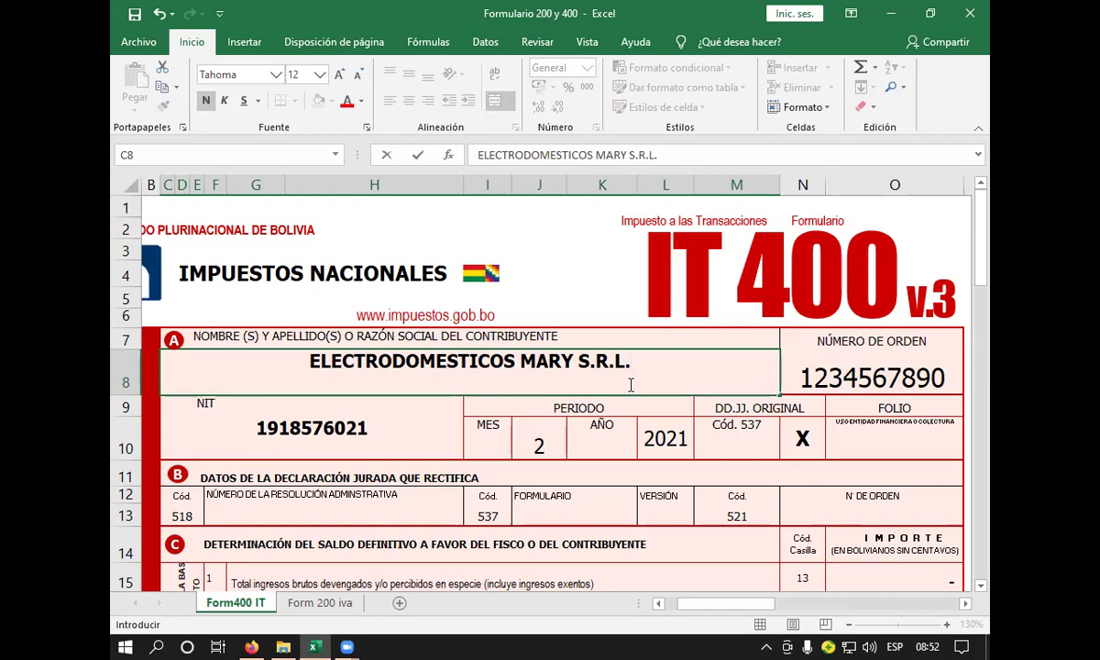
pyautogui.press('BackSpace')
pyautogui.press('BackSpace')
pyautogui.press('BackSpace')
pyautogui.press('BackSpace')
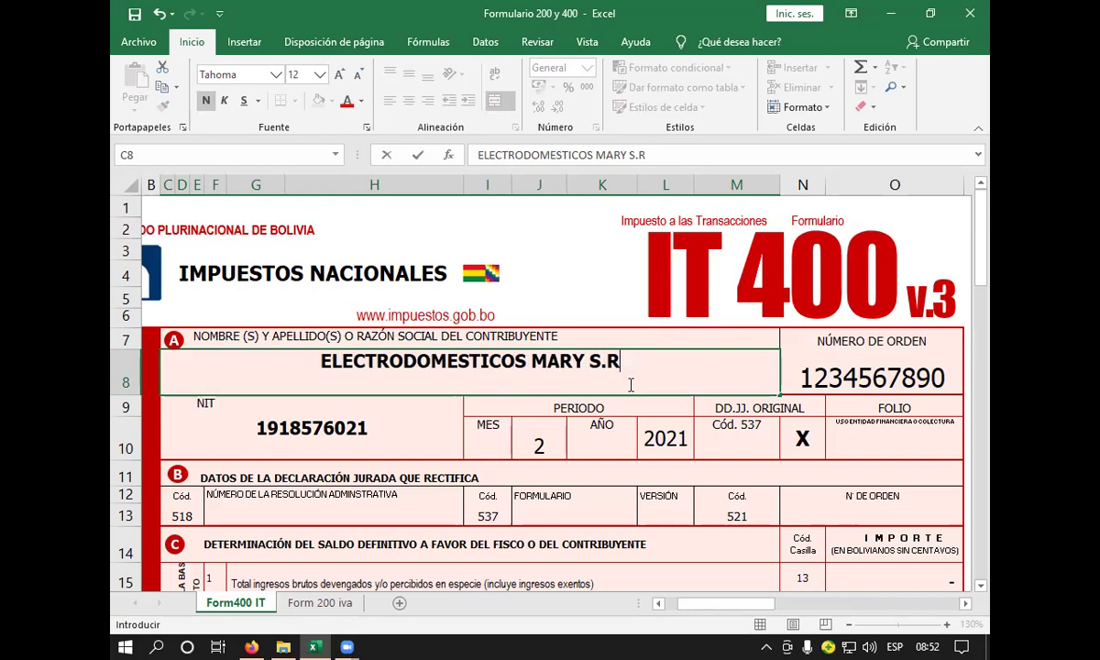
pyautogui.write('A.')
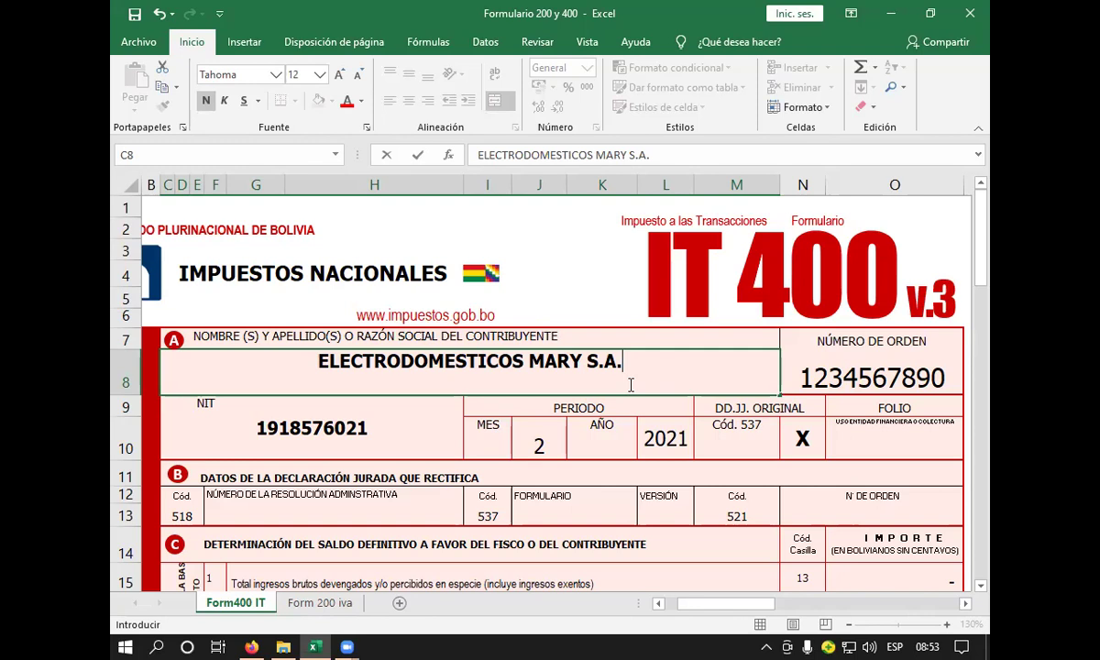
# - Enter the new NIT tax number in C10, fixing a mistyped digit, then select the month cell
pyautogui.click(395, 421)
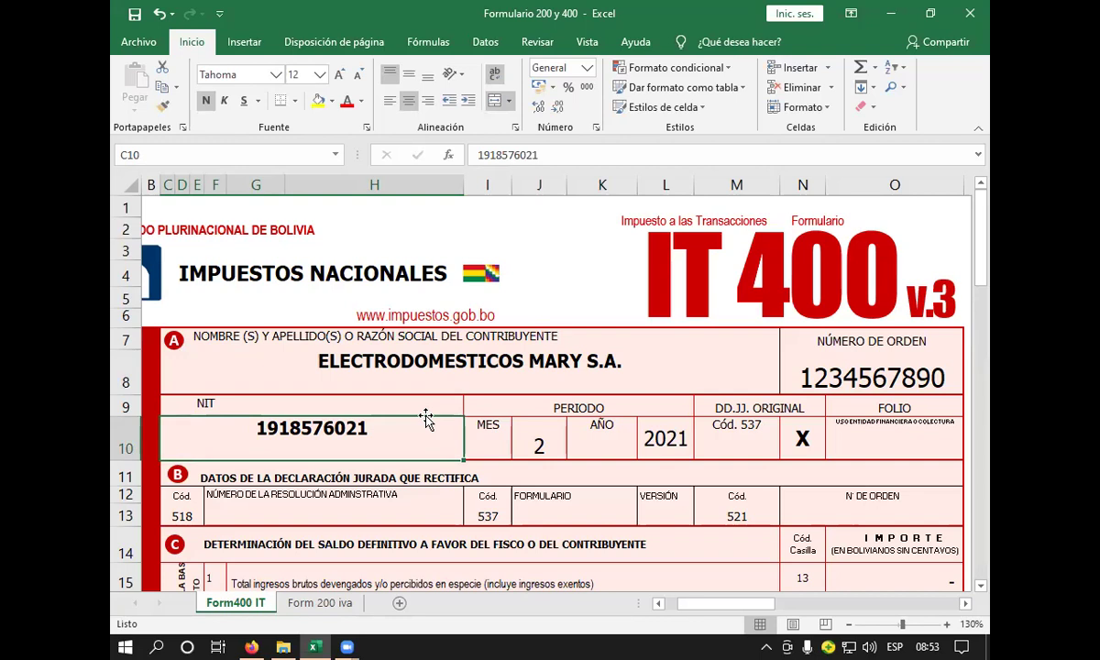
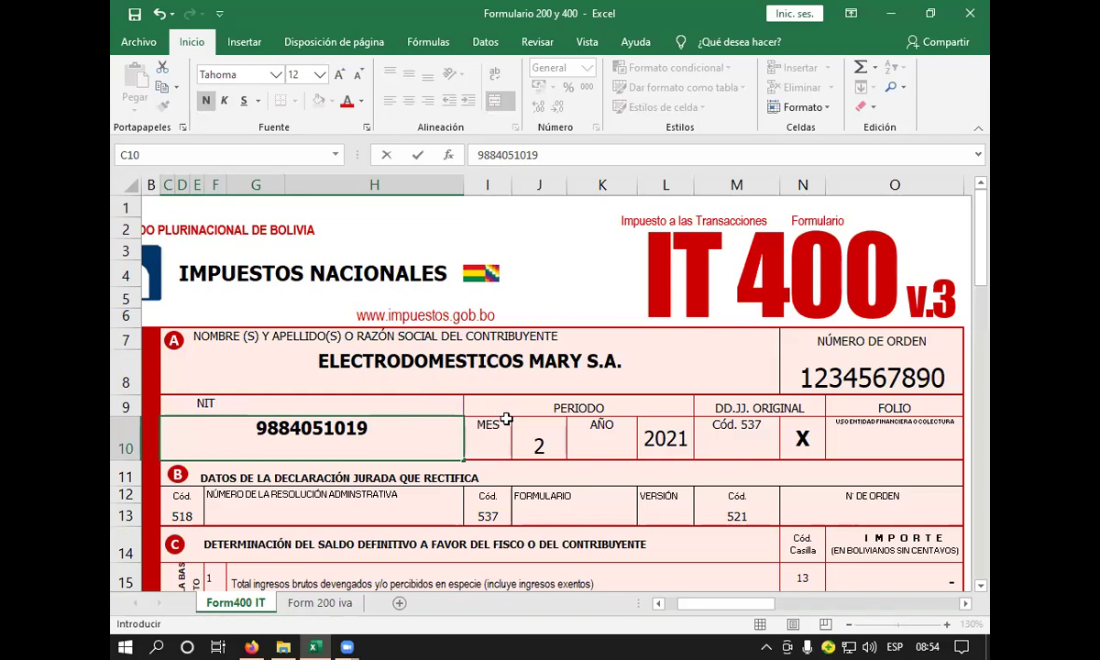
pyautogui.click(529, 442)
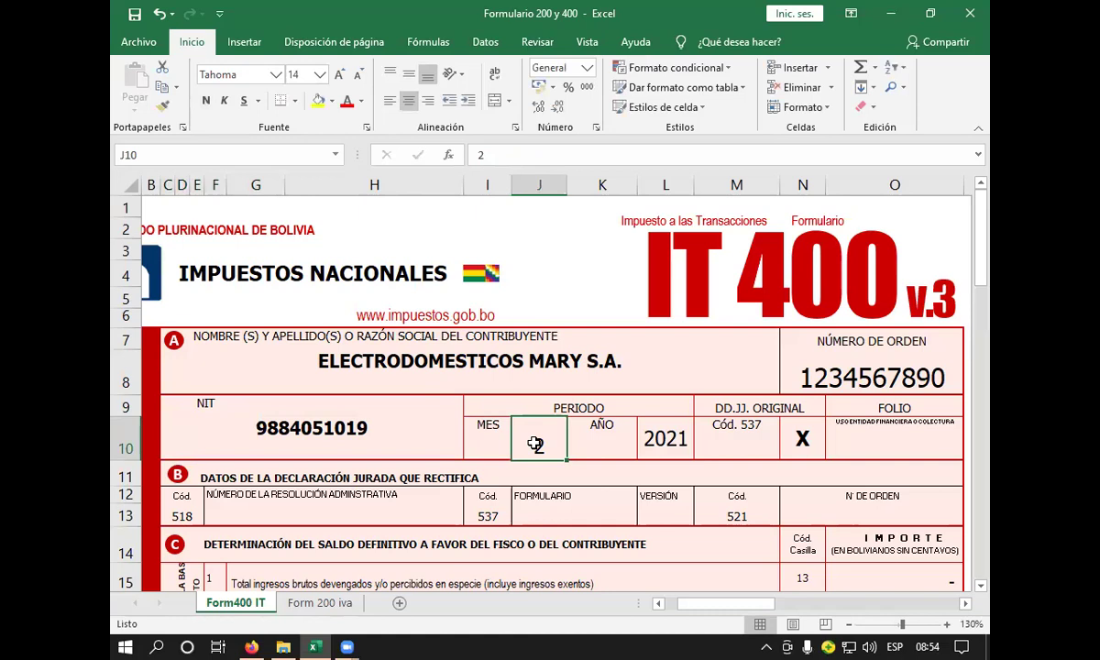
# - Set the period month to 9 with year 2021, keeping the original declaration X
pyautogui.write('9')
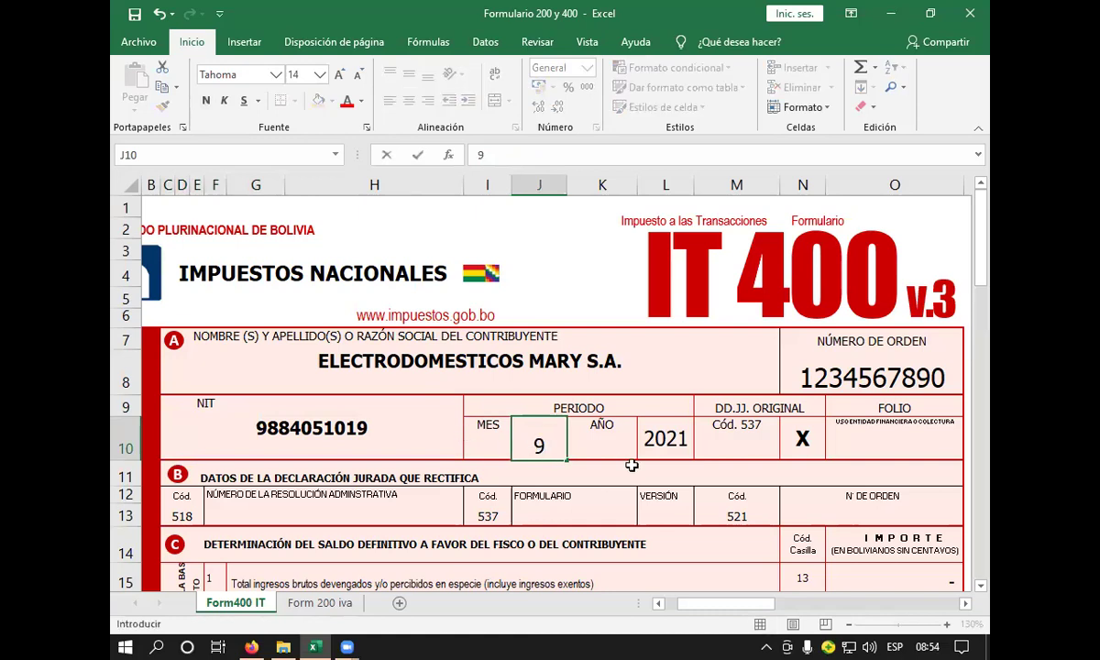
pyautogui.click(669, 442)
pyautogui.click(765, 440)
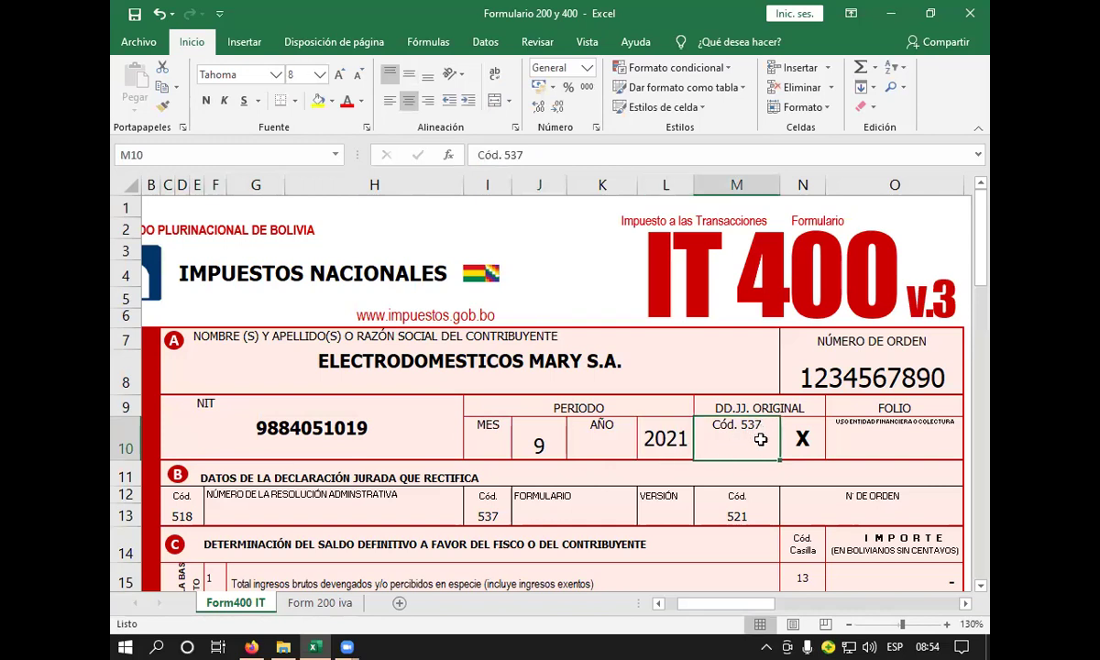
pyautogui.click(802, 438)
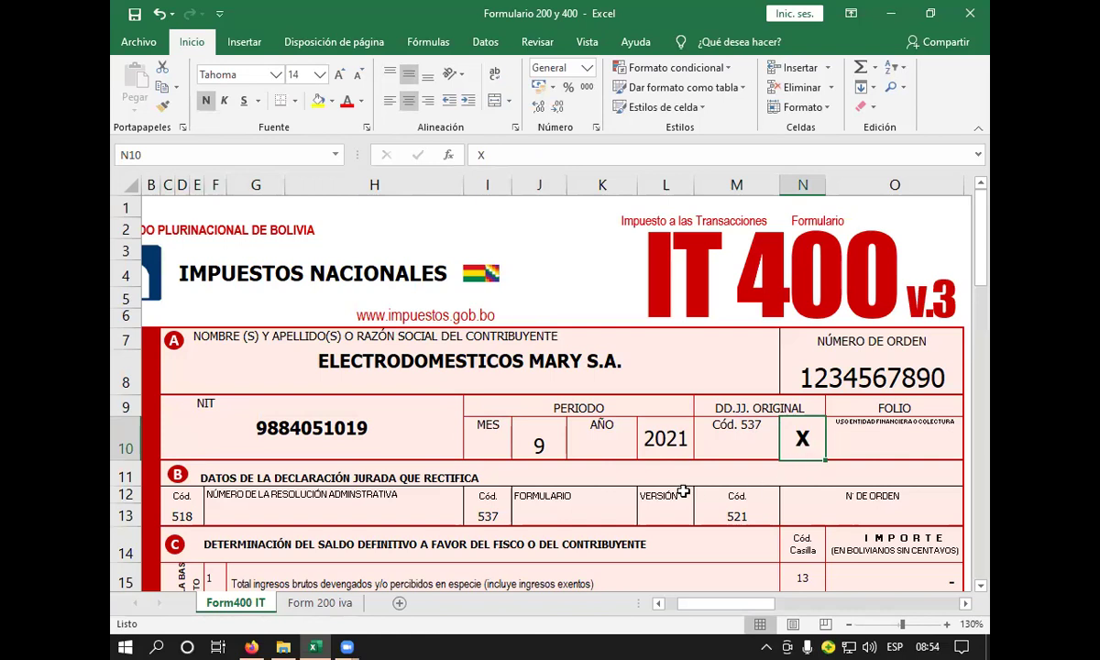
pyautogui.scroll(-2, 642, 460)
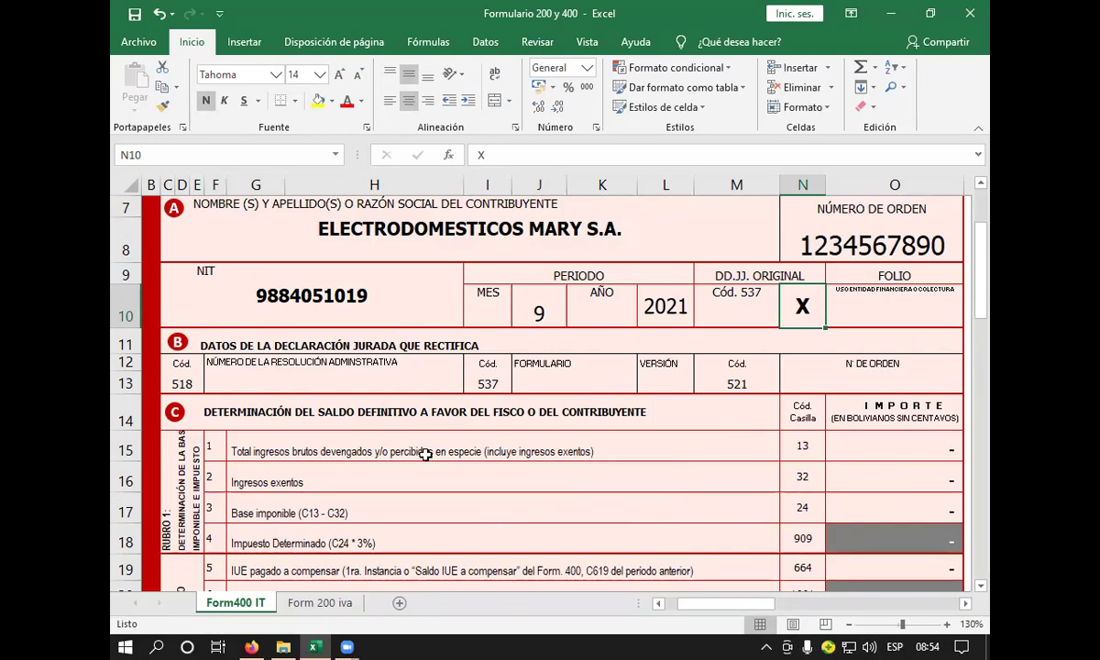
# - Select the RUBRO 1 side label and the red vertical banner on the form
pyautogui.hscroll(-2, 620, 568)
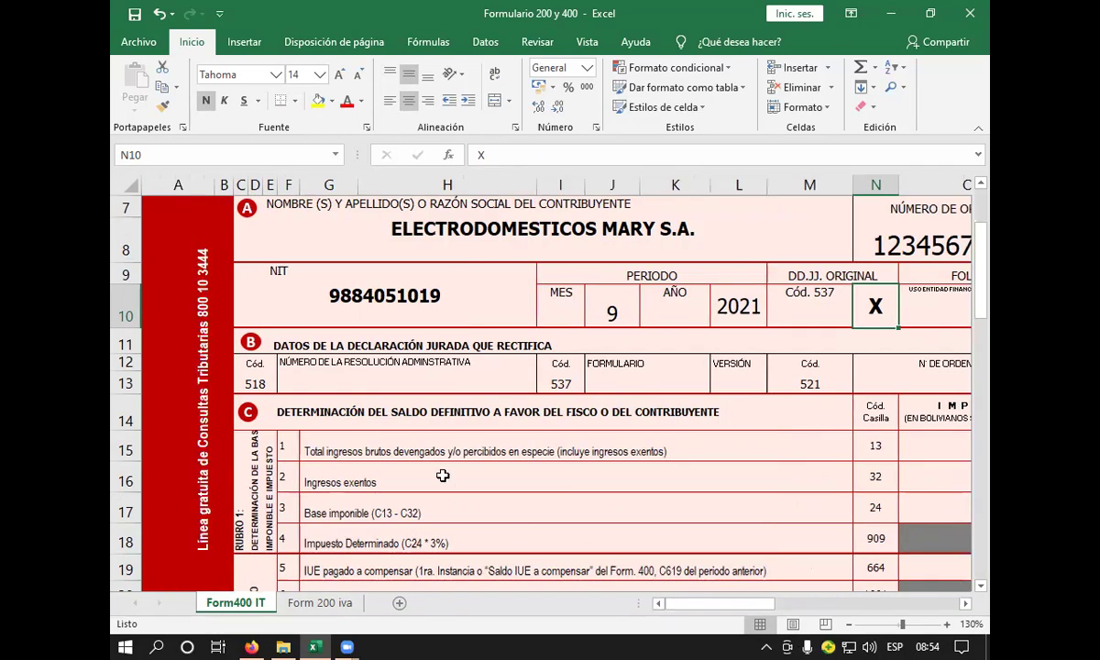
pyautogui.scroll(-1, 266, 459)
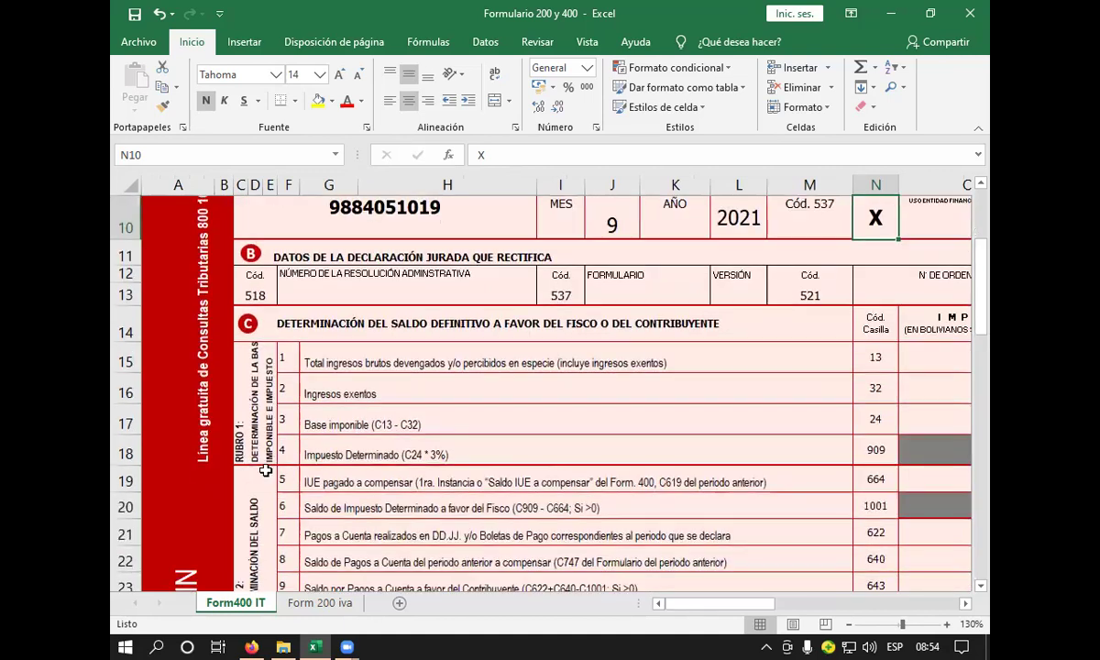
pyautogui.click(260, 456)
pyautogui.click(241, 427)
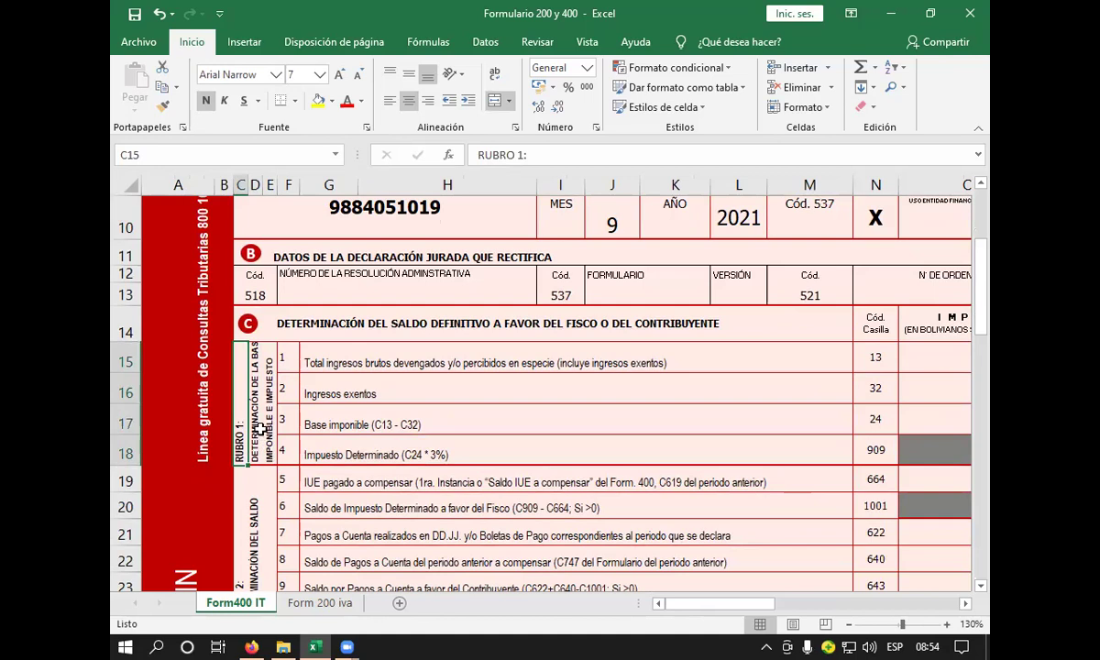
pyautogui.click(195, 405)
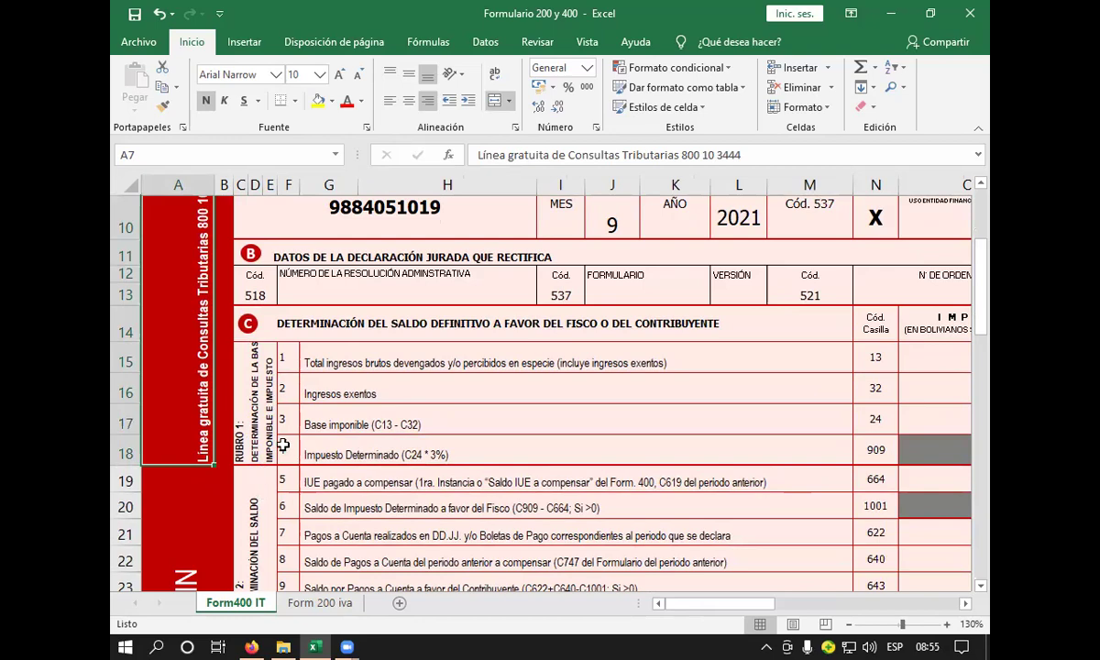
# - Scroll up and down through section C to review its calculation rows
pyautogui.scroll(3, 263, 477)
pyautogui.scroll(-1, 266, 445)
pyautogui.scroll(-6, 265, 440)
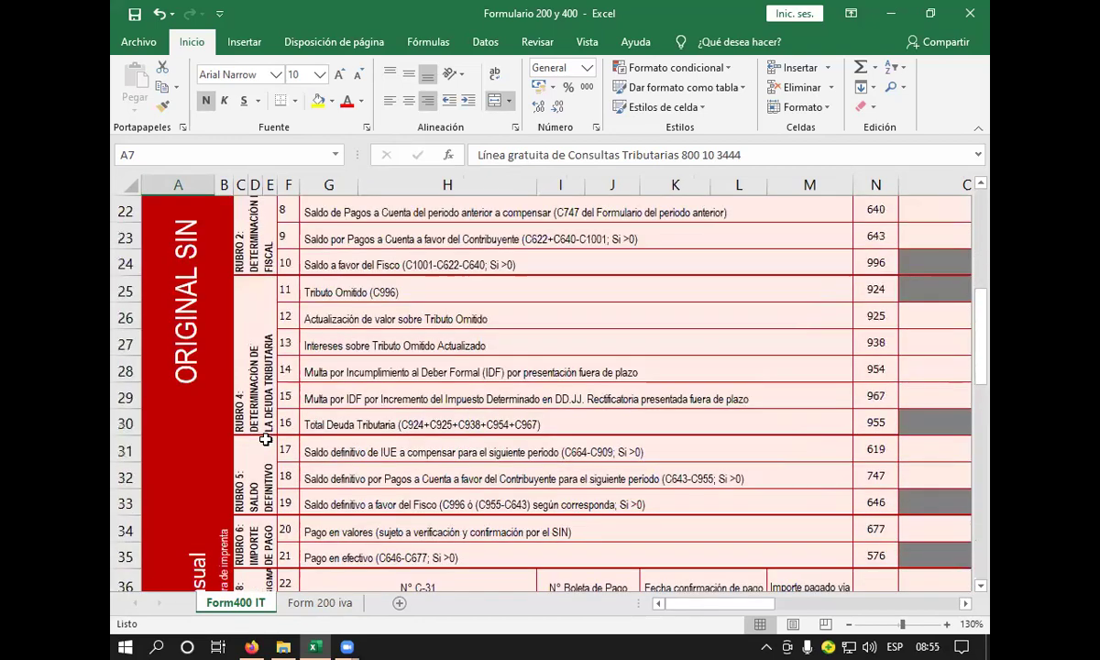
pyautogui.scroll(1, 265, 440)
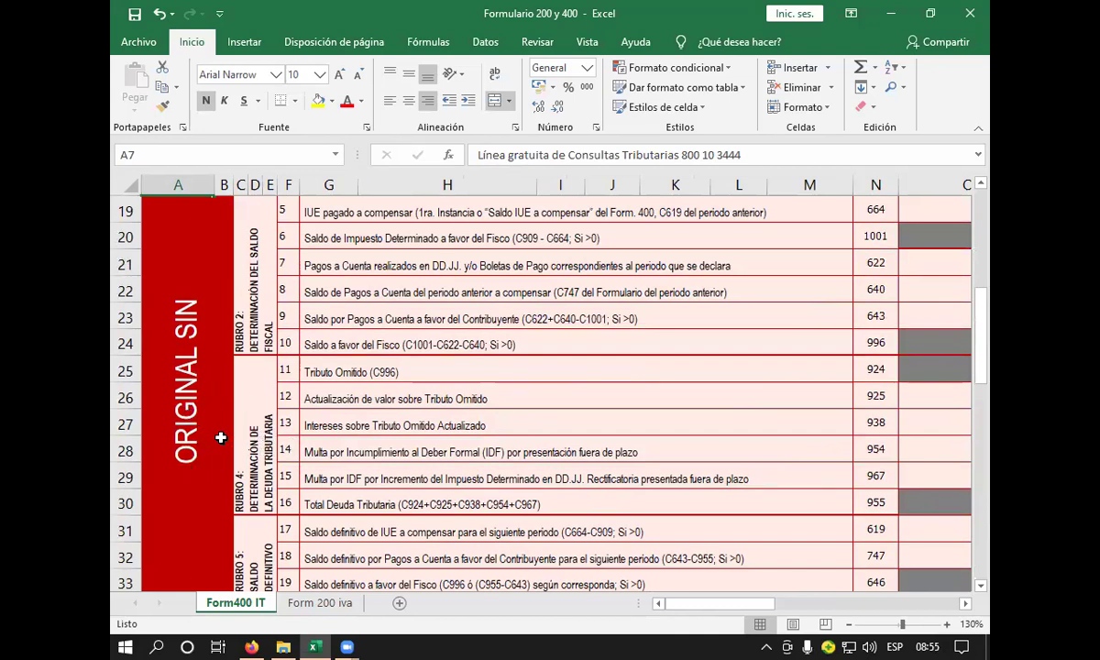
pyautogui.scroll(-2, 243, 454)
pyautogui.scroll(-1, 264, 490)
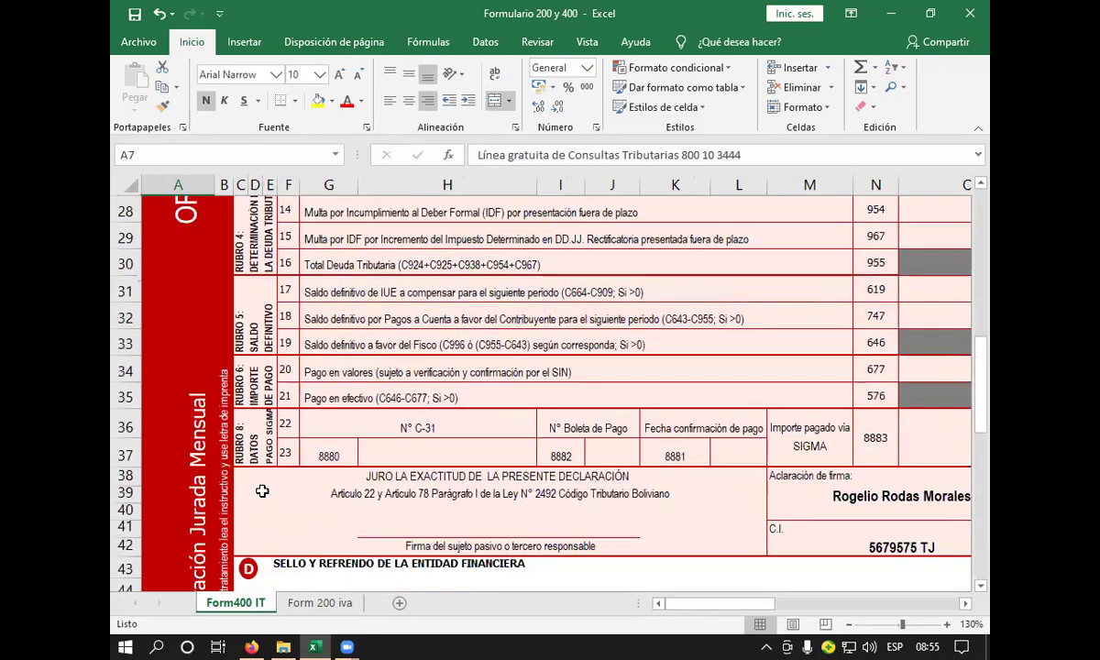
pyautogui.scroll(5, 263, 490)
pyautogui.scroll(-5, 257, 476)
pyautogui.scroll(-3, 257, 476)
pyautogui.scroll(3, 256, 476)
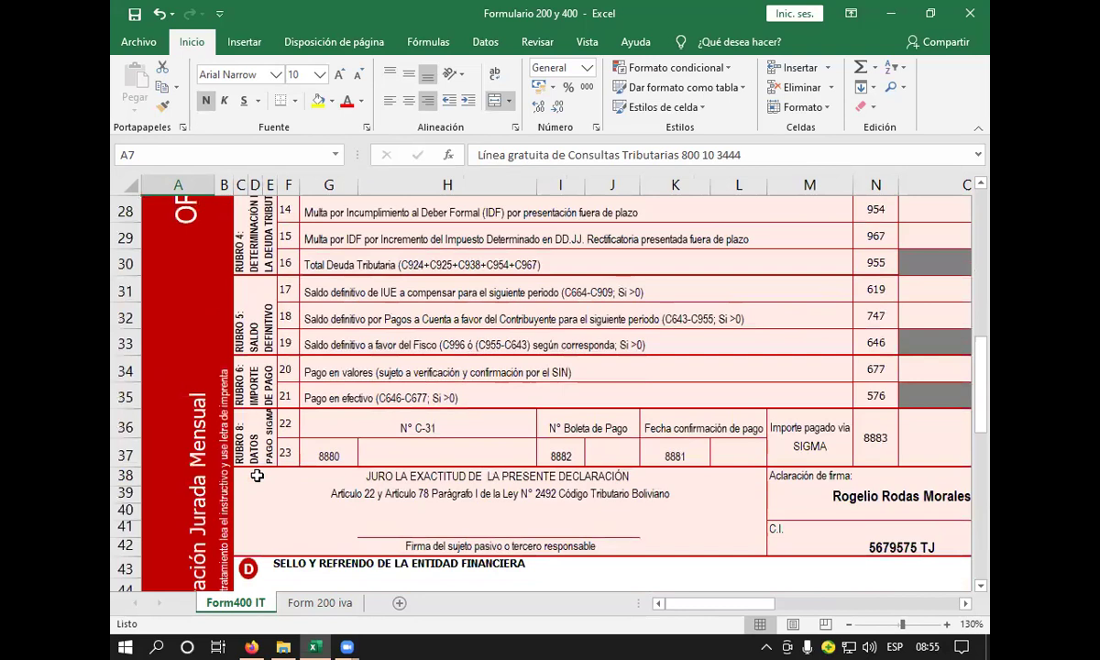
pyautogui.scroll(-1, 257, 476)
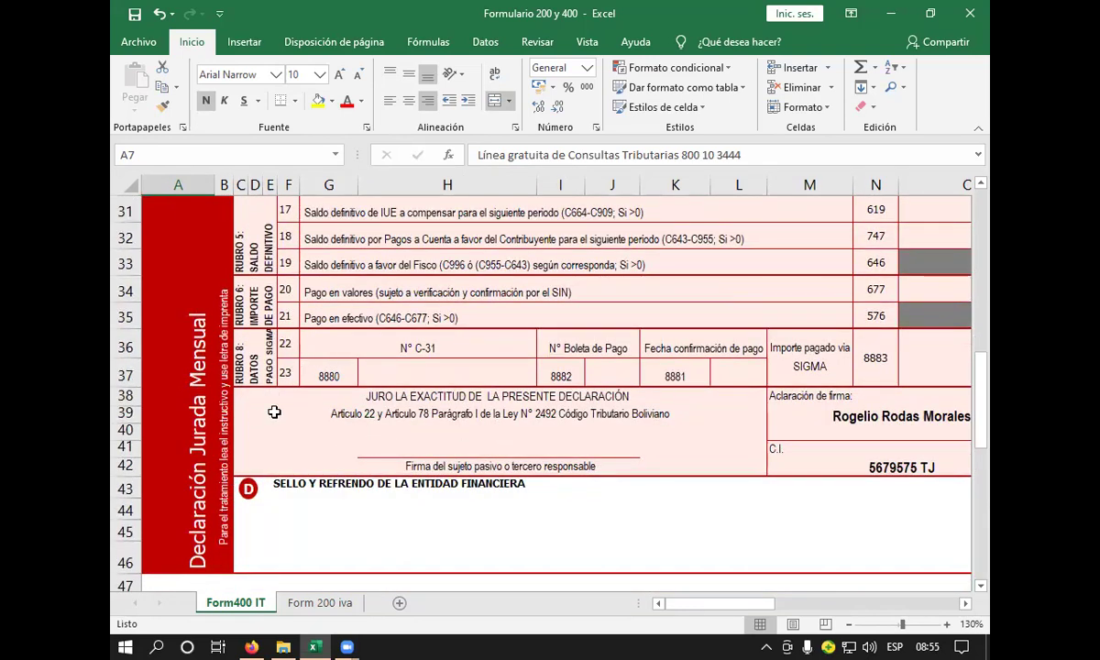
pyautogui.scroll(3, 274, 413)
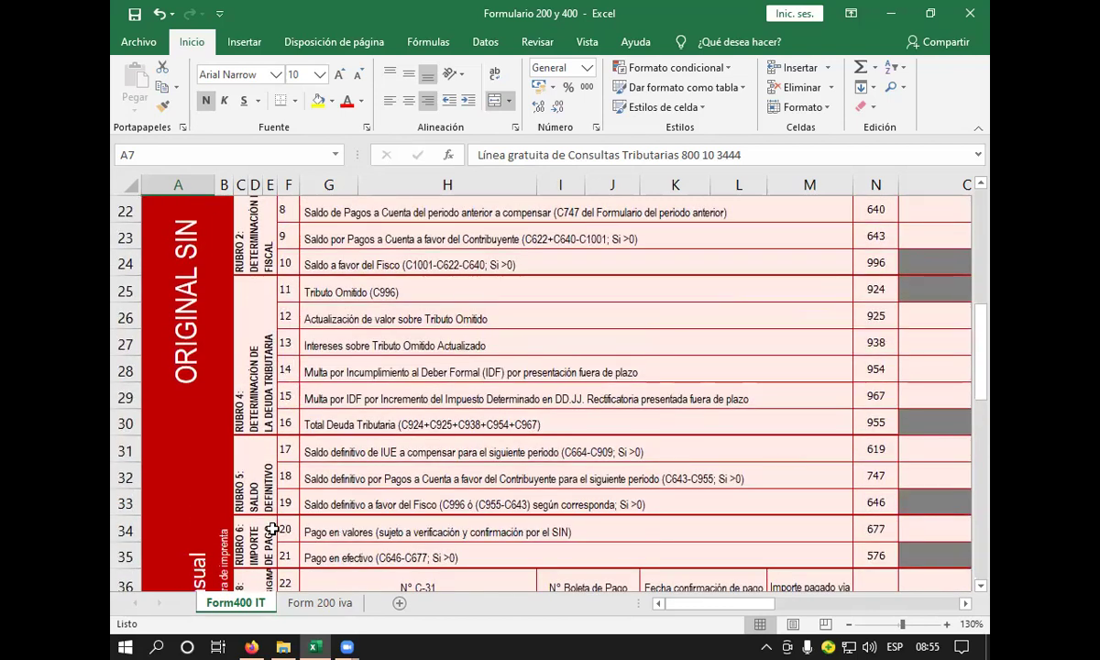
# - Check the Tributo Omitido (C996) item 11 row, then return to the total gross income line G15
pyautogui.click(344, 293)
pyautogui.click(286, 289)
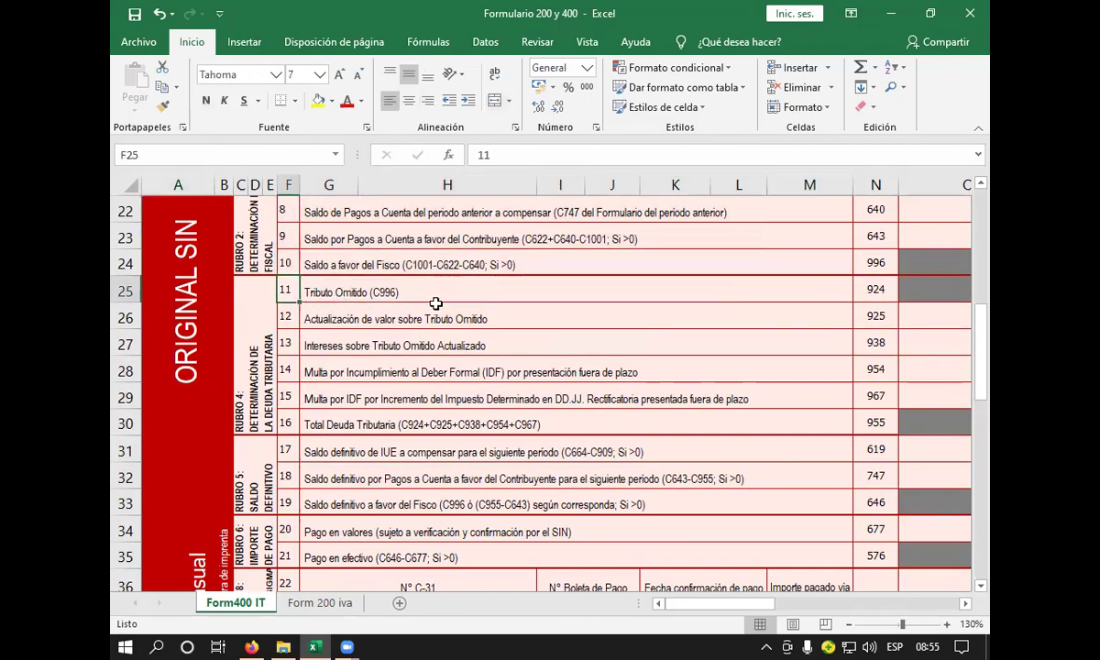
pyautogui.click(368, 293)
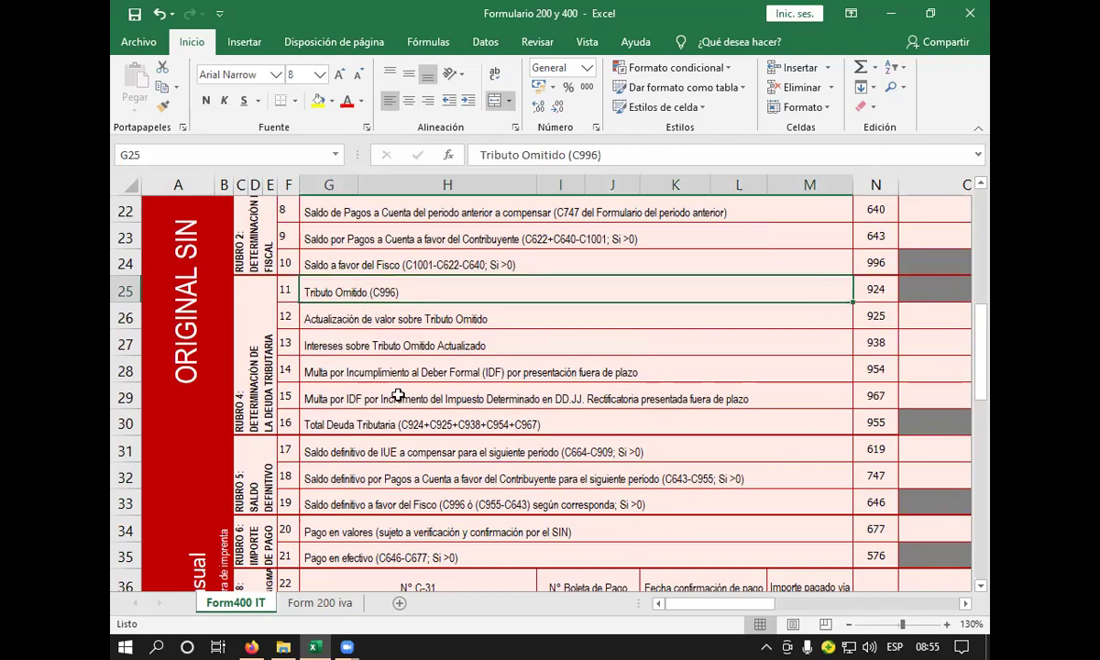
pyautogui.scroll(1, 652, 398)
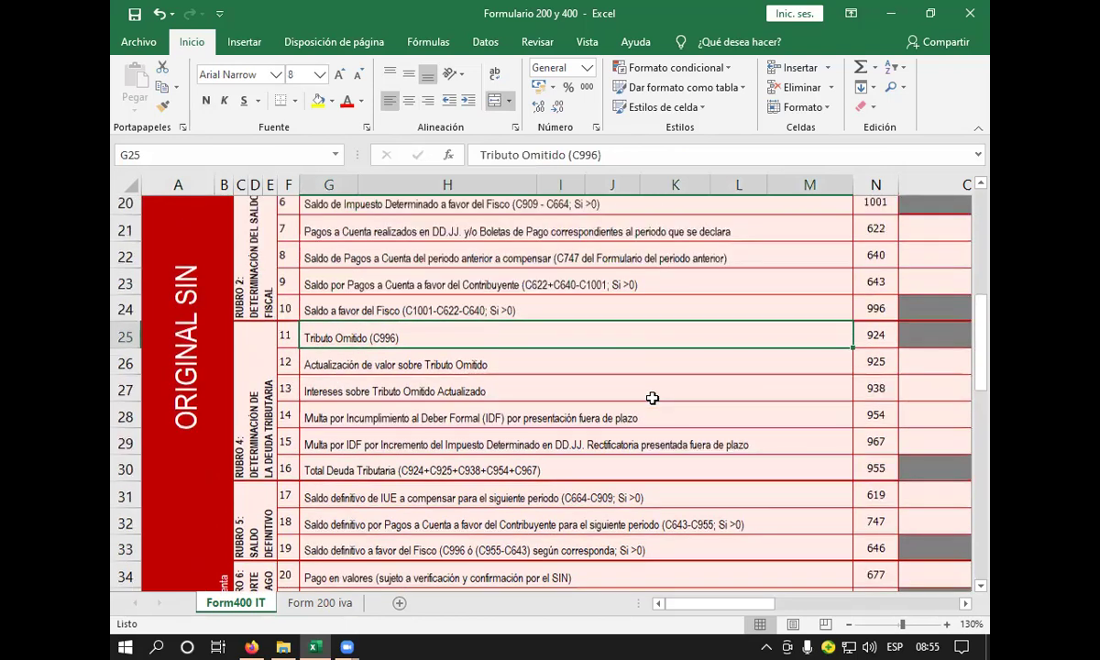
pyautogui.scroll(5, 652, 398)
pyautogui.click(386, 446)
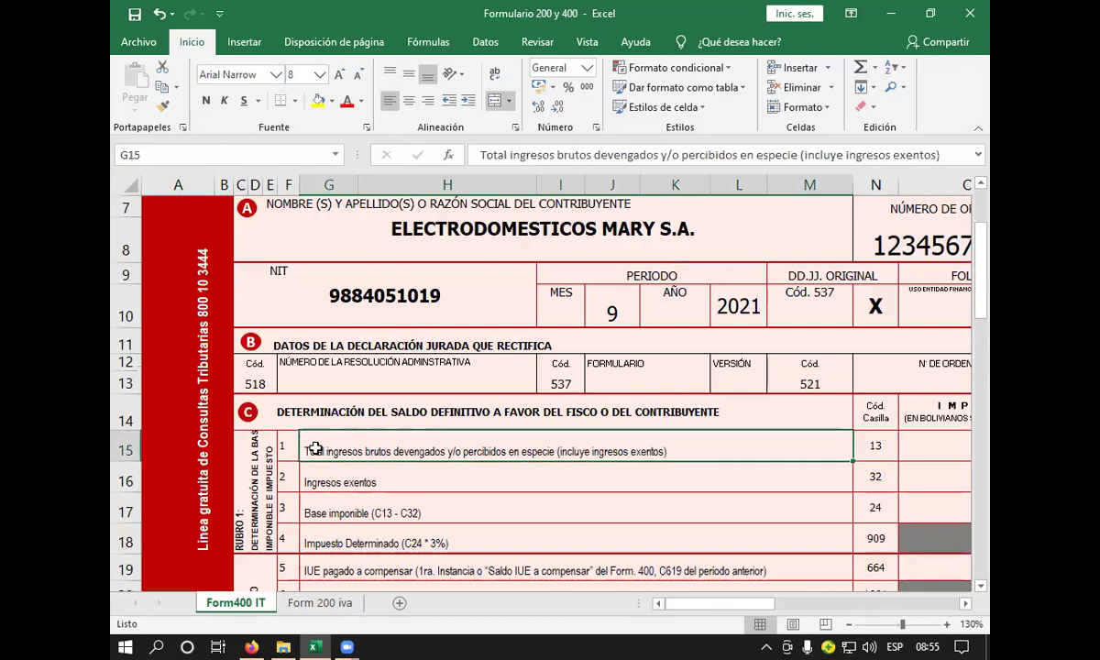
pyautogui.scroll(-1, 315, 448)
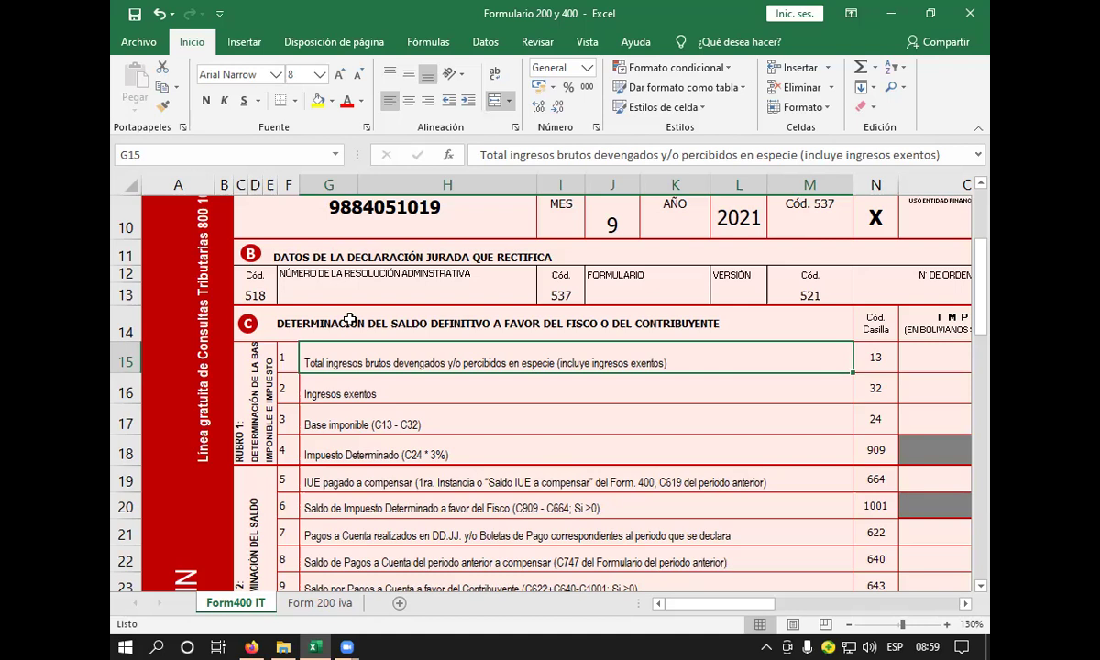
# - Select the Ingresos exentos line, then amount cell O15, scrolling column O fully into view
pyautogui.click(346, 385)
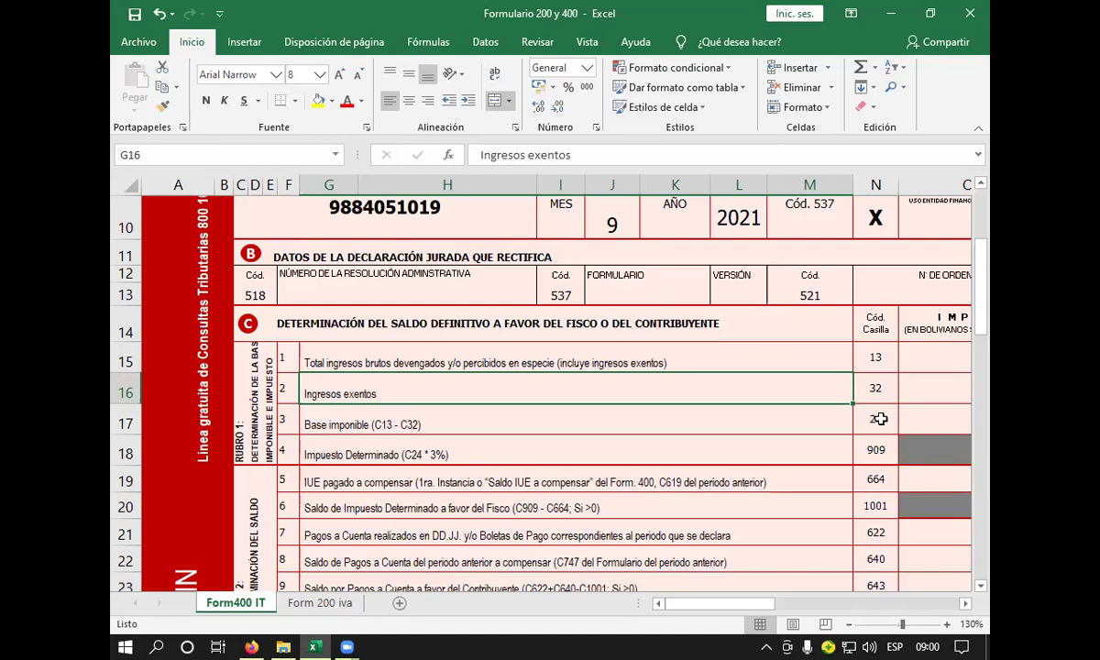
pyautogui.click(919, 367)
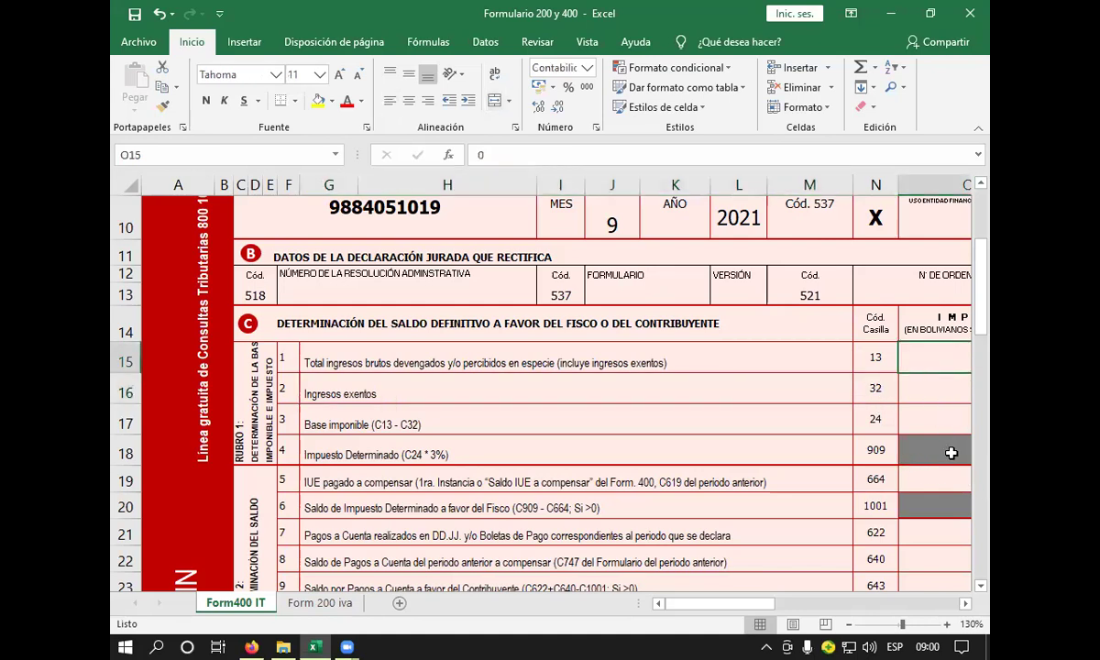
pyautogui.click(965, 604)
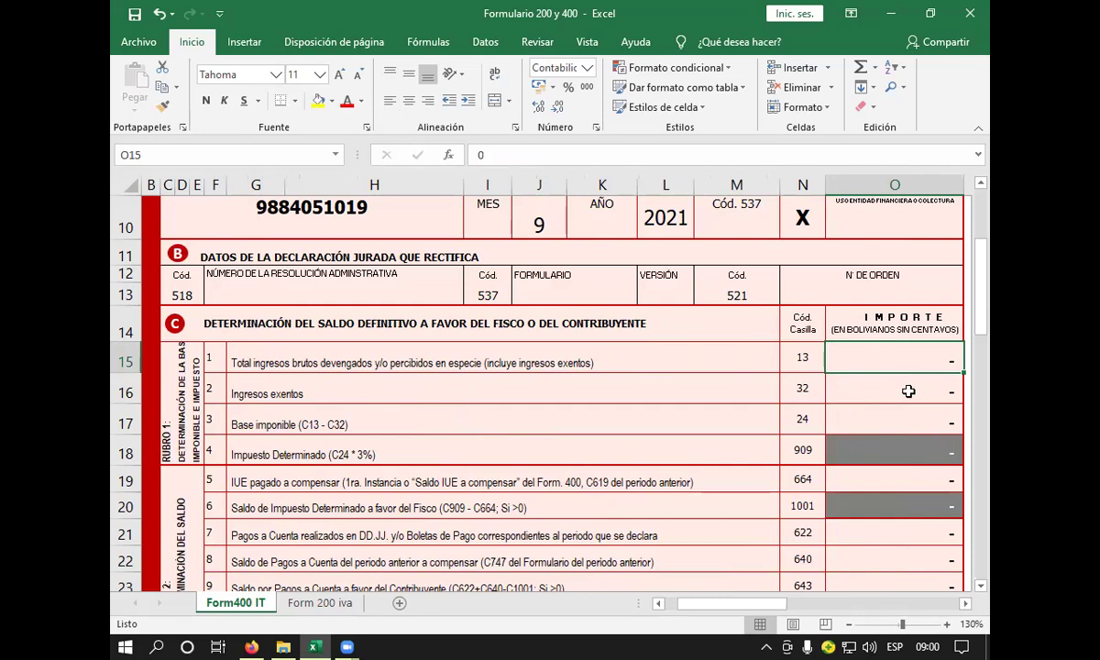
# - Enter 482502 in O15 as the code 13 total gross income amount
pyautogui.write('4')
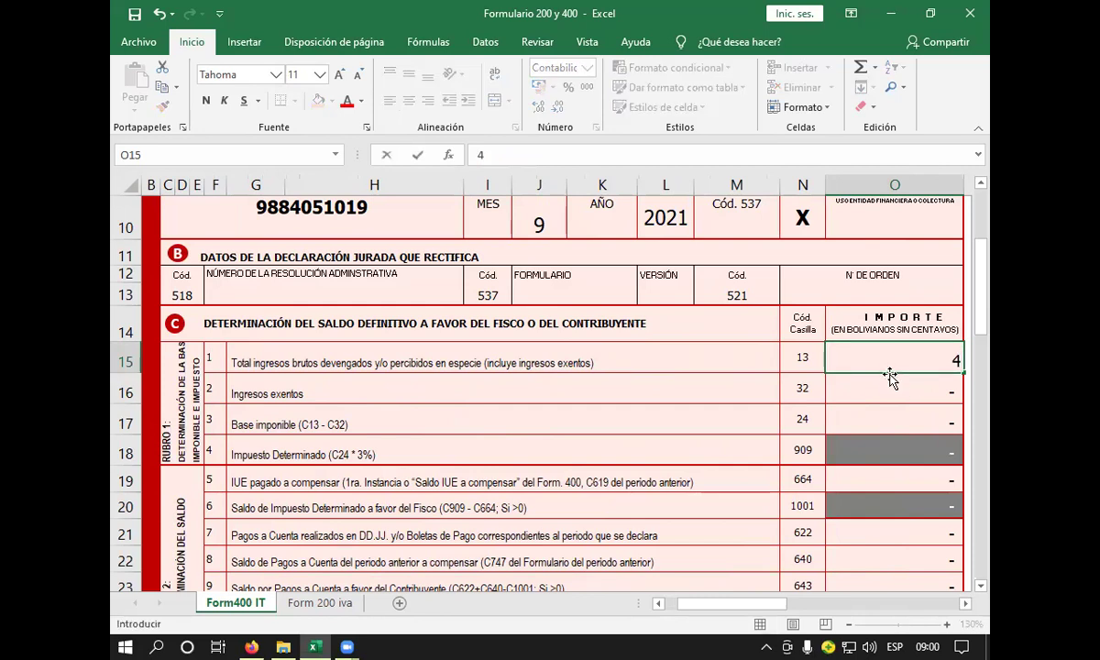
pyautogui.write('82502')
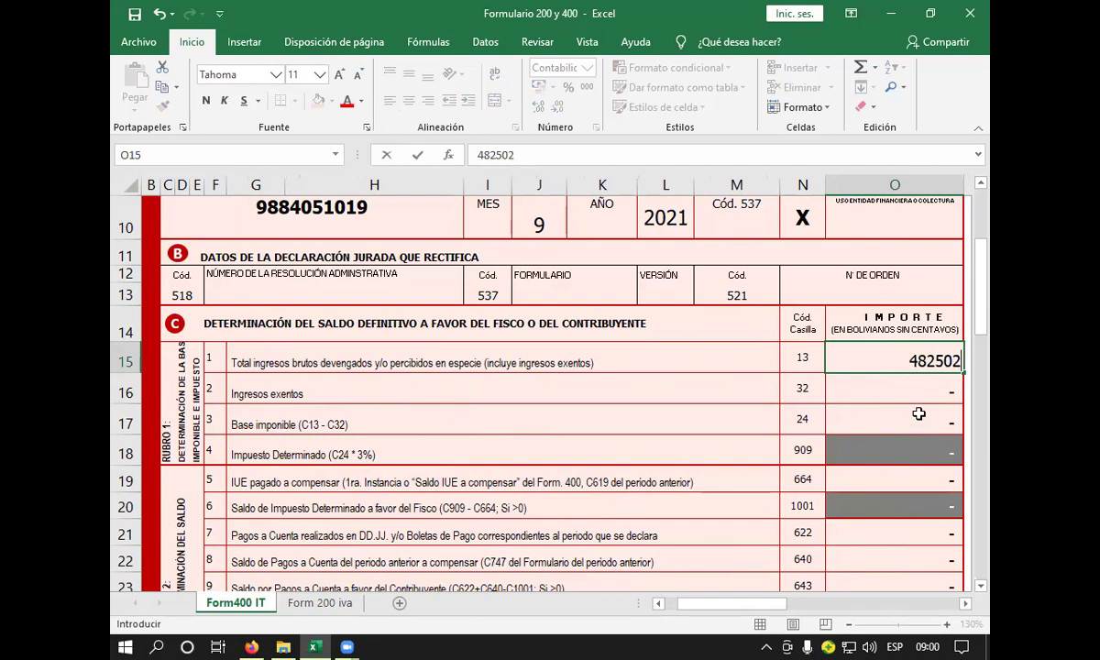
pyautogui.click(921, 393)
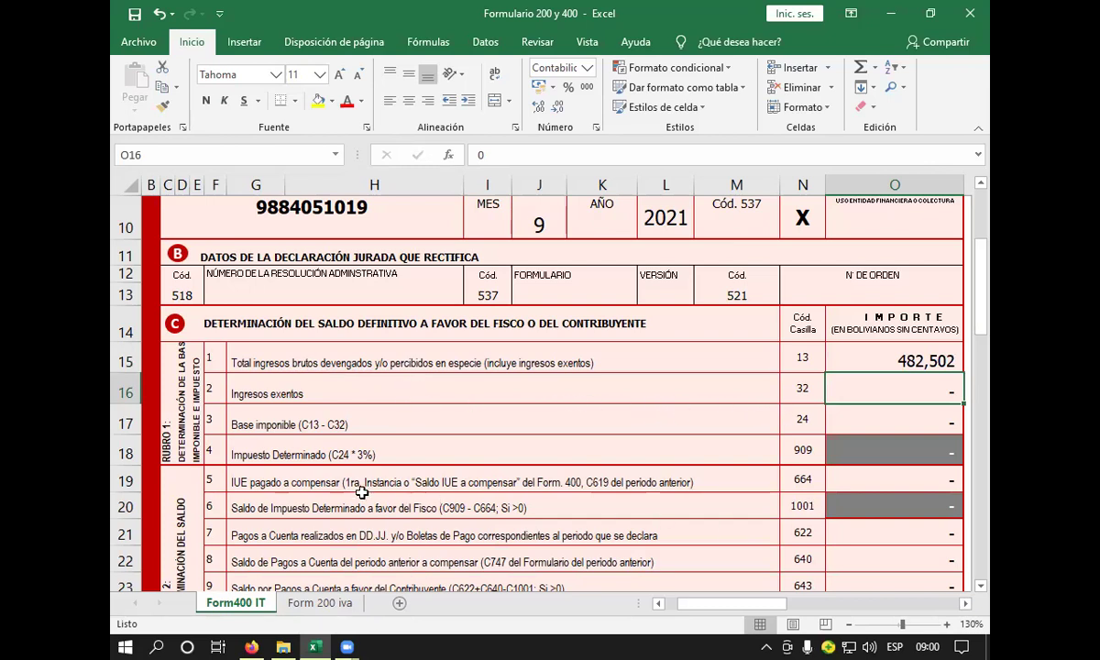
pyautogui.click(271, 425)
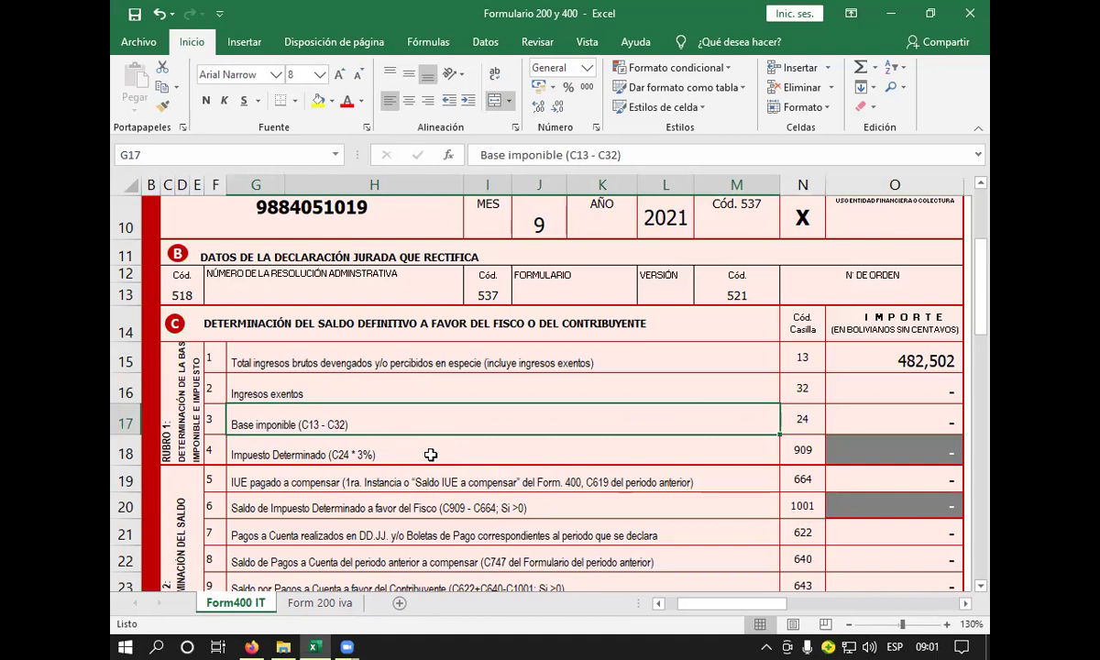
pyautogui.click(872, 449)
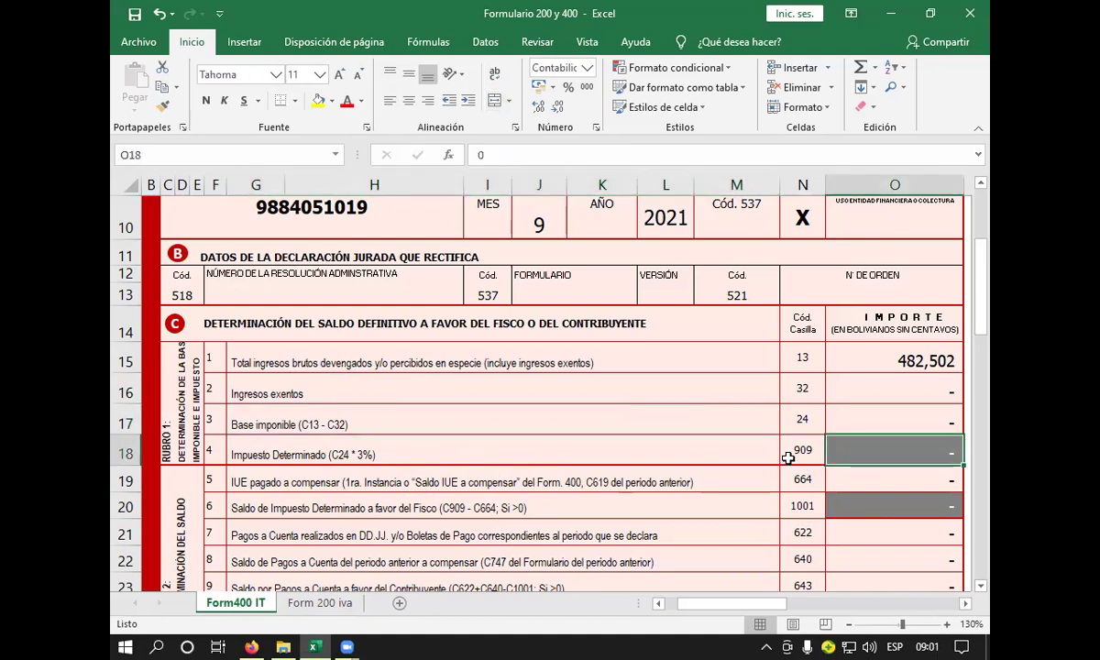
pyautogui.click(839, 419)
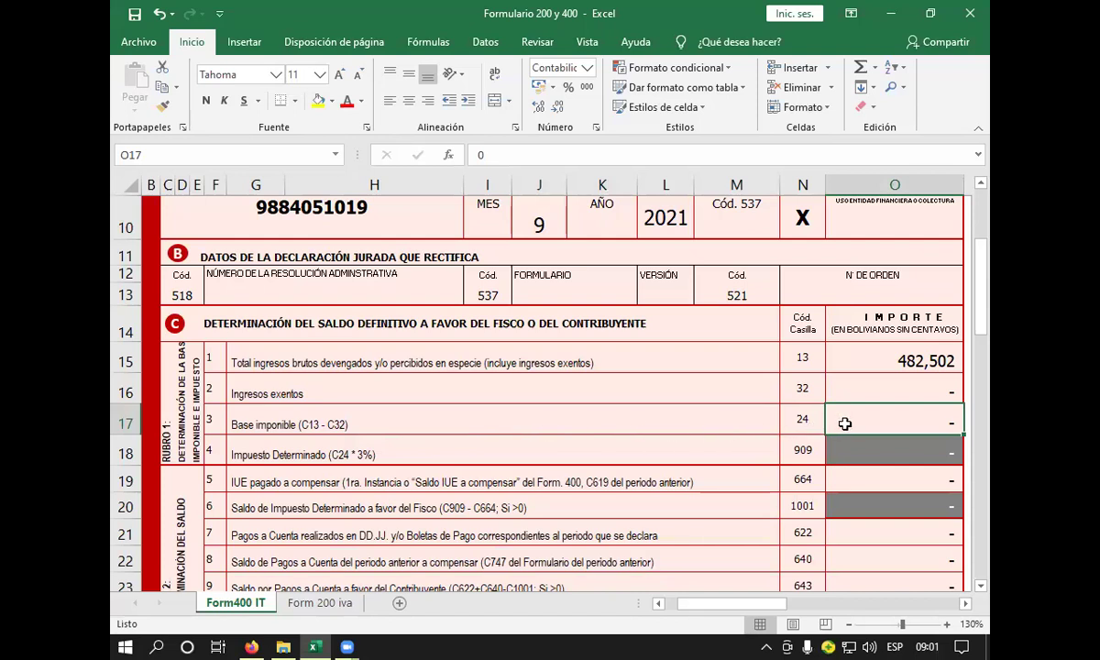
# - Enter the formula +O15-O16 in O17 for Base imponible, fixing a wrong N15 reference
pyautogui.write('+')
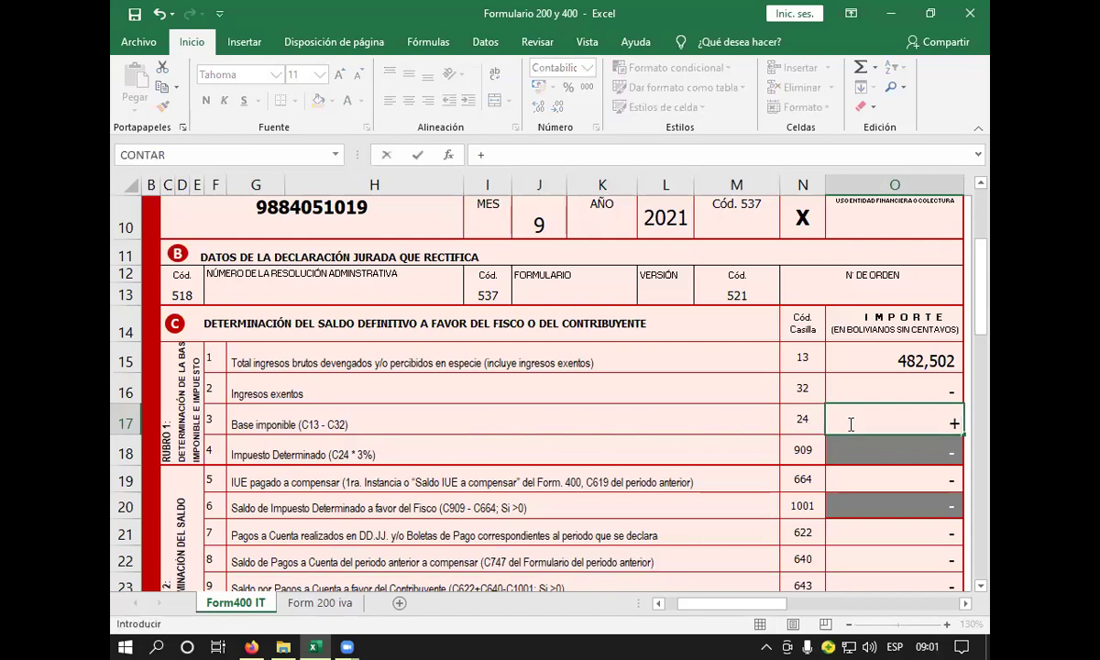
pyautogui.click(807, 360)
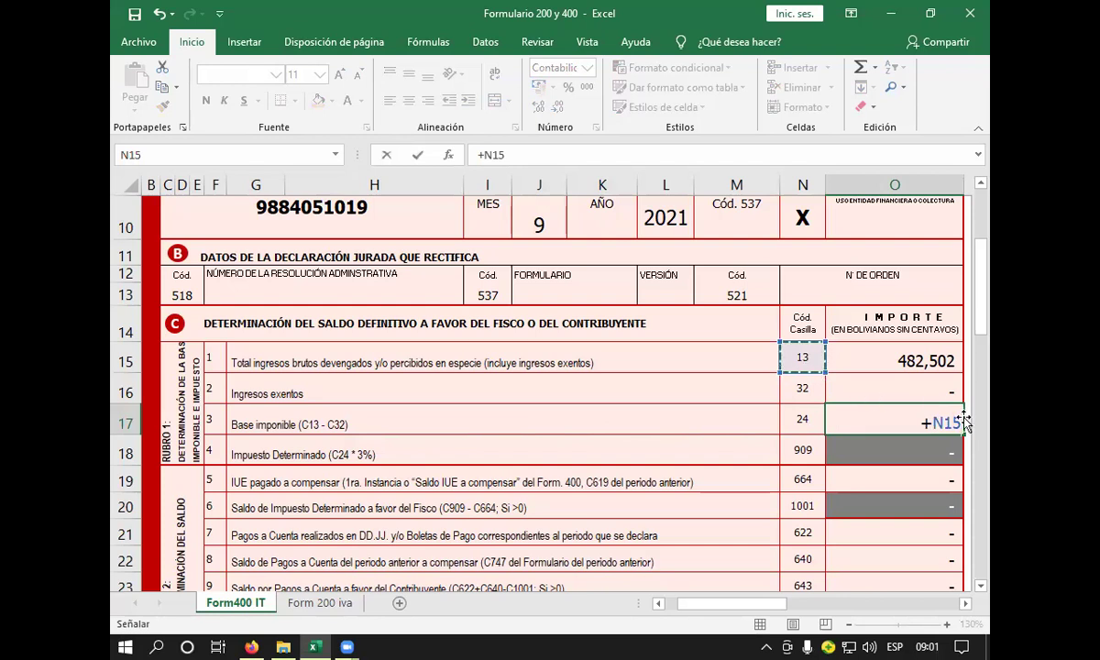
pyautogui.press('BackSpace')
pyautogui.press('BackSpace')
pyautogui.press('BackSpace')
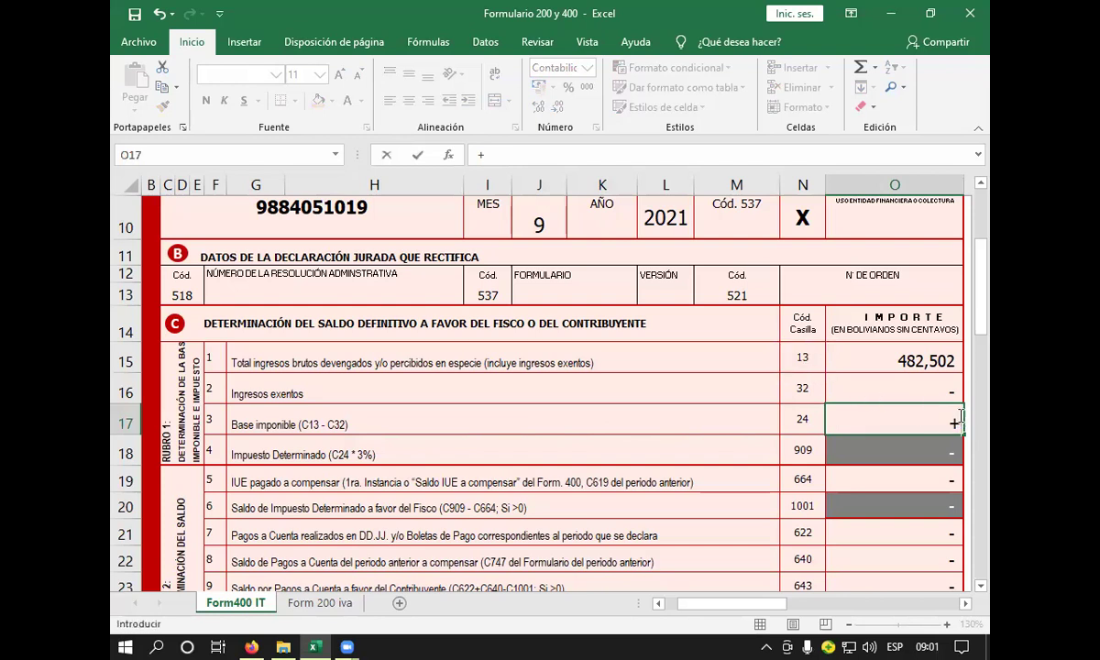
pyautogui.click(908, 359)
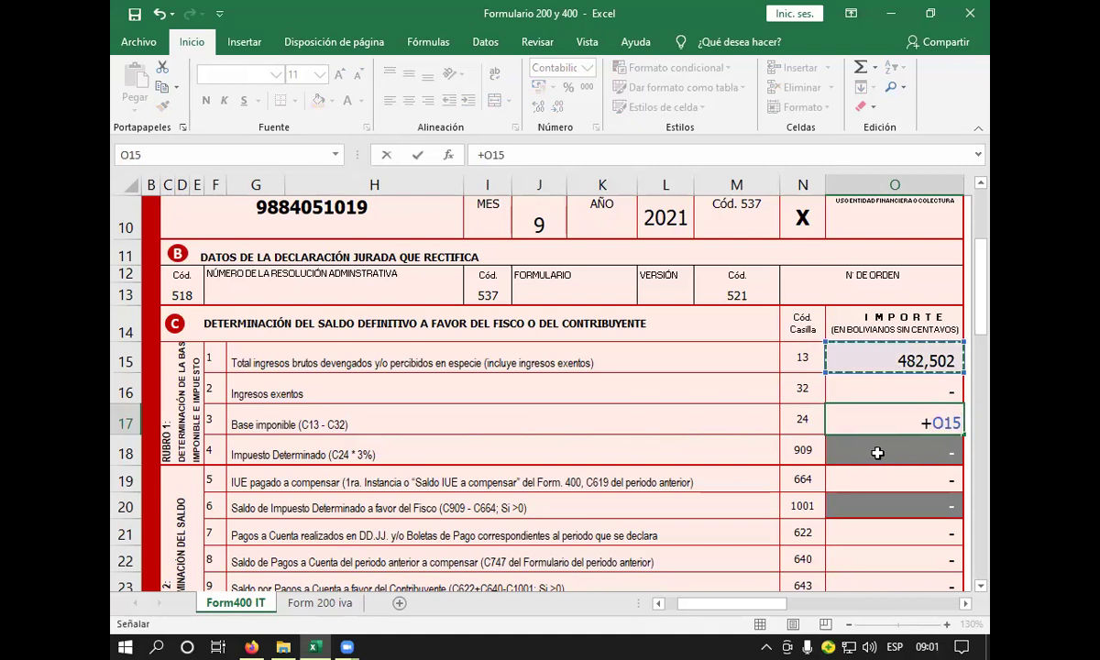
pyautogui.write('-')
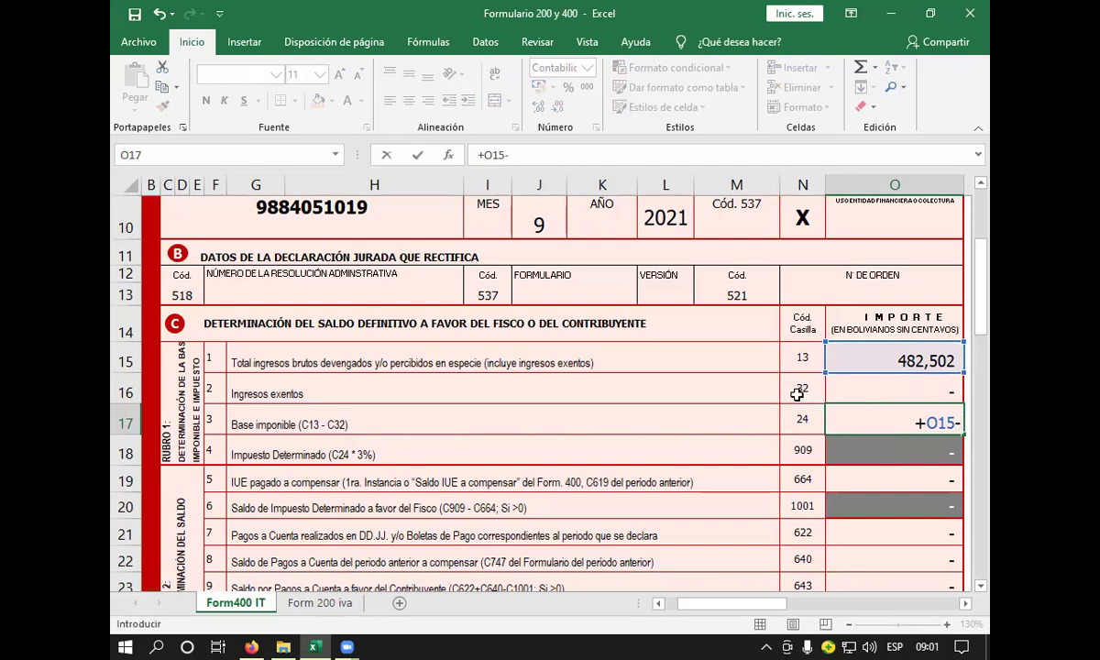
pyautogui.click(905, 389)
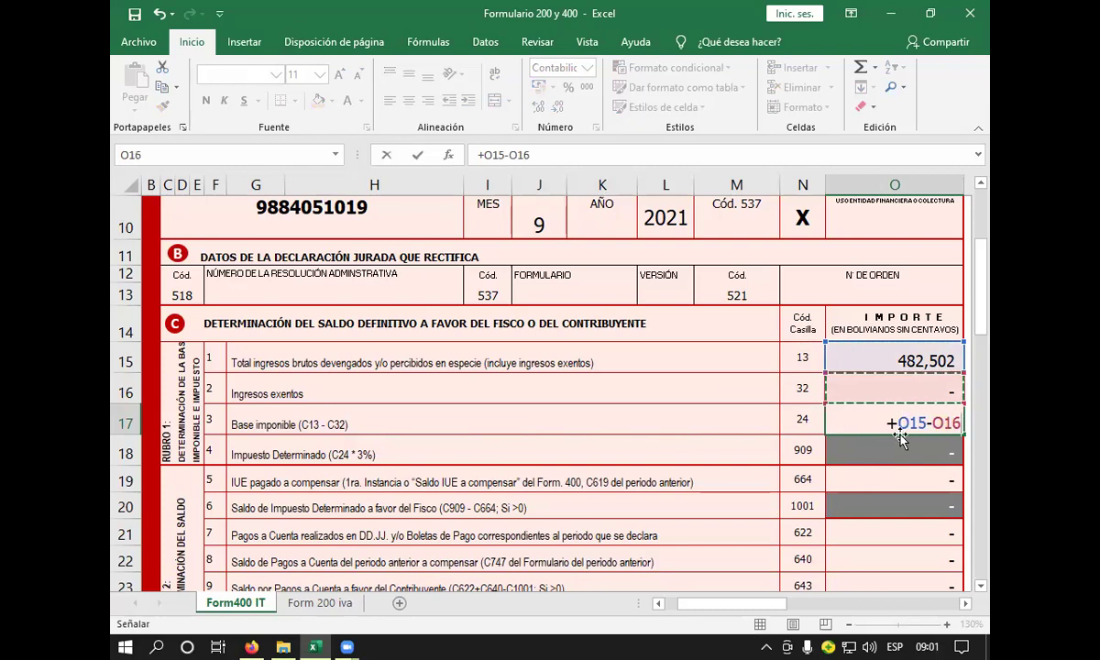
pyautogui.press('Return')
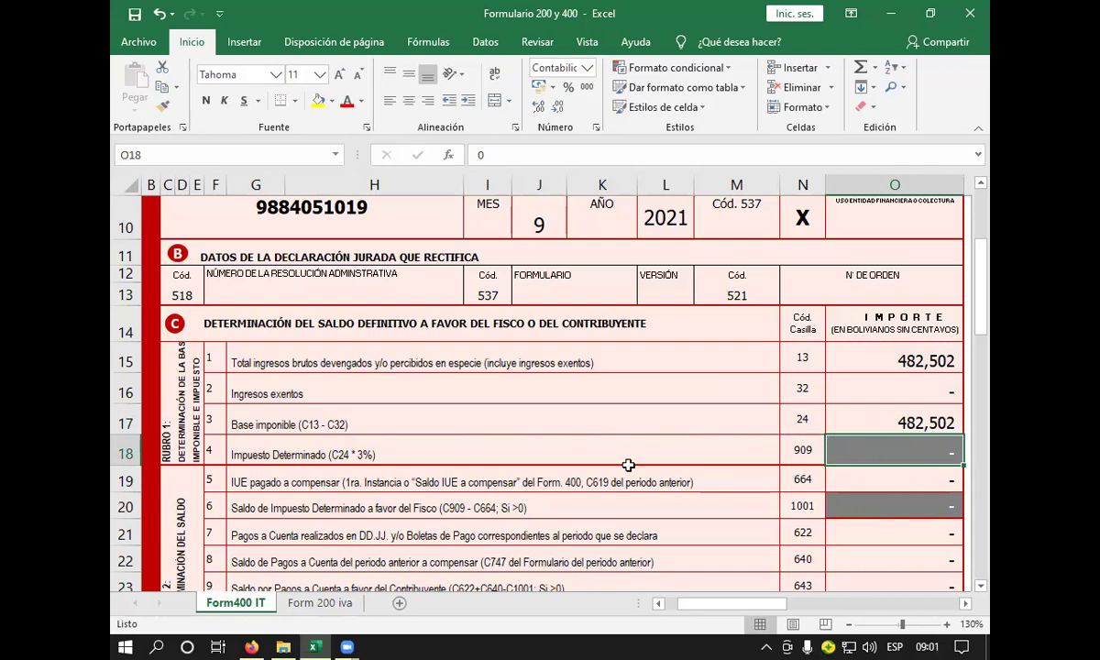
pyautogui.click(530, 461)
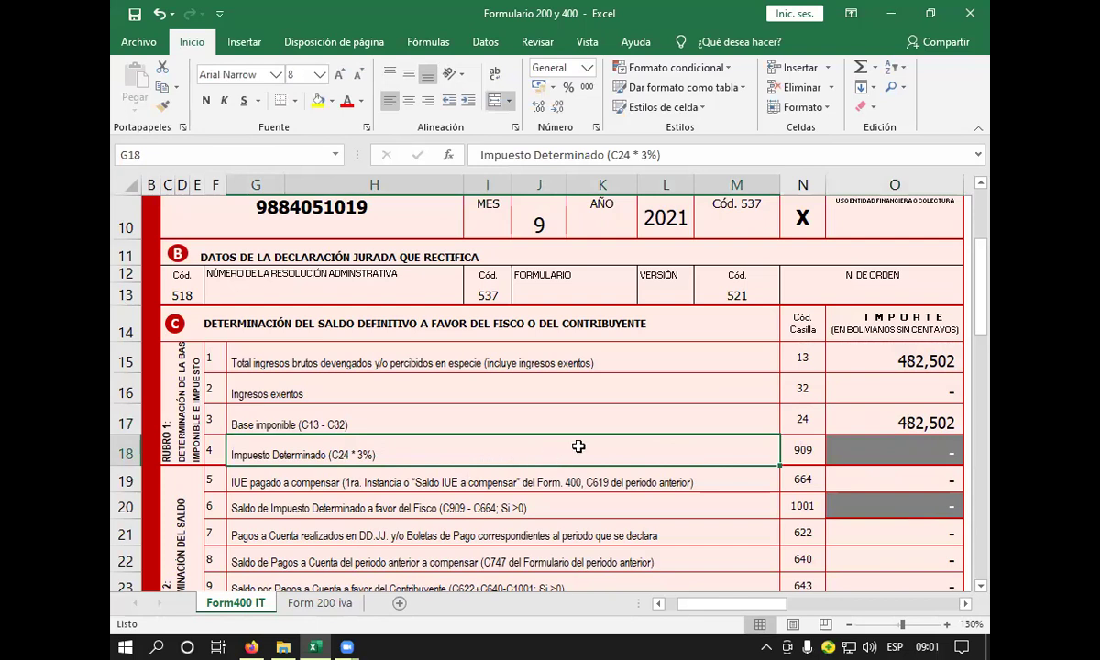
# - Review the Base imponible formula in O17 and the 3% rule in G18
pyautogui.scroll(-1, 637, 447)
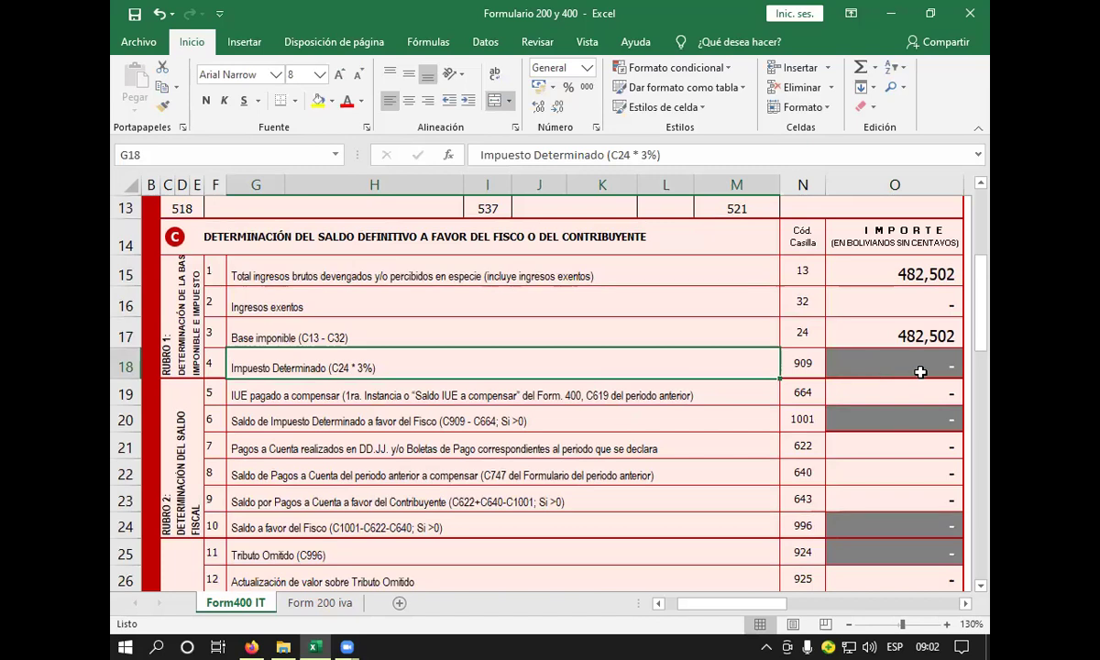
pyautogui.click(916, 332)
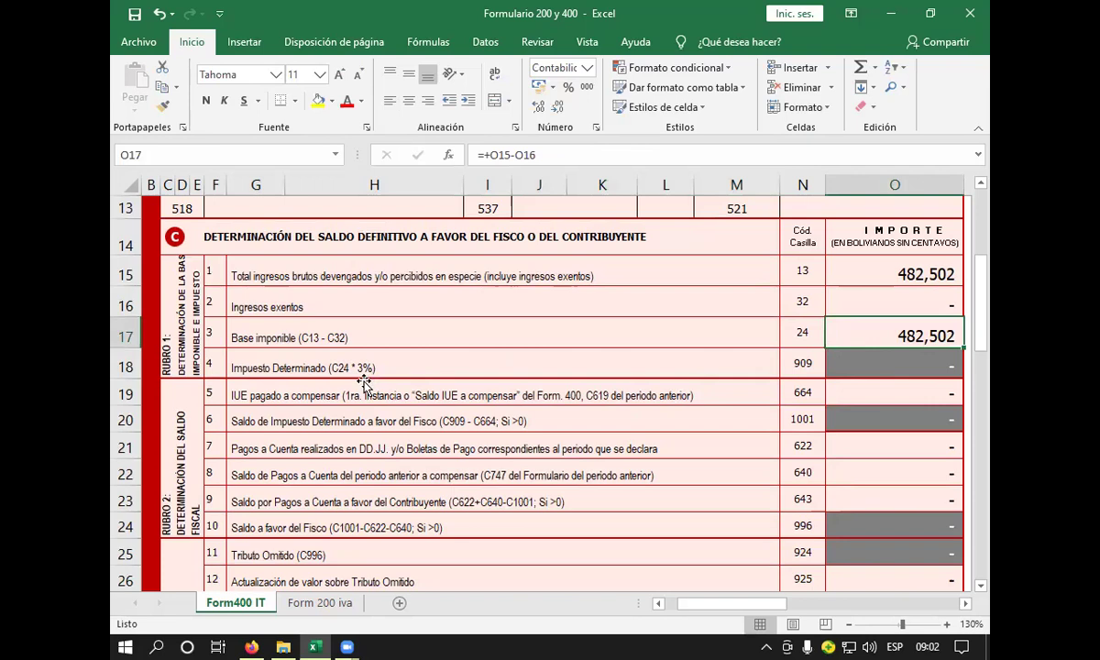
pyautogui.click(344, 365)
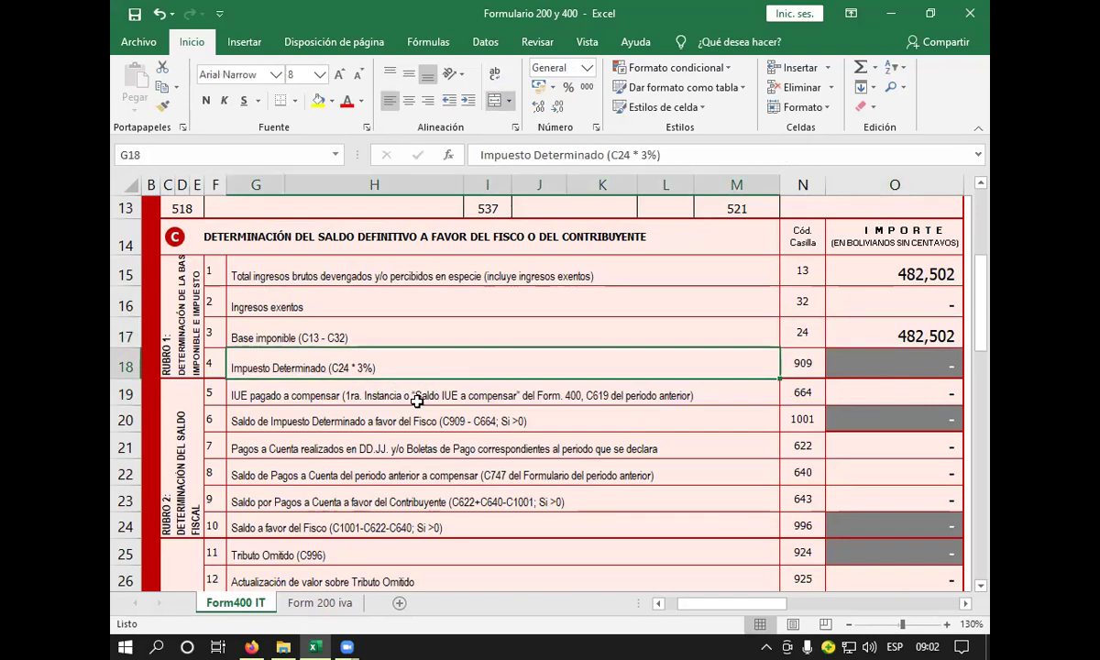
# - Enter =+O17*3% in O18 so Impuesto Determinado shows 14,475
pyautogui.click(842, 363)
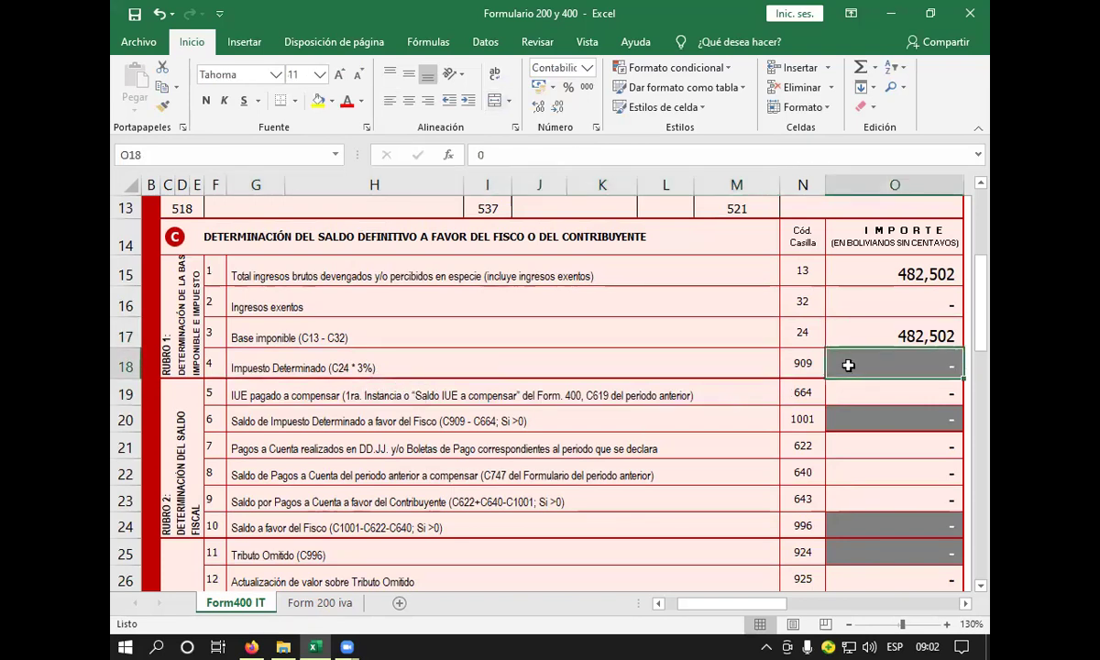
pyautogui.write('+')
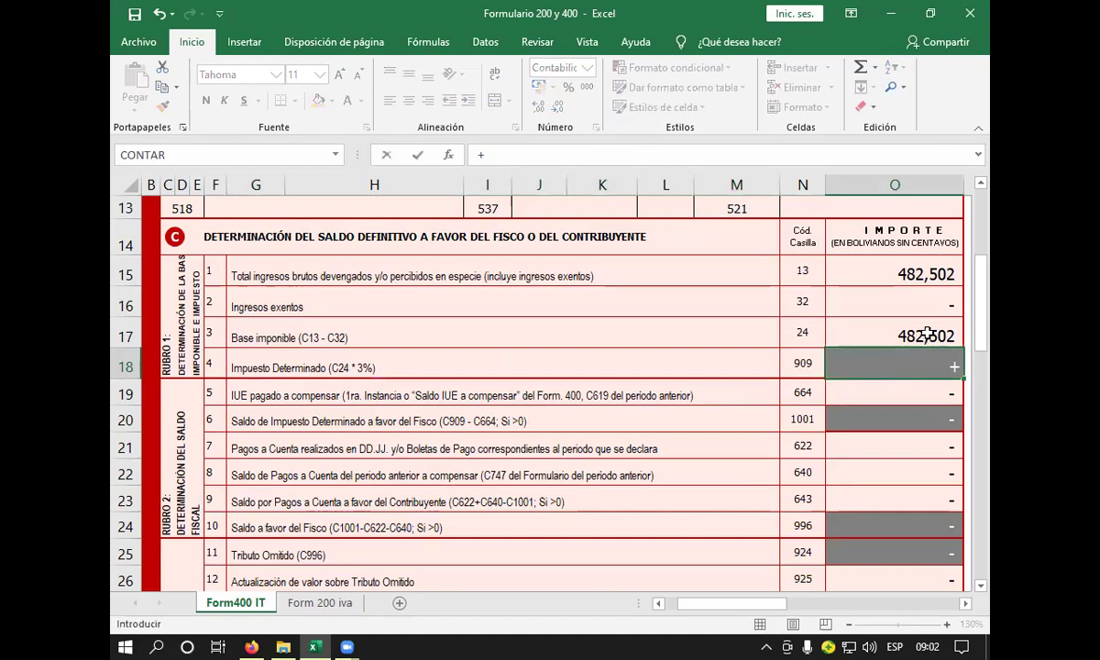
pyautogui.click(869, 334)
pyautogui.write('*')
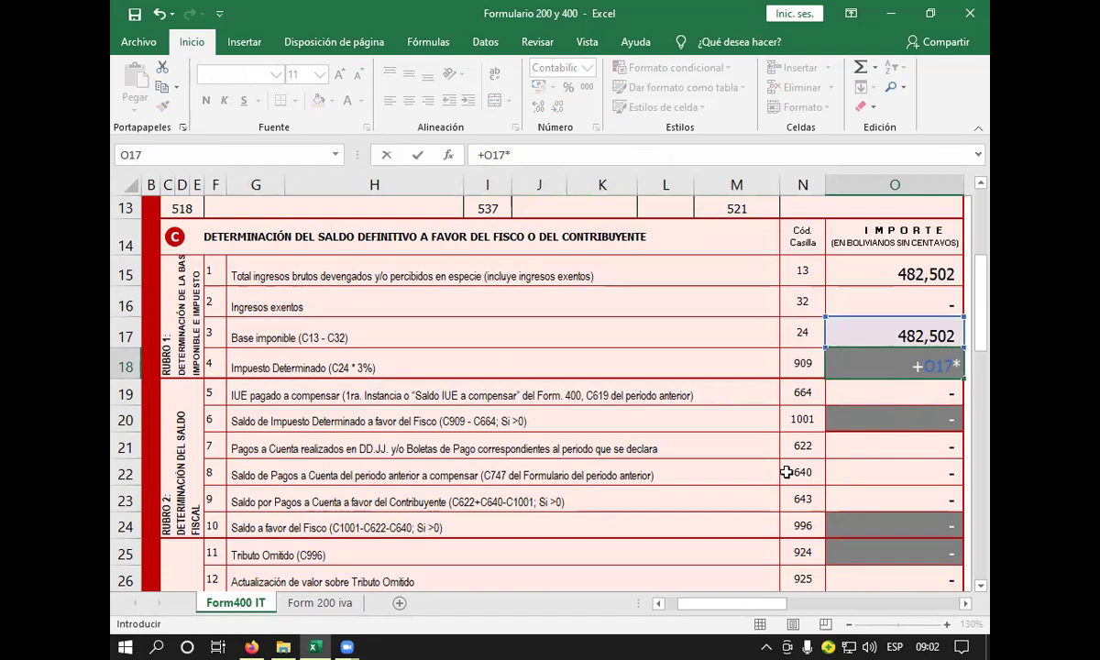
pyautogui.write('13')
pyautogui.press('BackSpace')
pyautogui.press('BackSpace')
pyautogui.write('3%')
pyautogui.press('Return')
pyautogui.click(876, 348)
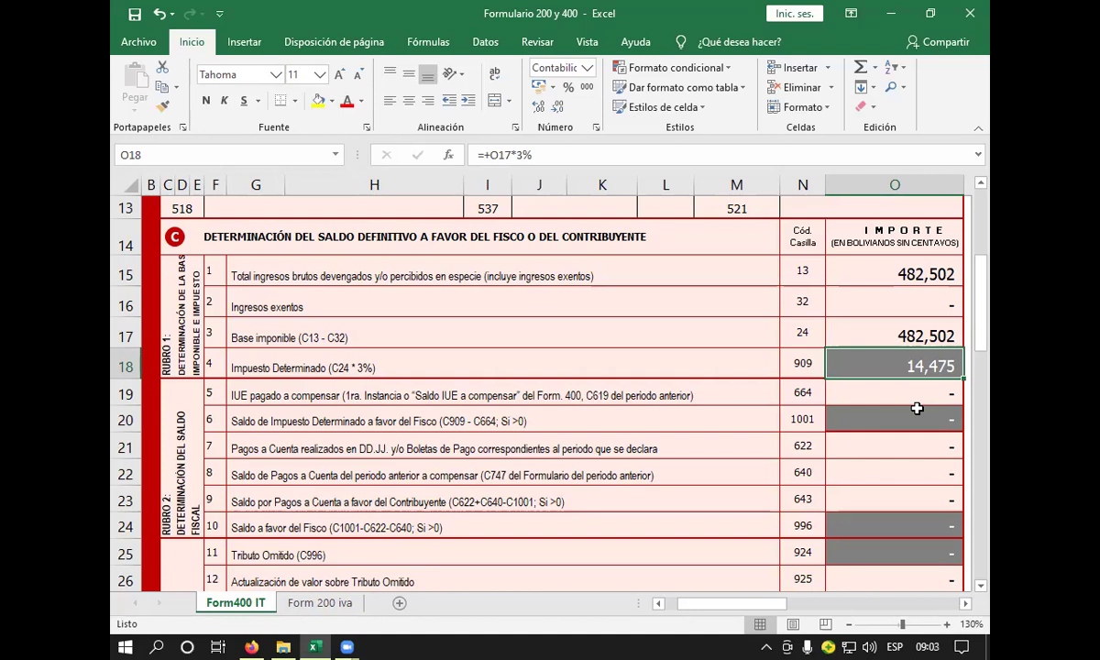
# - Review the IUE pagado amount cell O19 and its description in G19
pyautogui.click(899, 394)
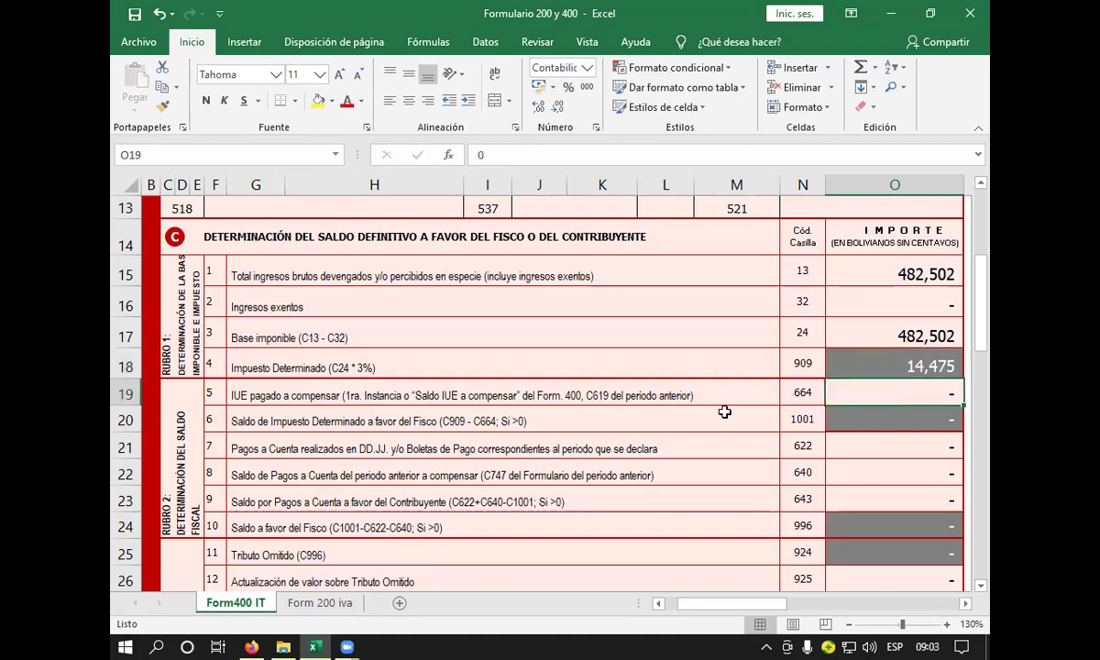
pyautogui.click(651, 392)
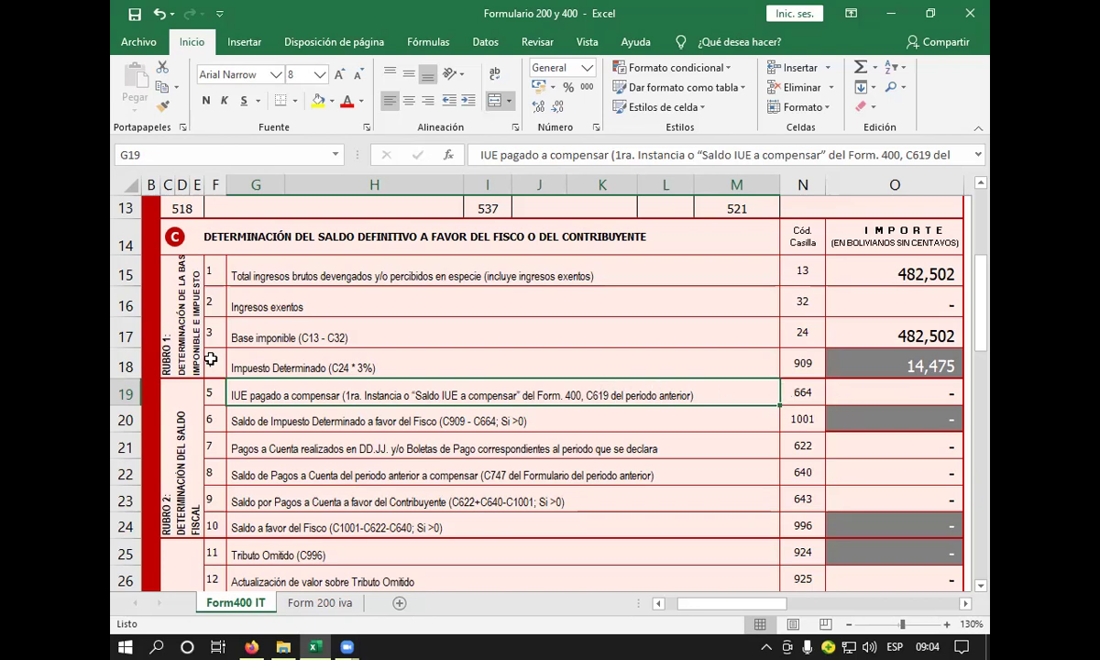
pyautogui.click(649, 411)
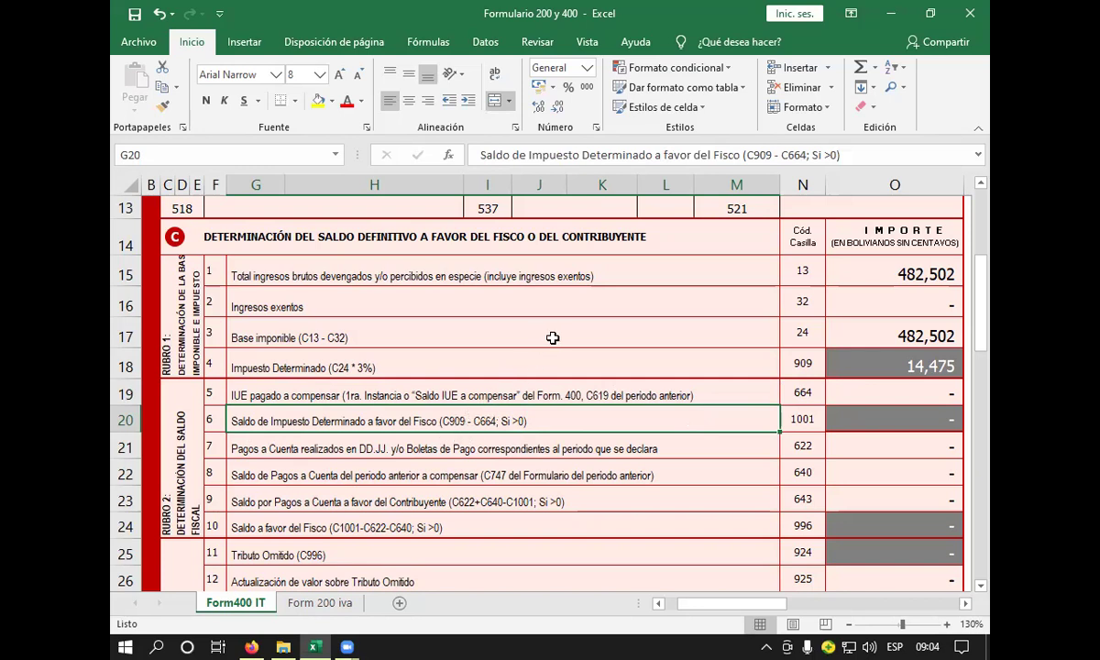
pyautogui.click(895, 421)
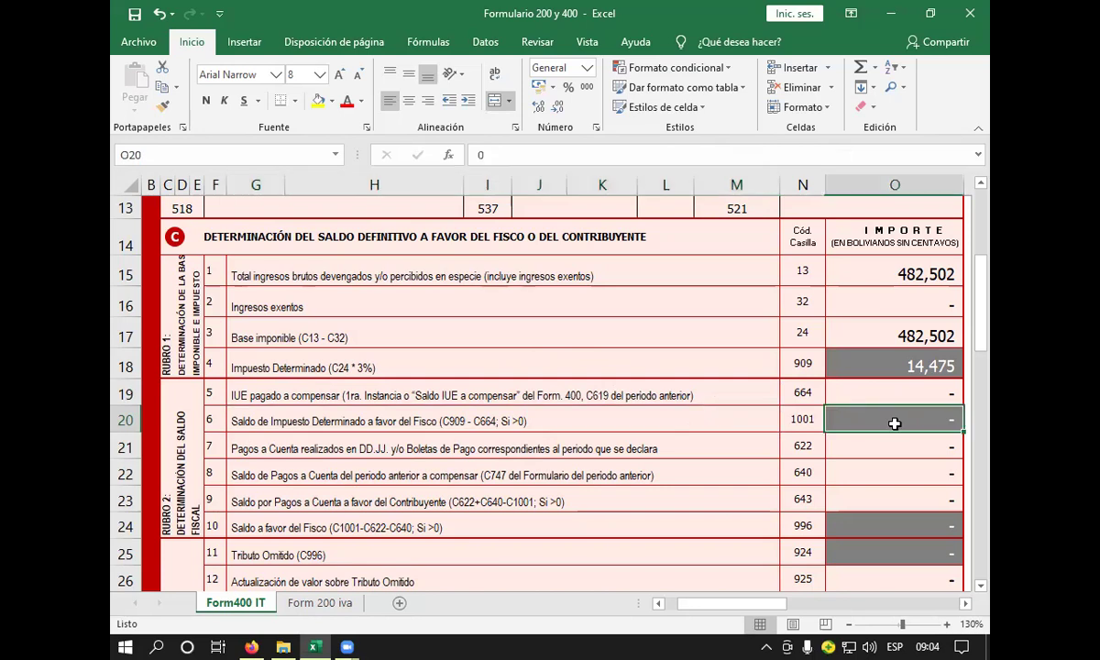
pyautogui.write('+')
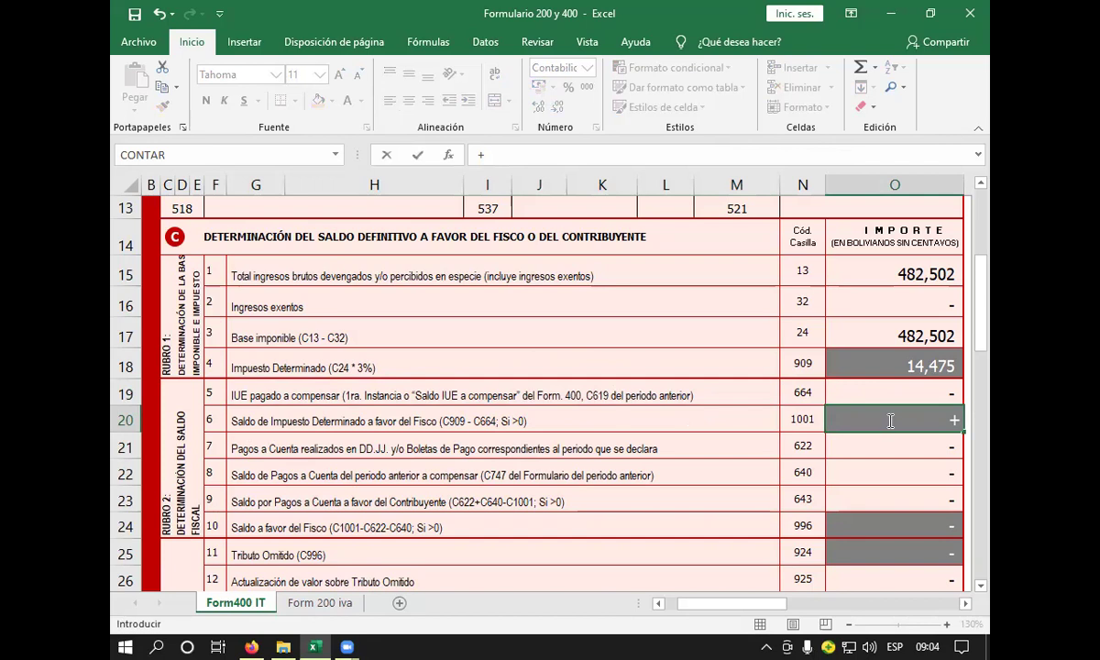
pyautogui.click(904, 367)
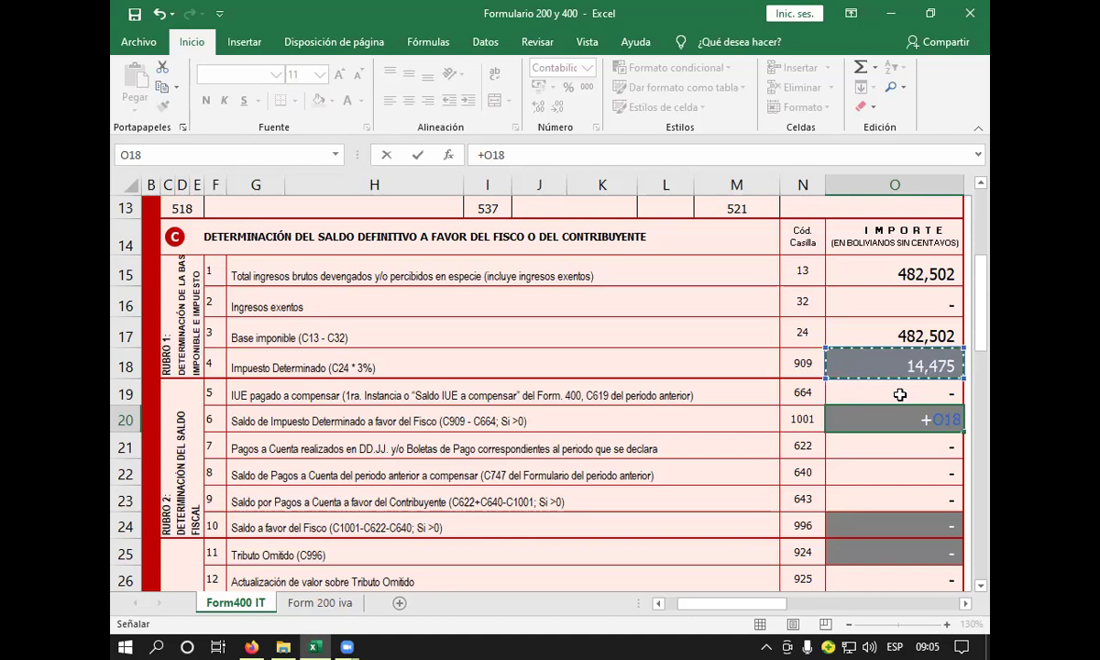
pyautogui.write('-')
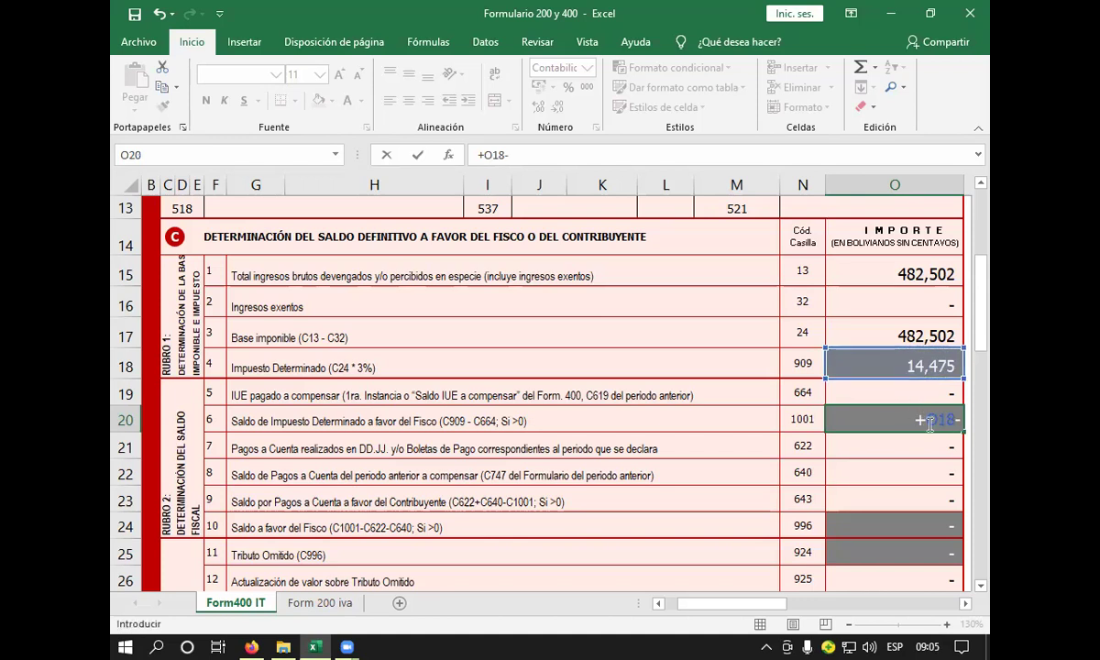
pyautogui.click(927, 421)
pyautogui.click(884, 395)
pyautogui.click(896, 422)
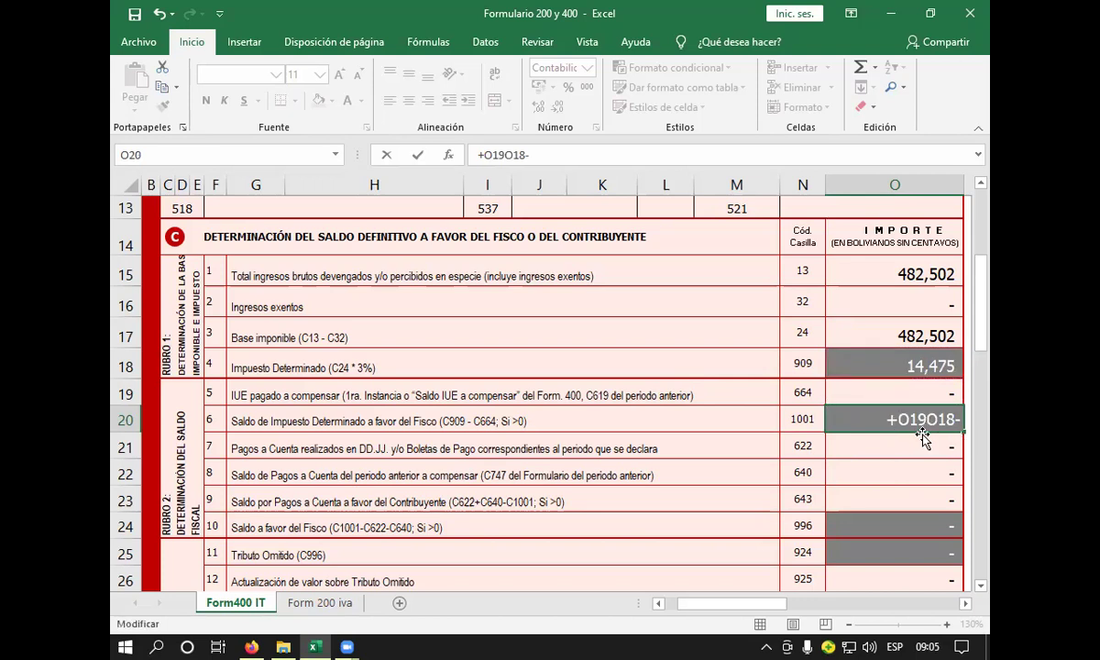
pyautogui.write('(')
pyautogui.click(898, 421)
pyautogui.press('BackSpace')
pyautogui.press('Return')
pyautogui.click(767, 291)
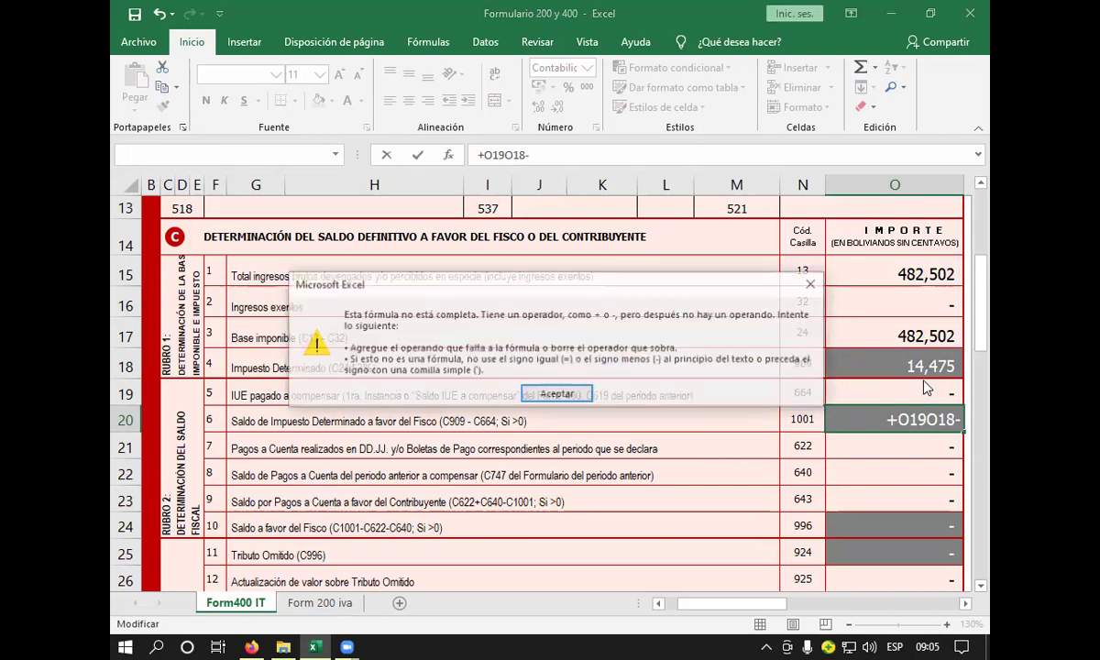
pyautogui.click(815, 285)
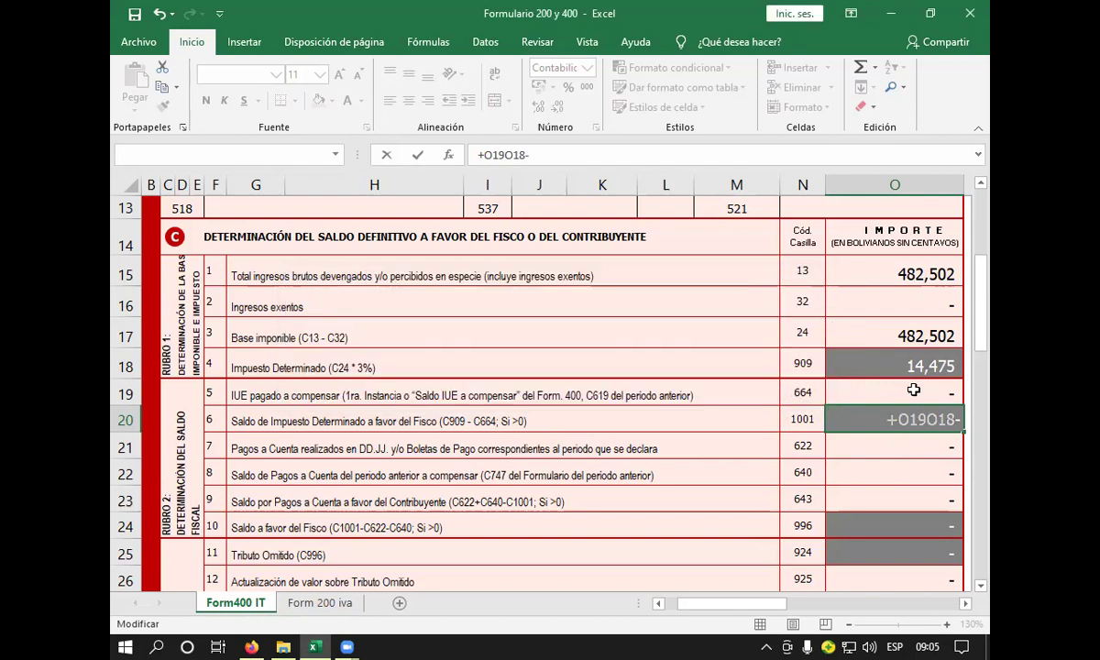
pyautogui.press('Escape')
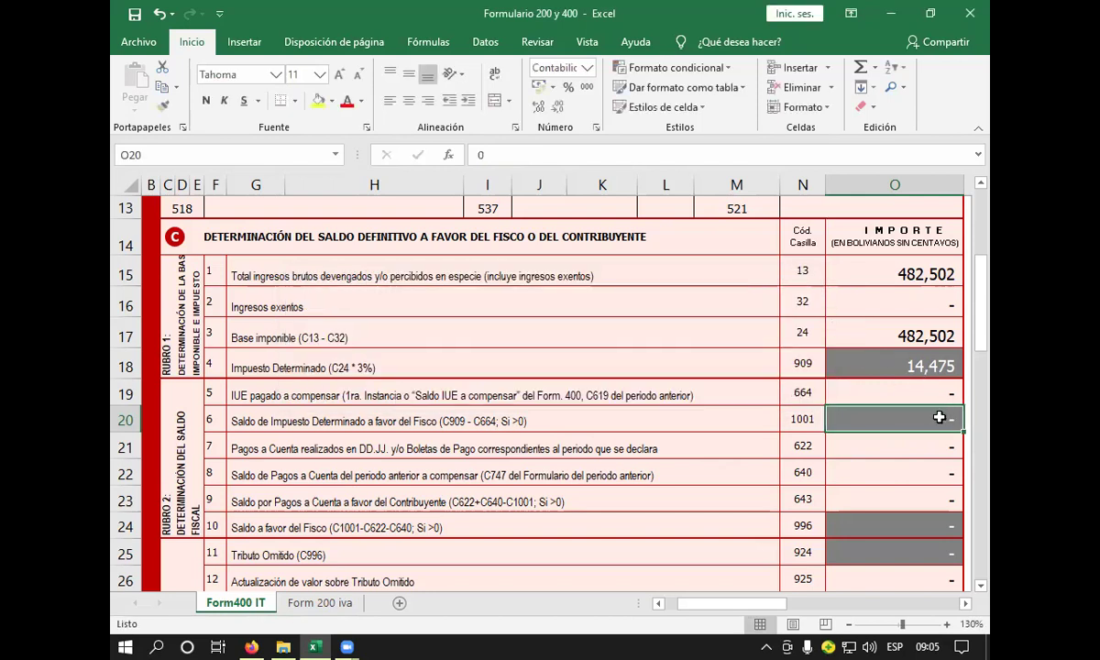
# - Enter =+O18-O19 in O20 so the code 1001 balance shows 14,475
pyautogui.write('+')
pyautogui.click(894, 367)
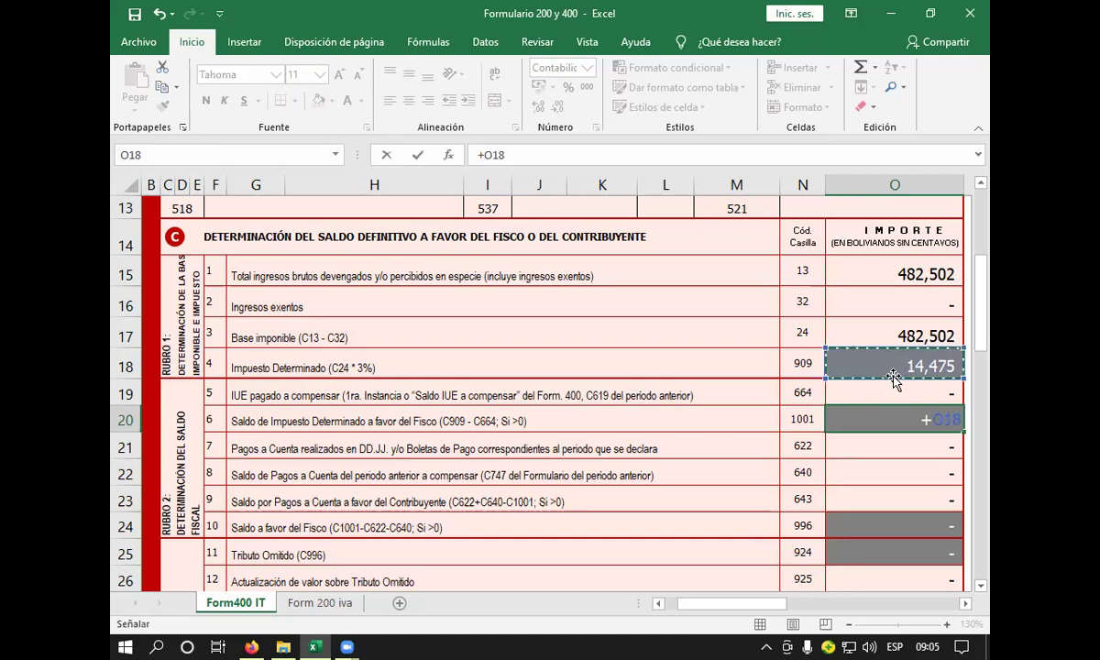
pyautogui.write('-')
pyautogui.click(904, 394)
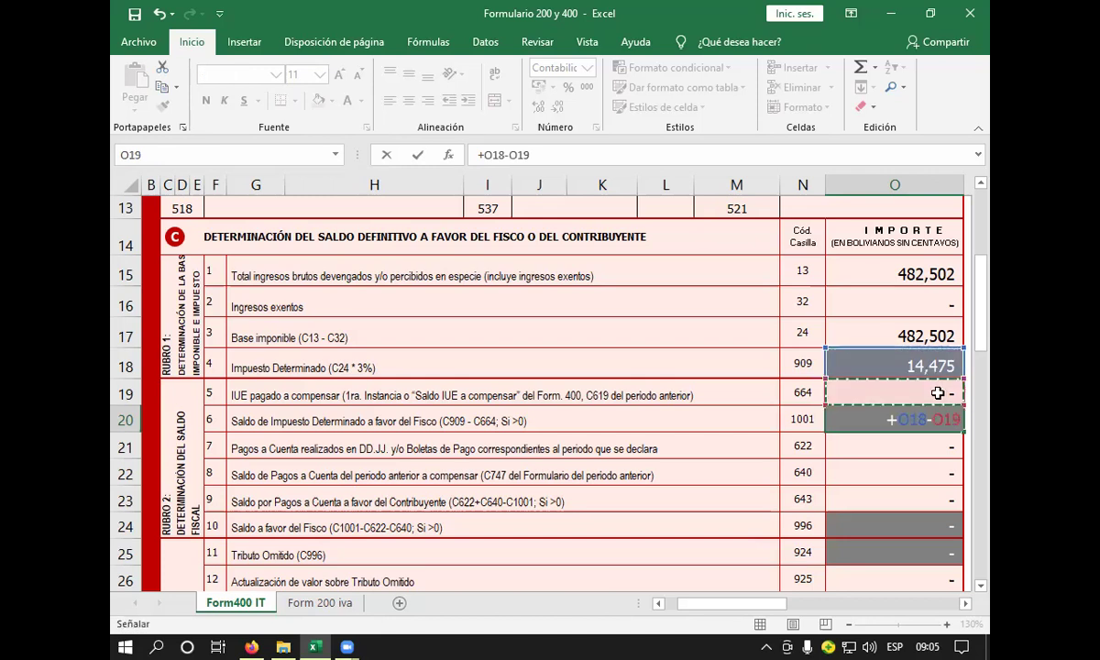
pyautogui.press('Return')
pyautogui.click(942, 419)
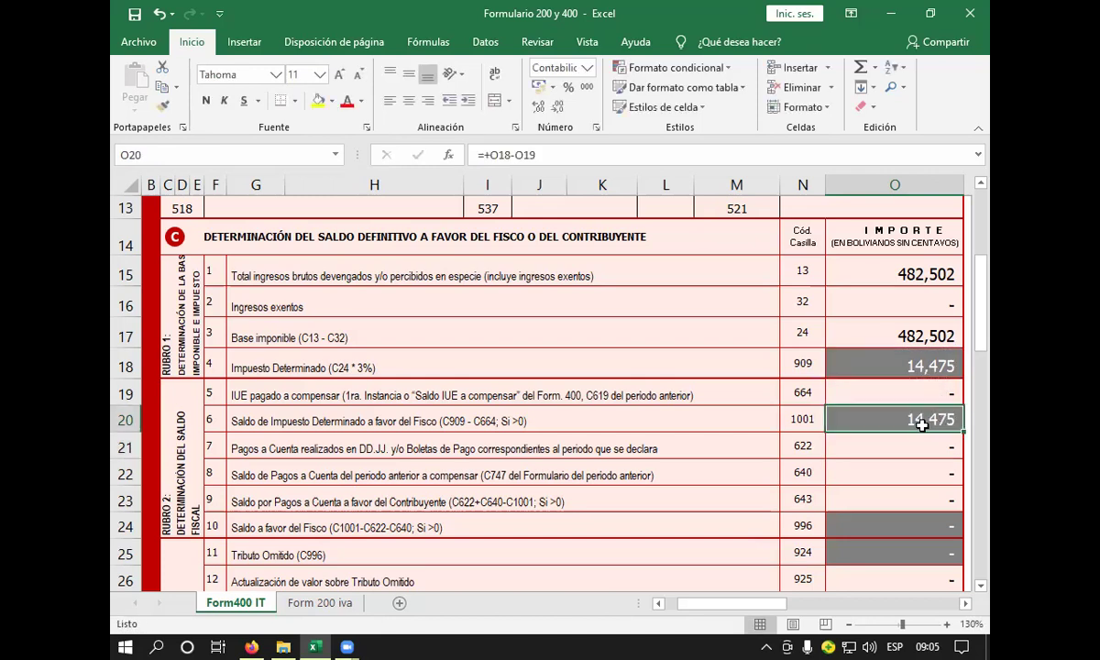
pyautogui.click(577, 421)
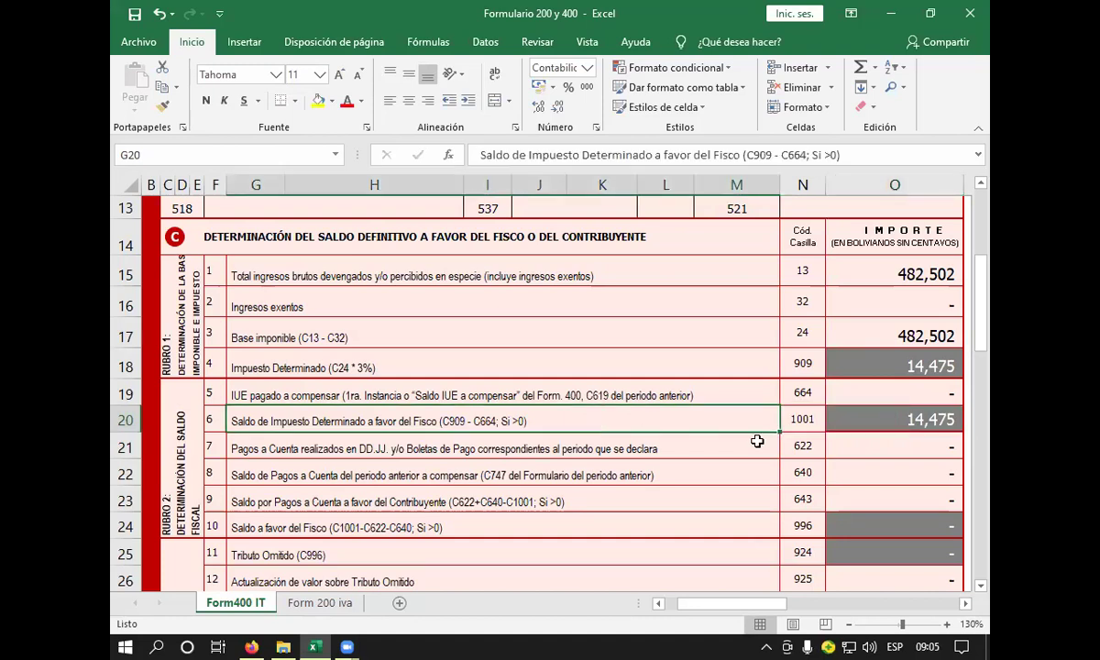
pyautogui.click(845, 423)
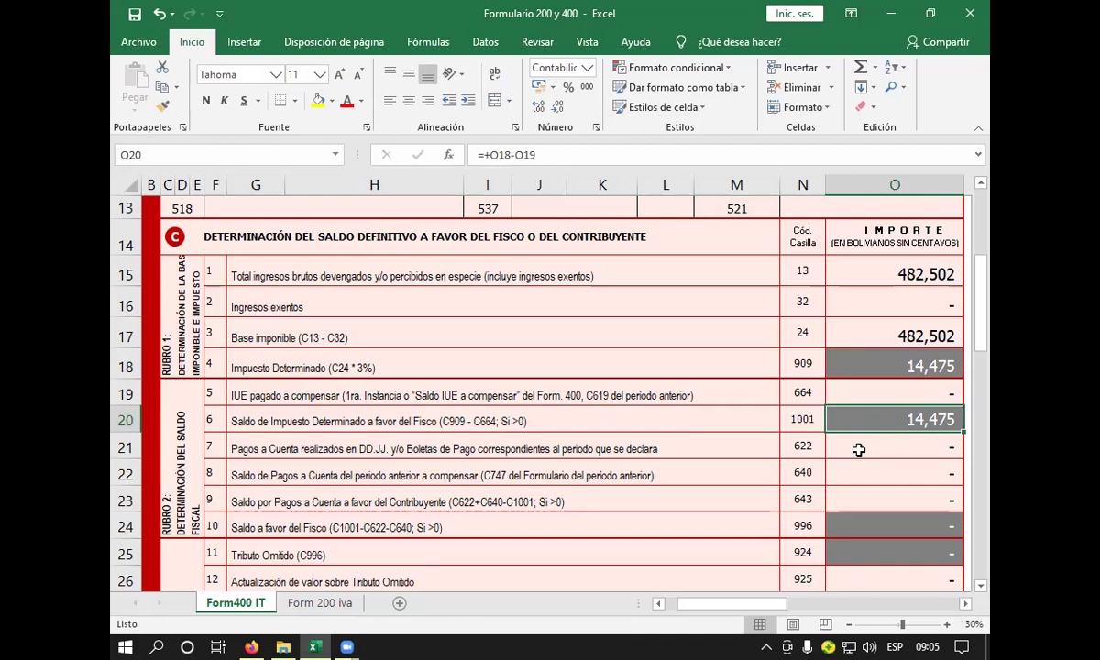
pyautogui.click(915, 389)
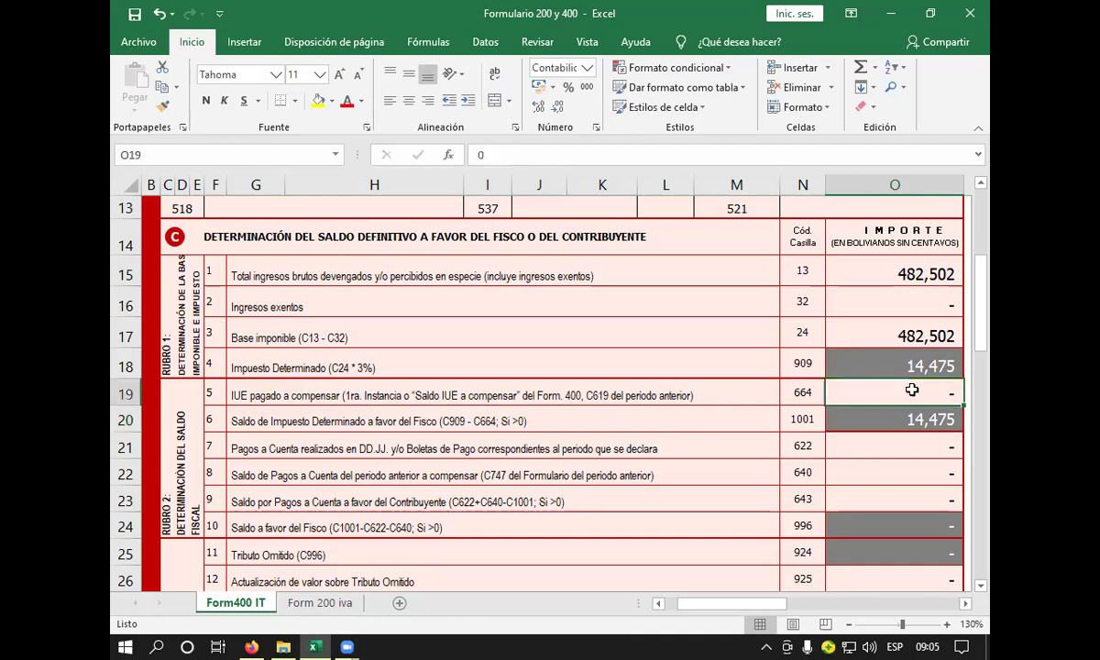
pyautogui.write('200000')
pyautogui.press('BackSpace')
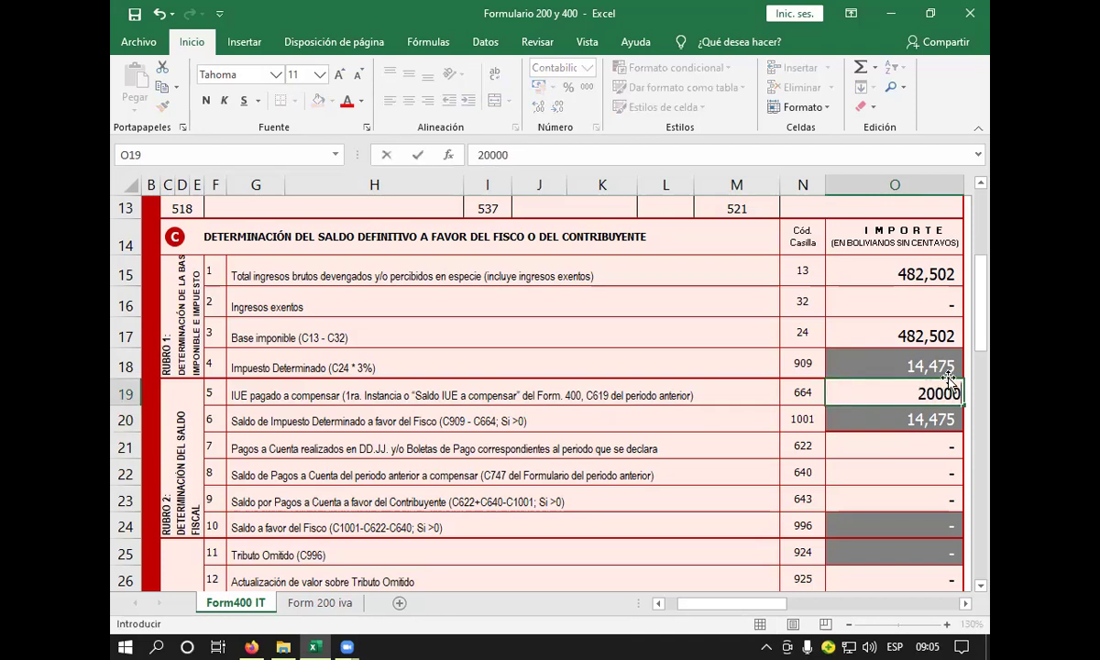
pyautogui.press('Return')
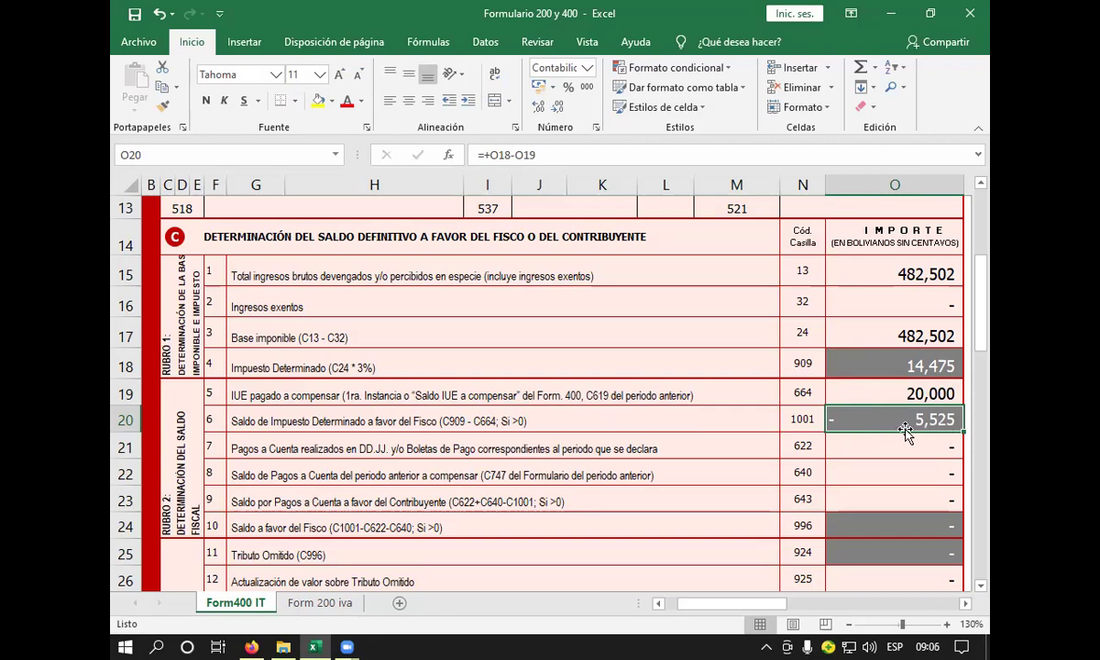
pyautogui.click(946, 393)
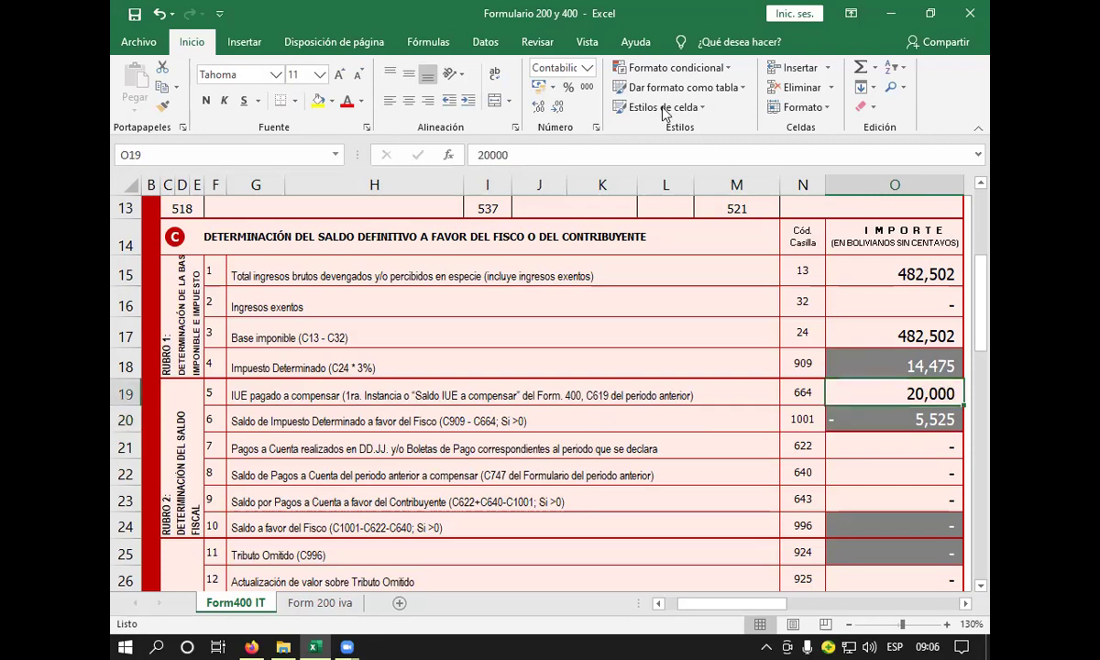
pyautogui.click(159, 14)
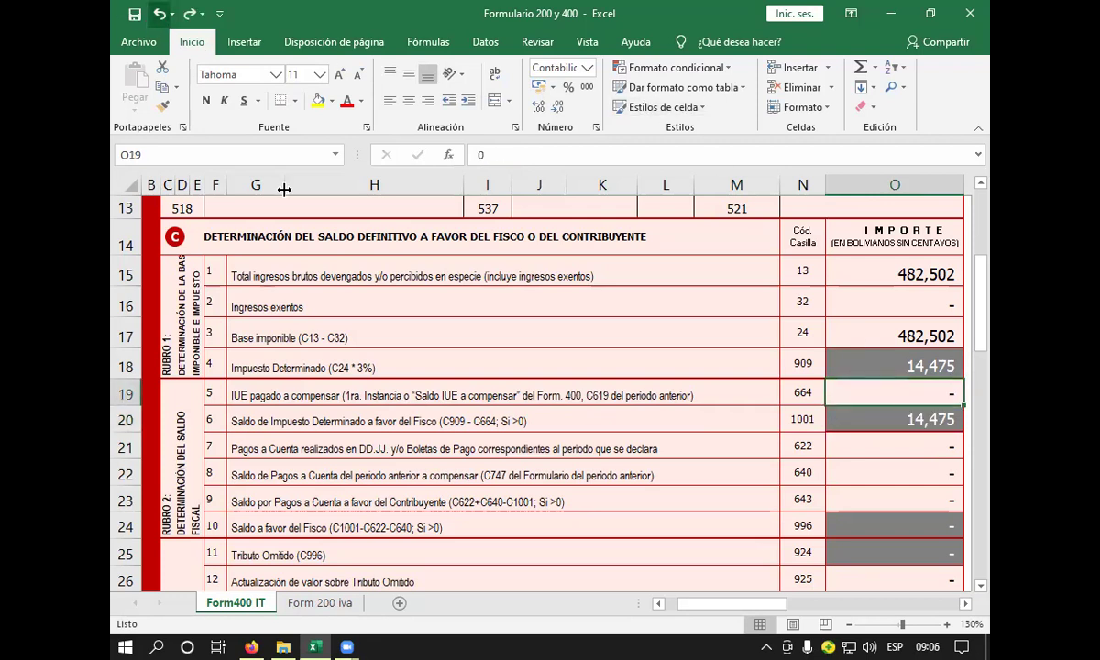
pyautogui.click(865, 447)
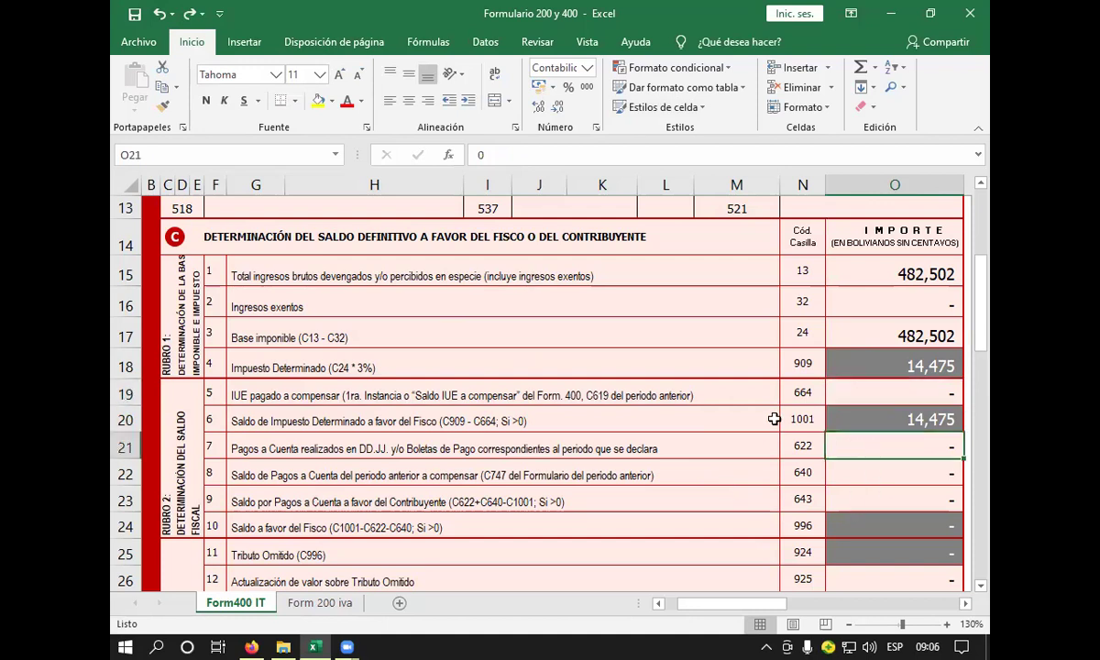
pyautogui.click(613, 446)
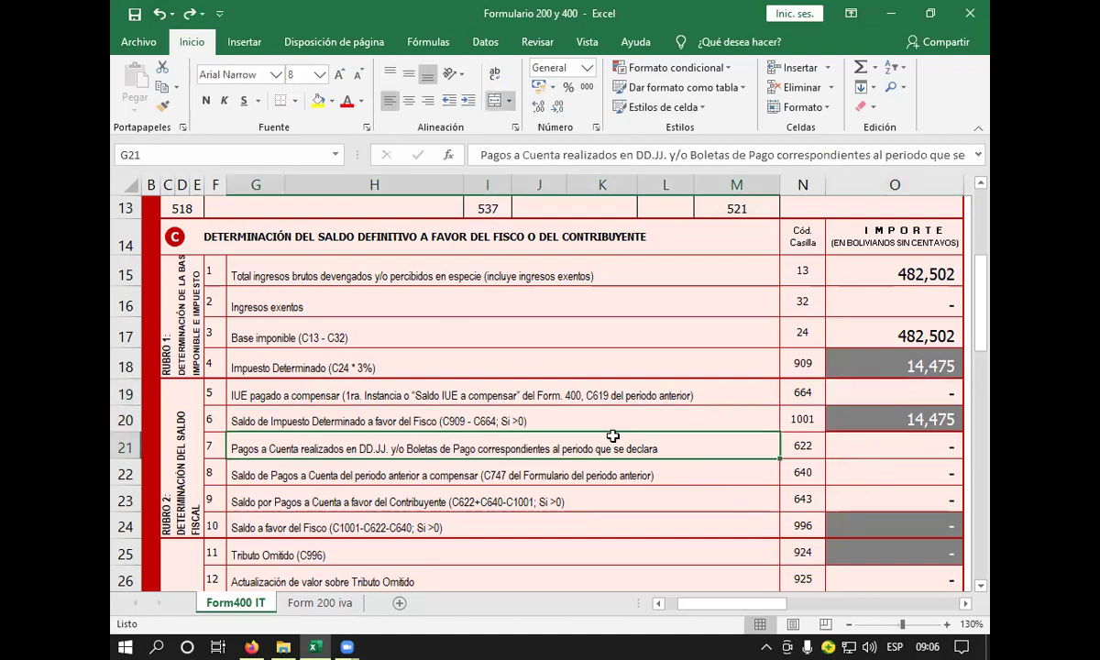
pyautogui.scroll(-1, 547, 514)
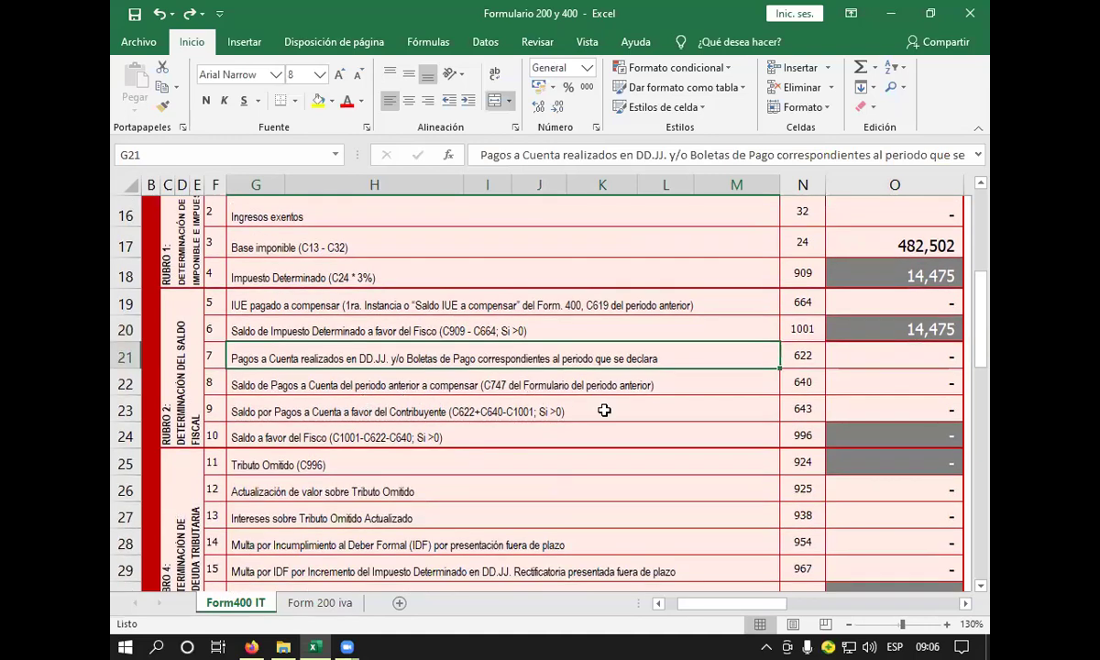
pyautogui.scroll(-3, 604, 410)
pyautogui.scroll(2, 607, 408)
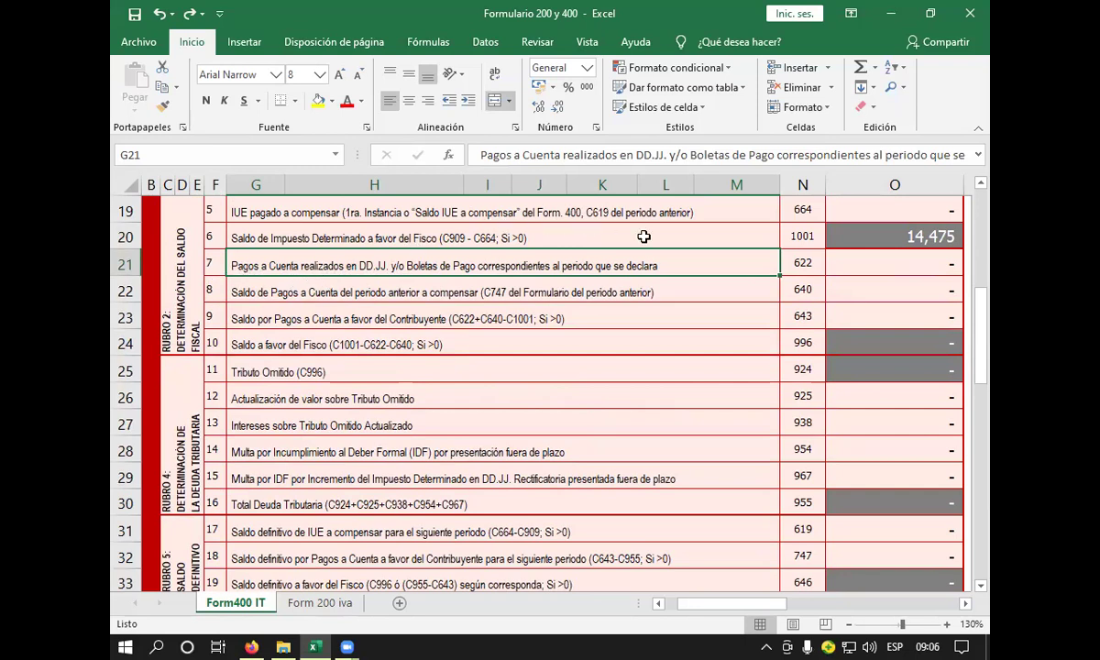
pyautogui.click(397, 282)
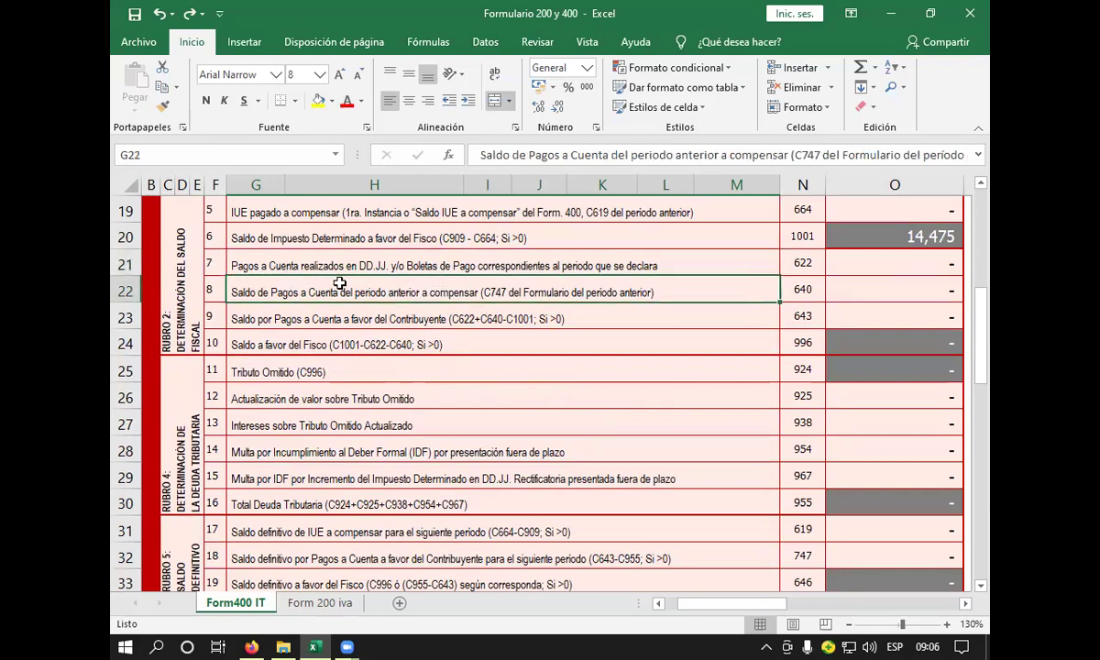
pyautogui.click(252, 315)
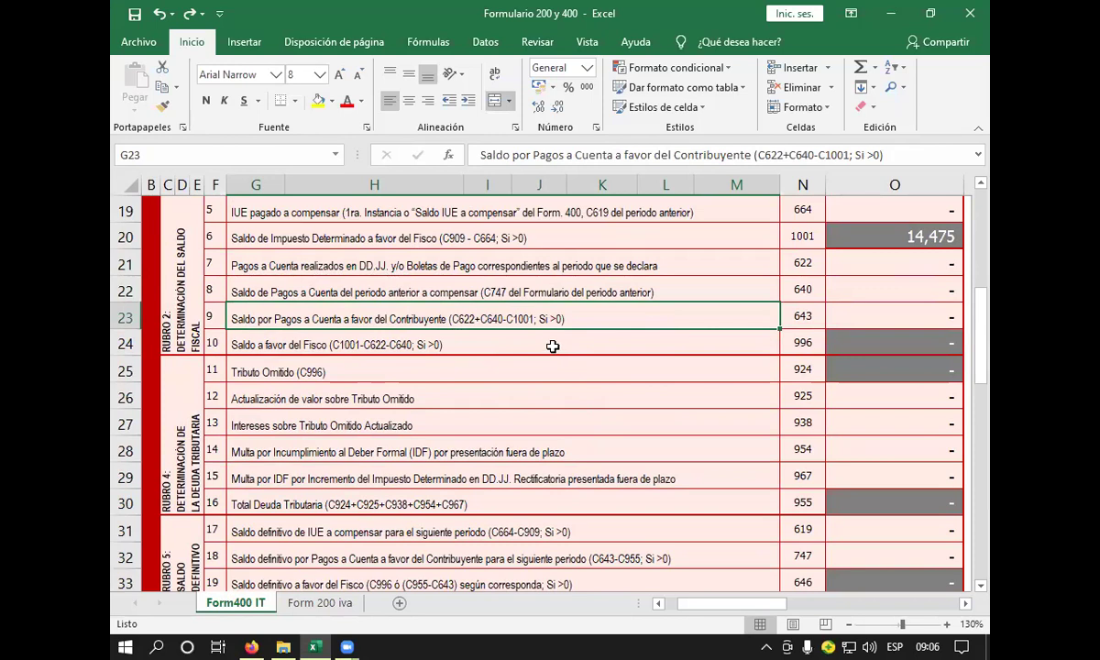
pyautogui.click(552, 345)
pyautogui.click(611, 320)
pyautogui.click(873, 271)
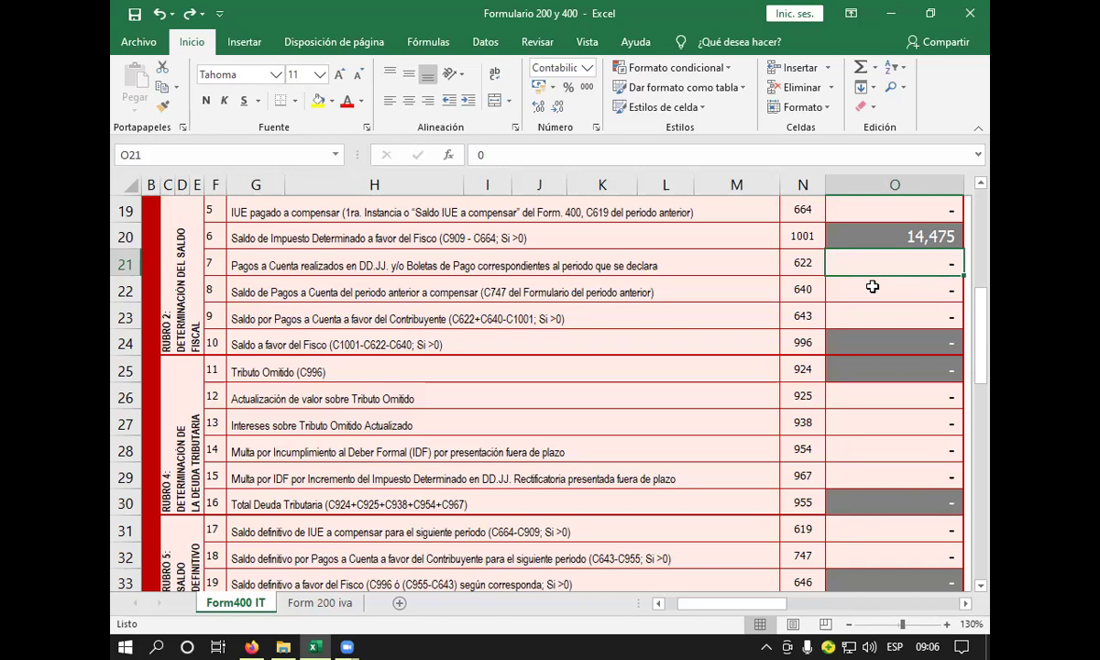
pyautogui.click(862, 289)
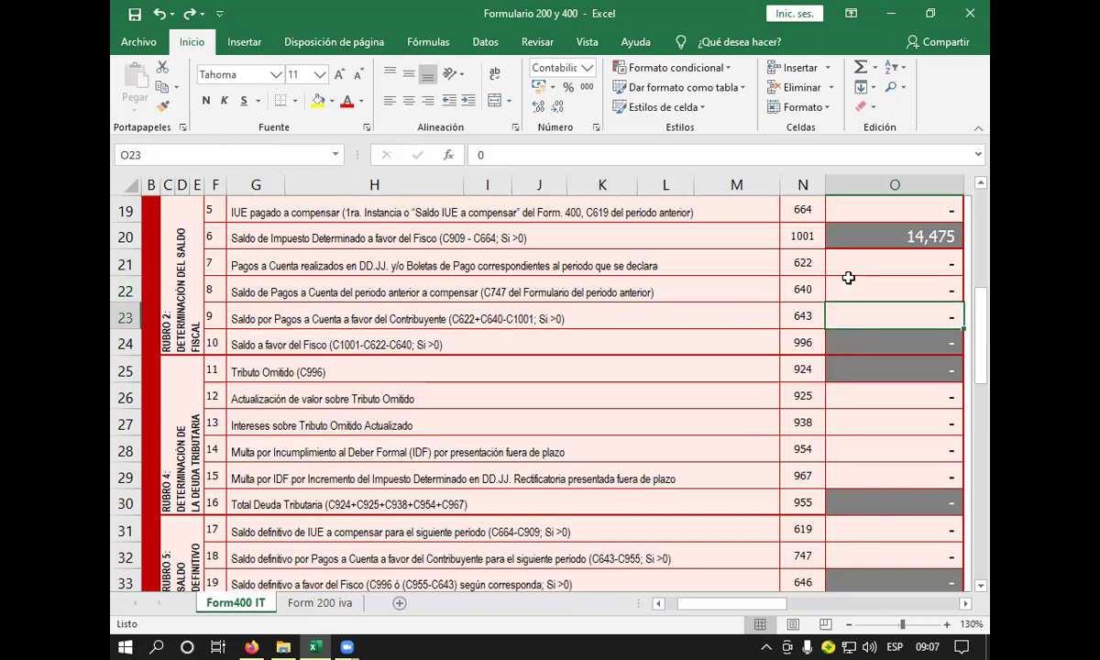
pyautogui.click(655, 326)
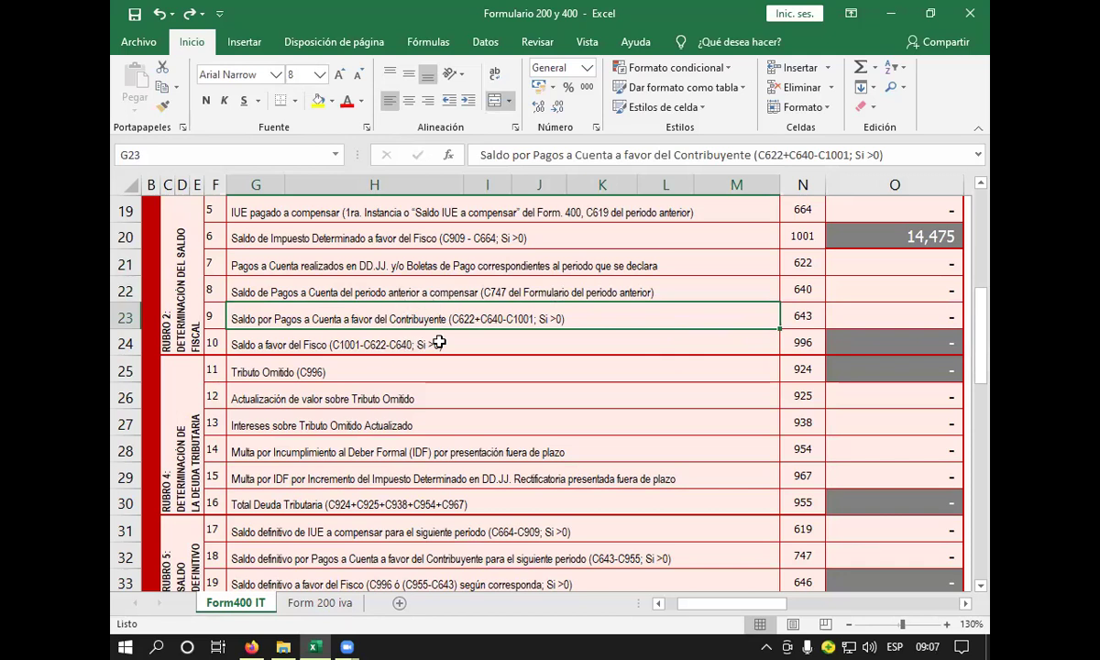
pyautogui.click(492, 341)
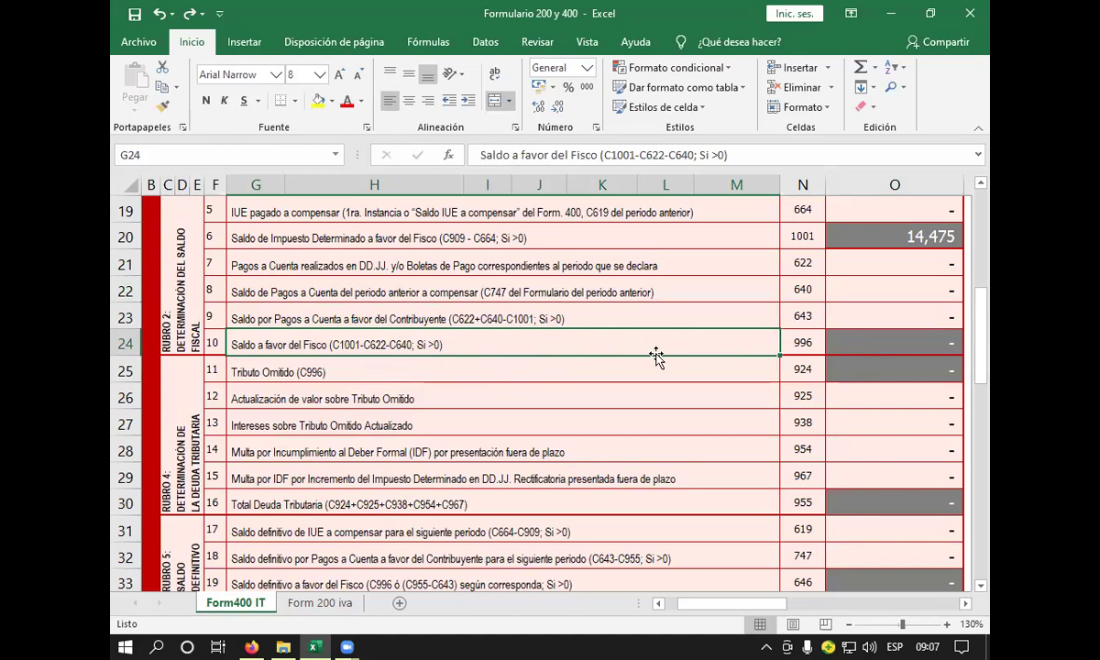
pyautogui.click(841, 237)
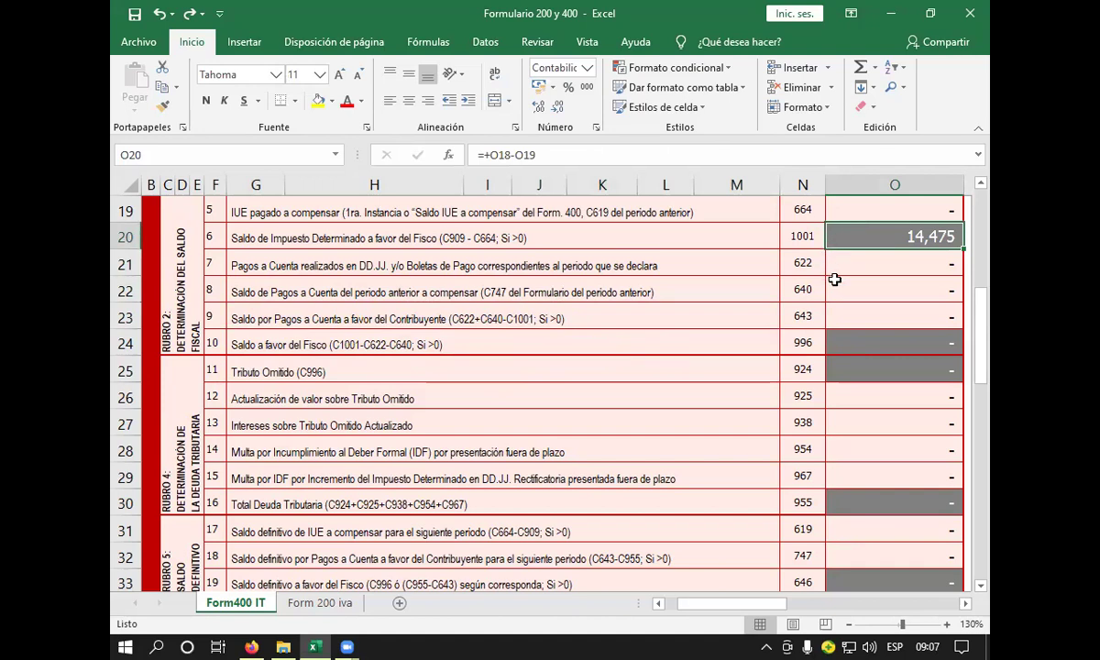
pyautogui.click(837, 275)
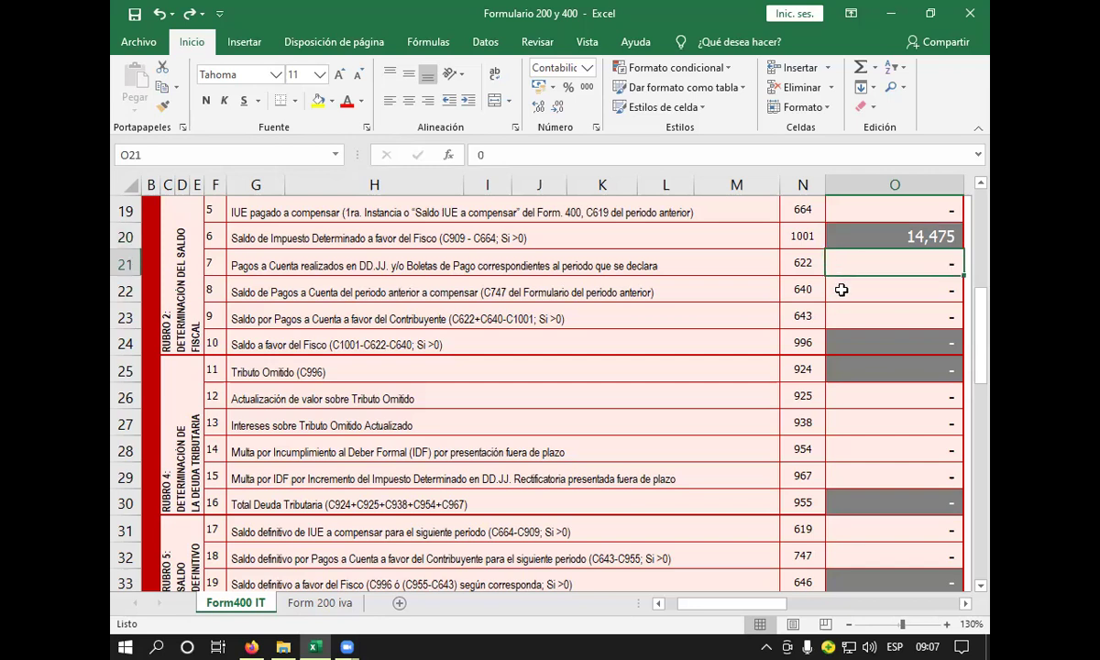
pyautogui.click(840, 288)
pyautogui.click(849, 343)
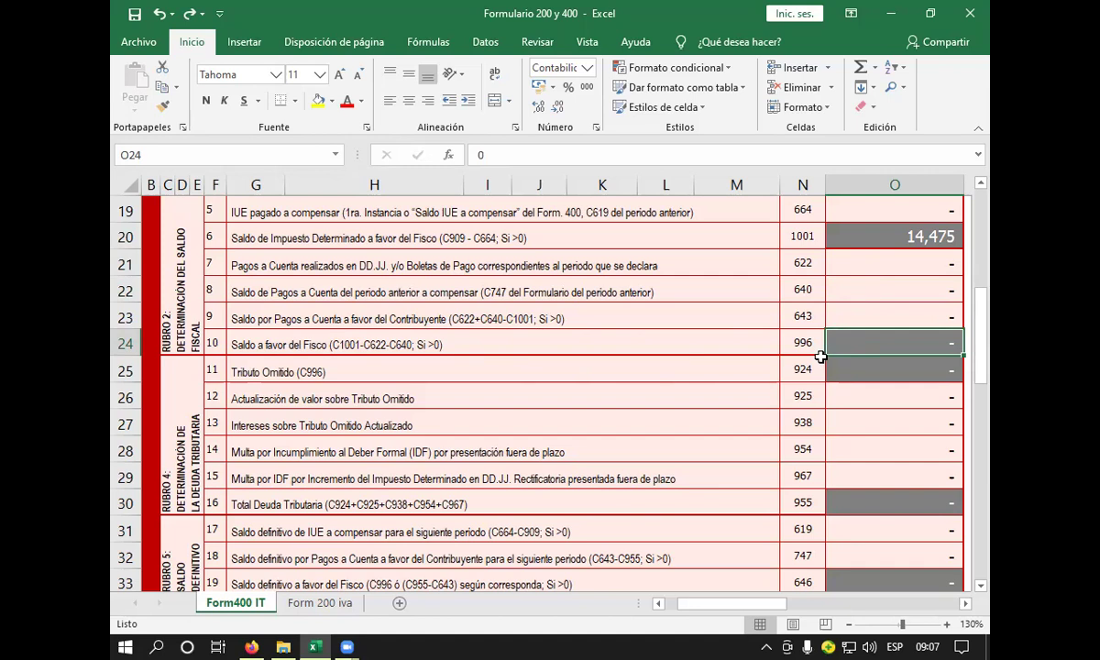
# - Enter =+O20 in O24 so the code 996 balance shows 14,475
pyautogui.write('+')
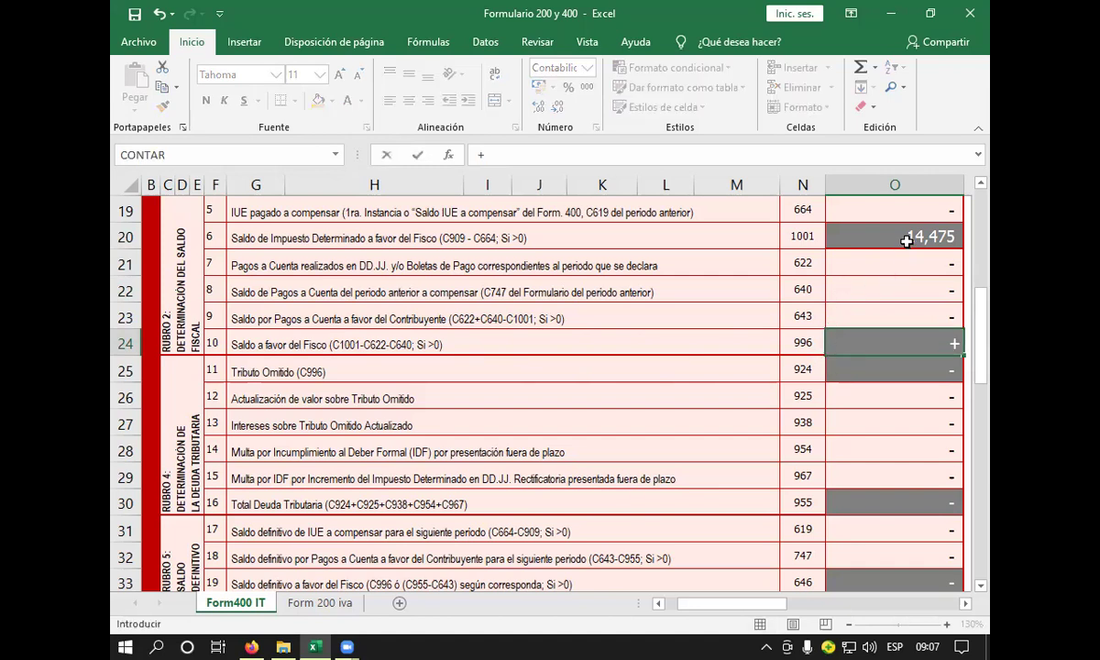
pyautogui.click(851, 237)
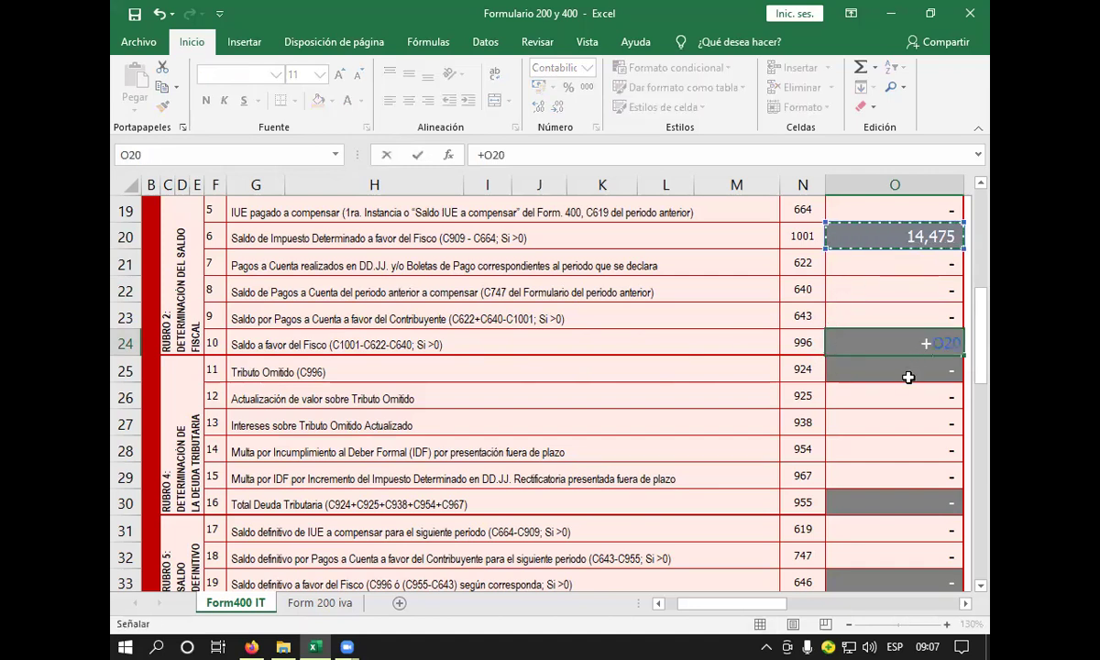
pyautogui.press('Return')
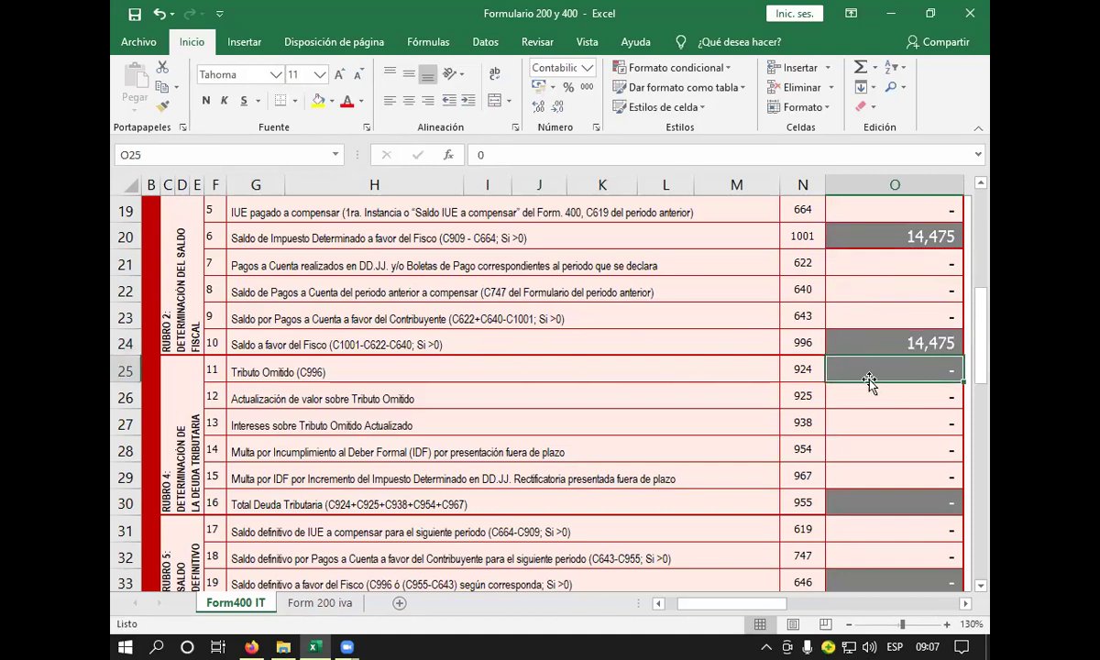
# - Set the code 924 Tributo Omitido amount in O25 to =O24, showing 14,475
pyautogui.click(456, 364)
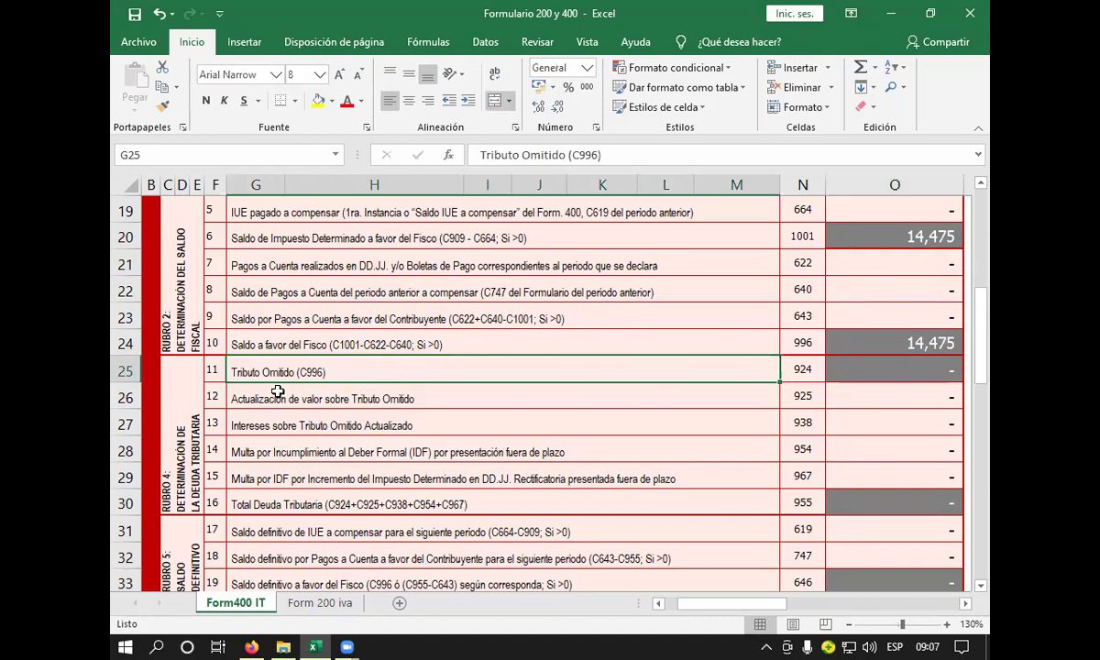
pyautogui.click(214, 369)
pyautogui.click(302, 372)
pyautogui.click(867, 375)
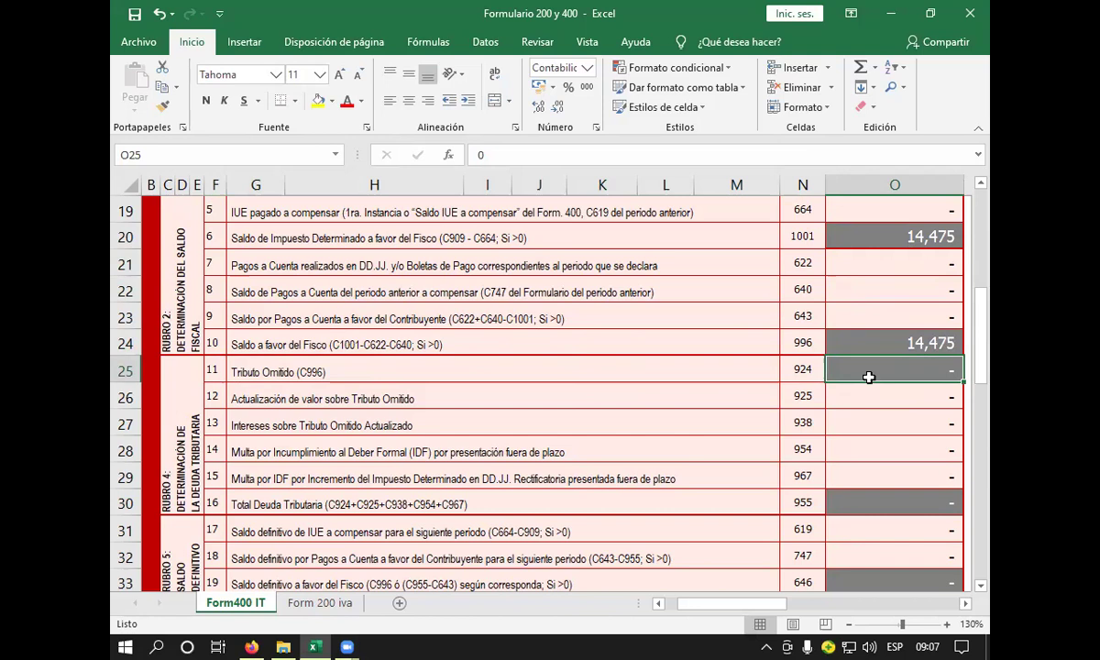
pyautogui.write('=')
pyautogui.click(867, 345)
pyautogui.press('Return')
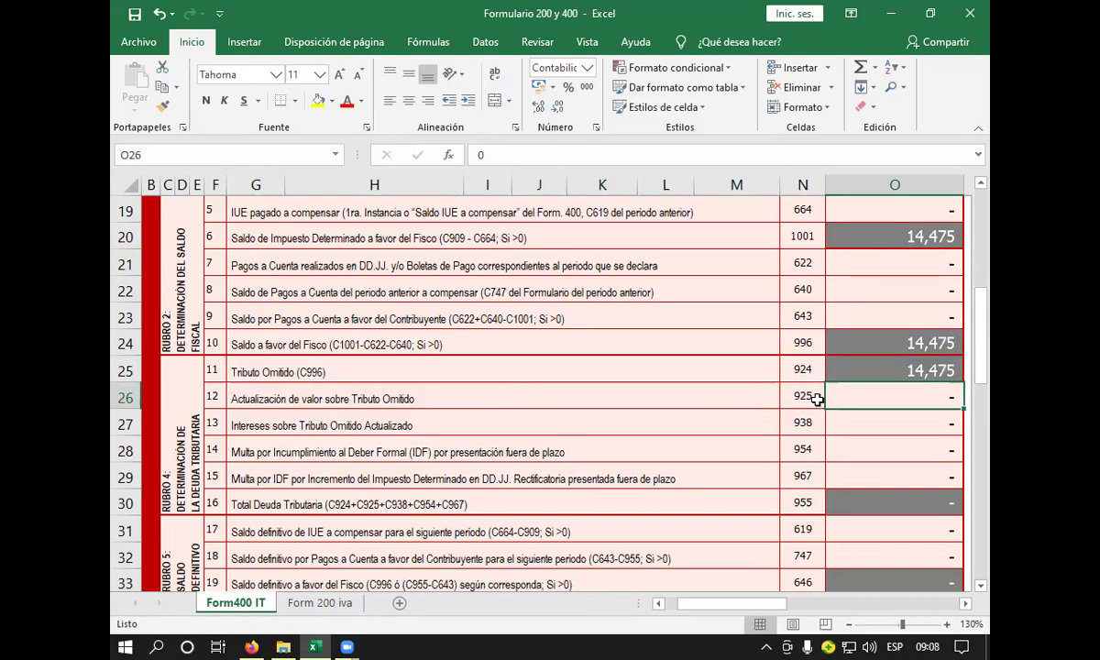
pyautogui.click(894, 378)
pyautogui.click(702, 395)
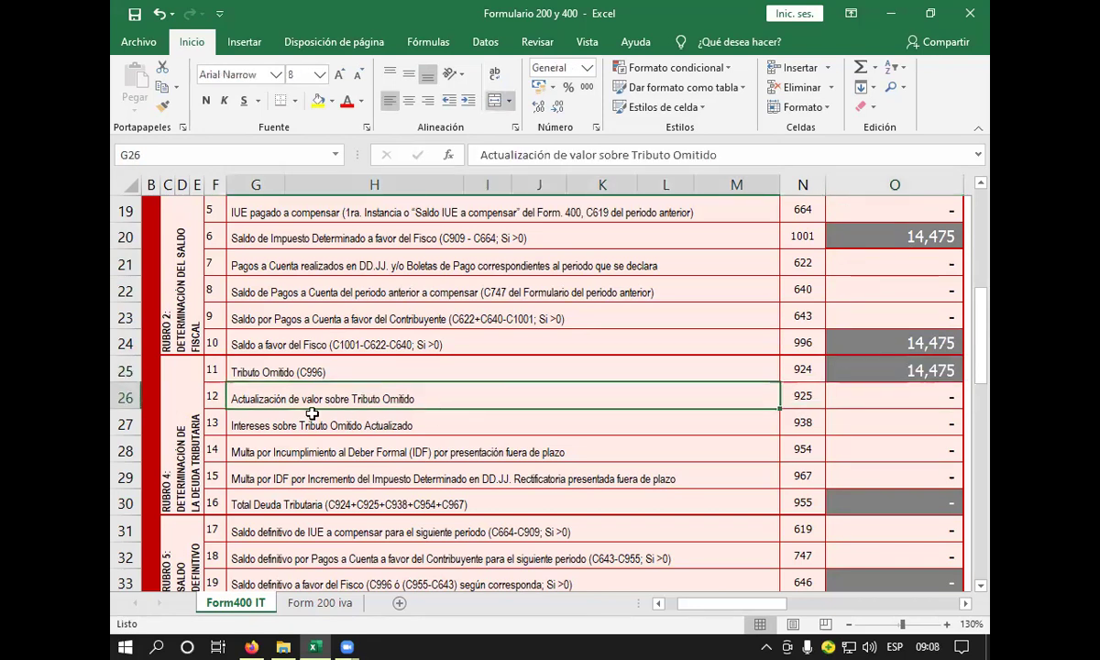
pyautogui.click(488, 423)
pyautogui.click(499, 456)
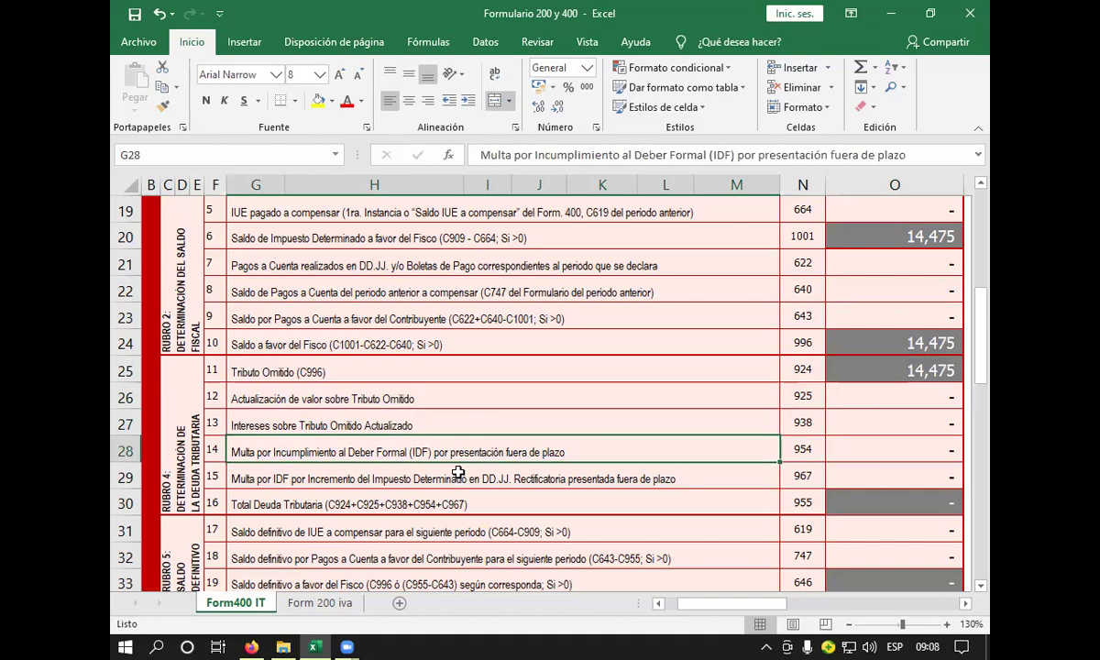
pyautogui.scroll(-2, 459, 461)
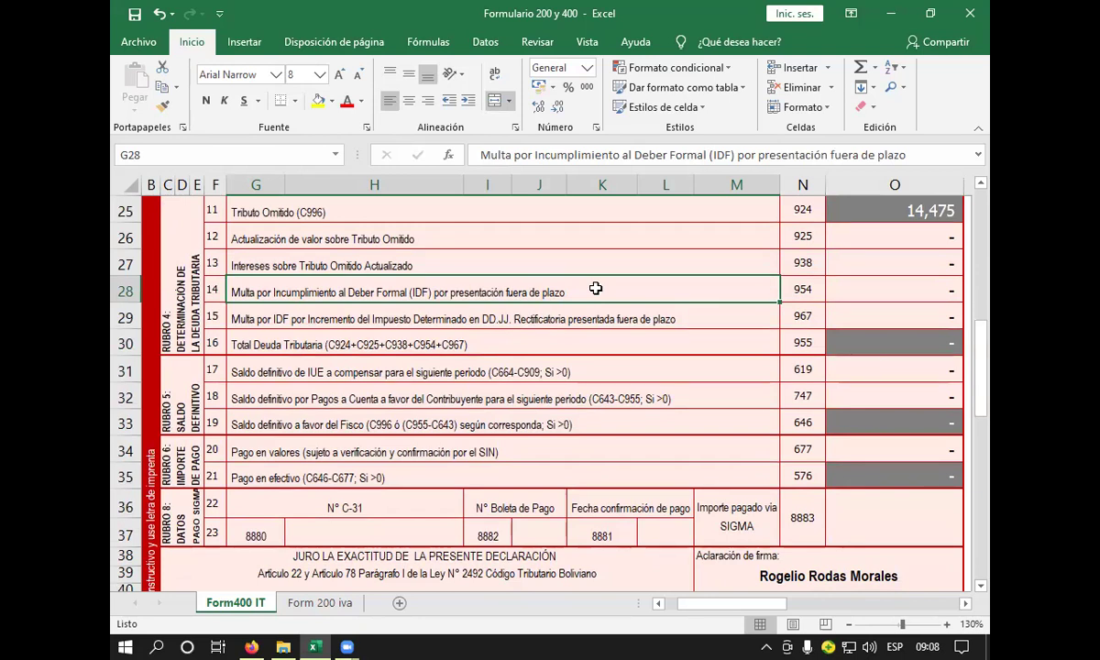
pyautogui.scroll(6, 596, 288)
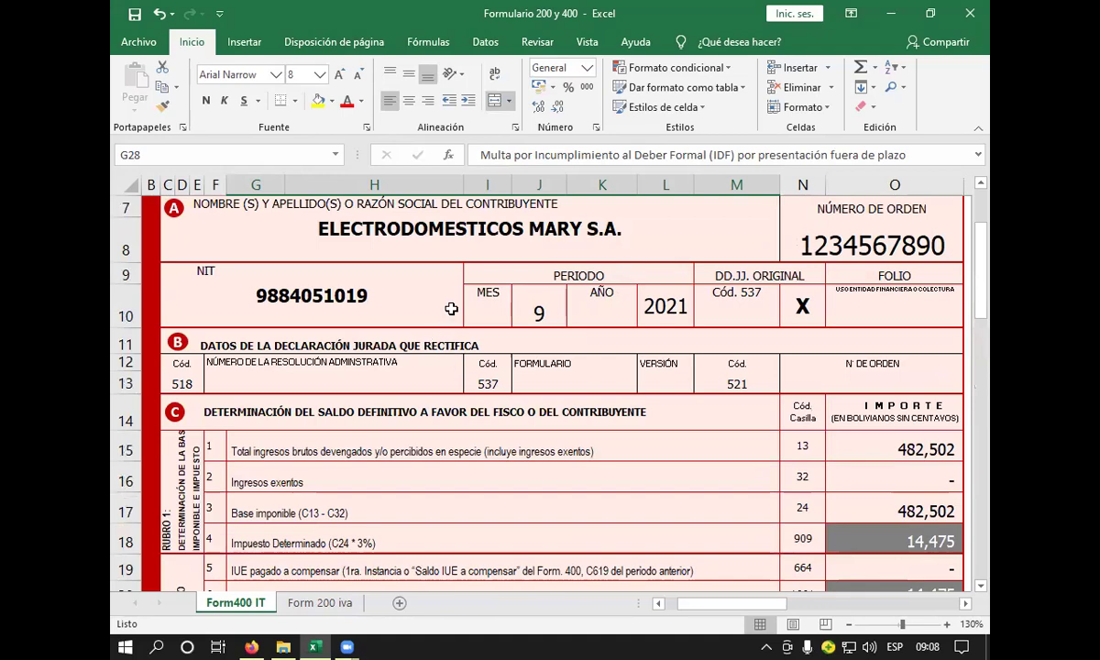
pyautogui.scroll(-2, 470, 292)
pyautogui.scroll(4, 485, 295)
pyautogui.scroll(-2, 492, 298)
pyautogui.scroll(-6, 534, 371)
pyautogui.scroll(-3, 341, 310)
pyautogui.scroll(2, 371, 315)
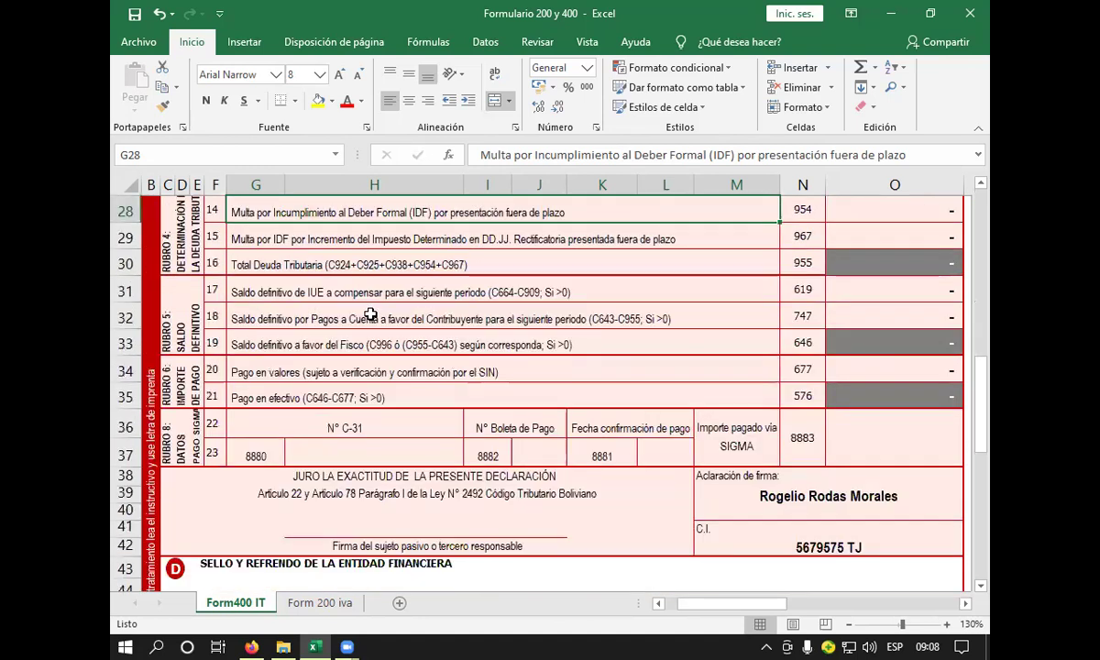
pyautogui.scroll(1, 363, 305)
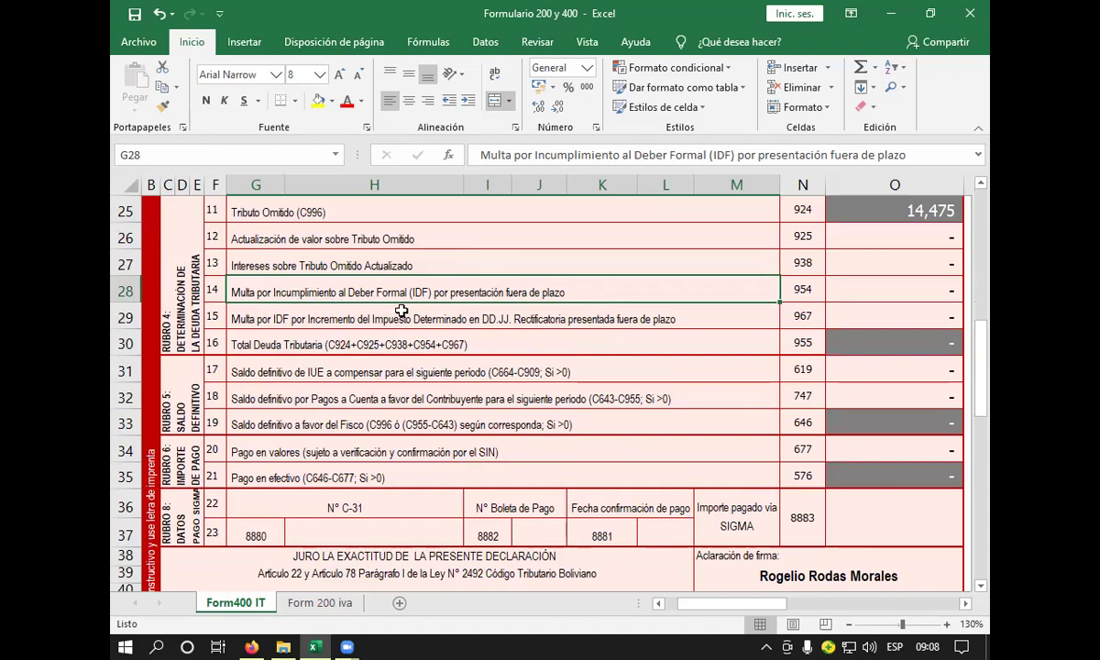
pyautogui.click(415, 320)
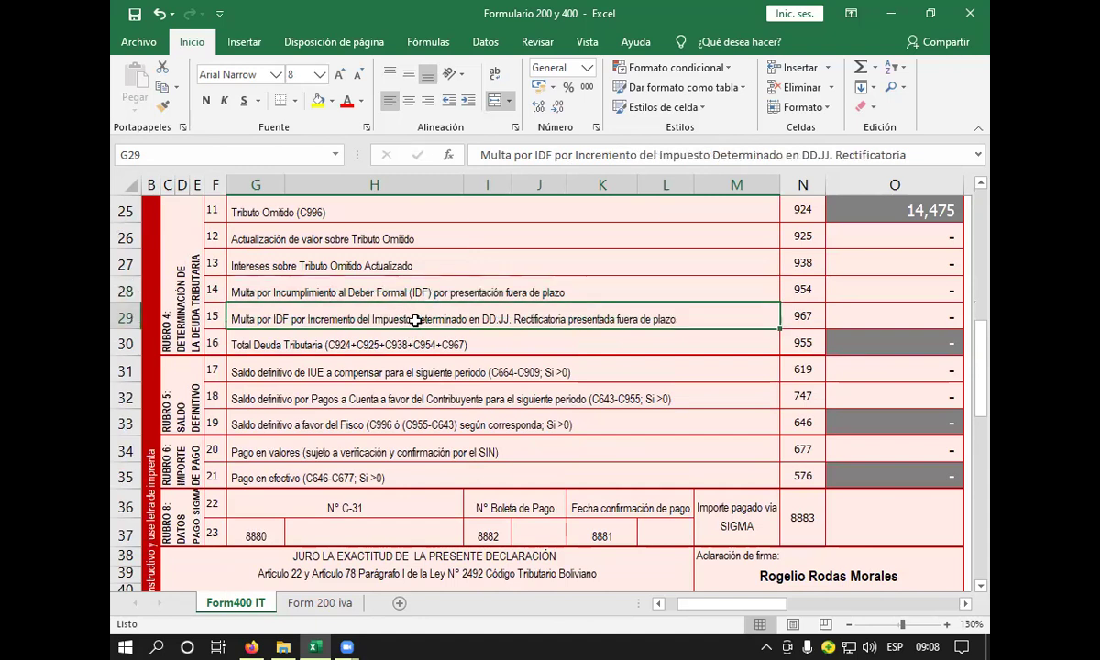
pyautogui.click(369, 340)
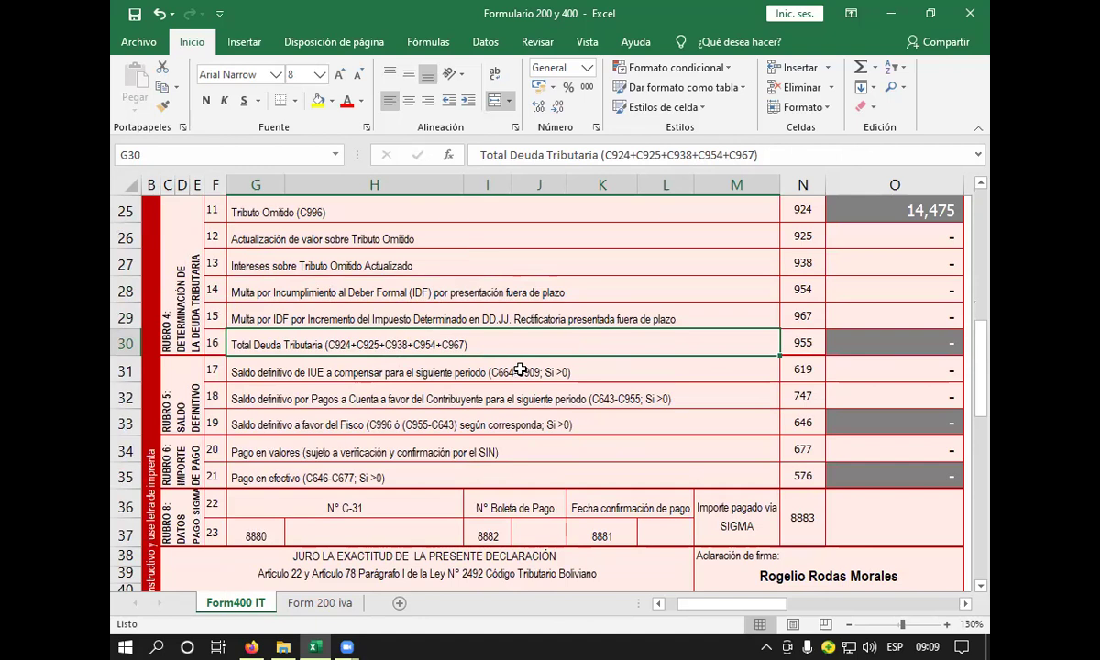
pyautogui.click(502, 317)
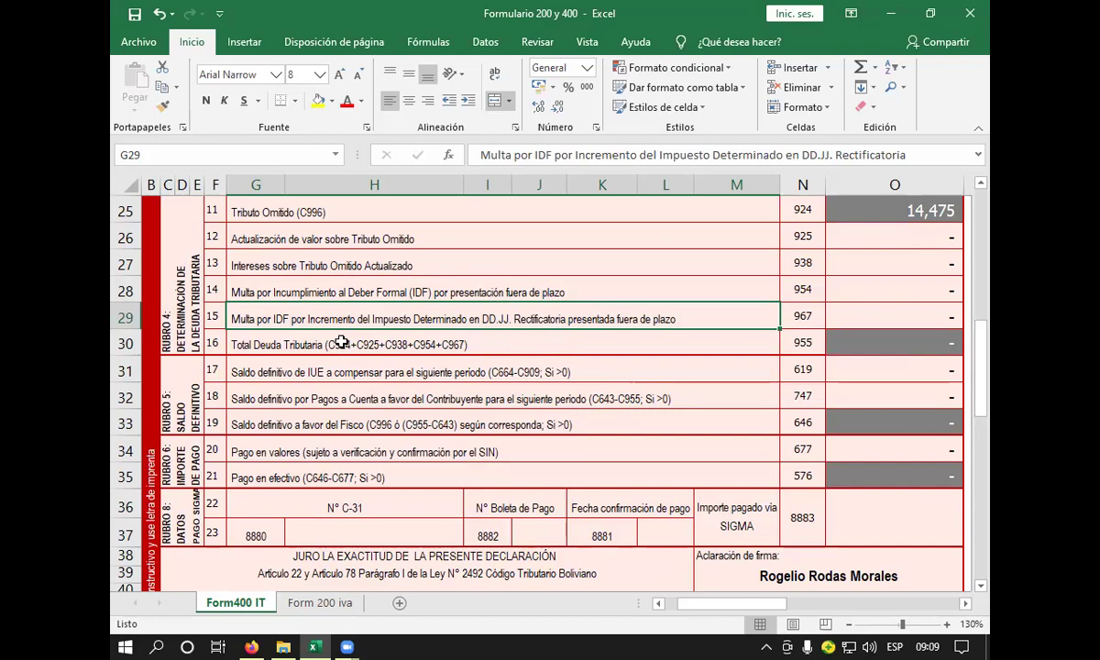
pyautogui.click(341, 343)
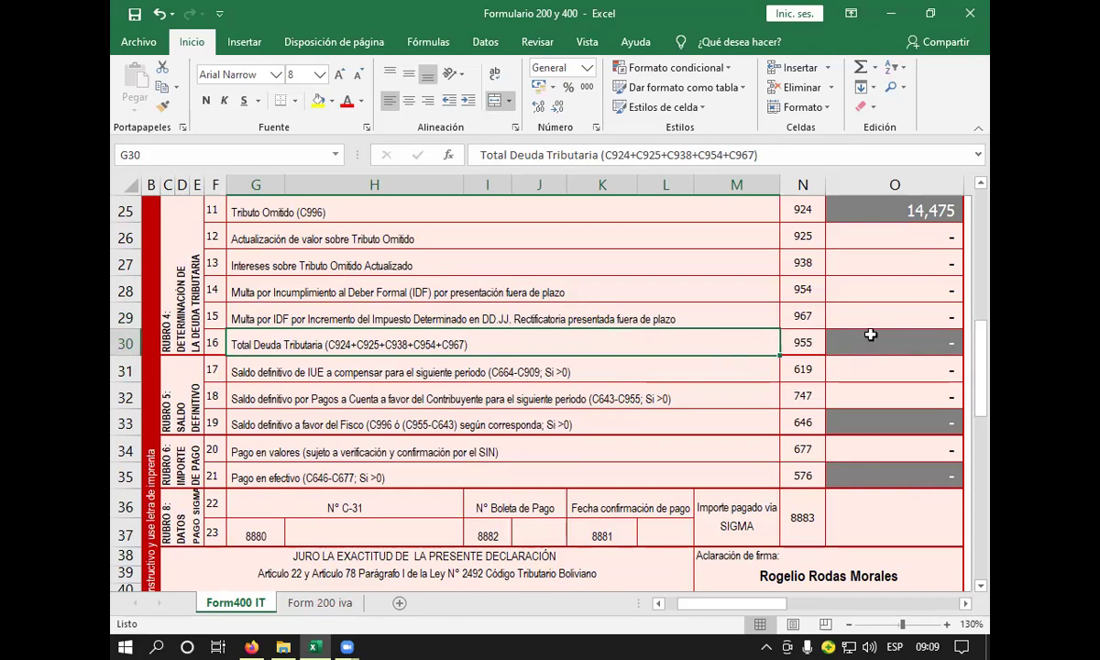
# - Inspect the code 924 to 967 amounts and select them for the total
pyautogui.click(835, 213)
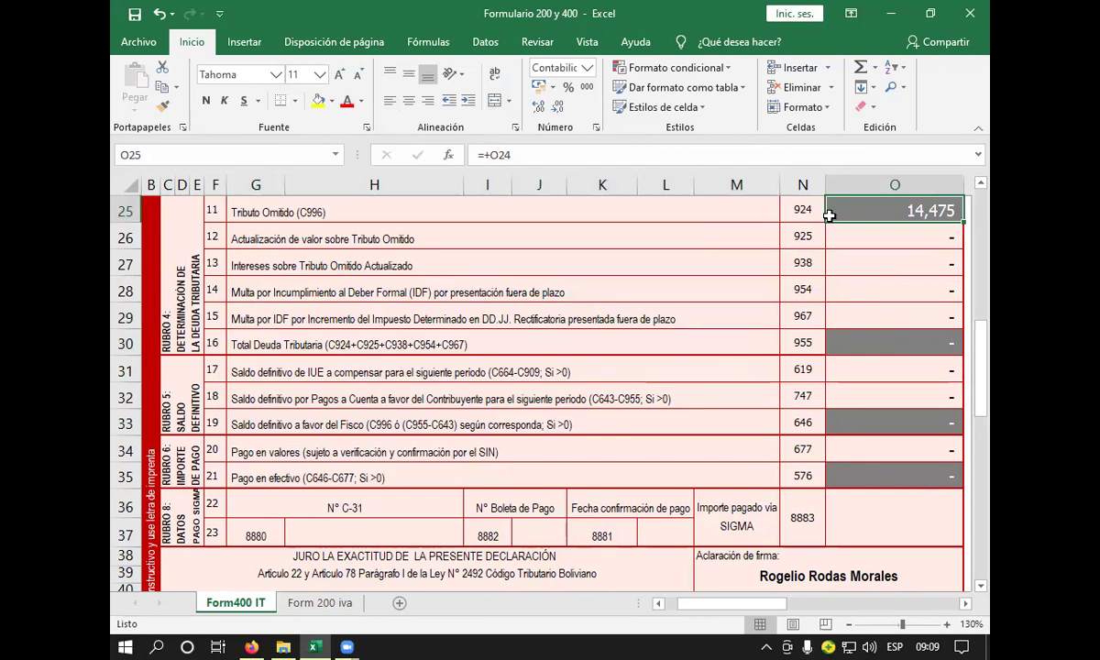
pyautogui.click(808, 211)
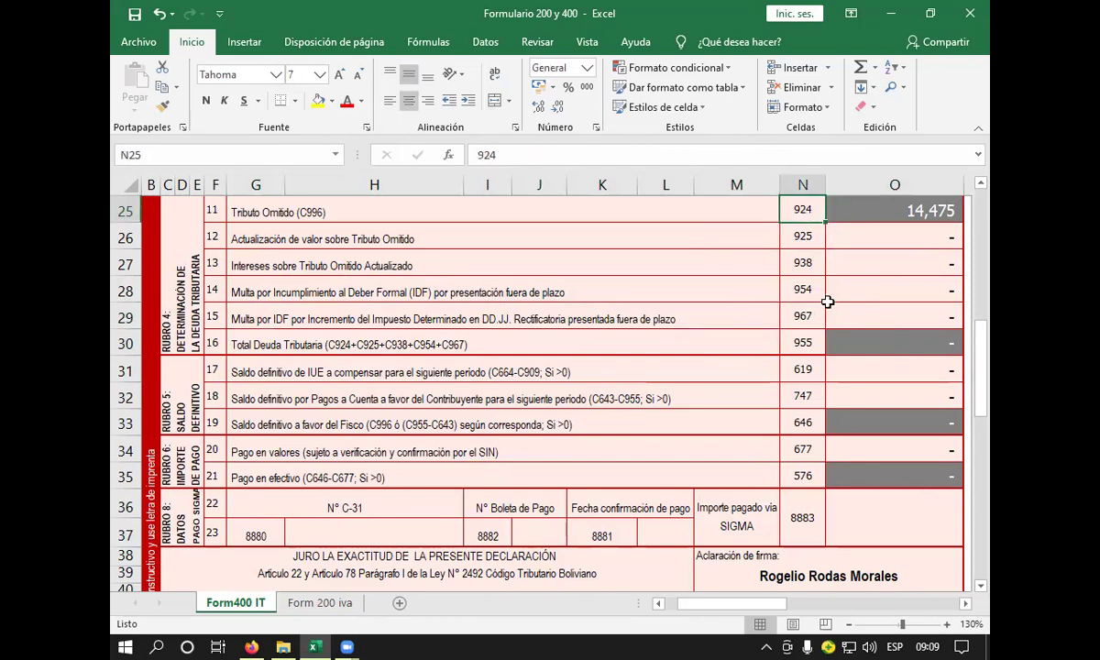
pyautogui.click(859, 239)
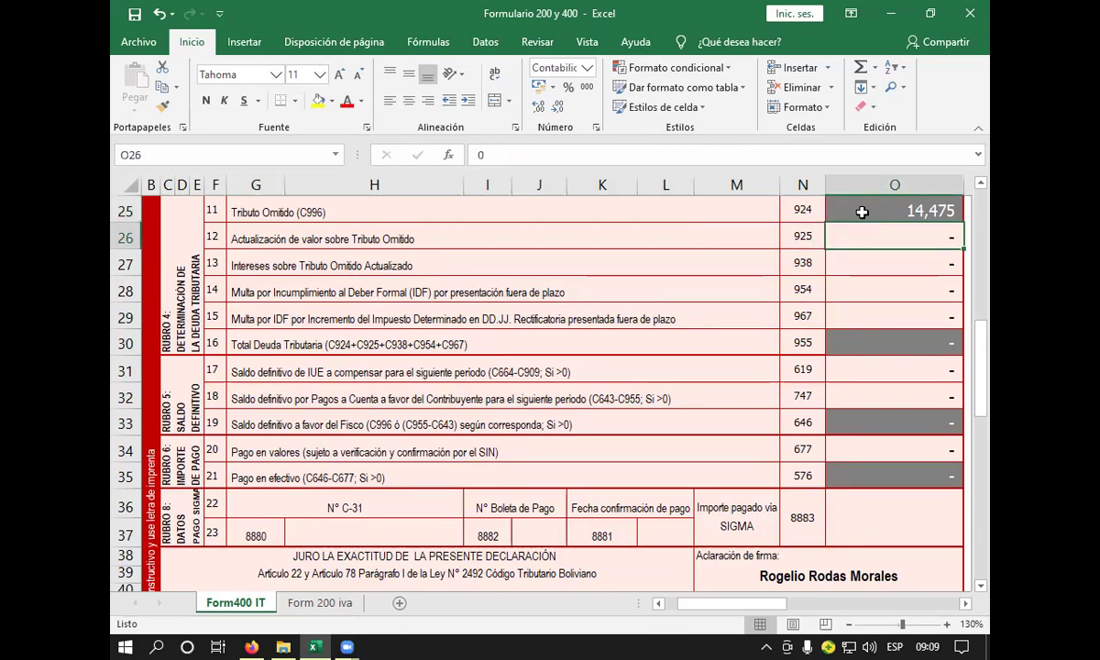
pyautogui.click(865, 213)
pyautogui.moveTo(854, 239); pyautogui.dragTo(811, 290)
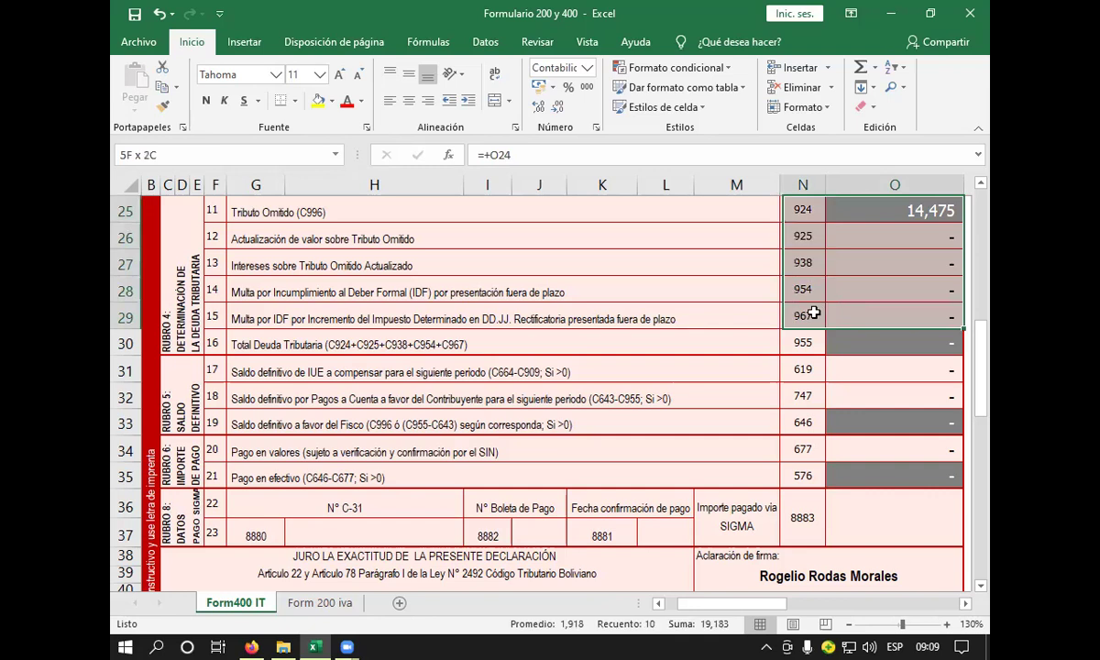
pyautogui.click(847, 338)
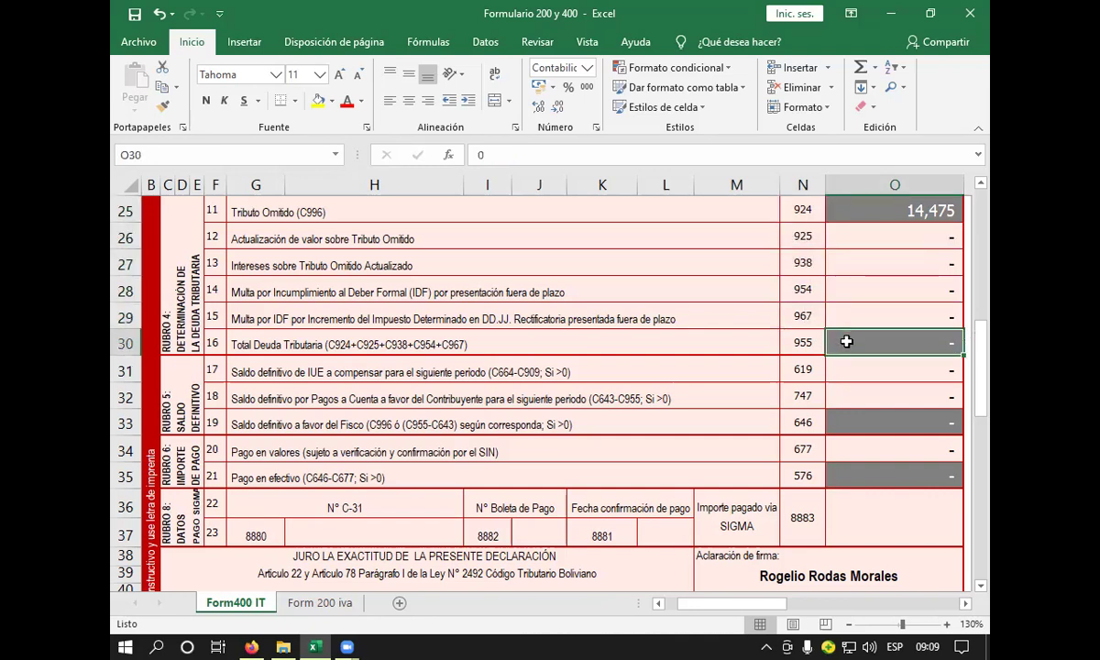
pyautogui.write('+')
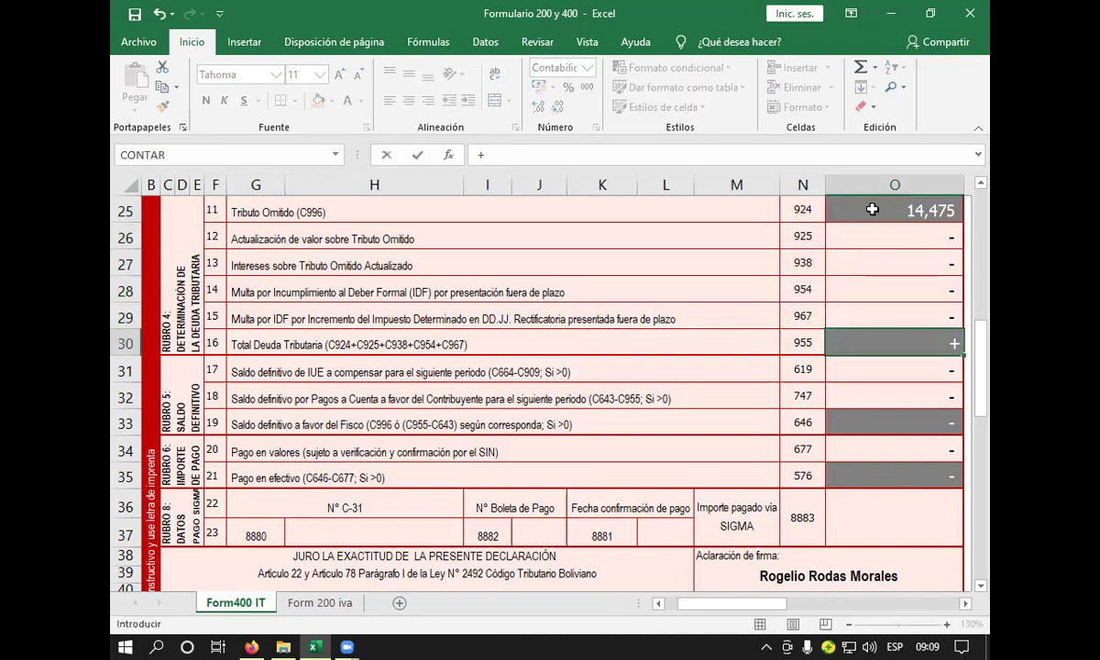
pyautogui.click(873, 210)
pyautogui.press('BackSpace')
pyautogui.press('BackSpace')
pyautogui.press('BackSpace')
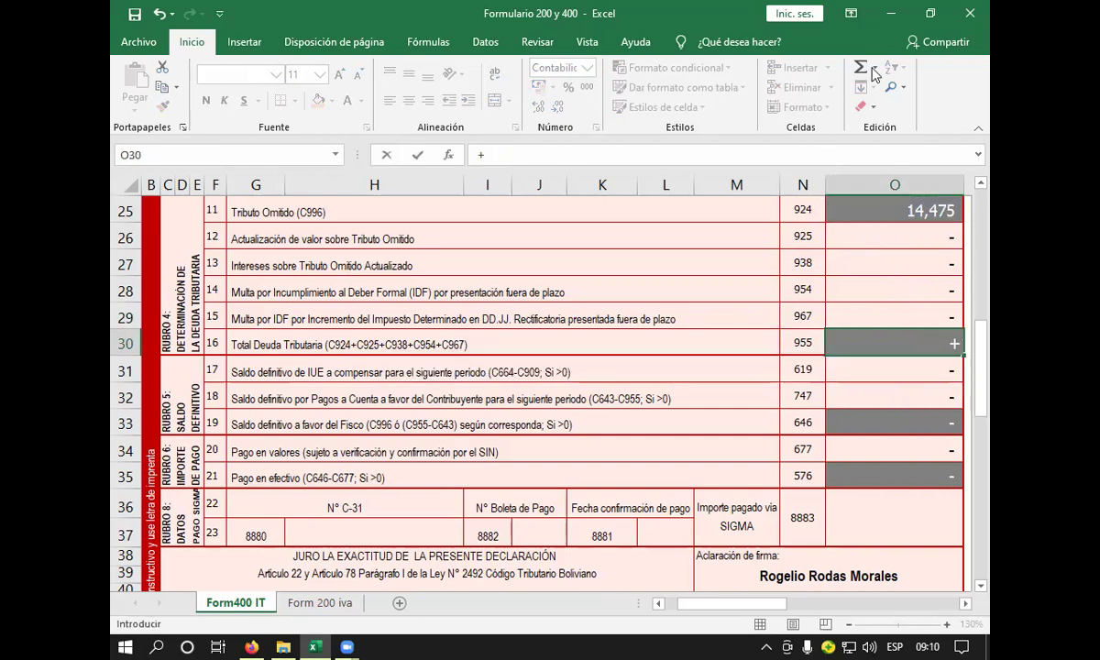
pyautogui.moveTo(867, 213); pyautogui.dragTo(912, 317)
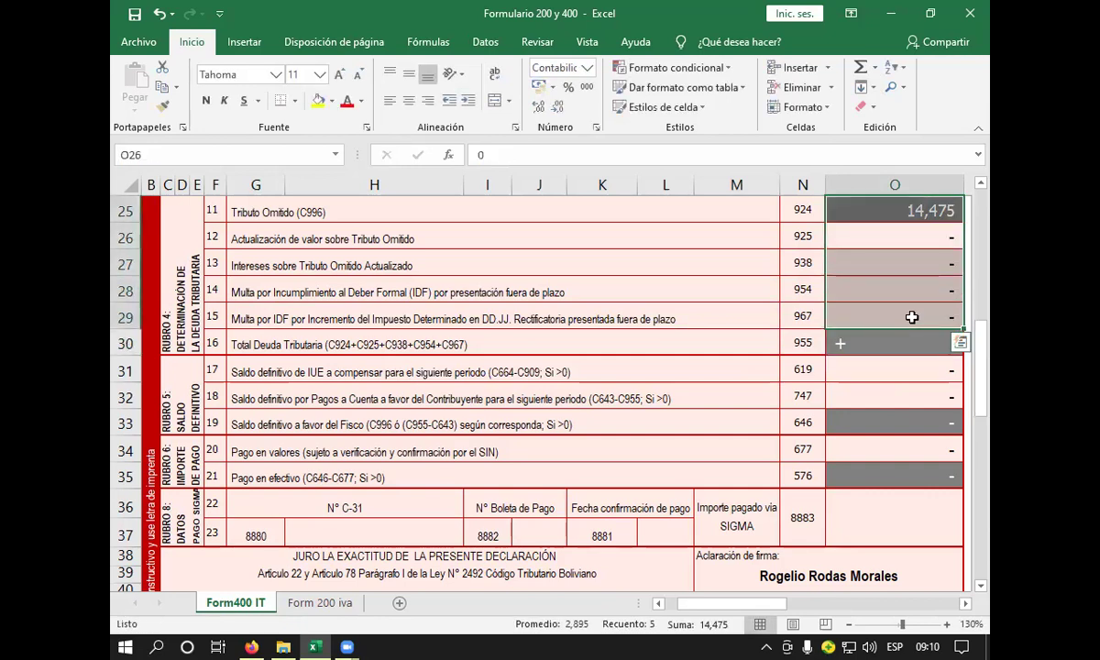
# - Try a range formula over O25 through O29 in O30, then clear it
pyautogui.click(922, 341)
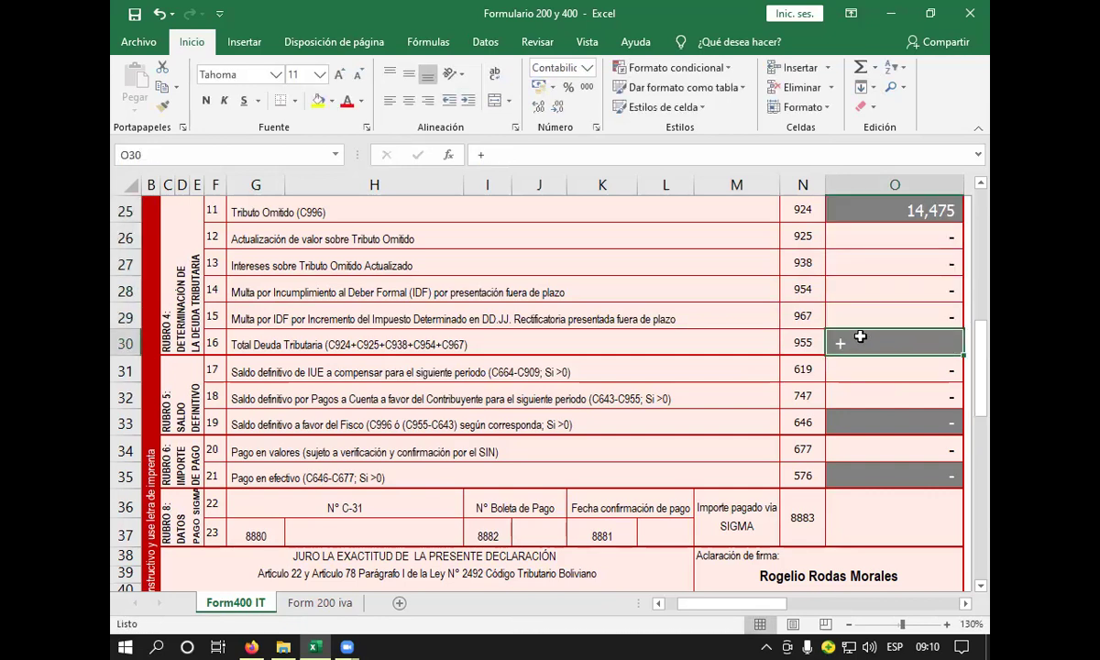
pyautogui.write('+')
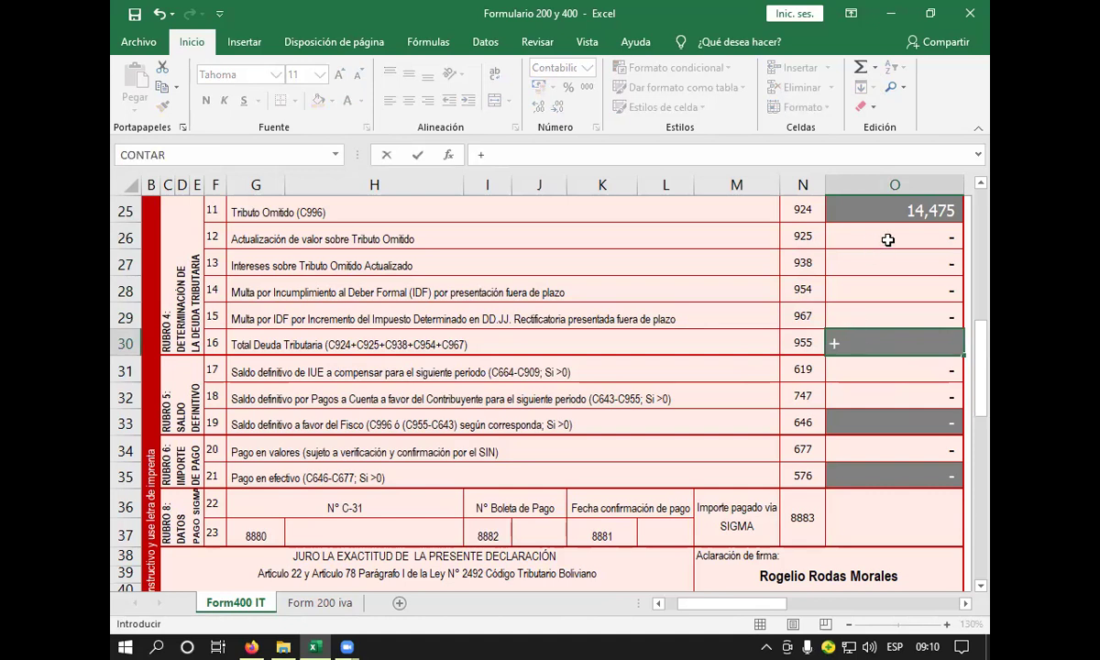
pyautogui.click(890, 211)
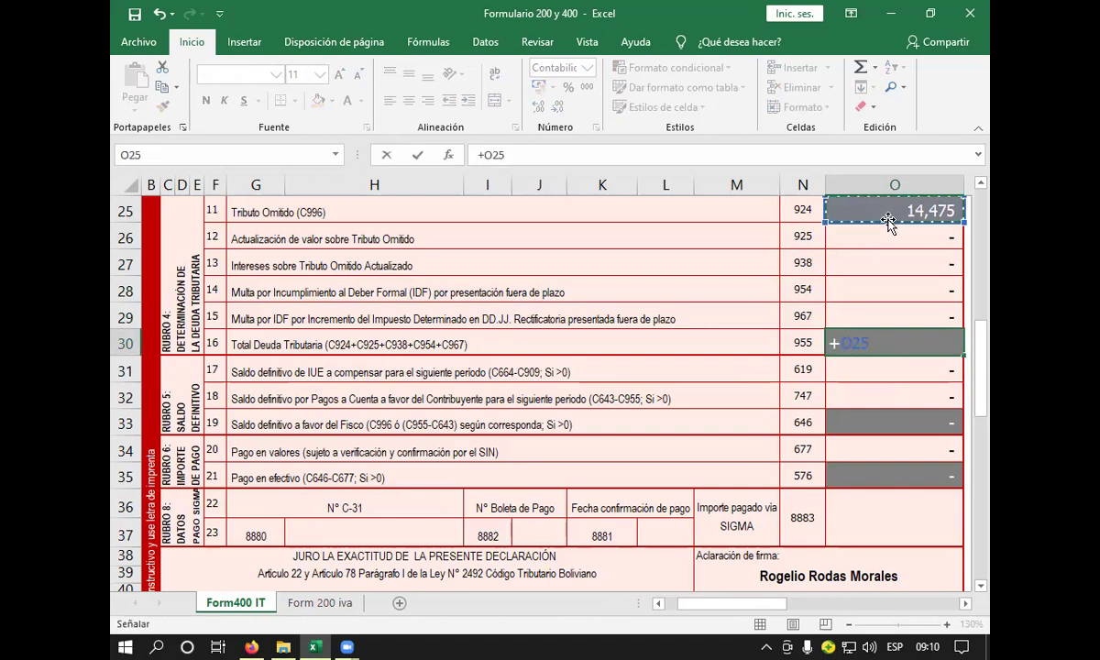
pyautogui.moveTo(887, 220); pyautogui.dragTo(866, 318)
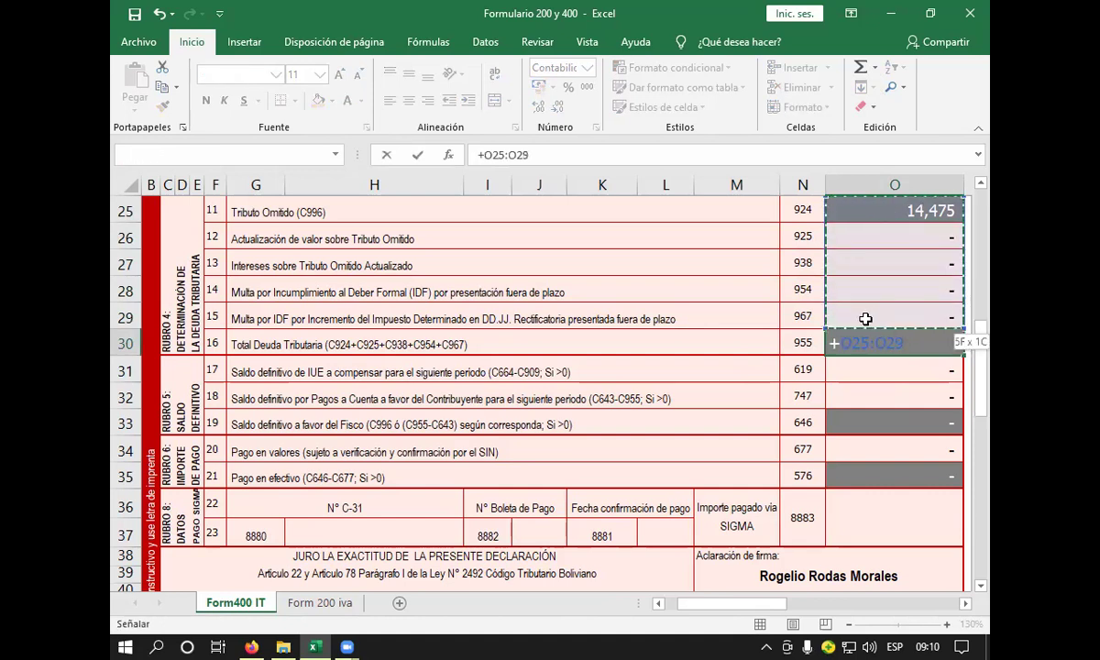
pyautogui.press('Return')
pyautogui.click(902, 342)
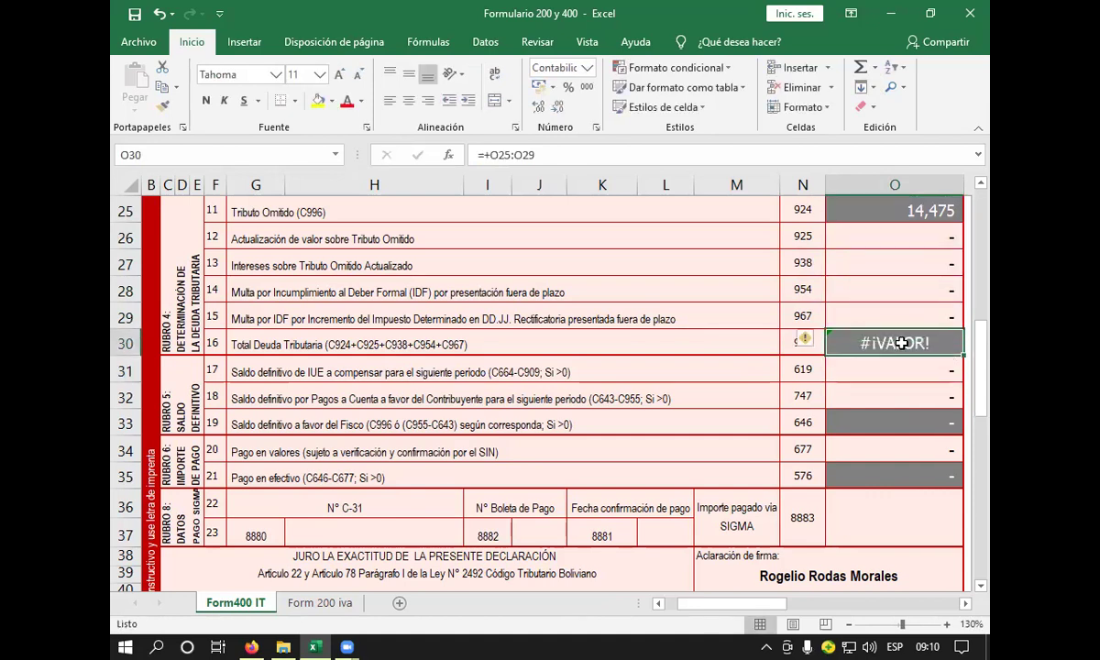
pyautogui.press('BackSpace')
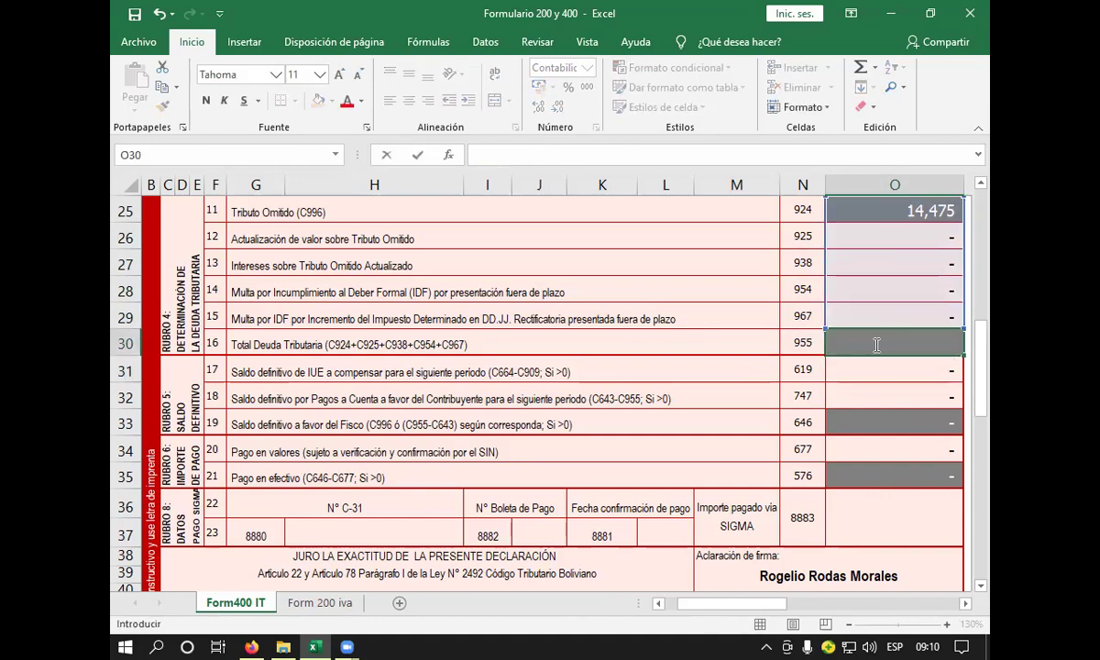
# - Enter =+SUMA(O25:O29) in O30 so Total Deuda Tributaria shows 14,475
pyautogui.moveTo(799, 290); pyautogui.dragTo(803, 316)
pyautogui.click(880, 339)
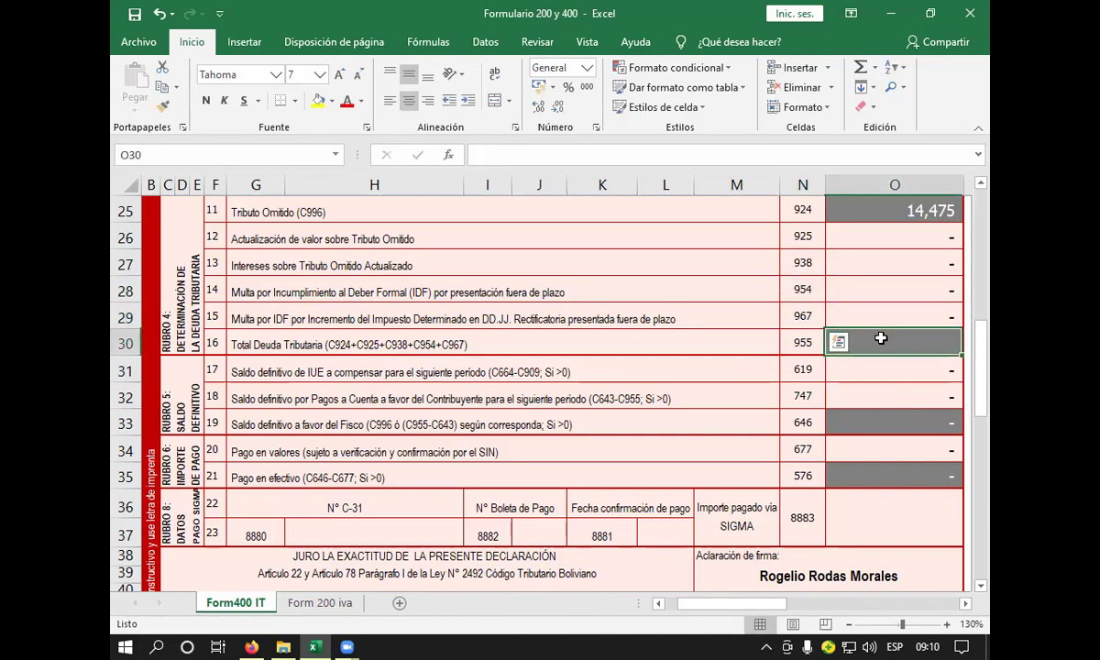
pyautogui.write('+SU')
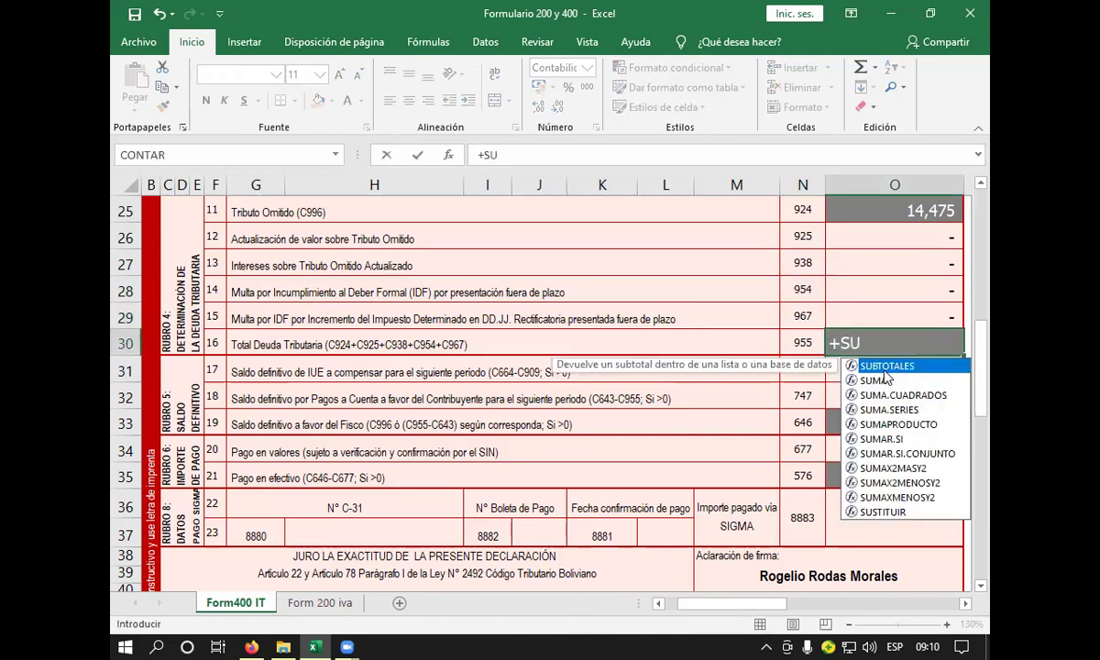
pyautogui.click(885, 383)
pyautogui.press('Tab')
pyautogui.press('Down')
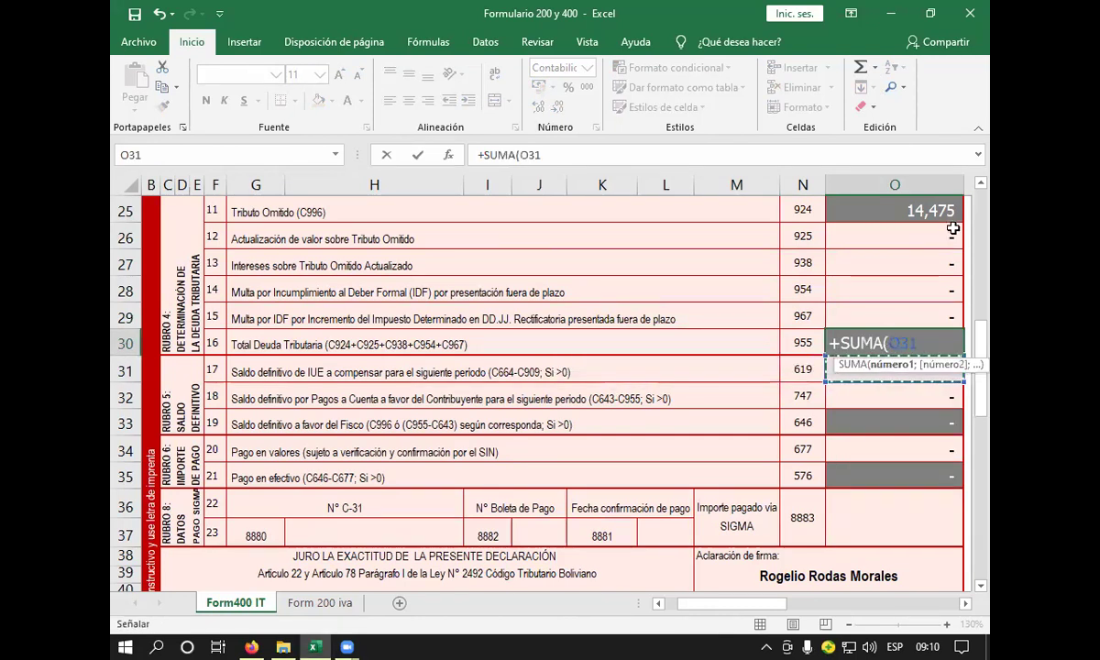
pyautogui.moveTo(941, 212); pyautogui.dragTo(919, 314)
pyautogui.press('Return')
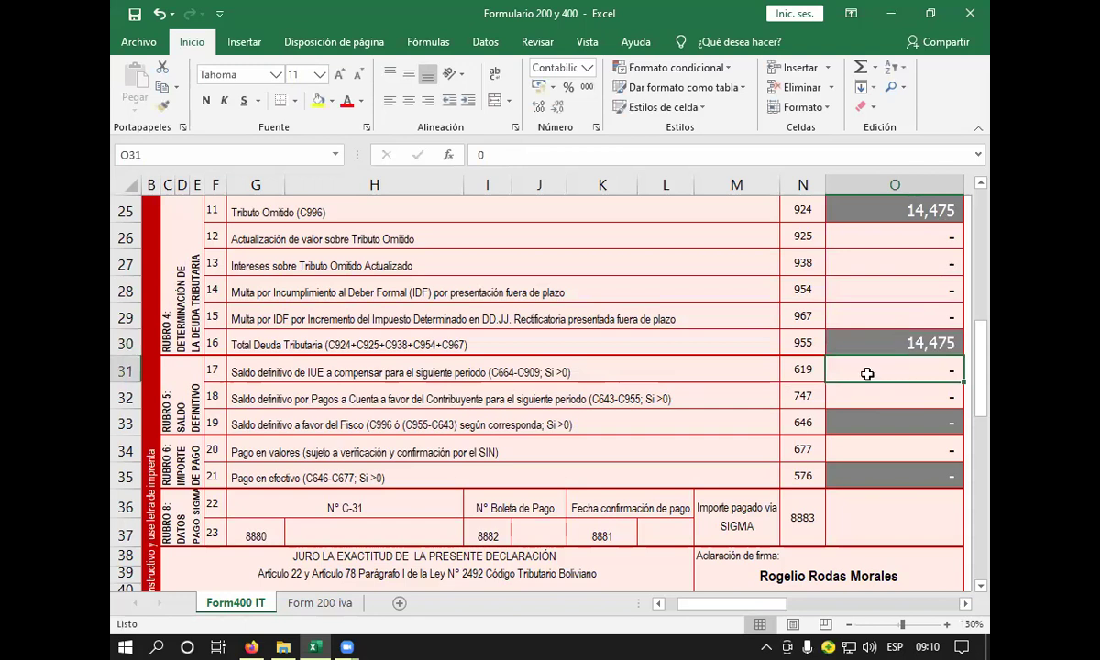
pyautogui.click(677, 362)
pyautogui.click(899, 344)
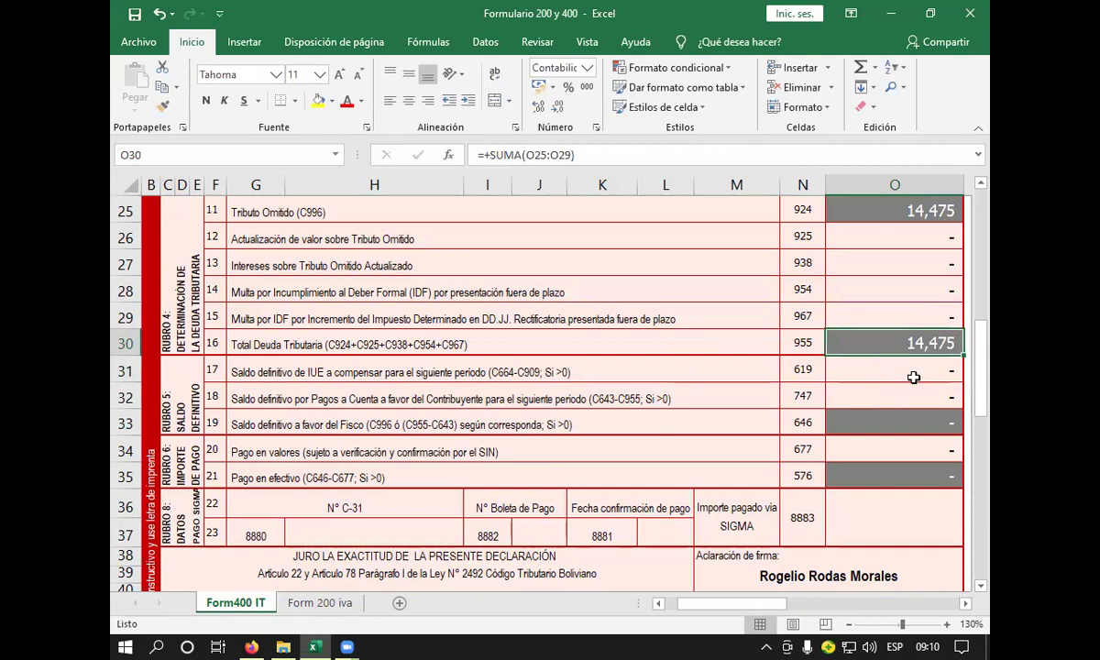
pyautogui.click(711, 373)
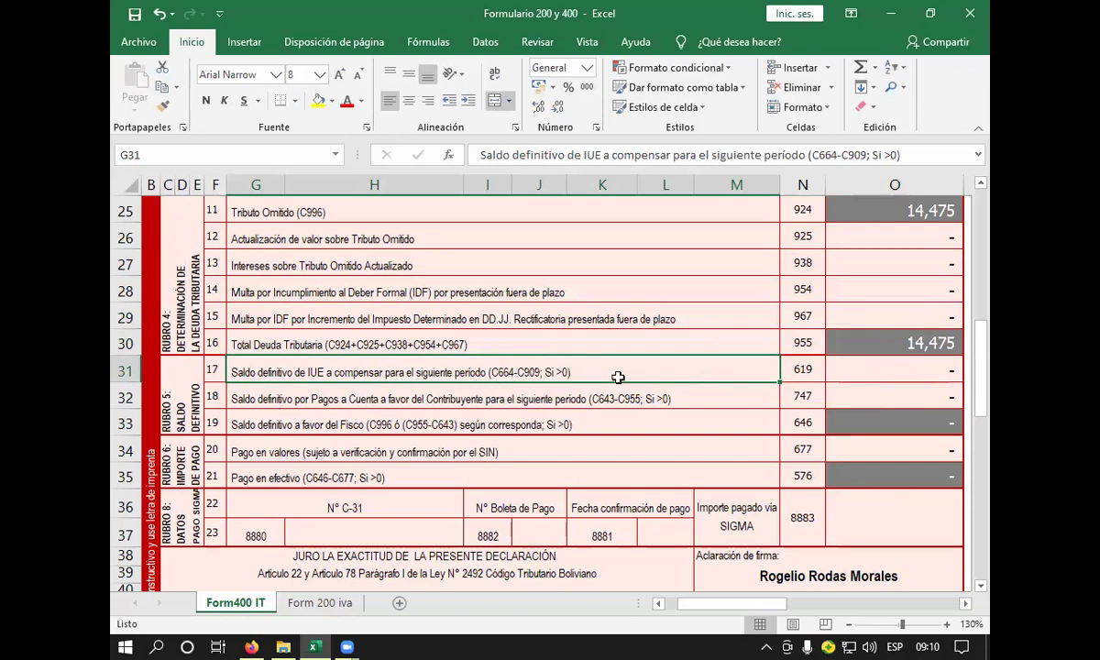
pyautogui.click(574, 389)
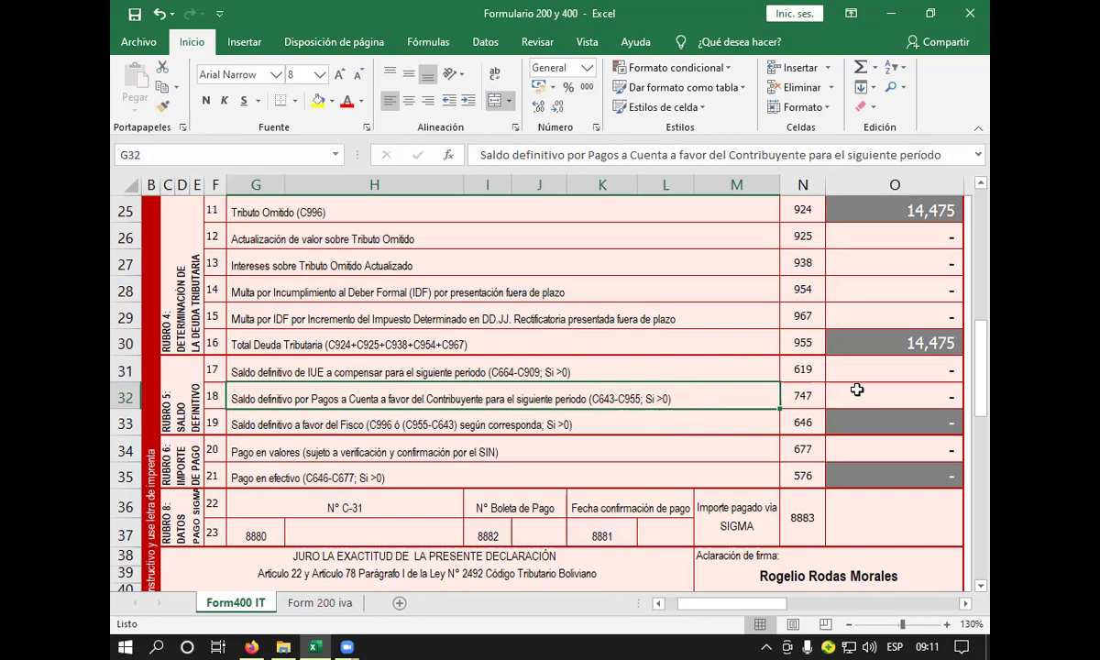
pyautogui.scroll(4, 797, 367)
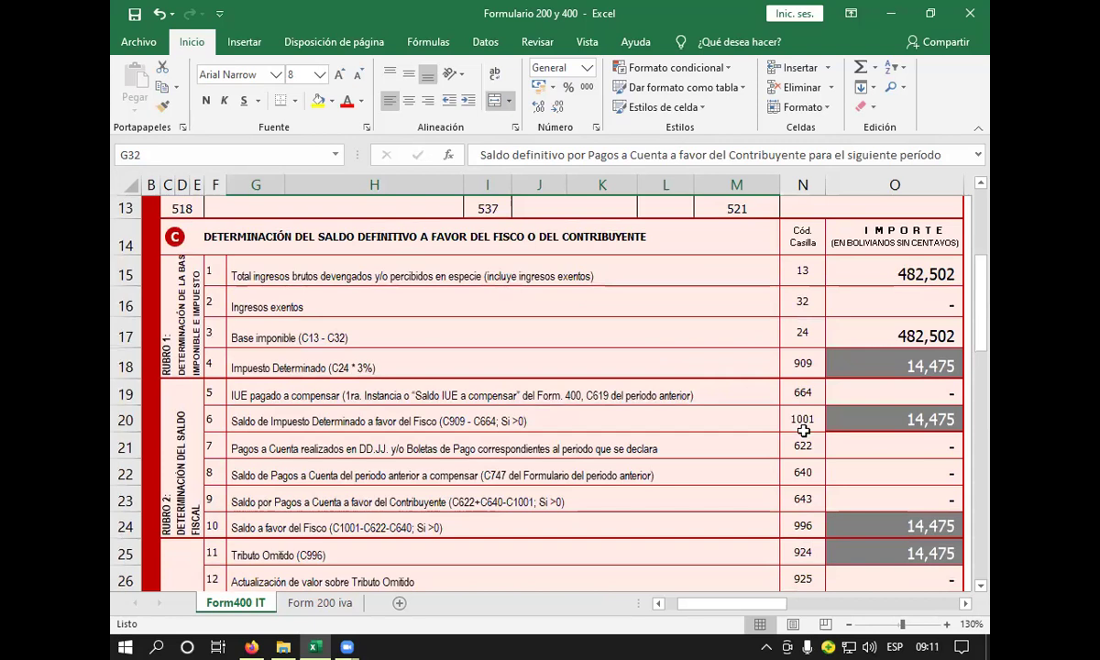
pyautogui.click(802, 499)
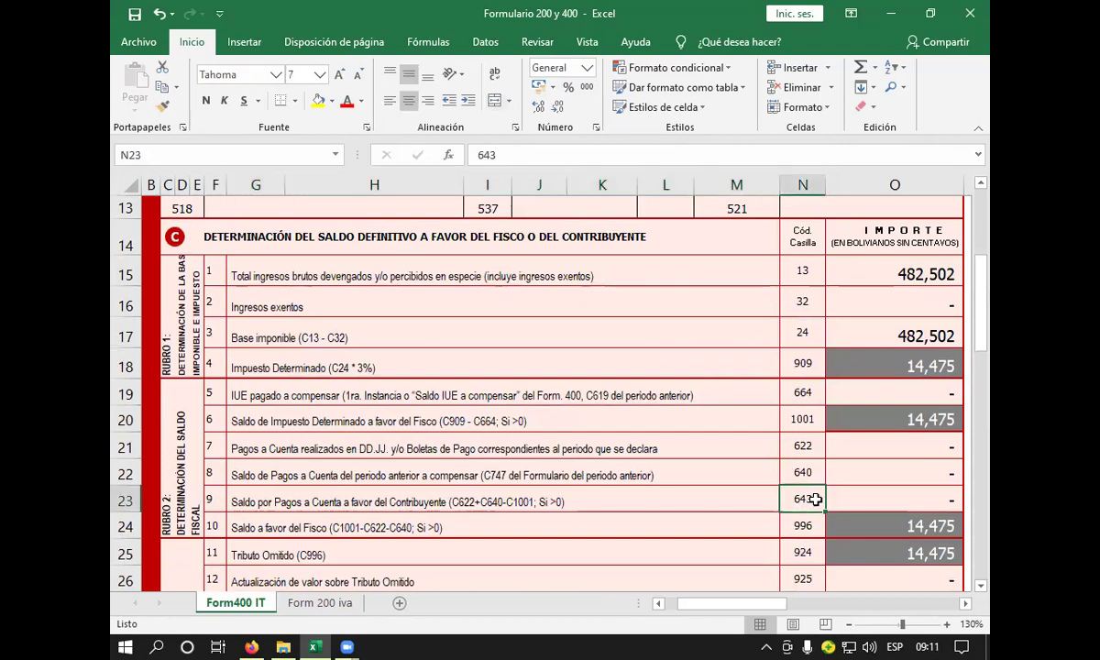
pyautogui.scroll(-2, 870, 485)
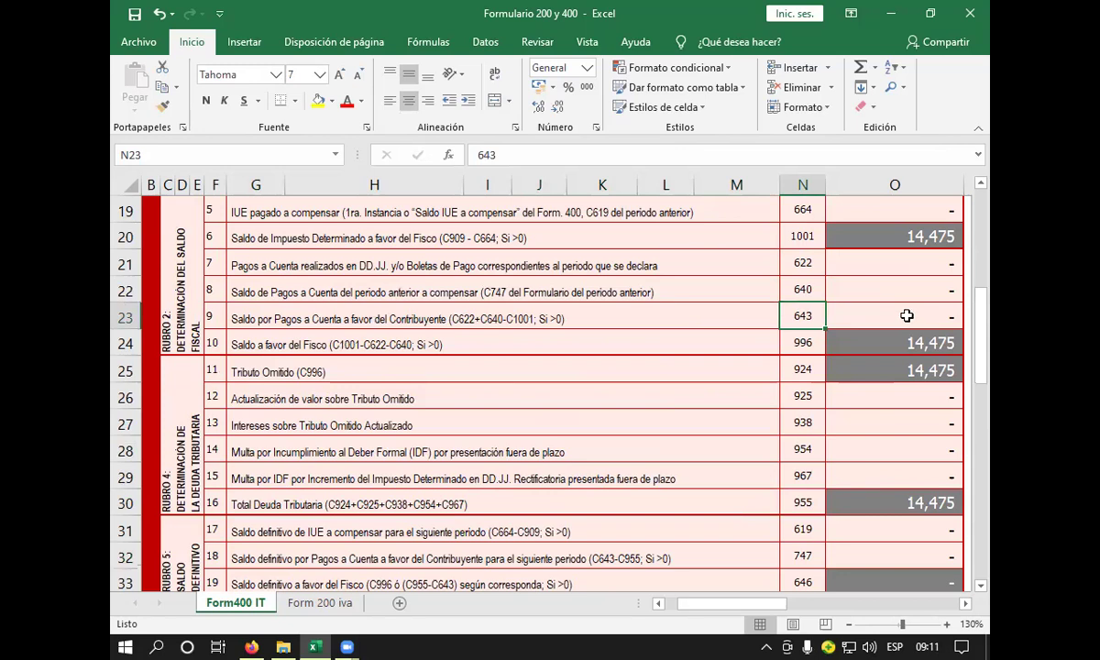
pyautogui.scroll(-1, 907, 316)
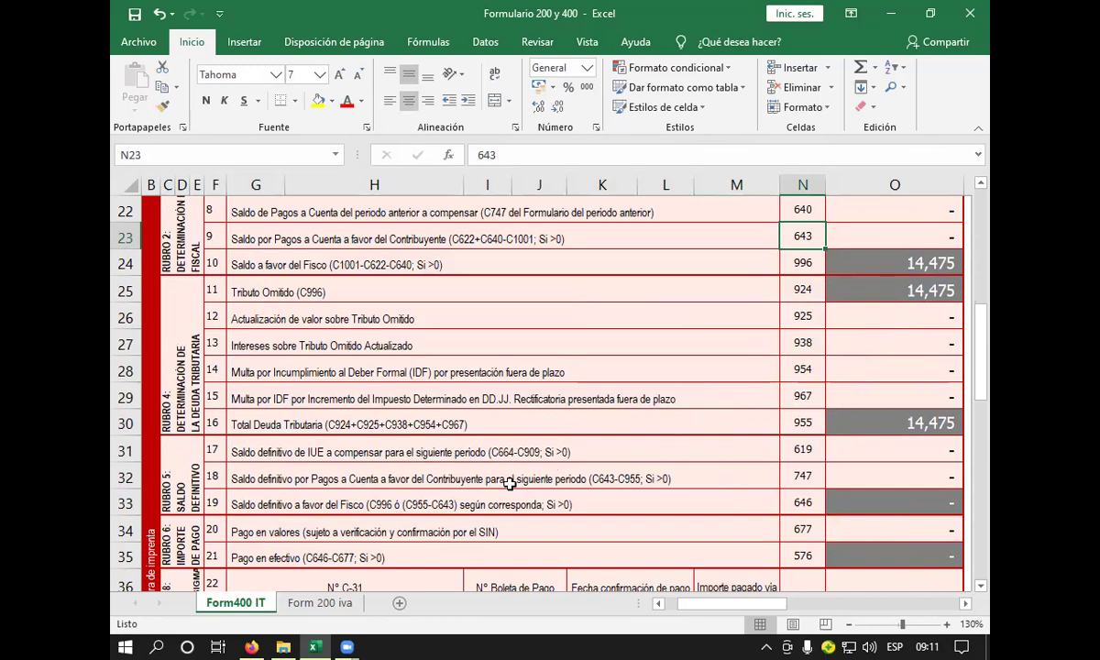
pyautogui.scroll(-1, 596, 435)
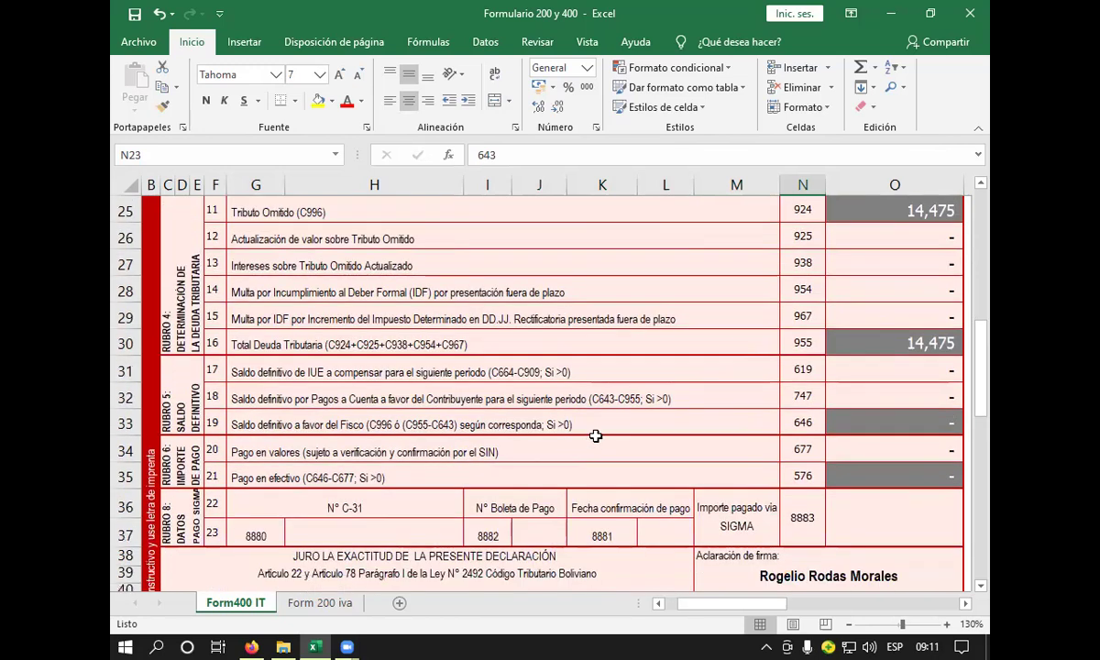
pyautogui.click(561, 400)
pyautogui.click(569, 419)
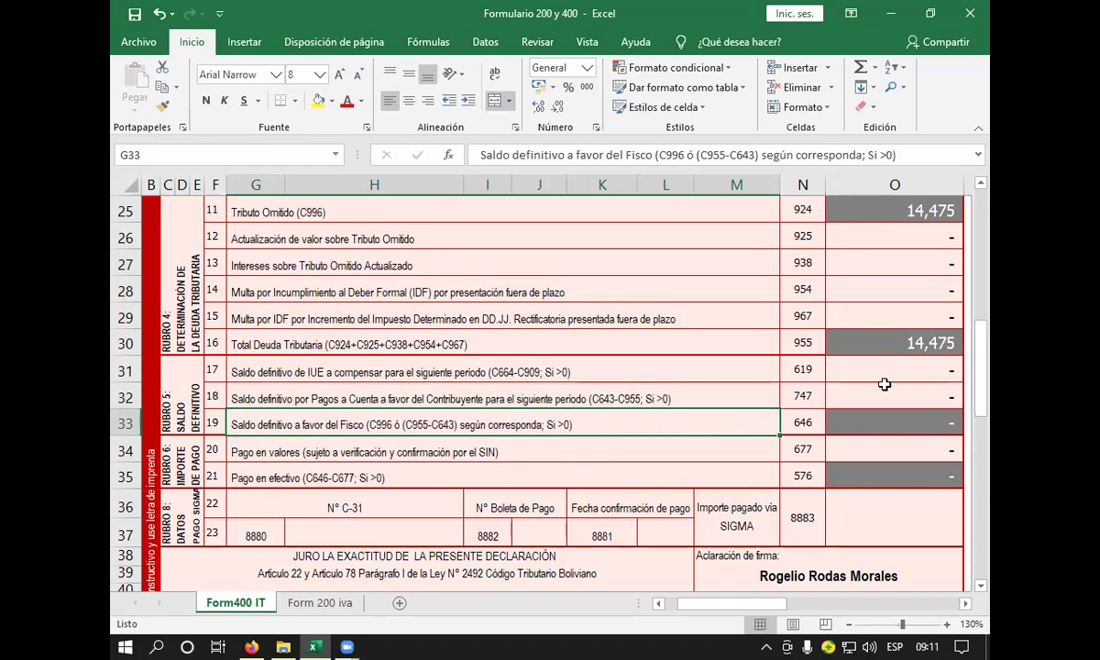
pyautogui.scroll(1, 850, 357)
pyautogui.scroll(2, 850, 357)
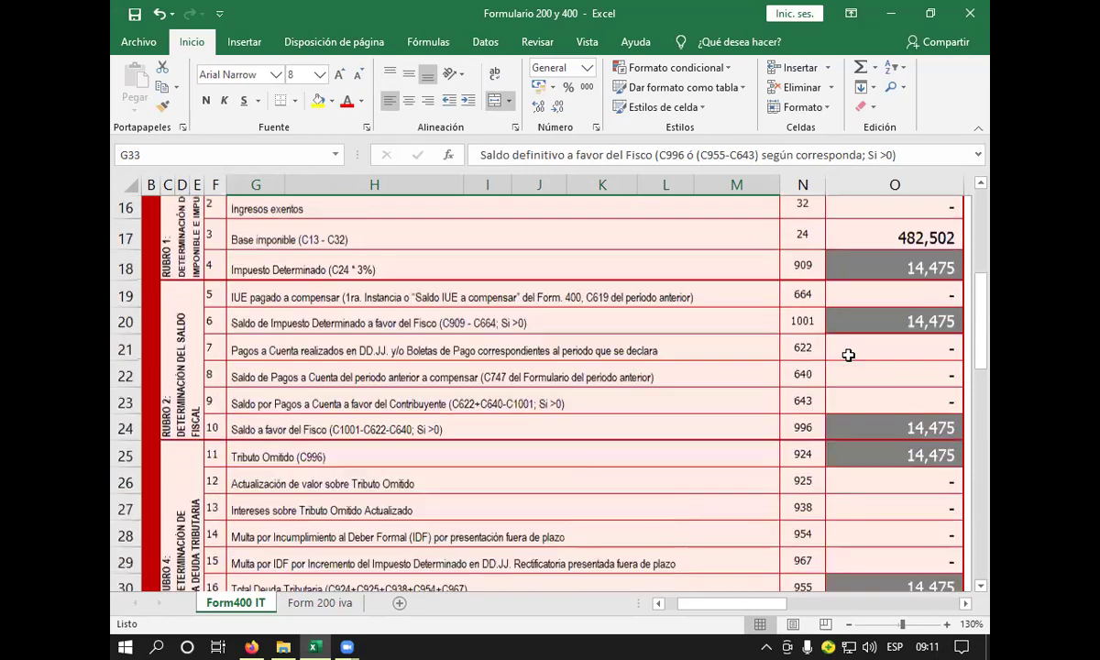
pyautogui.scroll(-2, 830, 408)
pyautogui.scroll(-3, 831, 412)
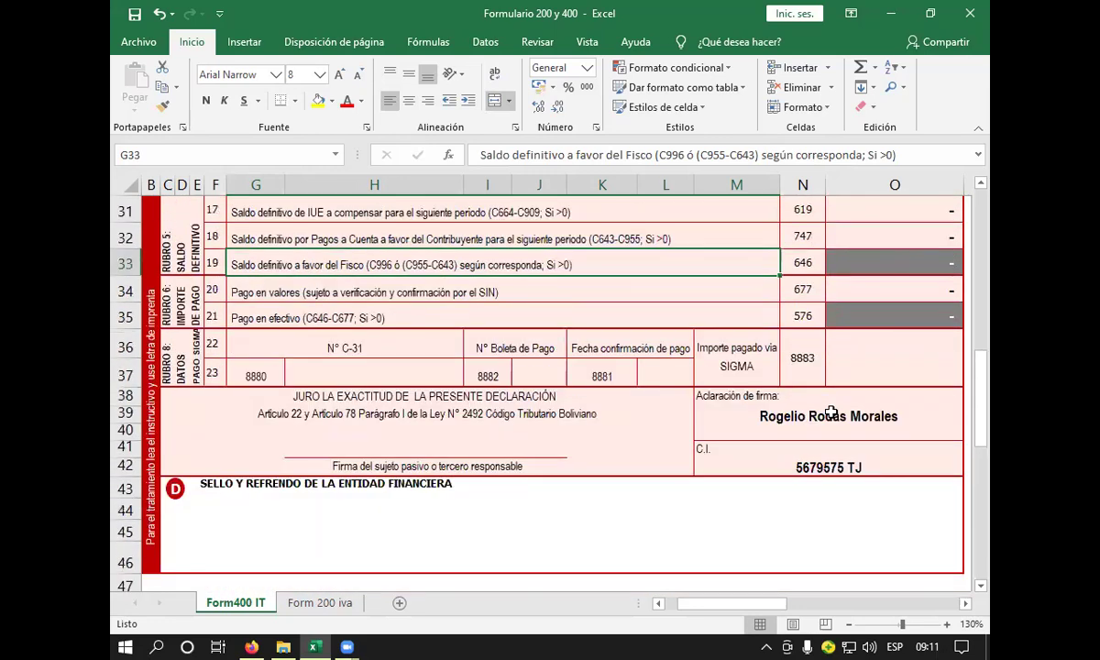
pyautogui.scroll(2, 687, 411)
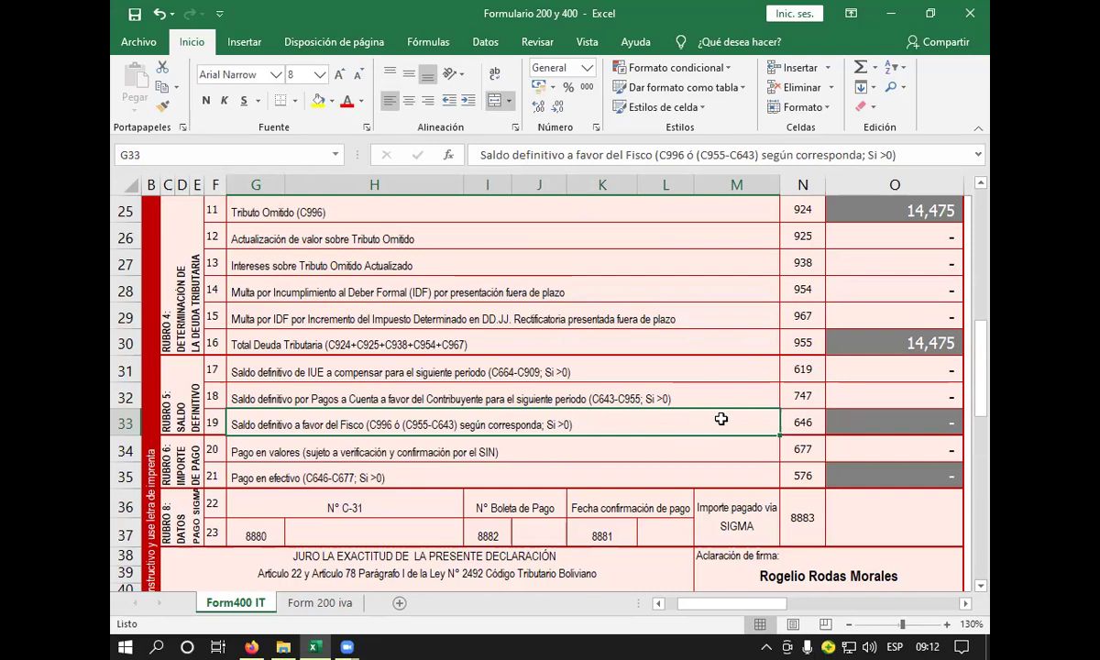
pyautogui.scroll(3, 822, 376)
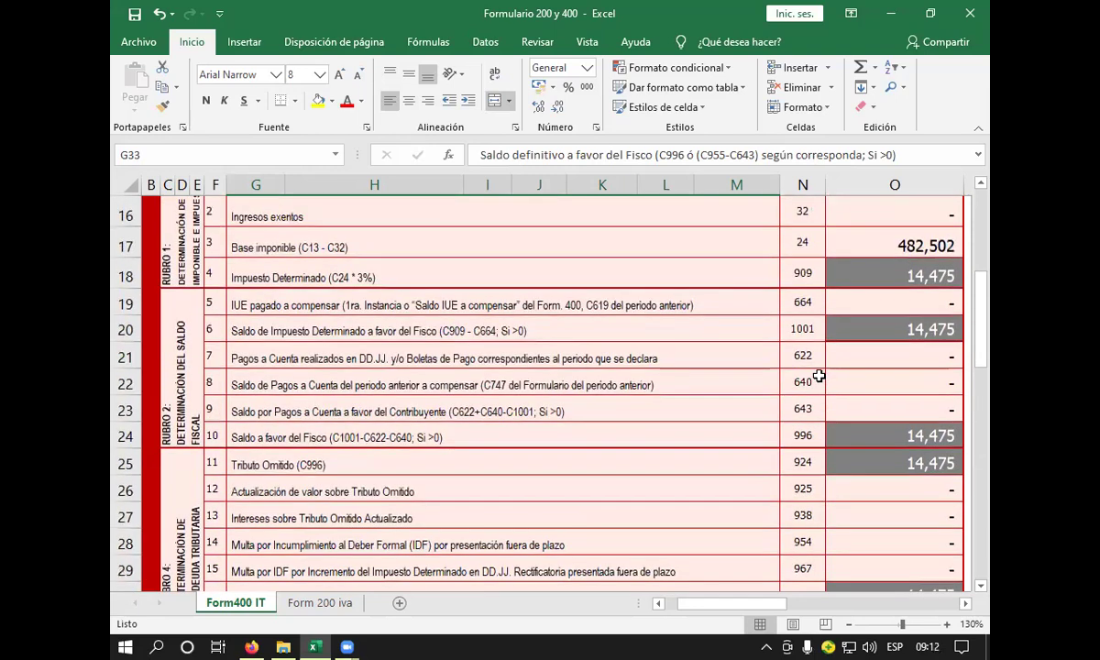
pyautogui.scroll(1, 831, 378)
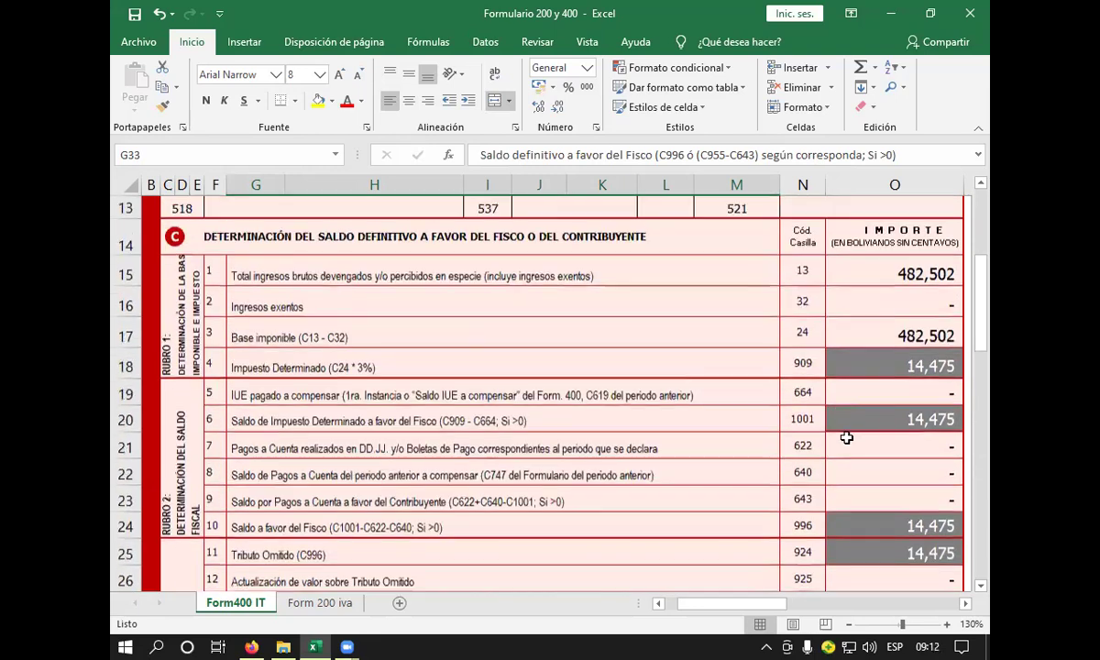
pyautogui.scroll(-2, 845, 385)
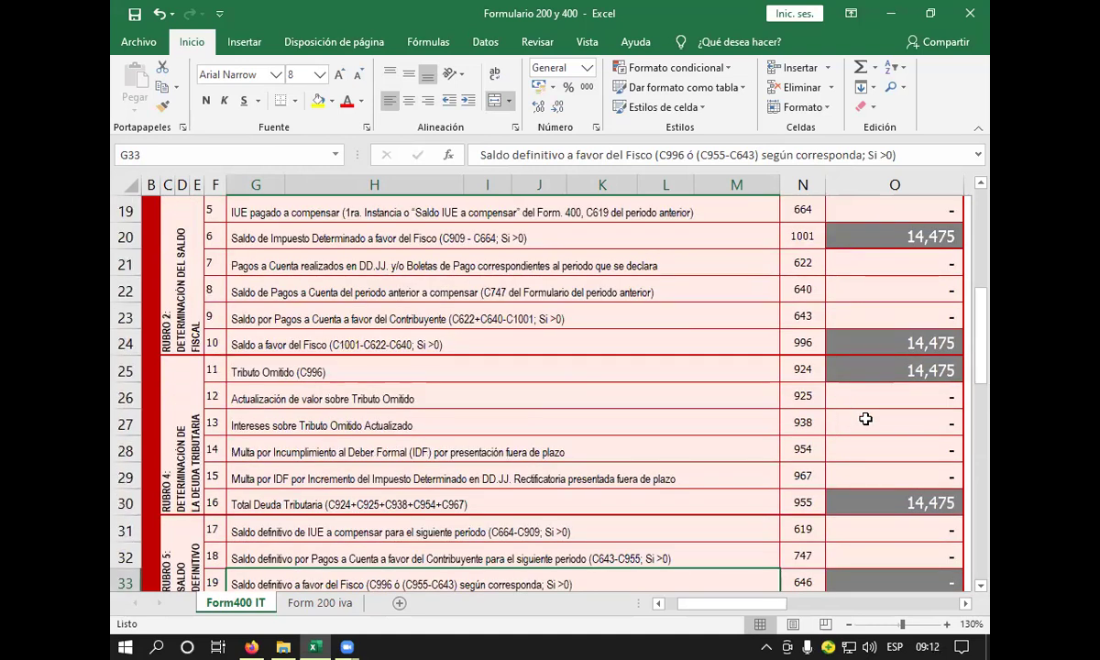
pyautogui.click(872, 503)
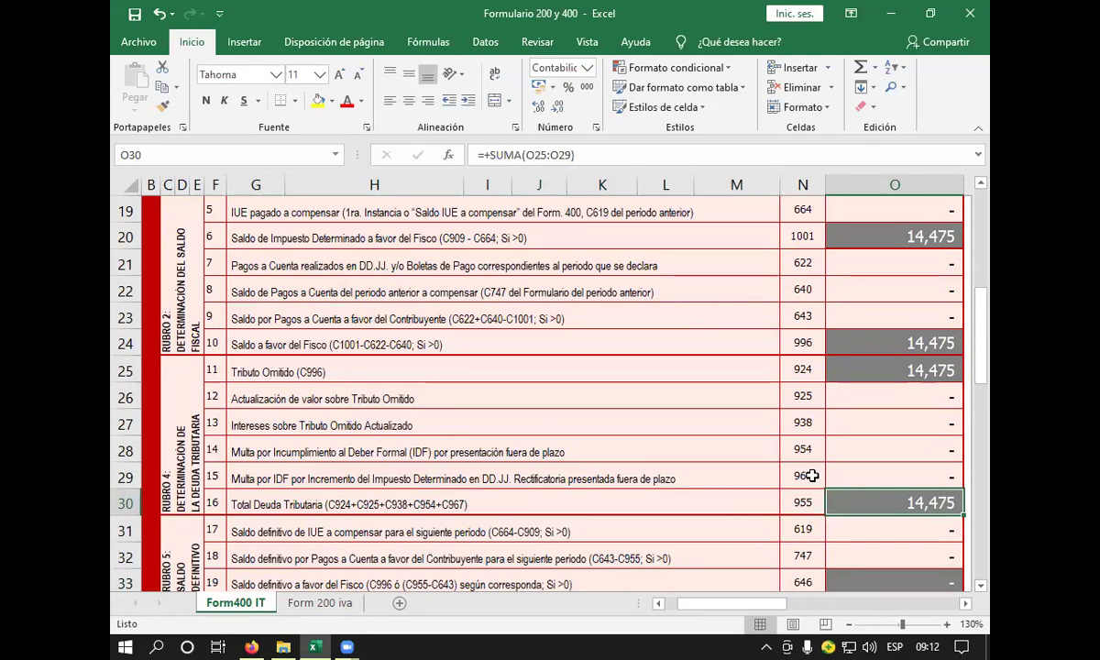
pyautogui.click(847, 313)
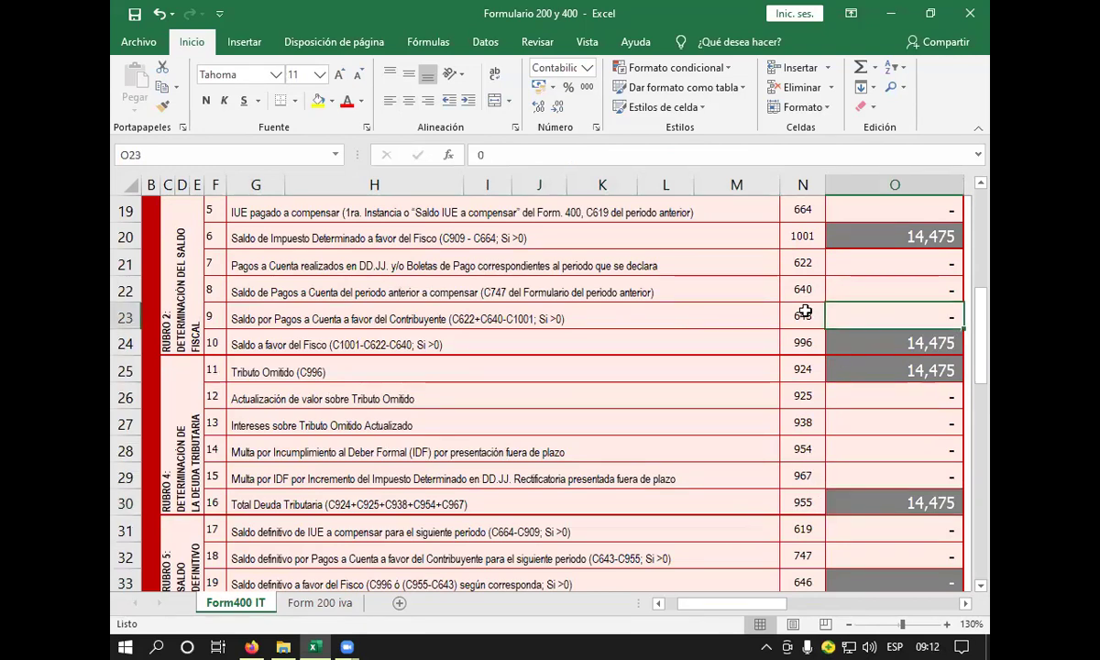
pyautogui.click(804, 312)
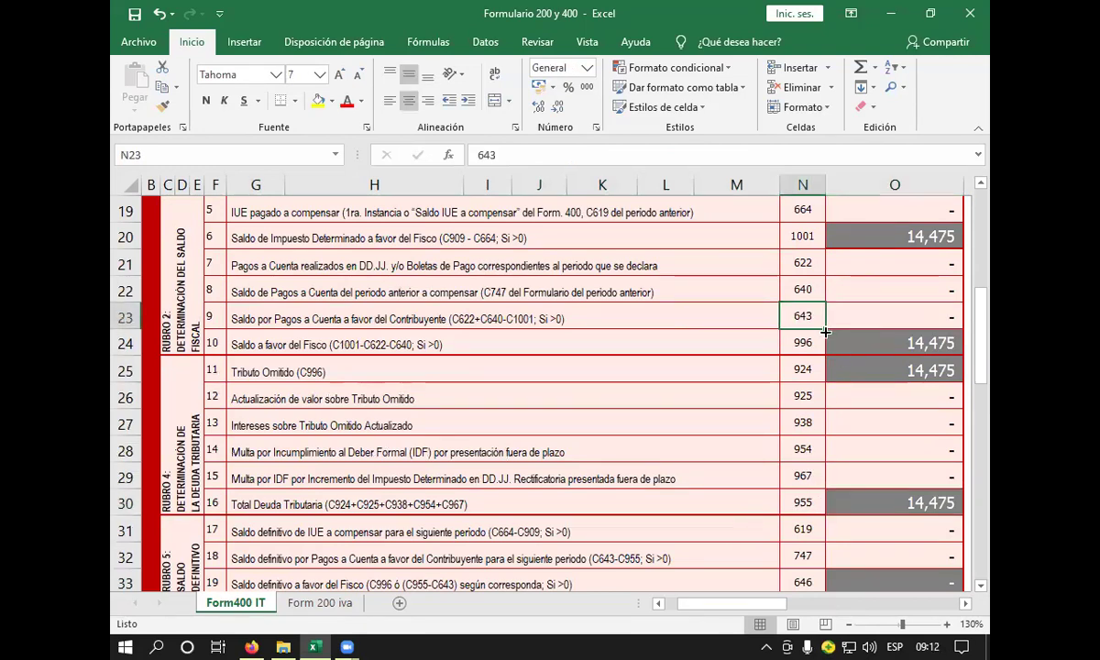
pyautogui.click(800, 503)
pyautogui.click(851, 500)
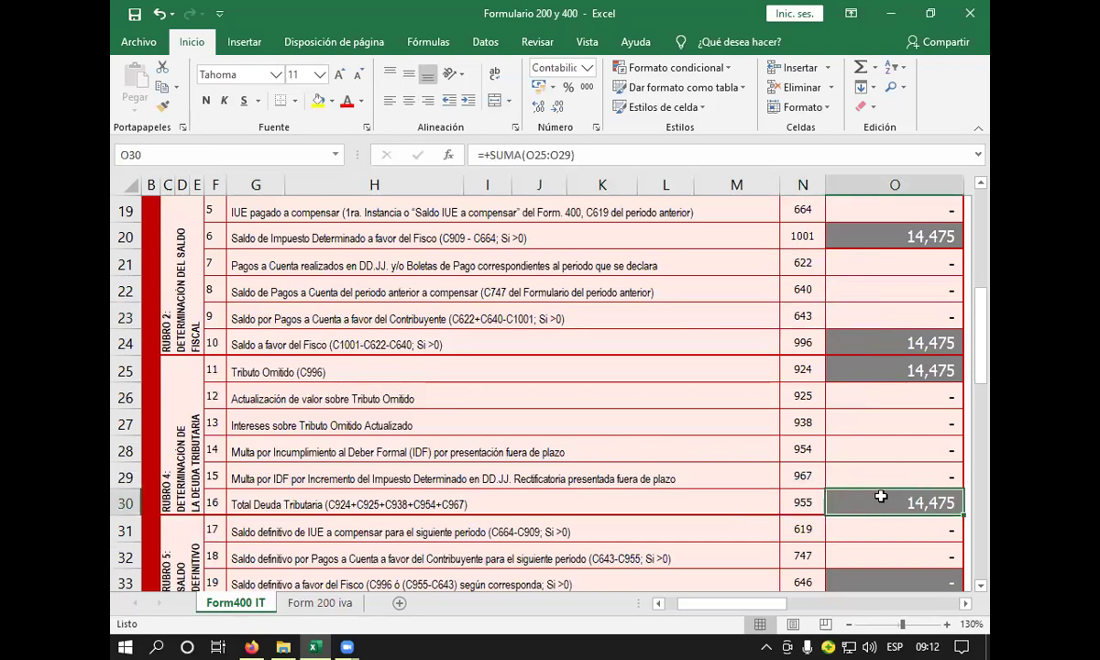
pyautogui.scroll(-2, 830, 501)
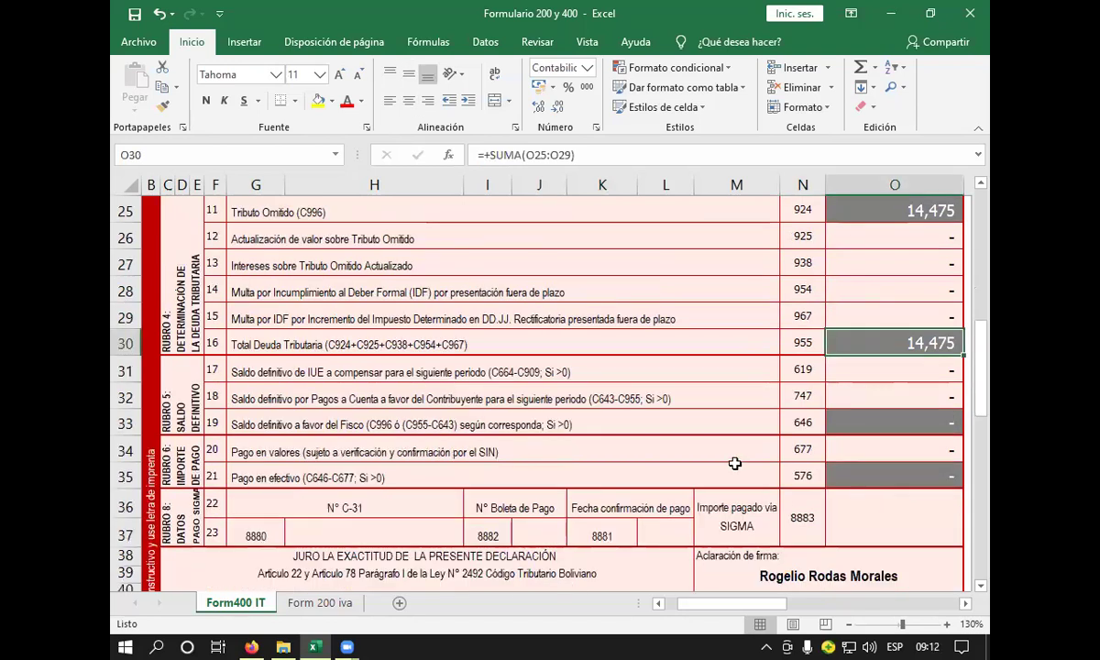
pyautogui.click(858, 421)
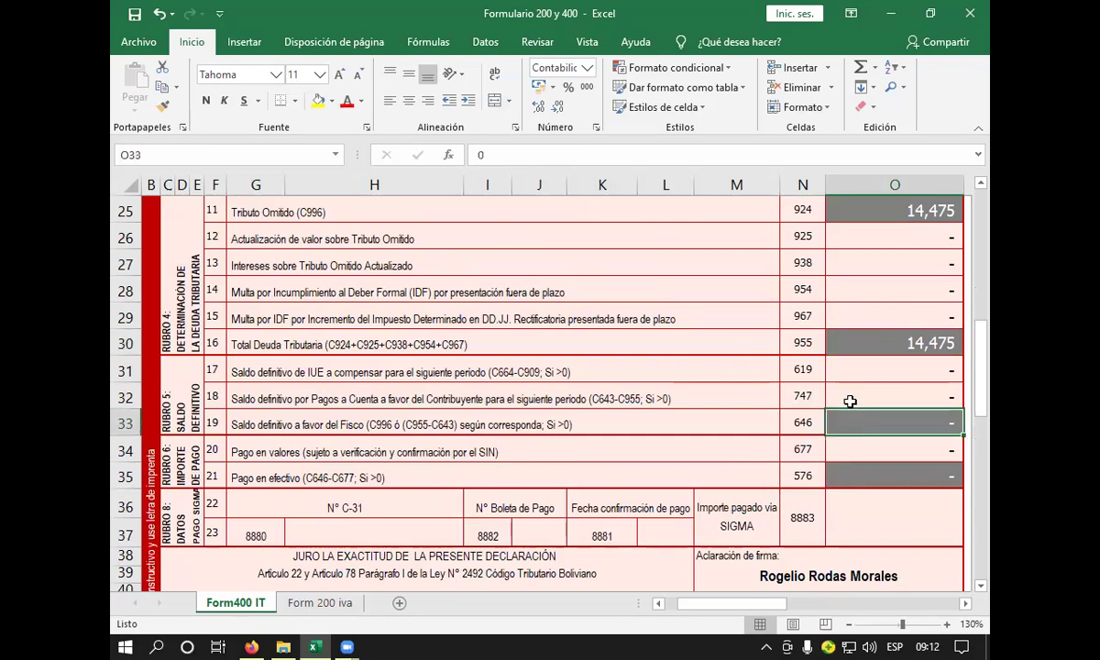
# - Enter =+O30 in O33 so the code 646 balance shows 14,475
pyautogui.write('+')
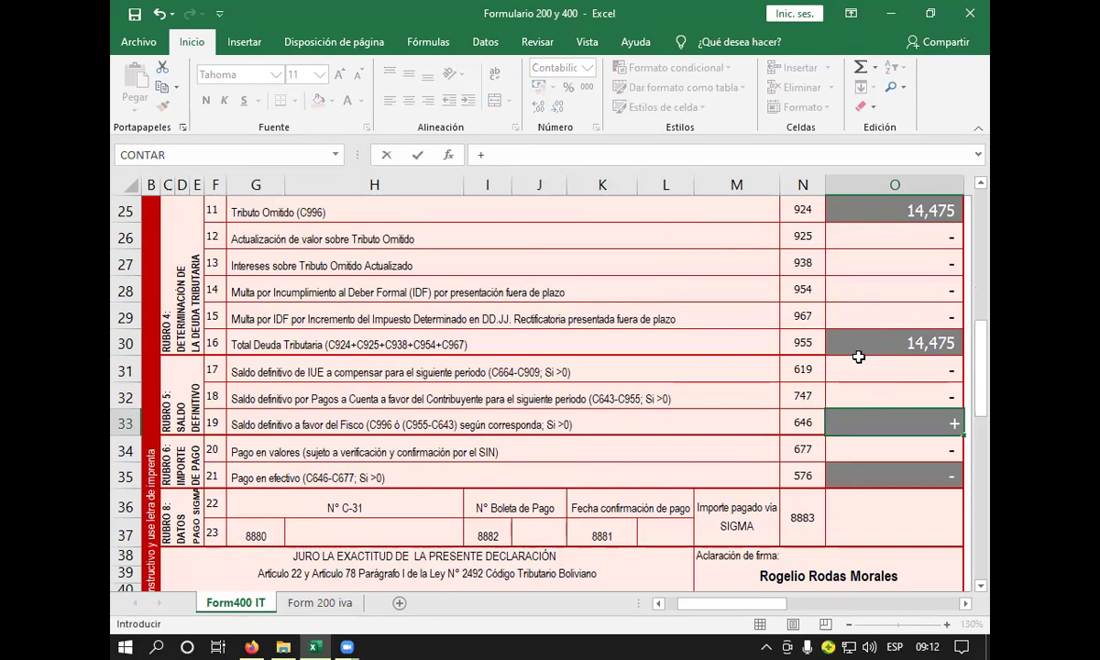
pyautogui.scroll(2, 860, 359)
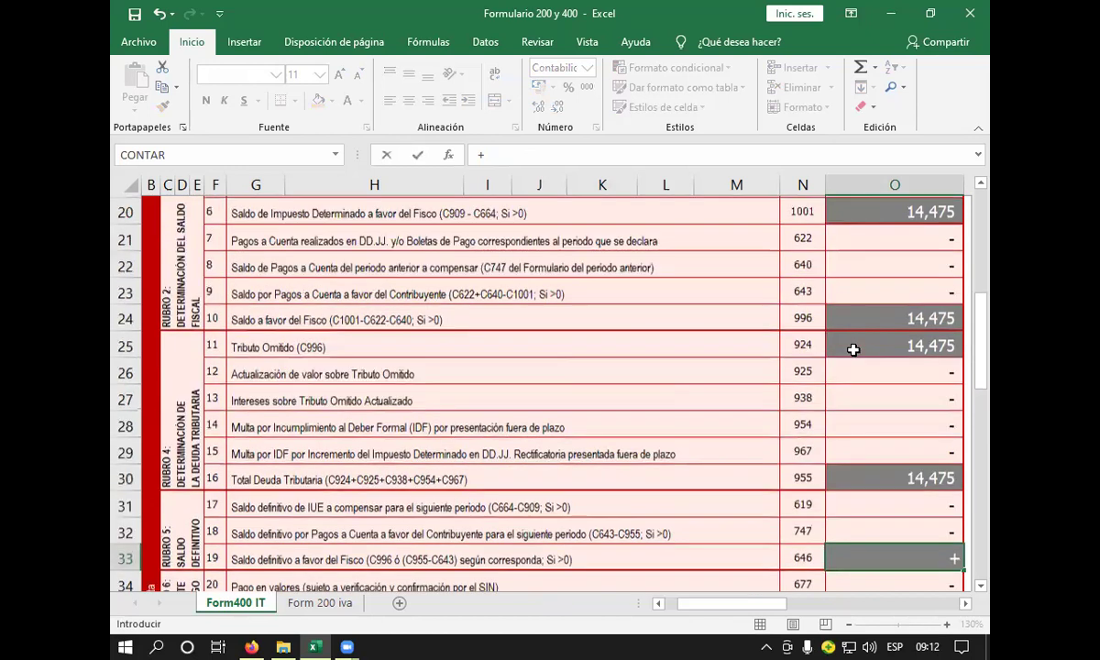
pyautogui.scroll(-1, 864, 368)
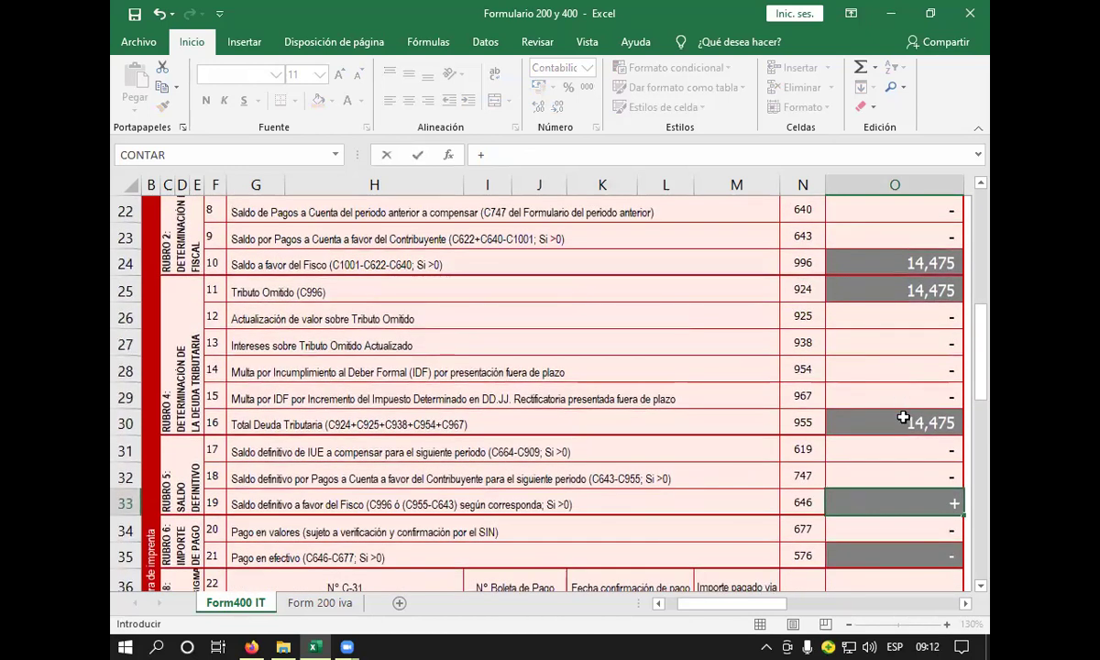
pyautogui.click(903, 418)
pyautogui.press('Return')
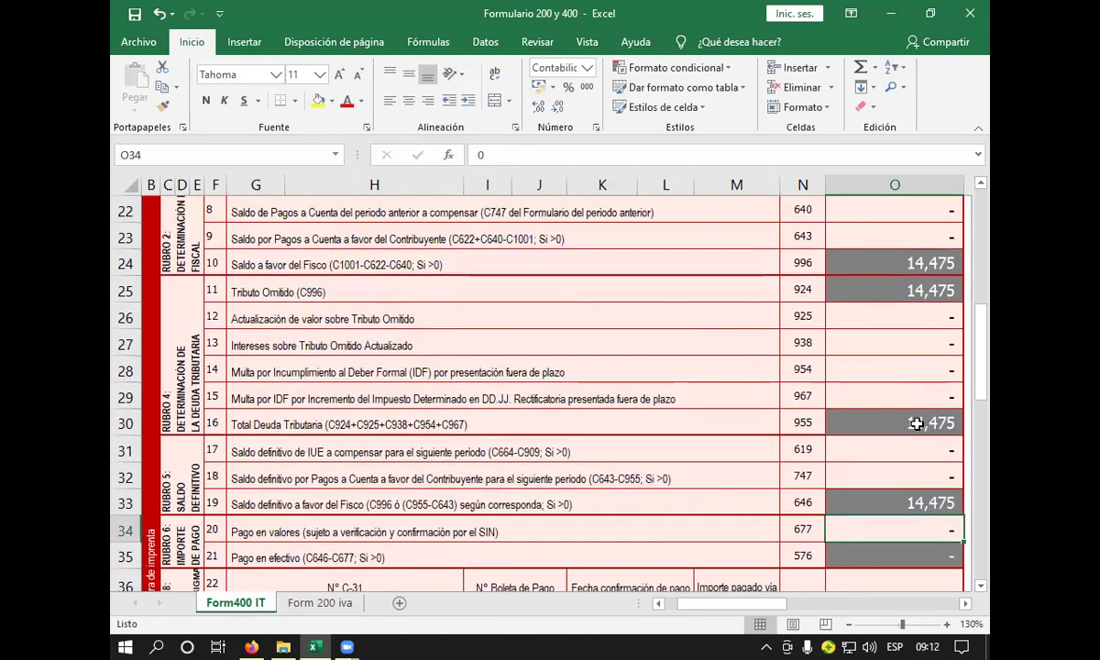
# - Review the securities and cash payment descriptions and the new O33 formula
pyautogui.scroll(-1, 703, 500)
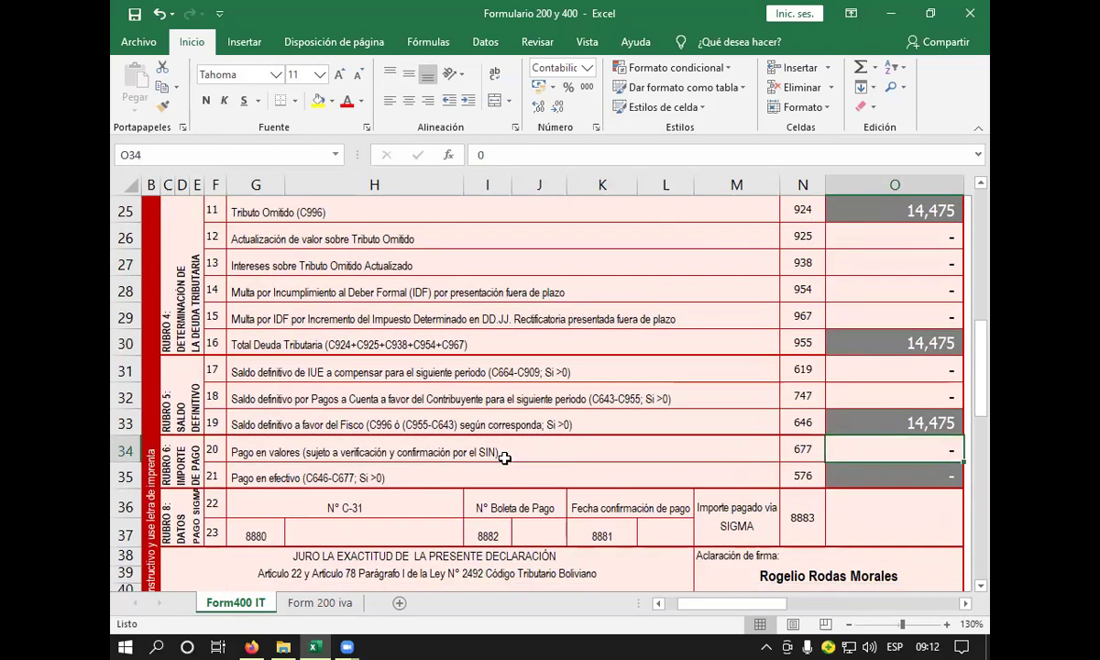
pyautogui.click(475, 451)
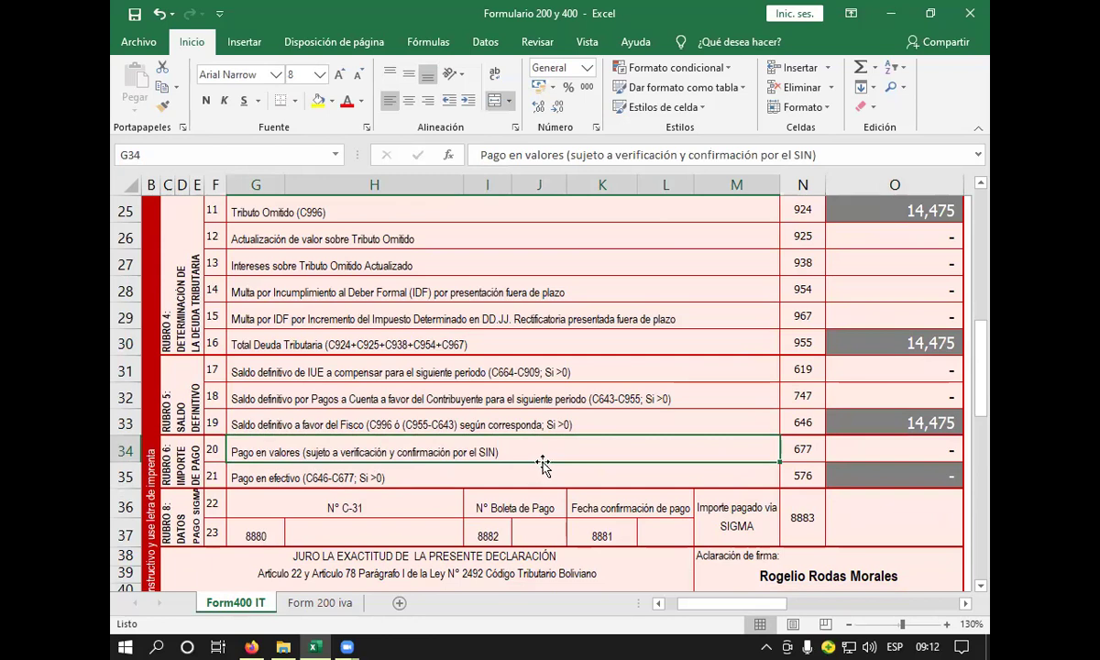
pyautogui.click(476, 470)
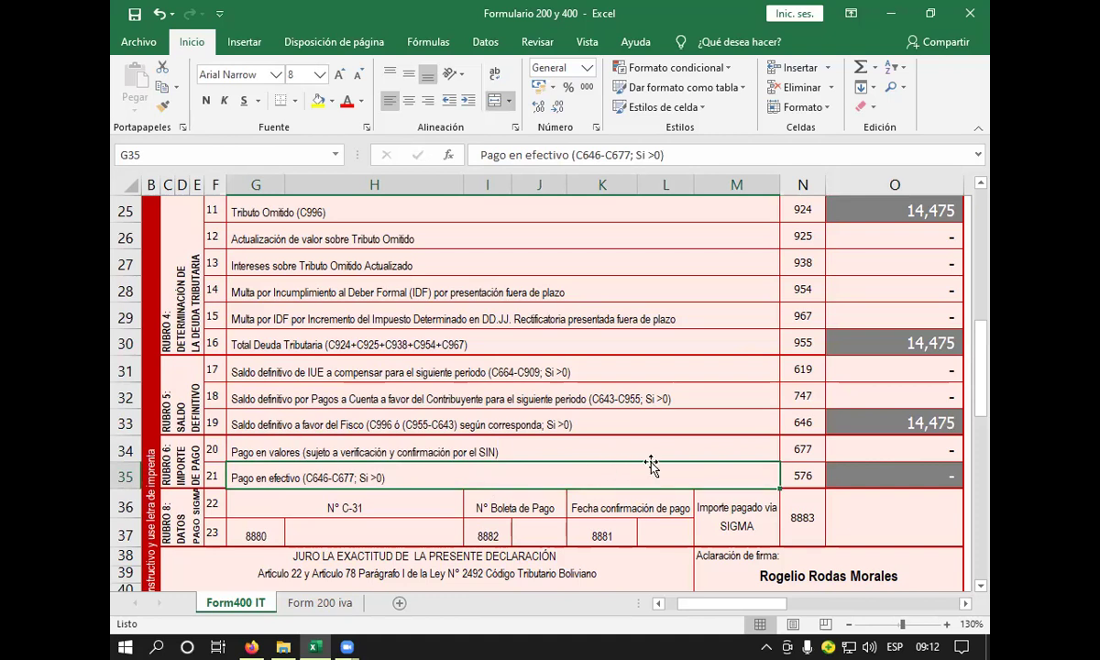
pyautogui.click(836, 421)
pyautogui.click(853, 475)
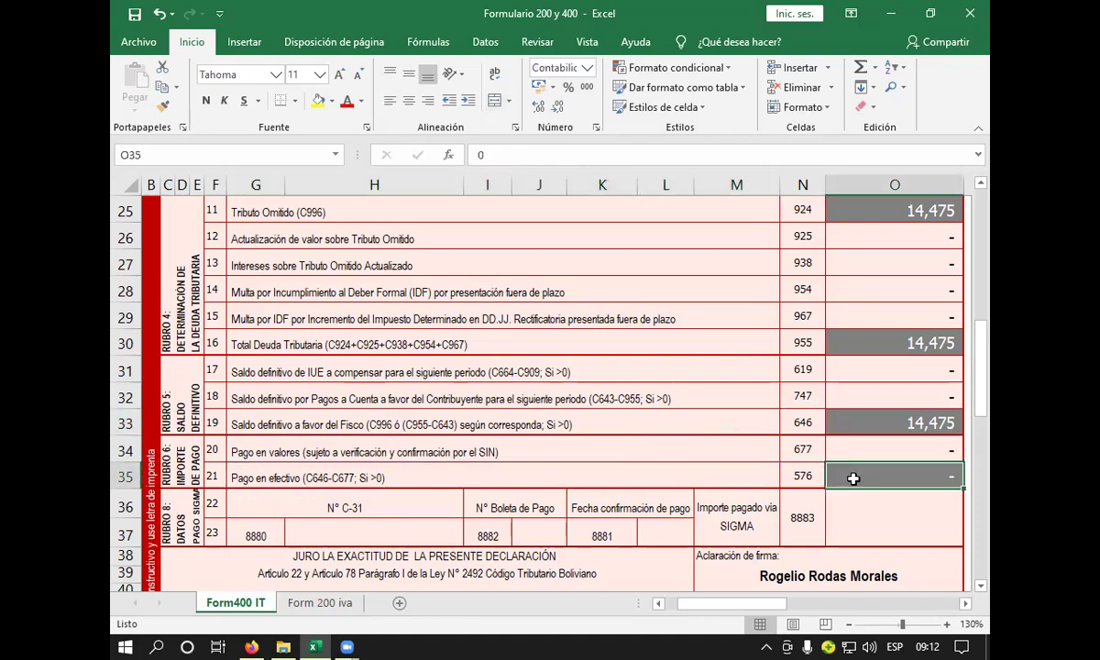
# - Enter =+O33 in O35 so the code 576 cash payment shows 14,475
pyautogui.write('+')
pyautogui.click(850, 422)
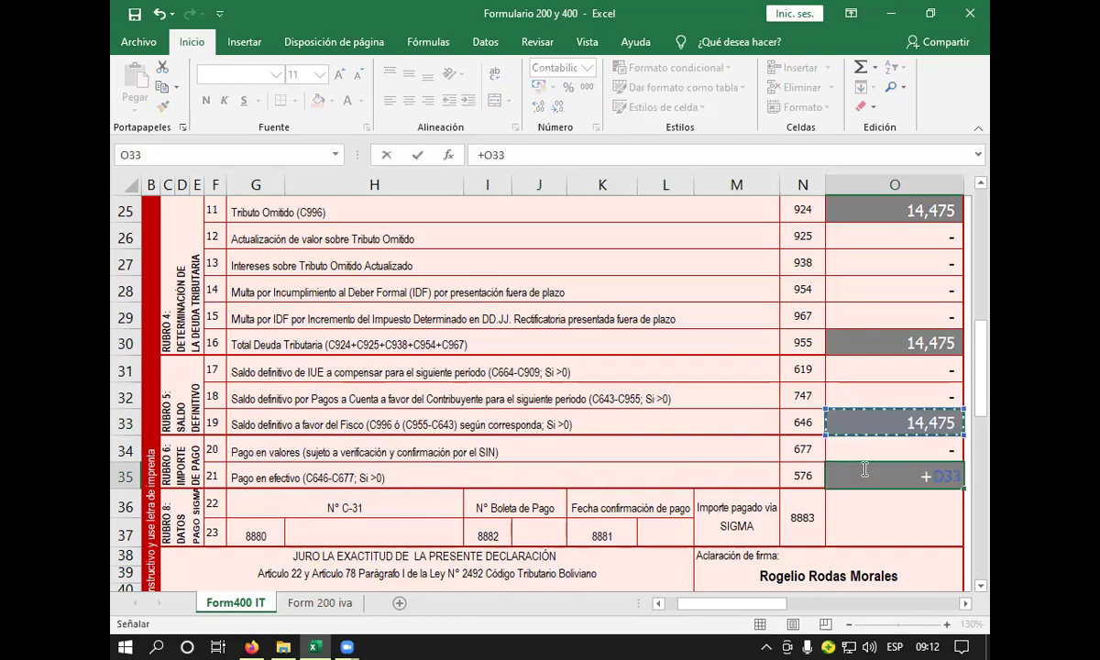
pyautogui.press('Return')
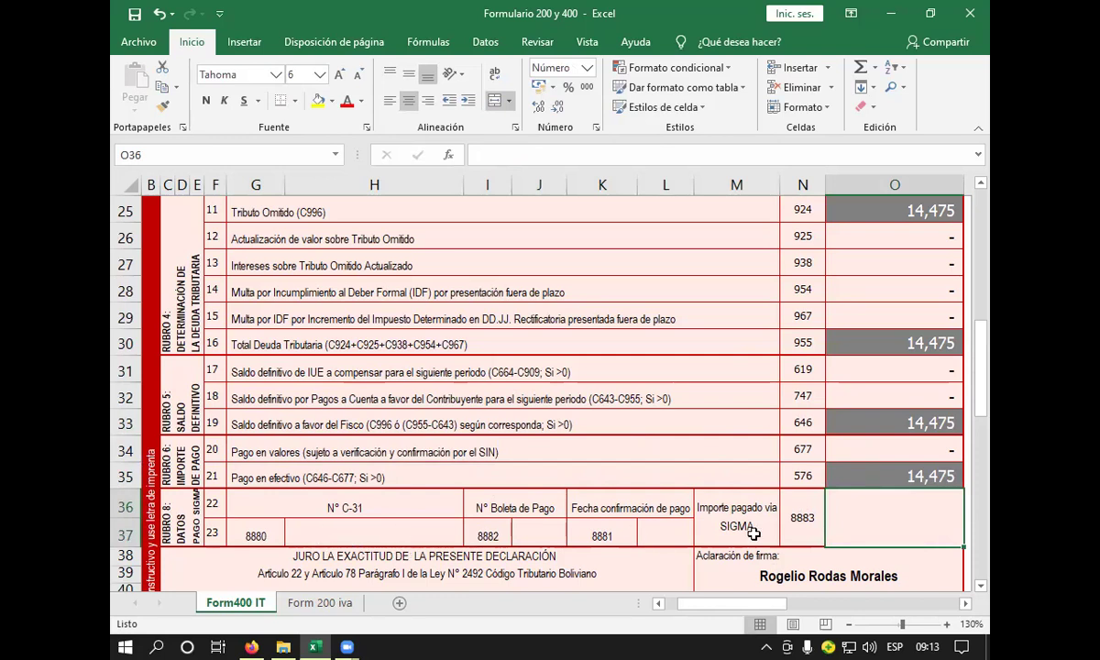
pyautogui.scroll(-3, 724, 486)
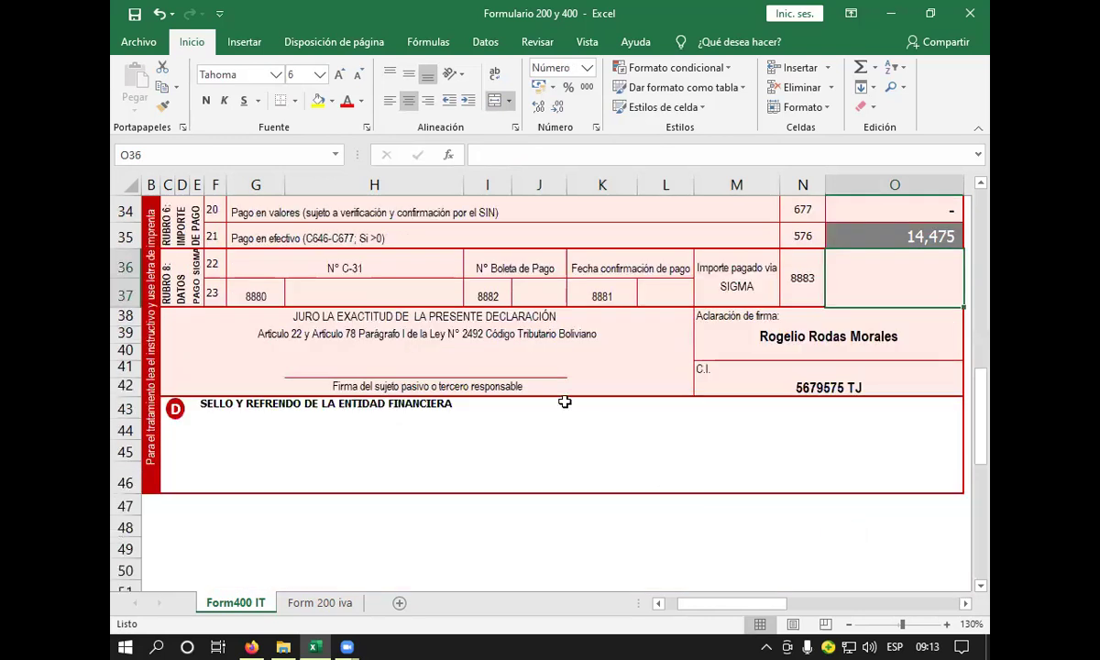
pyautogui.scroll(1, 505, 401)
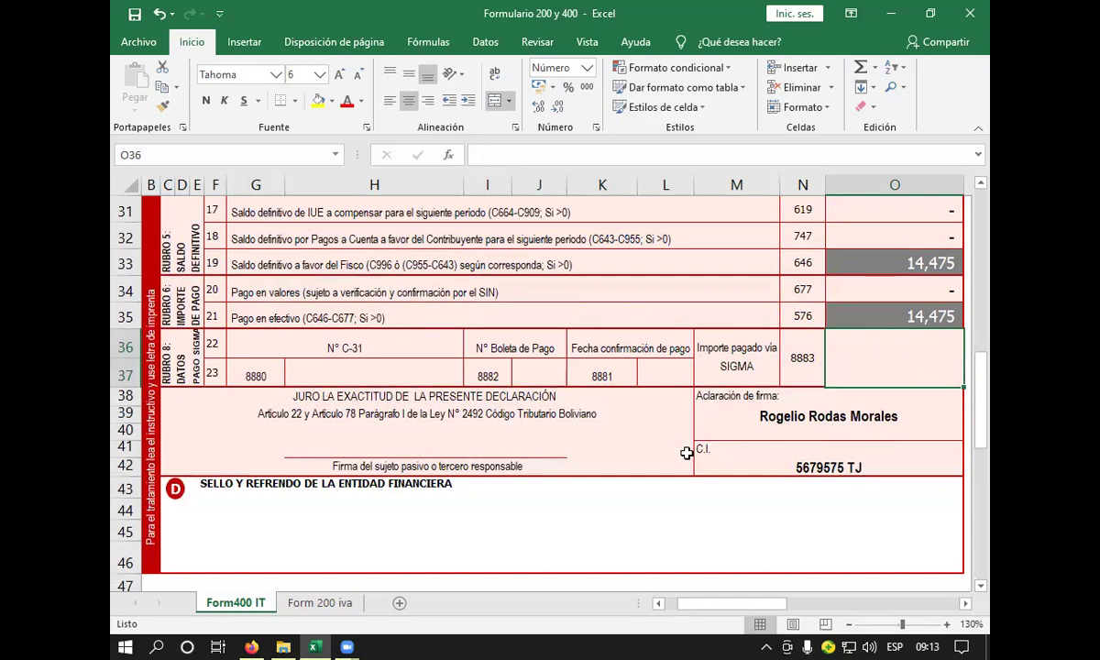
pyautogui.click(495, 449)
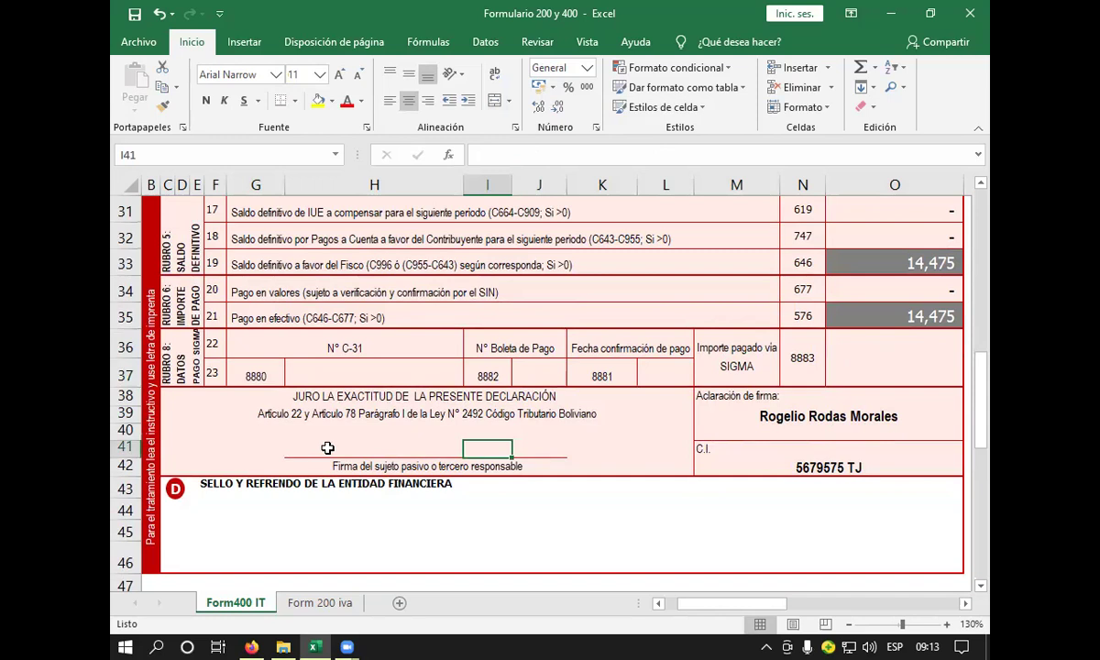
# - Type the new signer's full name into the signature clarification cell M39
pyautogui.click(798, 398)
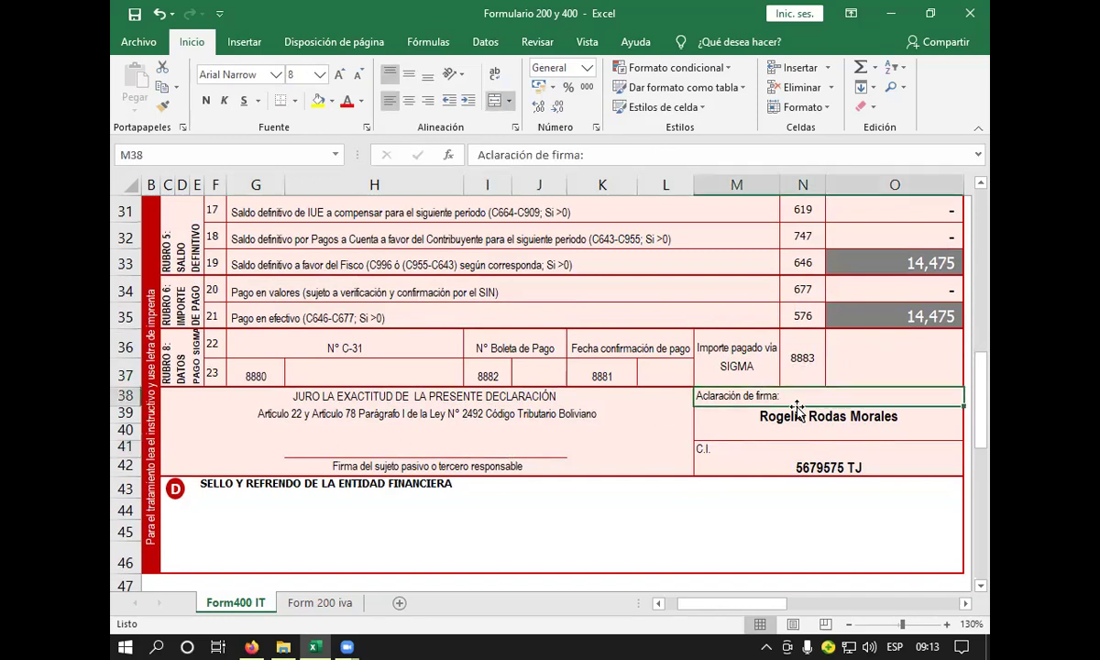
pyautogui.click(855, 413)
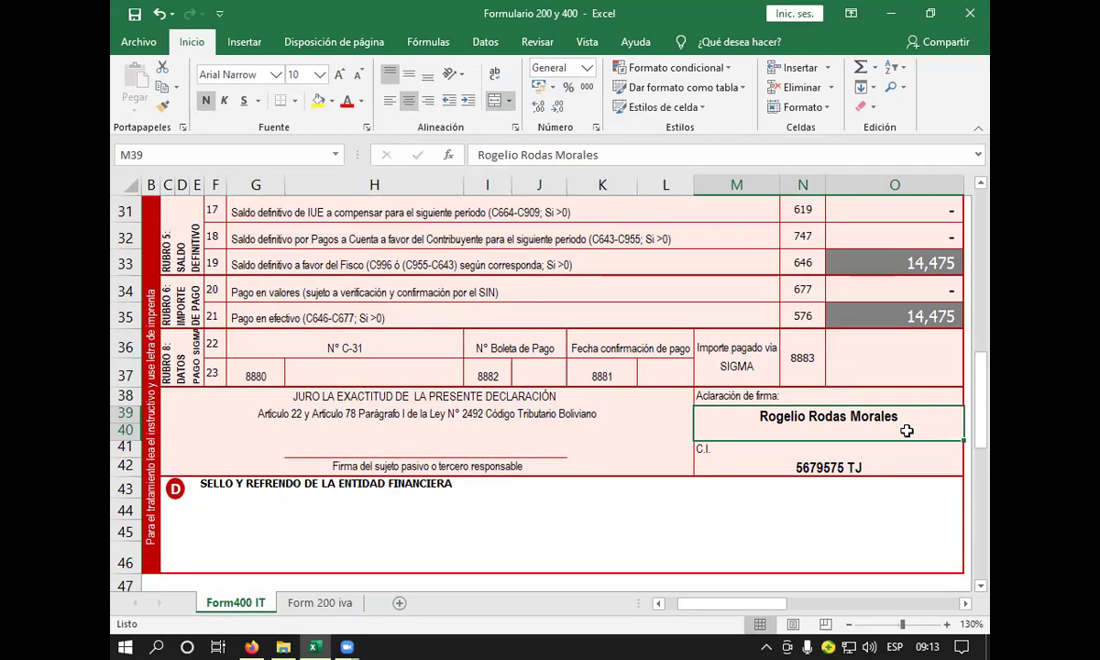
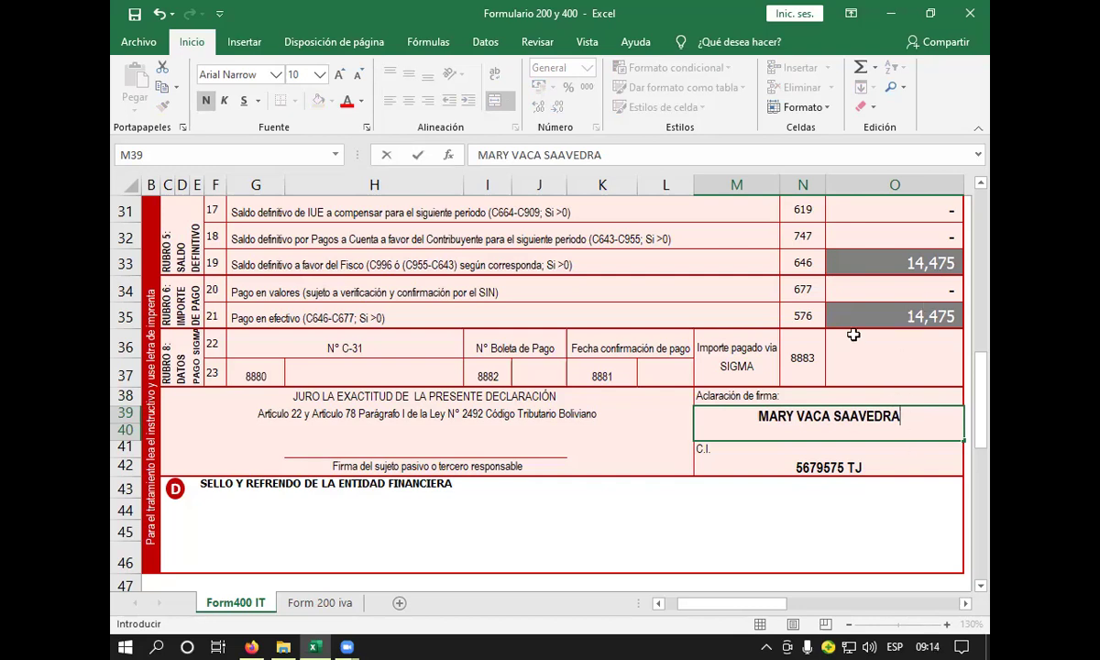
pyautogui.press('Return')
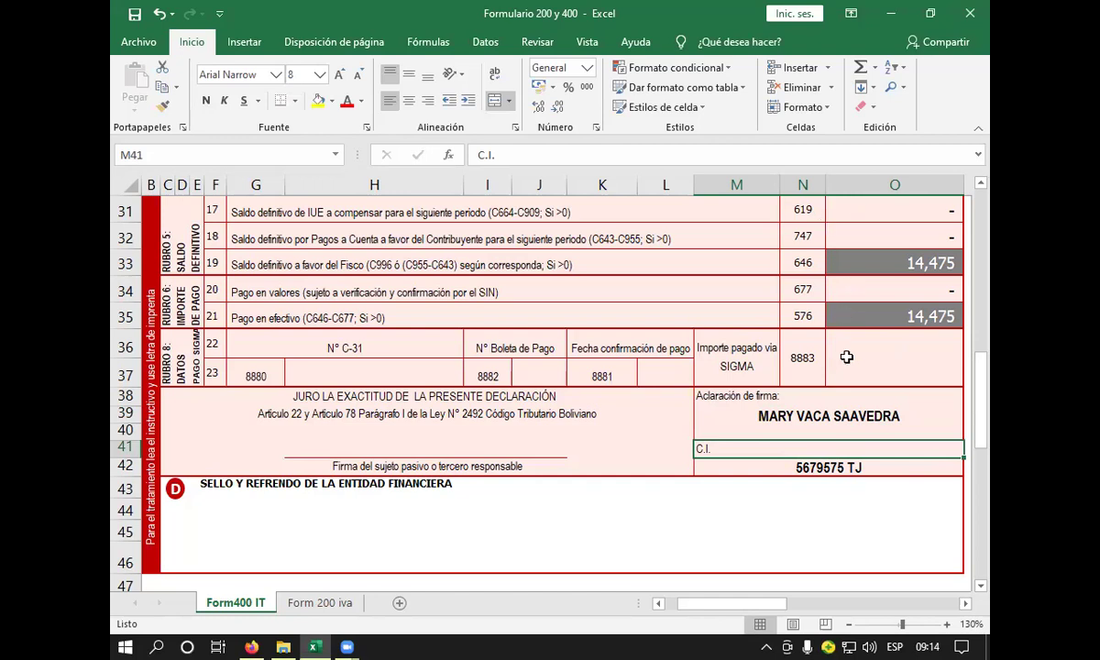
# - Enter the new signer's identity card number with its issuing-place suffix in M42
pyautogui.click(838, 465)
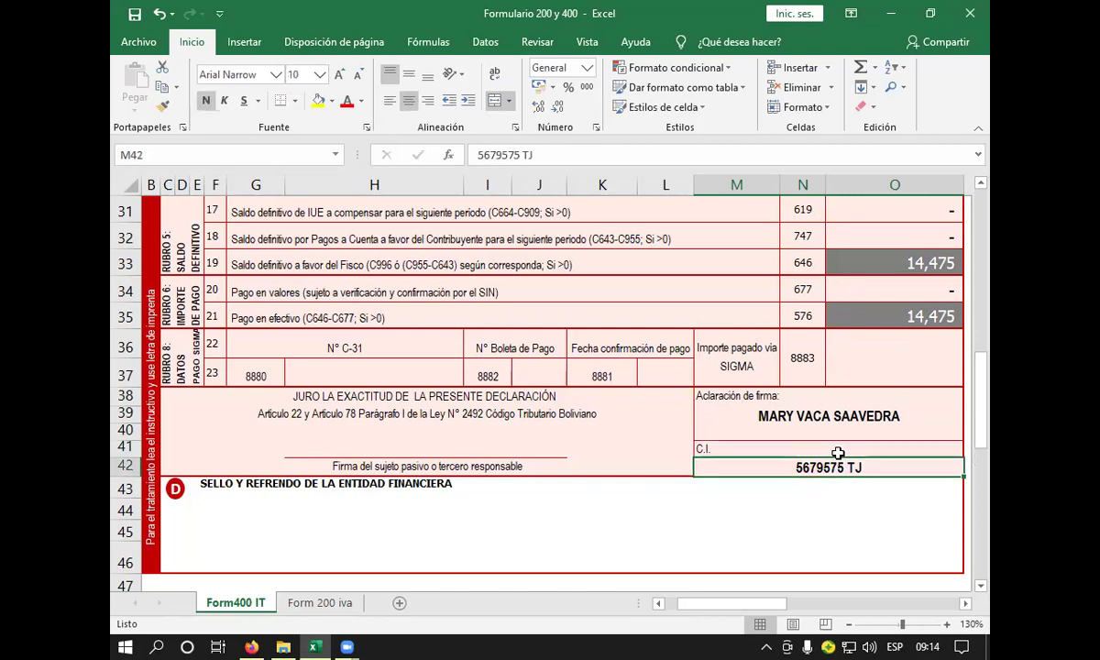
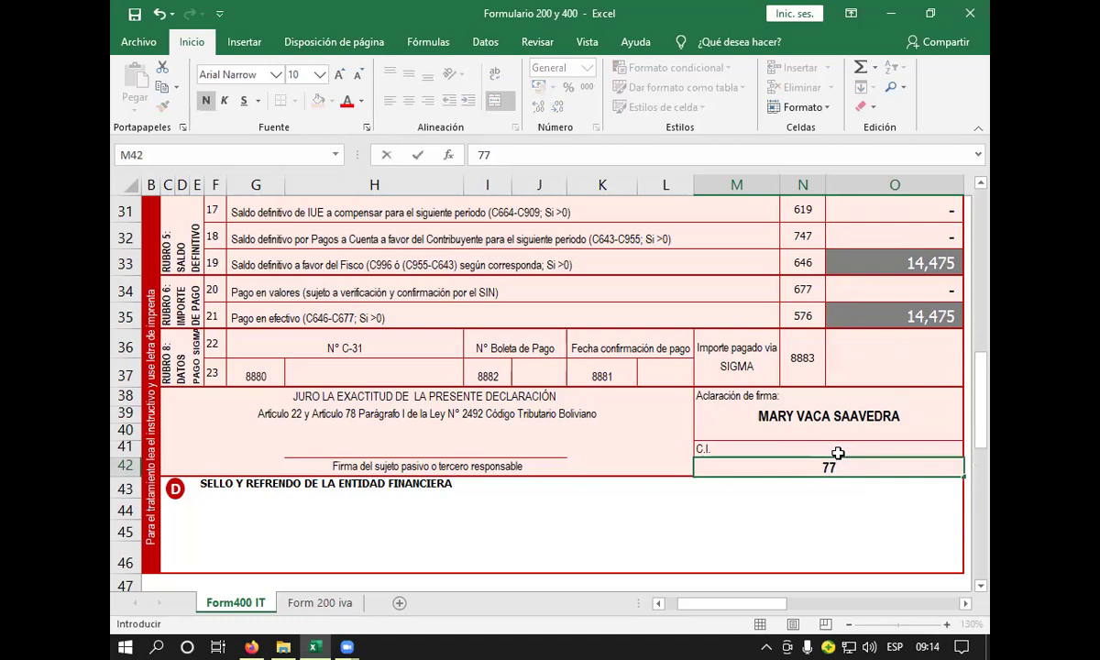
pyautogui.write(' SC')
pyautogui.press('BackSpace')
pyautogui.write('SC')
pyautogui.press('BackSpace')
pyautogui.write('.C.}')
pyautogui.press('BackSpace')
pyautogui.press('Return')
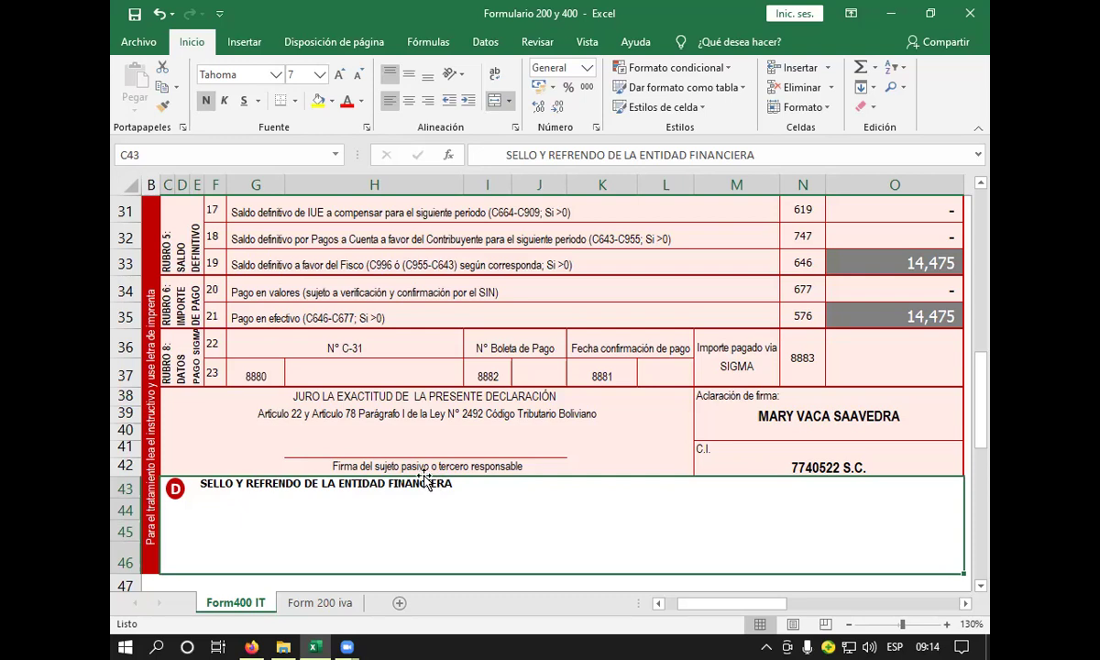
# - Show the Form 200 iva header with taxpayer name cell D8 selected
pyautogui.click(321, 602)
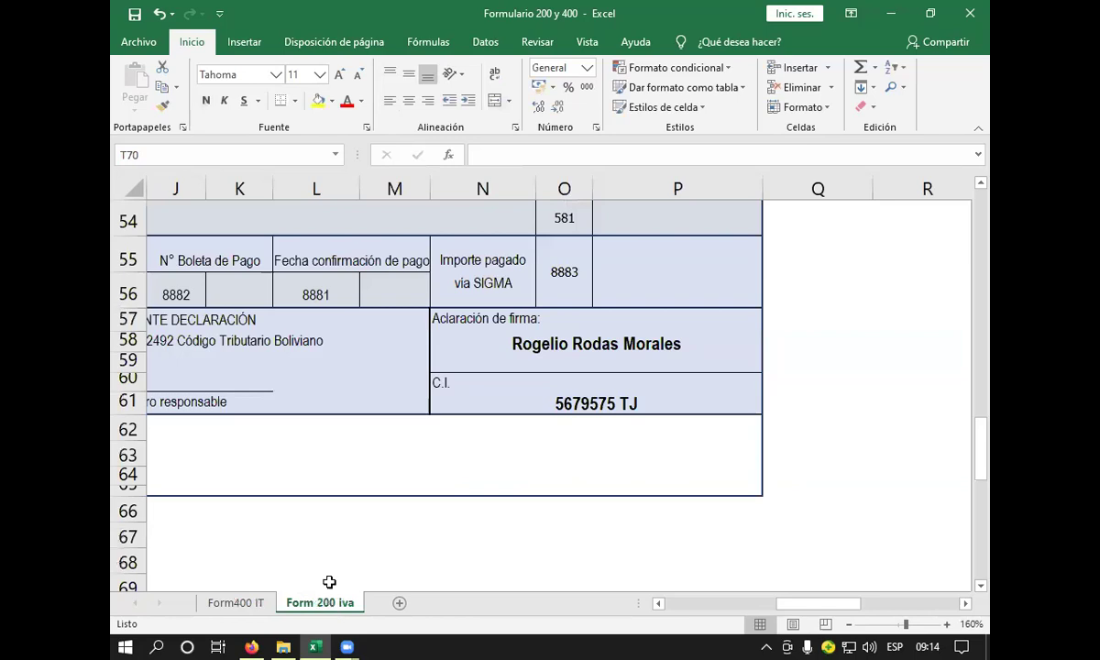
pyautogui.scroll(9, 332, 543)
pyautogui.scroll(9, 340, 523)
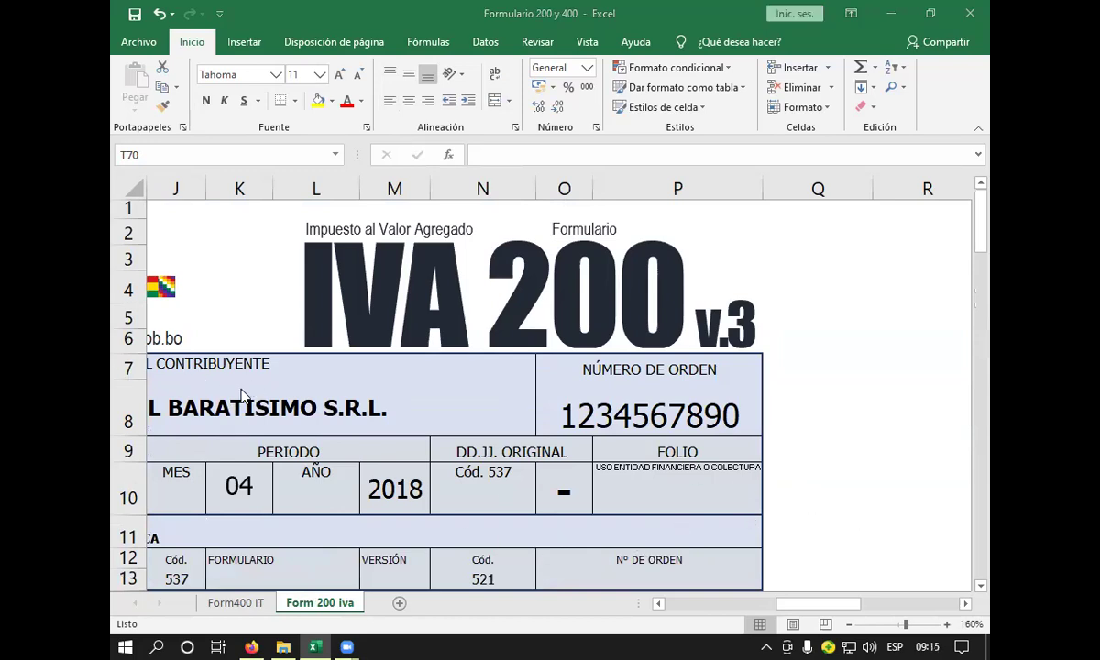
pyautogui.click(336, 387)
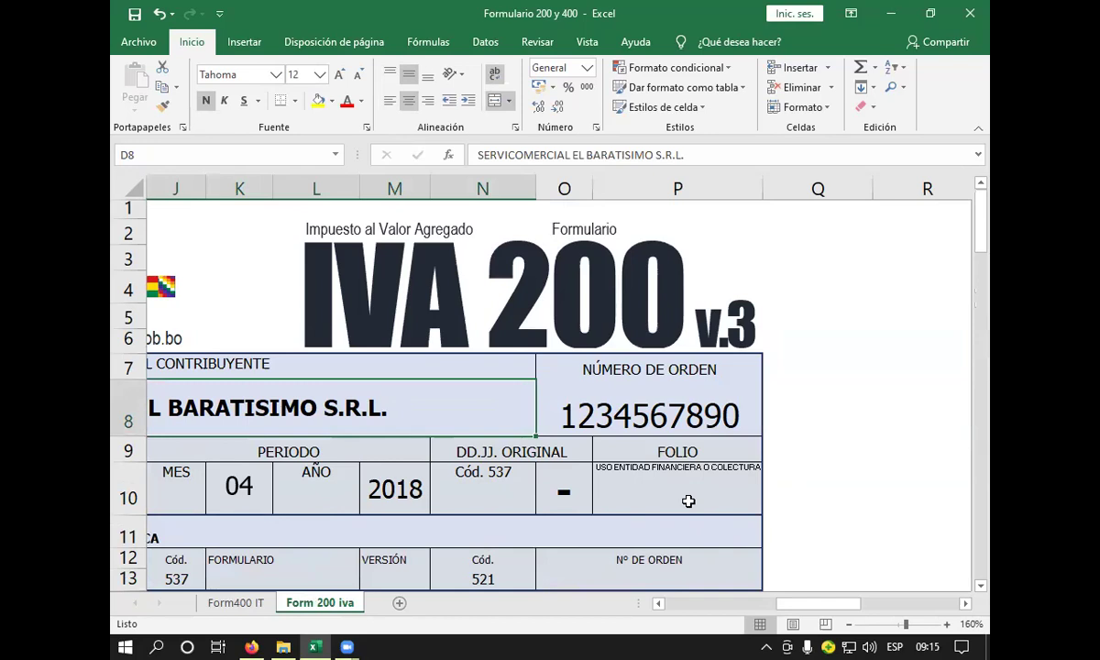
pyautogui.click(658, 603)
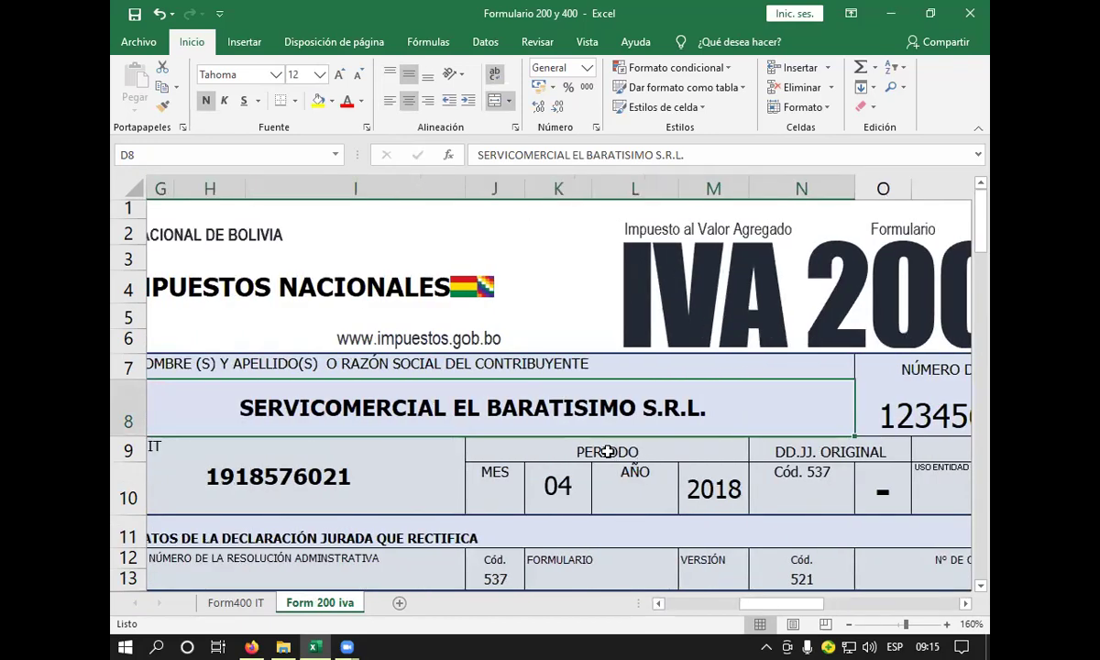
# - Retype the taxpayer name in D8 as ELECTRODOMESTICOS MARY S.A. and commit it
pyautogui.write('ELECTR')
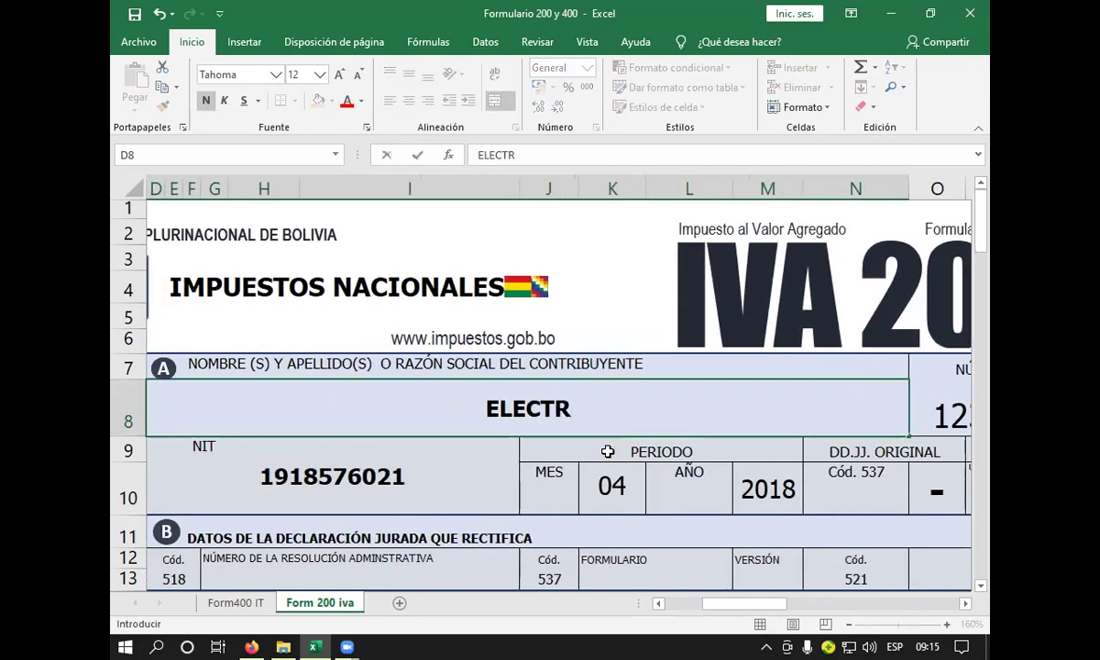
pyautogui.write('P')
pyautogui.press('BackSpace')
pyautogui.write('OD')
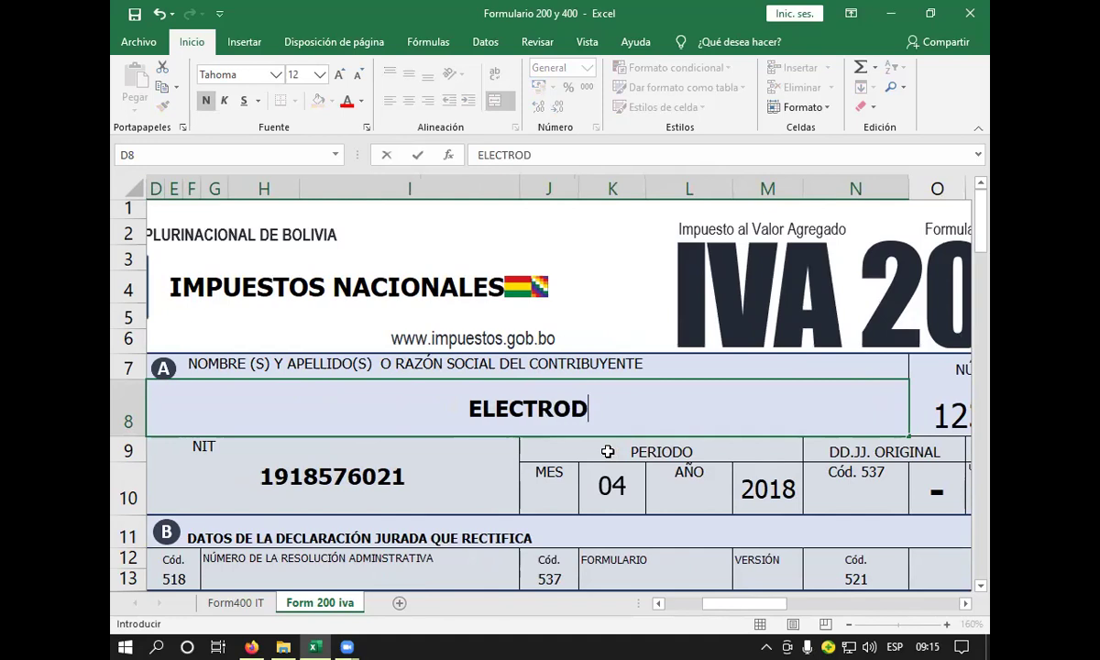
pyautogui.write('OMESTI')
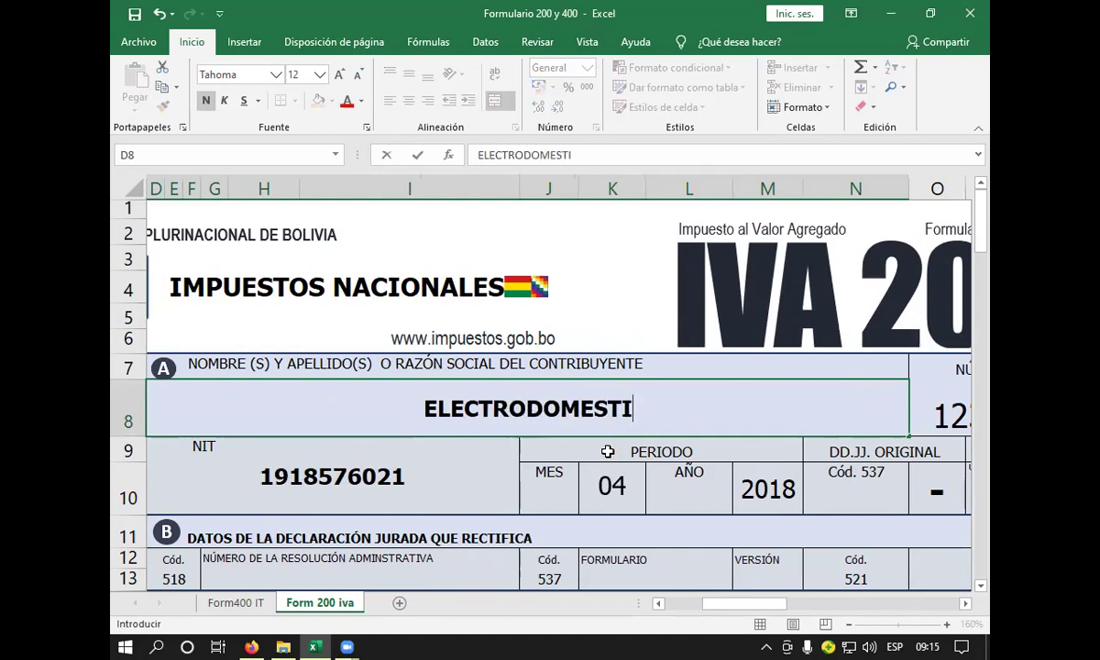
pyautogui.write('COS MA')
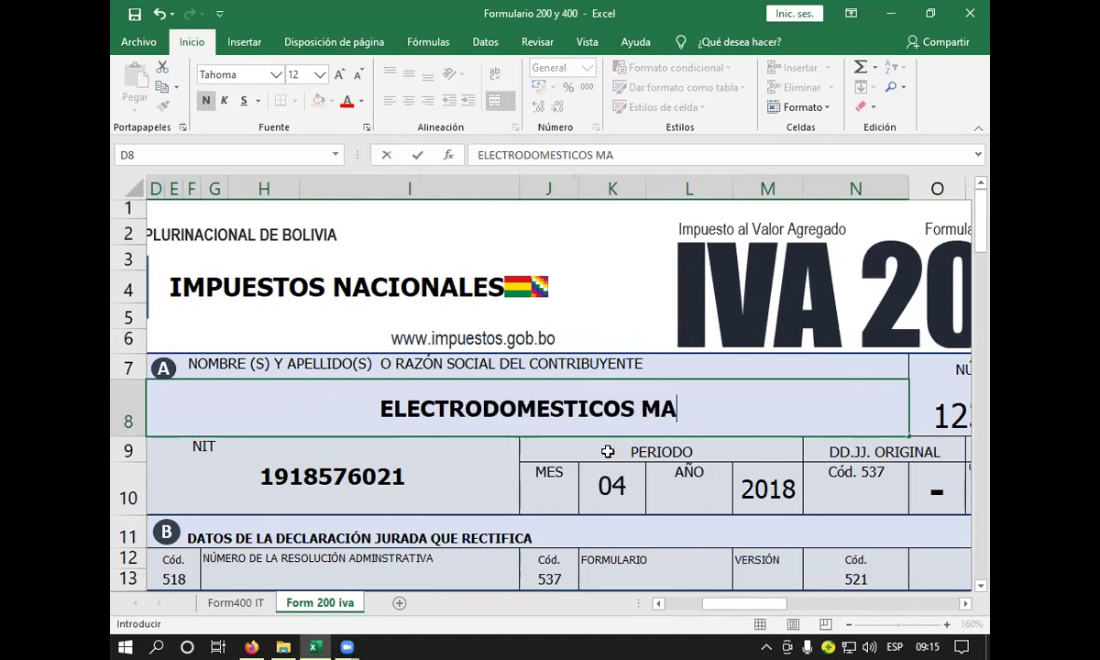
pyautogui.write('RY S.A.')
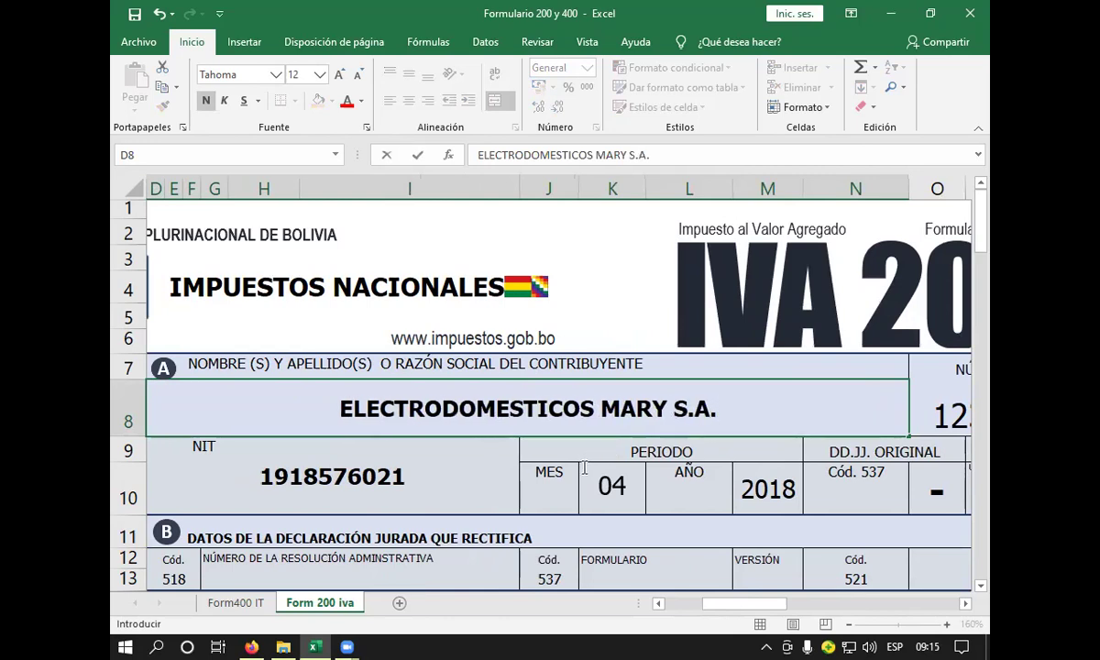
pyautogui.scroll(-1, 667, 474)
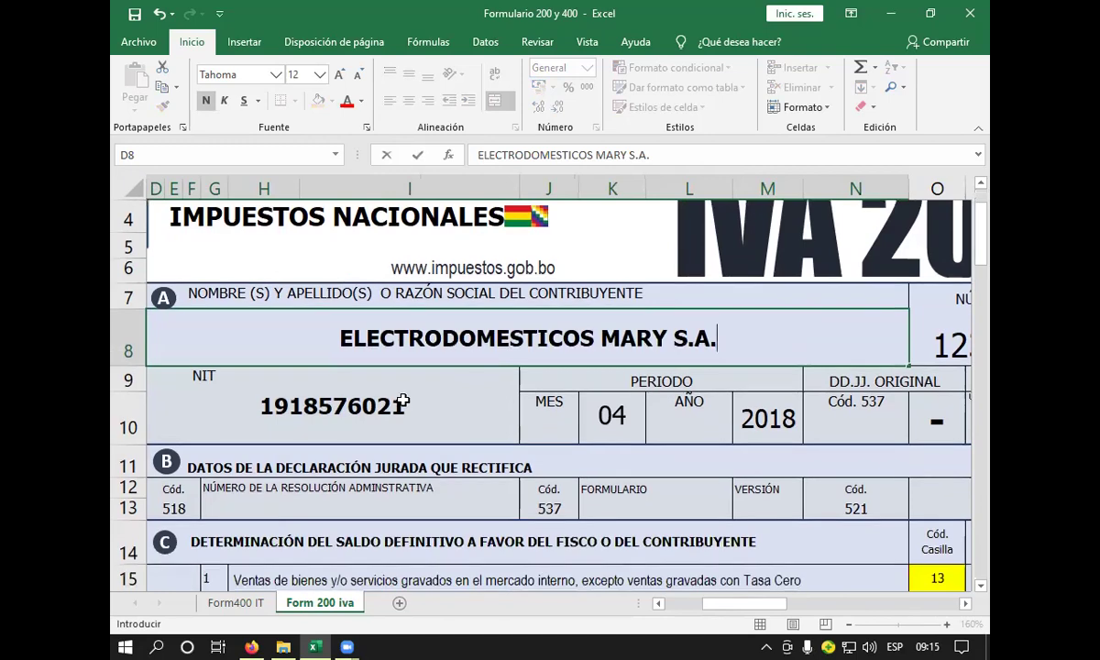
pyautogui.click(405, 404)
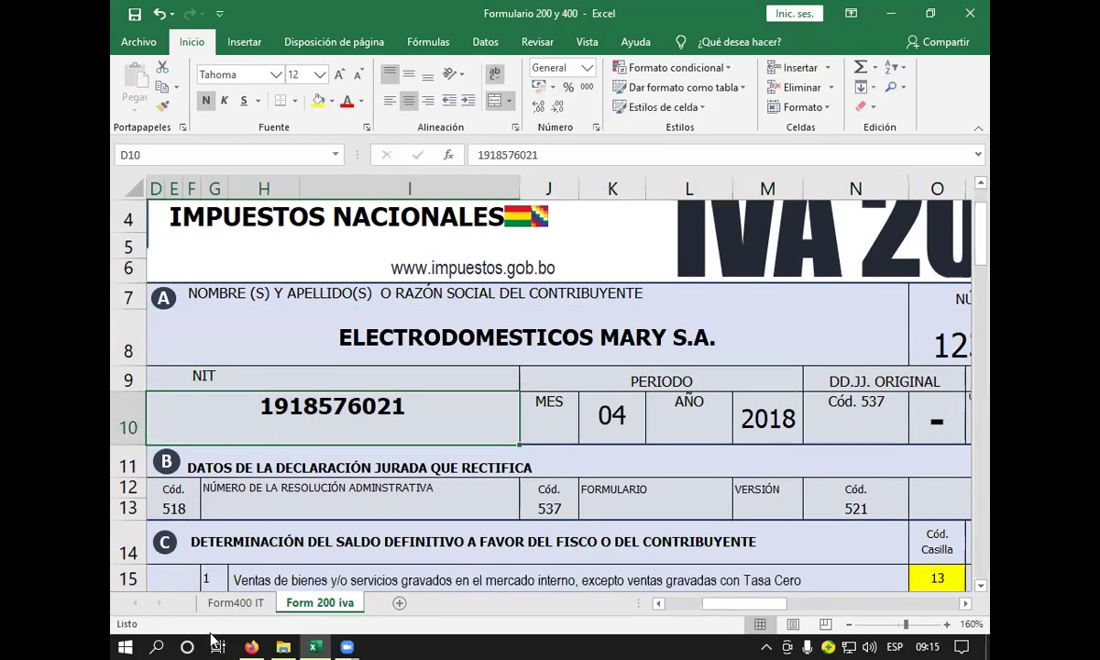
pyautogui.click(236, 602)
# - Copy the NIT from Form400 IT cell C10 into Form 200 iva D10 with a light fill
pyautogui.scroll(10, 263, 438)
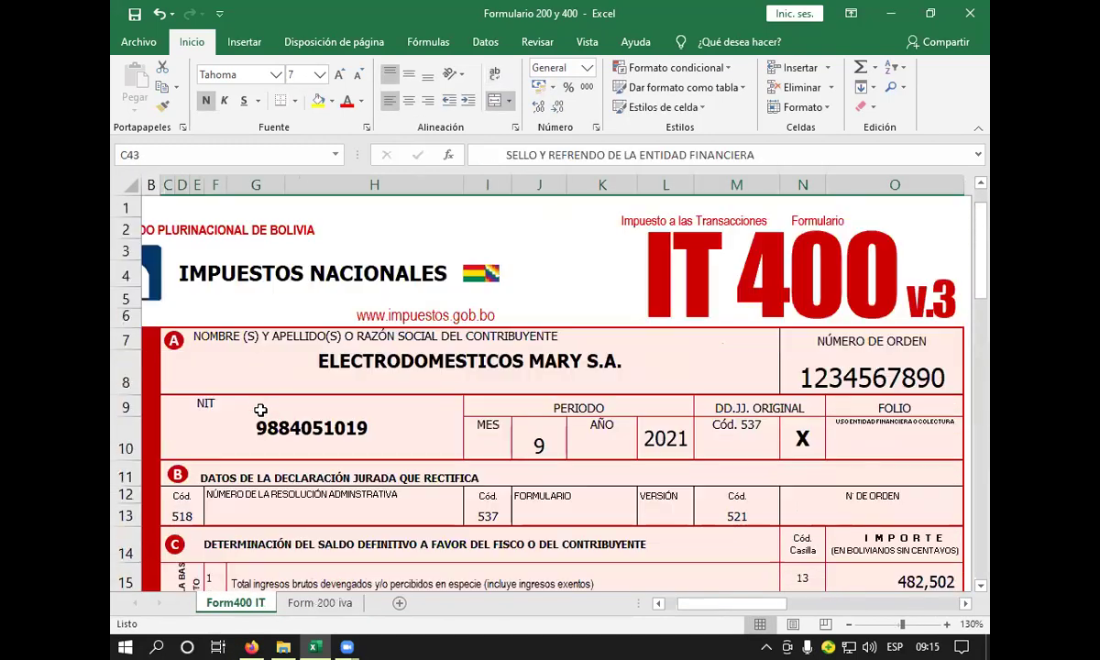
pyautogui.click(279, 428)
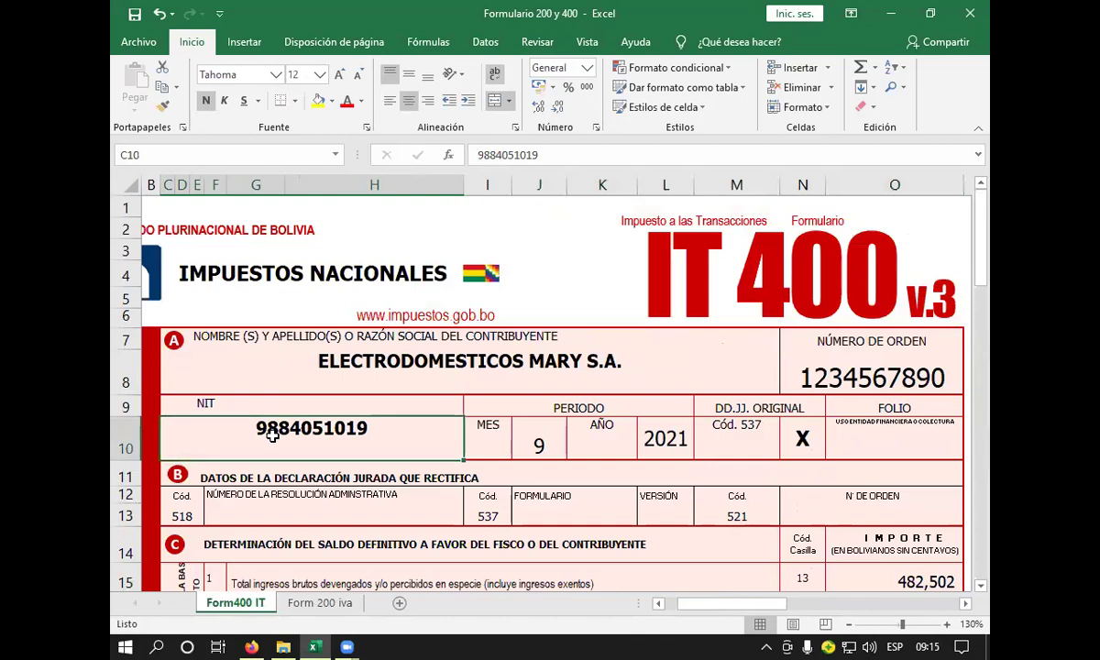
pyautogui.hotkey('ctrl', 'c')
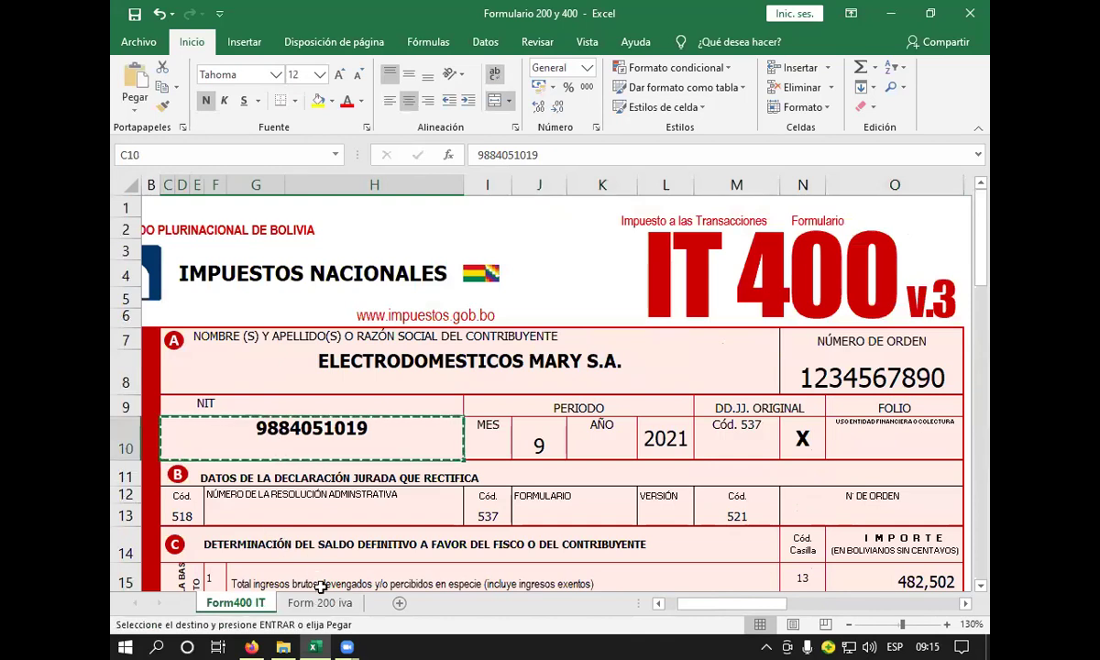
pyautogui.click(320, 603)
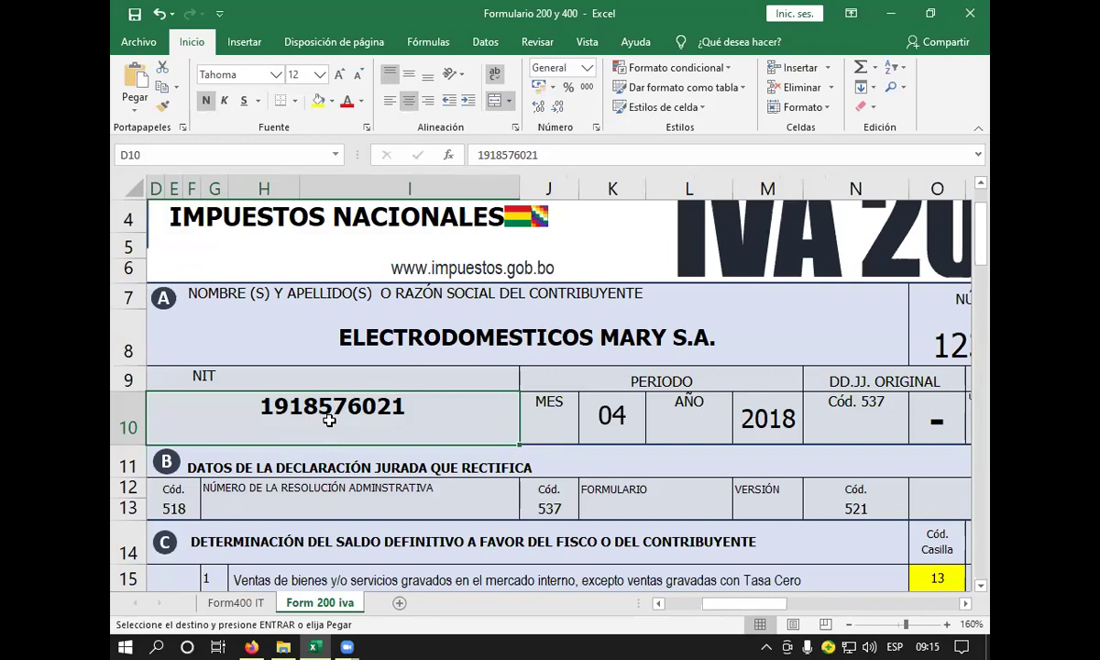
pyautogui.press('Return')
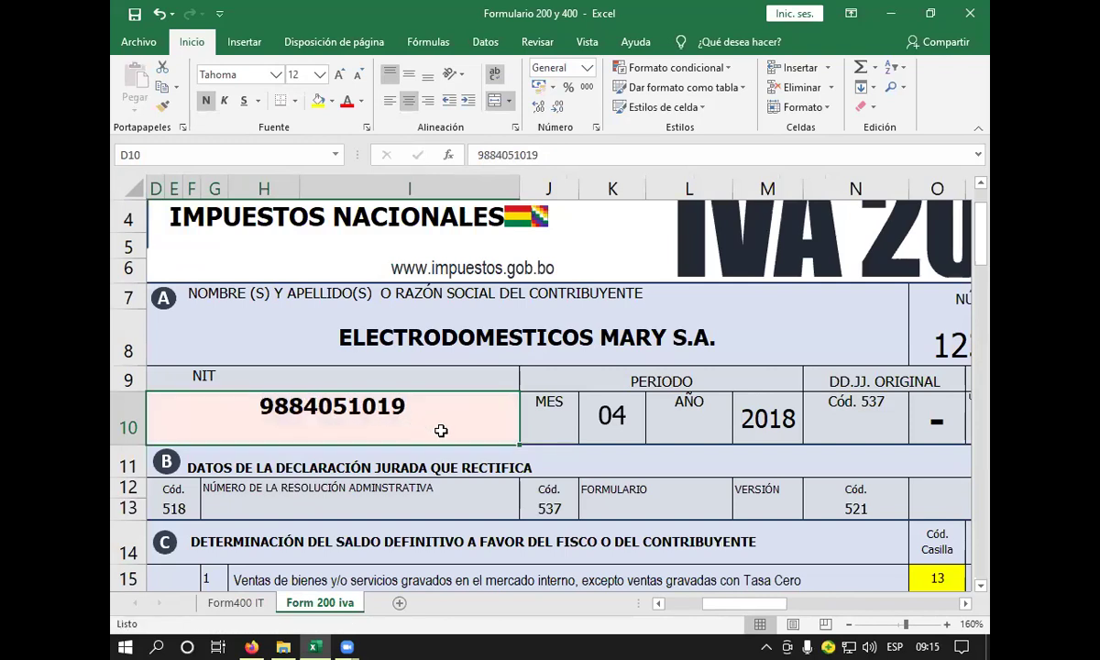
pyautogui.click(332, 101)
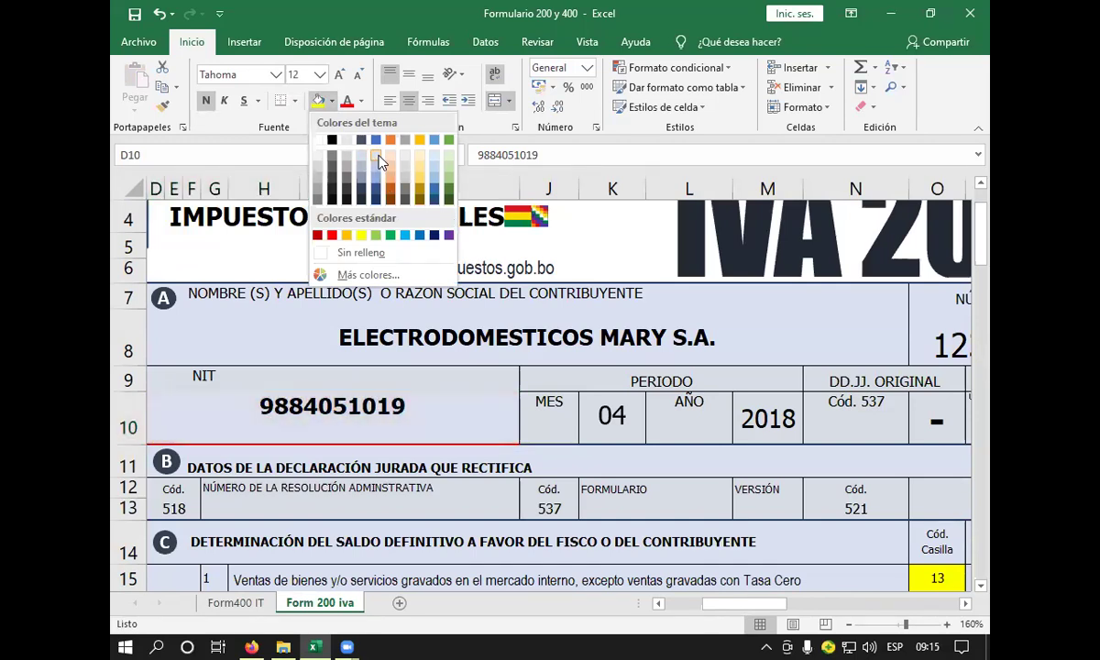
pyautogui.click(358, 151)
pyautogui.click(561, 417)
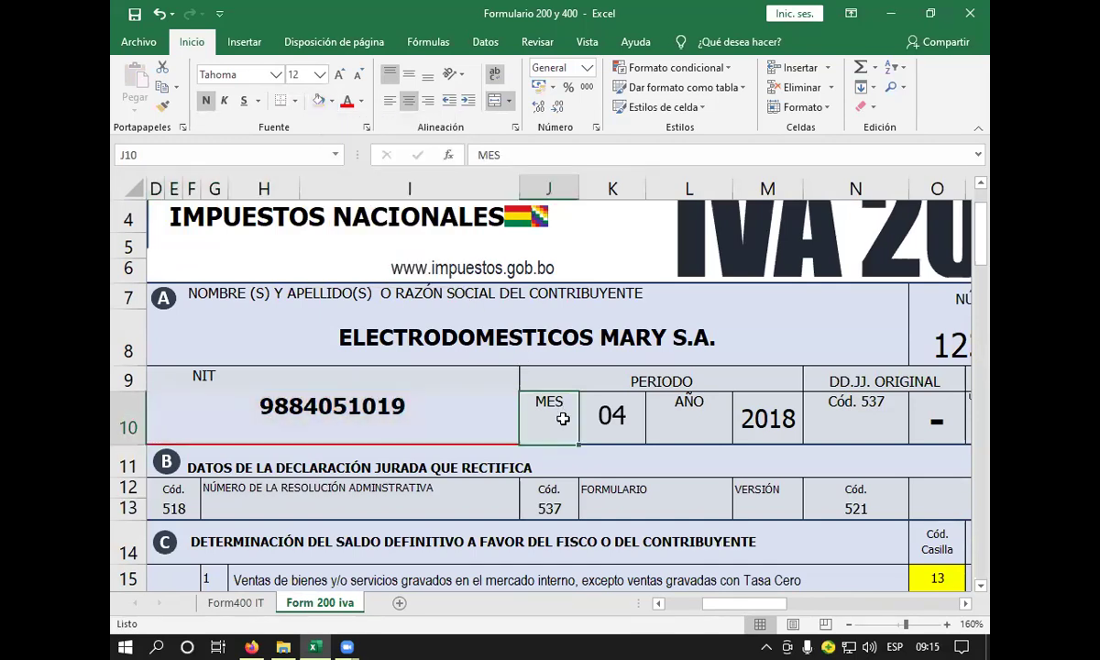
# - Set the declaration period to month 09 and year 2021
pyautogui.click(634, 430)
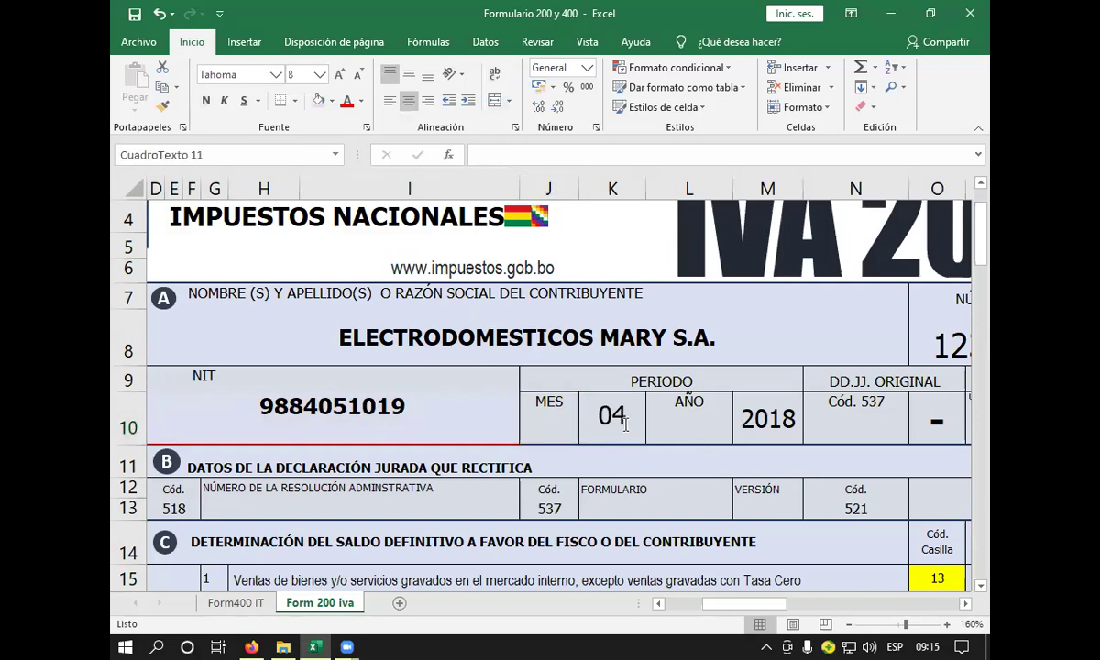
pyautogui.press('BackSpace')
pyautogui.write('9')
pyautogui.click(775, 418)
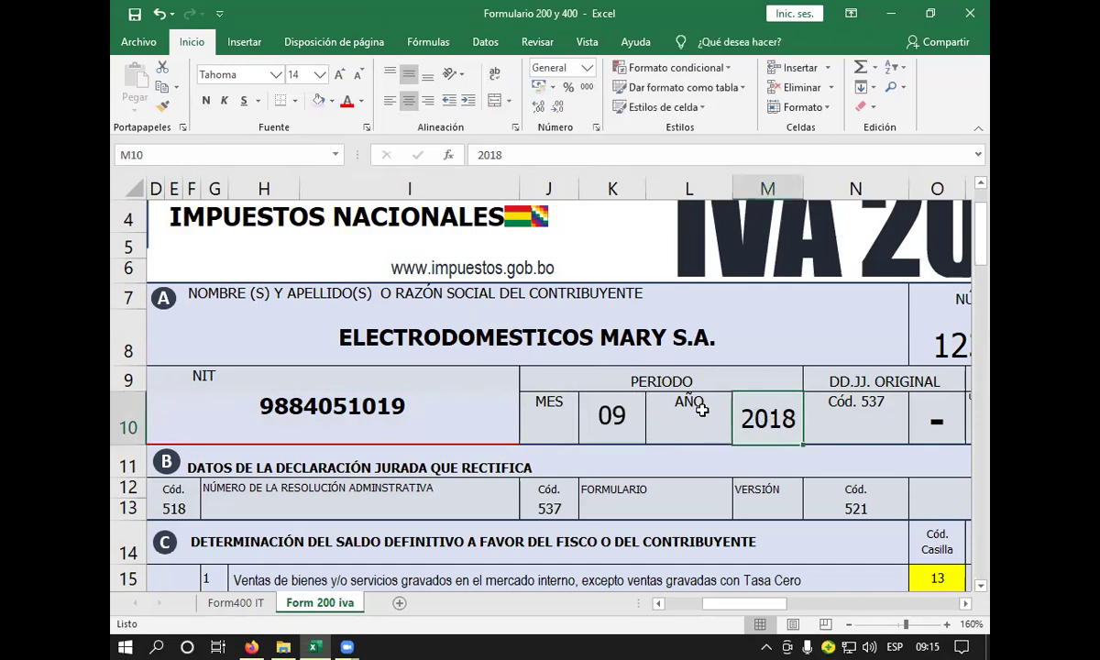
pyautogui.write('2021')
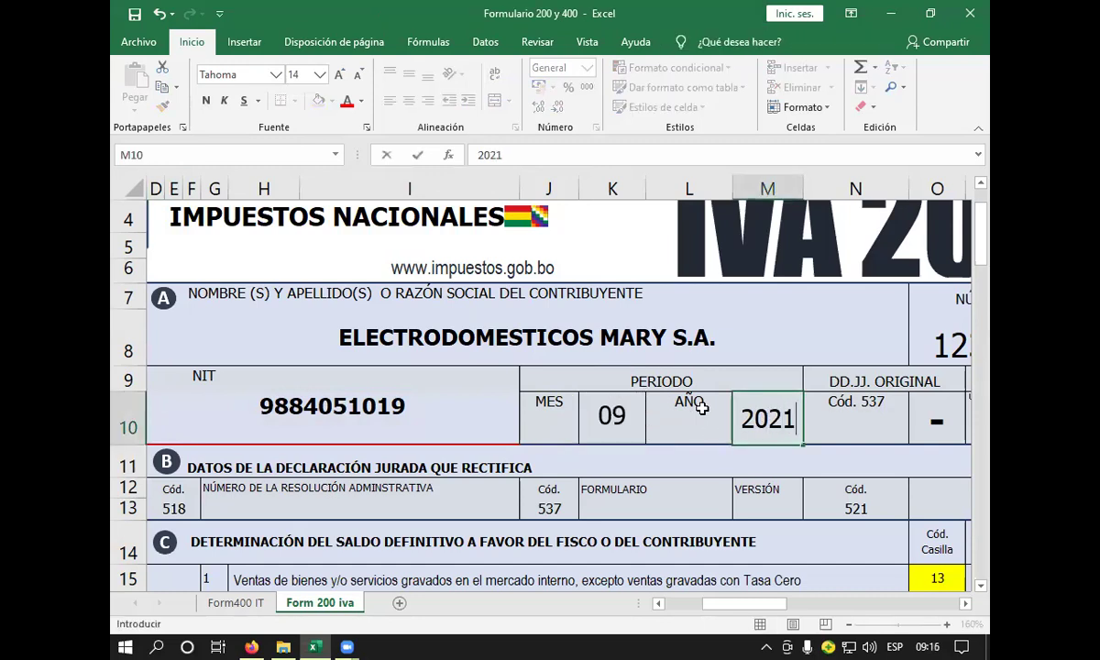
pyautogui.press('Return')
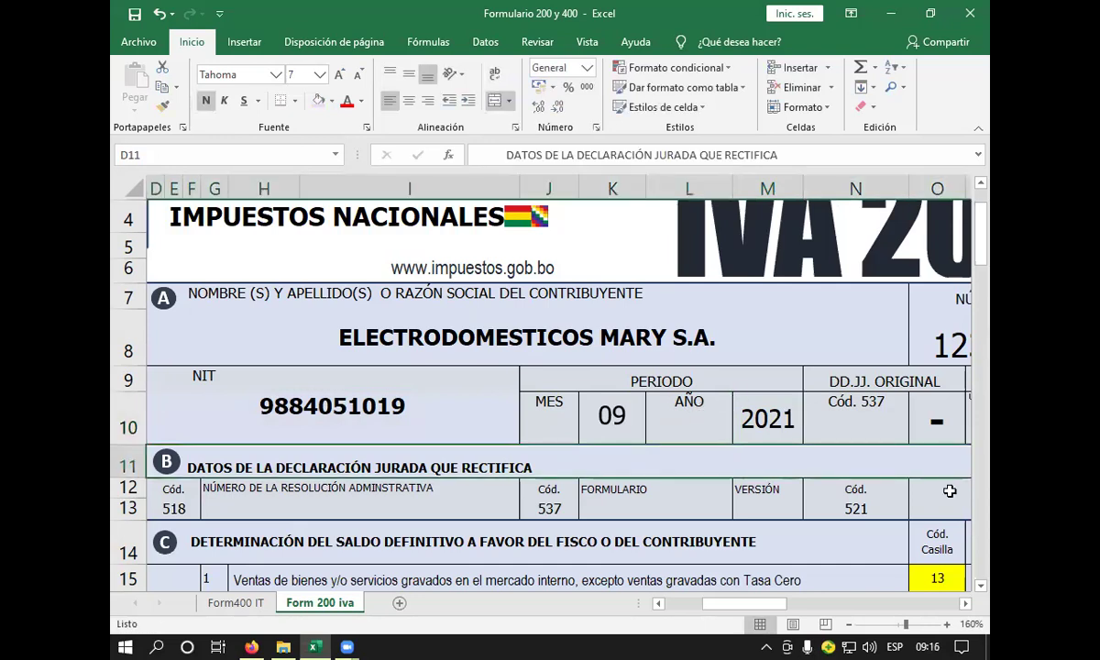
# - Mark the DD.JJ. Original box O10 with an X
pyautogui.click(966, 603)
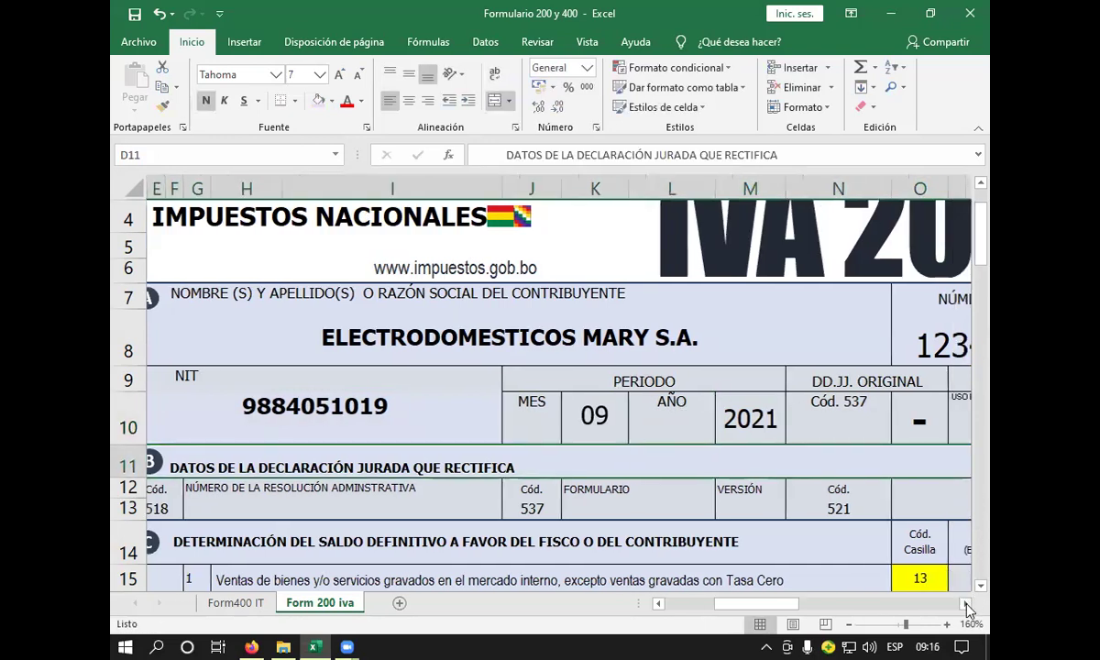
pyautogui.click(966, 603)
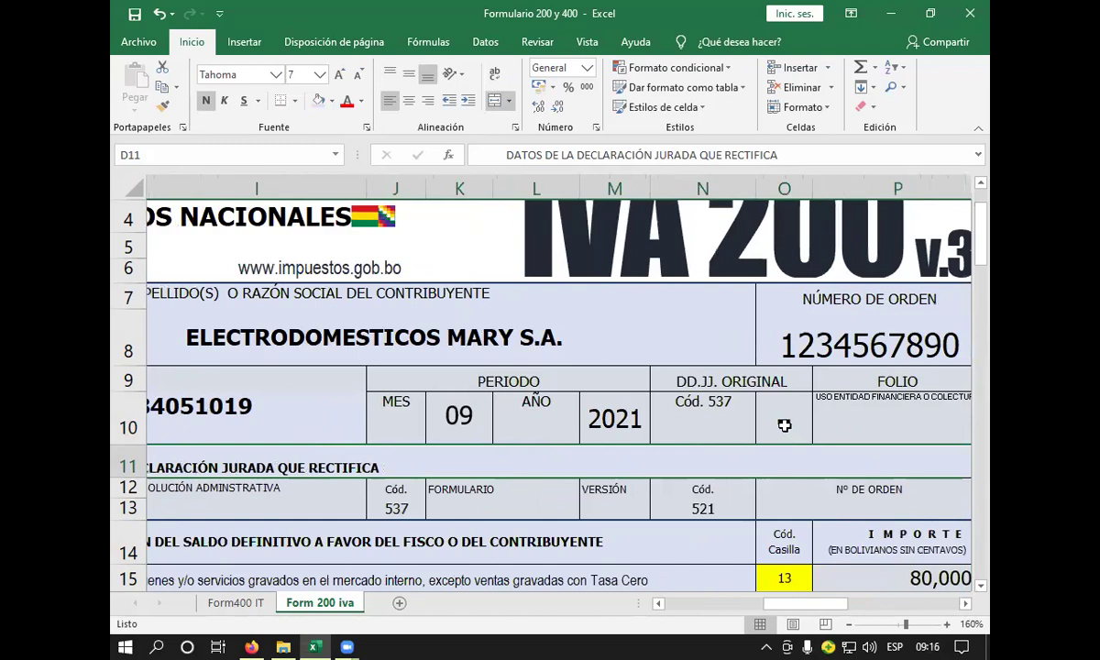
pyautogui.click(783, 427)
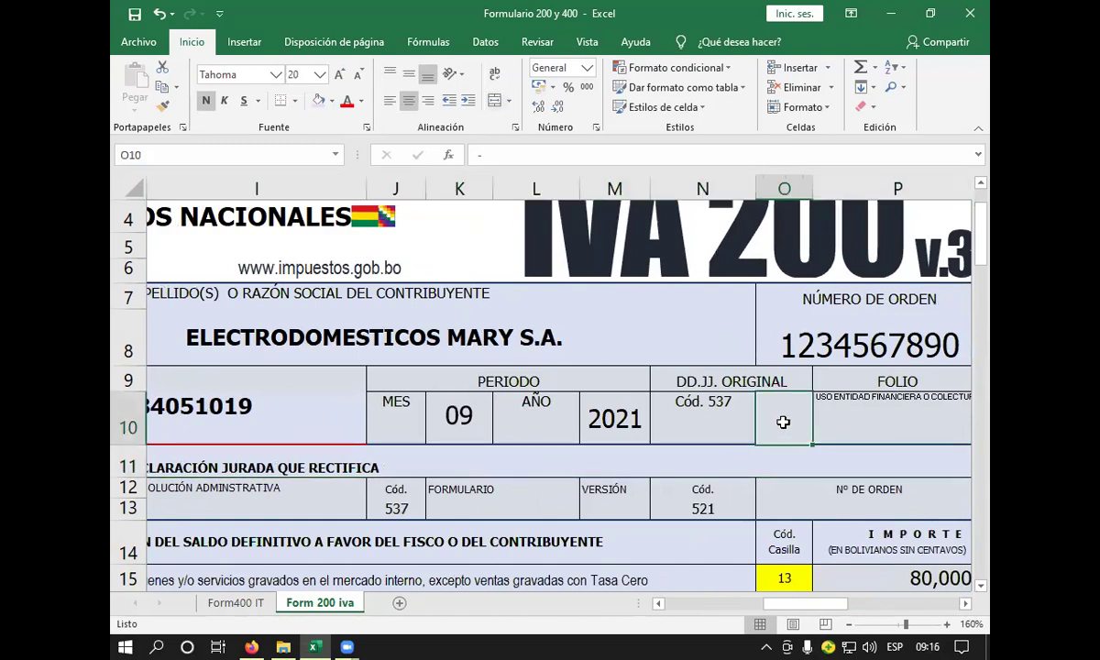
pyautogui.write('X')
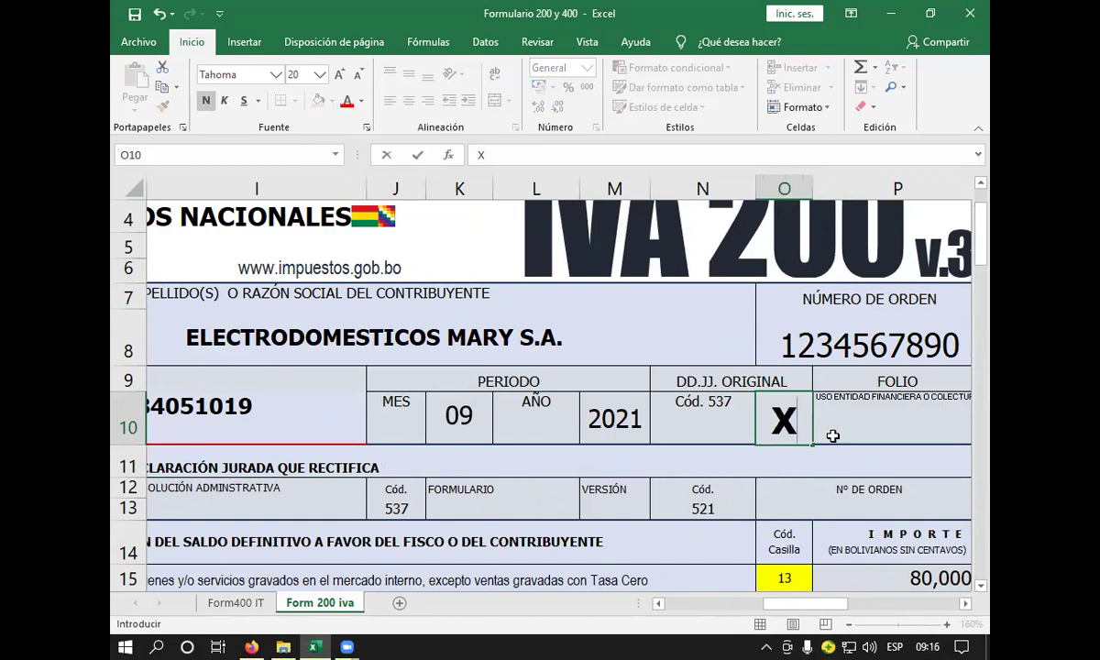
pyautogui.hscroll(3, 920, 612)
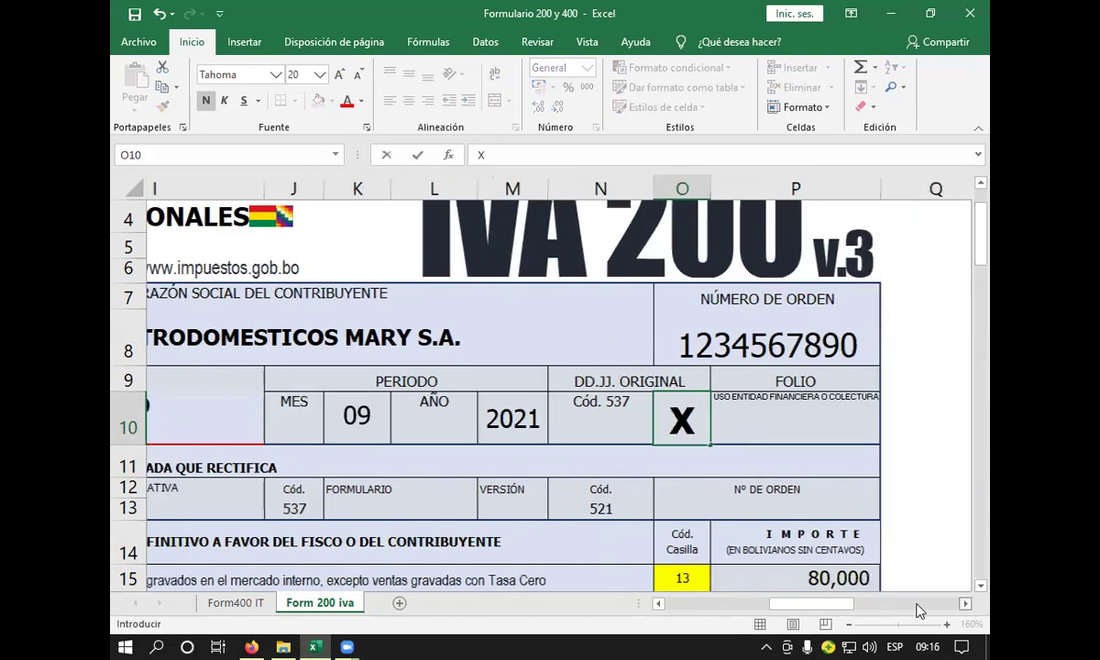
# - Bring the Importe column into view, showing sales of 80,000 and 15,000 and débito fiscal 10,516
pyautogui.click(660, 603)
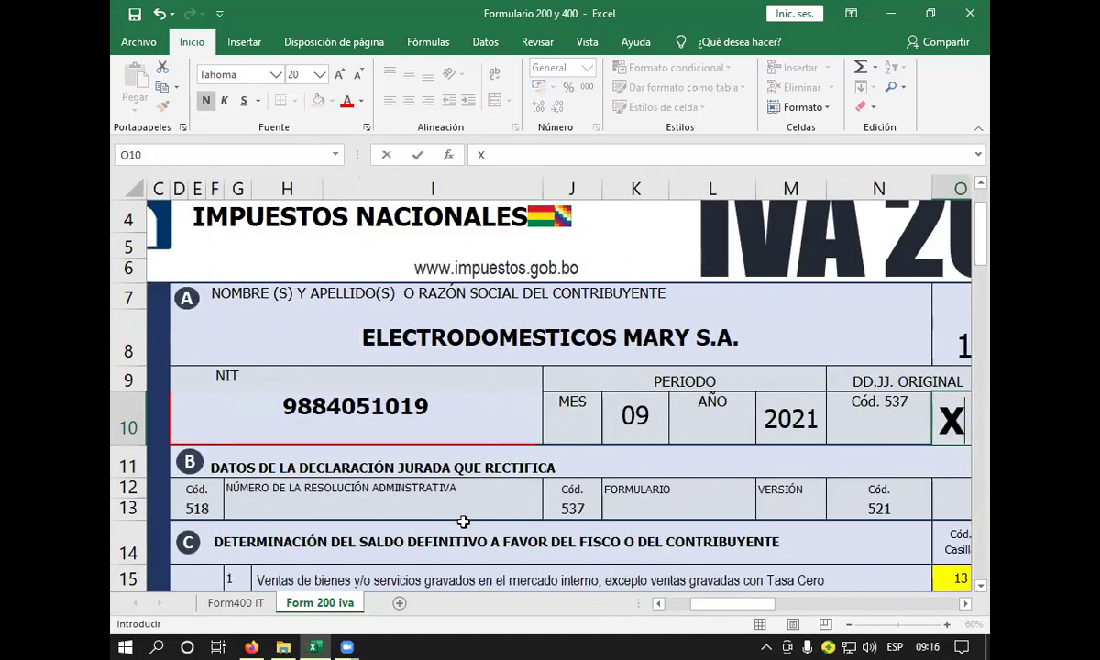
pyautogui.click(463, 515)
pyautogui.scroll(-1, 706, 508)
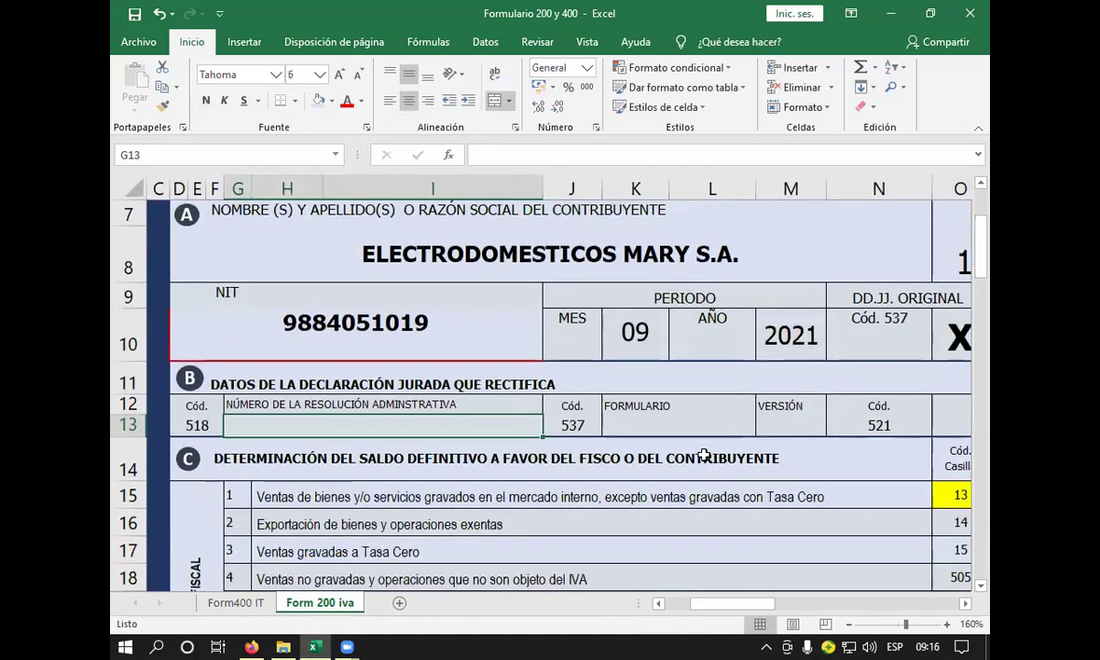
pyautogui.scroll(-1, 703, 456)
pyautogui.click(363, 381)
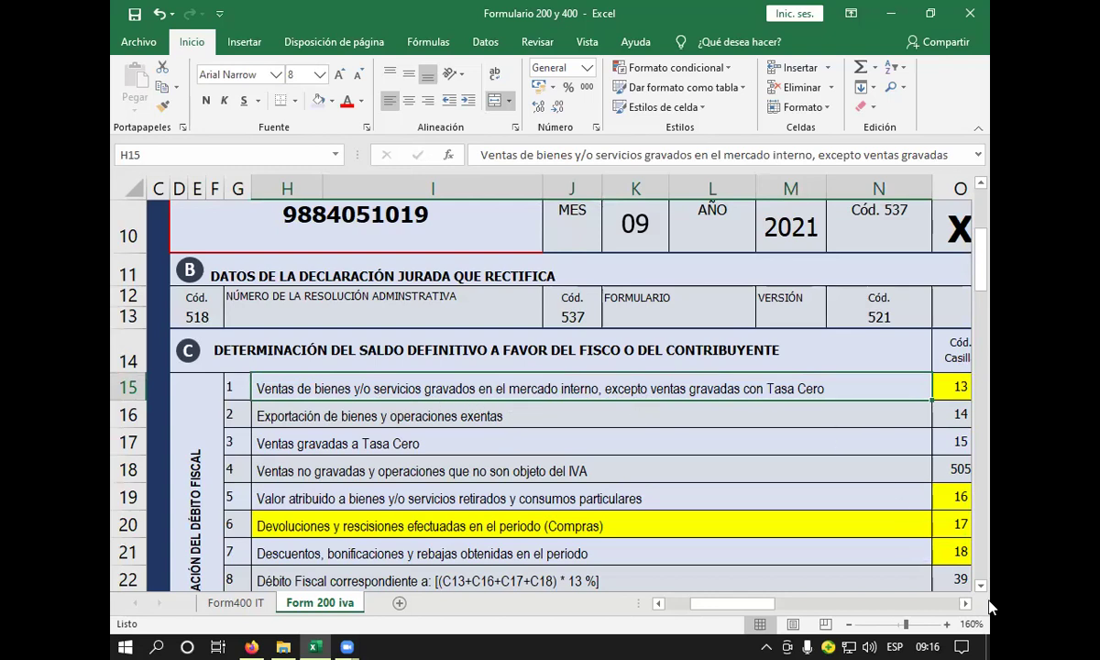
pyautogui.click(965, 604)
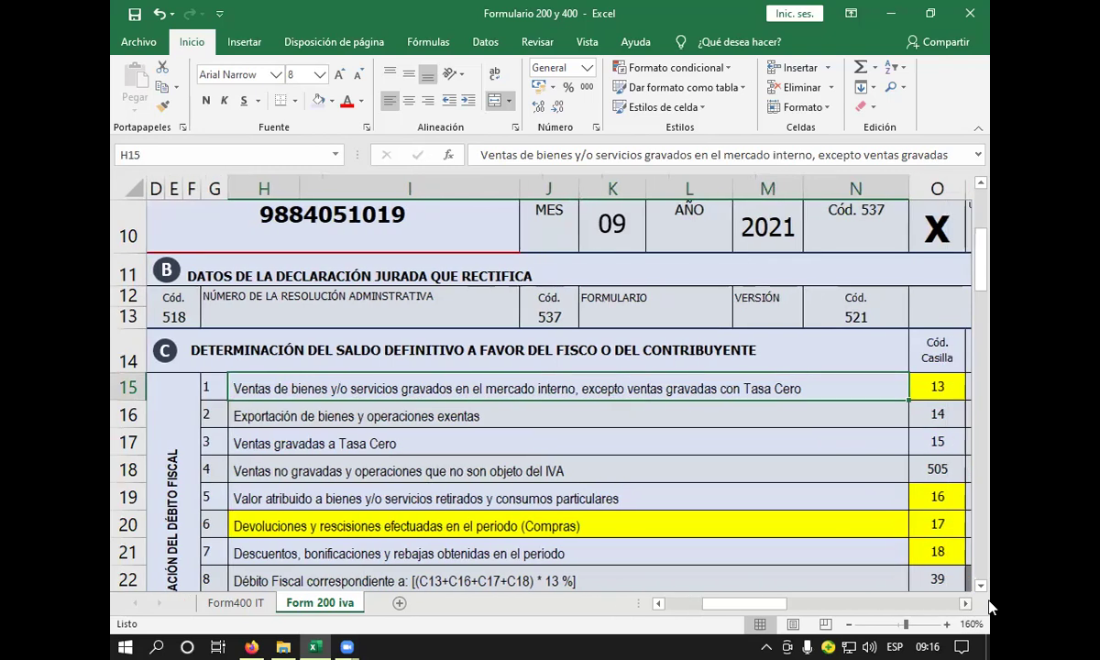
pyautogui.click(965, 604)
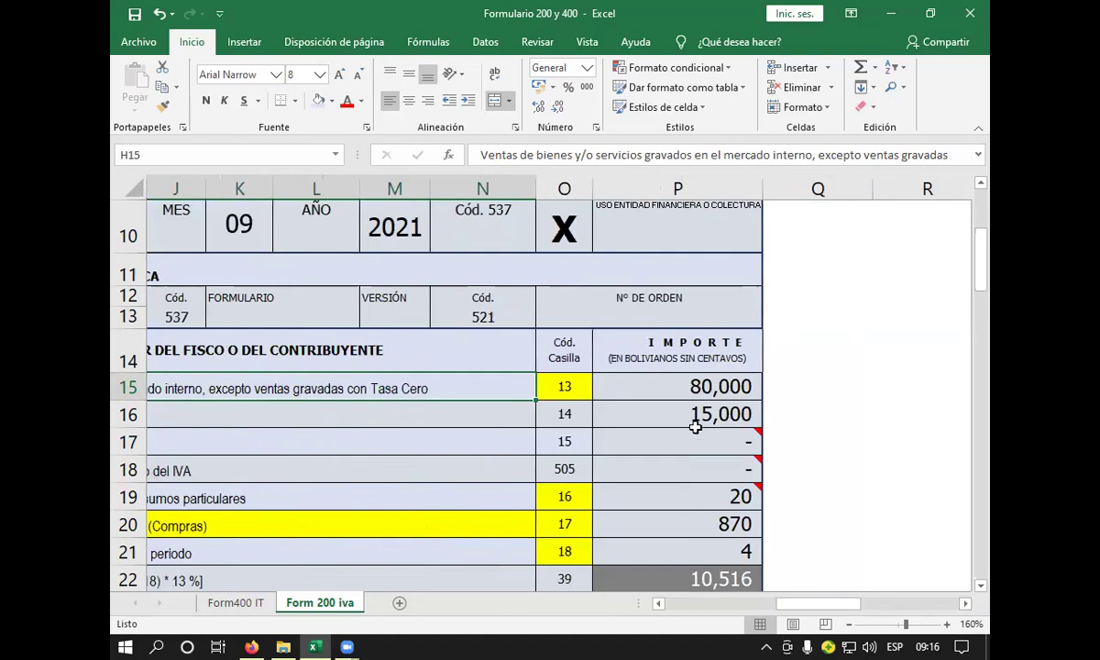
pyautogui.keyDown('ctrl'); pyautogui.scroll(-3, 695, 427); pyautogui.keyUp('ctrl')
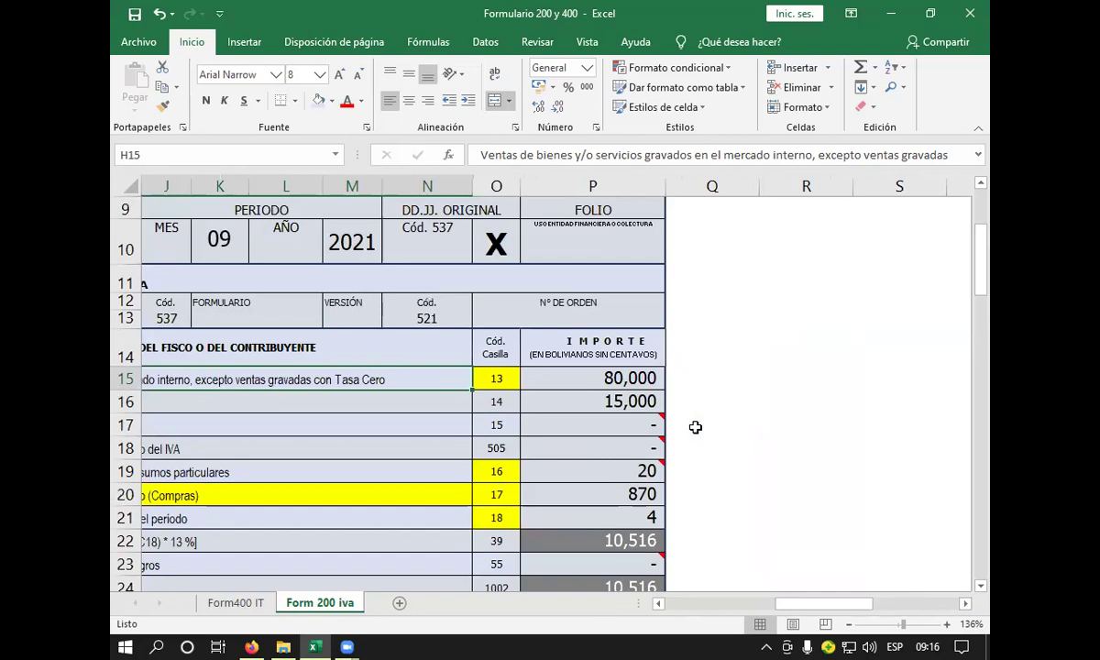
pyautogui.scroll(-3, 695, 427)
pyautogui.keyDown('ctrl'); pyautogui.scroll(3, 695, 427); pyautogui.keyUp('ctrl')
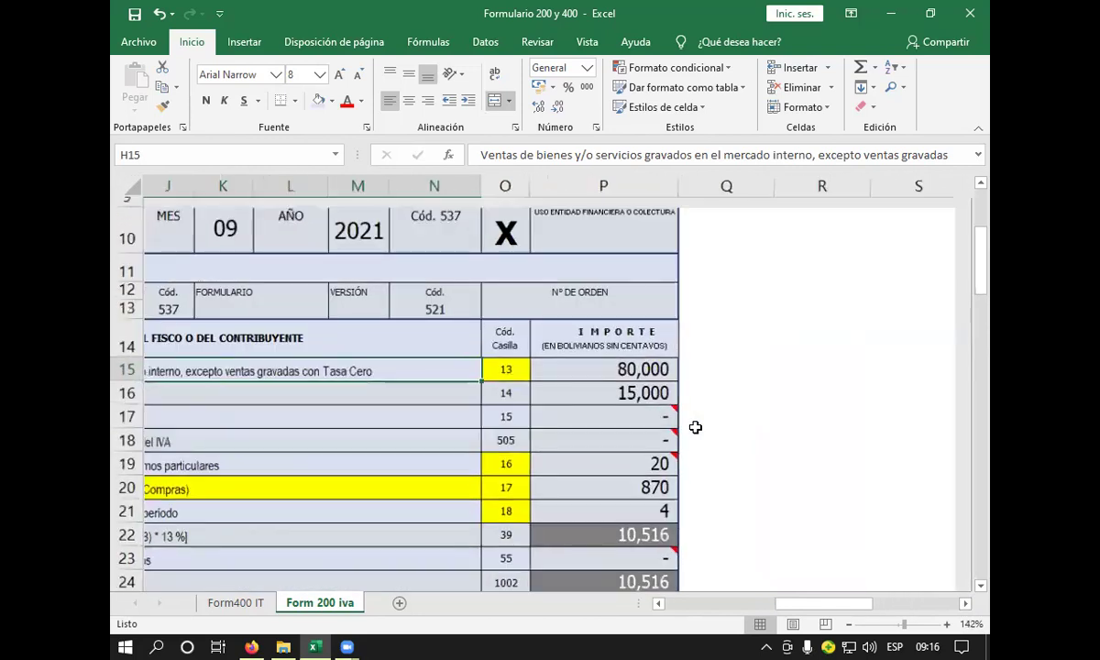
# - Enter 482502 as the box 13 sales amount in P15, raising débito fiscal to 62,841
pyautogui.click(635, 363)
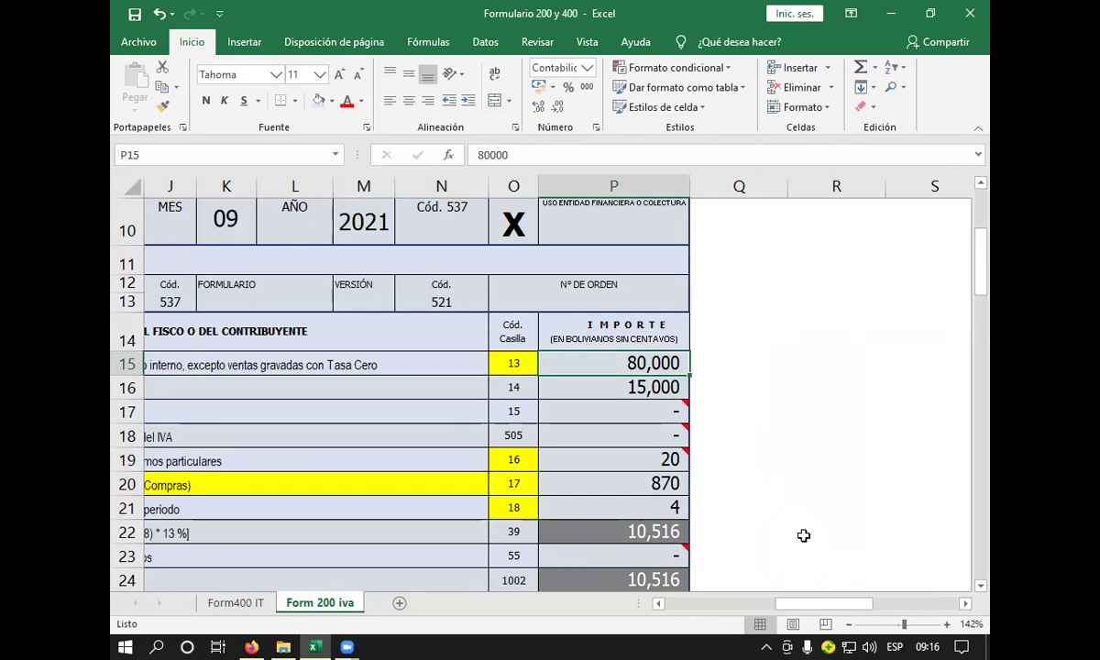
pyautogui.write('48')
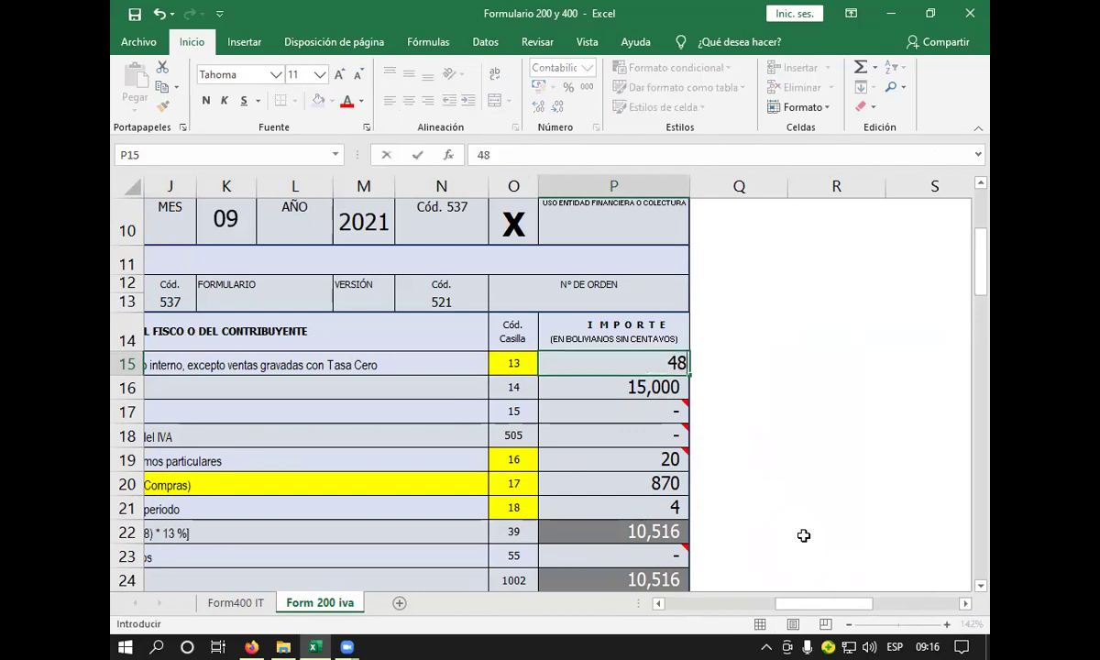
pyautogui.write('2502')
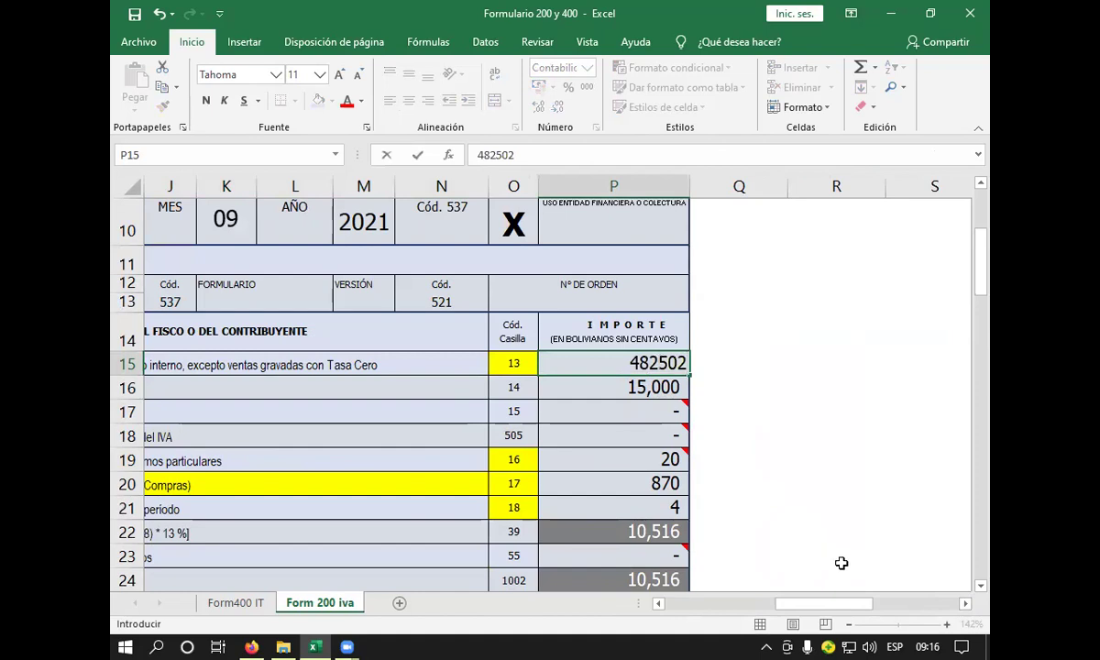
pyautogui.press('Return')
pyautogui.press('Return')
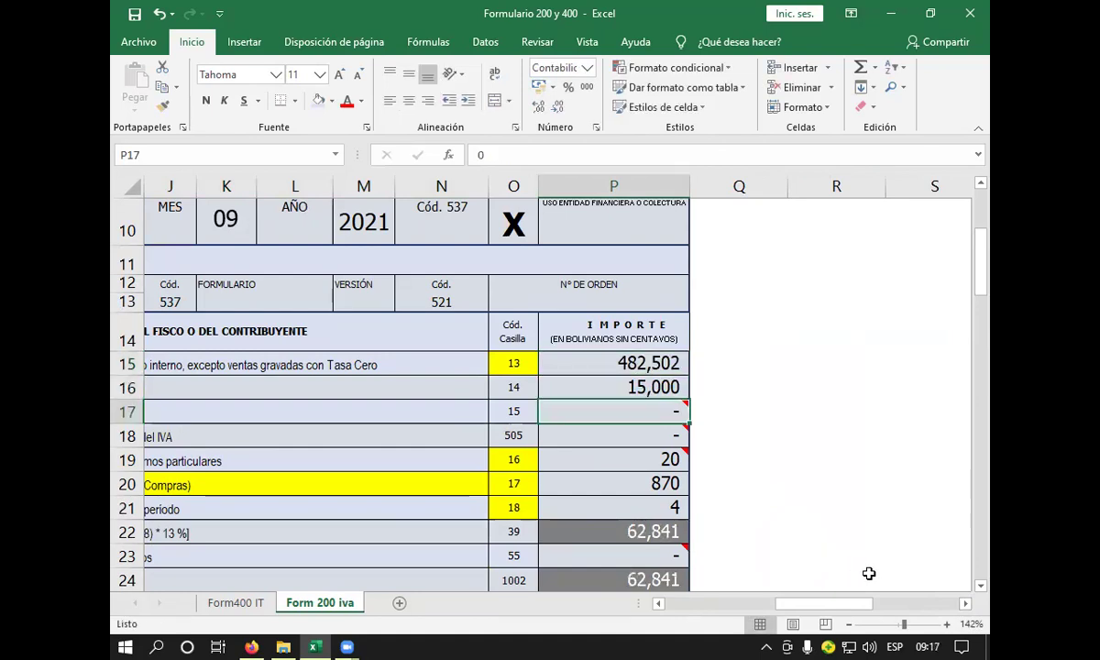
pyautogui.click(613, 388)
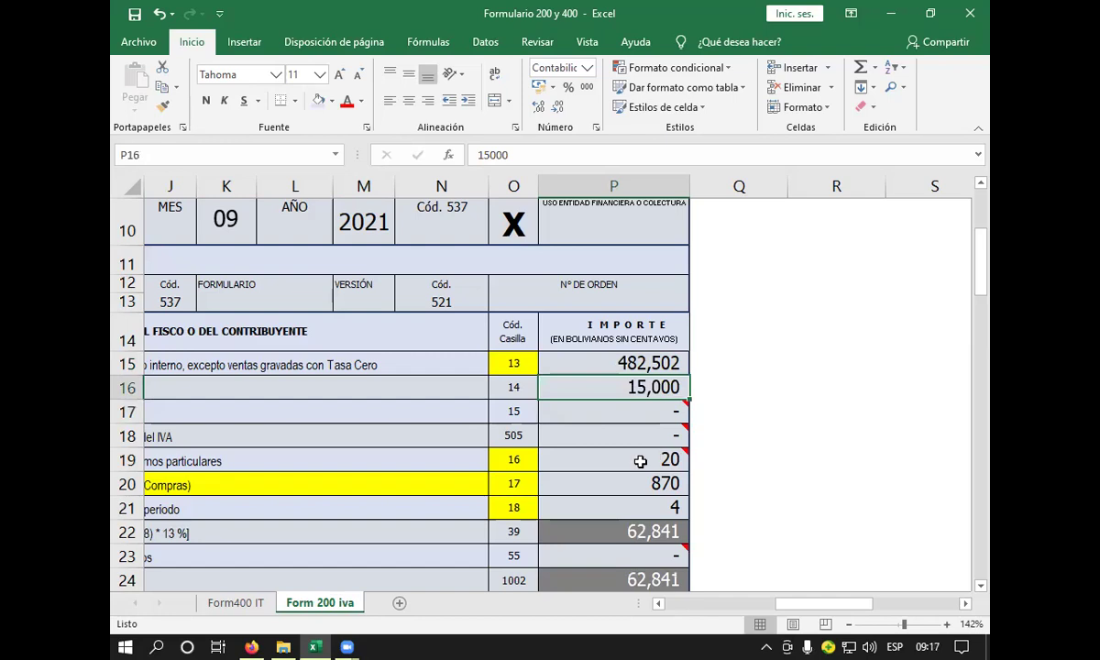
pyautogui.click(658, 604)
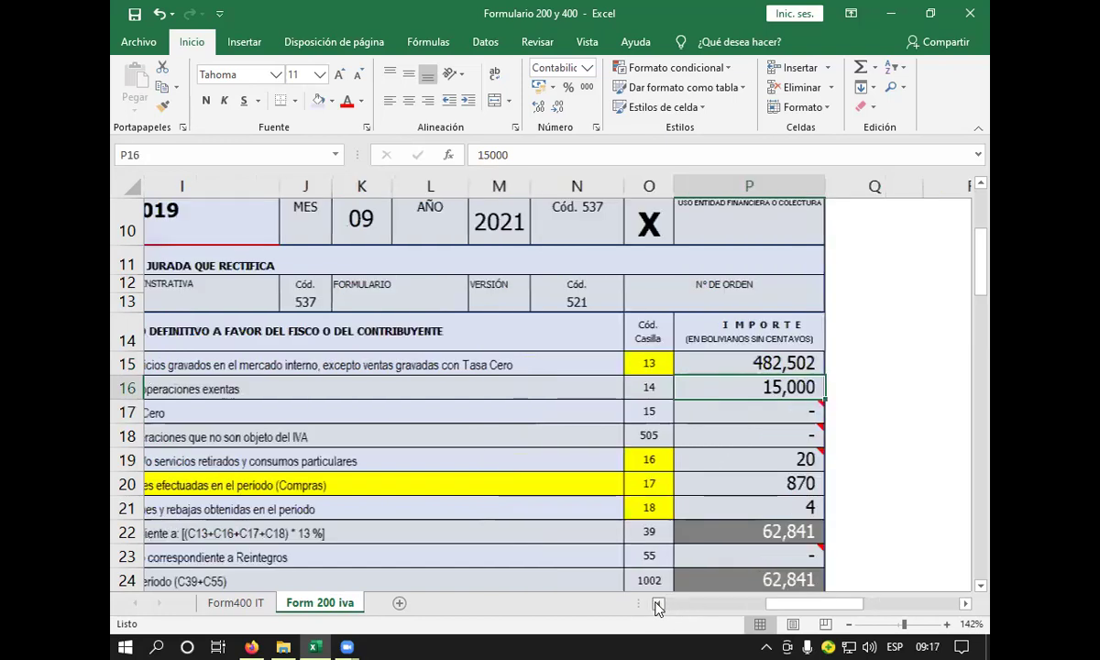
pyautogui.click(659, 604)
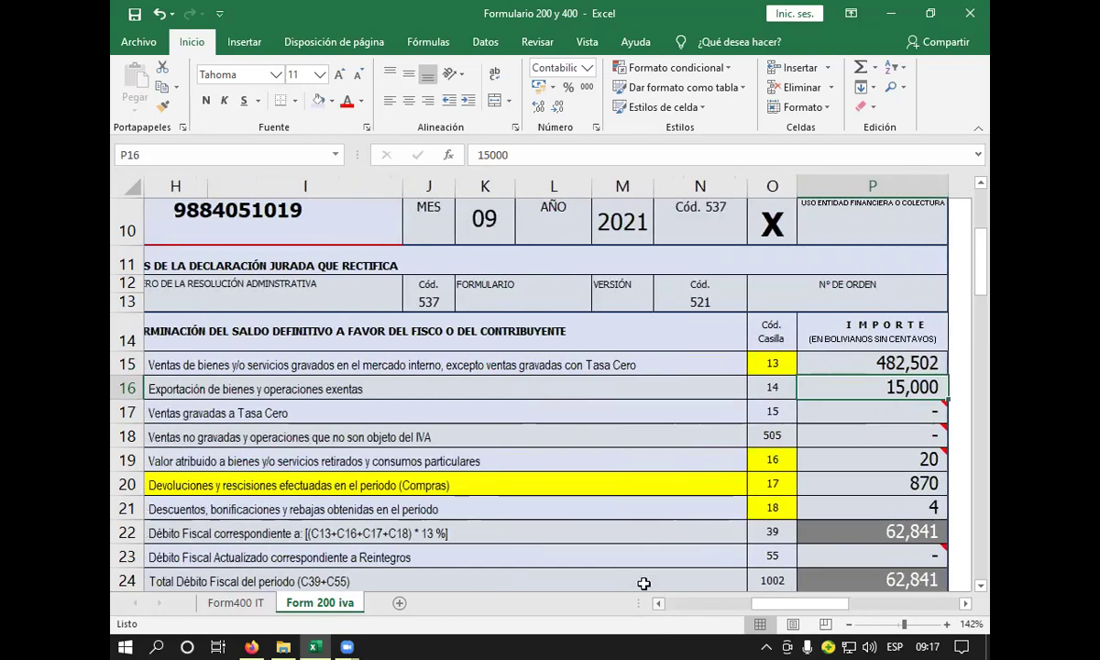
# - Clear the 15,000 export amount from box 14 in P16
pyautogui.click(320, 387)
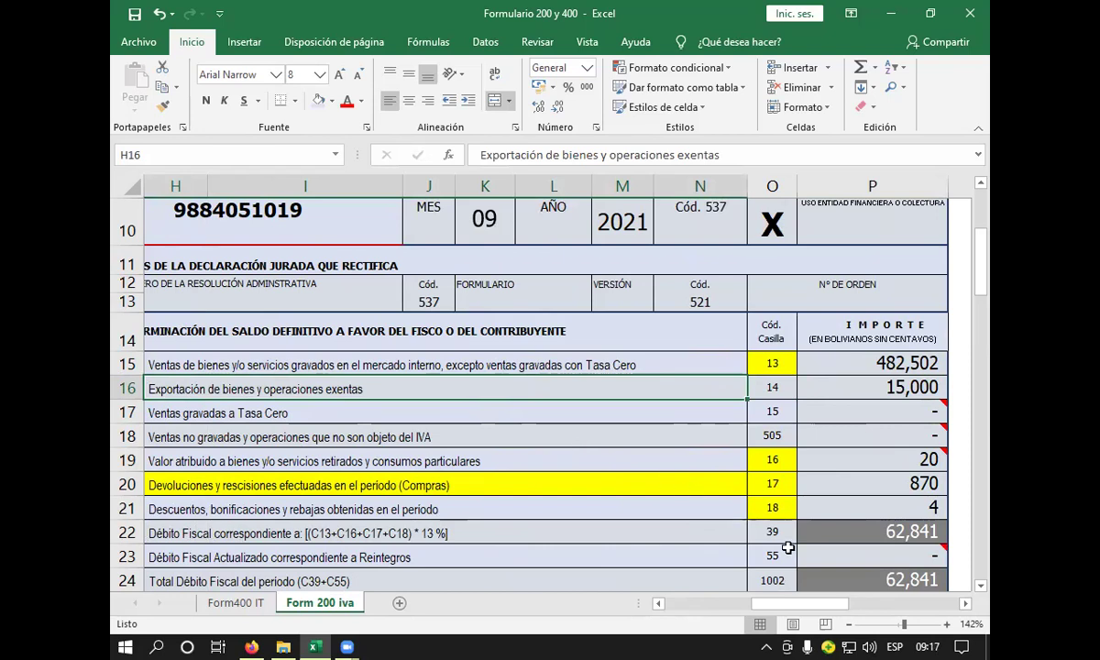
pyautogui.moveTo(809, 558)
pyautogui.click(708, 413)
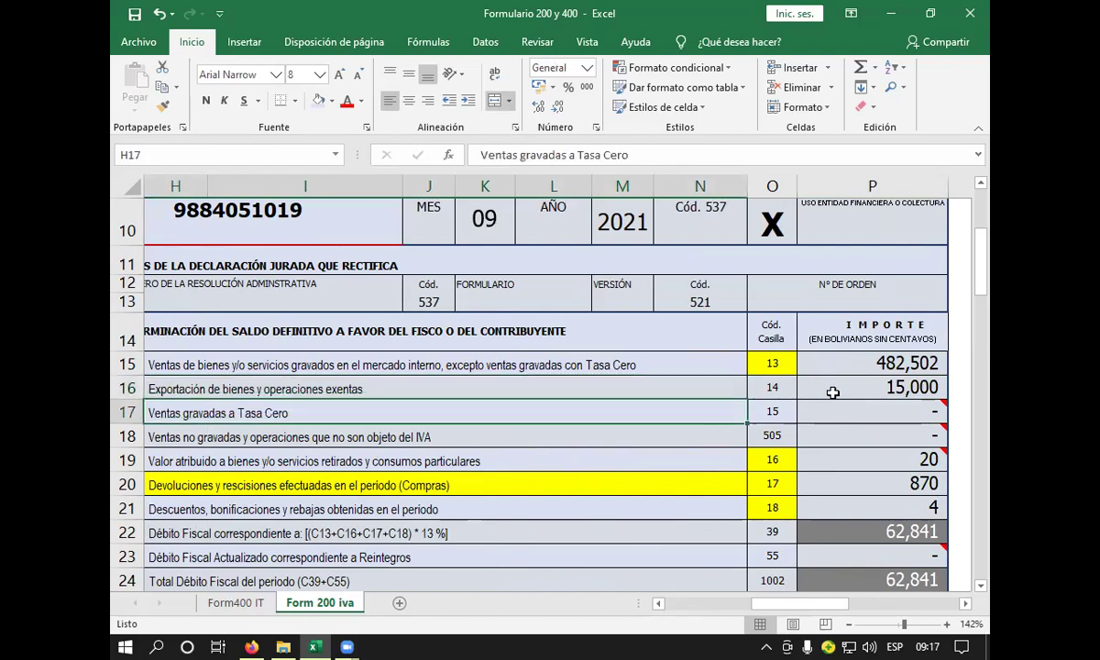
pyautogui.click(805, 383)
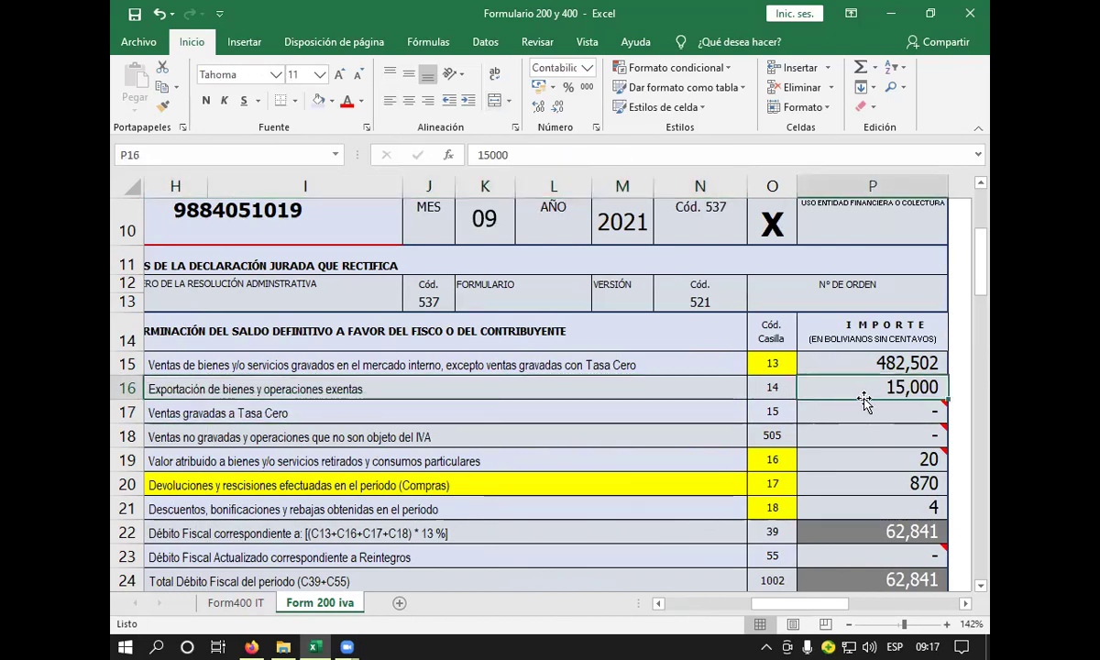
pyautogui.press('Delete')
pyautogui.click(838, 415)
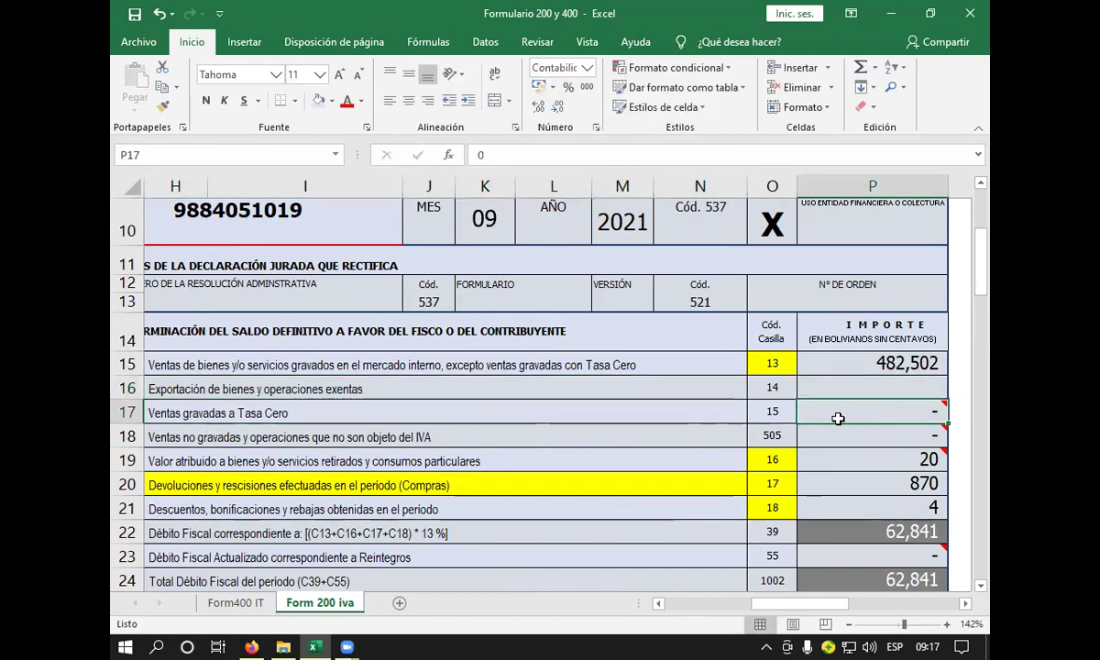
# - Clear the box 15 and box 505 amounts in P17 and P18, then check the box 15 note
pyautogui.click(563, 415)
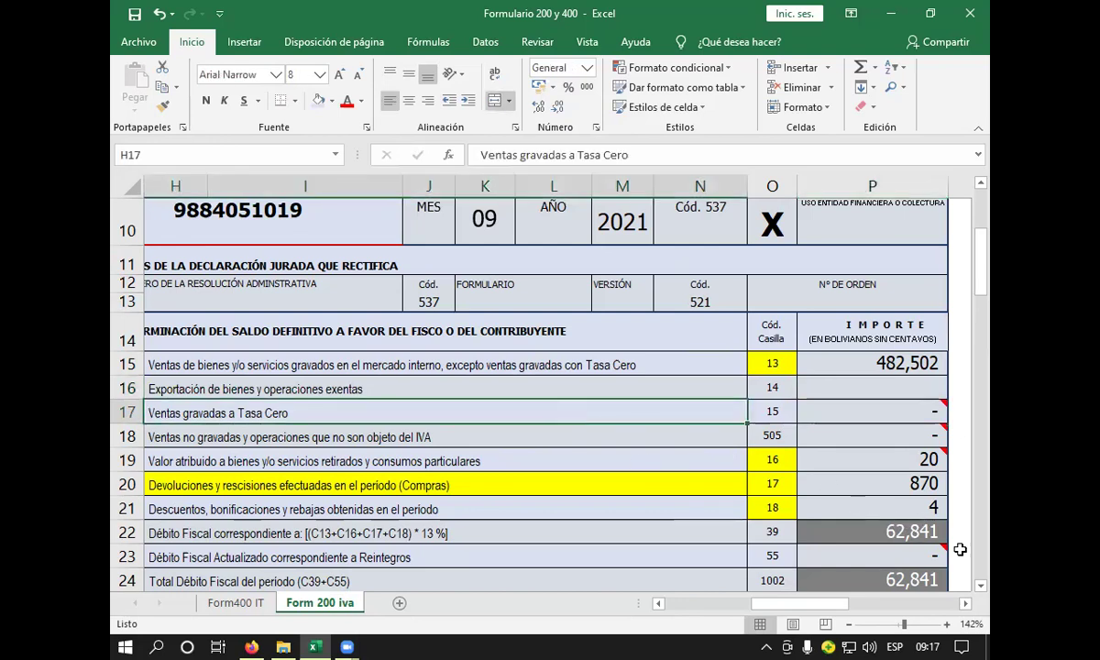
pyautogui.click(967, 605)
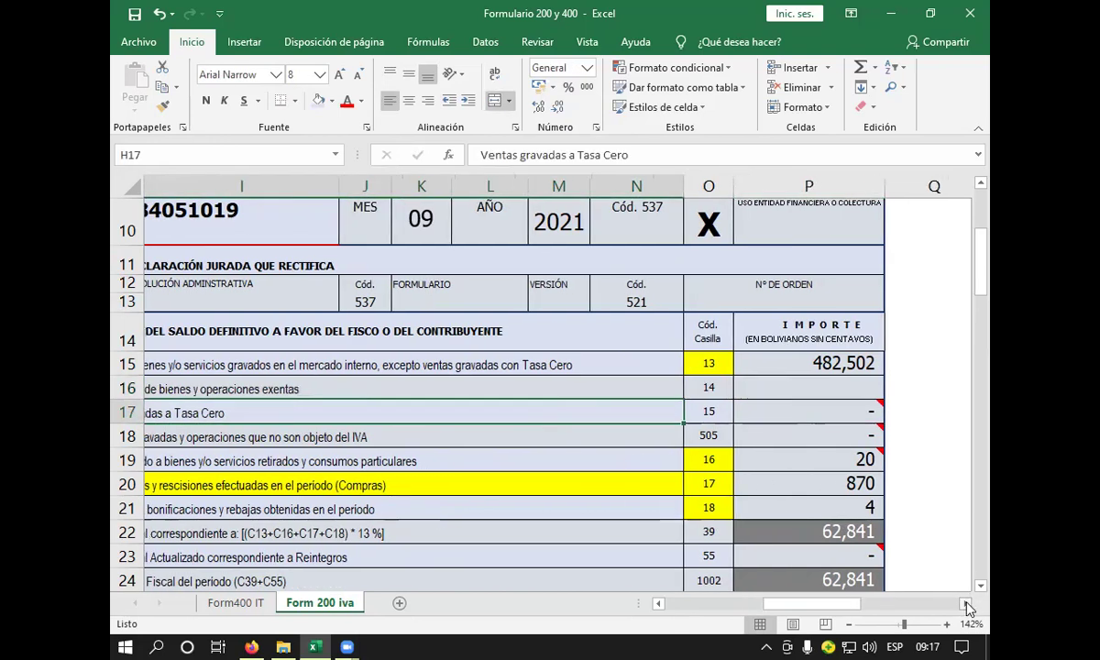
pyautogui.click(846, 418)
pyautogui.moveTo(835, 433)
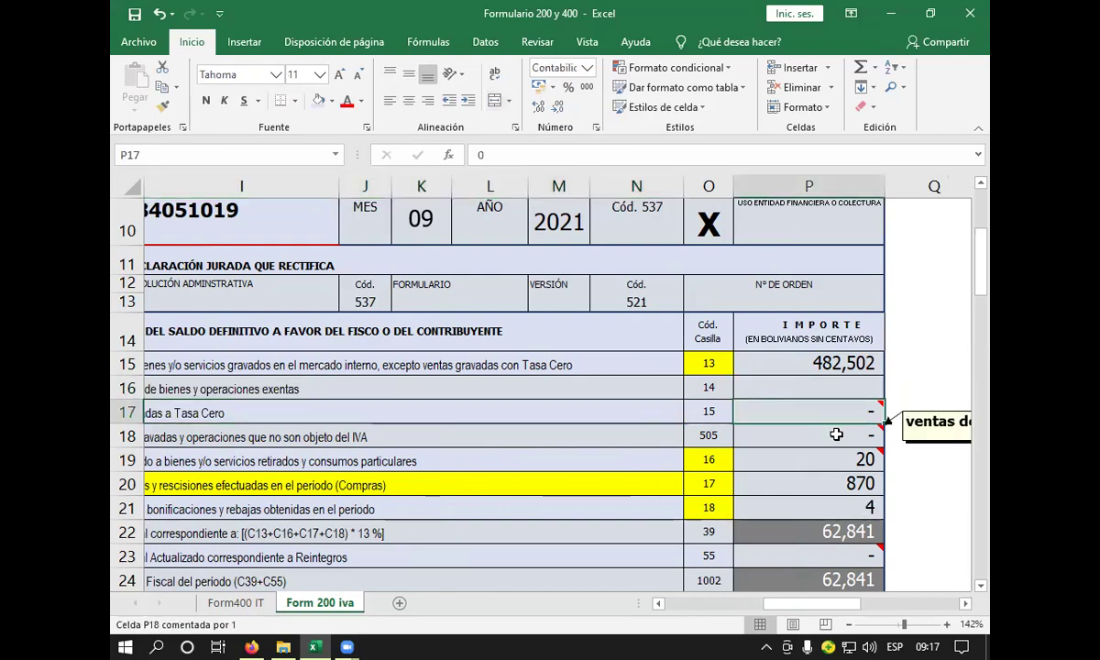
pyautogui.click(836, 435)
pyautogui.press('BackSpace')
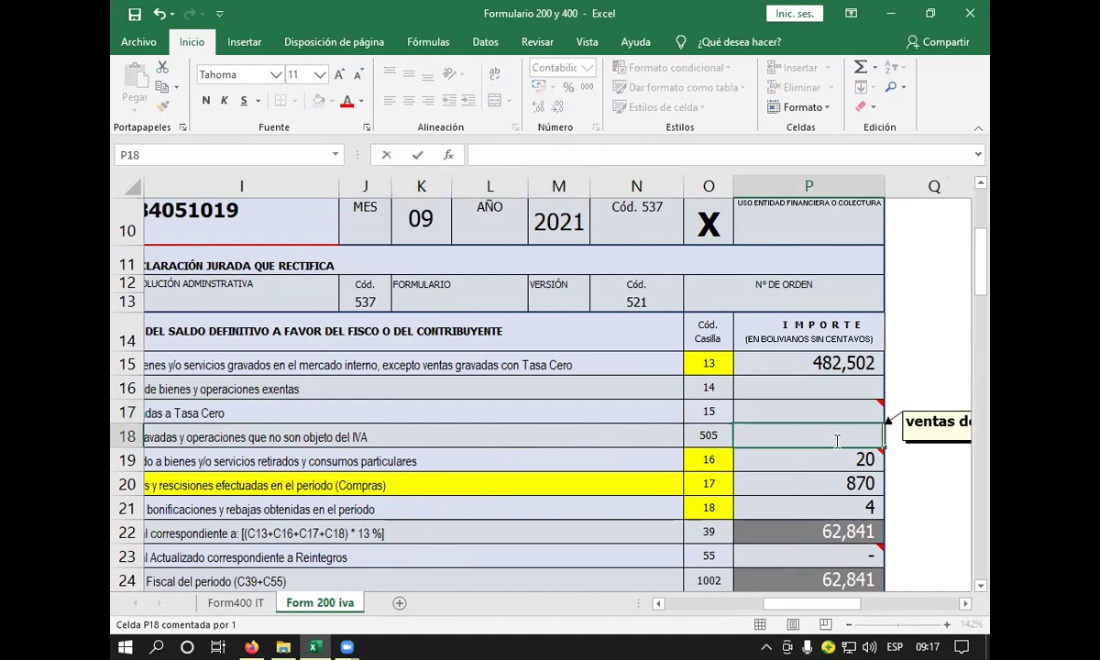
pyautogui.click(966, 604)
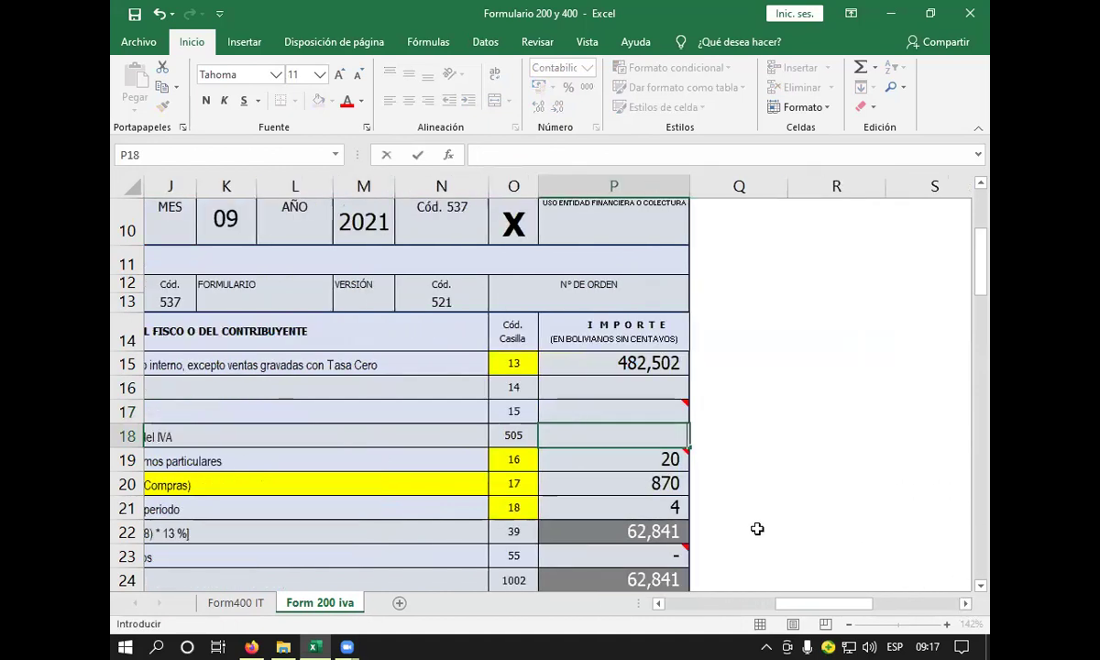
pyautogui.moveTo(633, 430)
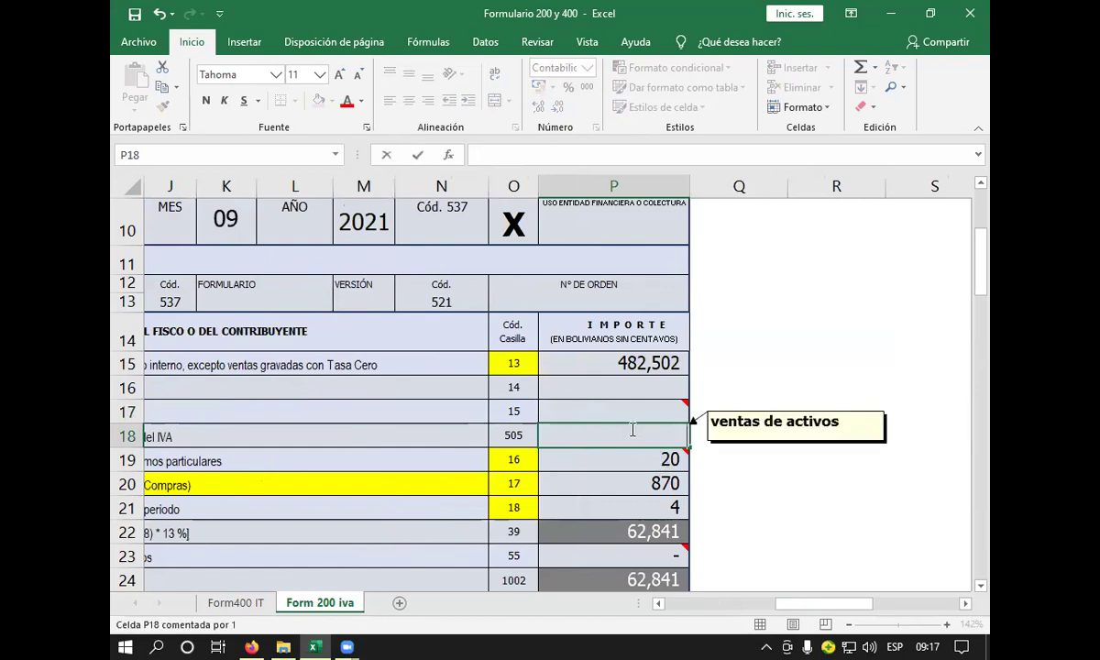
pyautogui.moveTo(645, 406)
pyautogui.click(678, 409)
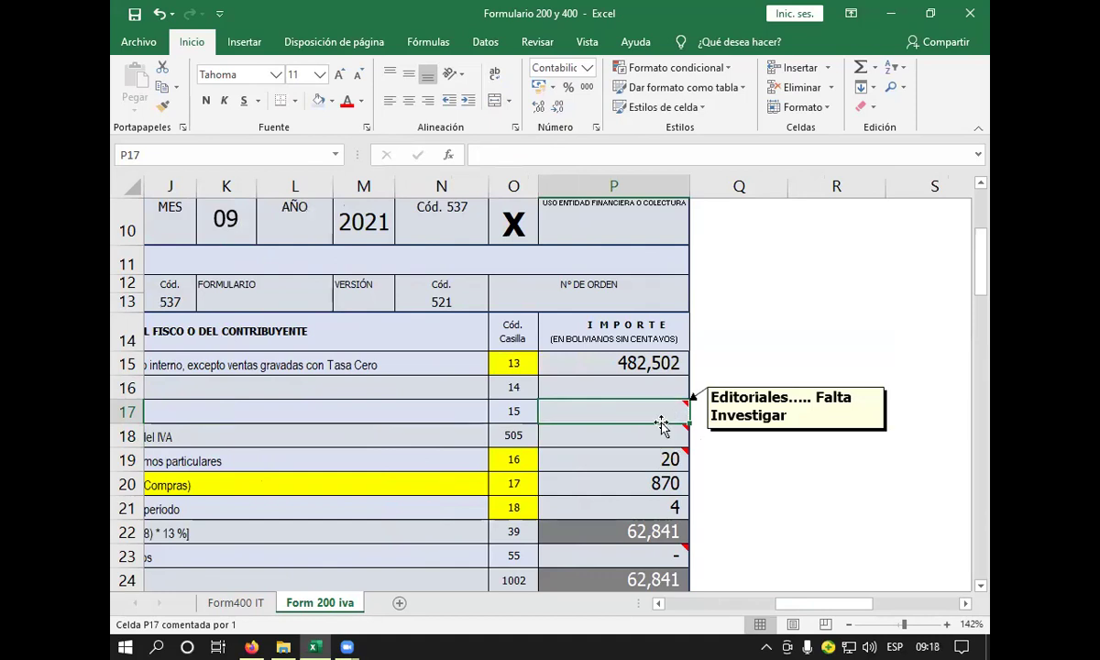
pyautogui.moveTo(660, 428)
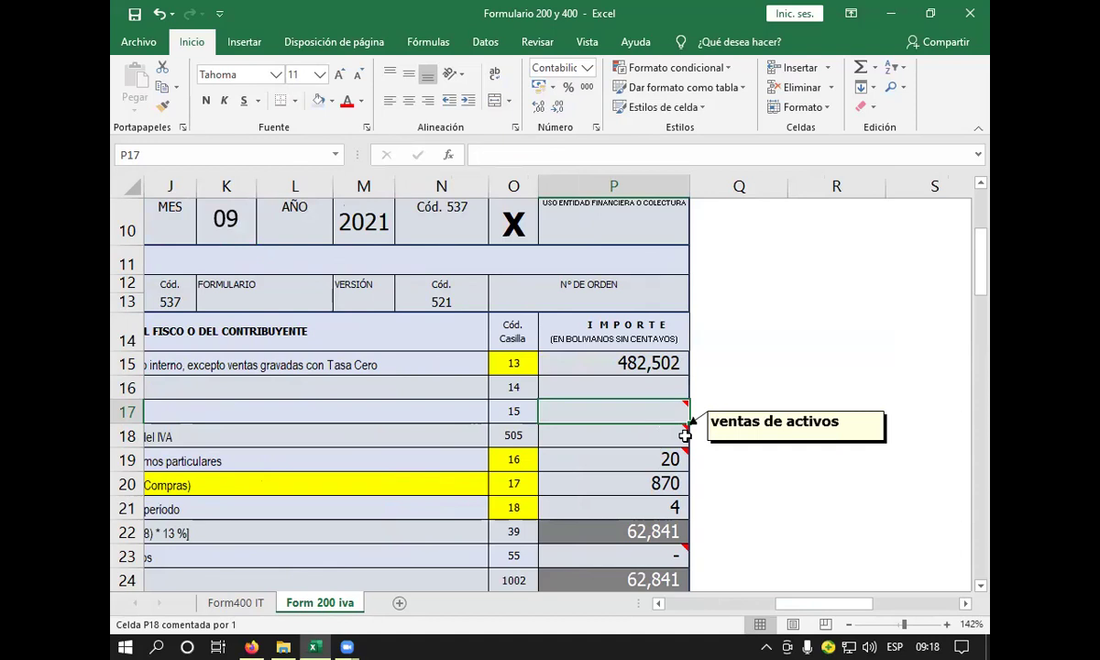
pyautogui.moveTo(644, 406)
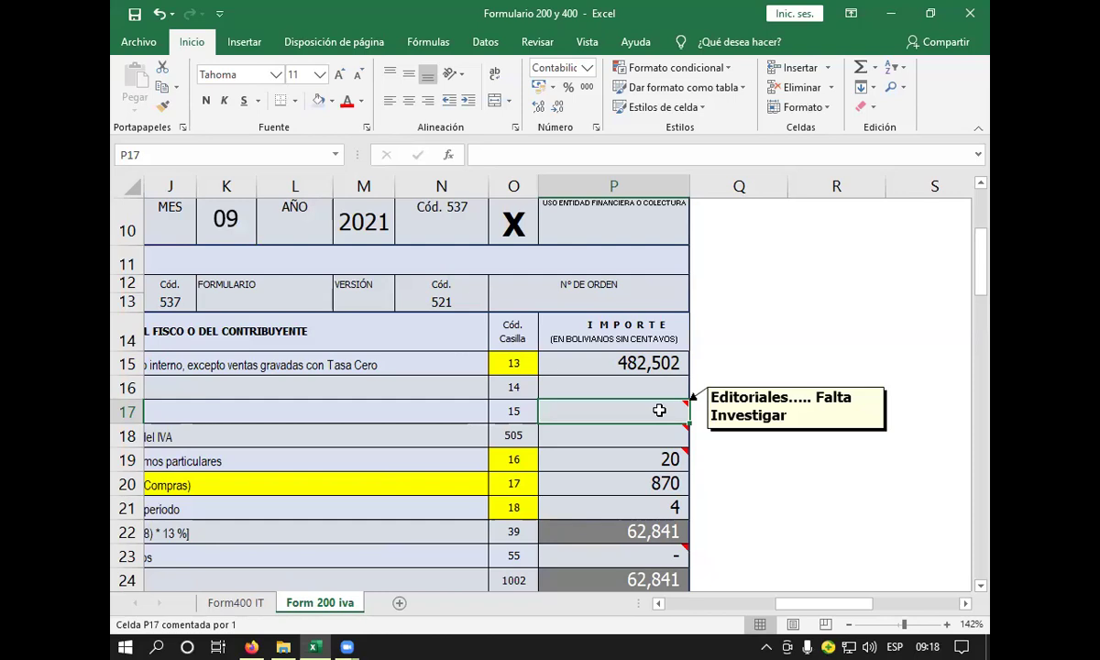
pyautogui.moveTo(645, 435)
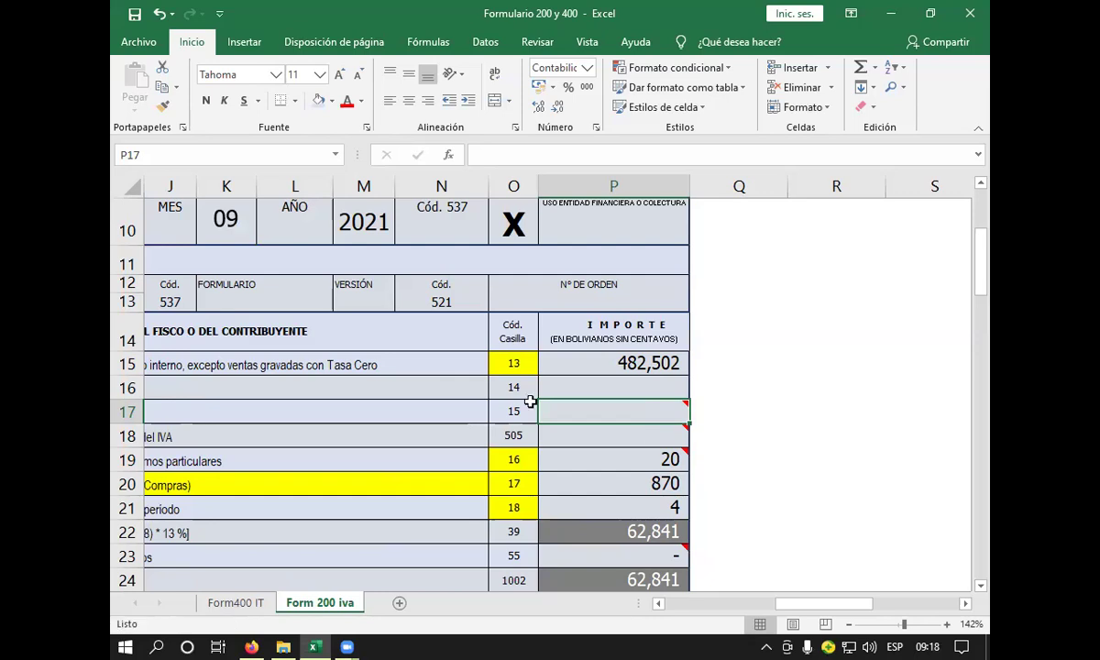
pyautogui.moveTo(597, 413)
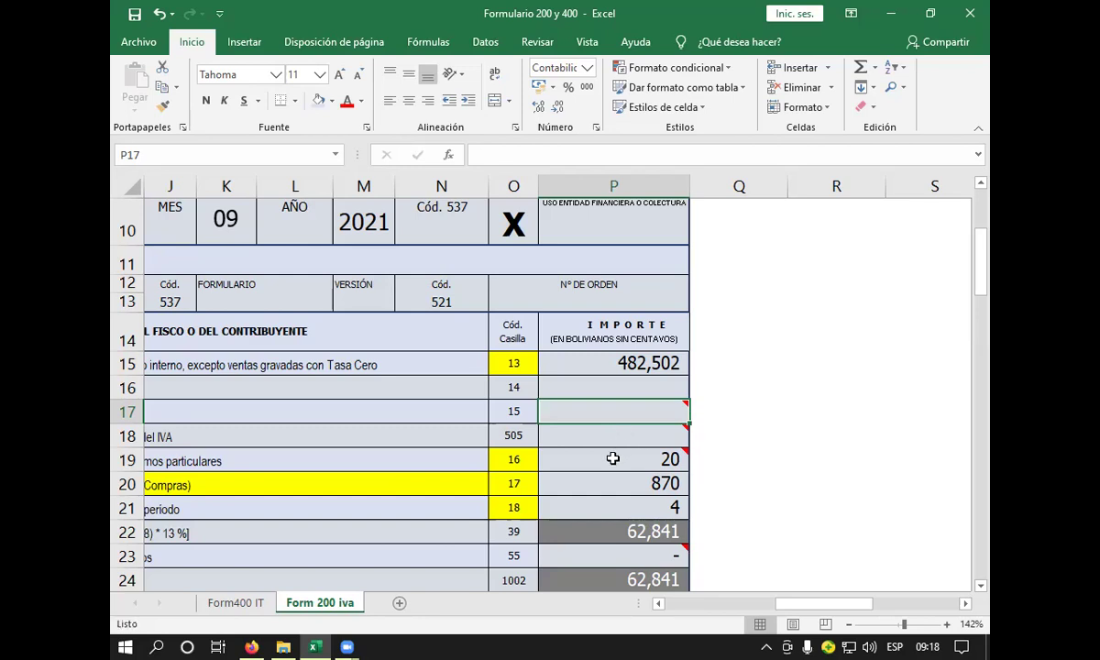
pyautogui.moveTo(613, 459)
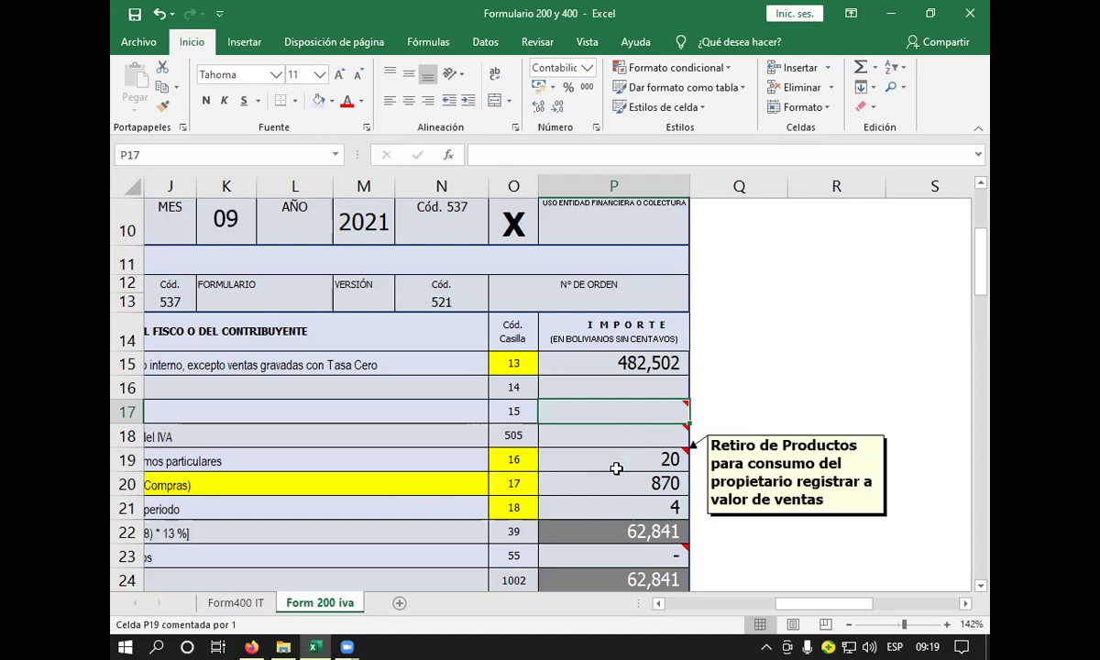
pyautogui.click(659, 603)
pyautogui.click(660, 604)
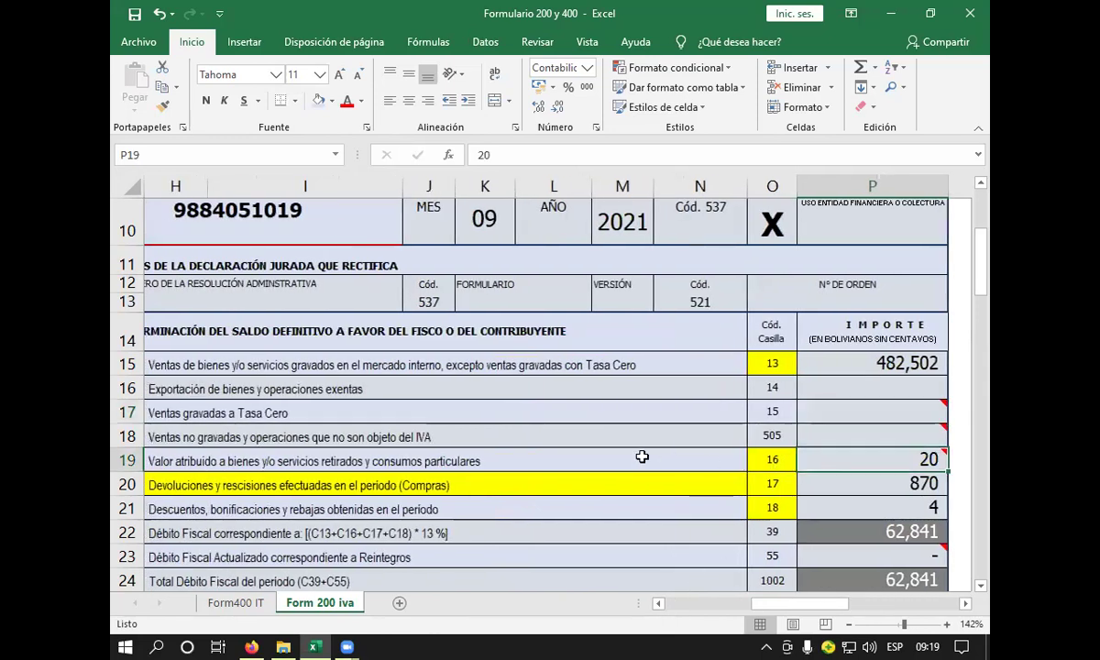
pyautogui.click(503, 457)
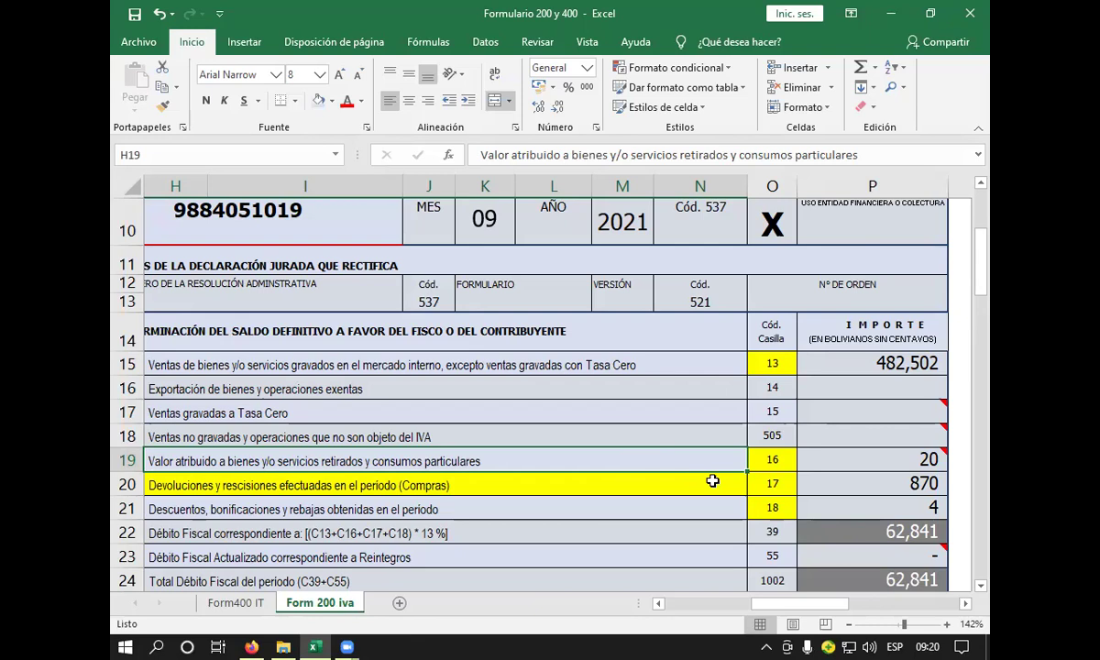
# - Change the code 16 amount in P19 from 20 to 0, lowering débito fiscal to 62,839
pyautogui.click(843, 459)
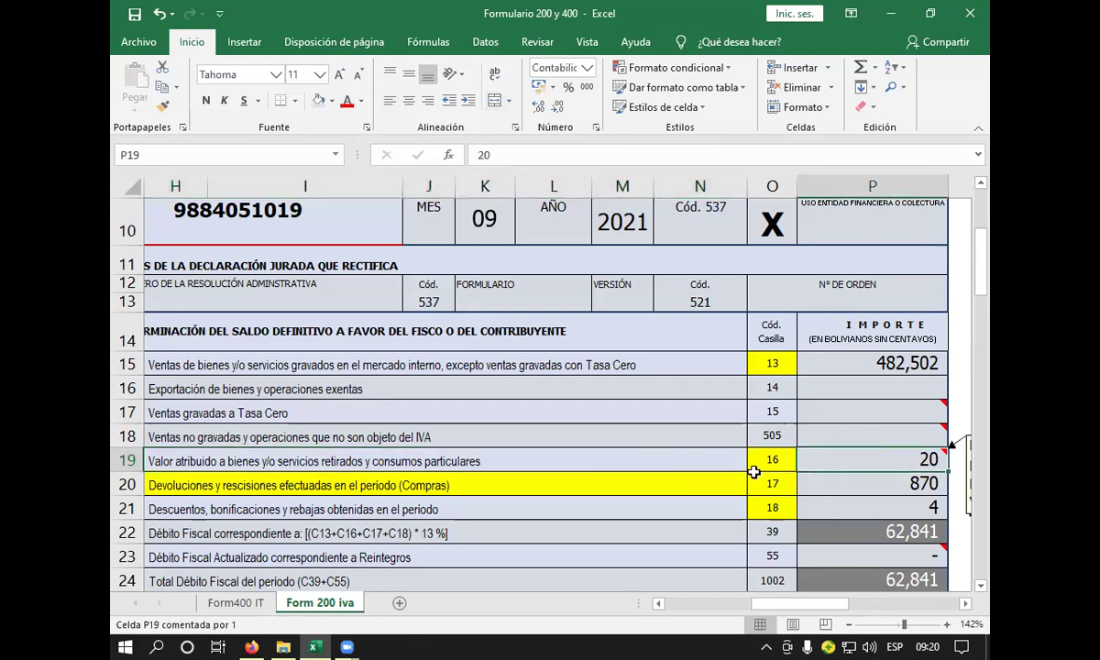
pyautogui.click(965, 603)
pyautogui.click(649, 460)
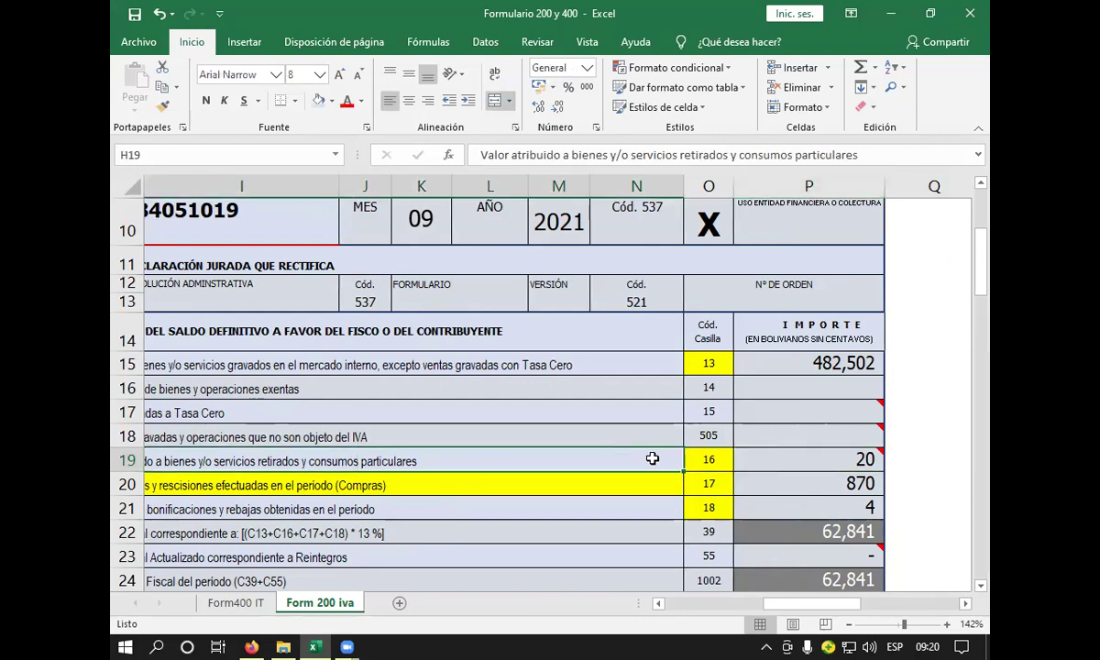
pyautogui.click(768, 468)
pyautogui.click(965, 603)
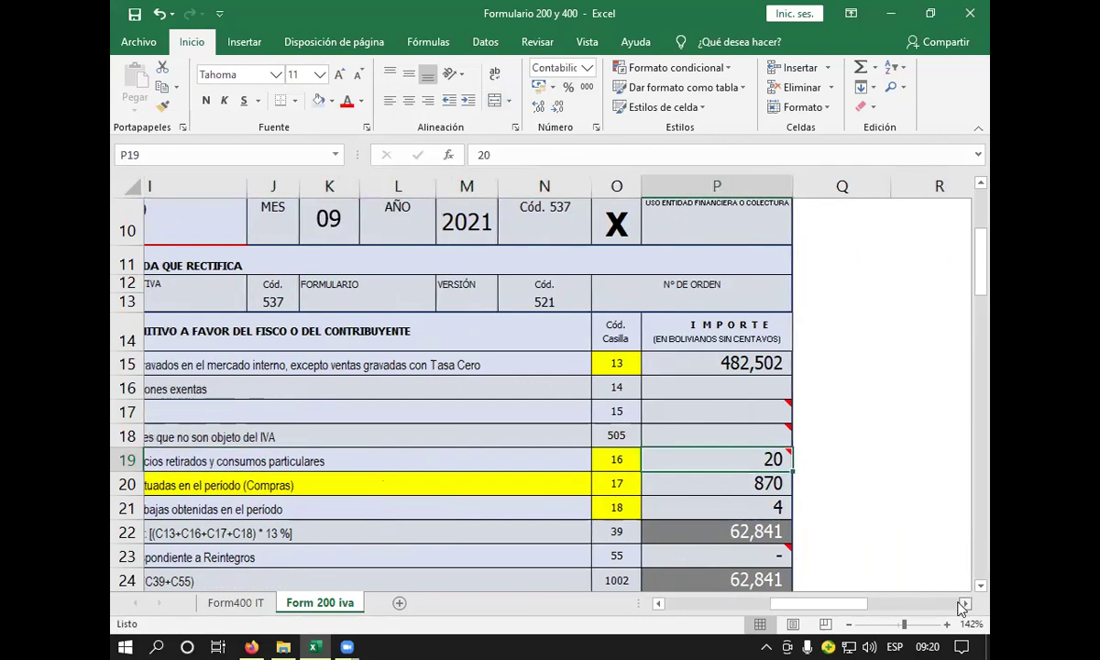
pyautogui.click(965, 603)
pyautogui.moveTo(634, 460)
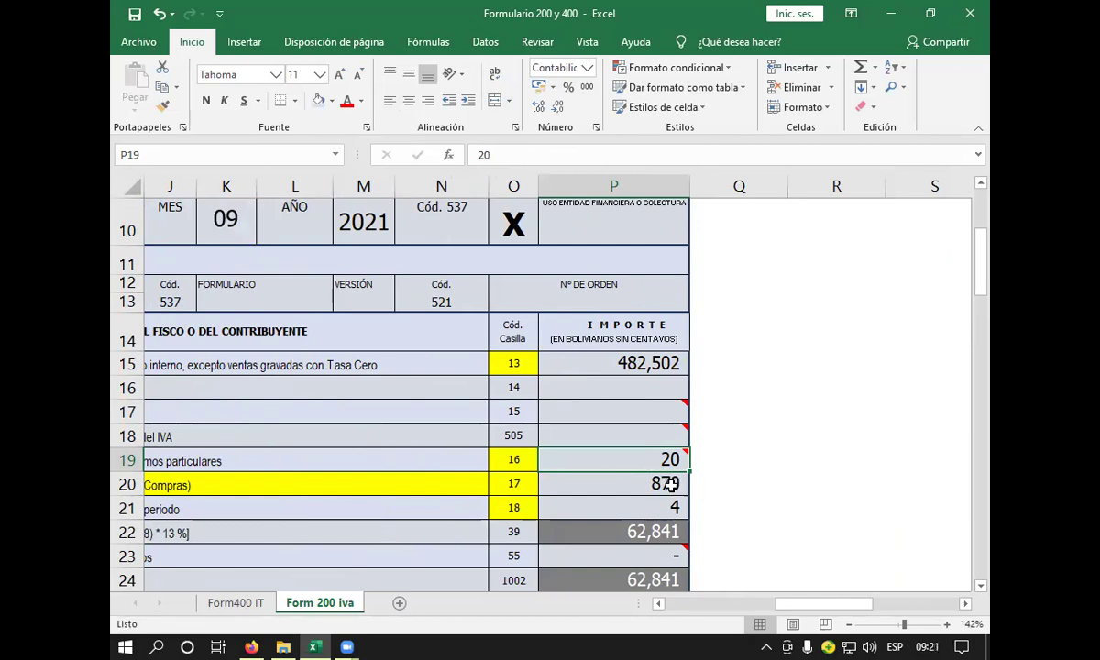
pyautogui.click(658, 488)
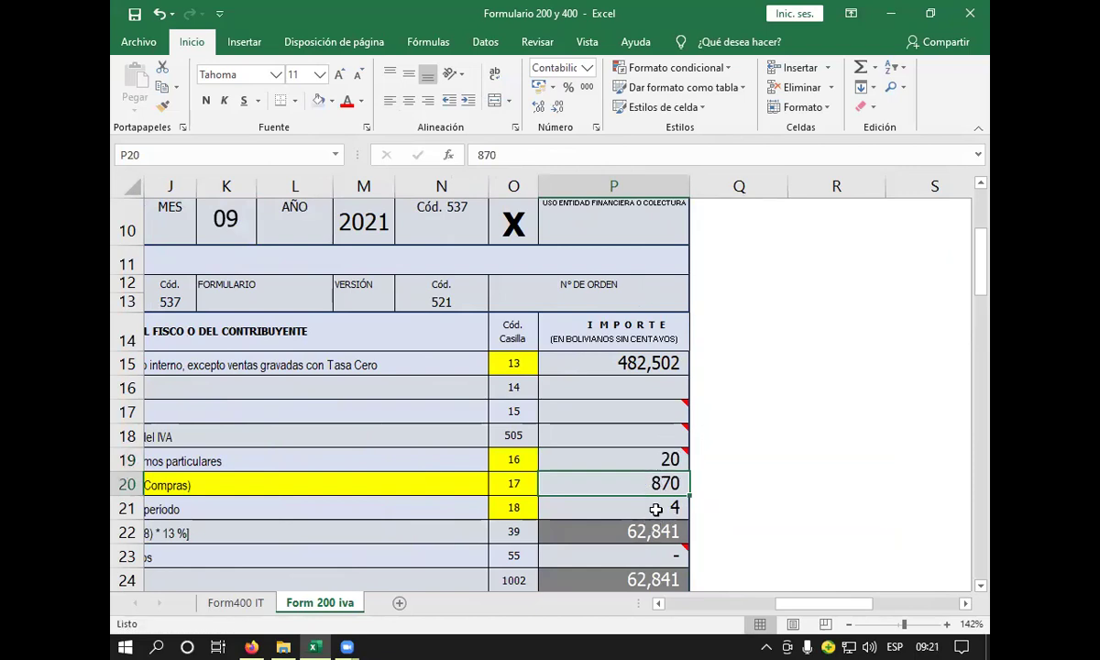
pyautogui.click(675, 459)
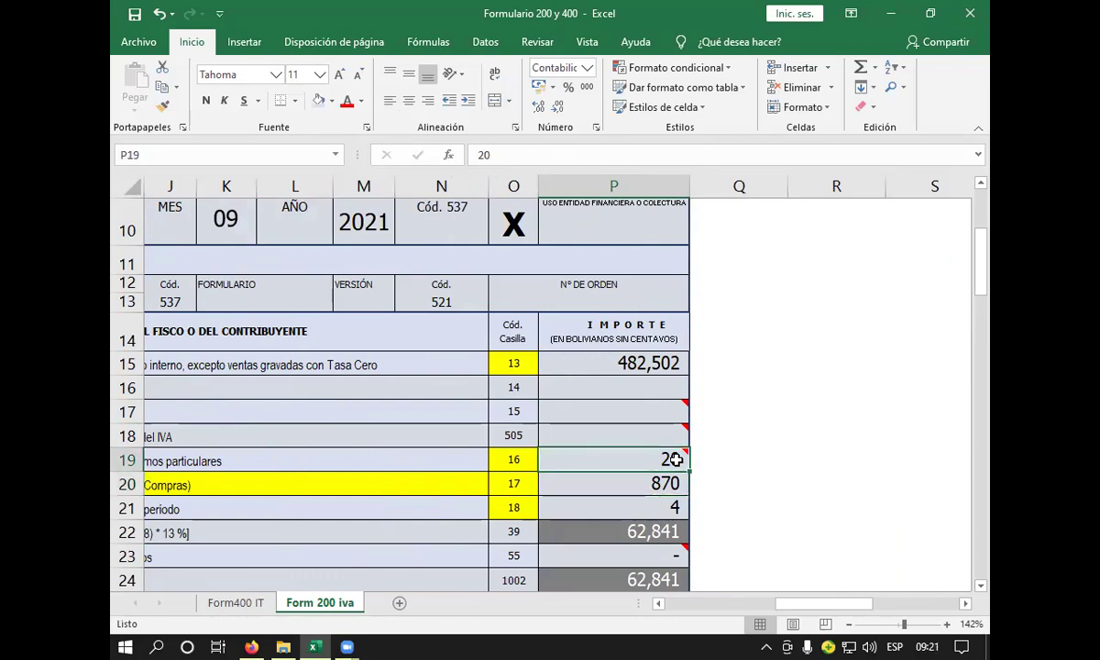
pyautogui.write('0')
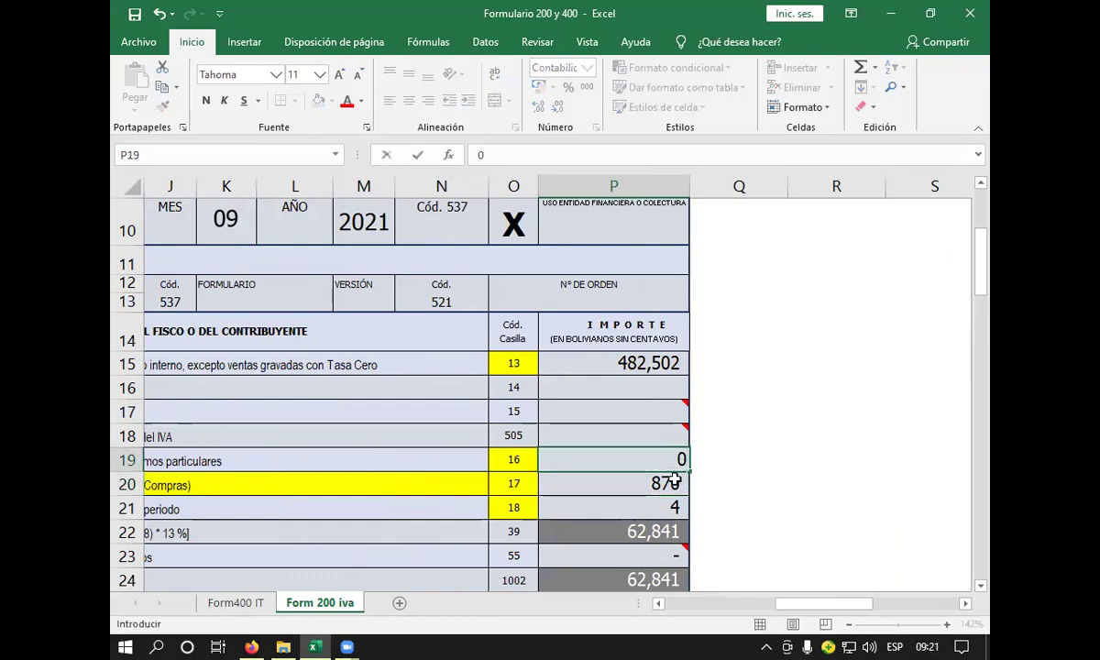
pyautogui.press('Return')
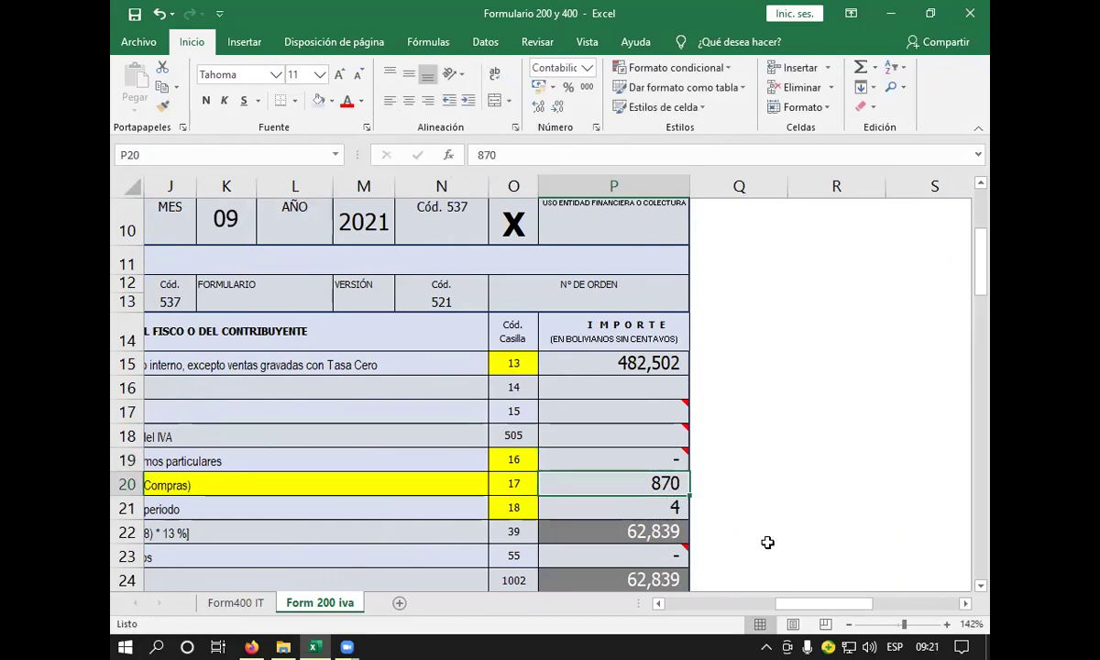
pyautogui.click(660, 604)
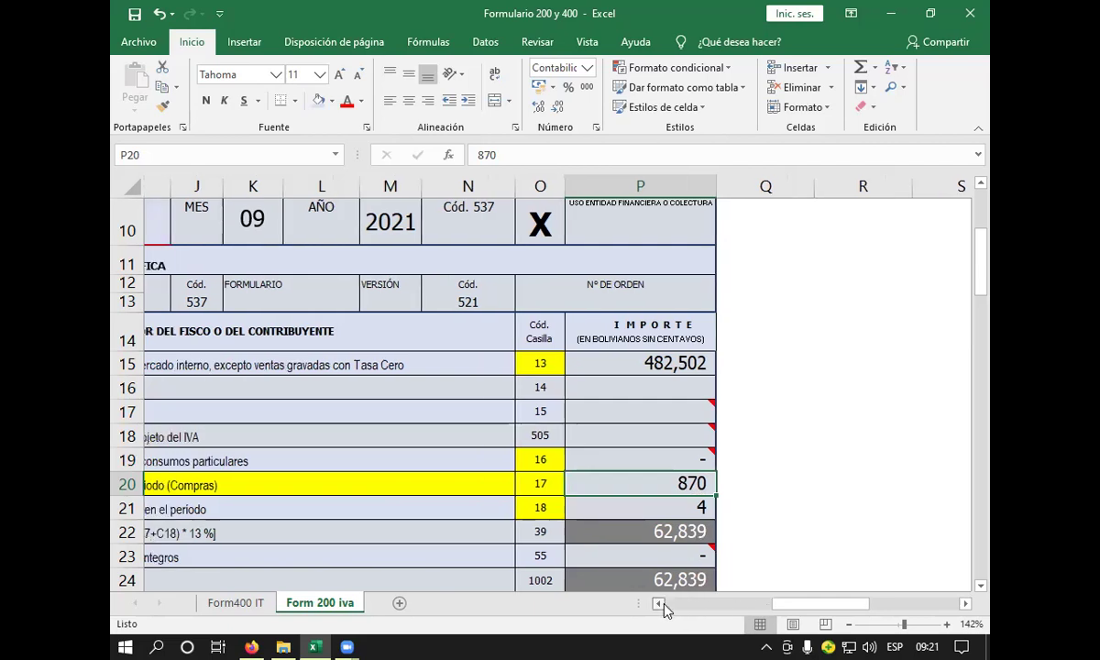
pyautogui.click(660, 604)
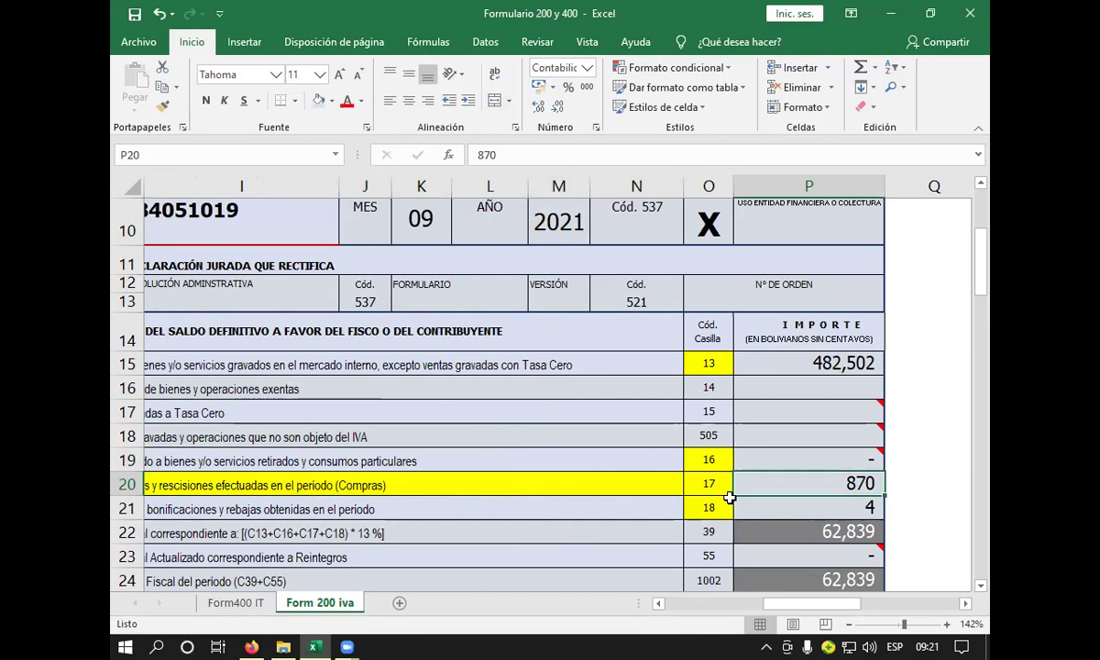
# - Select the box 18 discounts cell P21 and zoom out from 142% to 115%
pyautogui.hscroll(-1, 729, 498)
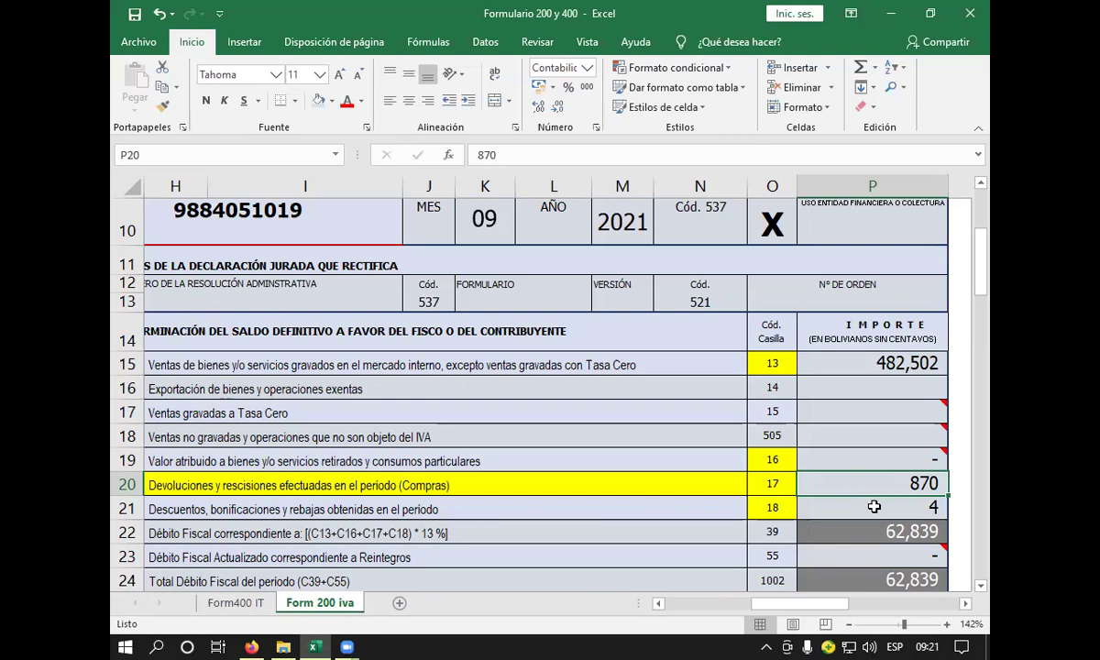
pyautogui.click(875, 514)
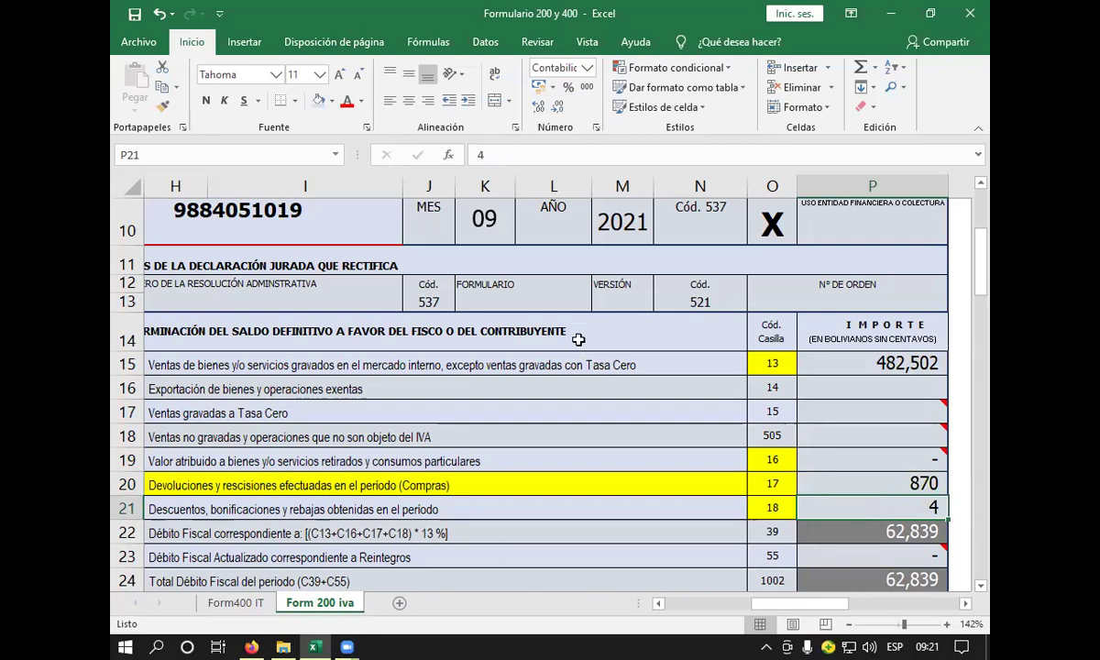
pyautogui.scroll(-2, 579, 339)
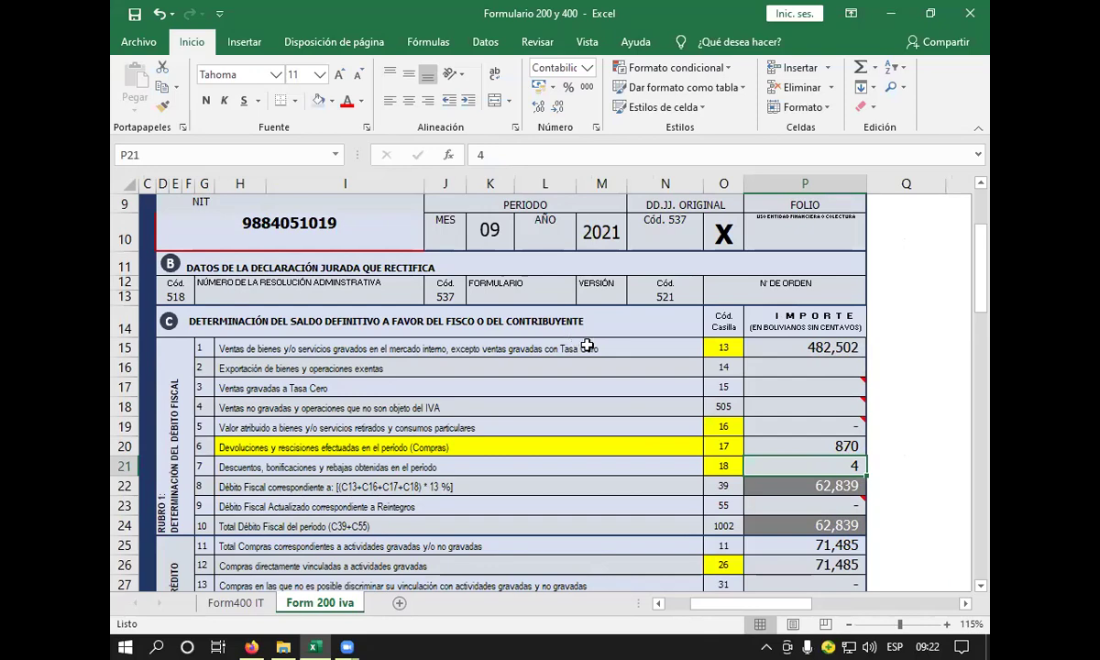
pyautogui.scroll(-11, 586, 345)
pyautogui.scroll(9, 649, 358)
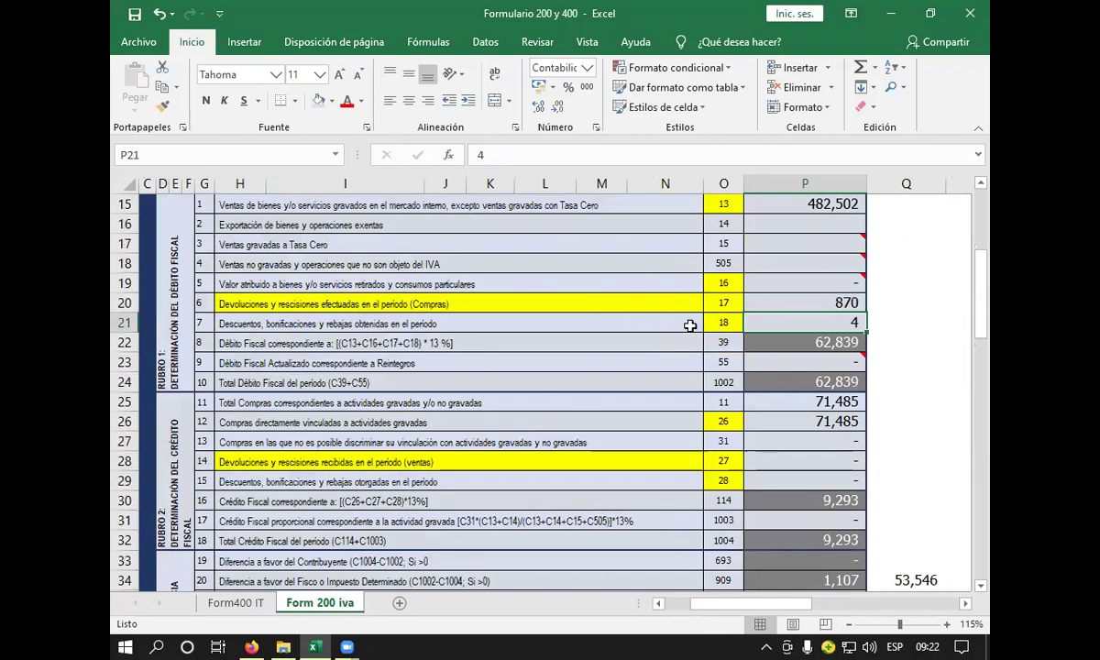
pyautogui.click(630, 324)
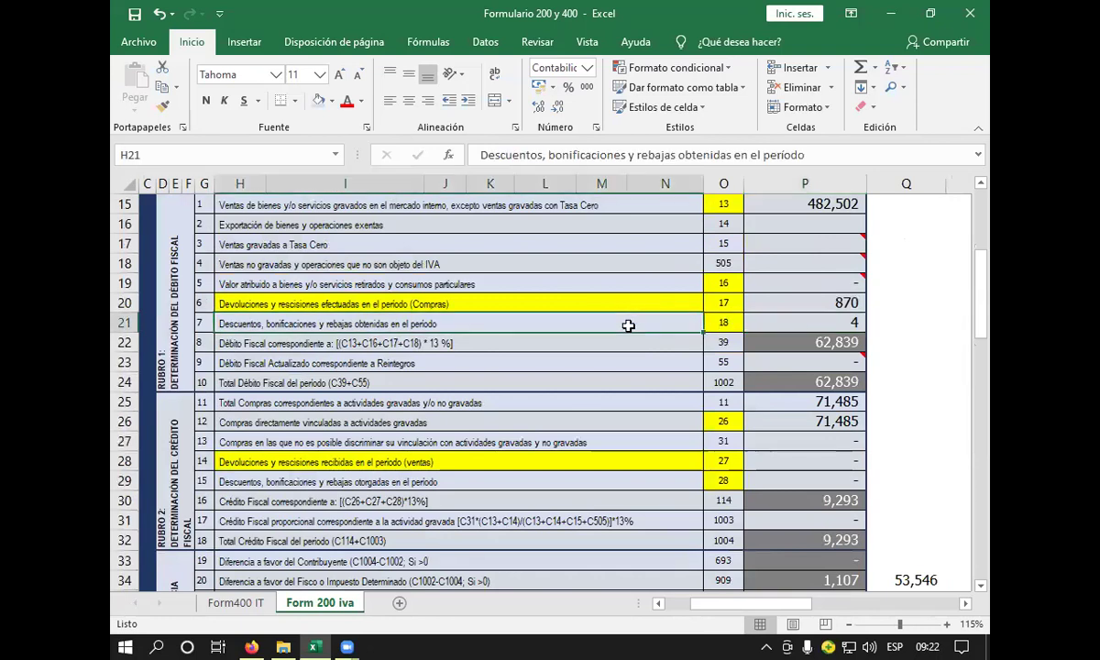
pyautogui.click(645, 306)
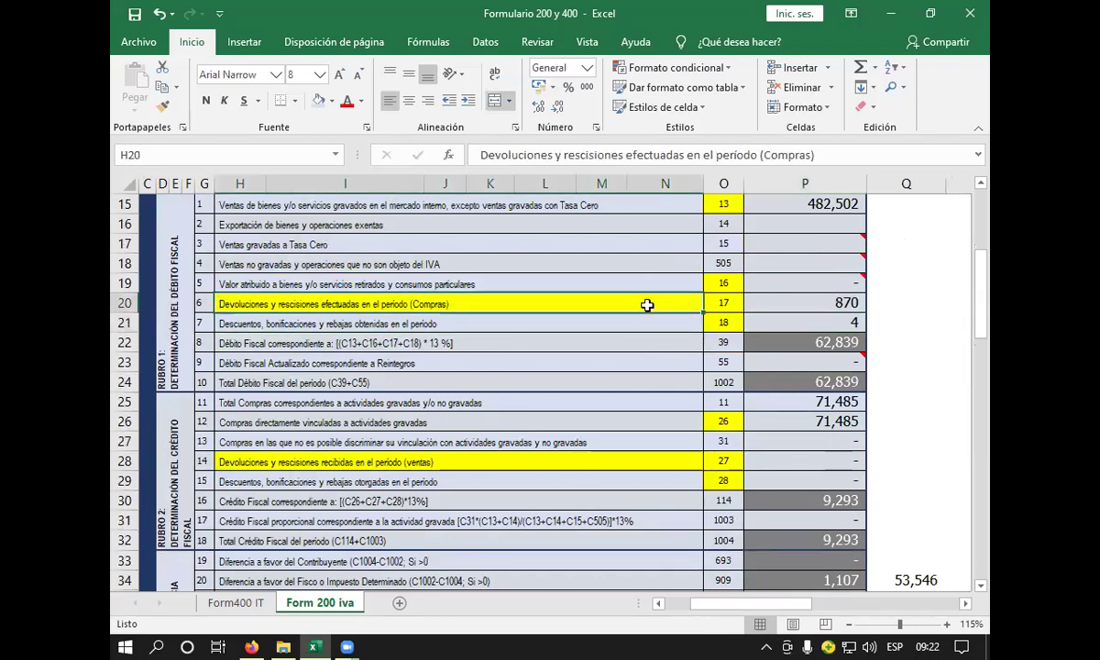
pyautogui.click(775, 297)
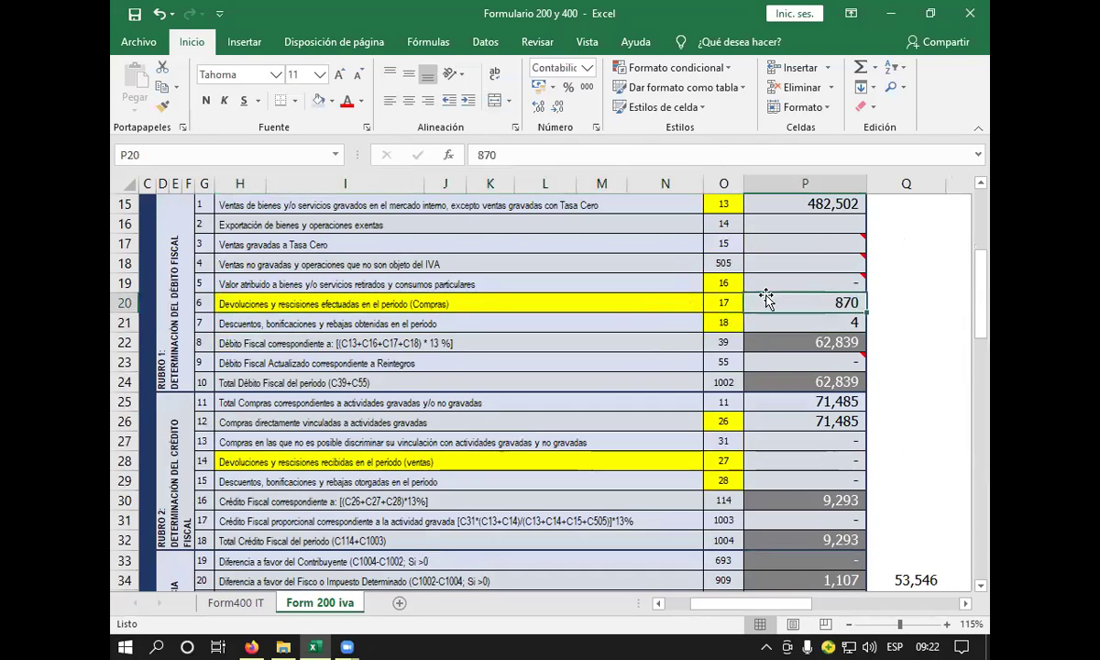
pyautogui.click(667, 303)
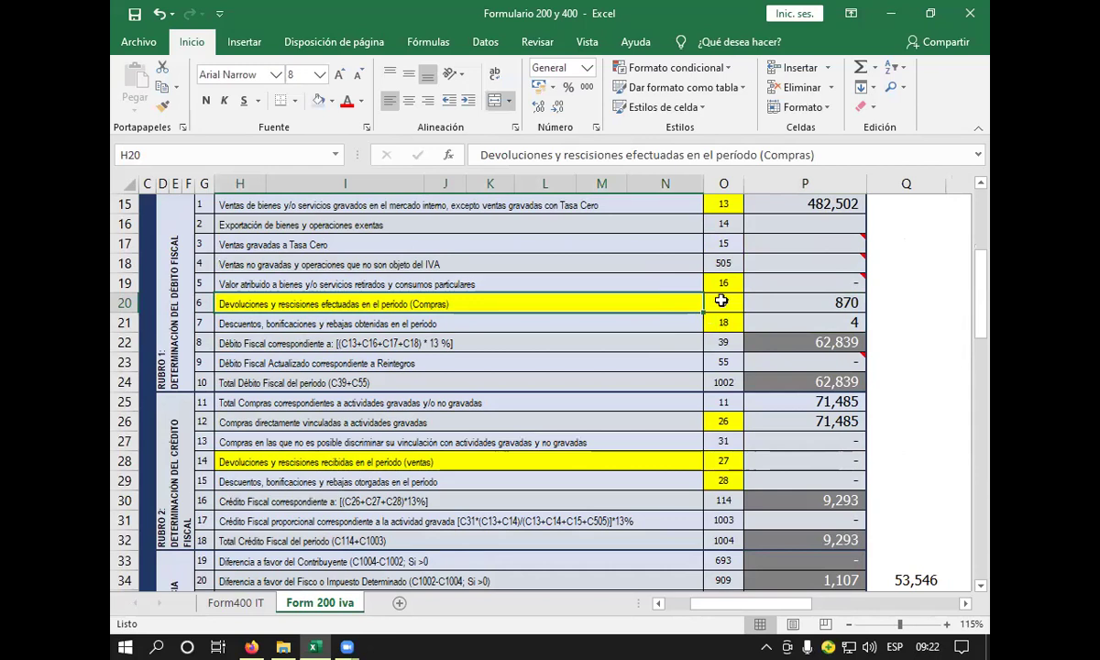
pyautogui.click(754, 305)
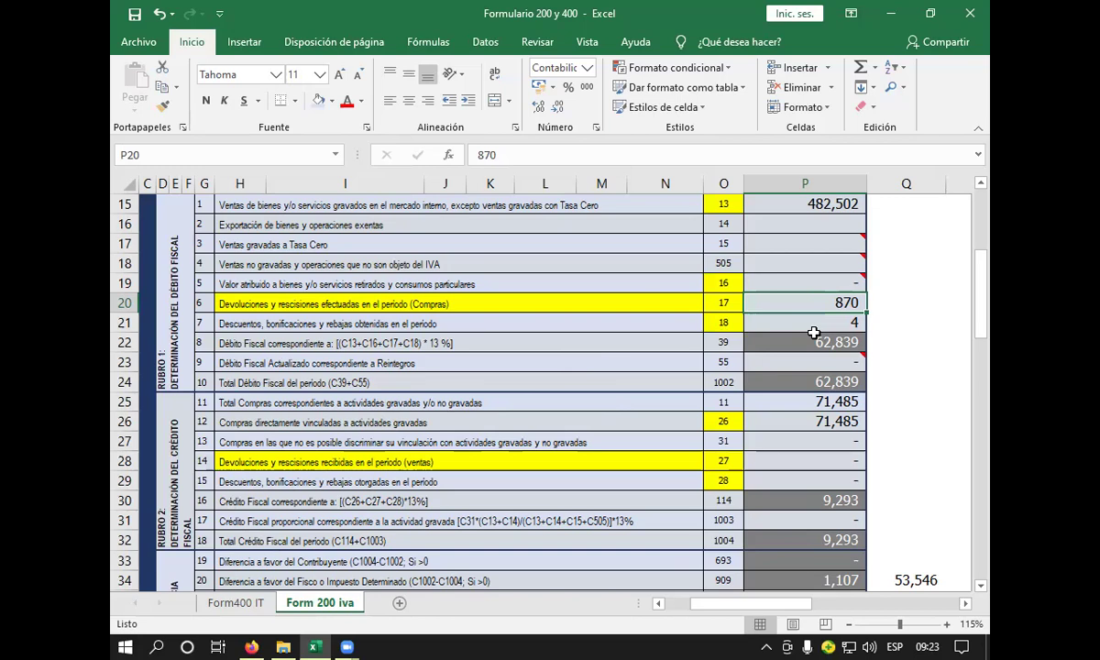
# - Replace the code 18 amount of 4 with 0
pyautogui.click(625, 339)
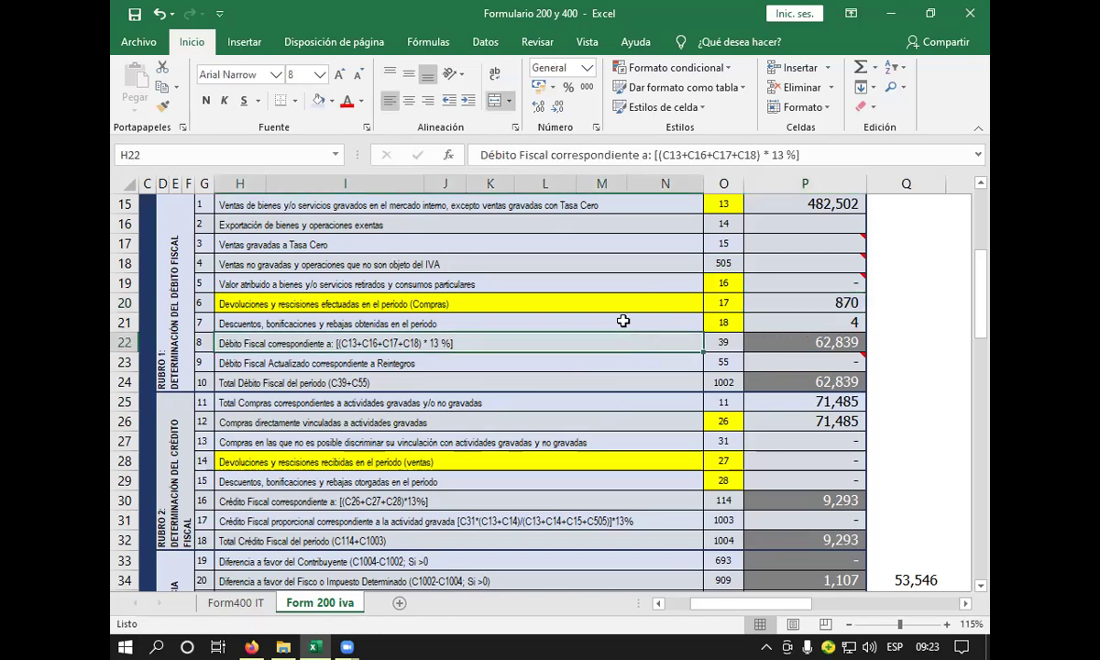
pyautogui.click(623, 321)
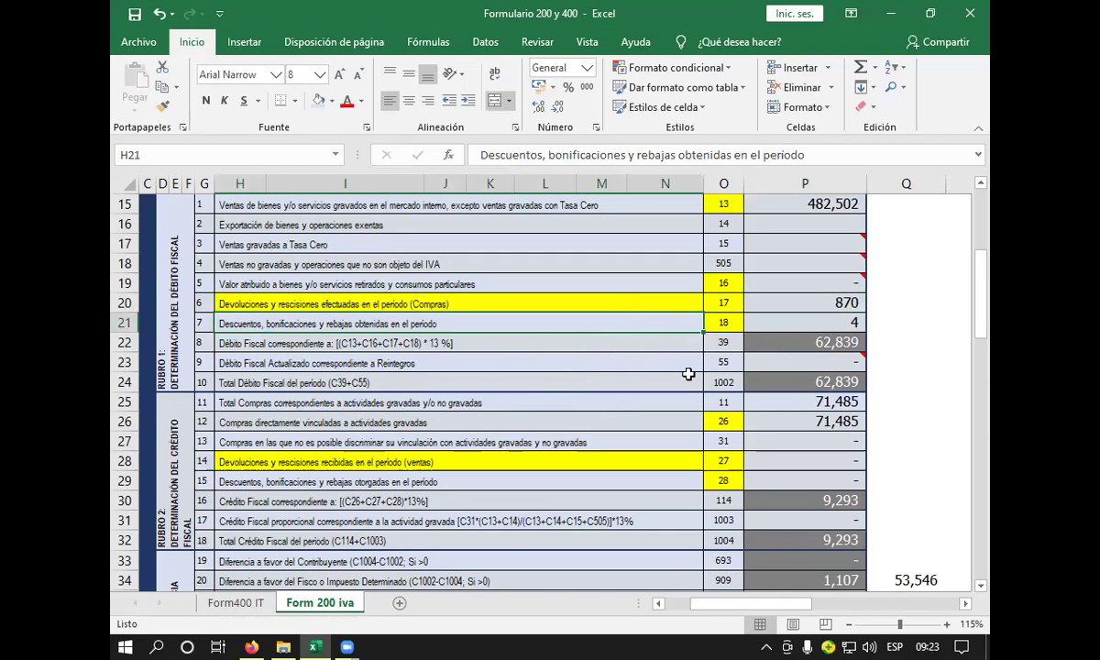
pyautogui.click(789, 323)
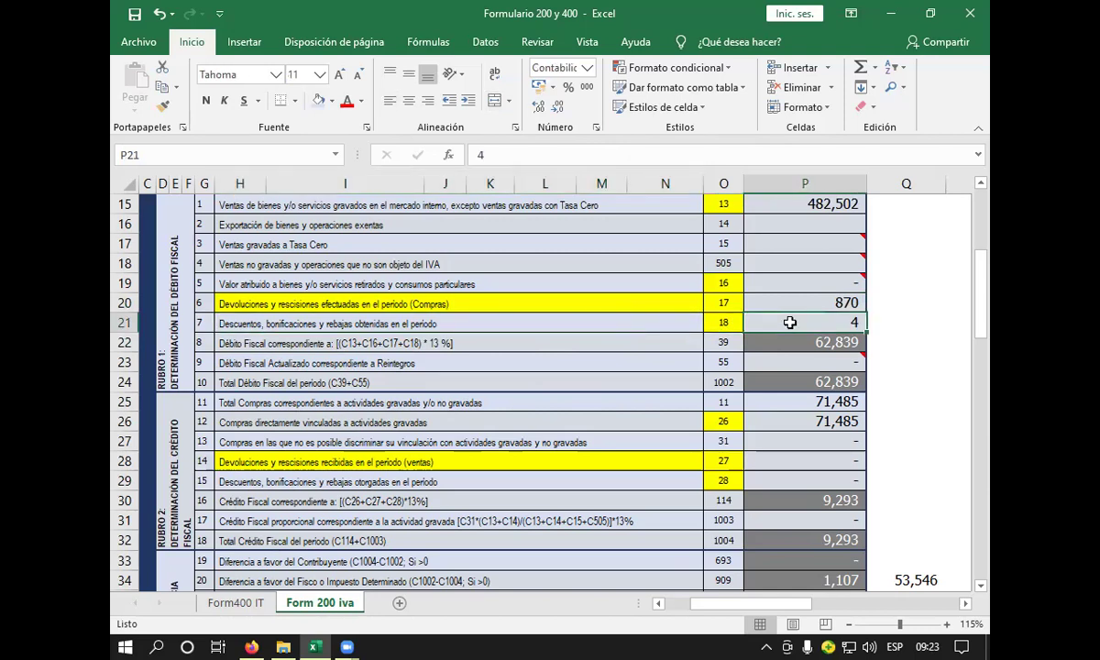
pyautogui.write('0')
pyautogui.press('Return')
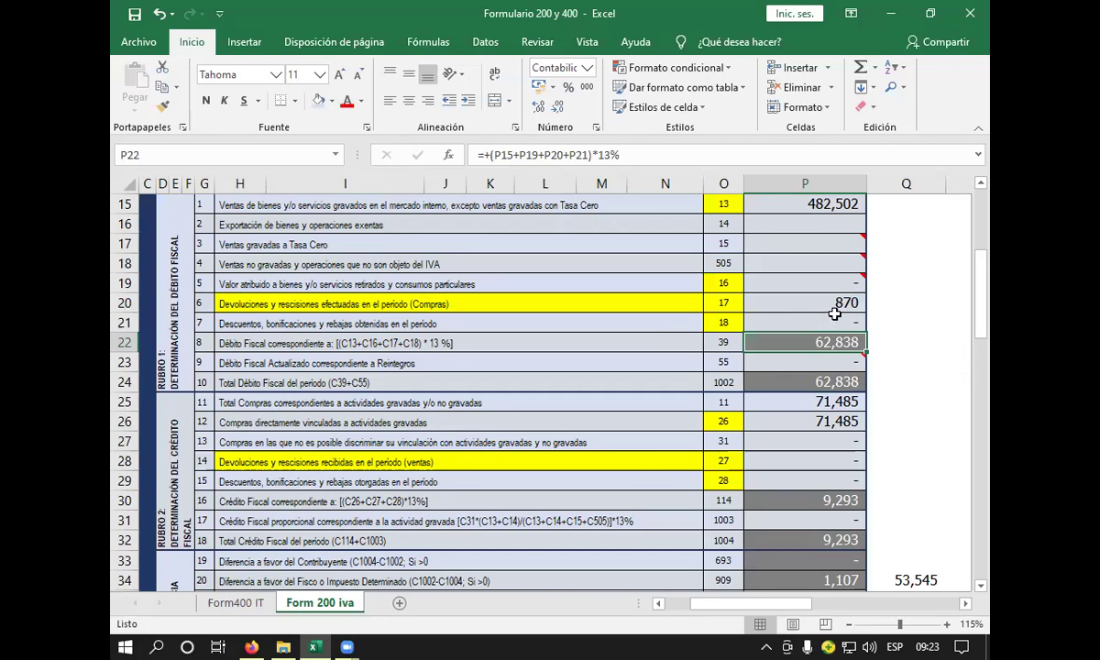
# - Replace the code 17 amount of 870 in P20 with 0
pyautogui.moveTo(823, 257)
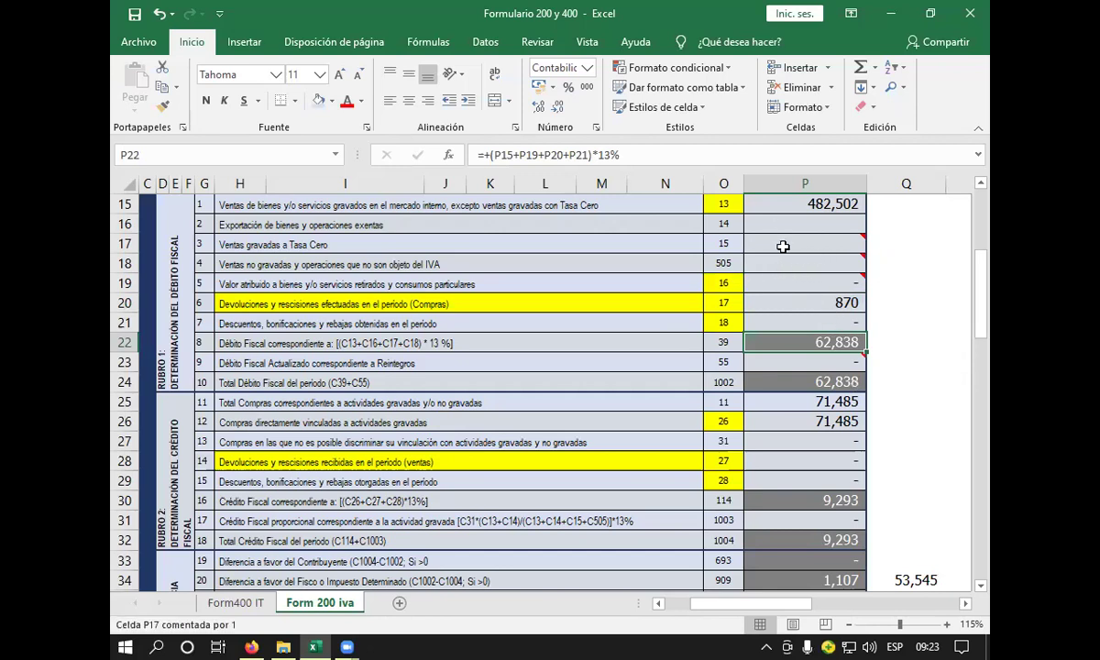
pyautogui.click(783, 247)
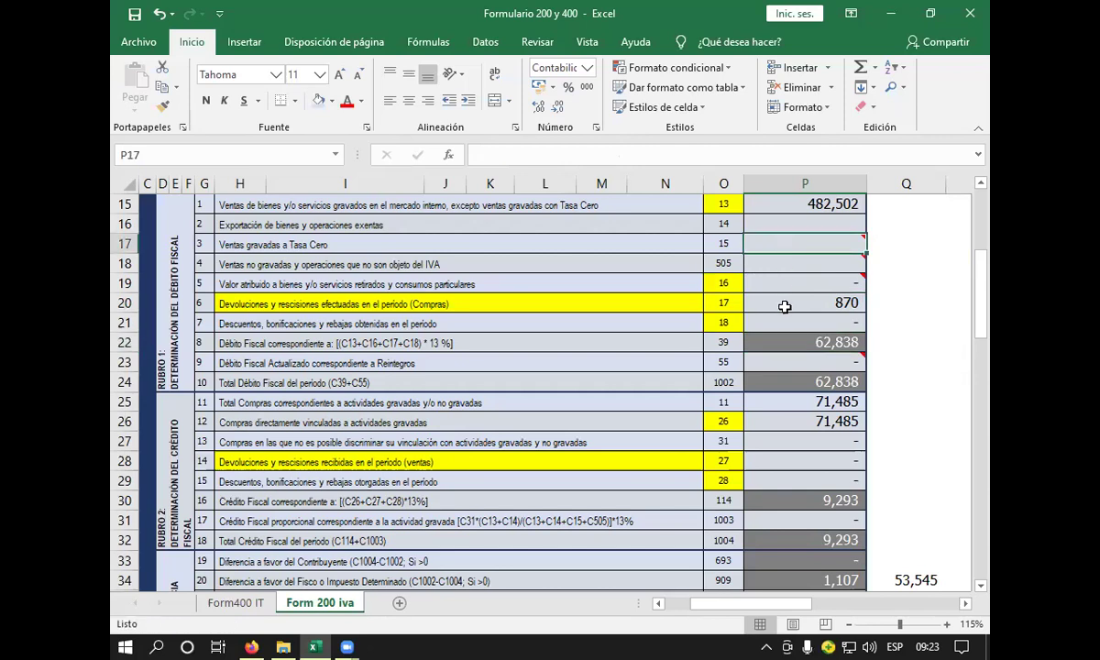
pyautogui.click(789, 336)
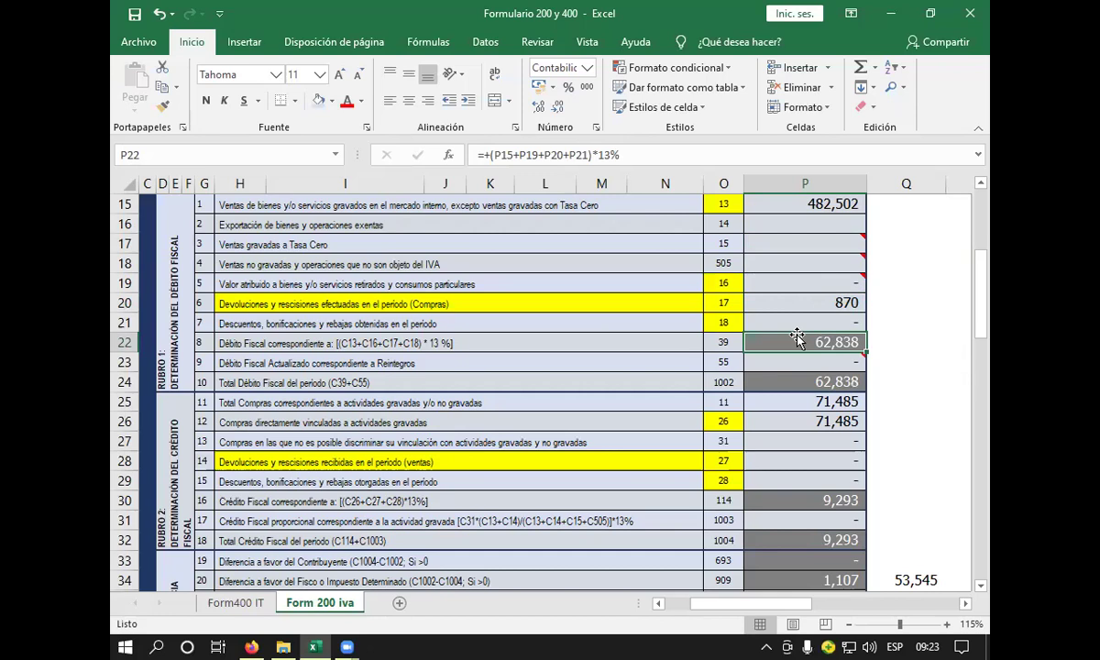
pyautogui.click(781, 304)
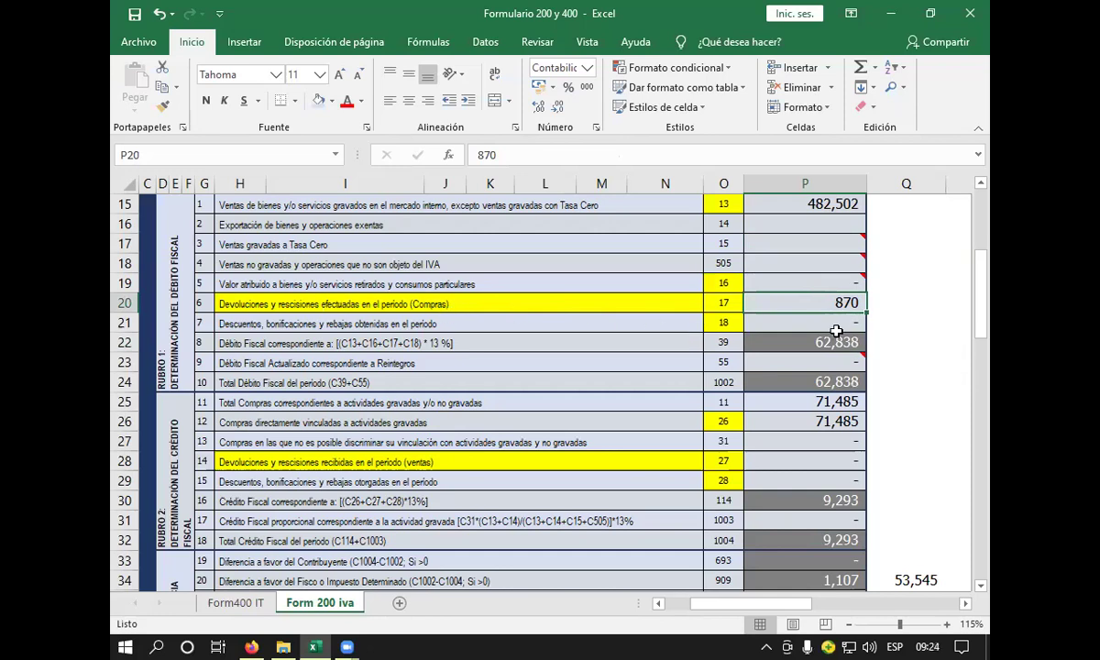
pyautogui.write('}')
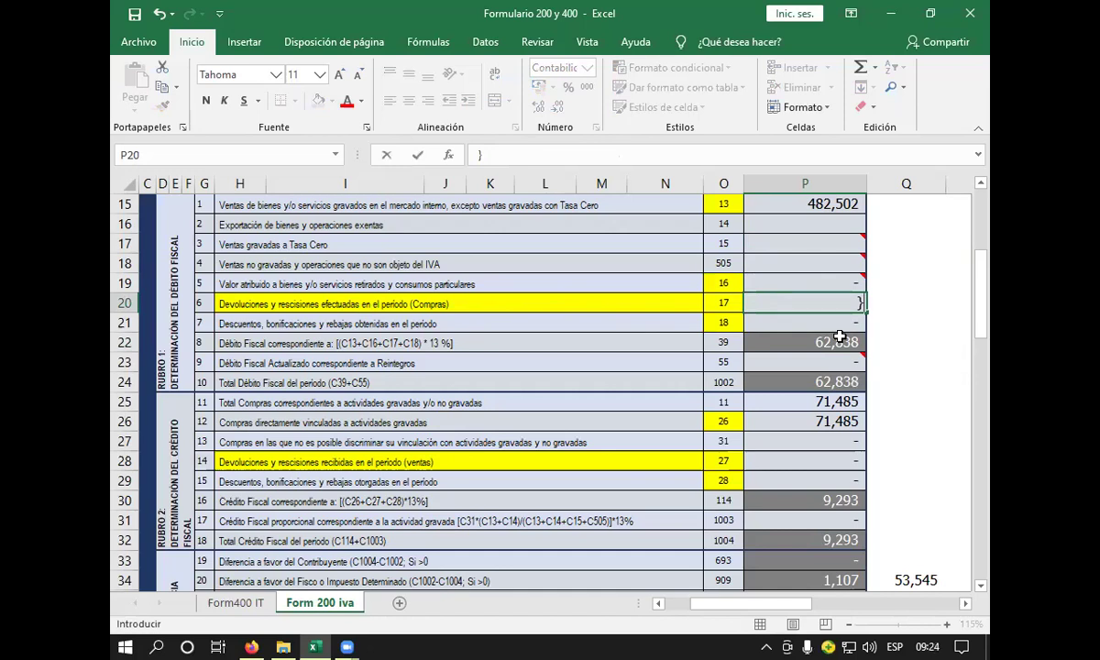
pyautogui.press('BackSpace')
pyautogui.write('0')
pyautogui.press('Return')
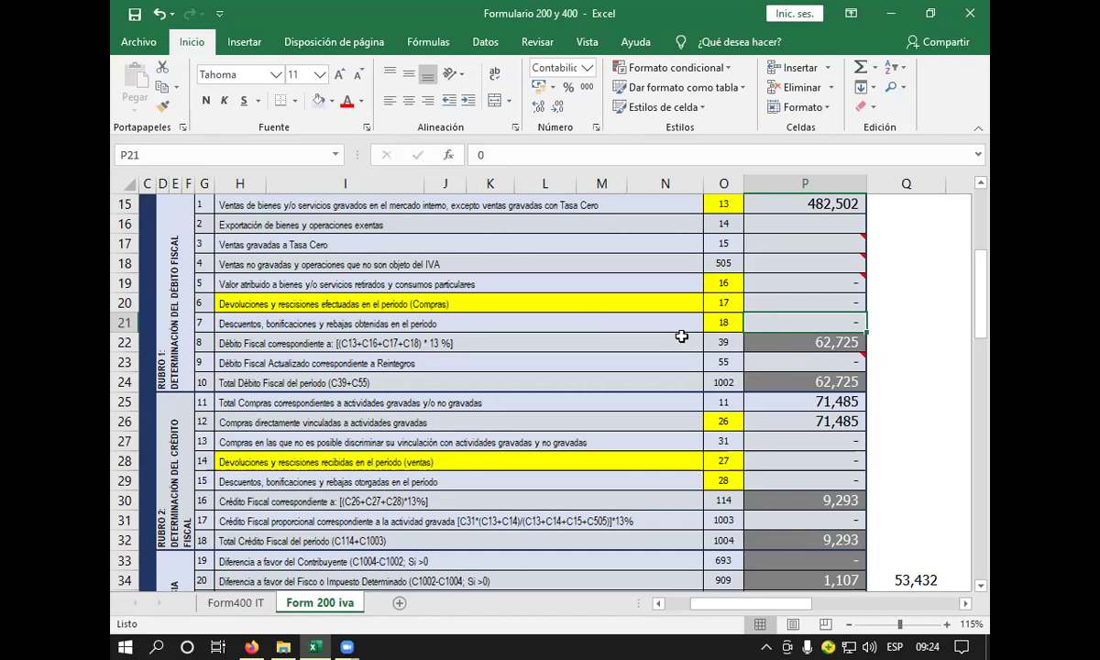
pyautogui.moveTo(795, 358)
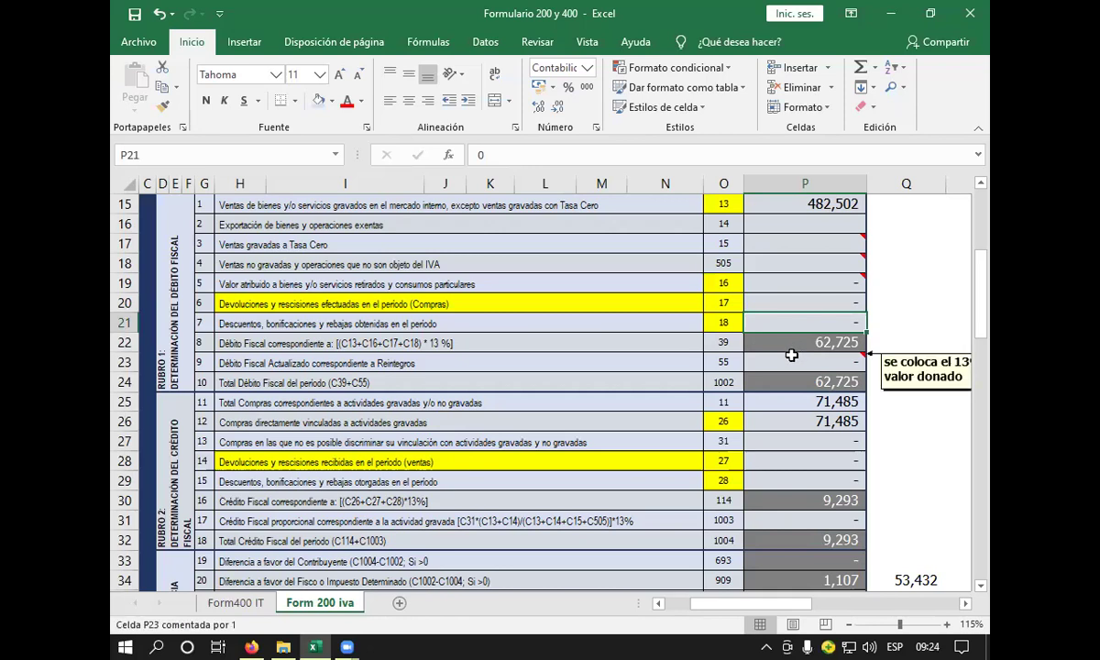
pyautogui.click(789, 343)
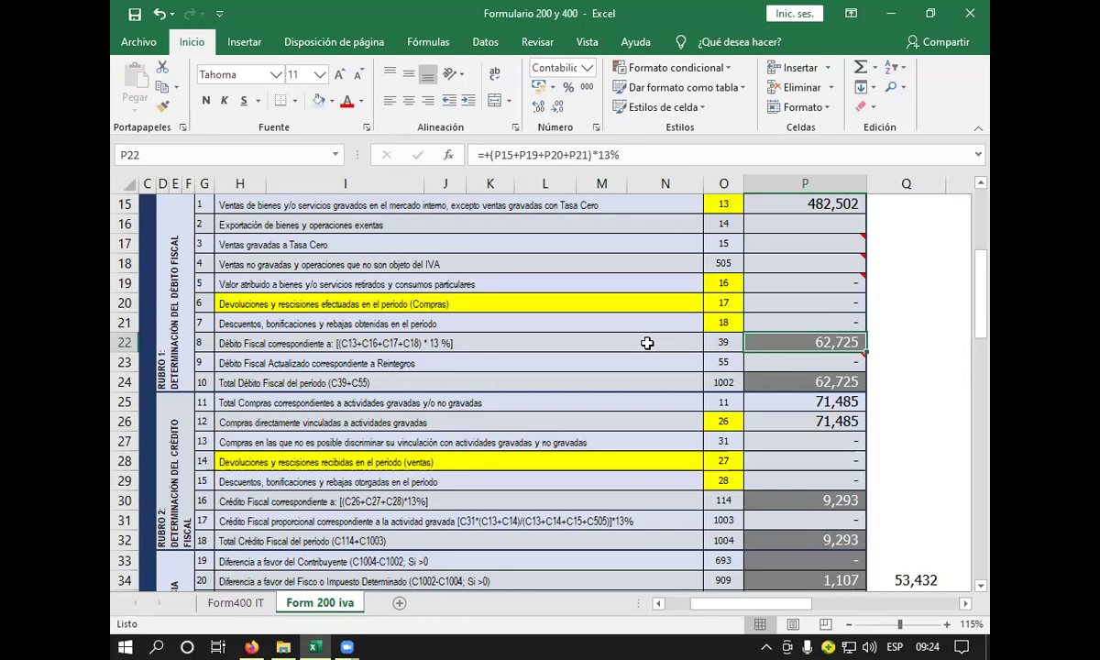
pyautogui.moveTo(797, 367)
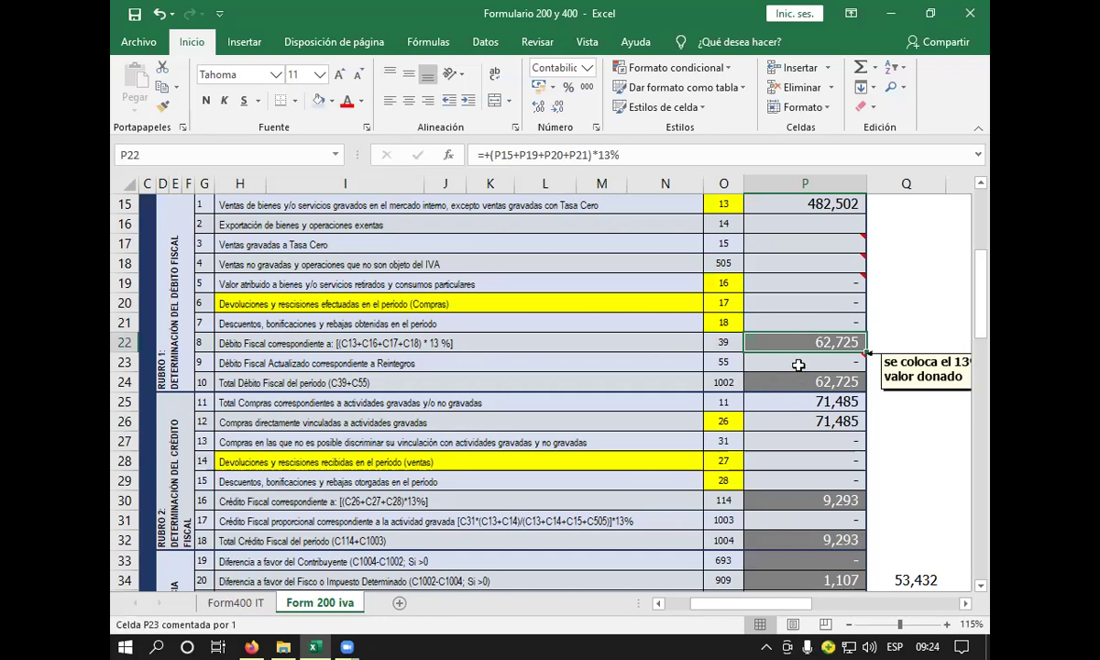
pyautogui.click(624, 359)
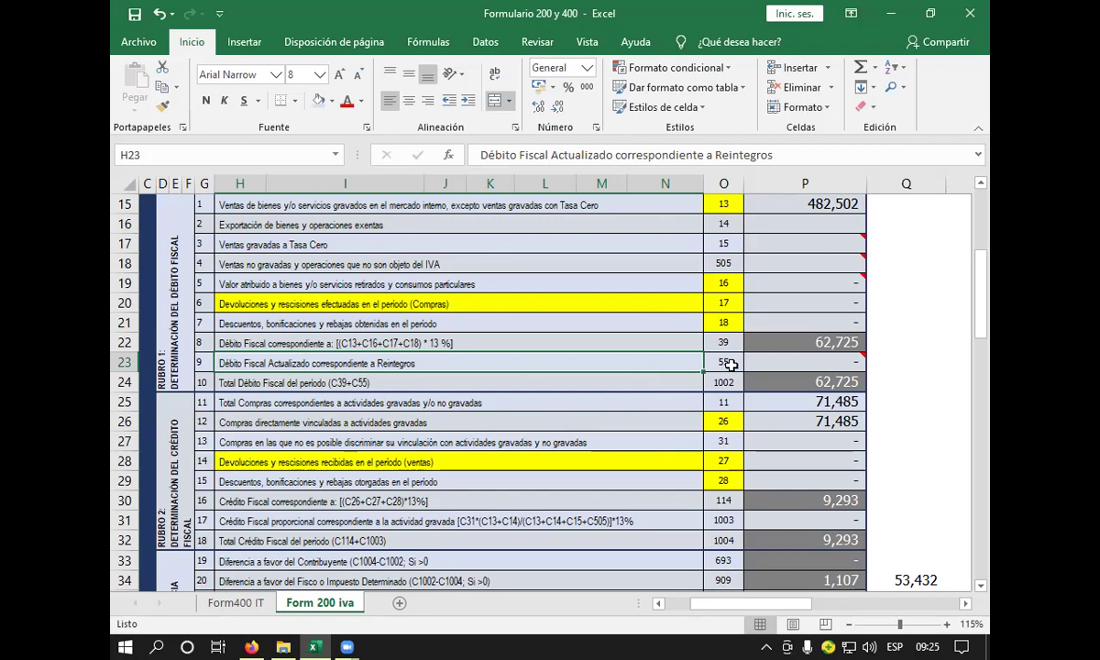
pyautogui.click(793, 365)
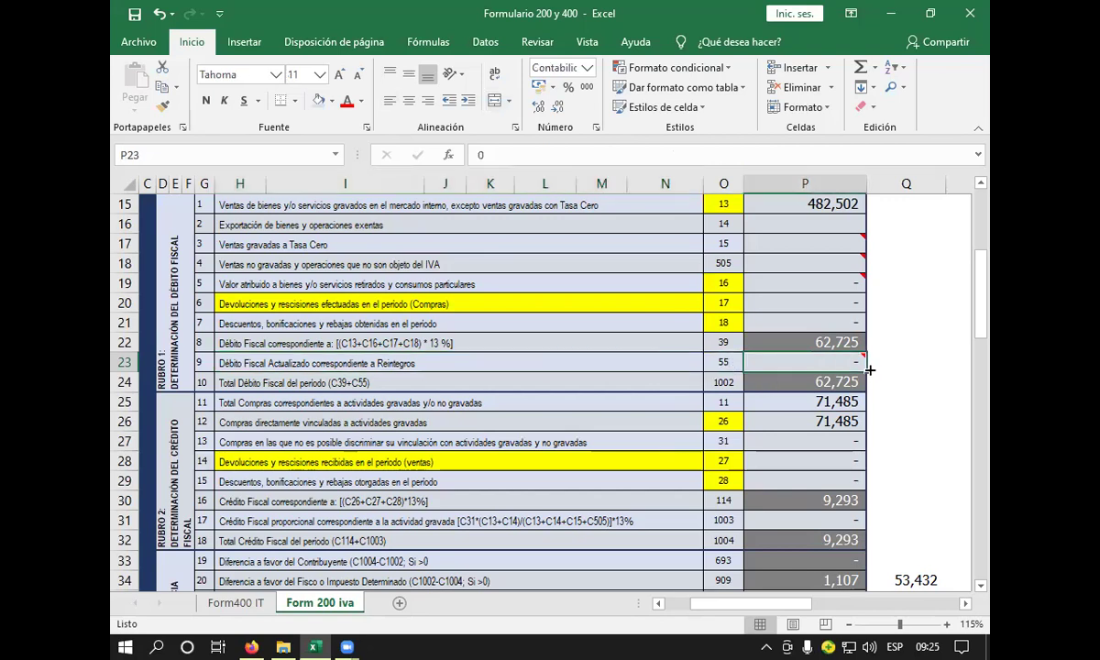
pyautogui.moveTo(856, 362)
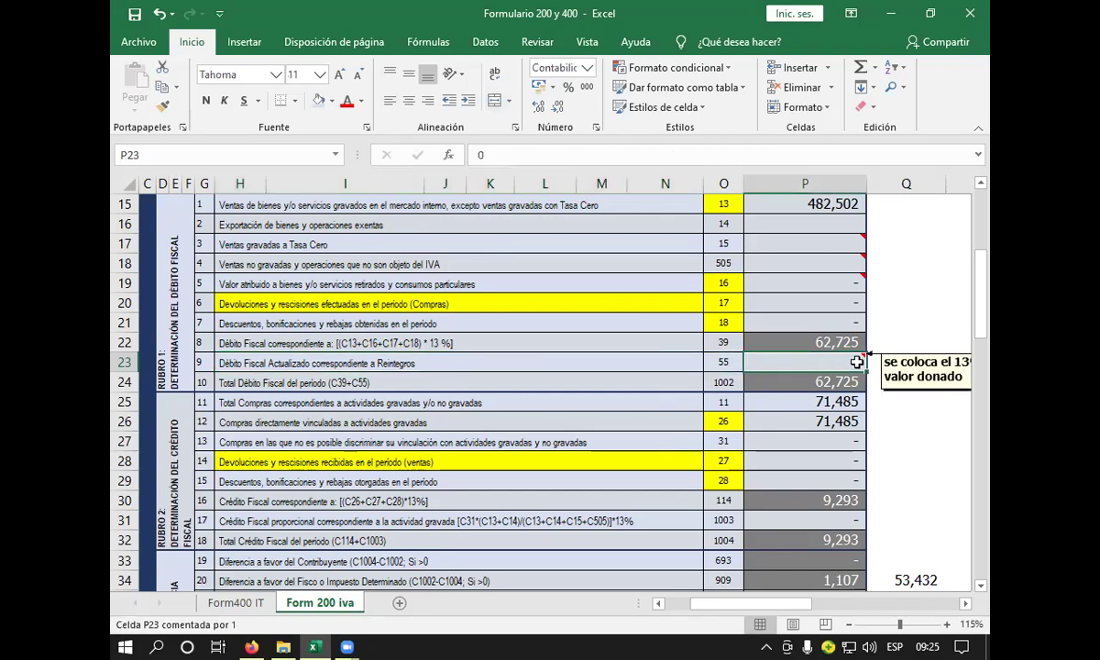
pyautogui.click(965, 602)
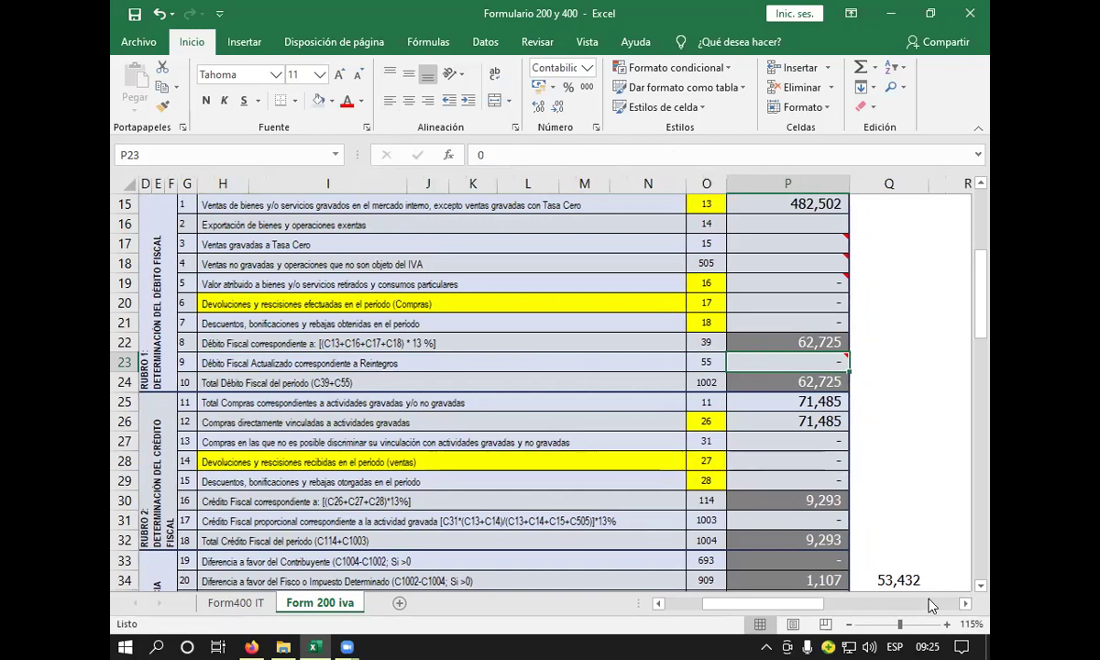
pyautogui.click(964, 604)
pyautogui.click(964, 605)
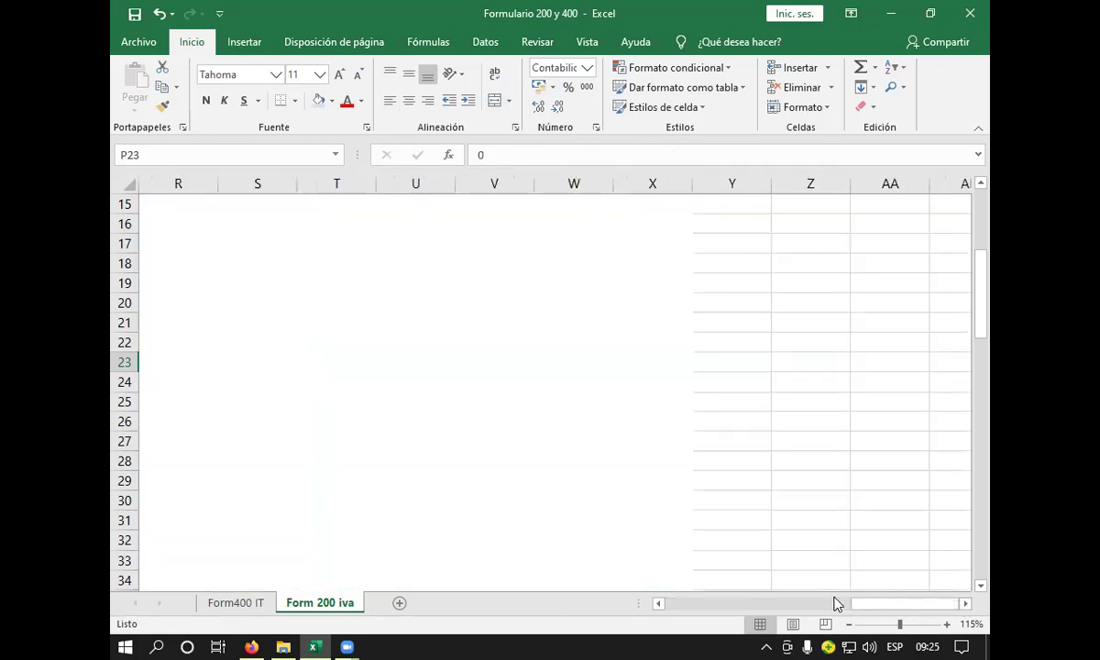
pyautogui.click(658, 603)
pyautogui.click(658, 604)
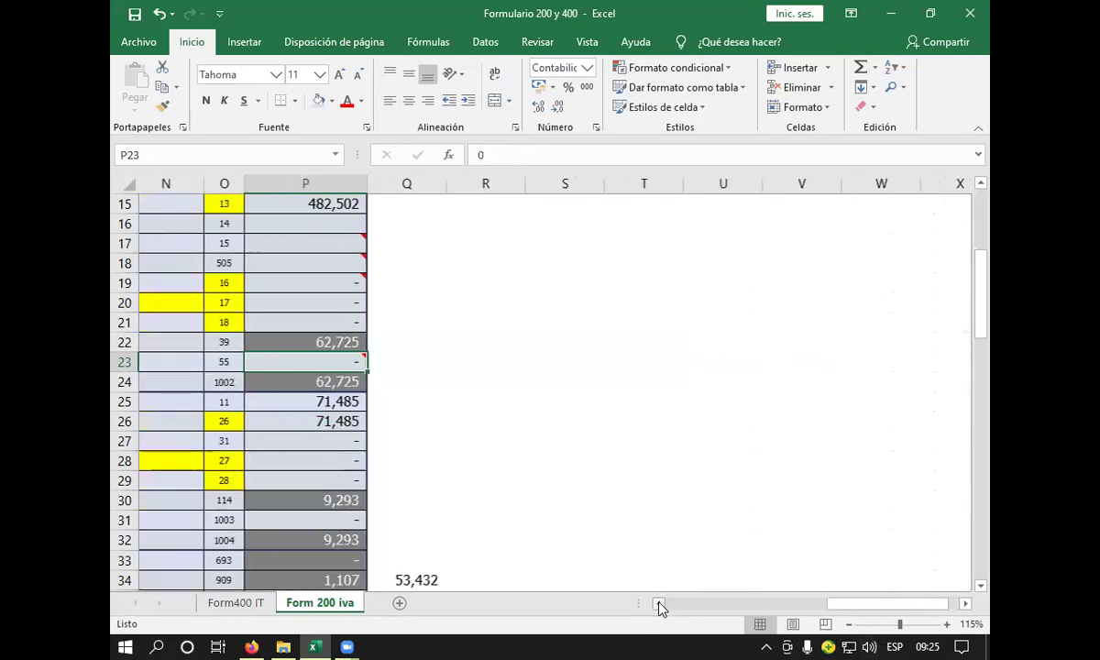
pyautogui.moveTo(477, 366)
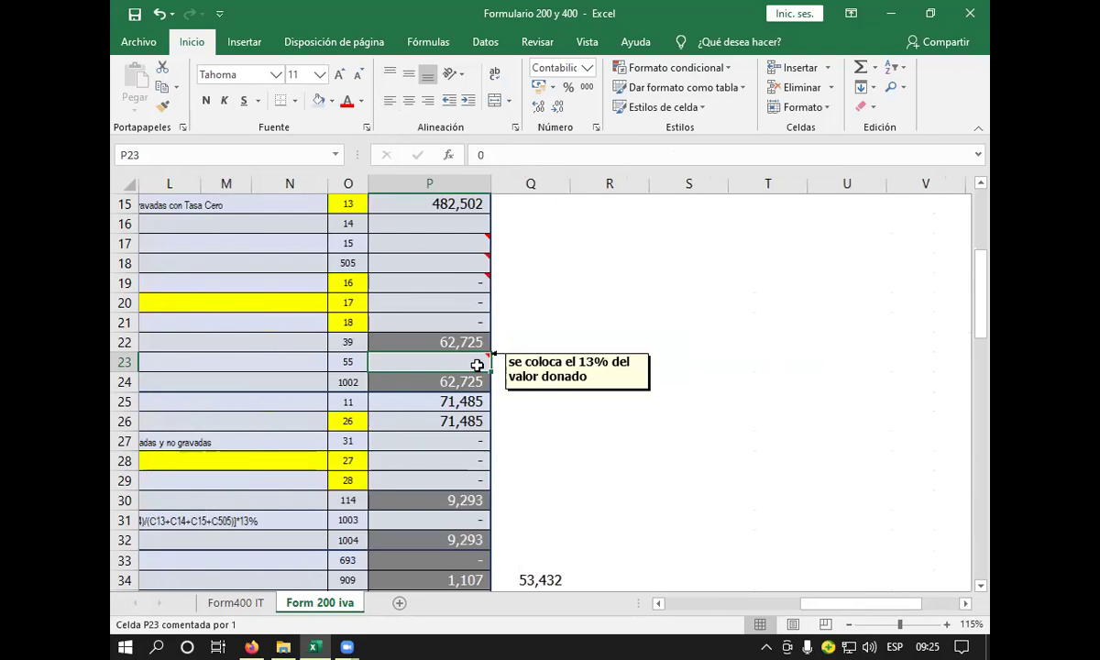
pyautogui.click(658, 603)
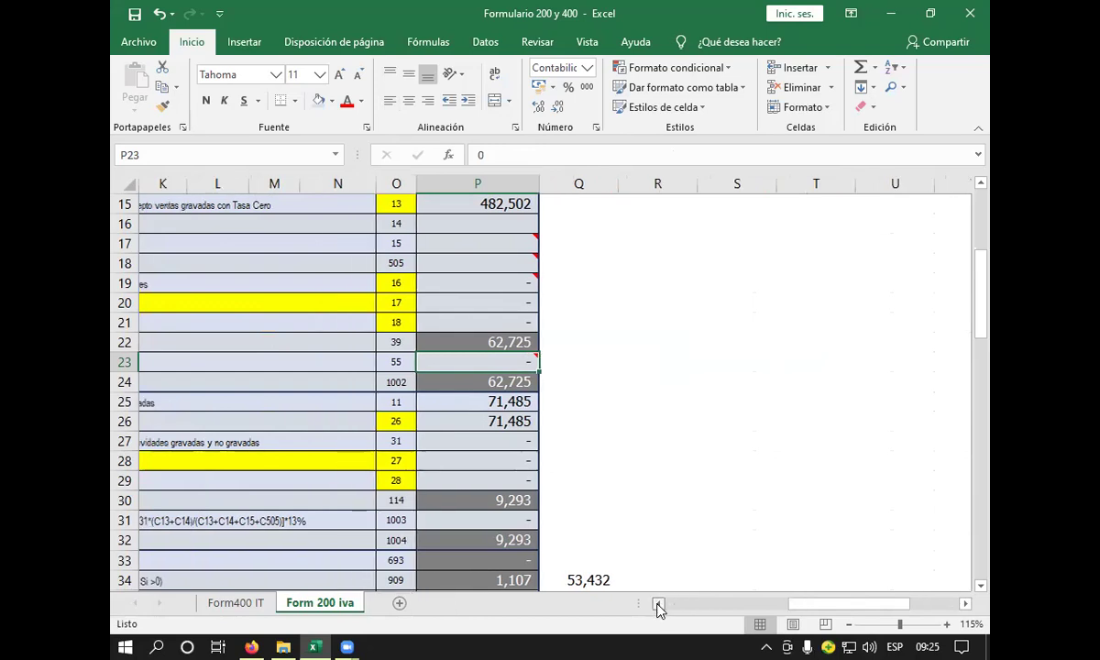
pyautogui.click(659, 603)
pyautogui.click(658, 604)
pyautogui.click(658, 604)
pyautogui.click(658, 604)
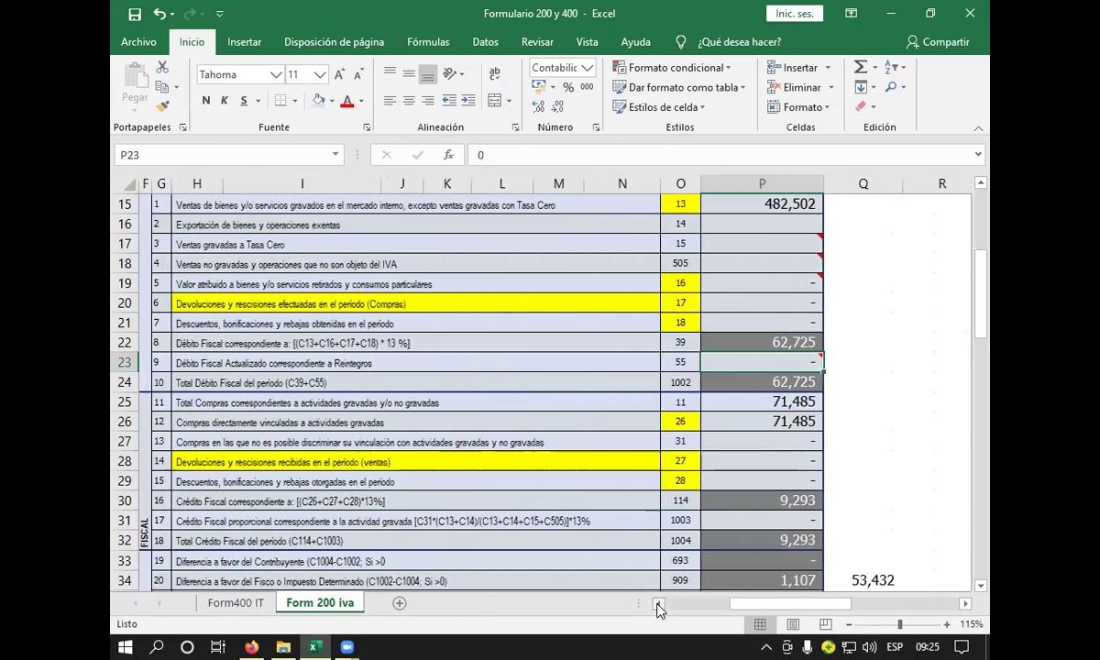
pyautogui.click(766, 382)
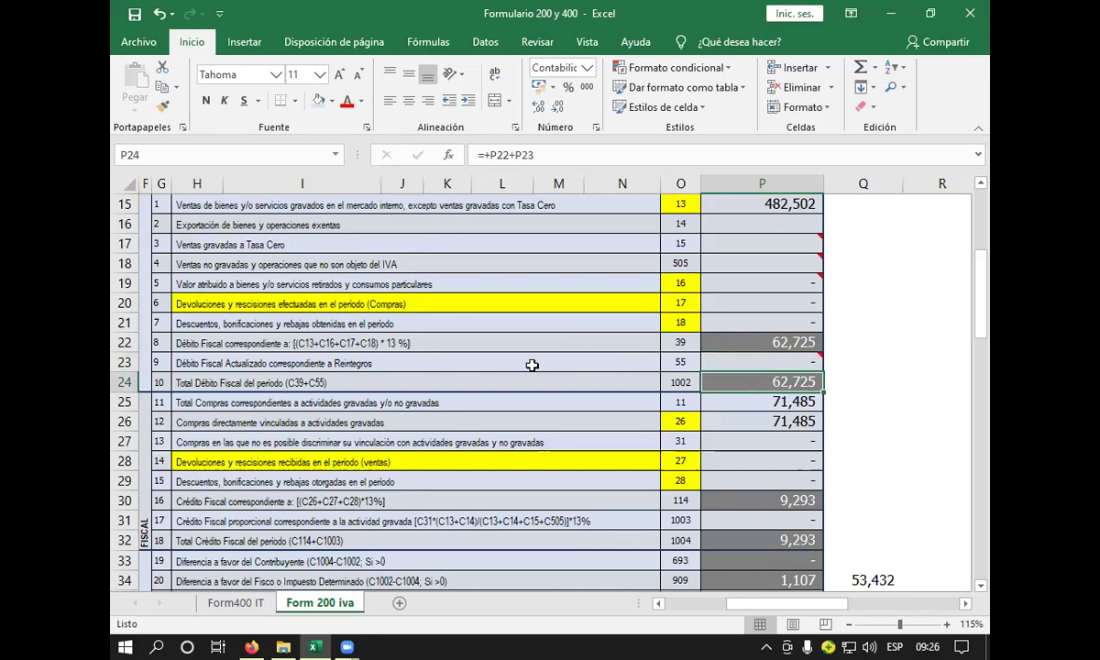
pyautogui.click(495, 380)
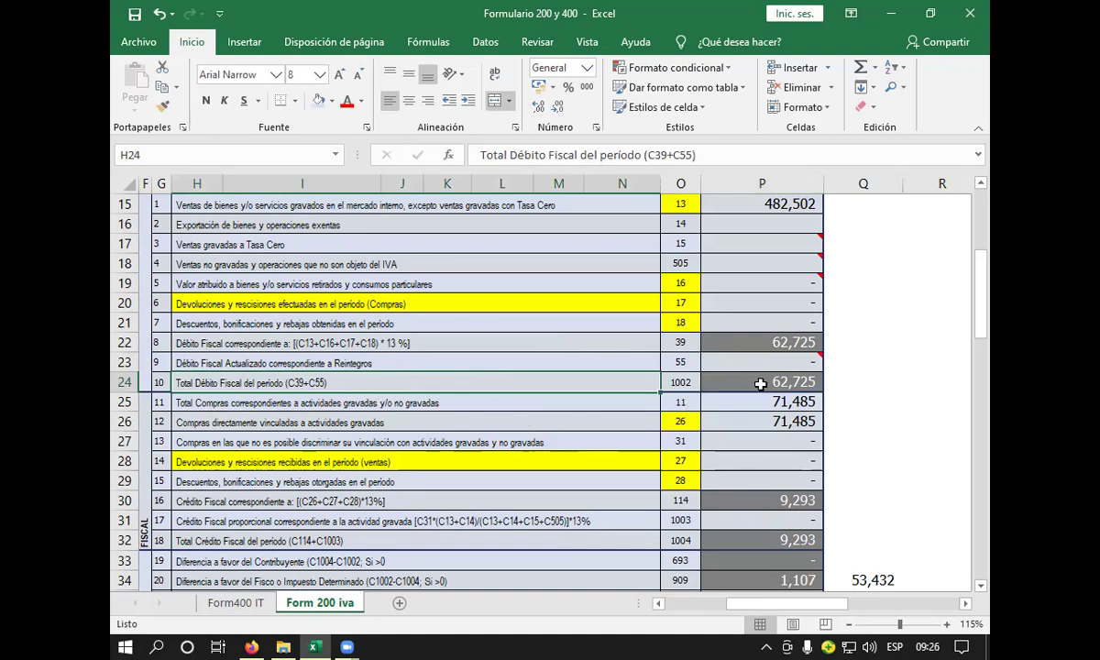
pyautogui.click(763, 342)
pyautogui.click(770, 381)
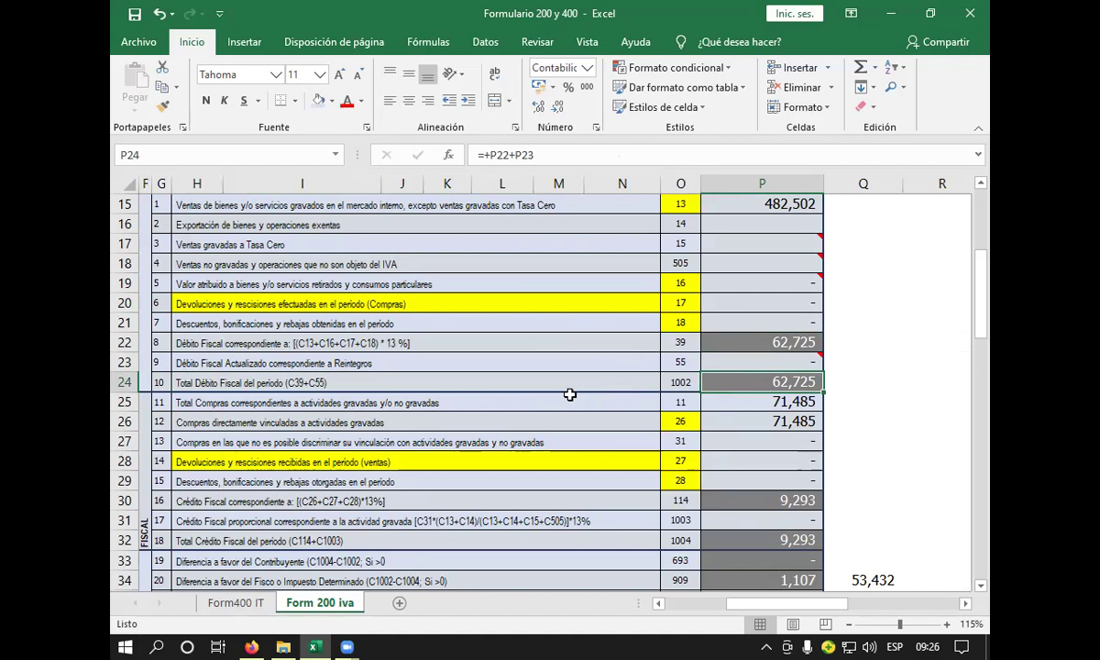
pyautogui.click(794, 401)
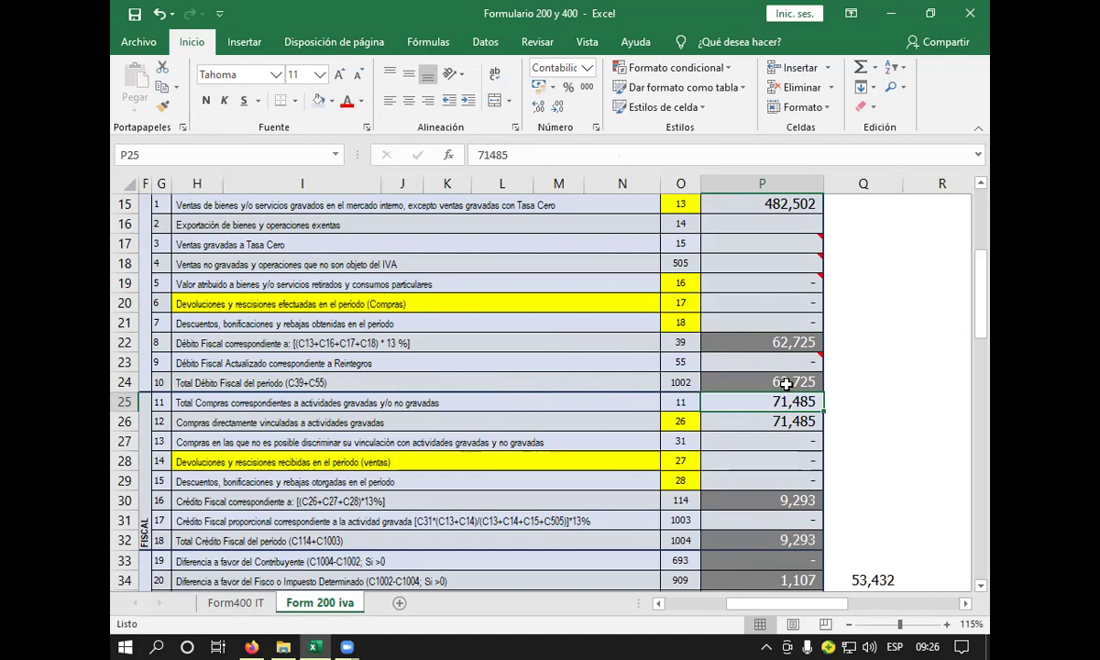
pyautogui.click(787, 384)
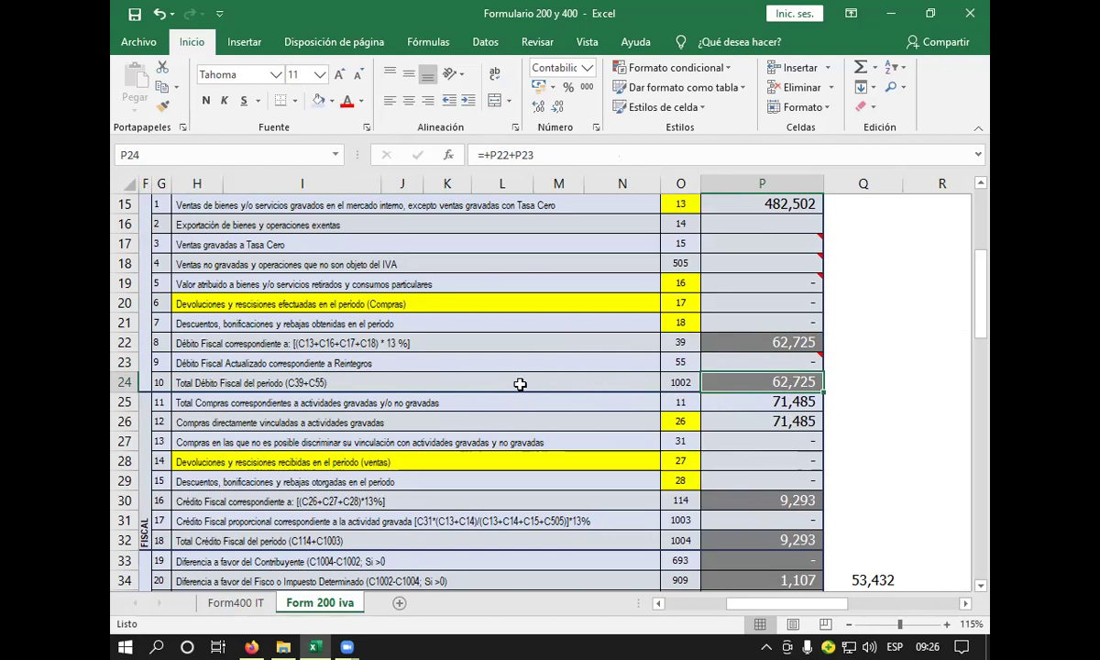
pyautogui.click(706, 404)
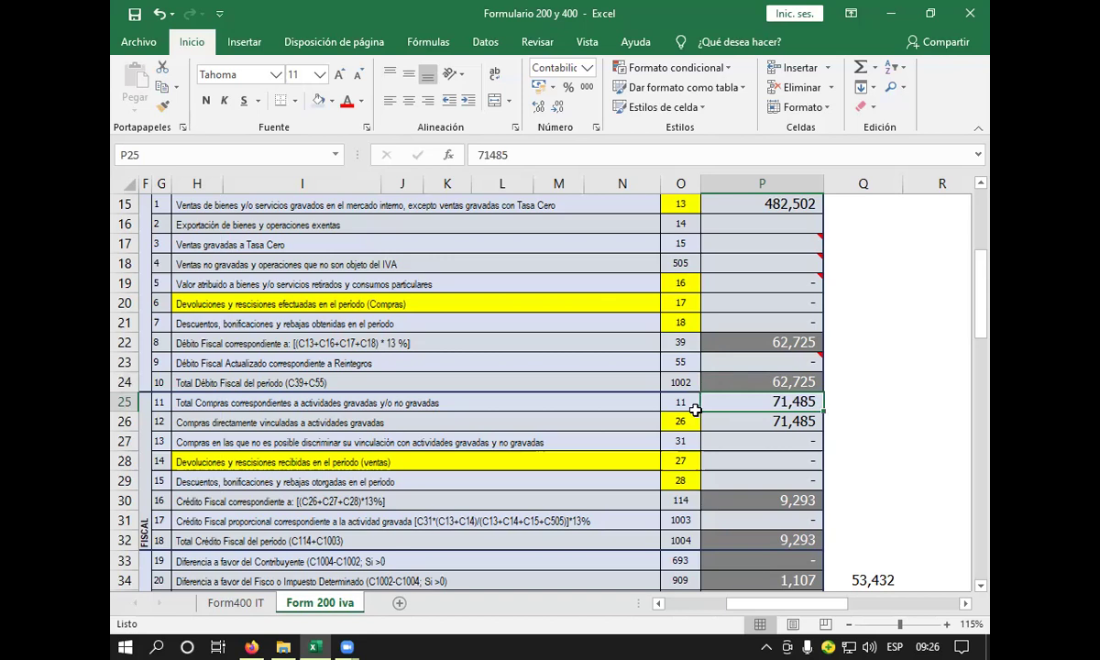
pyautogui.click(594, 400)
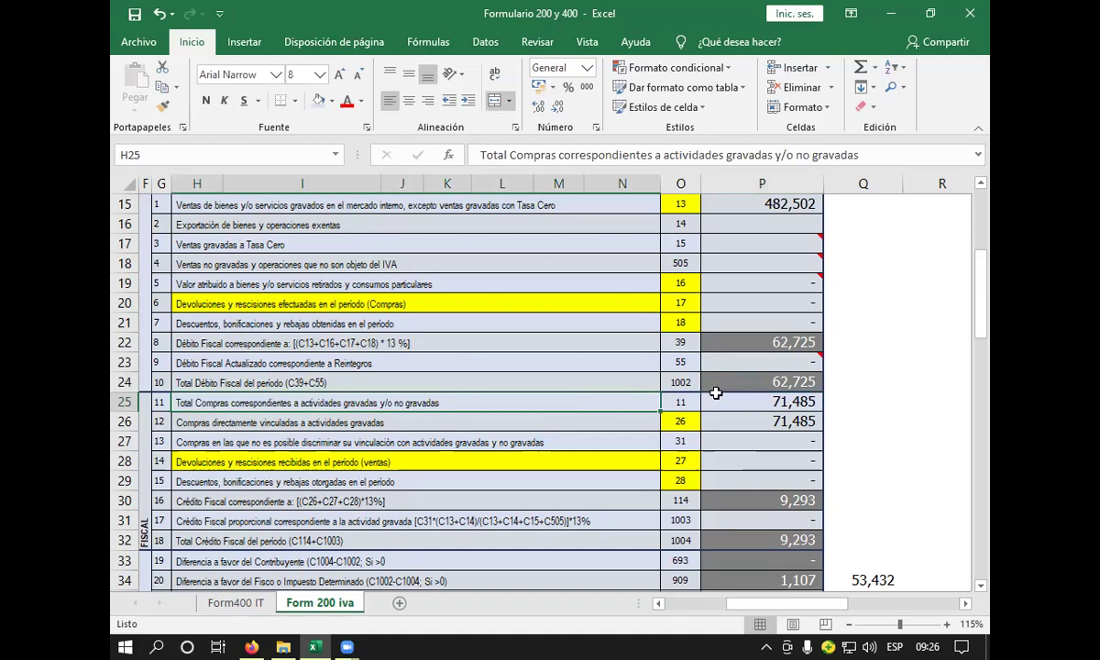
pyautogui.click(723, 406)
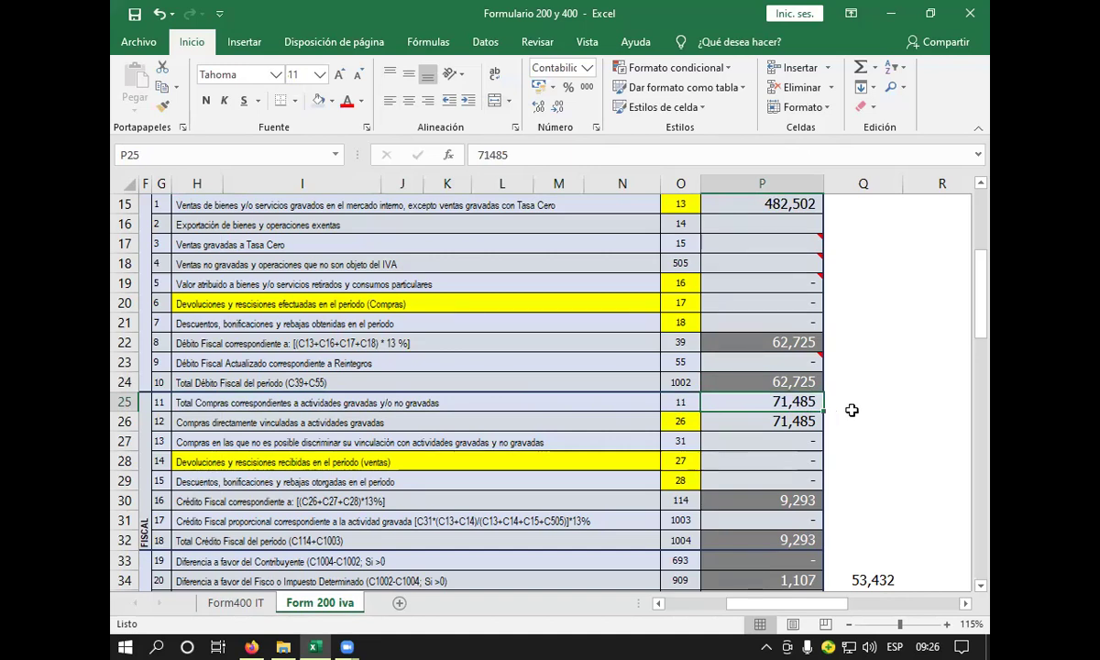
# - Enter 183,787 as the line 11 Total Compras amount in P25 and adjust its decimals
pyautogui.write('183')
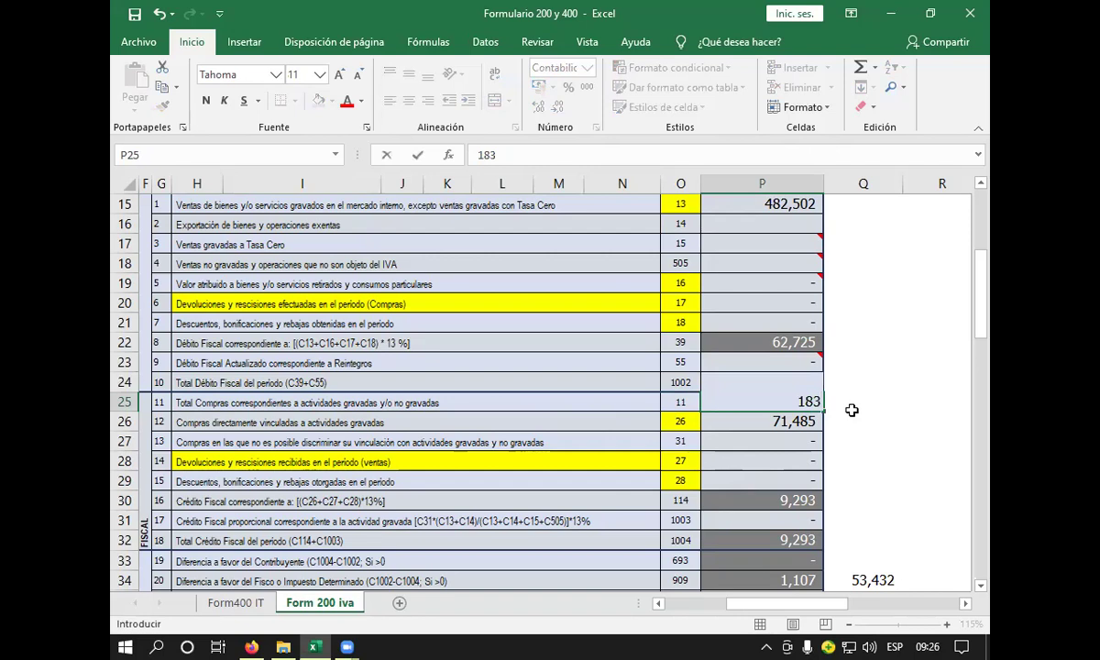
pyautogui.write('787')
pyautogui.press('Return')
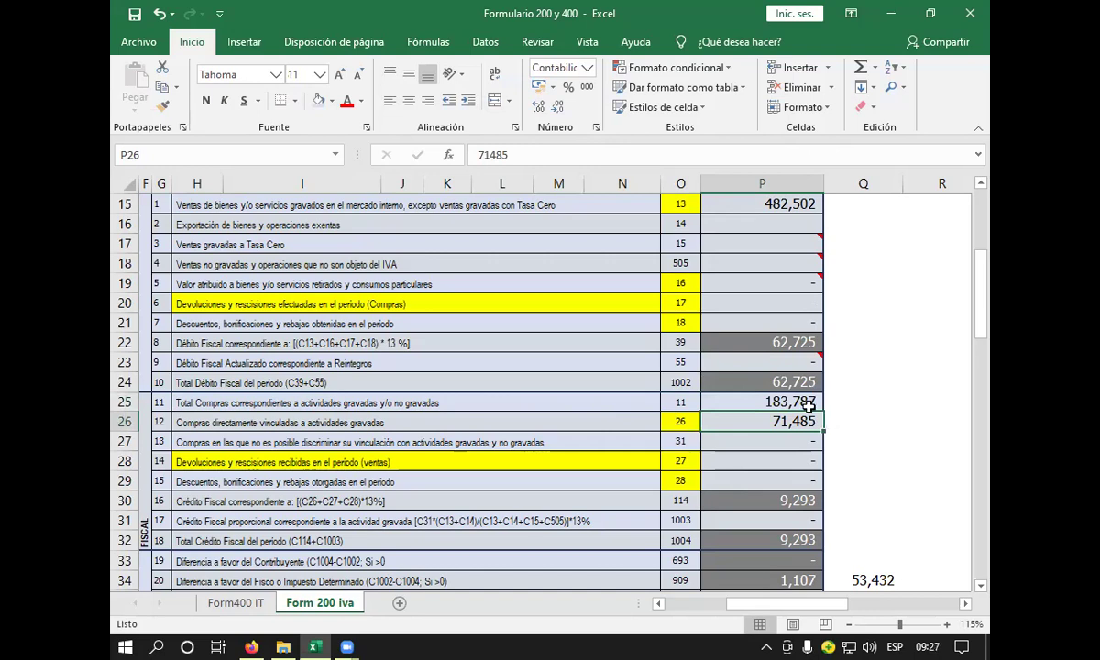
pyautogui.click(812, 404)
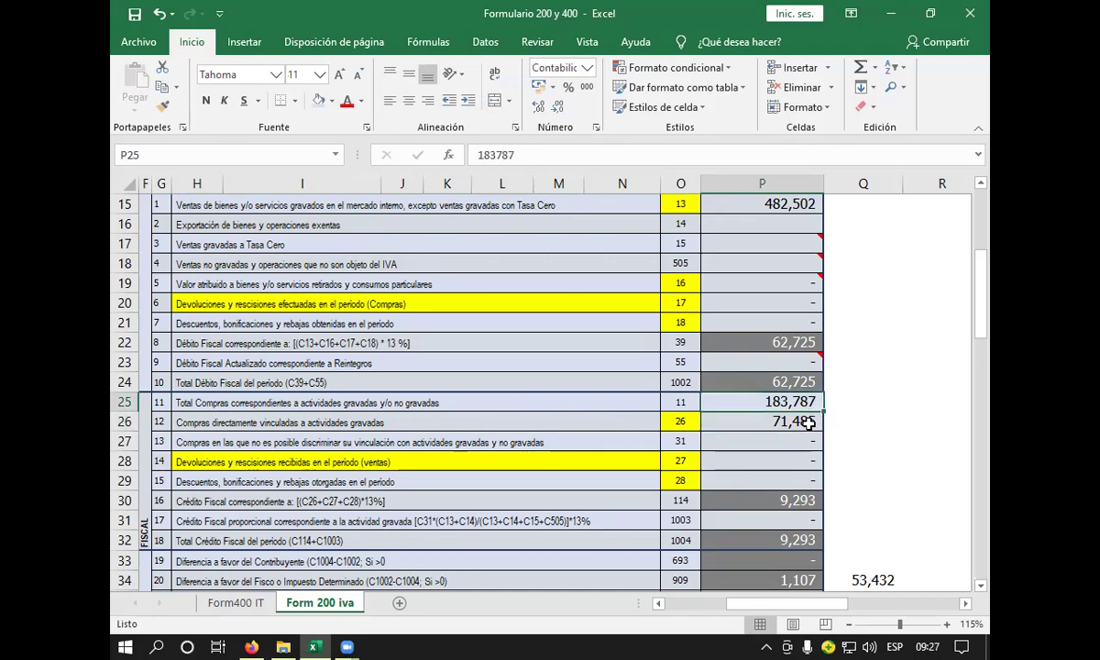
pyautogui.doubleClick(816, 402)
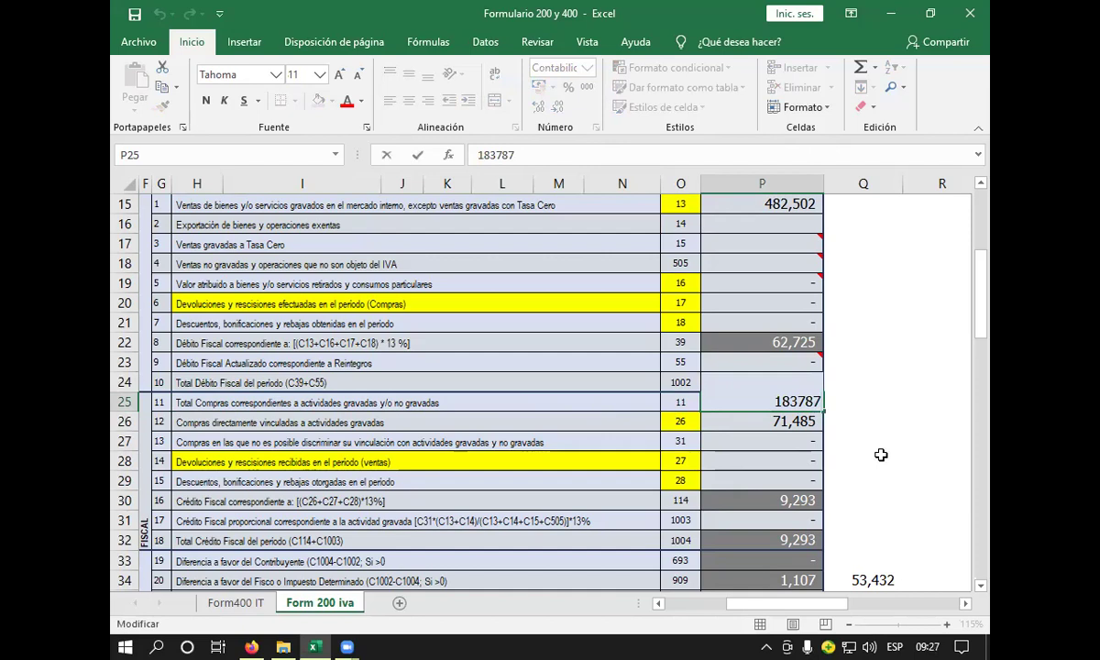
pyautogui.write('.')
pyautogui.press('BackSpace')
pyautogui.write('0,50')
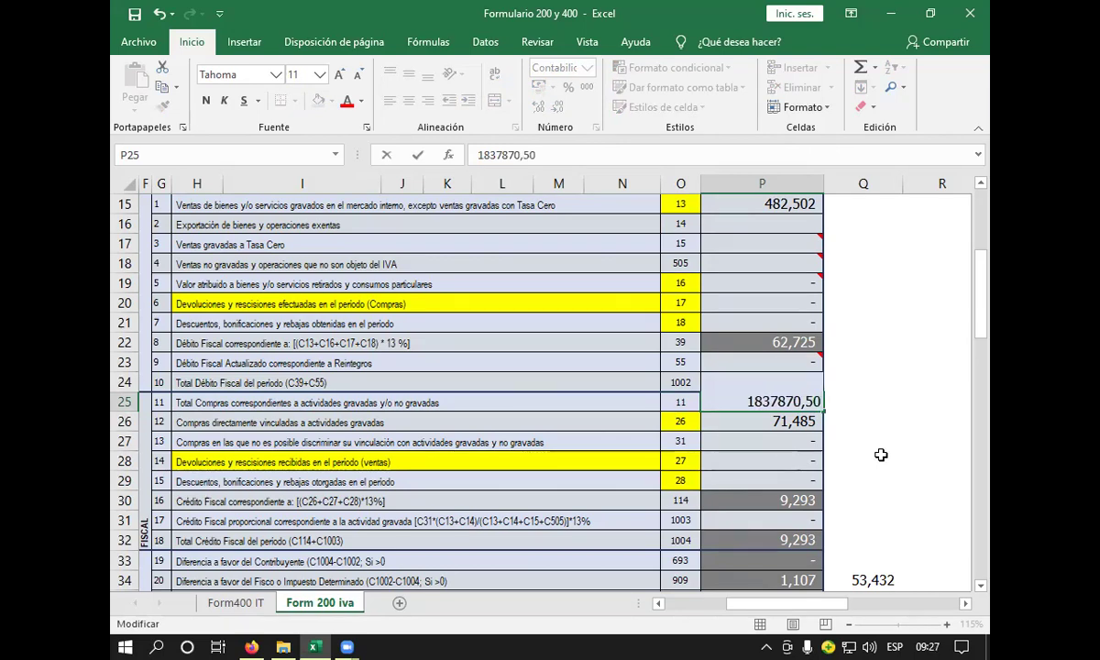
pyautogui.press('Return')
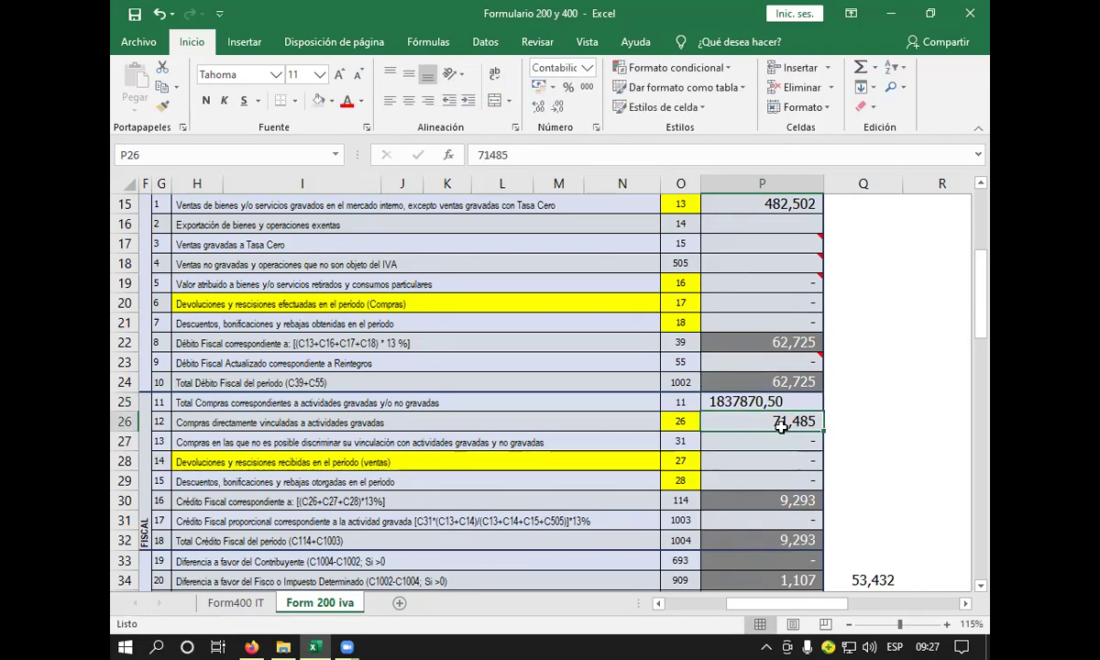
pyautogui.click(734, 399)
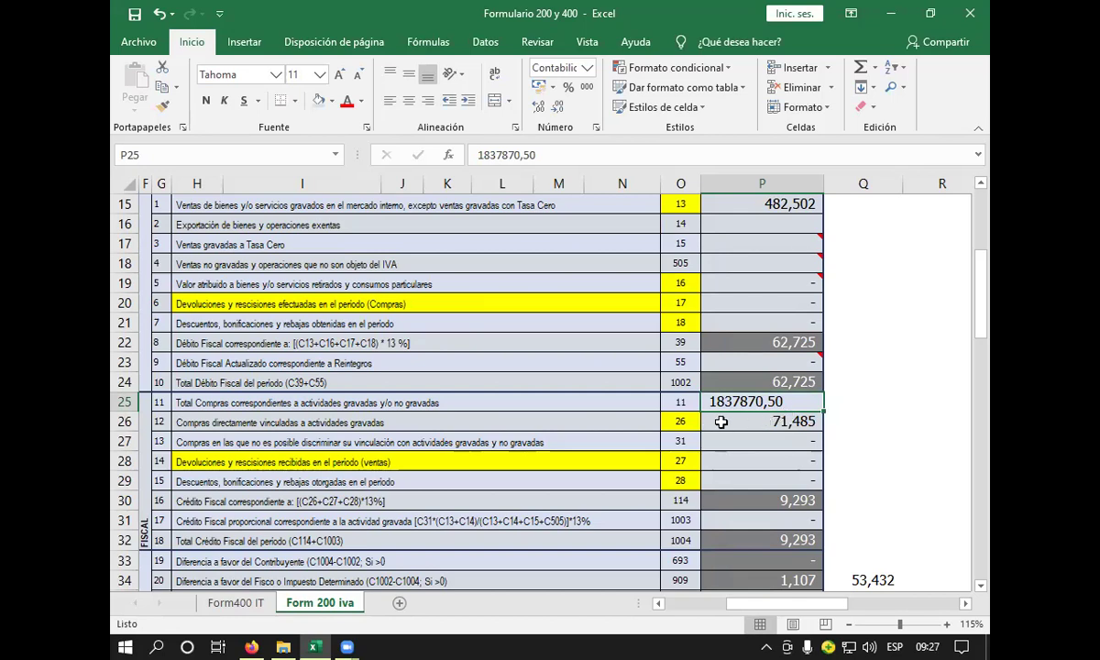
pyautogui.click(807, 422)
pyautogui.click(757, 401)
pyautogui.doubleClick(776, 401)
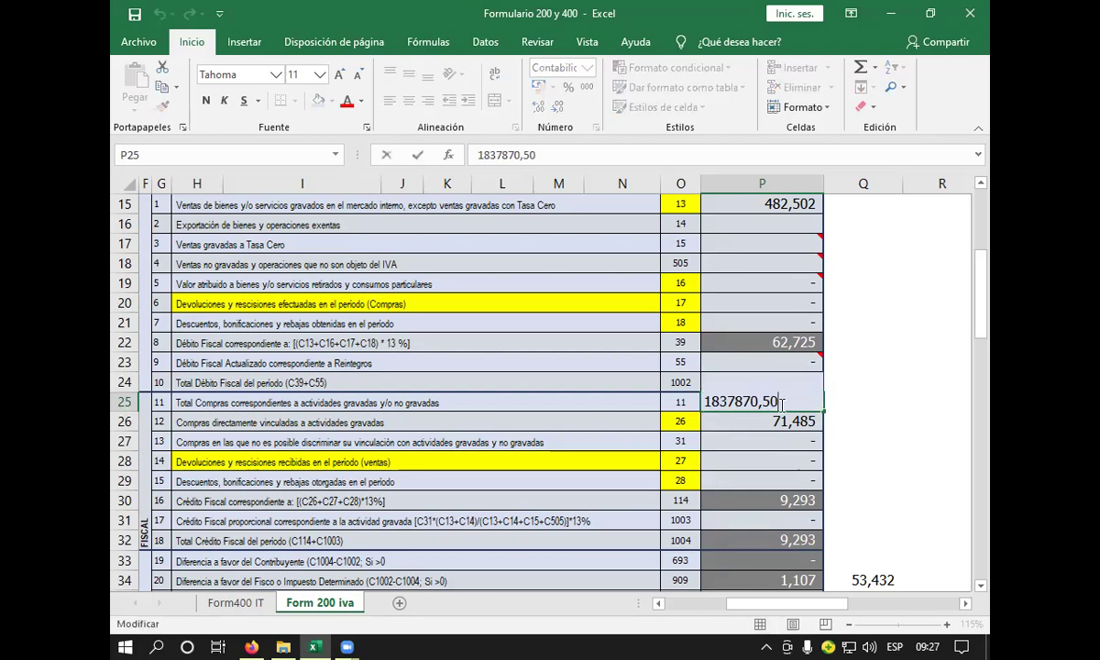
pyautogui.press('BackSpace')
pyautogui.press('BackSpace')
pyautogui.press('BackSpace')
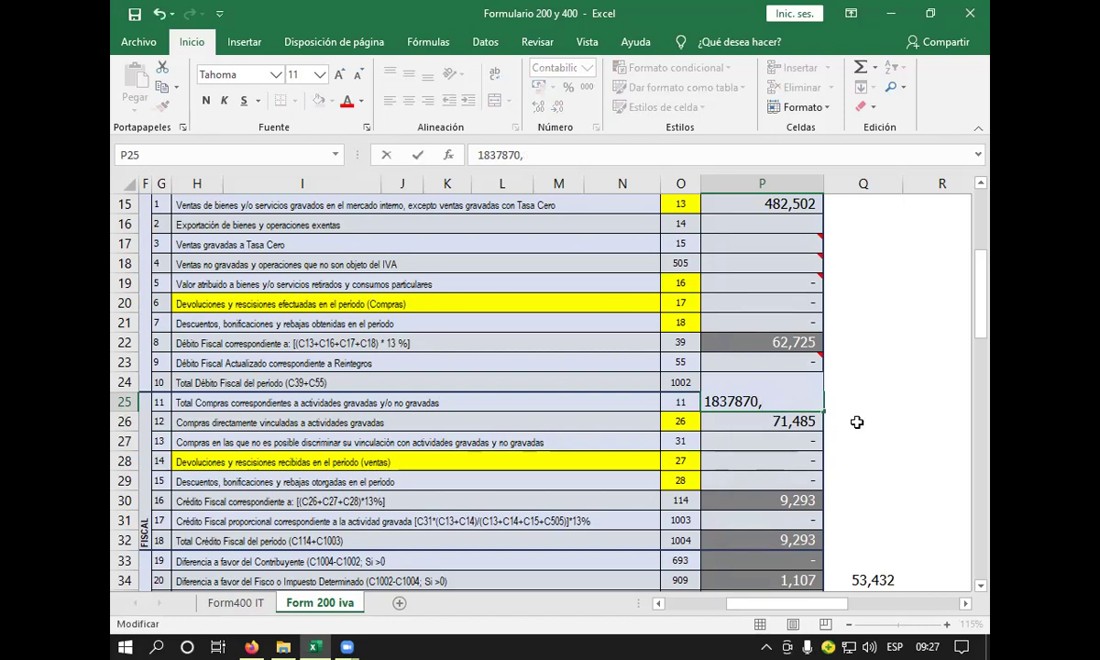
pyautogui.write('.5')
pyautogui.press('BackSpace')
pyautogui.write('58')
pyautogui.press('Return')
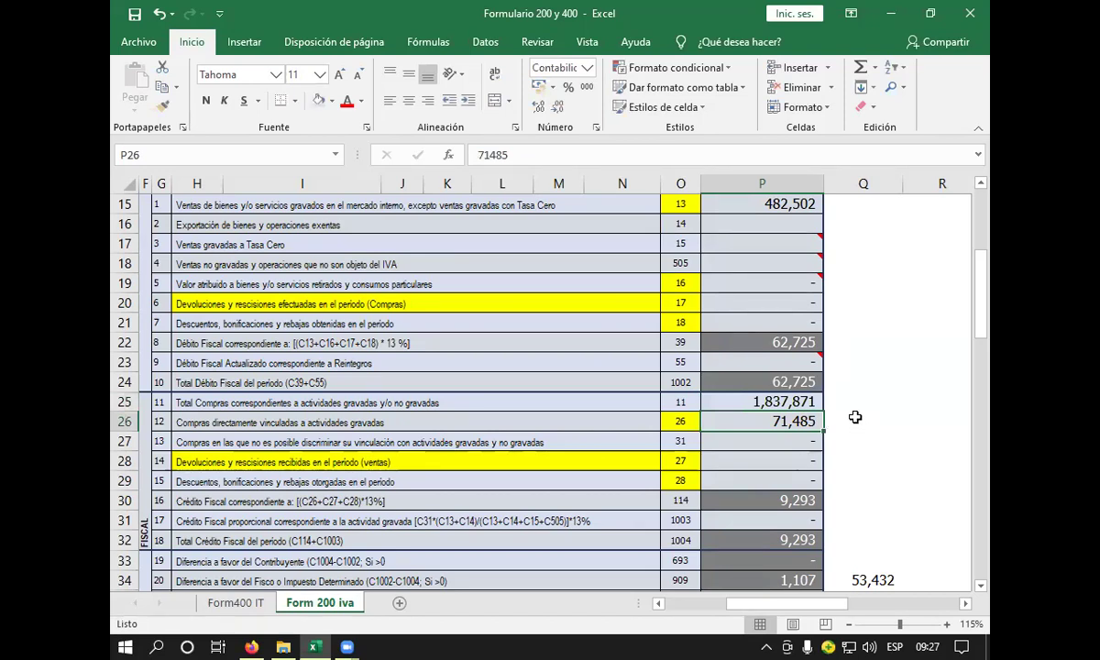
# - Correct P25 to 183787.5, using a period as the decimal separator
pyautogui.moveTo(734, 384); pyautogui.dragTo(737, 401)
pyautogui.click(805, 410)
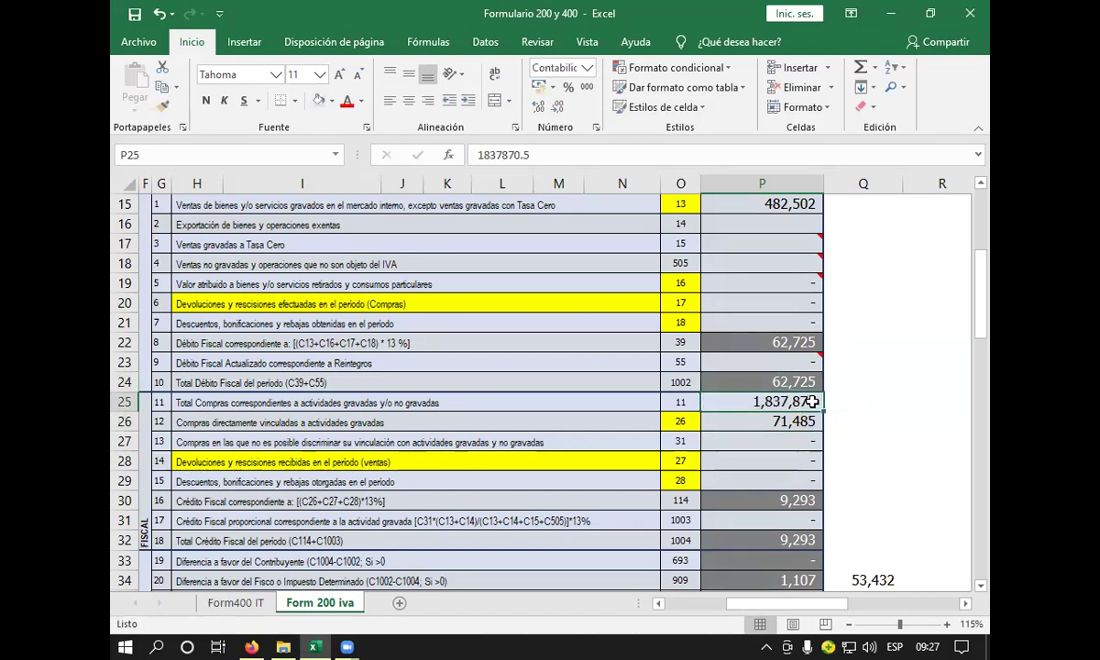
pyautogui.doubleClick(805, 410)
pyautogui.press('Escape')
pyautogui.click(798, 421)
pyautogui.click(807, 404)
pyautogui.doubleClick(806, 405)
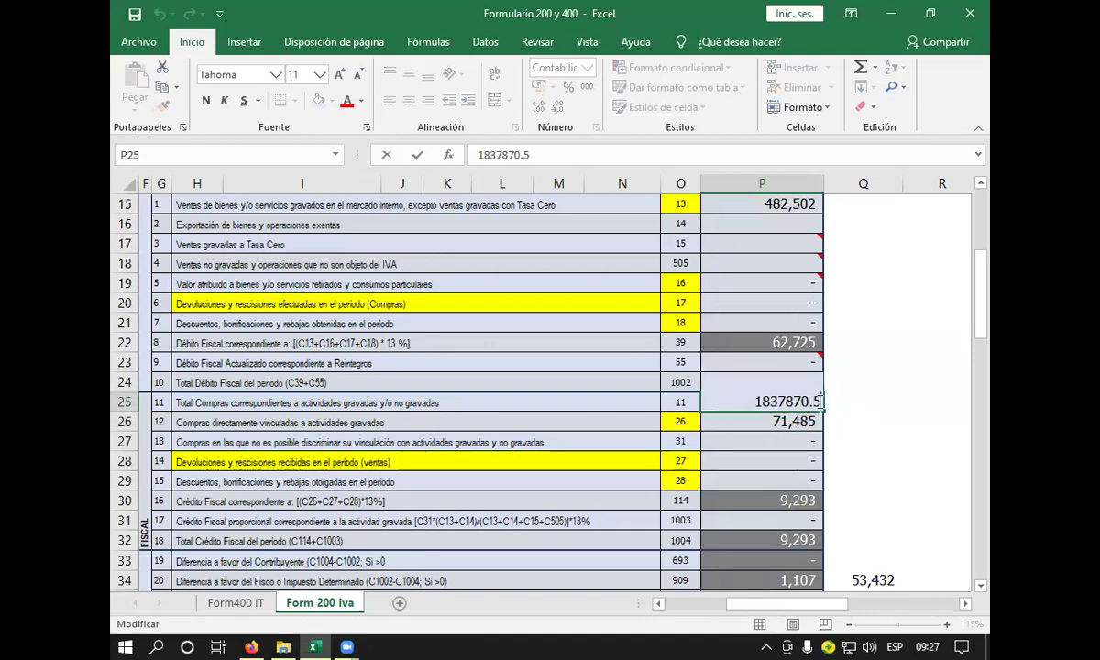
pyautogui.press('BackSpace')
pyautogui.press('BackSpace')
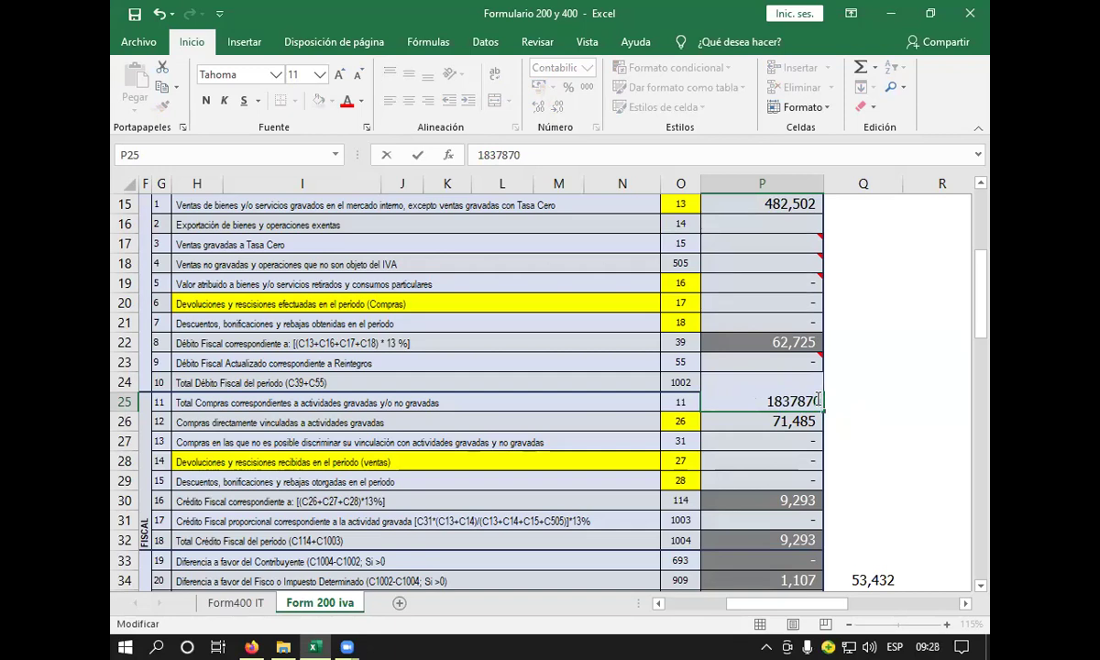
pyautogui.press('BackSpace')
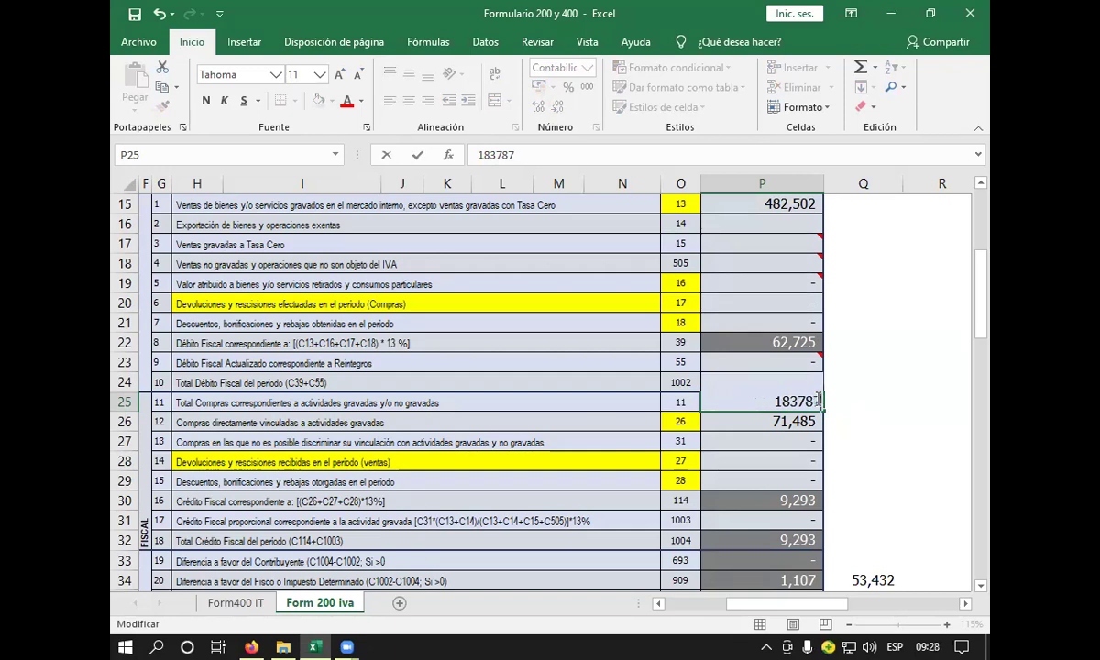
pyautogui.write(',50')
pyautogui.press('Return')
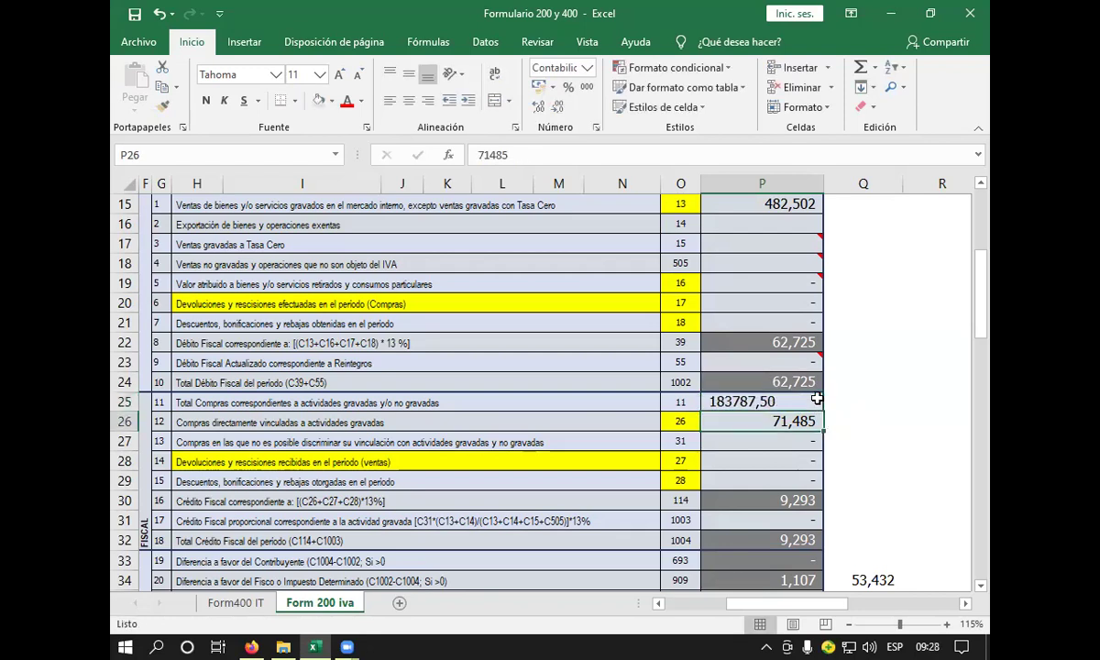
pyautogui.click(779, 404)
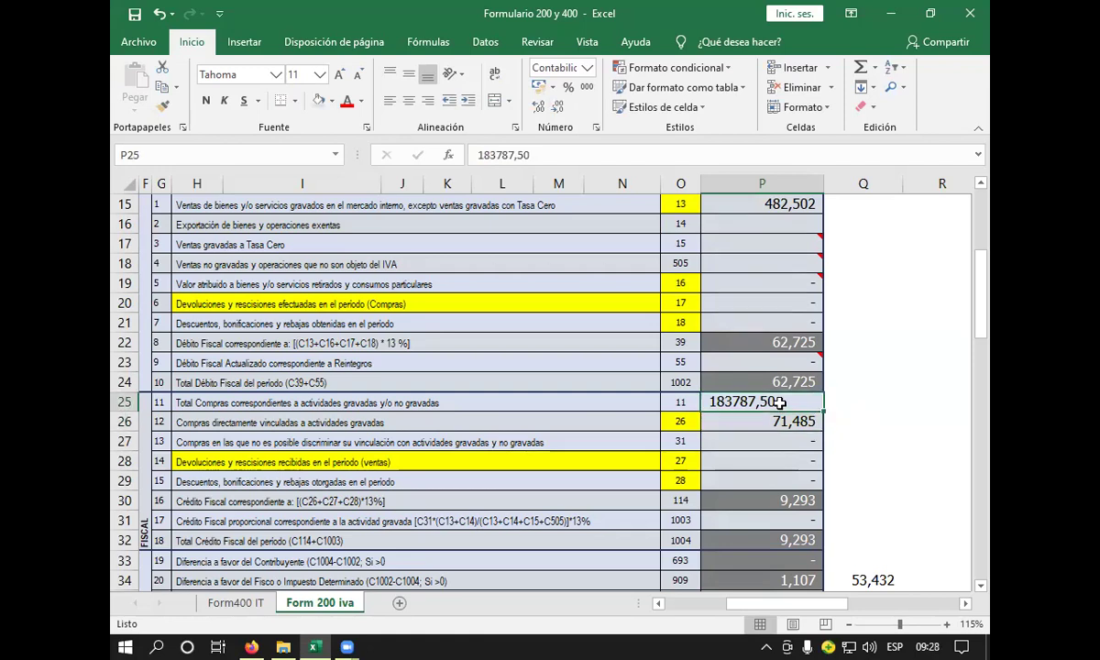
pyautogui.doubleClick(779, 403)
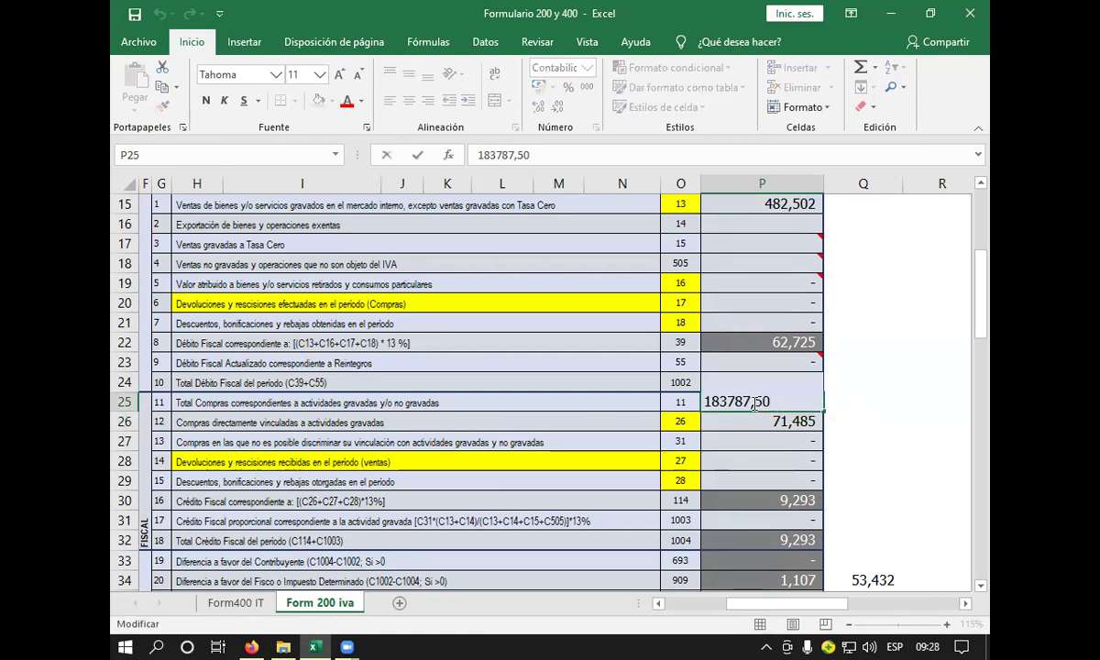
pyautogui.press('Left')
pyautogui.press('Left')
pyautogui.press('BackSpace')
pyautogui.write('.')
pyautogui.press('Return')
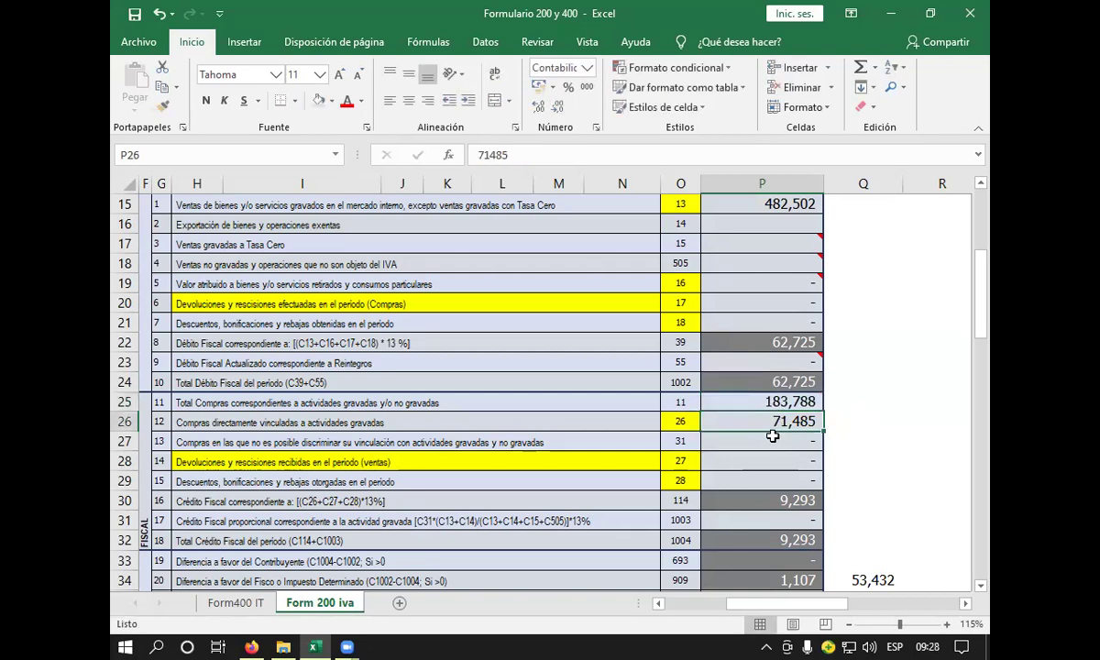
# - Show P25 with two decimal places so it reads 183,787.50
pyautogui.click(772, 403)
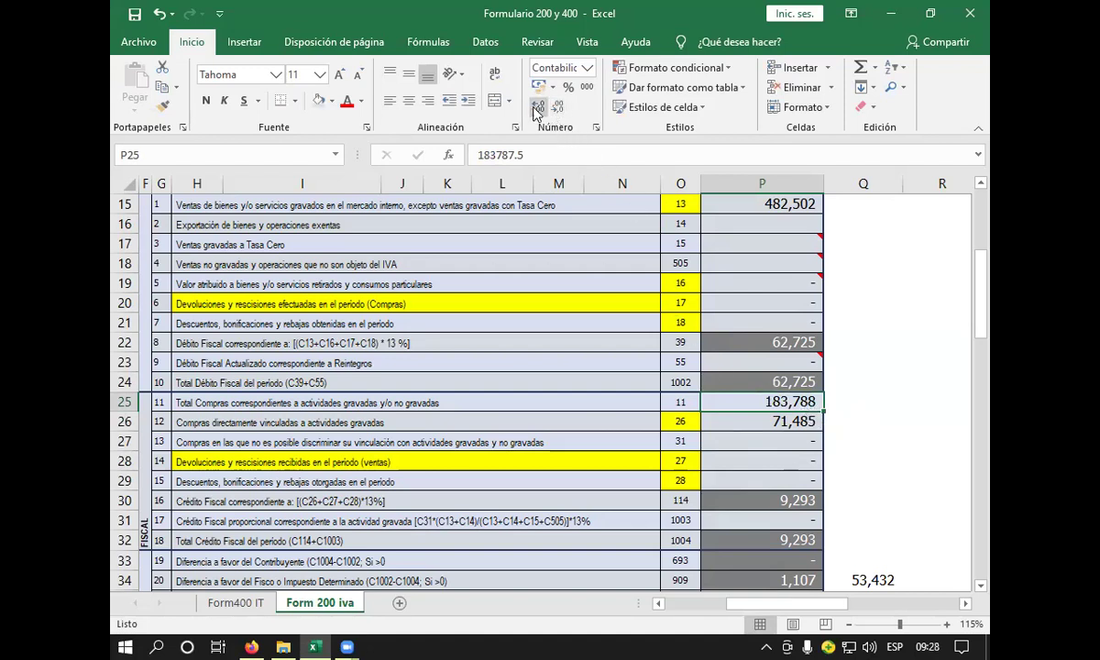
pyautogui.click(538, 109)
pyautogui.click(538, 109)
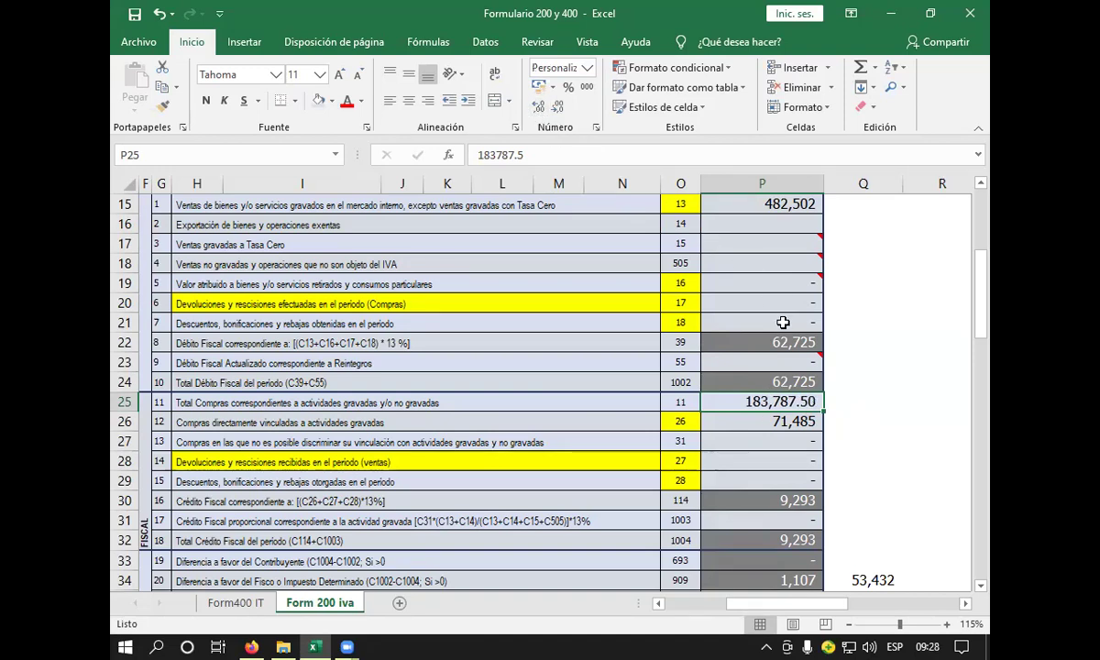
pyautogui.click(776, 429)
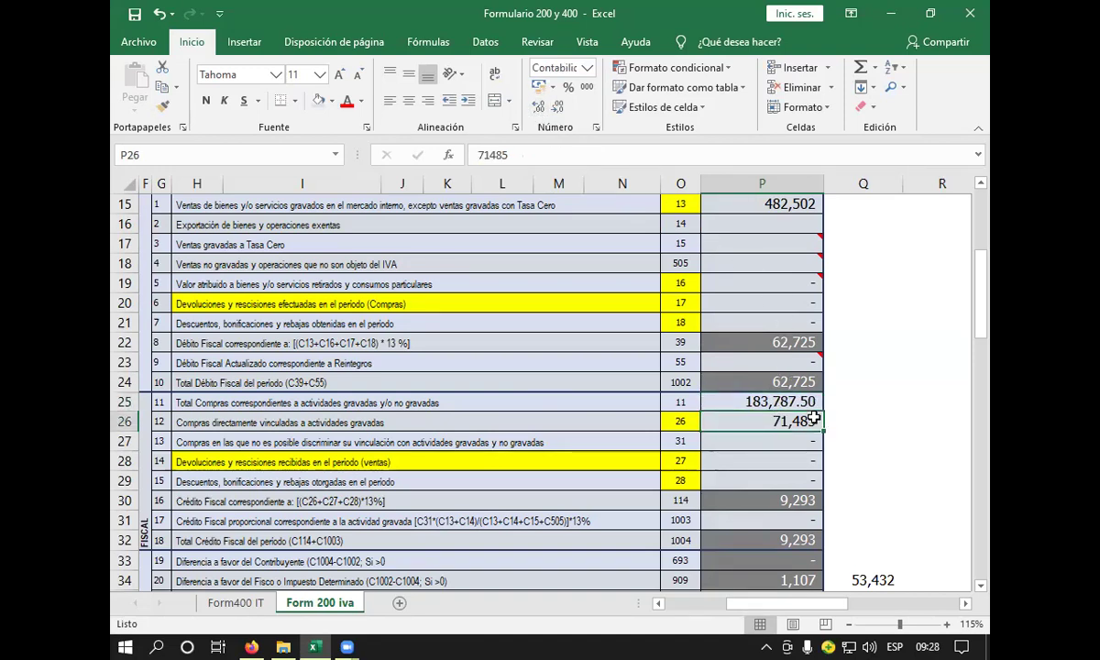
pyautogui.click(454, 424)
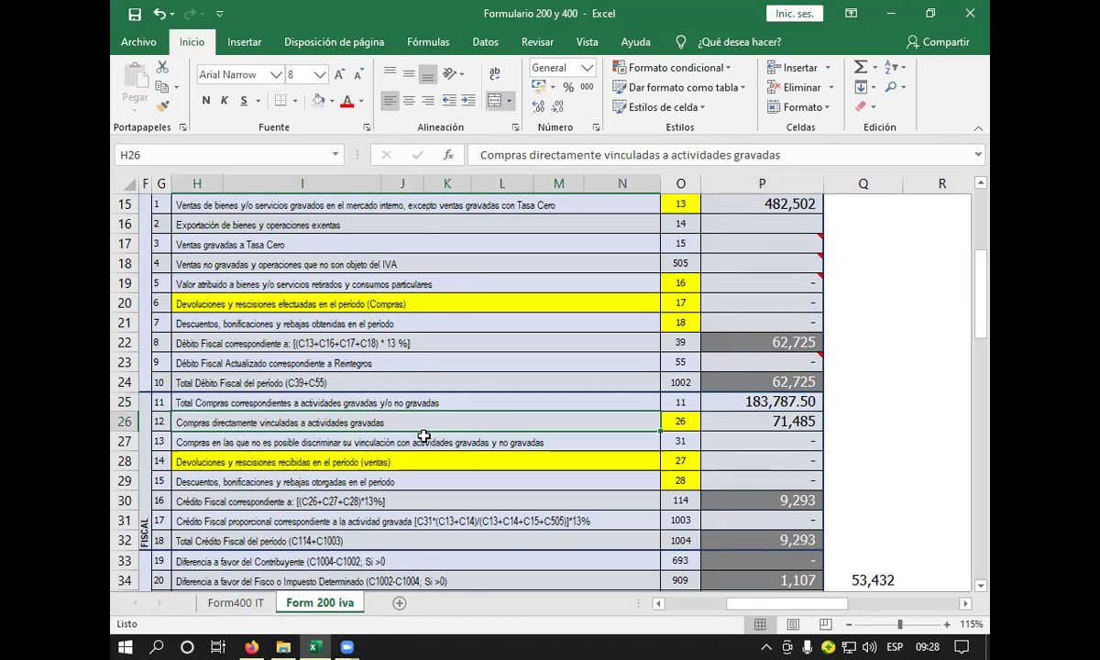
# - Set the line 12 directly linked purchases amount in P26 to 0
pyautogui.scroll(-2, 424, 422)
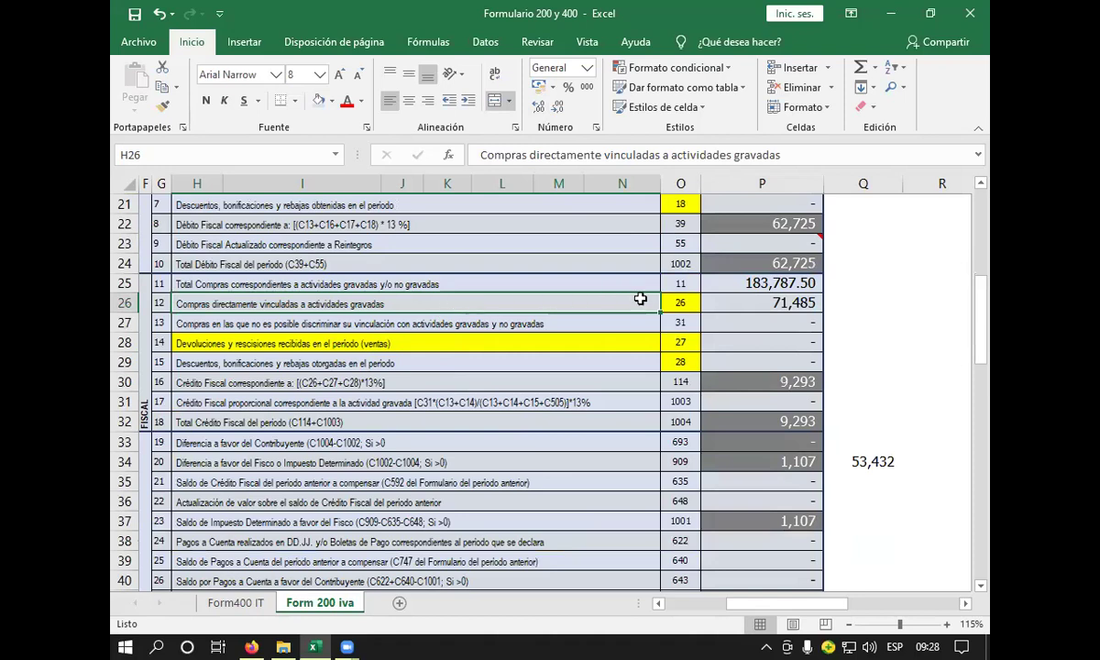
pyautogui.click(738, 309)
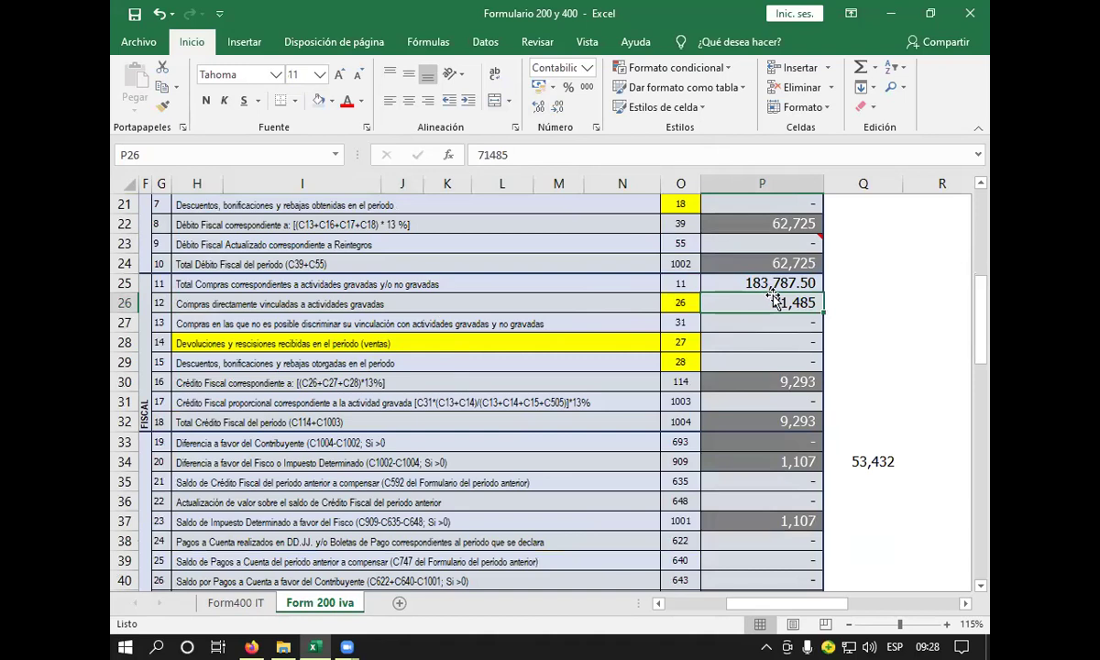
pyautogui.write('0')
pyautogui.press('Return')
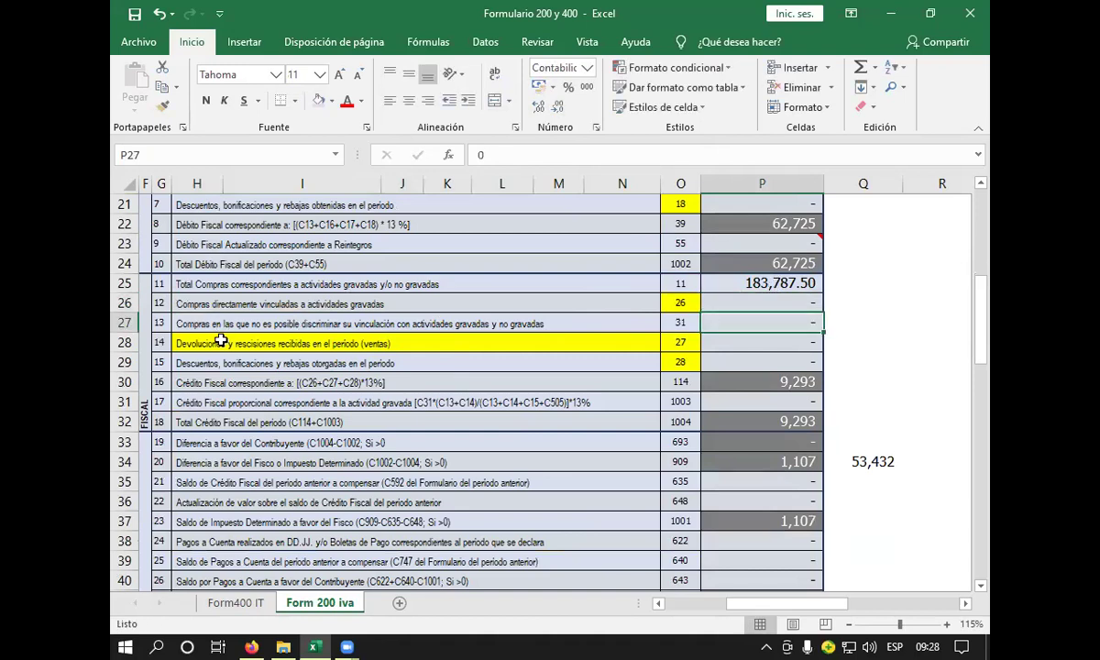
# - Review the line 13, 15 and 16 Crédito Fiscal row descriptions
pyautogui.click(385, 320)
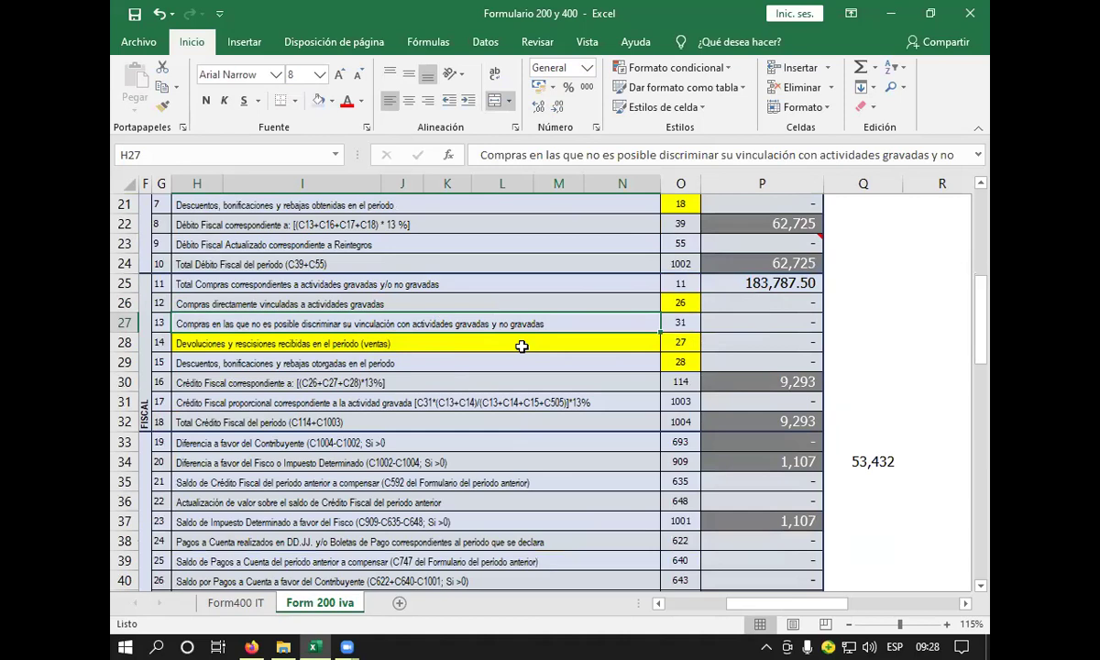
pyautogui.click(731, 322)
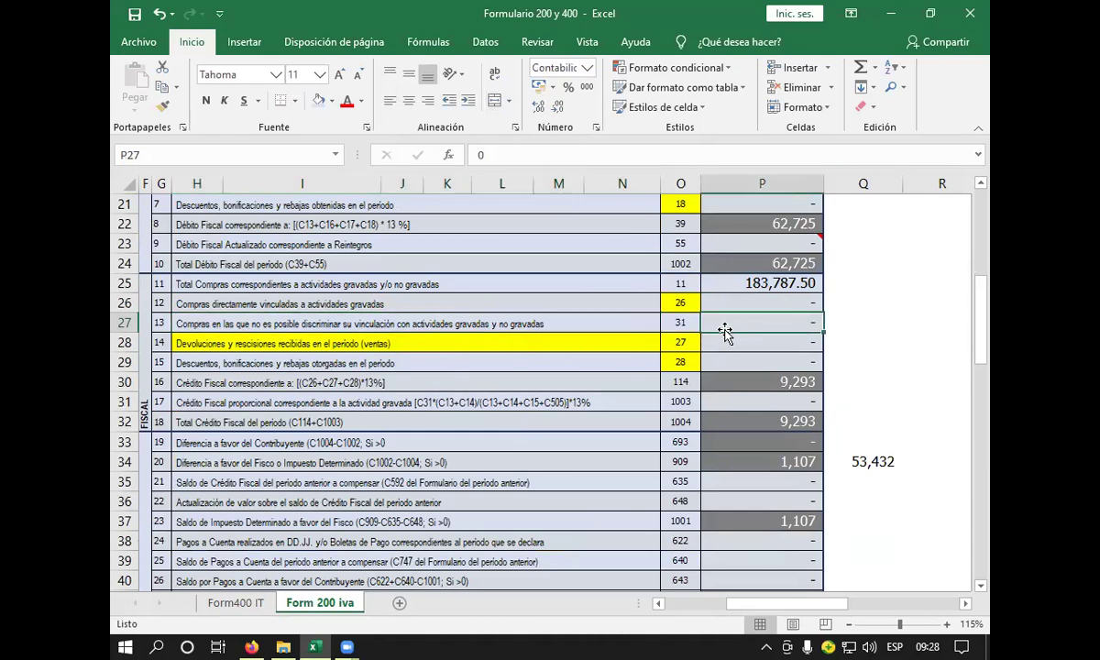
pyautogui.click(629, 361)
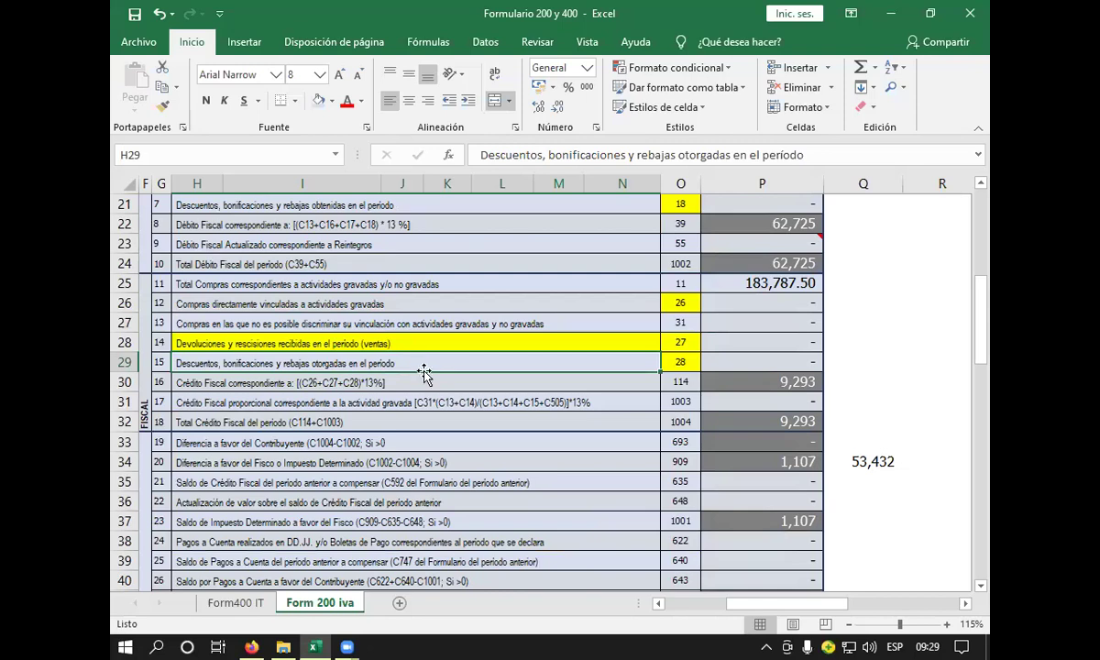
pyautogui.click(432, 382)
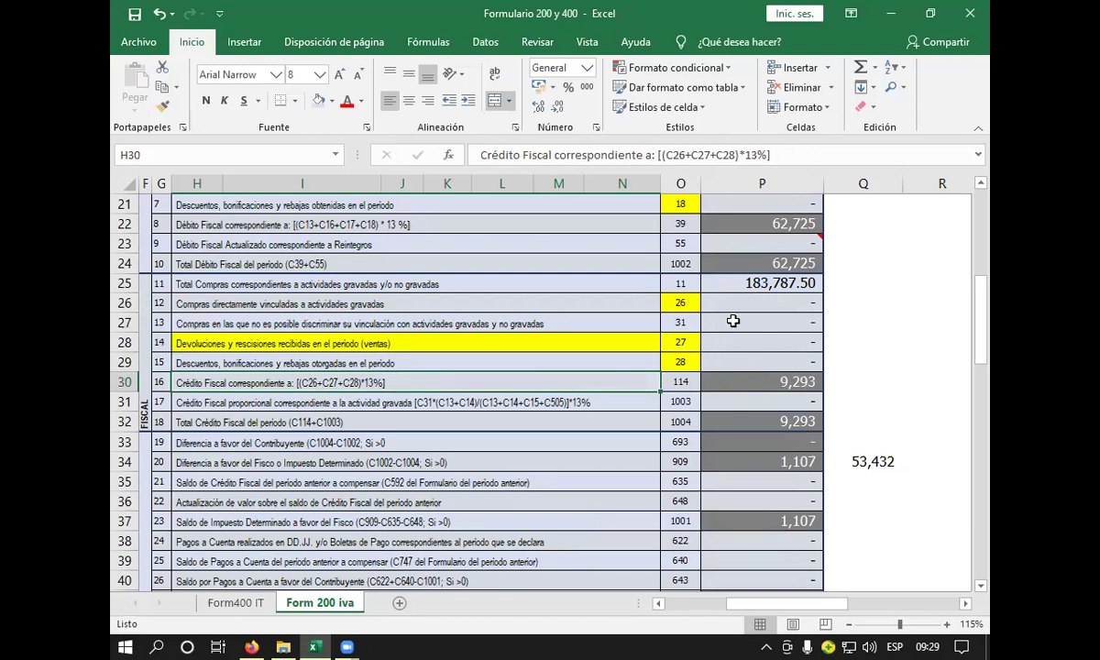
# - Enter =+P25*13% in P30 so line 16 Crédito Fiscal shows 23,892
pyautogui.click(762, 378)
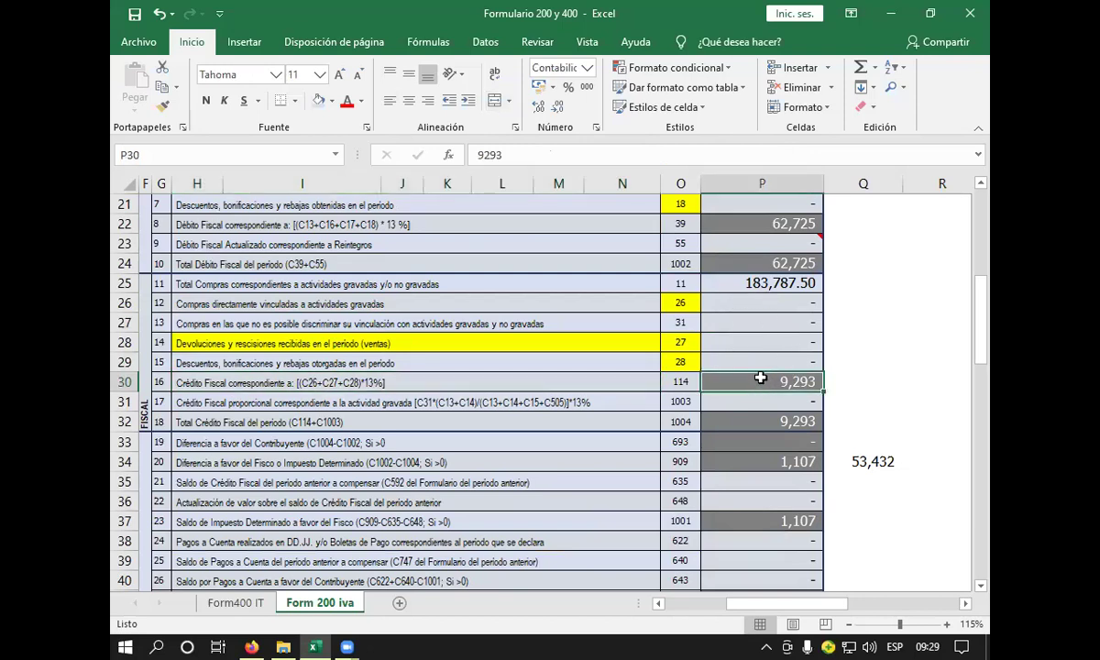
pyautogui.write('+')
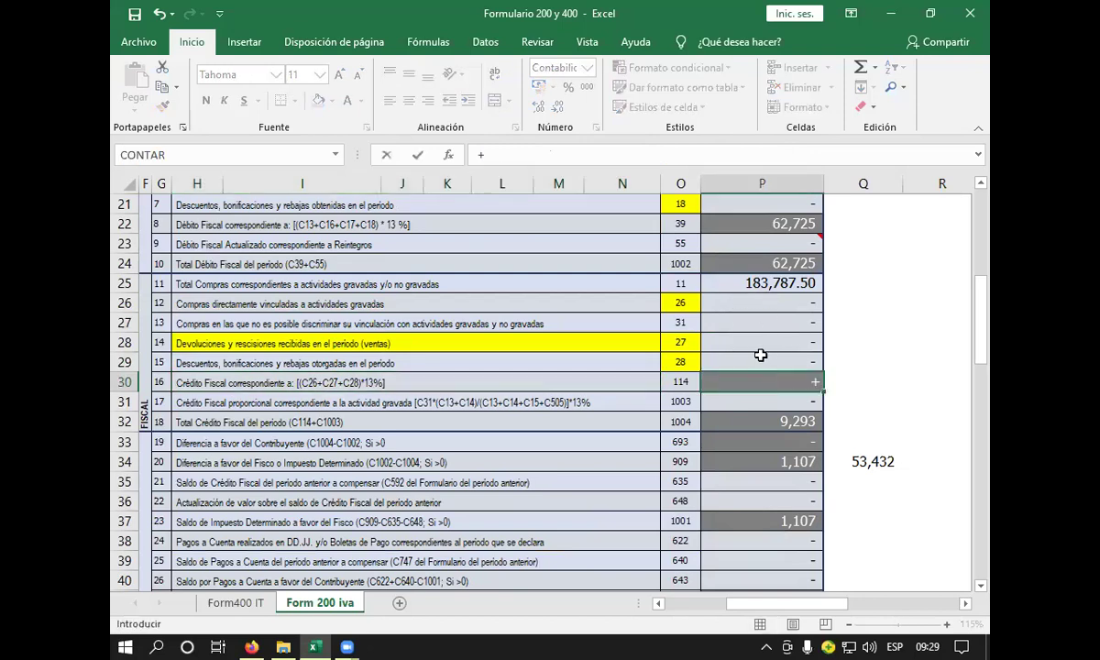
pyautogui.click(734, 284)
pyautogui.write('*13%')
pyautogui.press('Return')
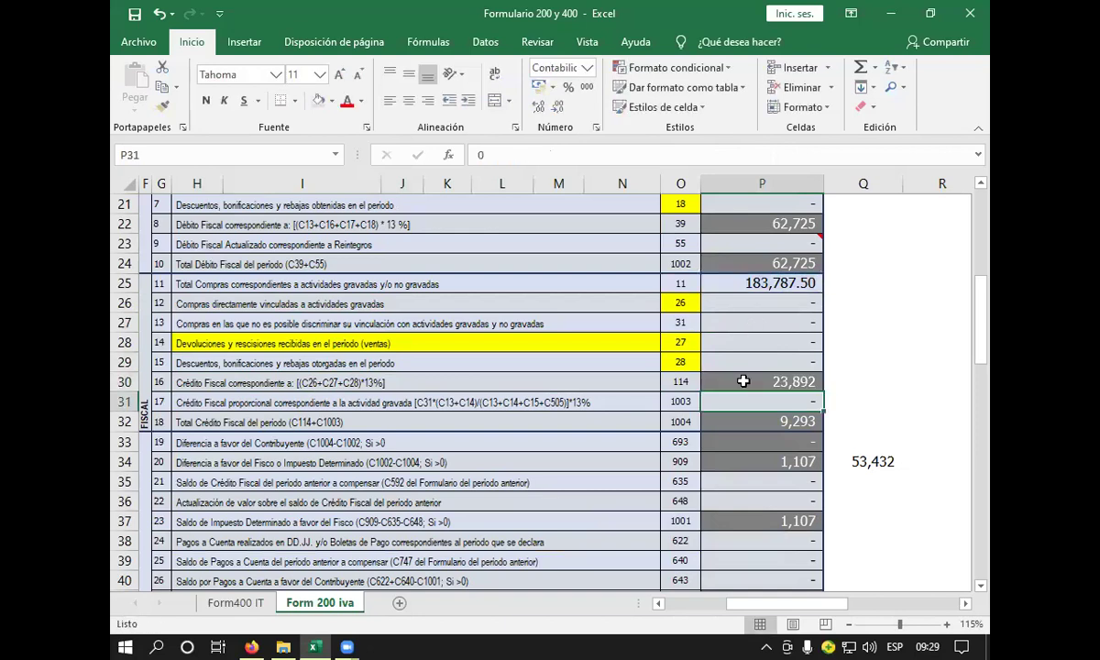
pyautogui.click(743, 382)
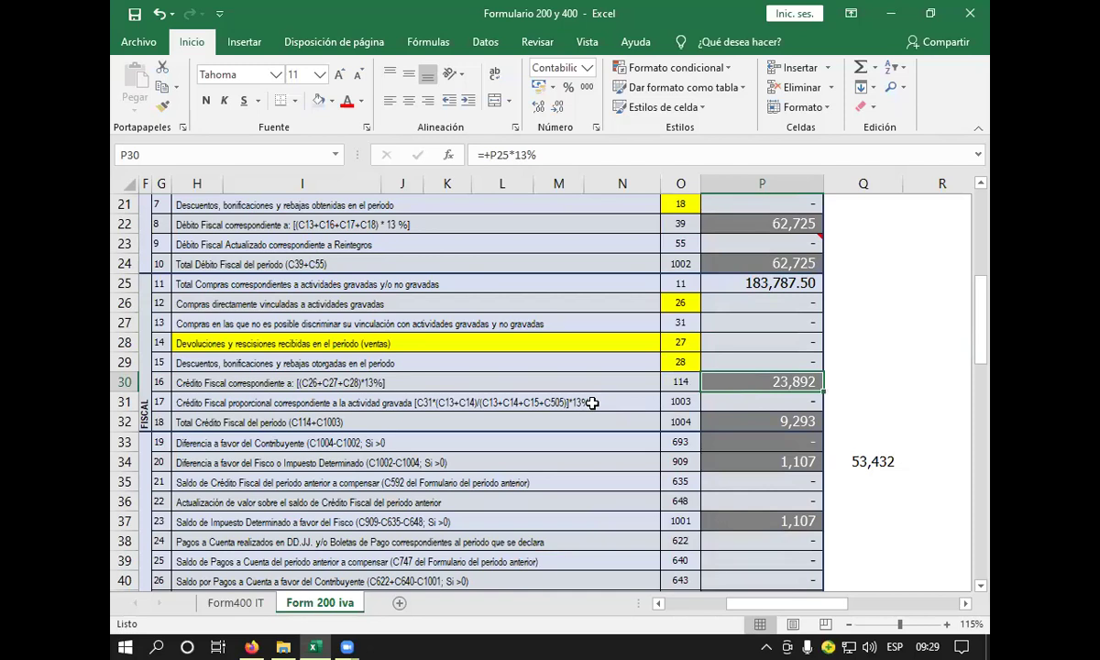
pyautogui.click(592, 403)
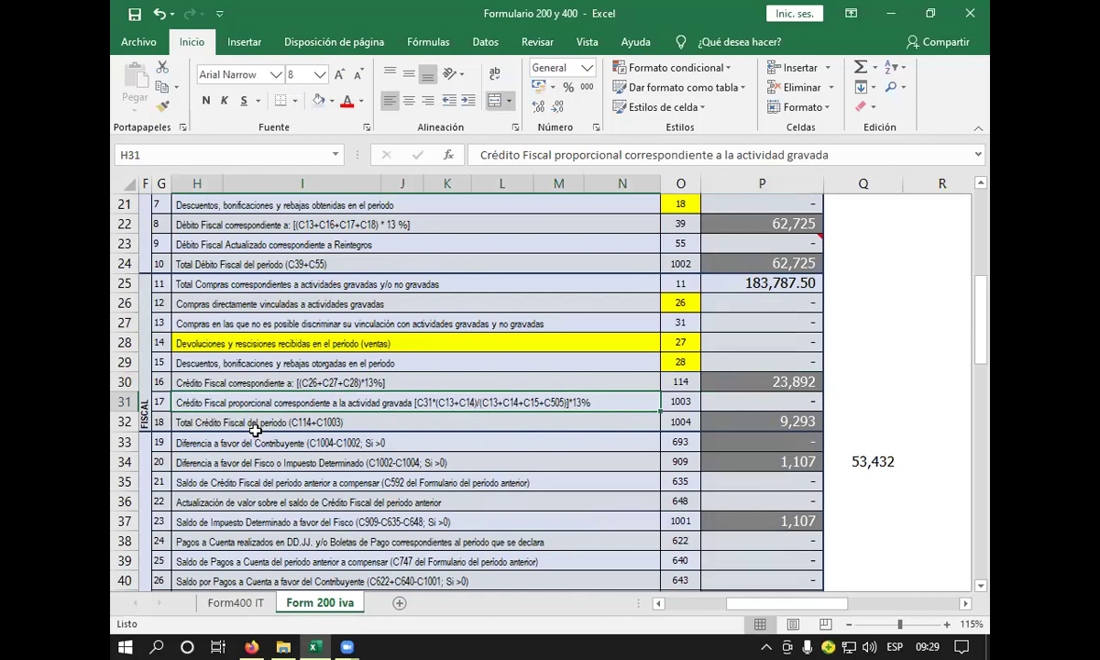
pyautogui.click(257, 427)
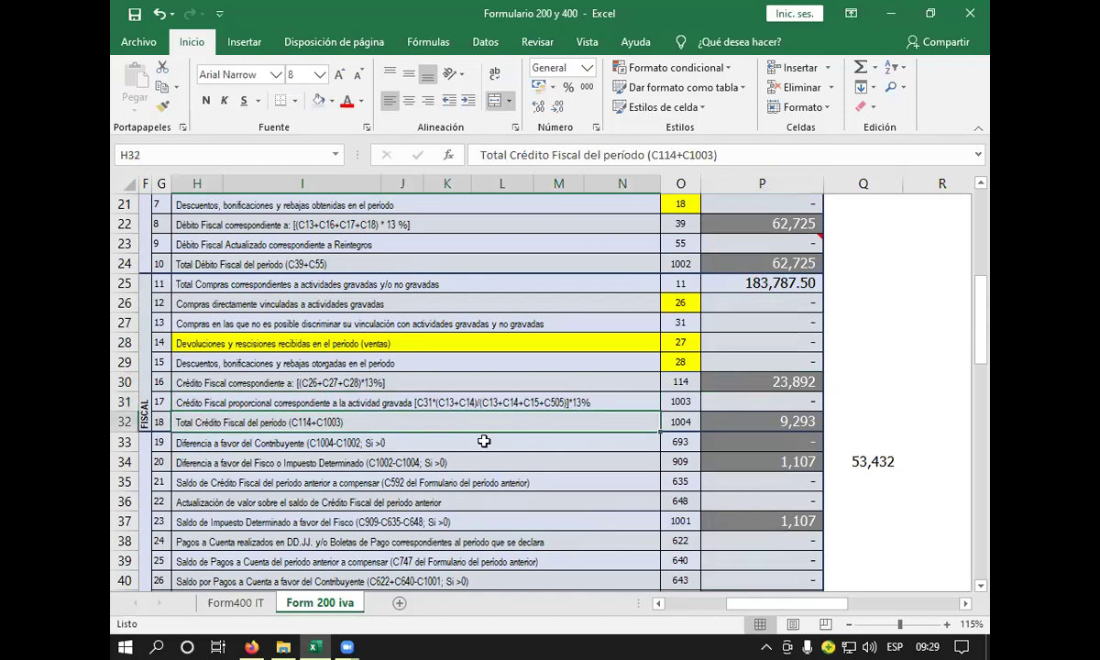
pyautogui.click(745, 422)
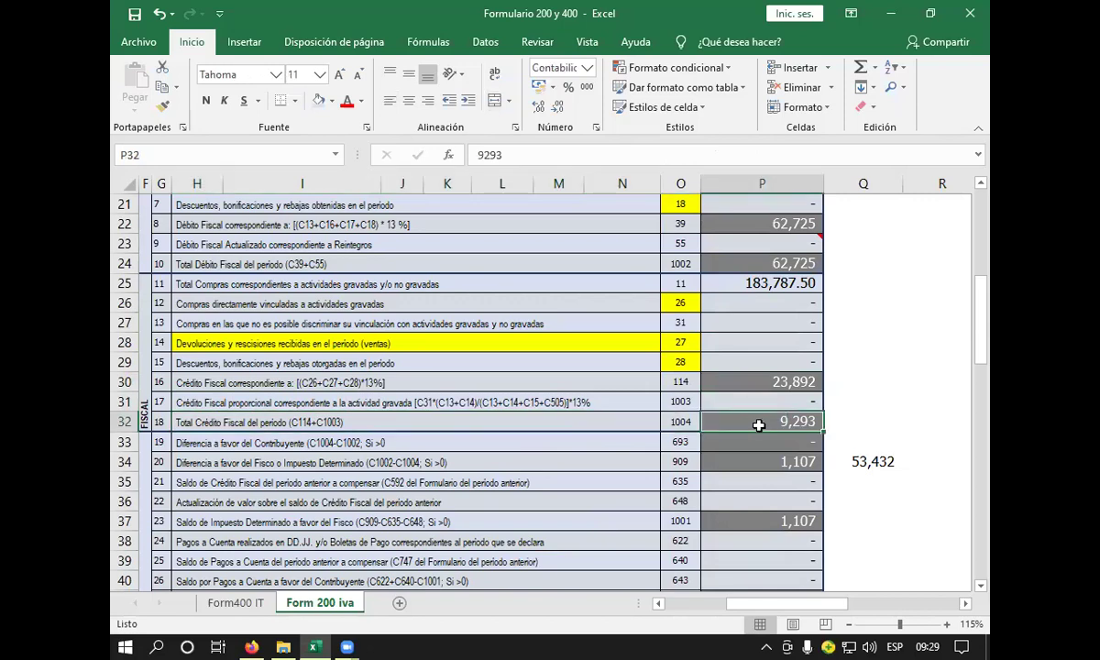
pyautogui.write('+')
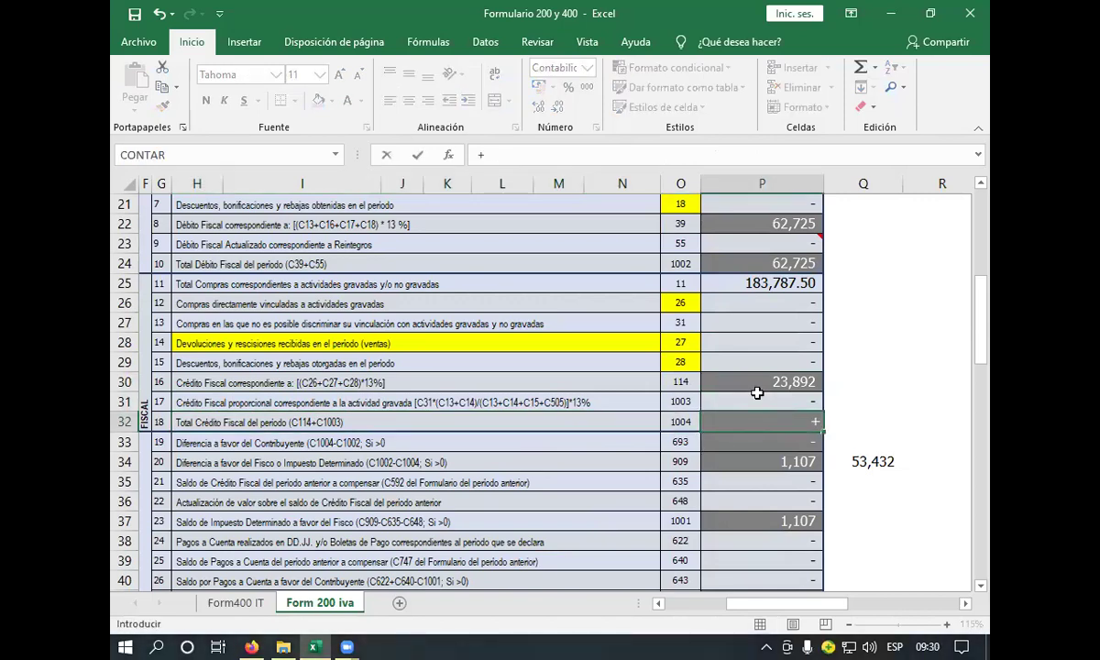
pyautogui.click(757, 383)
pyautogui.press('Return')
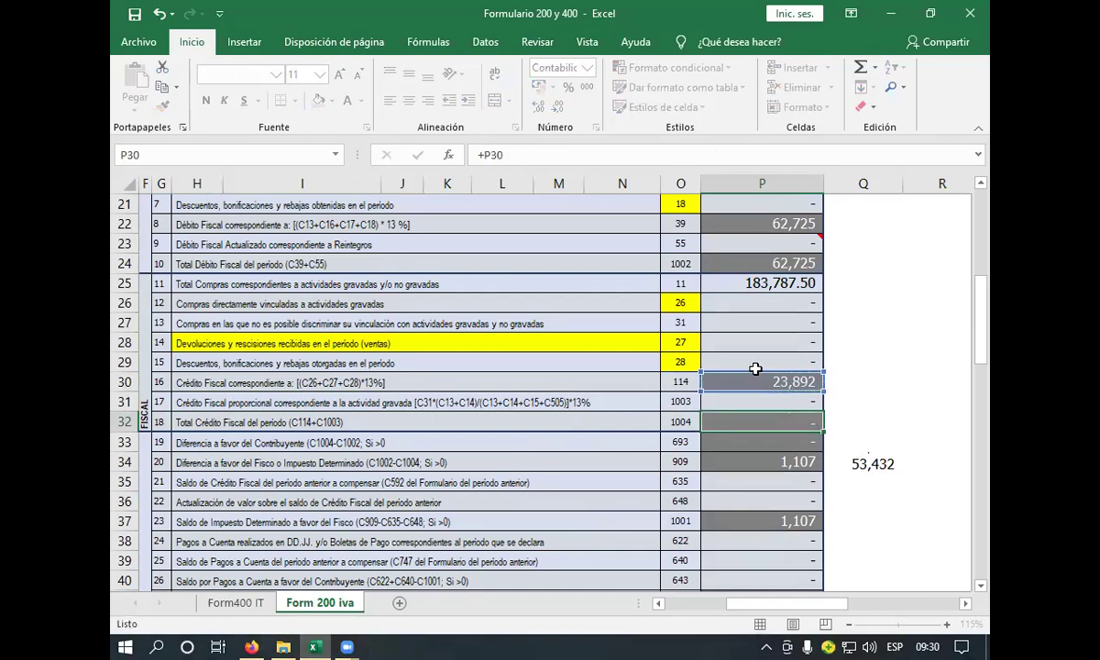
pyautogui.click(601, 442)
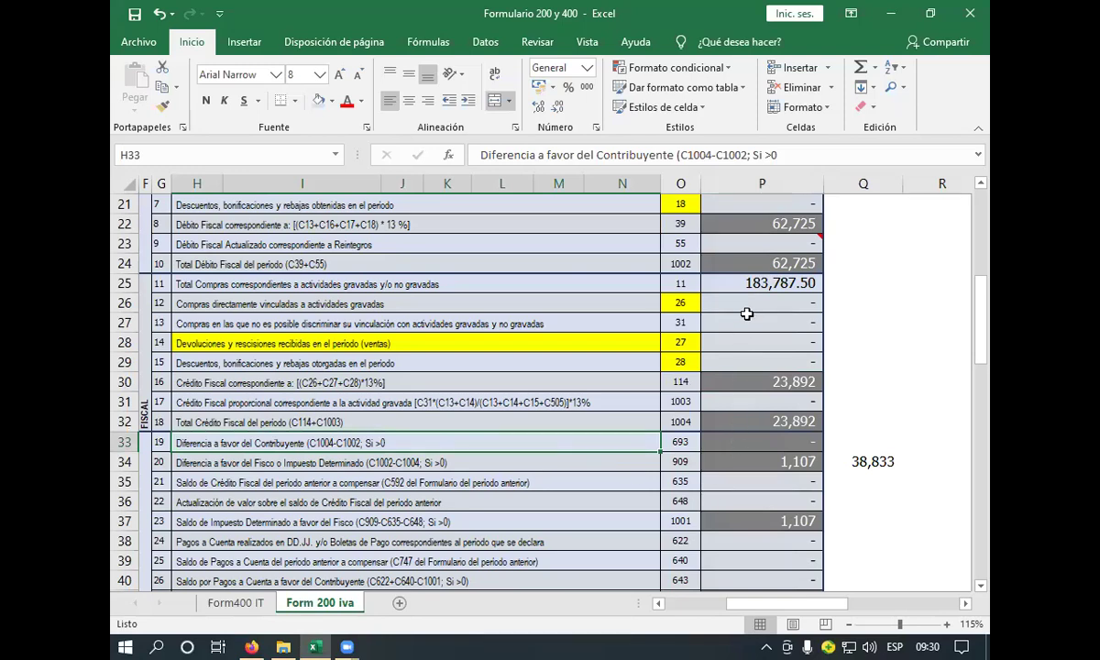
# - Set Impuesto Determinado in P34 to =+P24-P32, giving 38,833
pyautogui.click(757, 262)
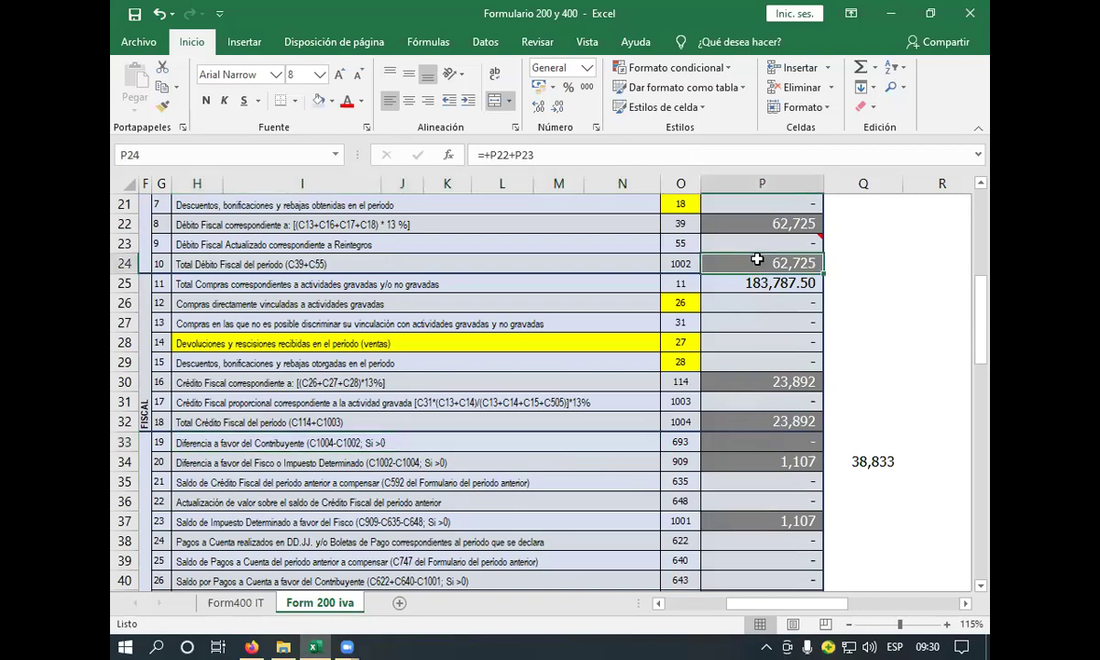
pyautogui.click(523, 261)
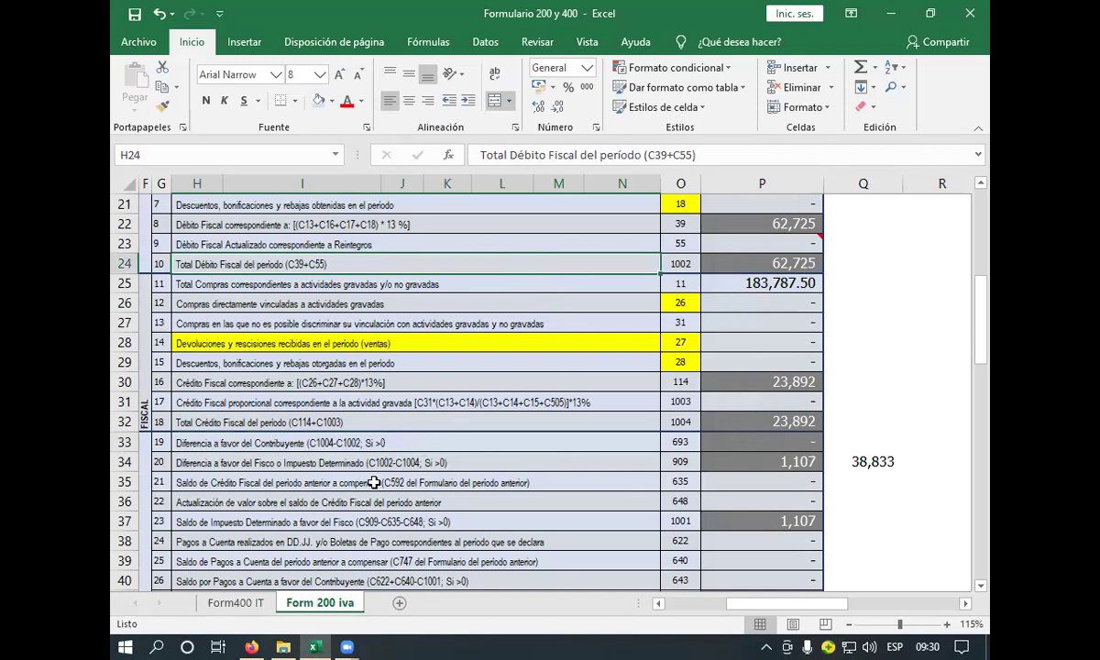
pyautogui.click(726, 443)
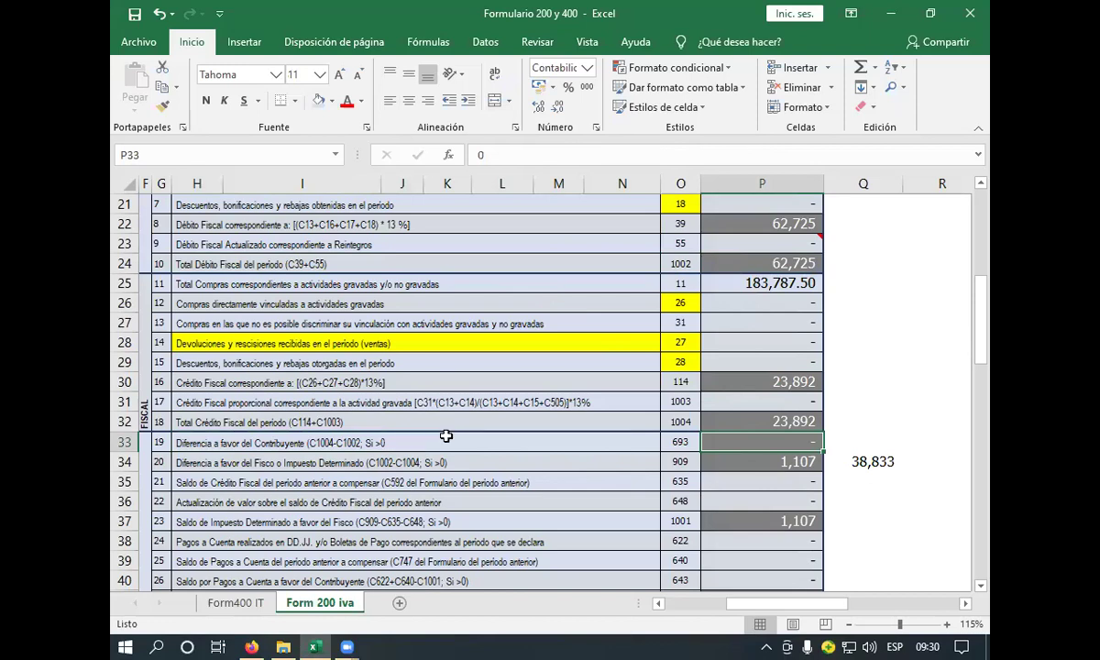
pyautogui.click(786, 478)
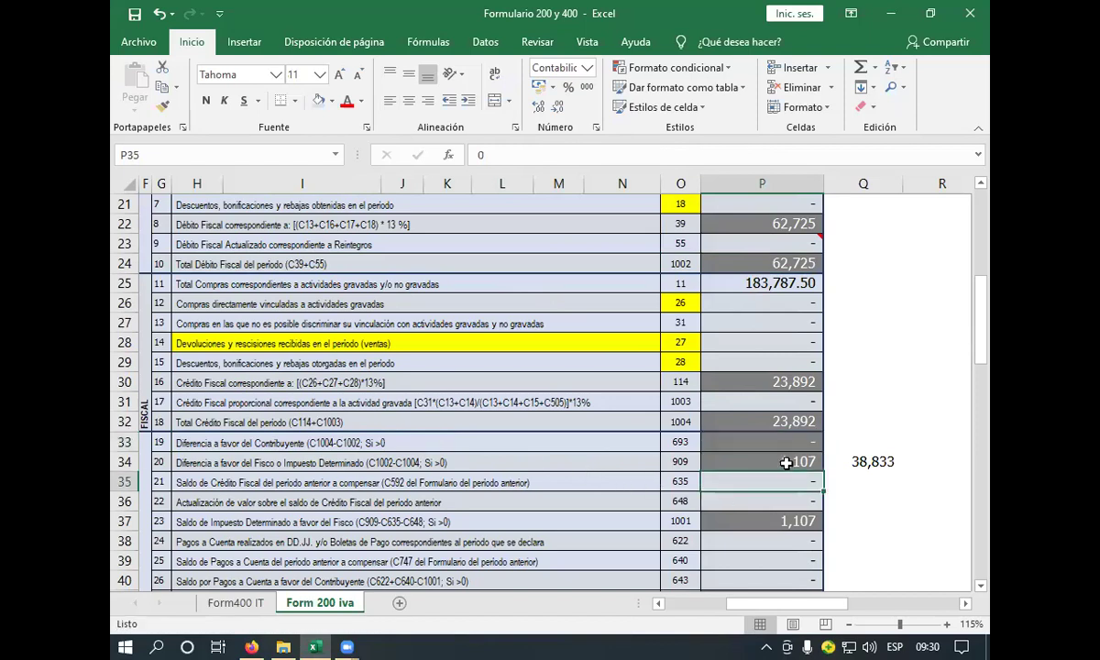
pyautogui.click(744, 461)
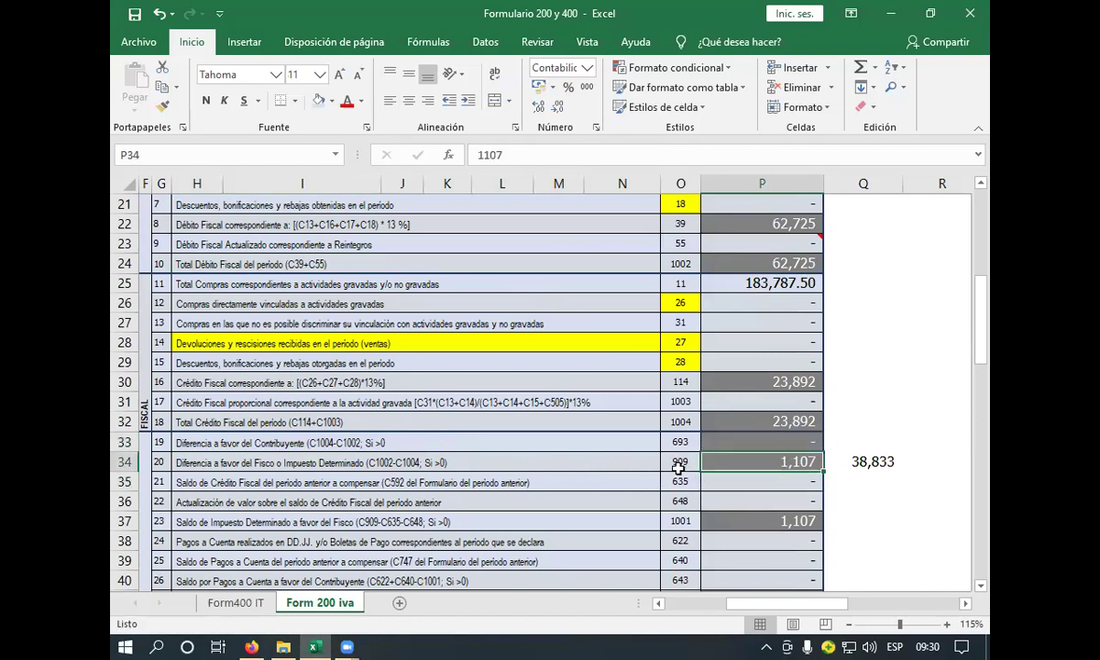
pyautogui.write('+')
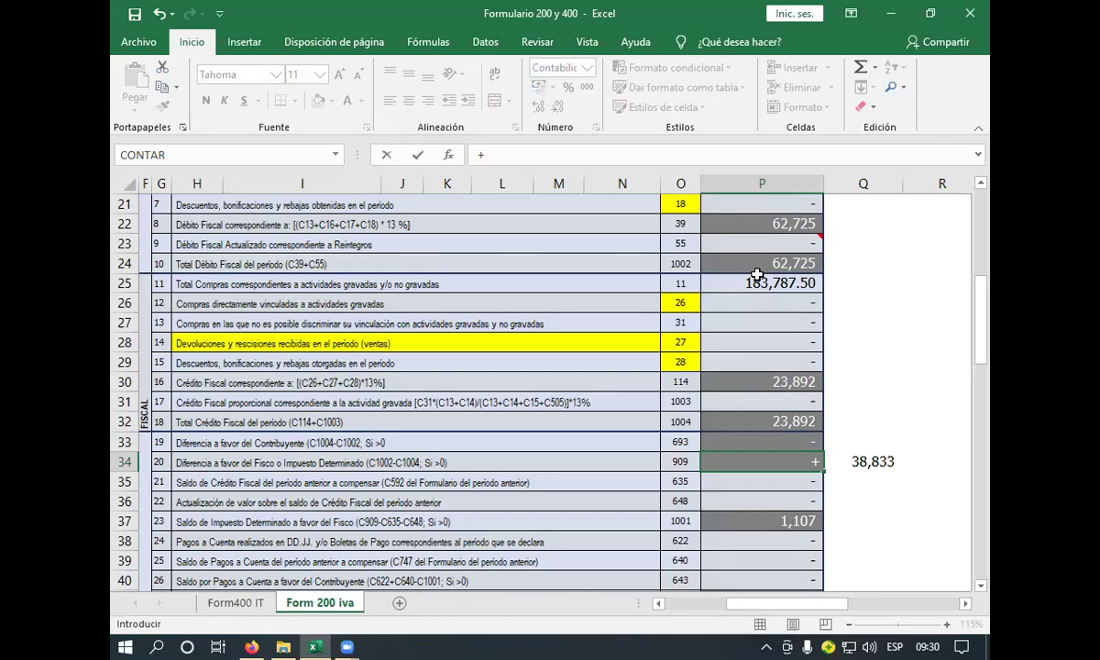
pyautogui.click(758, 266)
pyautogui.write('-')
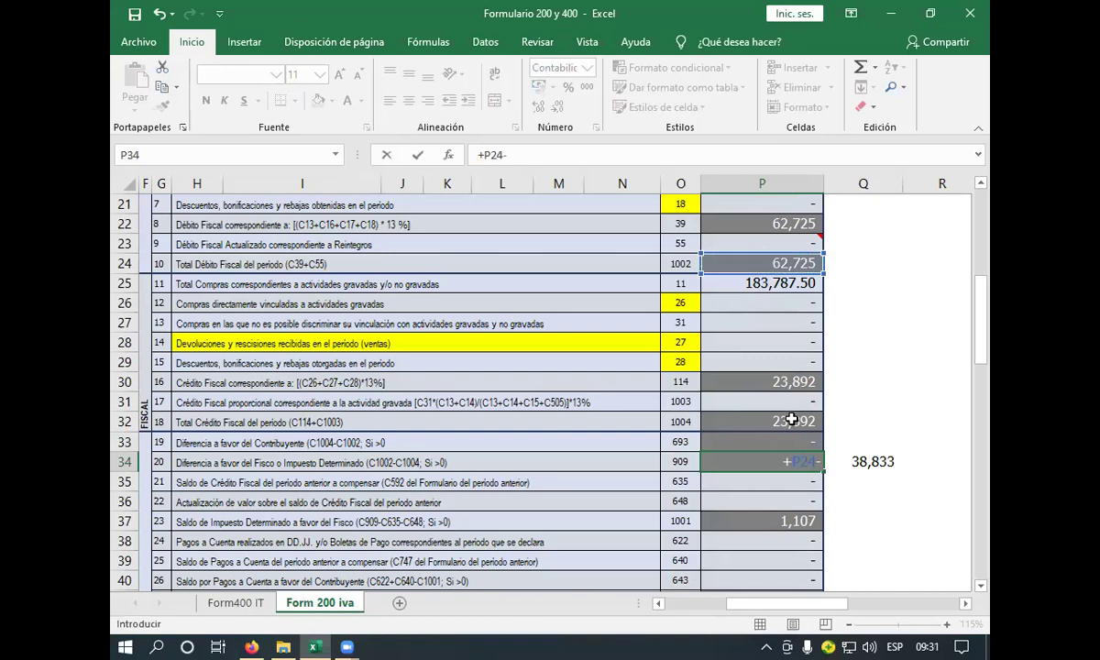
pyautogui.click(791, 419)
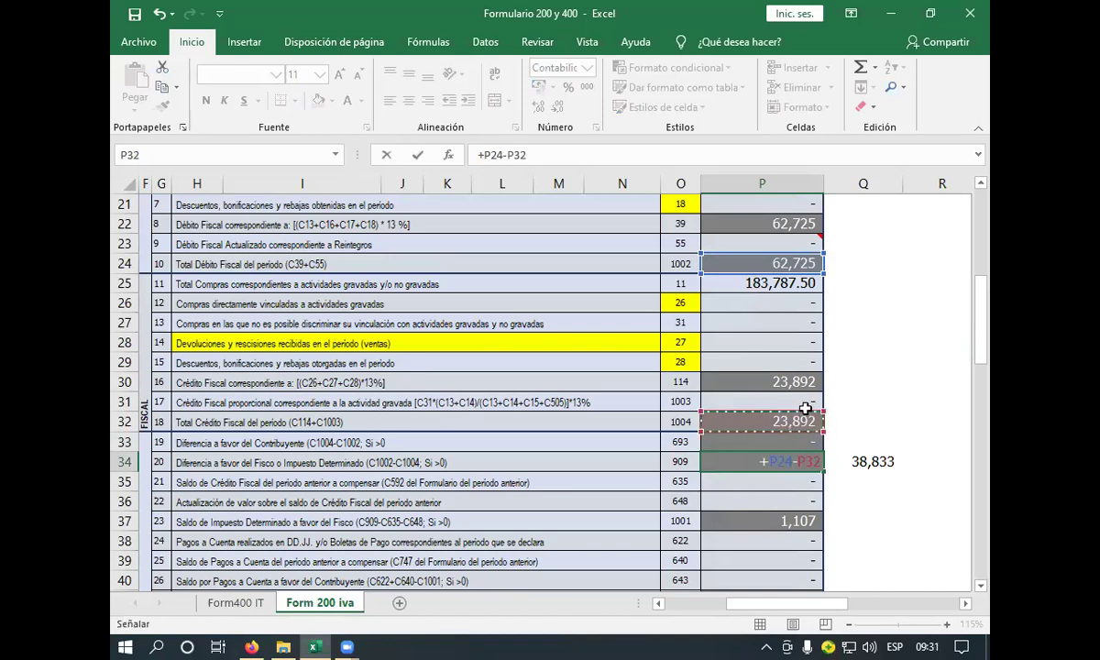
pyautogui.press('Return')
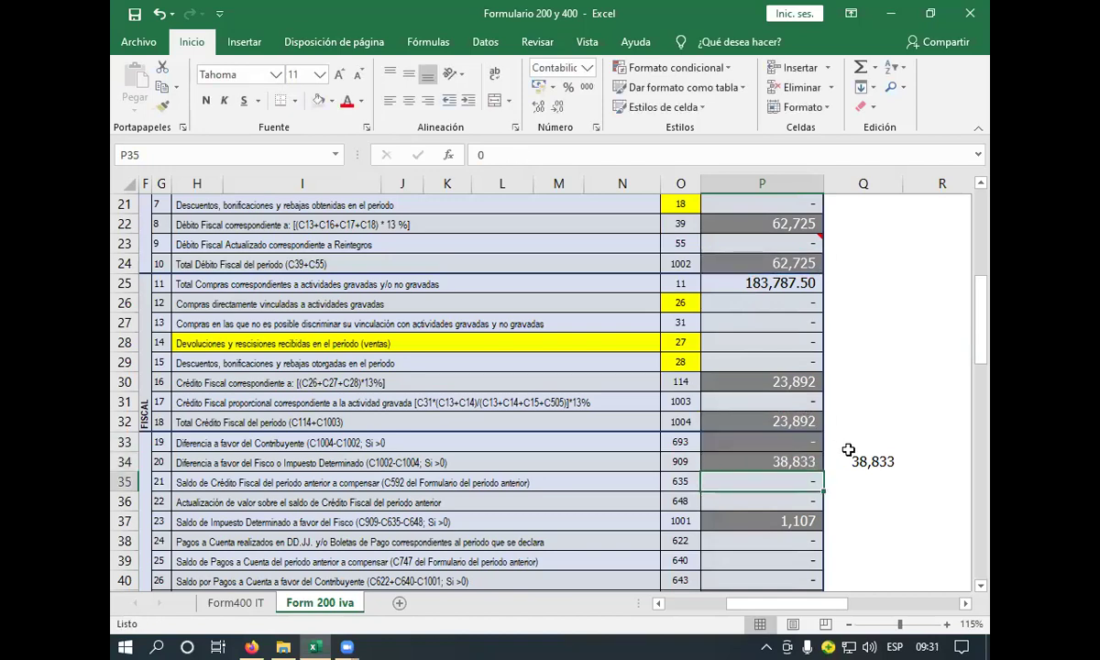
# - Delete the 38,833 helper value in Q34
pyautogui.click(704, 462)
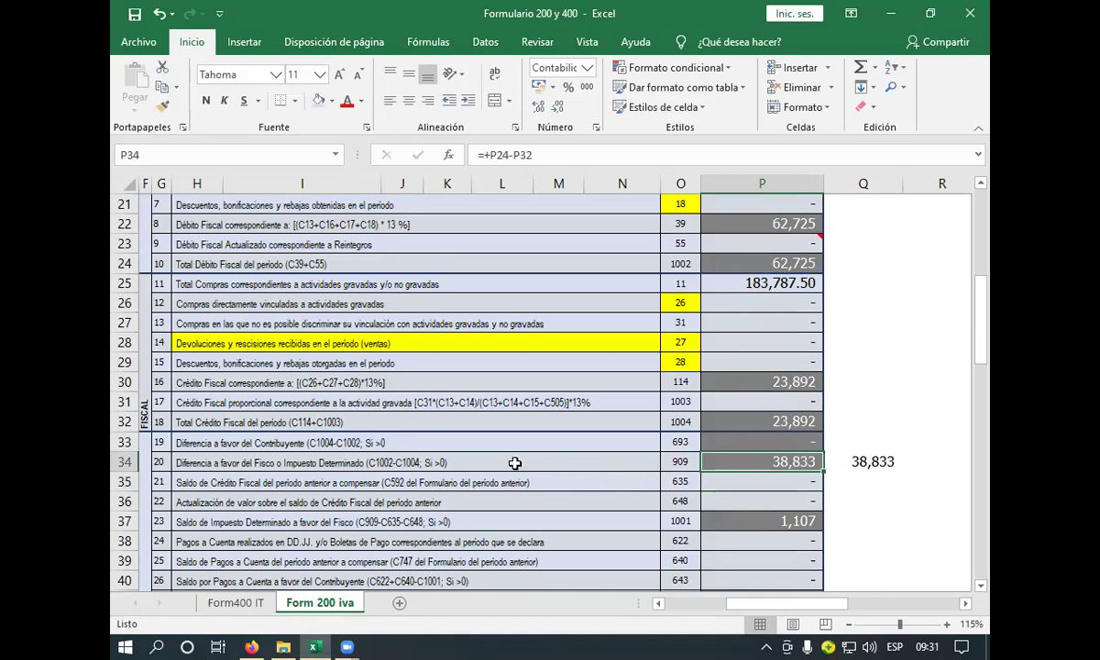
pyautogui.click(877, 464)
pyautogui.press('BackSpace')
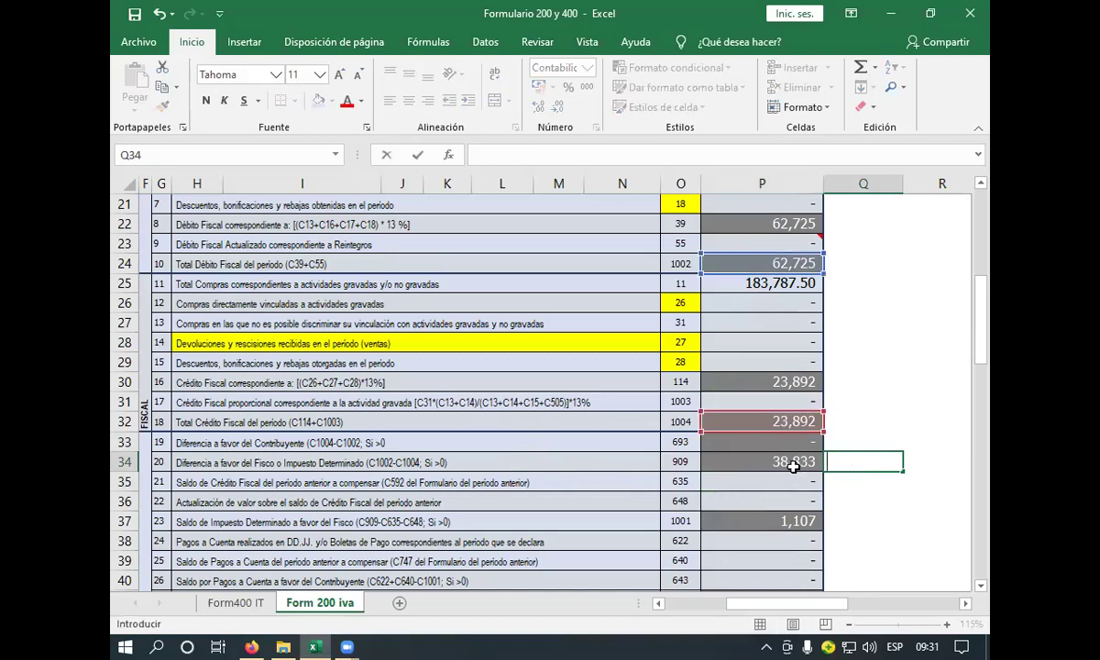
pyautogui.click(748, 459)
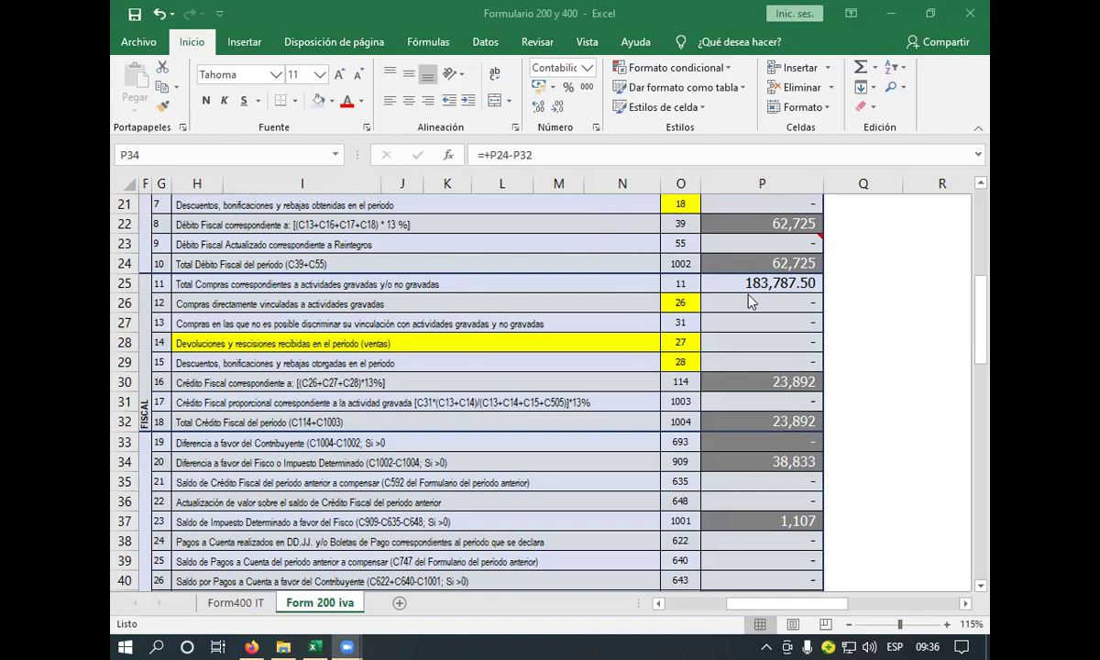
pyautogui.click(591, 461)
pyautogui.scroll(-2, 631, 452)
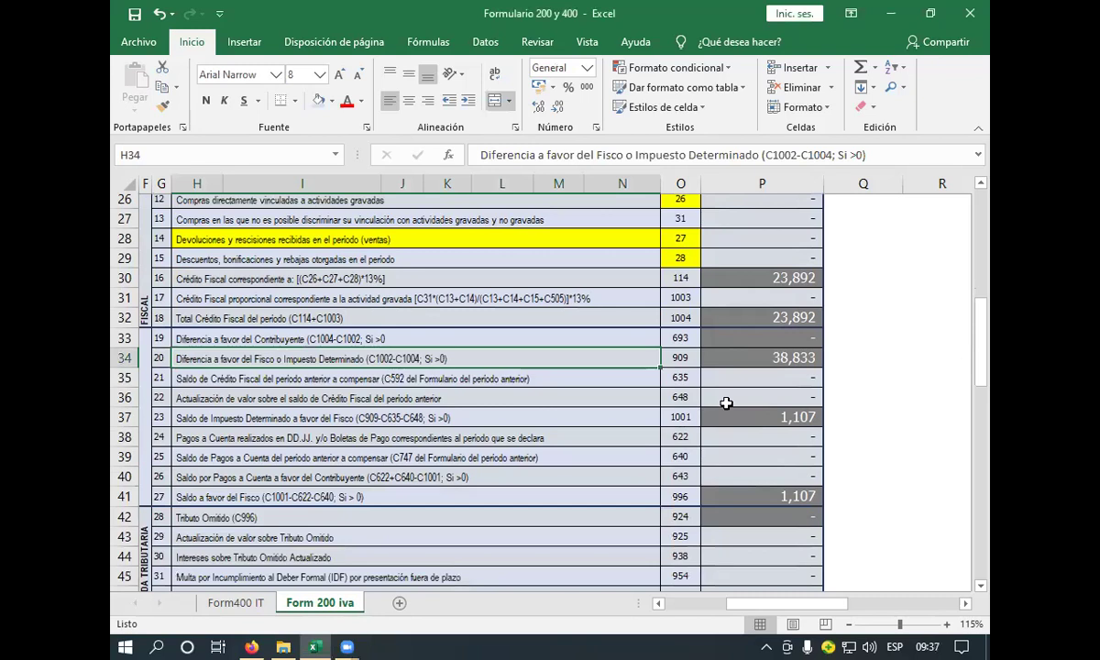
pyautogui.click(747, 343)
pyautogui.click(634, 348)
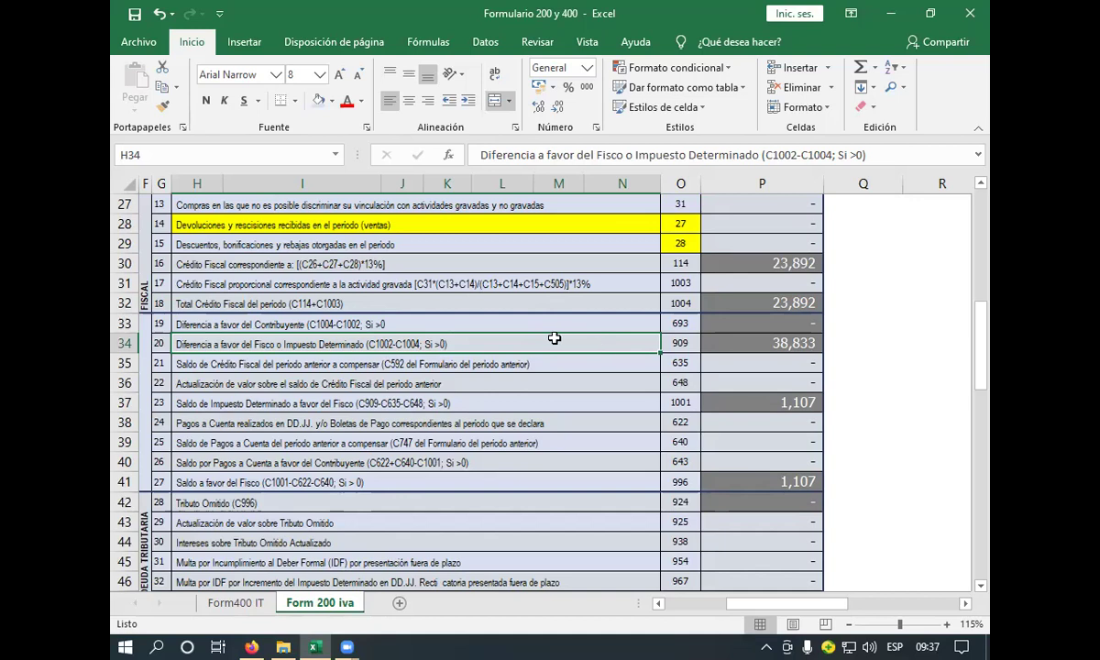
pyautogui.click(729, 345)
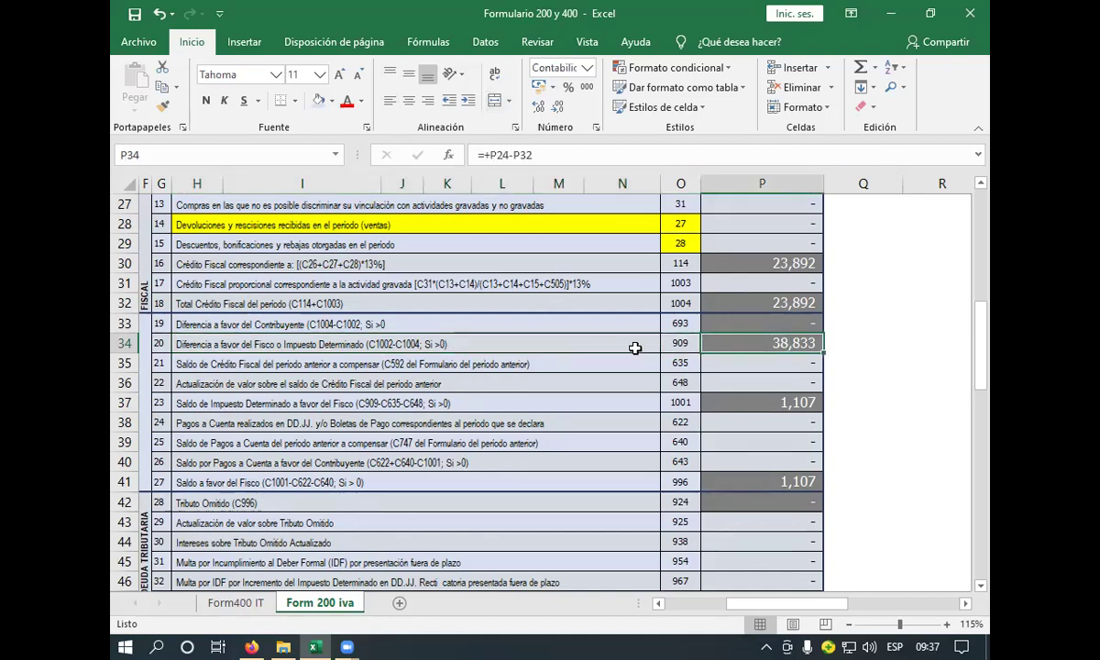
pyautogui.click(633, 347)
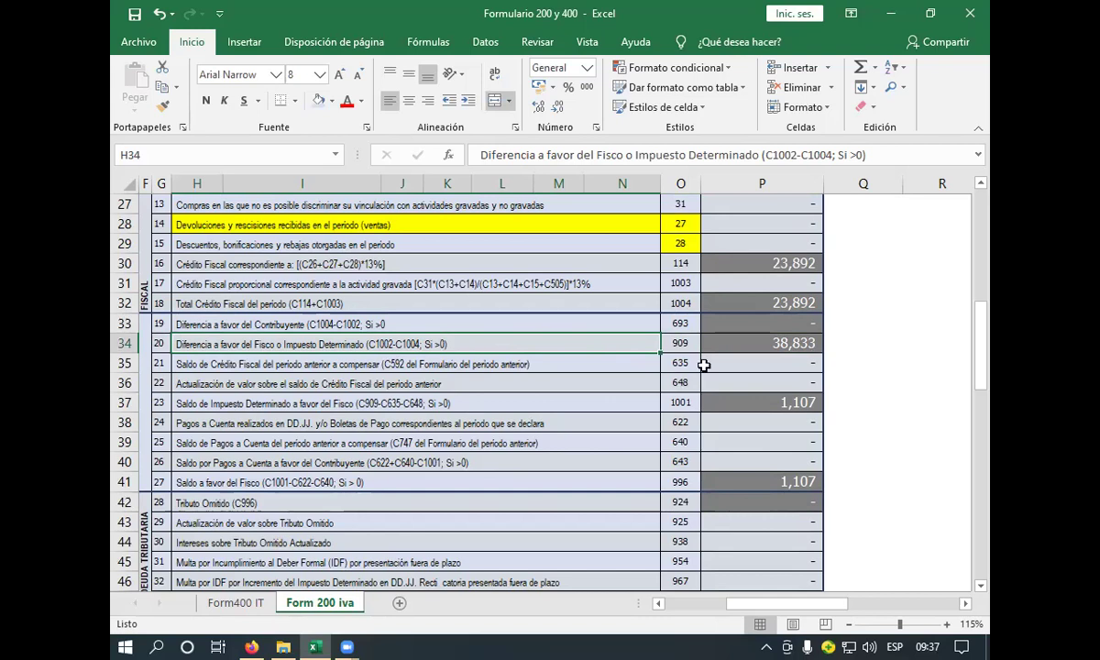
pyautogui.click(591, 365)
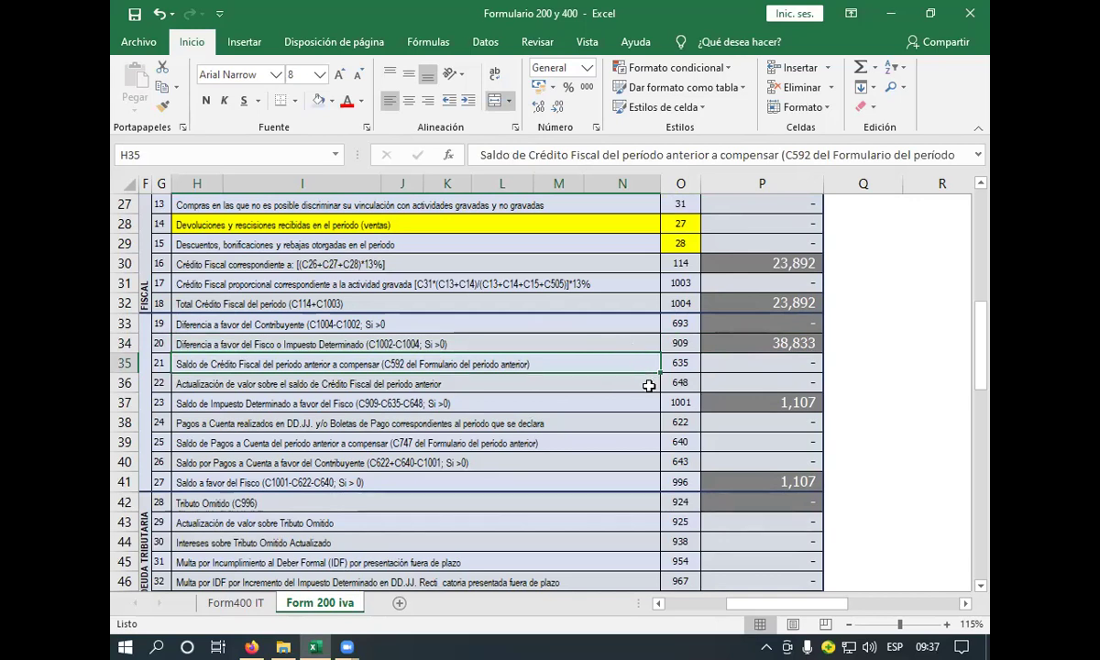
pyautogui.click(577, 406)
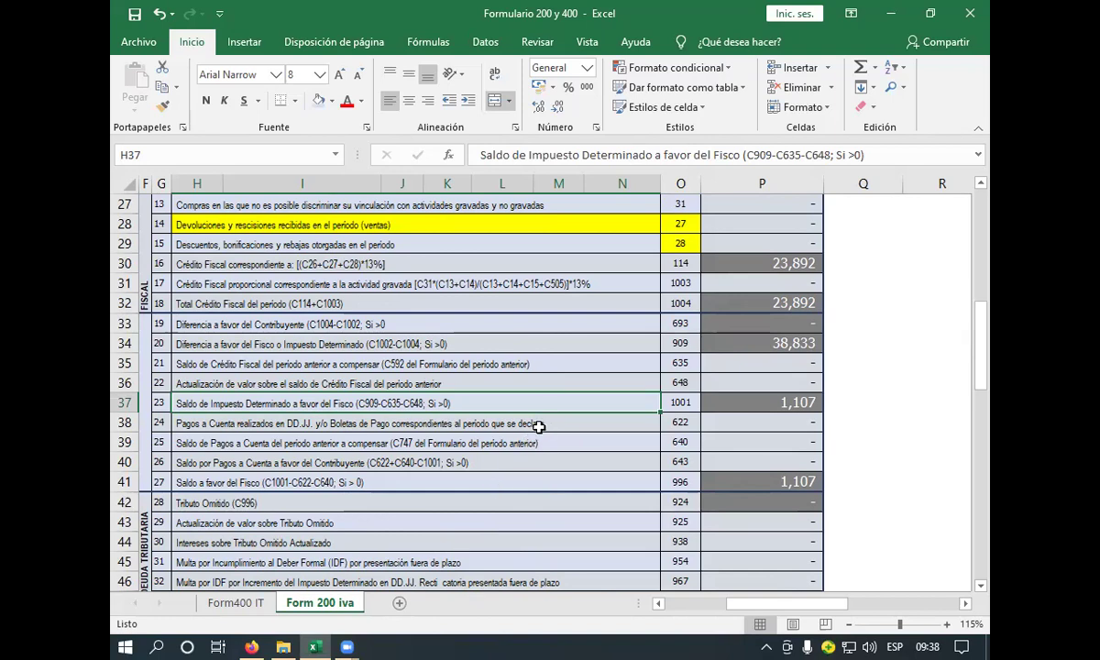
pyautogui.click(686, 343)
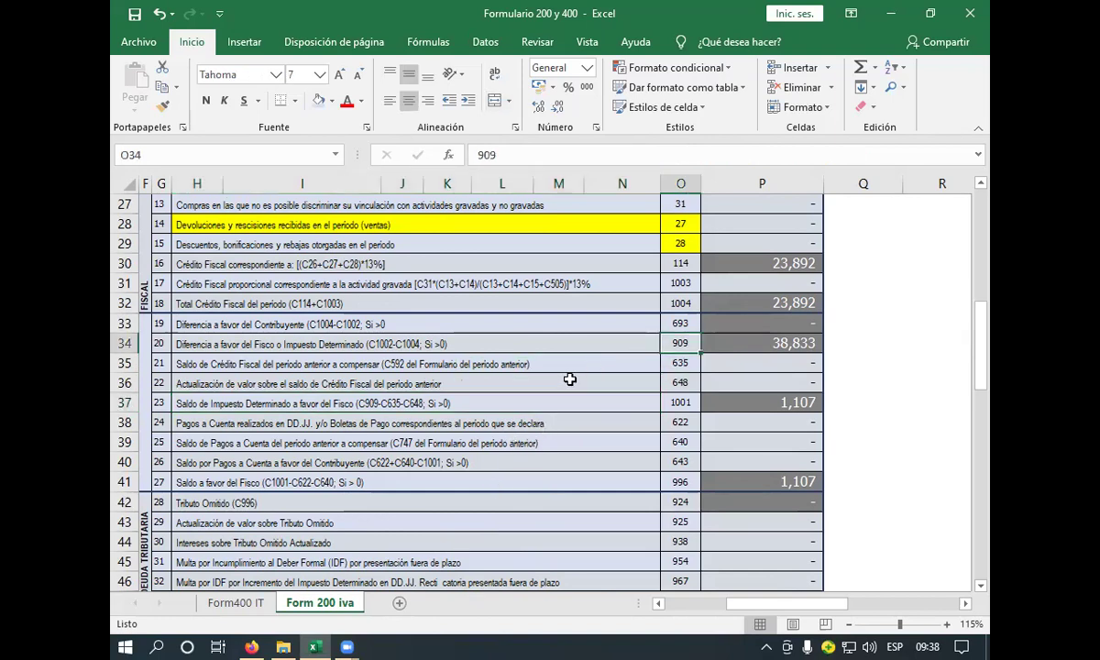
pyautogui.click(390, 344)
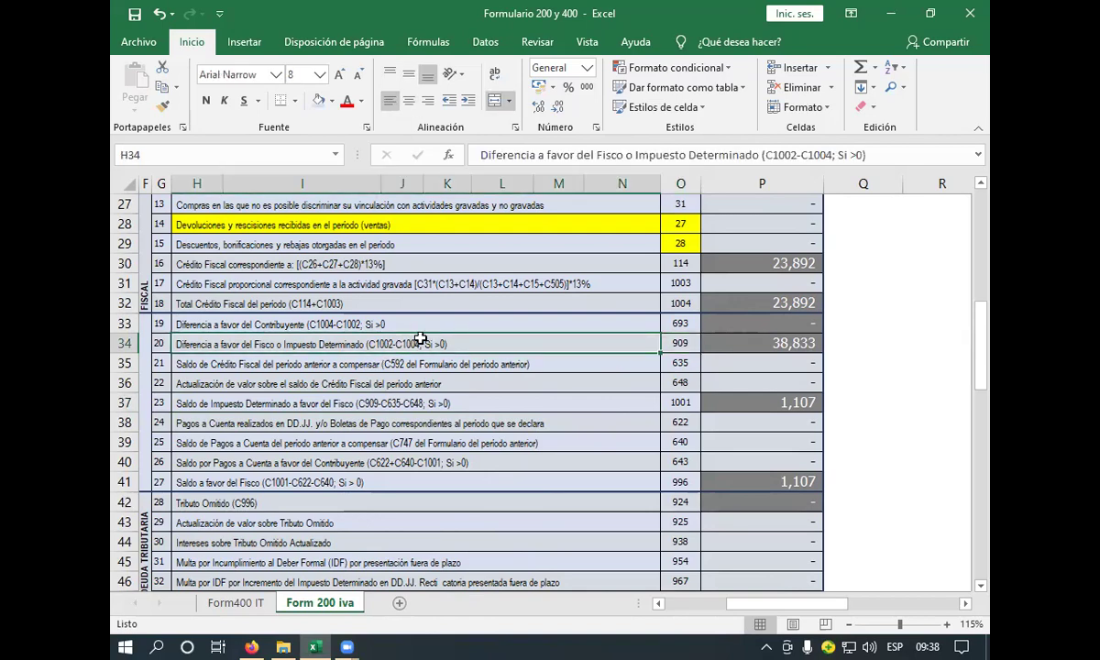
pyautogui.click(748, 344)
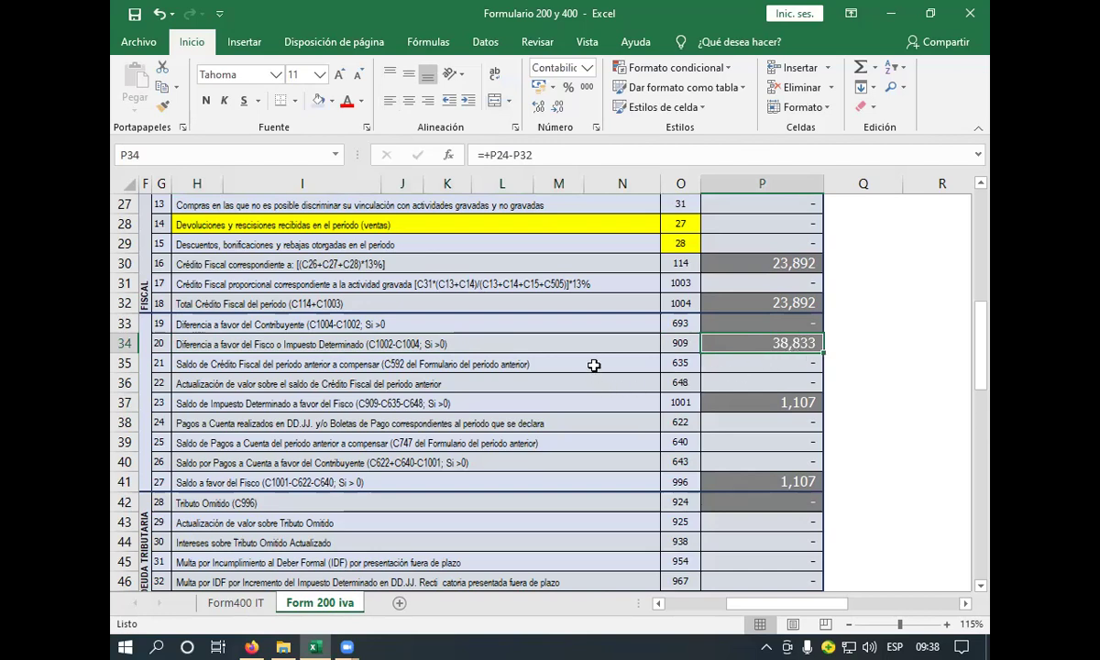
pyautogui.click(594, 365)
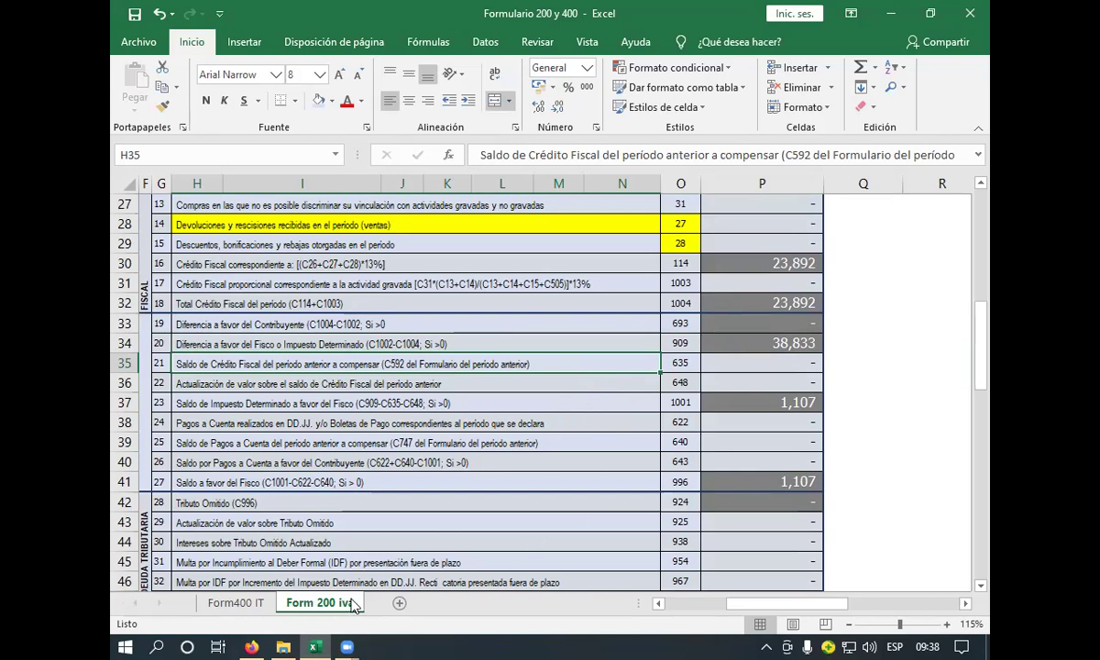
pyautogui.click(269, 611)
pyautogui.scroll(-3, 779, 431)
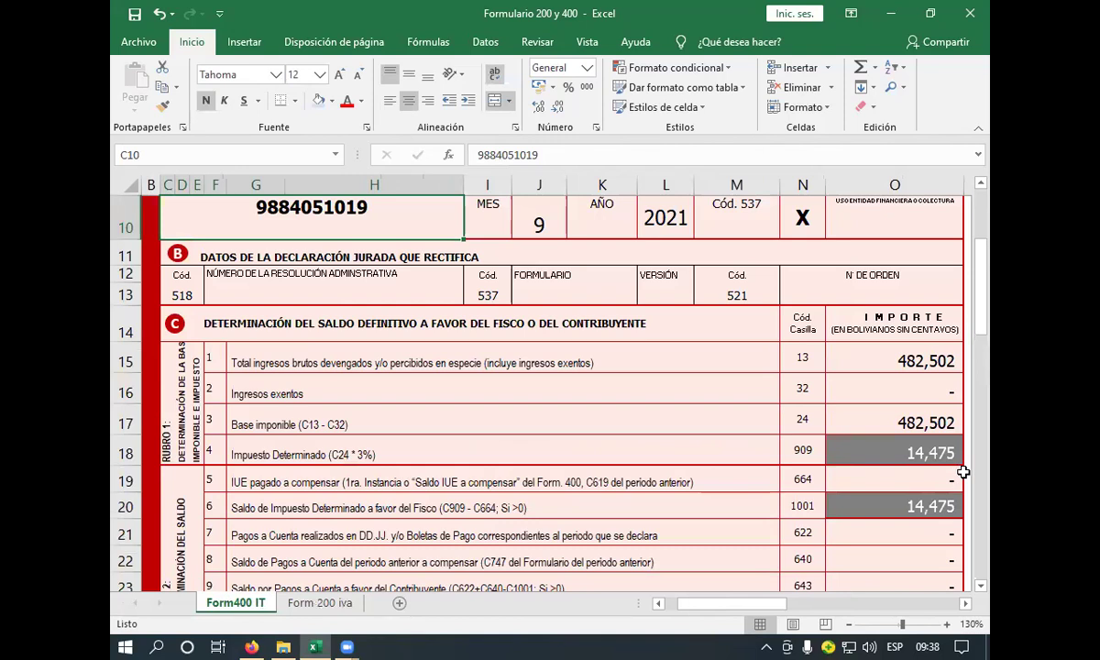
pyautogui.scroll(-1, 880, 495)
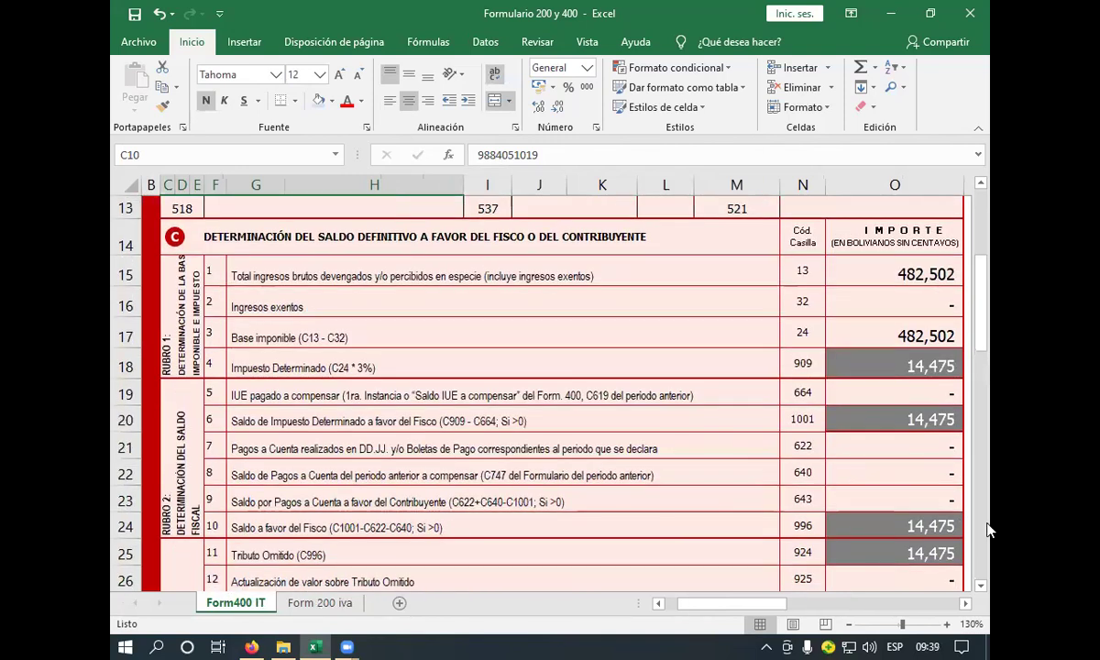
pyautogui.click(321, 604)
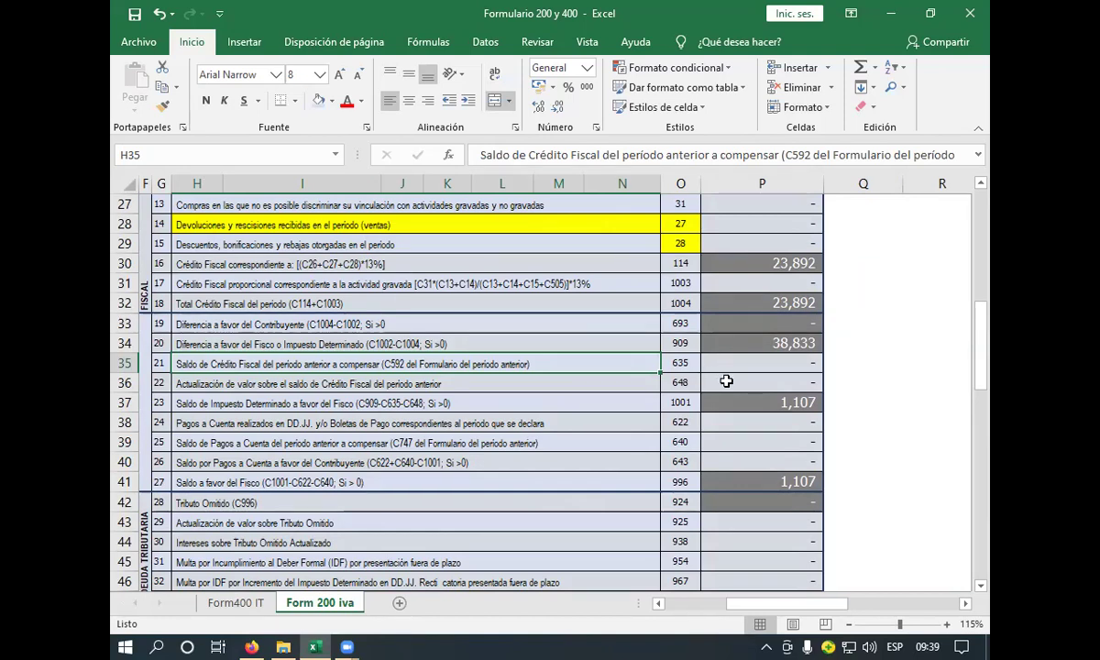
# - Edit the C648 revaluation amount in P36, leaving it blank instead of 0
pyautogui.click(560, 404)
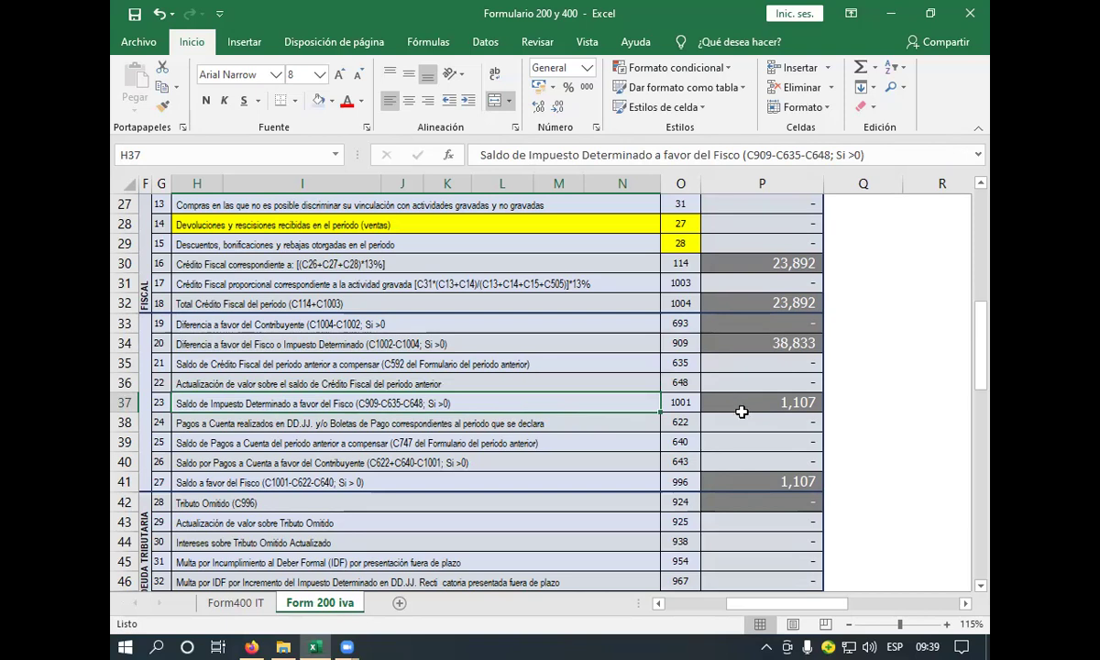
pyautogui.click(767, 400)
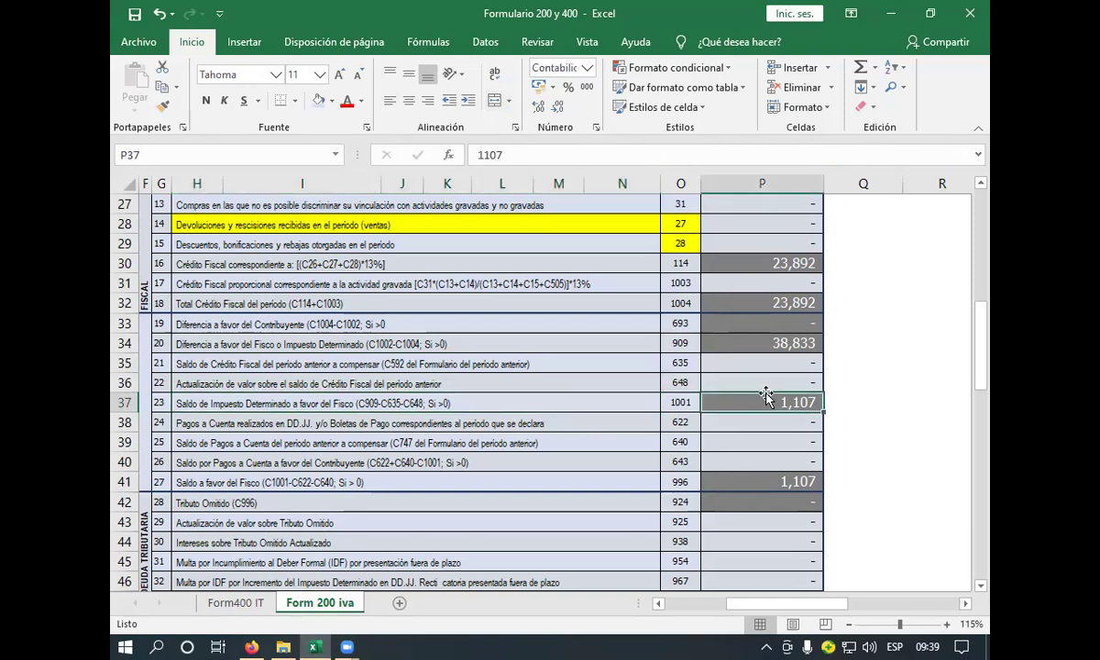
pyautogui.click(767, 381)
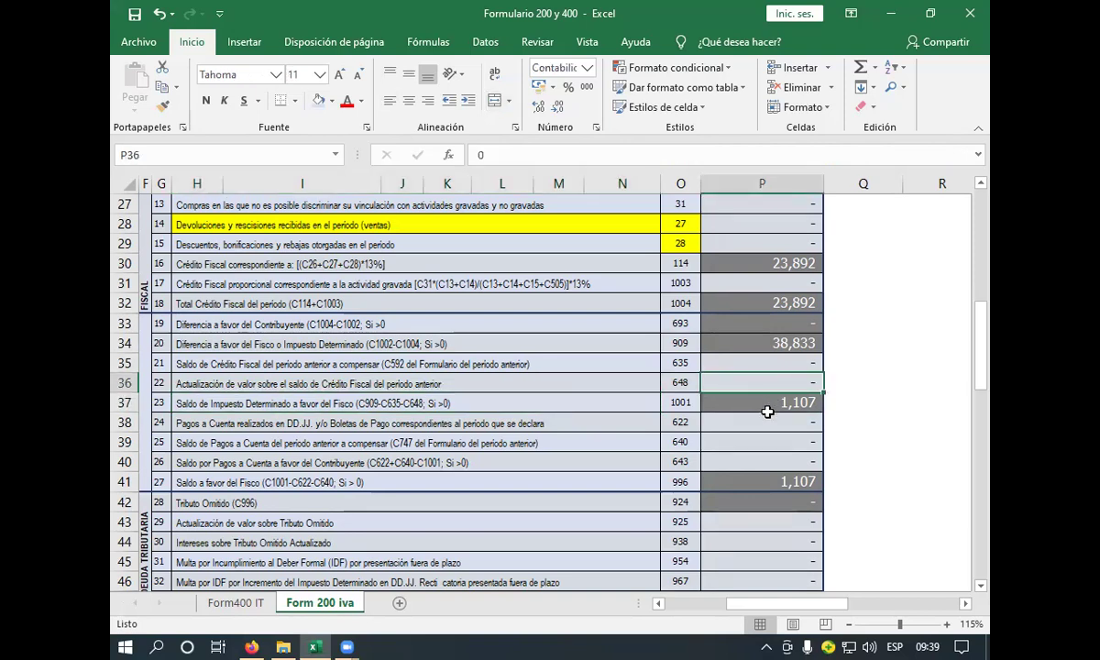
pyautogui.write('2')
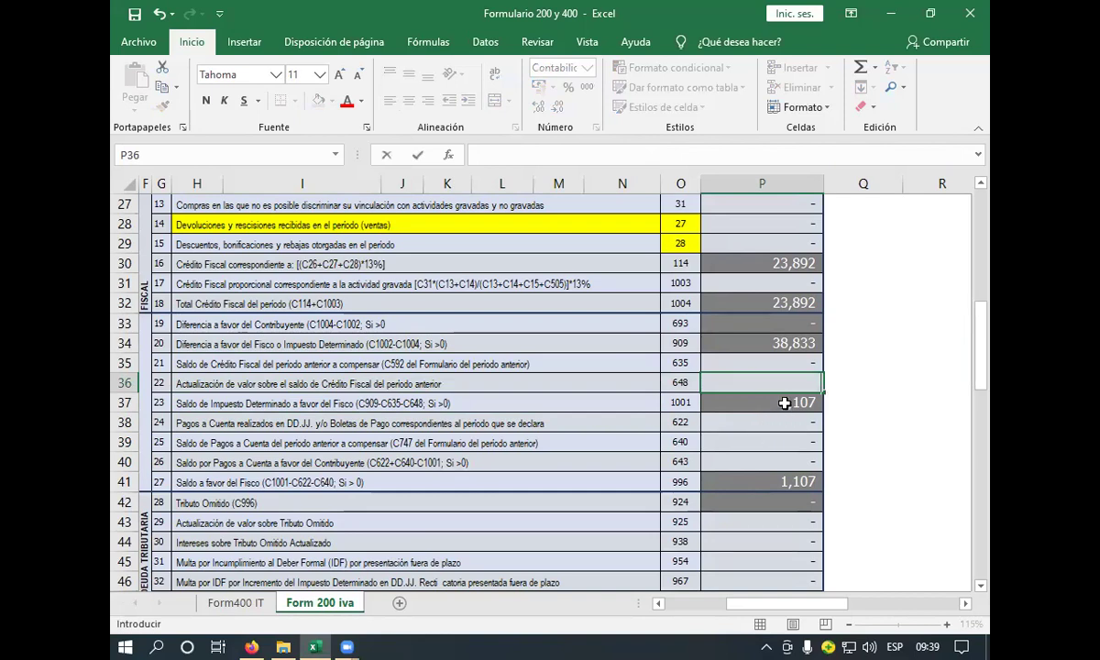
pyautogui.click(785, 403)
pyautogui.click(781, 381)
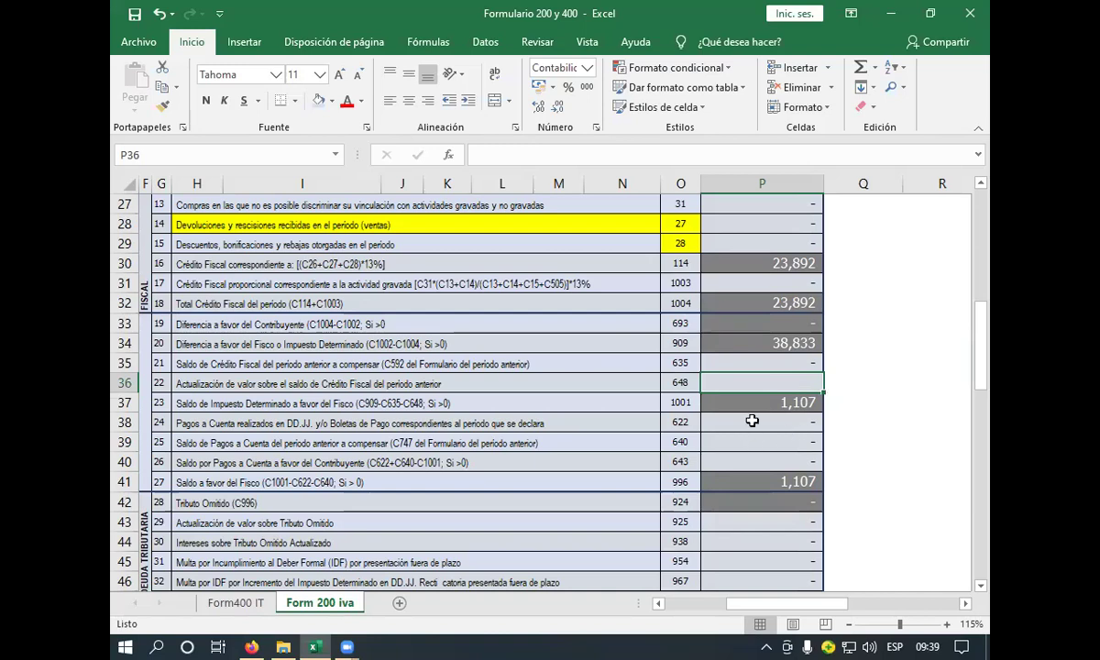
# - Review the code 622 Pagos a Cuenta row and the C1001 balance of 1,107
pyautogui.click(674, 422)
pyautogui.click(637, 423)
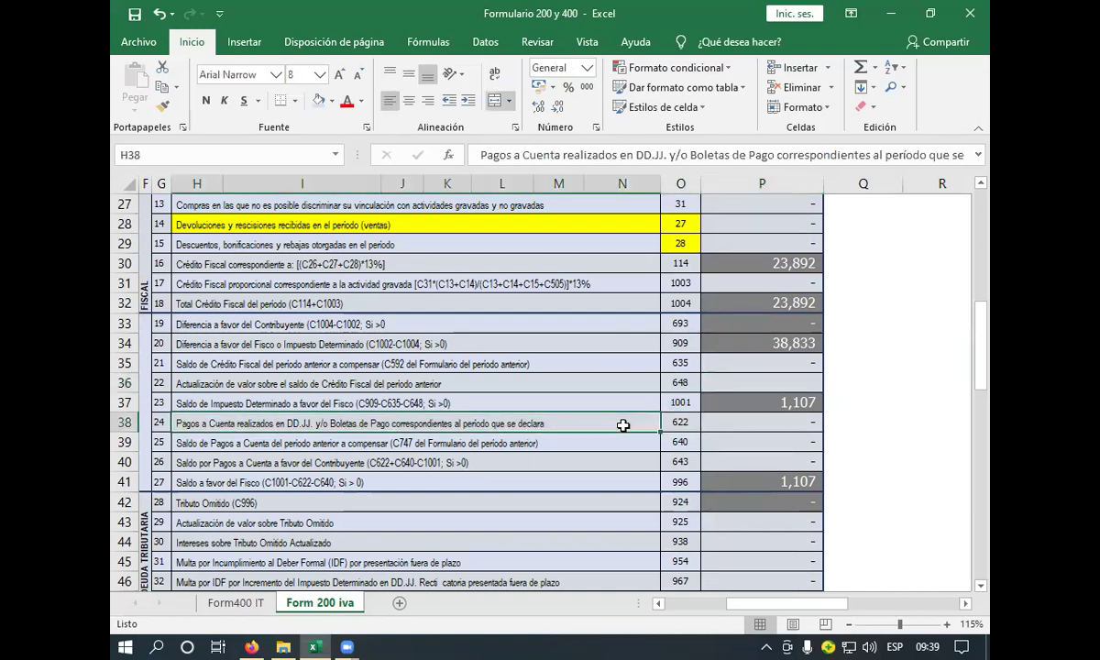
pyautogui.click(714, 420)
pyautogui.click(715, 404)
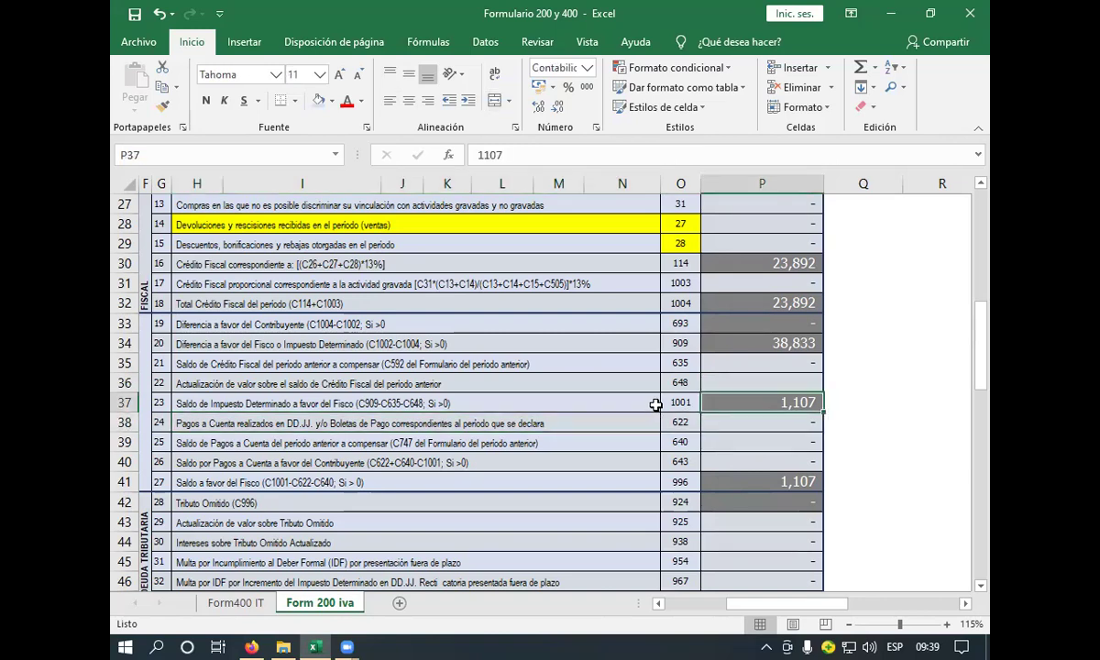
# - Link the C1001 balance in P37 to Impuesto Determinado with =+P34, showing 38,833
pyautogui.write('+')
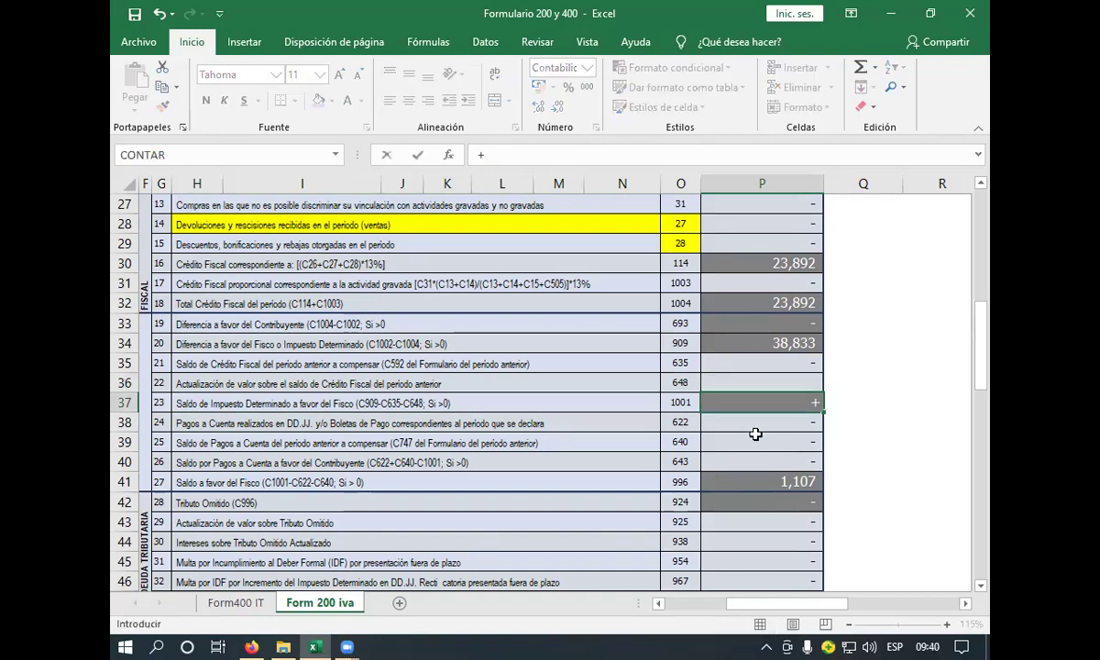
pyautogui.click(740, 343)
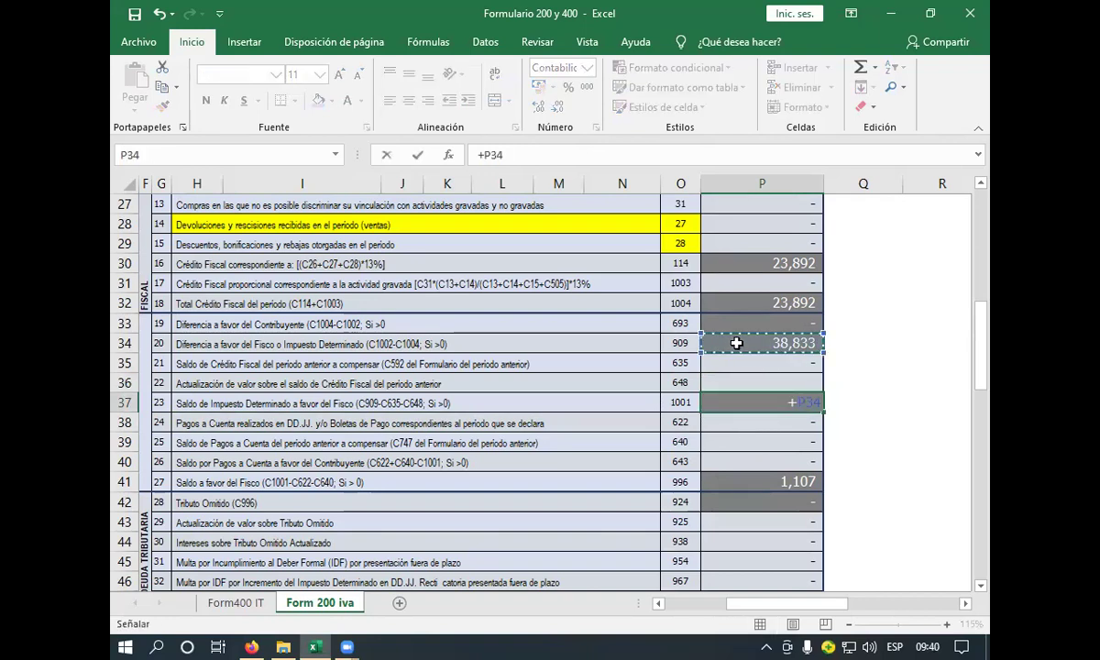
pyautogui.press('Return')
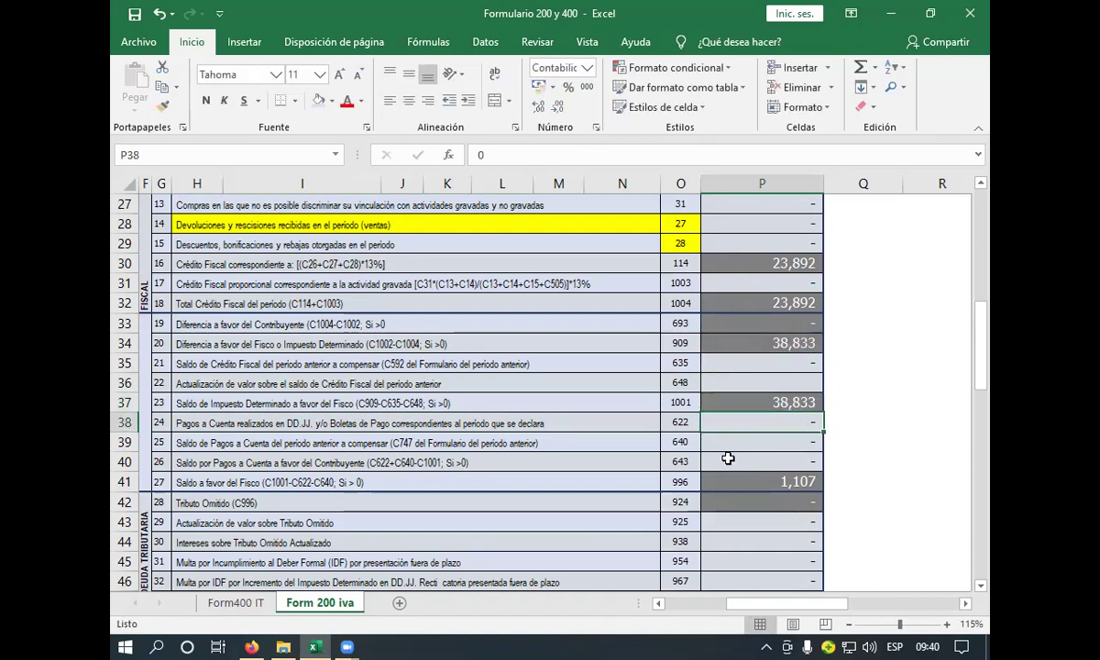
# - Set the C996 Saldo a favor del Fisco in P41 to =+P37
pyautogui.click(491, 462)
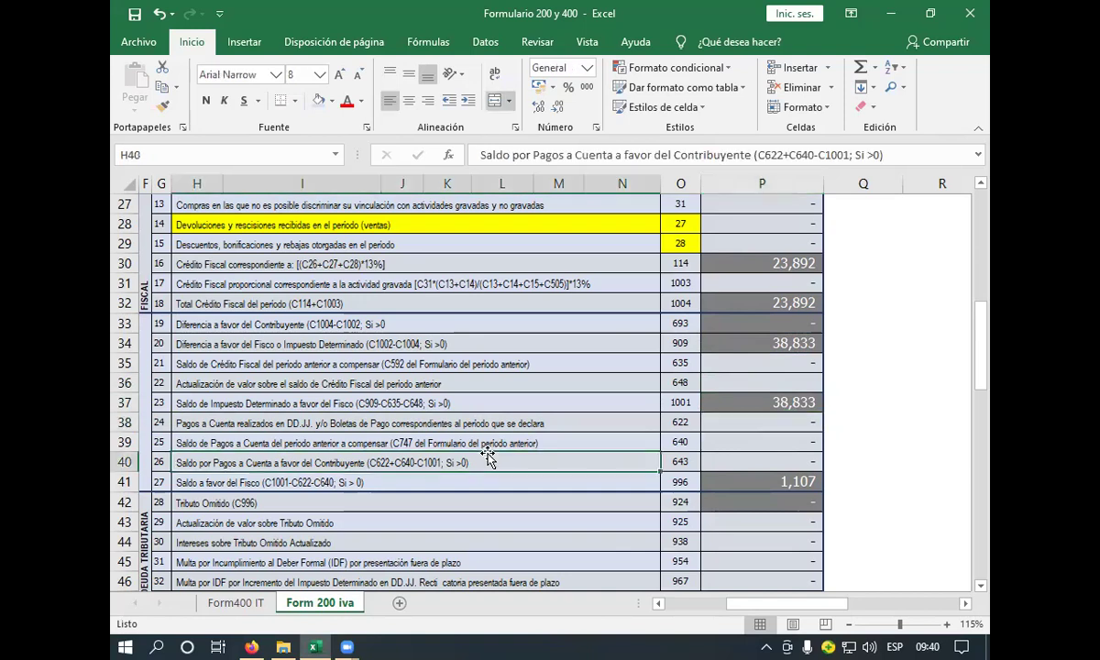
pyautogui.click(360, 483)
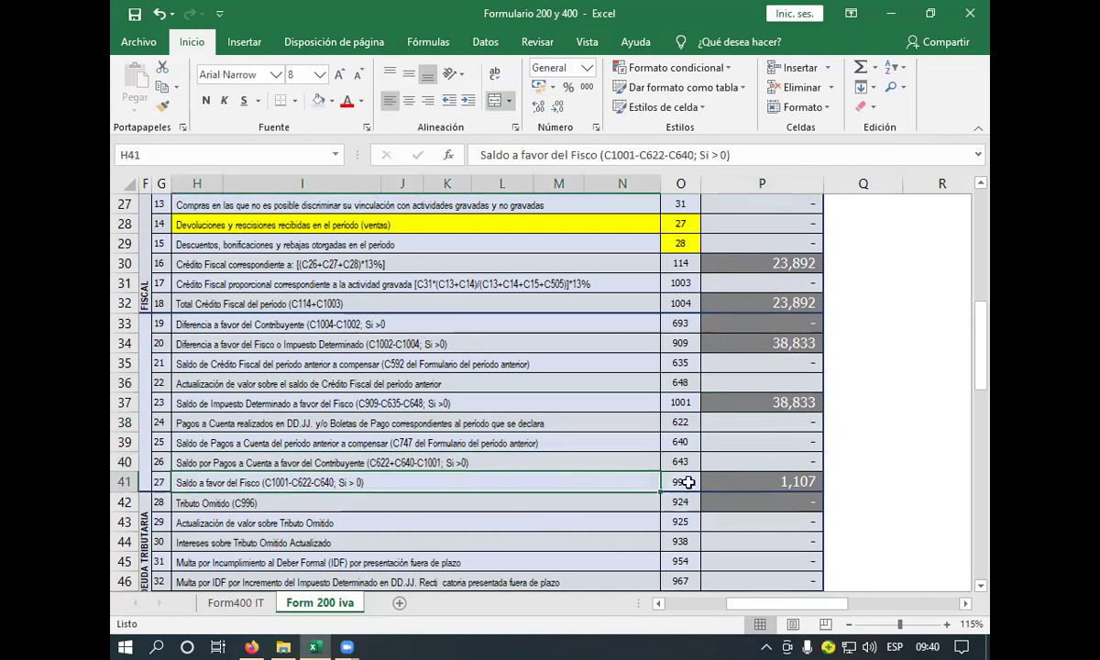
pyautogui.click(739, 482)
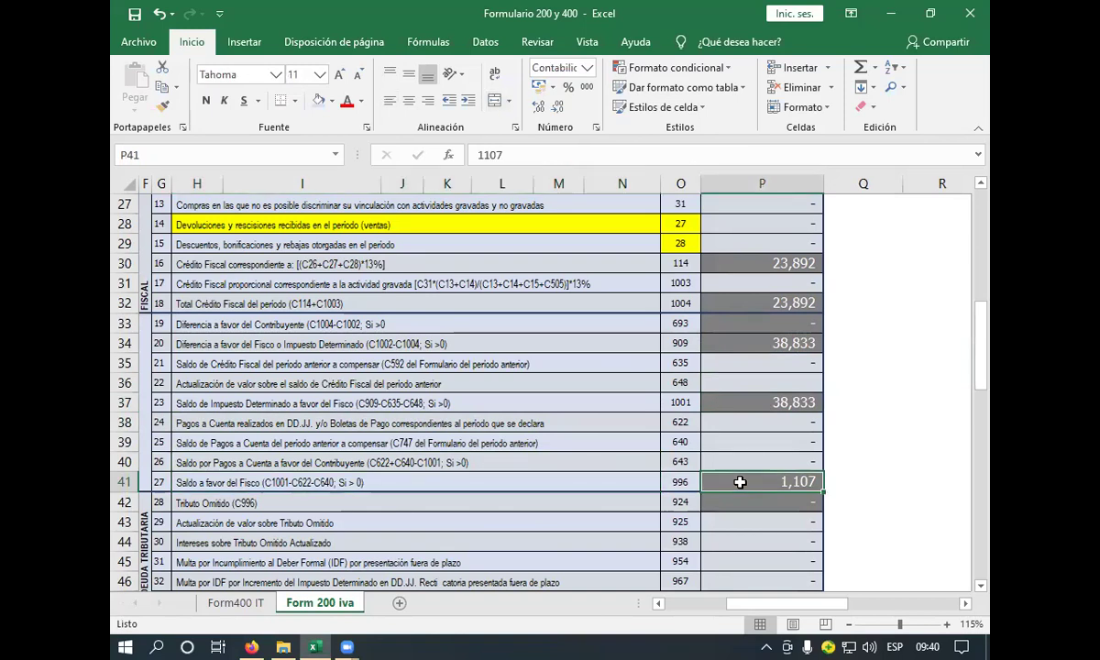
pyautogui.write('+')
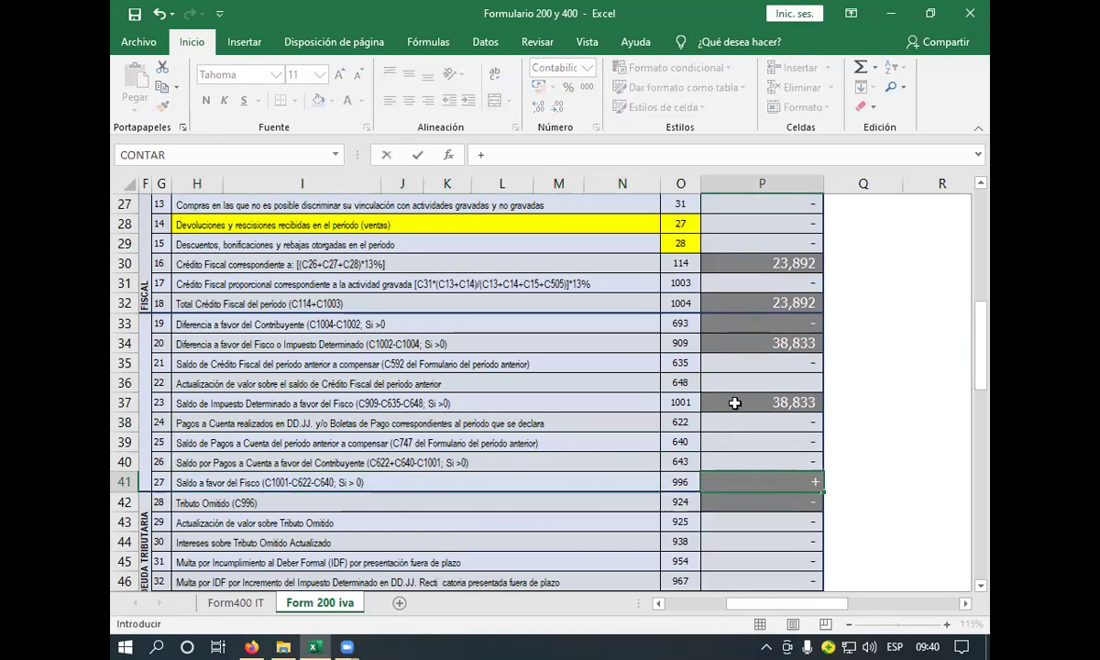
pyautogui.click(735, 400)
pyautogui.press('Return')
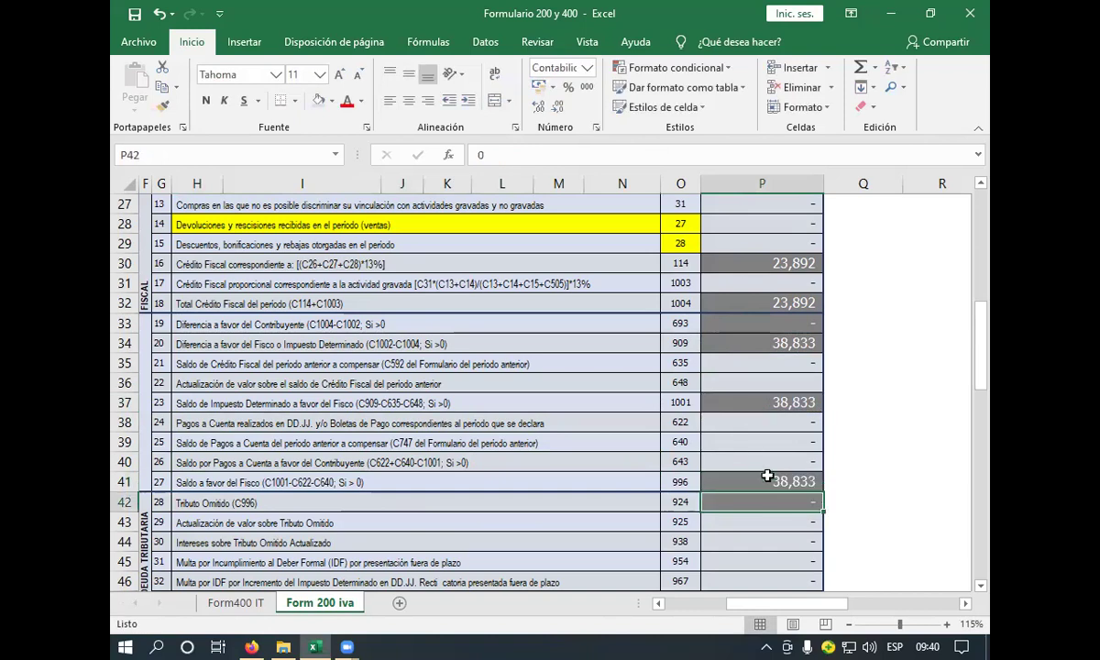
pyautogui.click(568, 504)
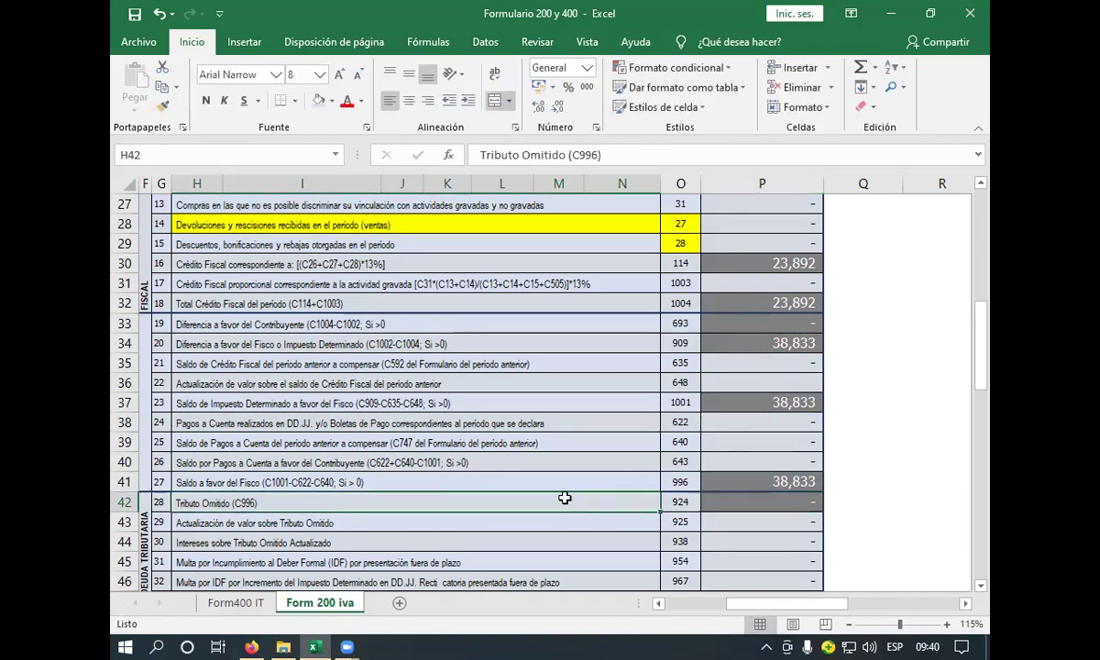
# - Set Tributo Omitido in P42 to =+P41, carrying the 38,833 balance
pyautogui.scroll(-2, 564, 500)
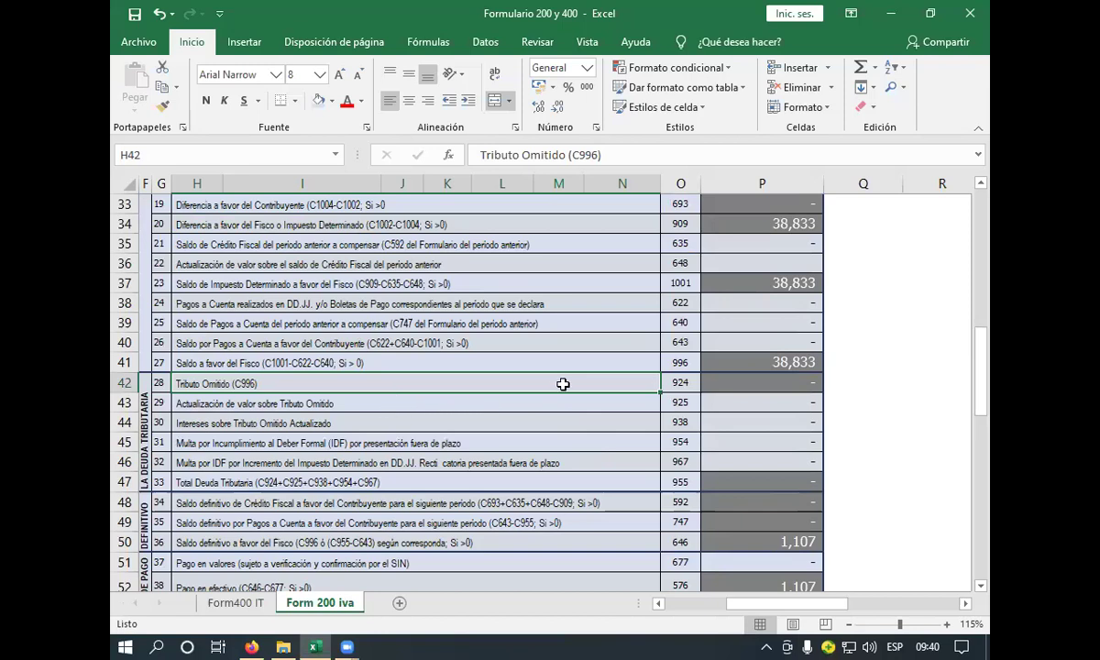
pyautogui.click(751, 383)
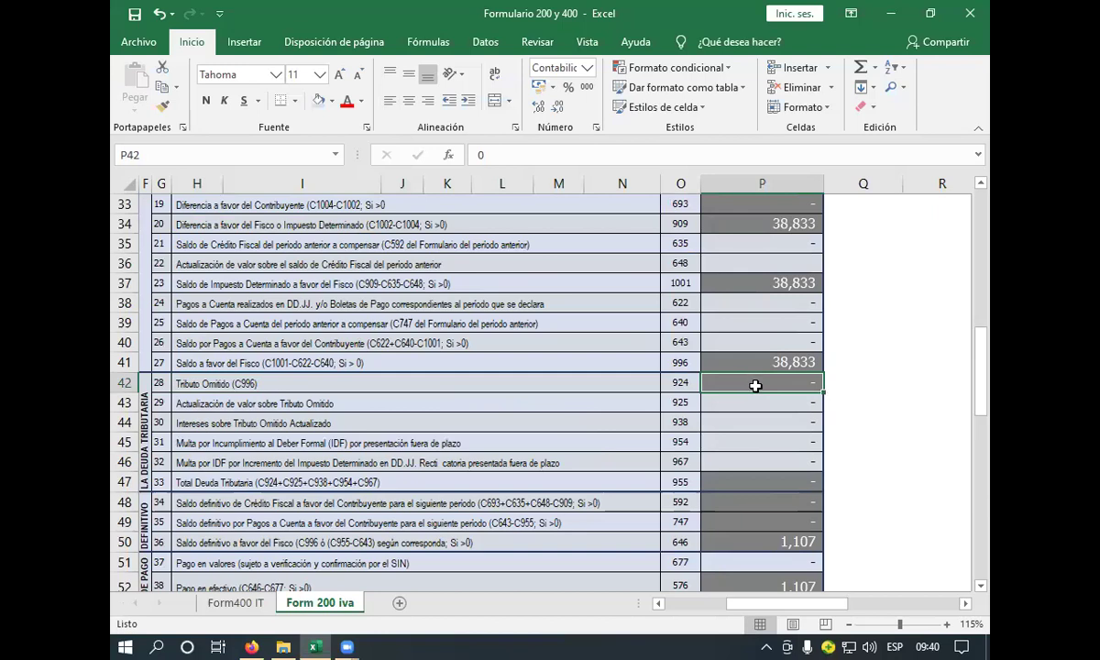
pyautogui.write('+')
pyautogui.click(756, 363)
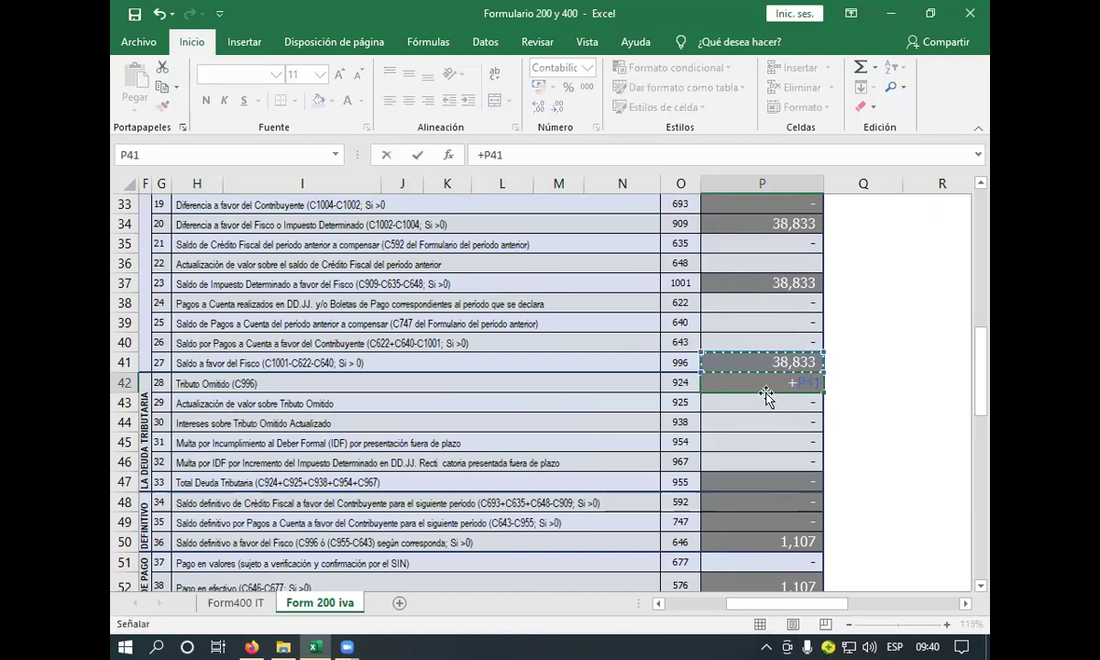
pyautogui.press('Return')
# - Make Total Deuda Tributaria in P47 equal Tributo Omitido with =+P42
pyautogui.click(553, 401)
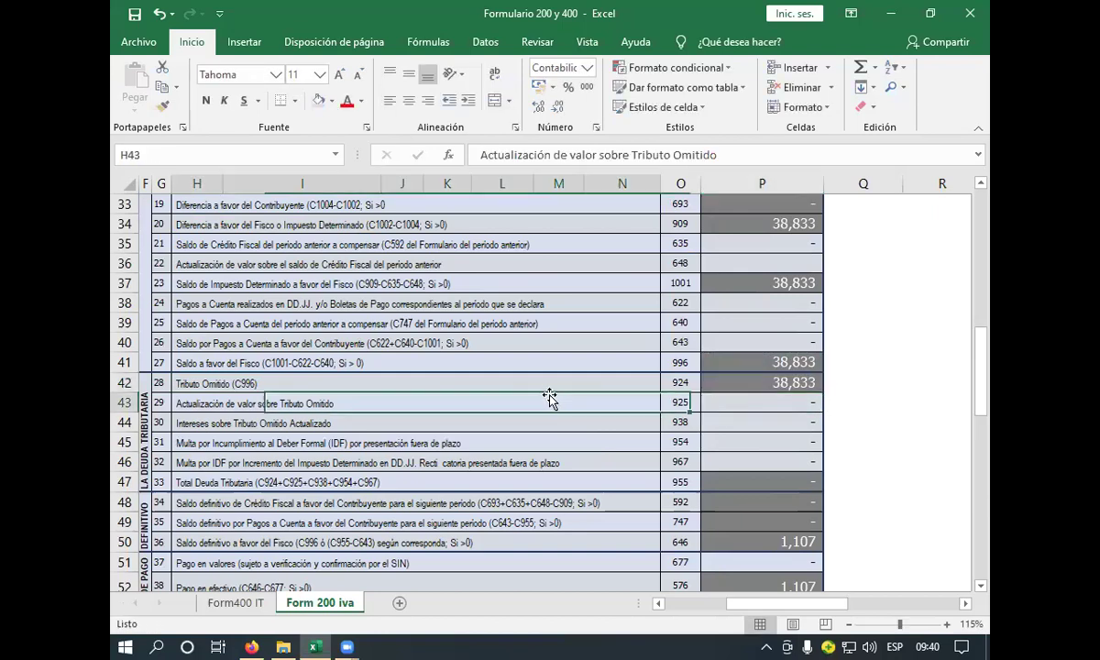
pyautogui.click(503, 435)
pyautogui.click(508, 422)
pyautogui.click(499, 439)
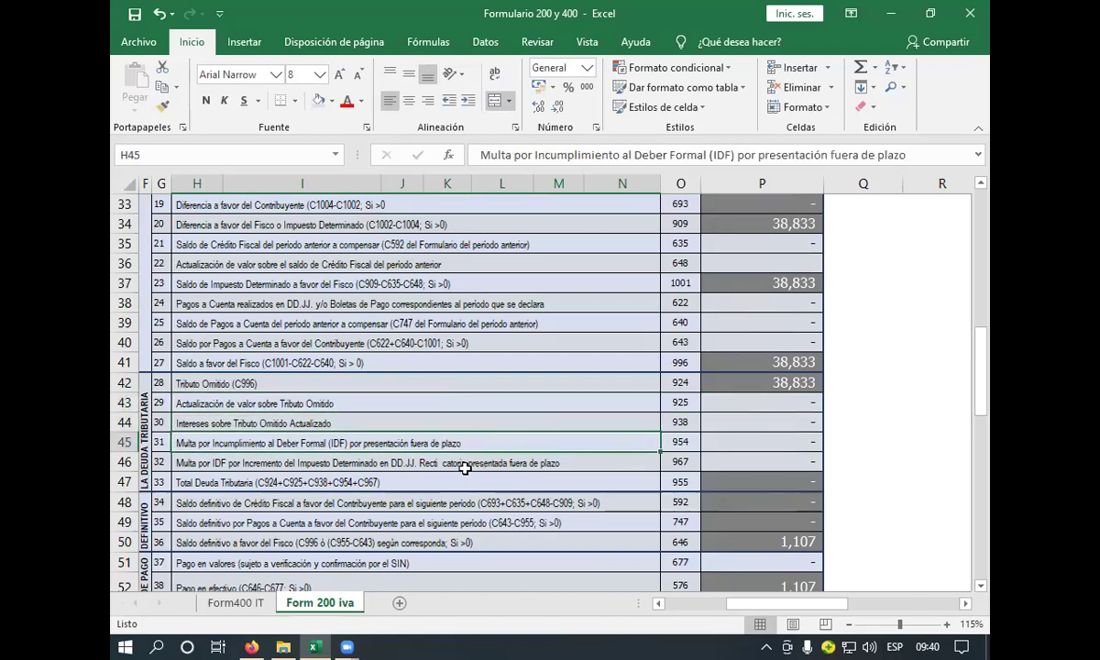
pyautogui.click(466, 469)
pyautogui.click(467, 483)
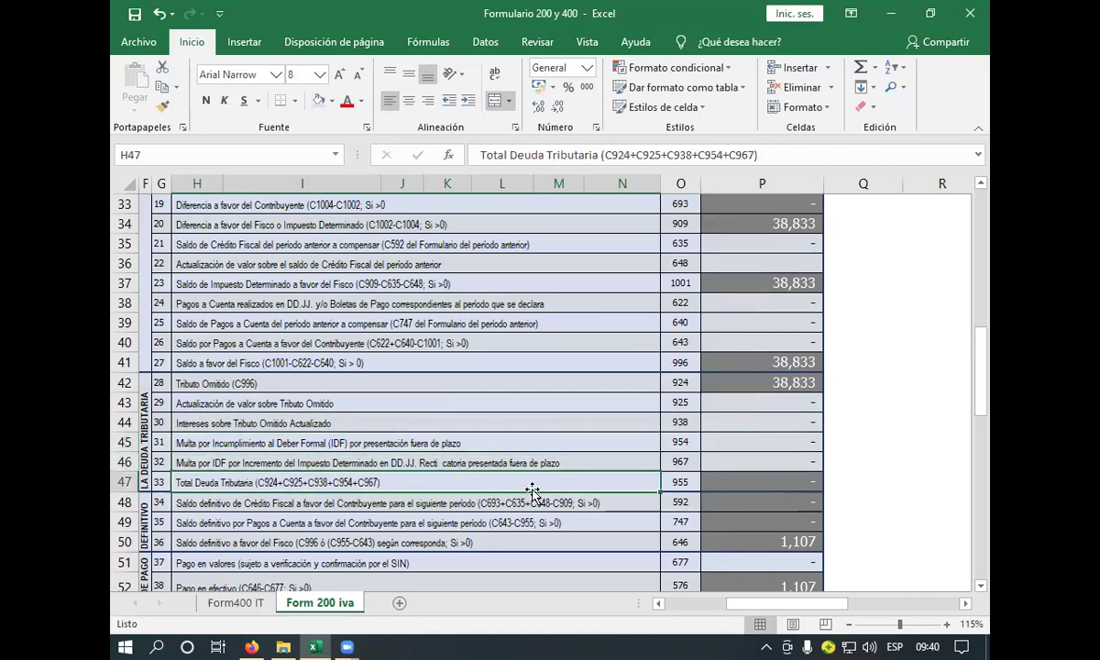
pyautogui.click(730, 480)
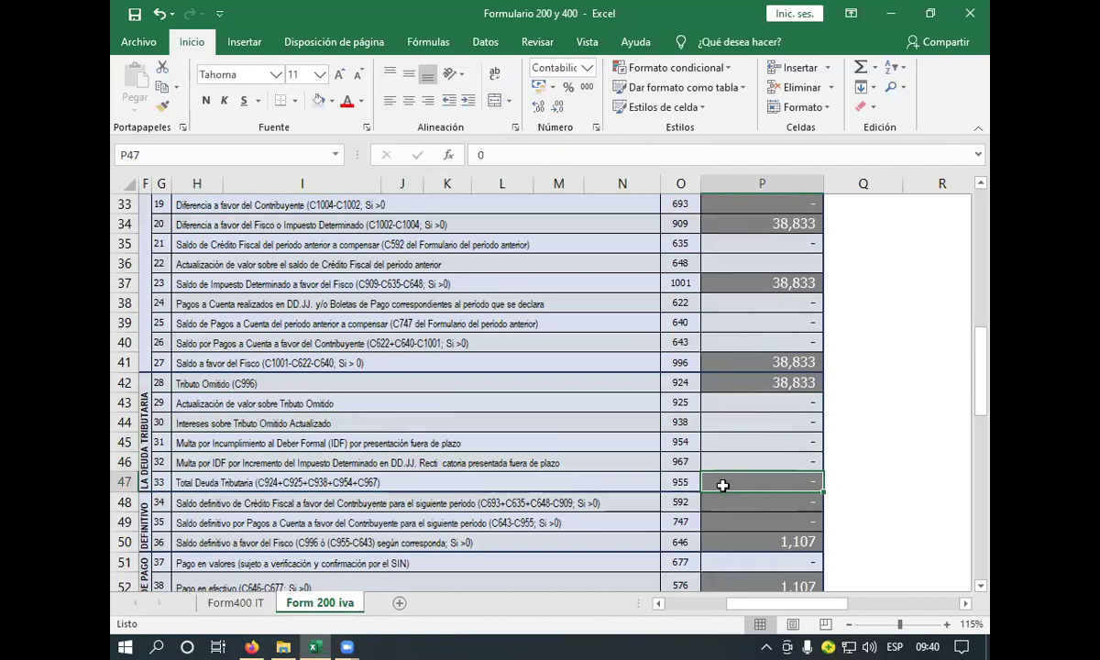
pyautogui.write('+')
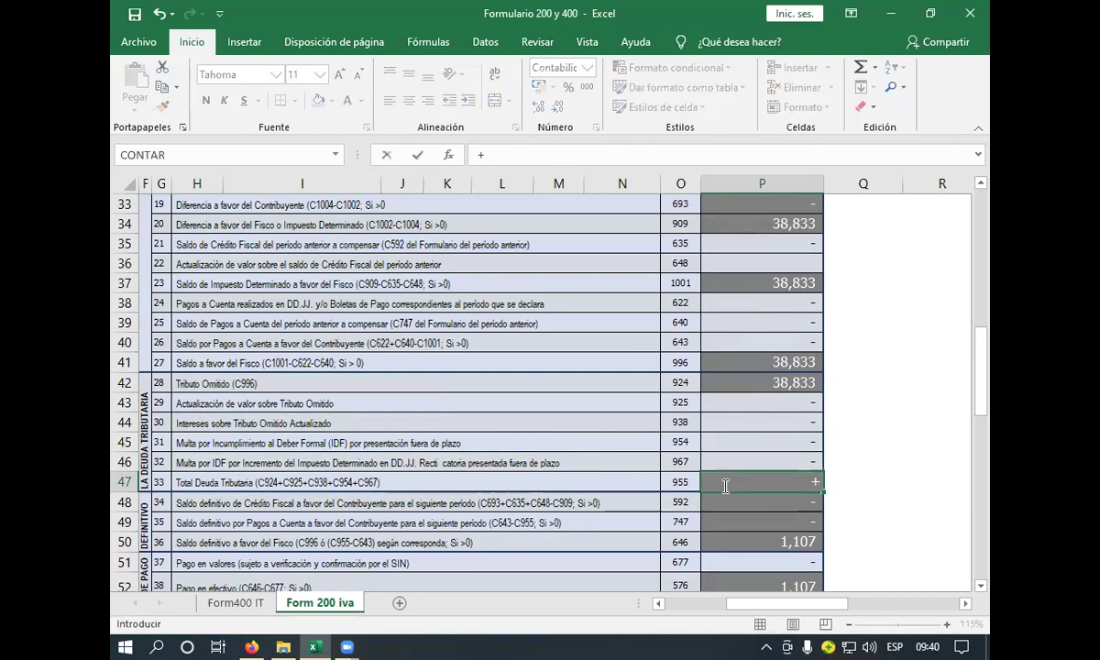
pyautogui.click(744, 386)
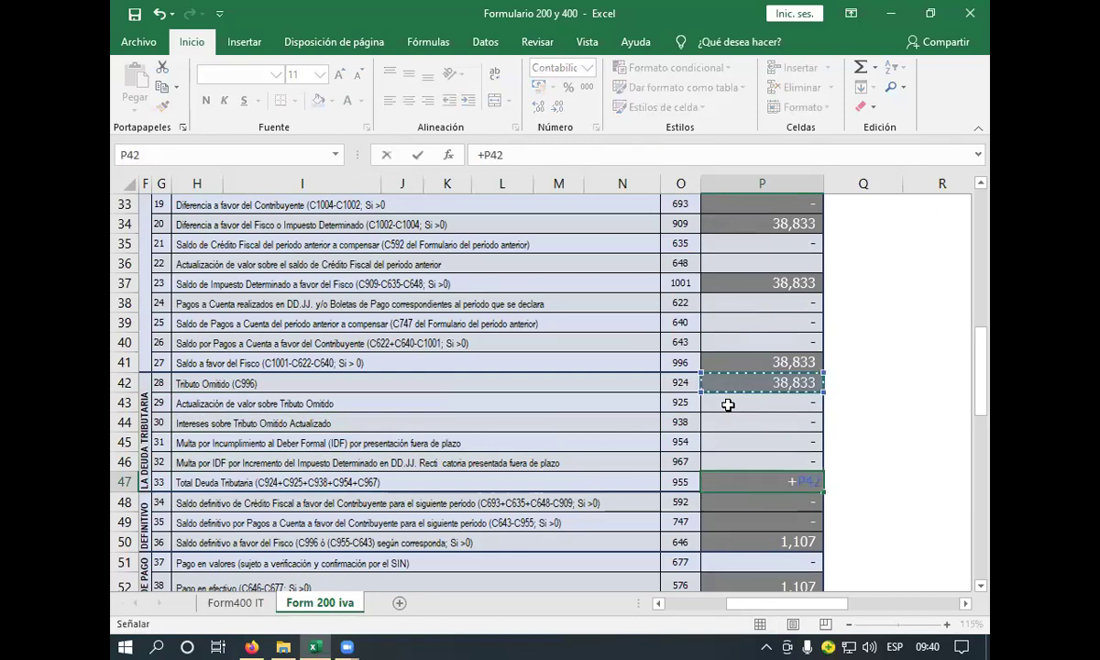
pyautogui.press('Return')
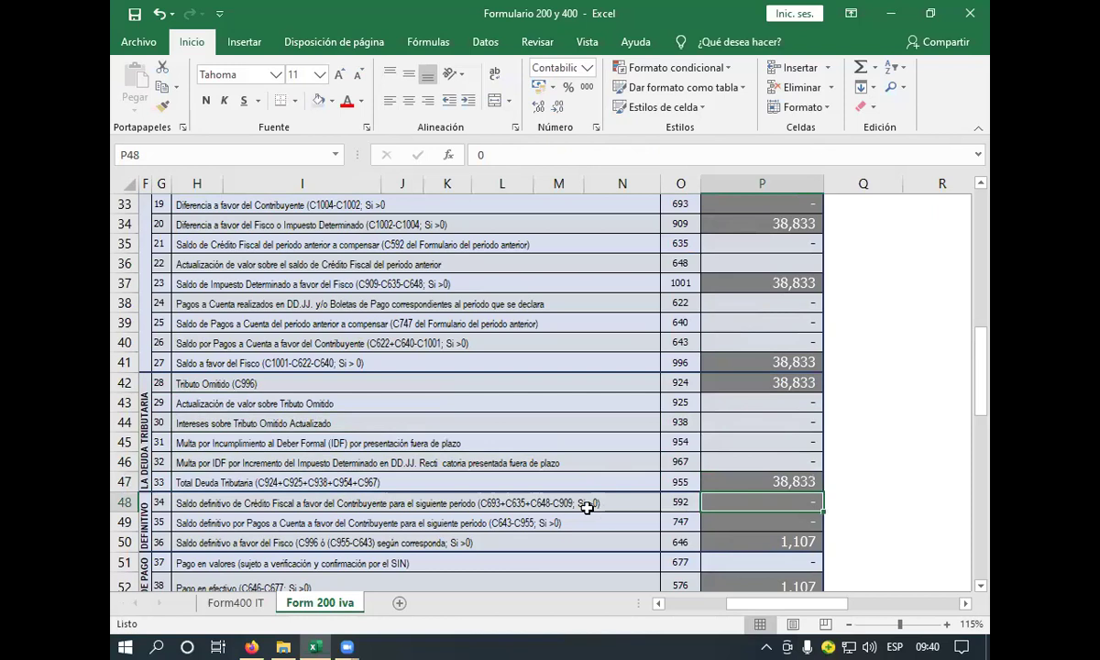
pyautogui.click(585, 502)
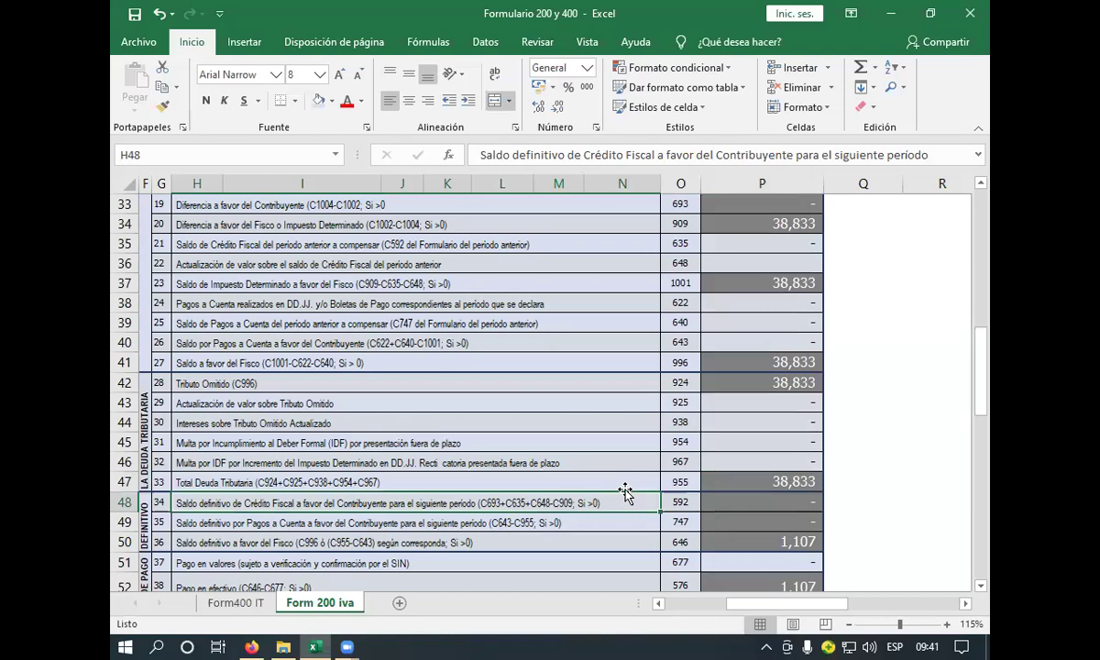
pyautogui.click(339, 479)
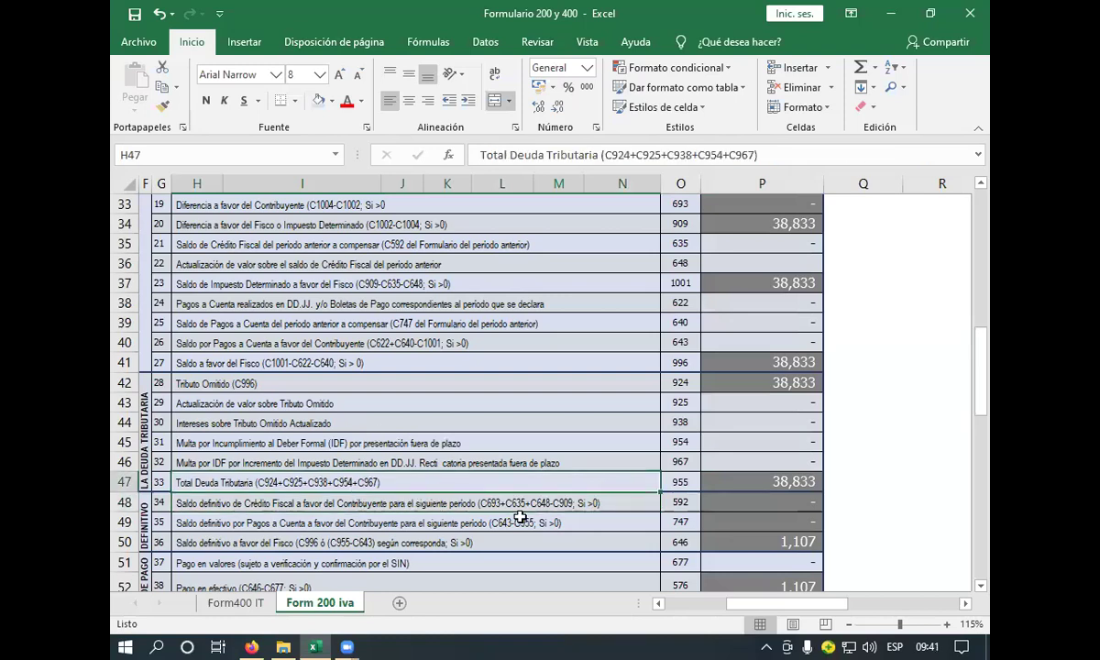
pyautogui.click(618, 504)
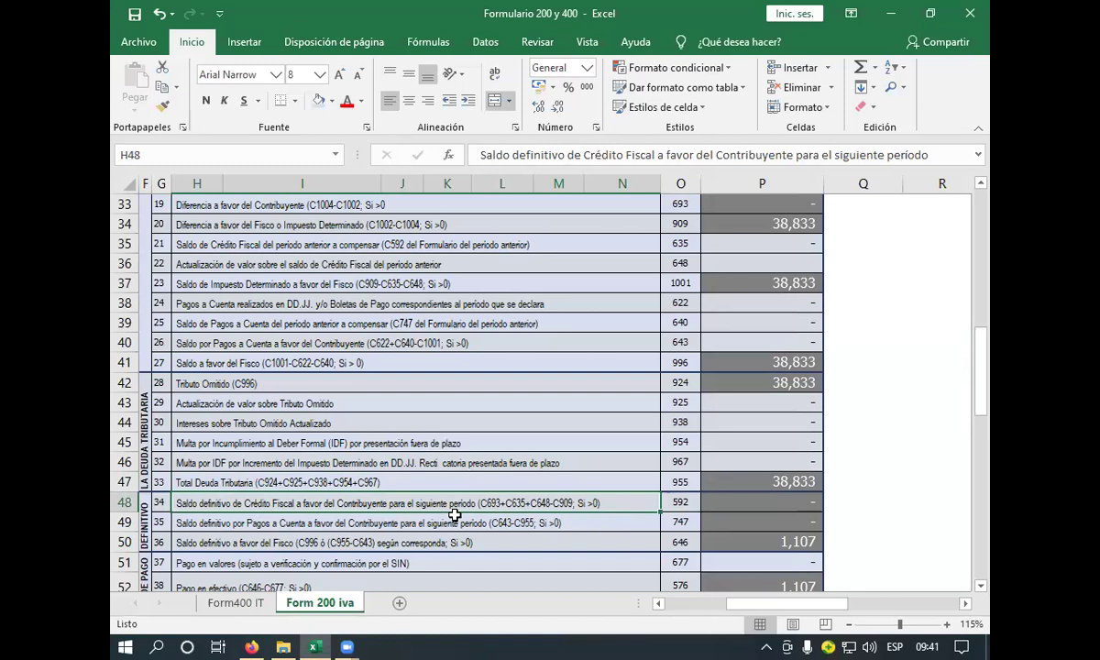
# - Set the final balance owed in P50 to =+P47, the total tax debt
pyautogui.click(744, 507)
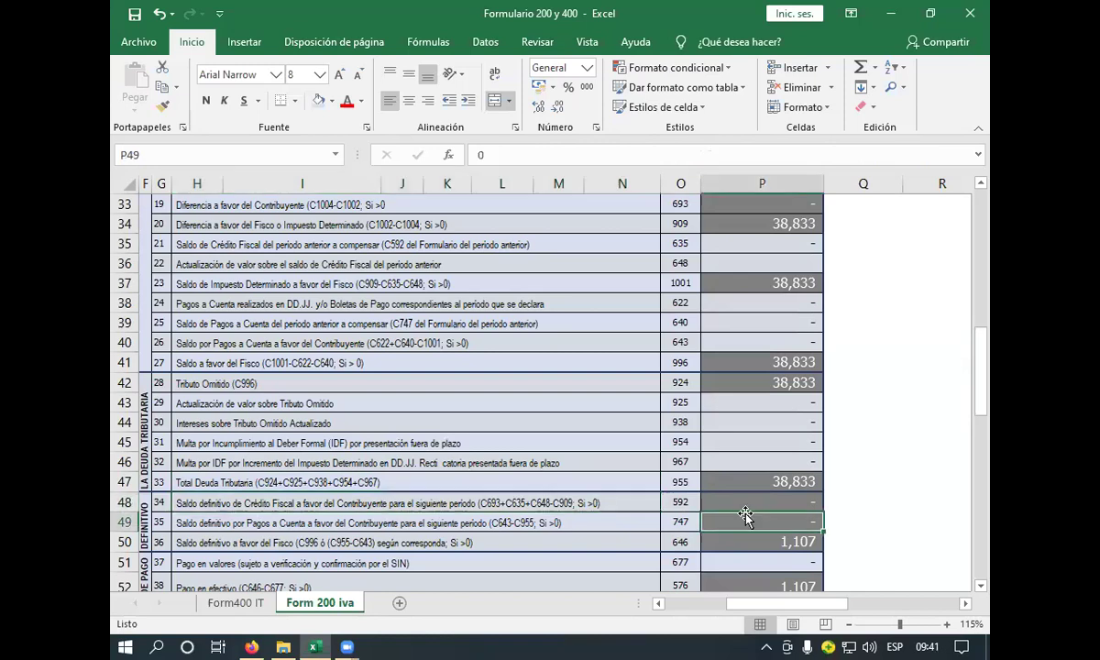
pyautogui.click(605, 522)
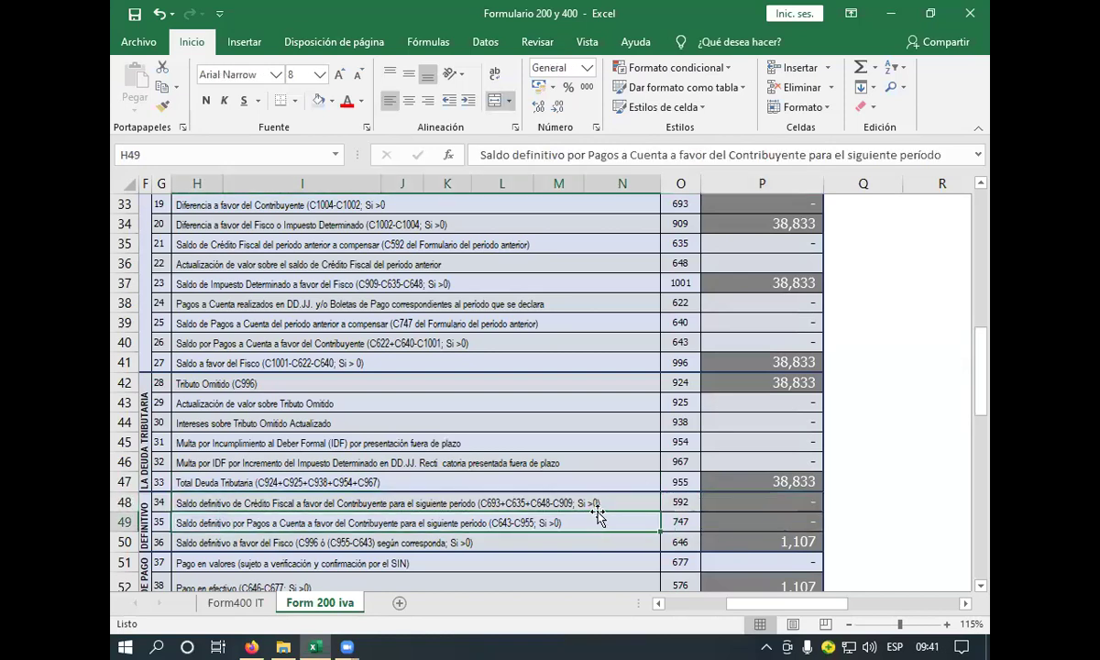
pyautogui.scroll(-2, 598, 516)
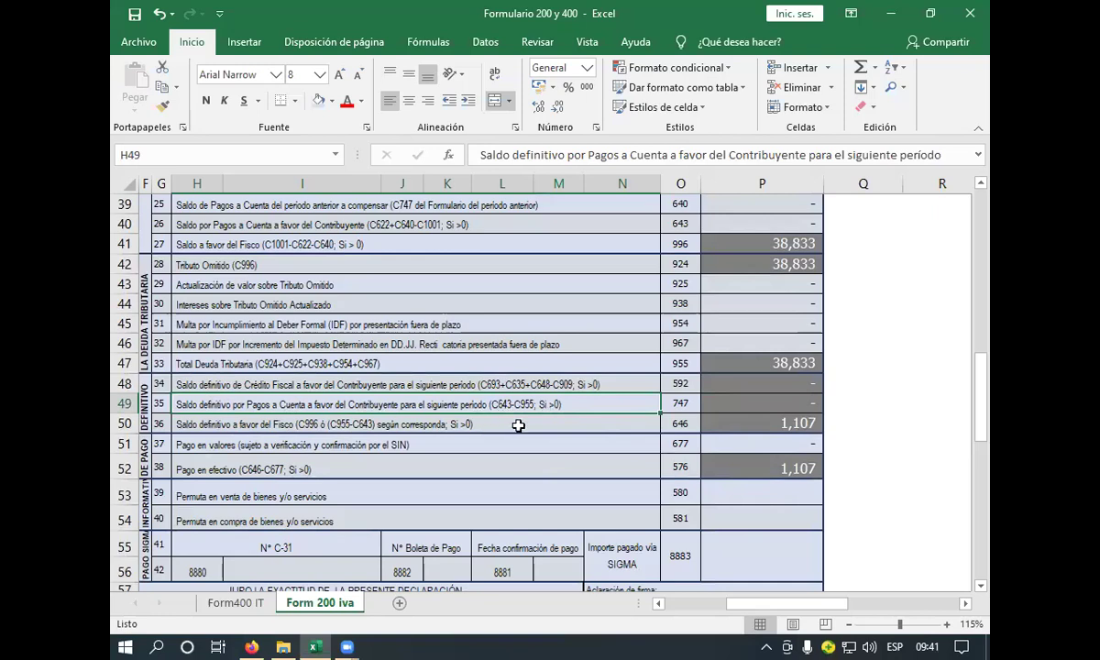
pyautogui.click(562, 426)
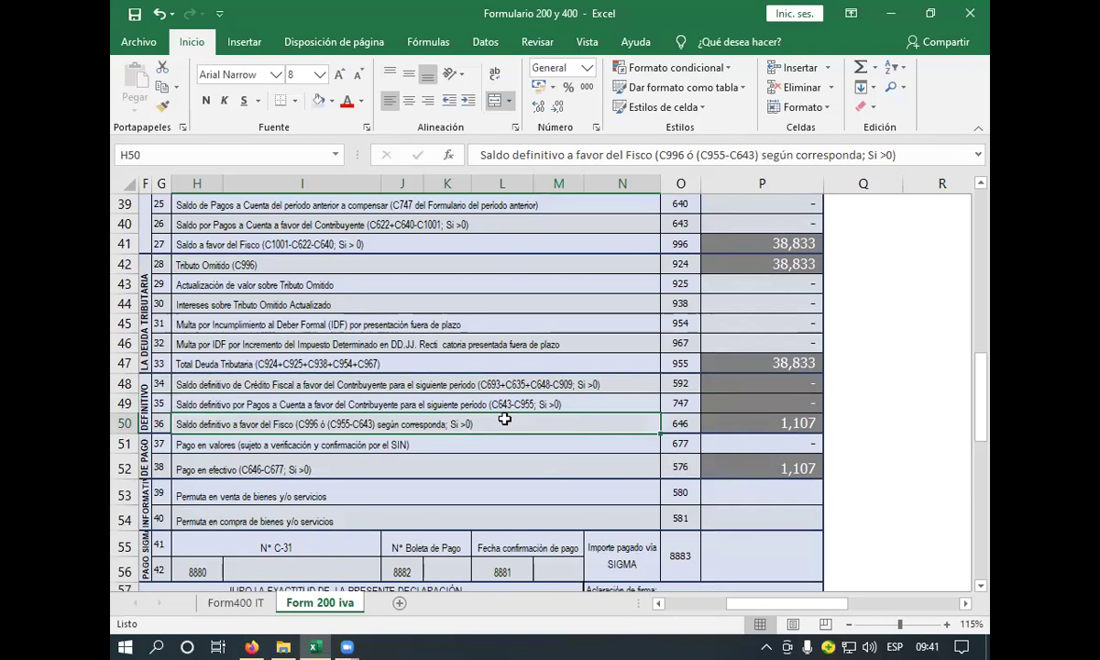
pyautogui.click(711, 427)
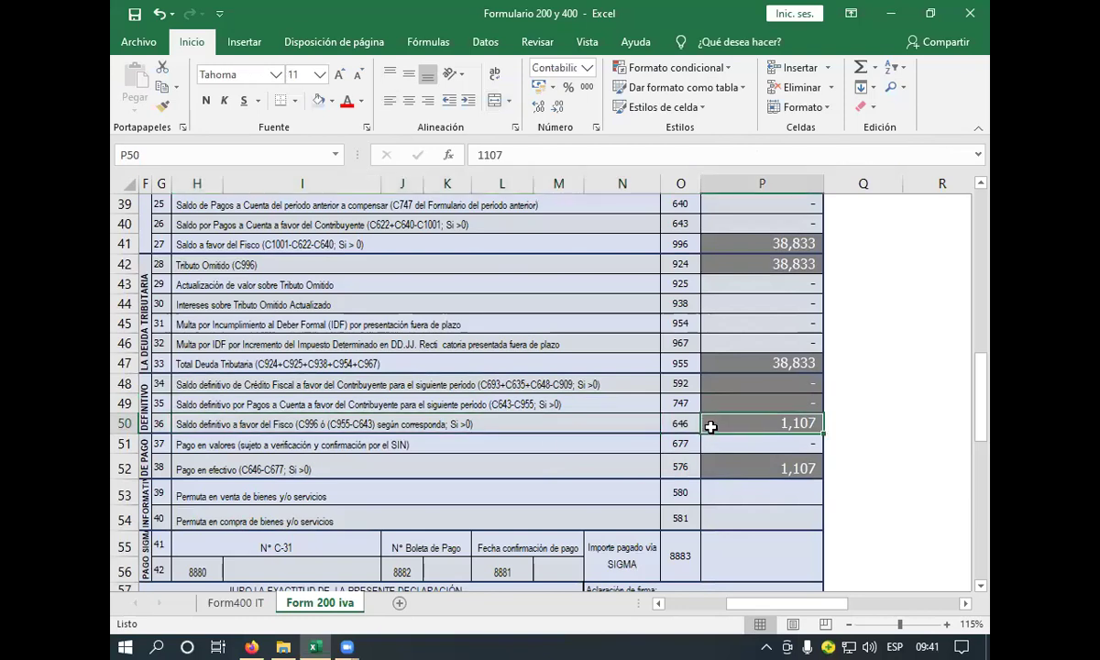
pyautogui.write('+')
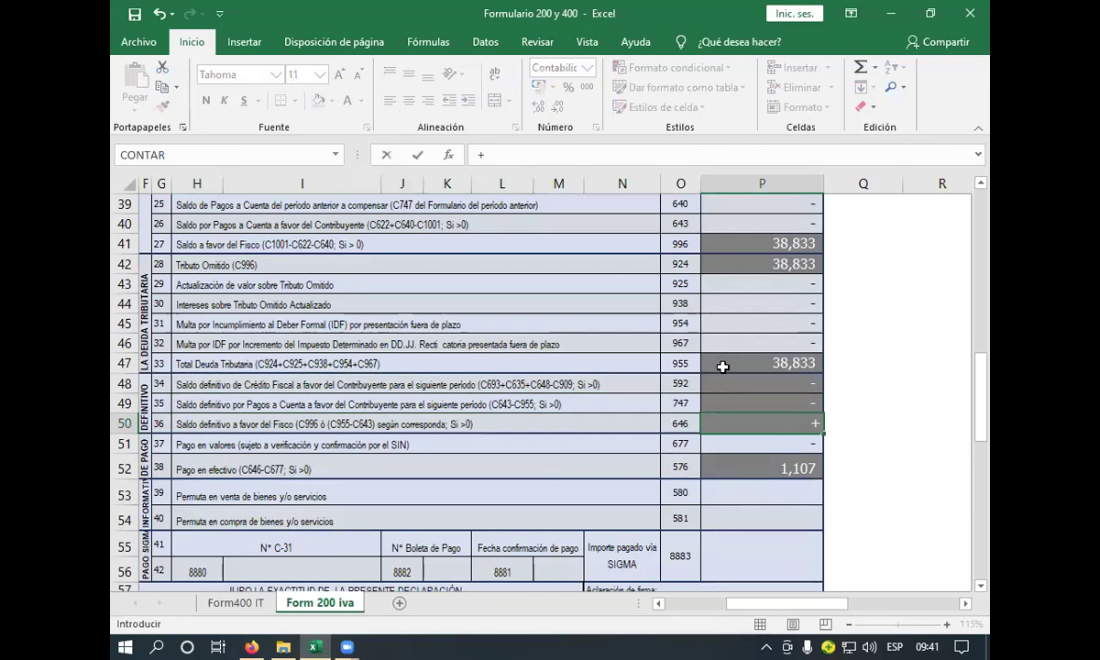
pyautogui.click(722, 367)
pyautogui.press('Return')
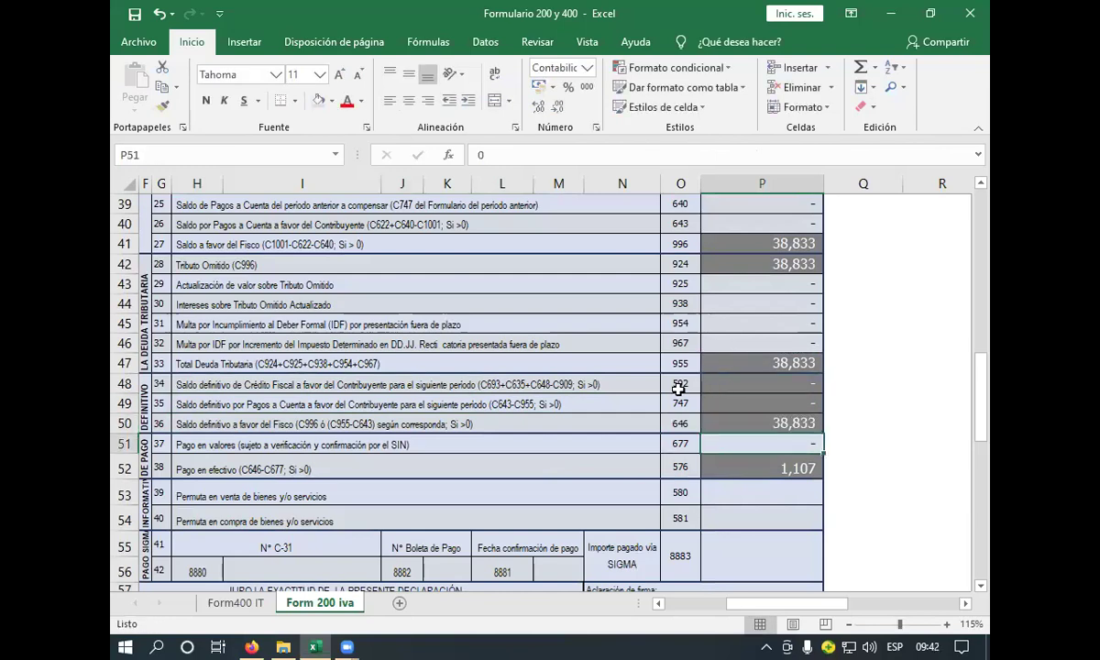
# - Set cash payment P52 to =+P50-P51 (balance owed minus securities payment)
pyautogui.click(453, 443)
pyautogui.scroll(-2, 459, 431)
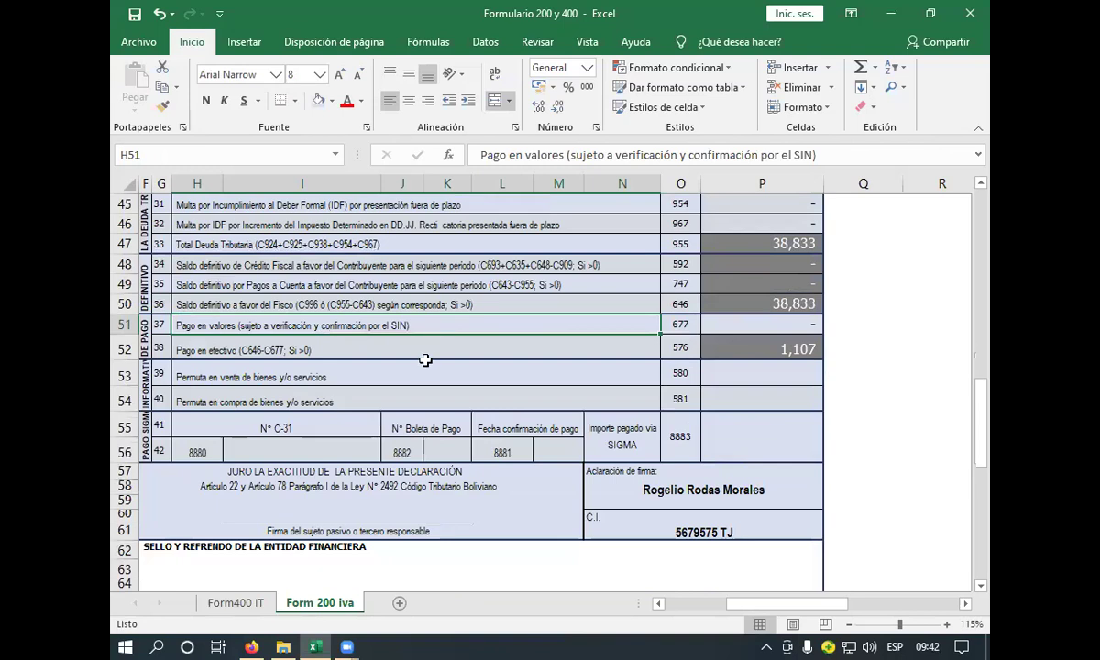
pyautogui.click(428, 353)
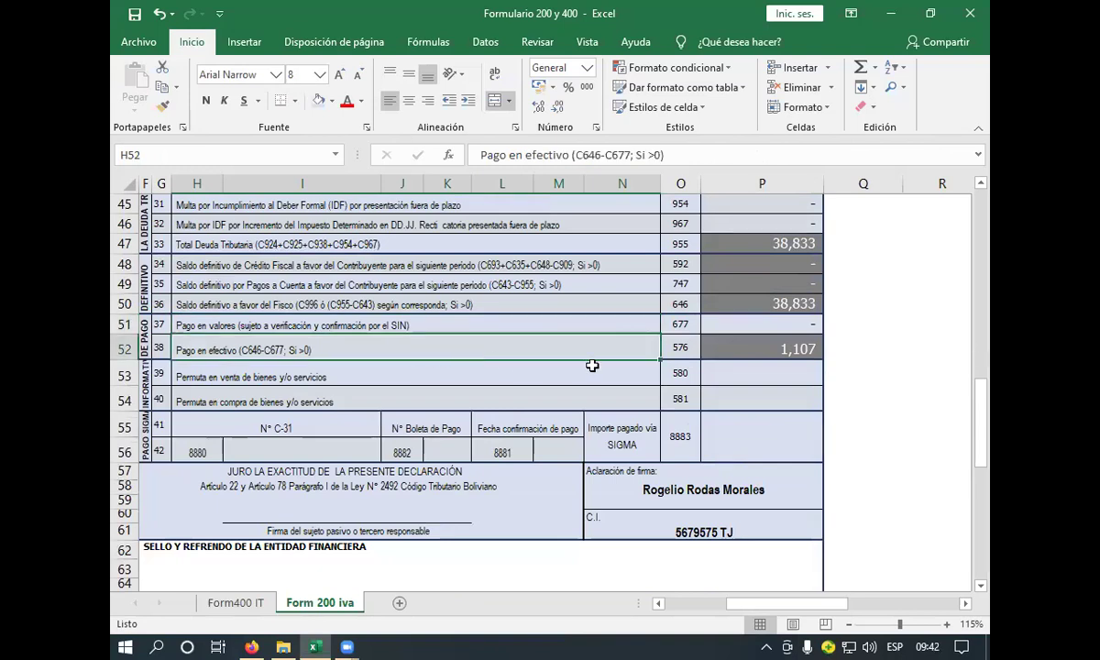
pyautogui.click(716, 351)
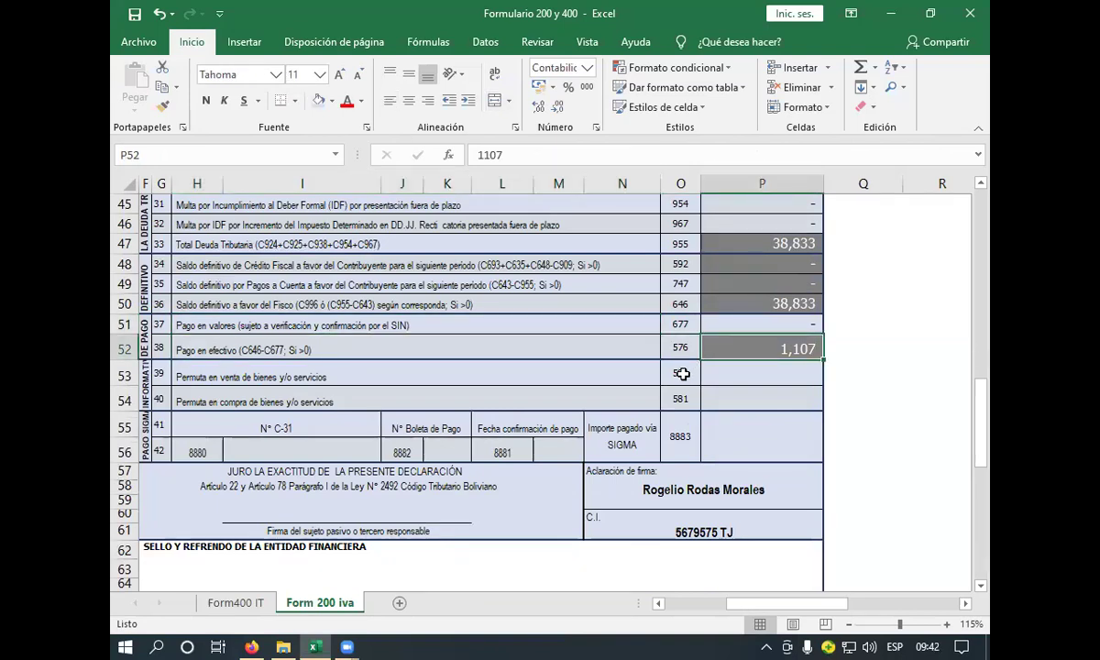
pyautogui.write('+')
pyautogui.click(714, 304)
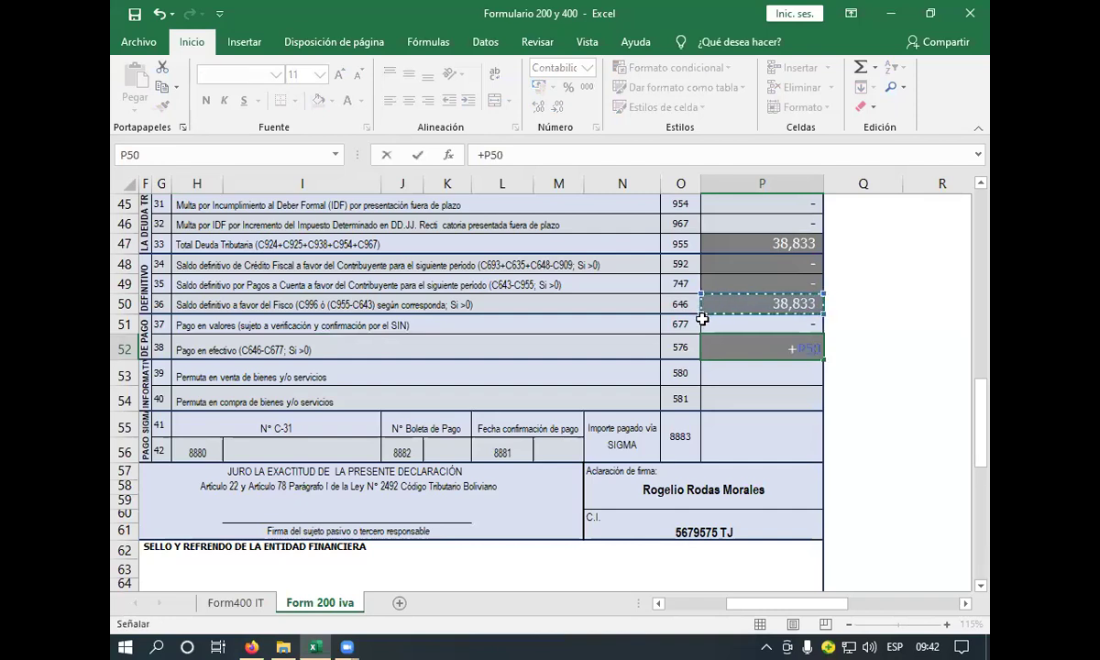
pyautogui.write('-')
pyautogui.click(719, 323)
pyautogui.press('Return')
pyautogui.press('Return')
pyautogui.press('Return')
pyautogui.press('Return')
pyautogui.press('Return')
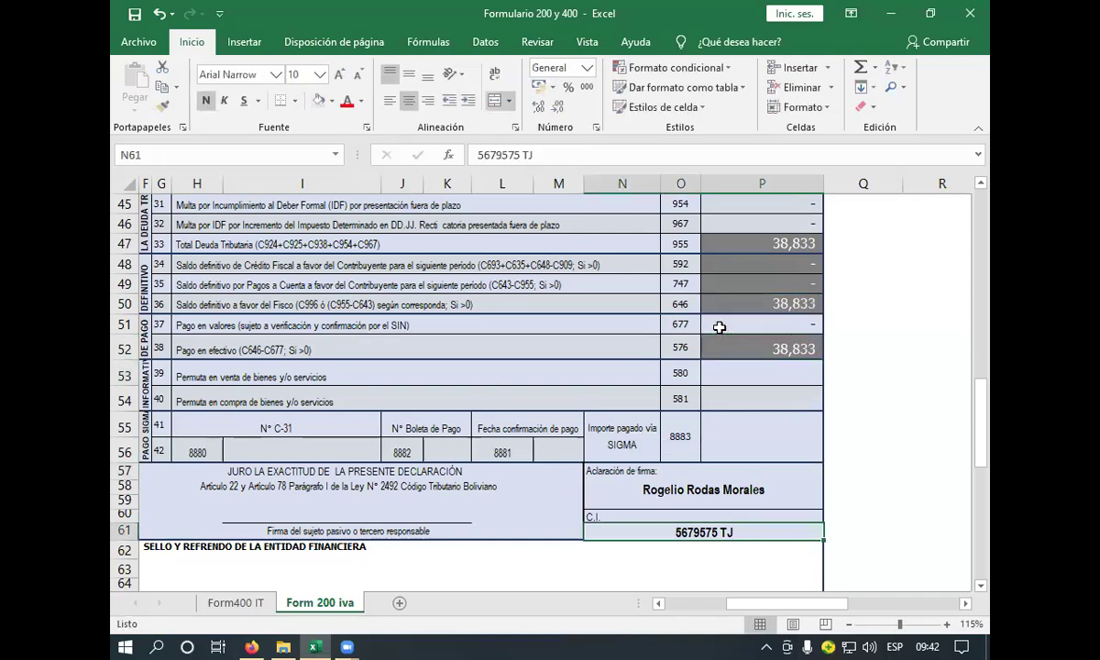
# - Verify P51's securities payment and the 38,833 cash payment result in P52
pyautogui.click(740, 324)
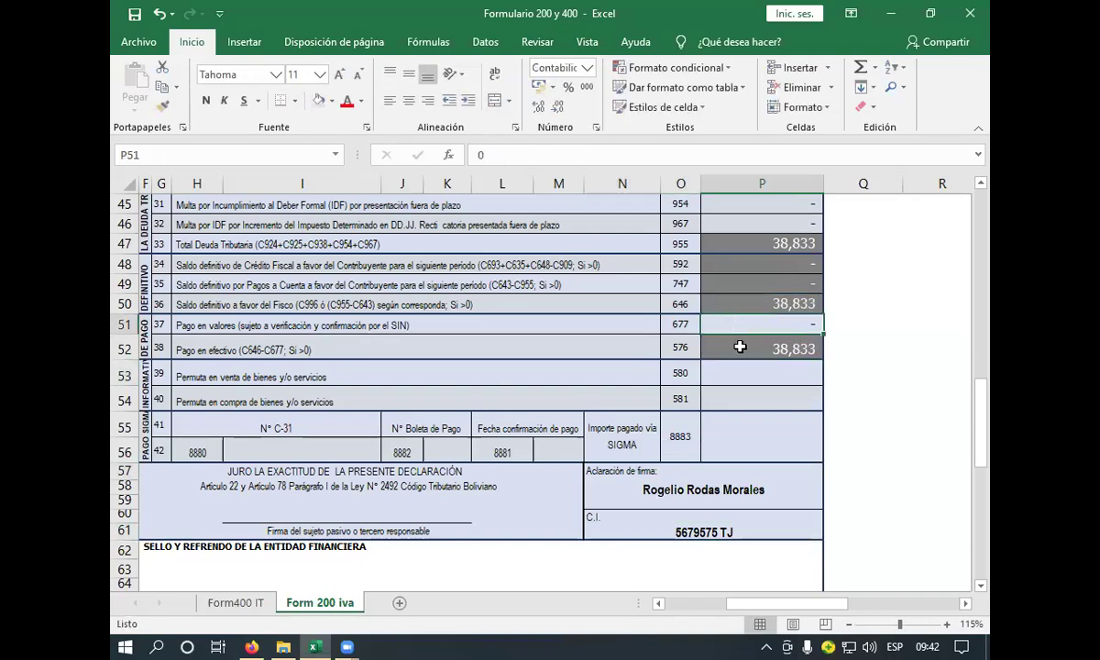
pyautogui.click(736, 348)
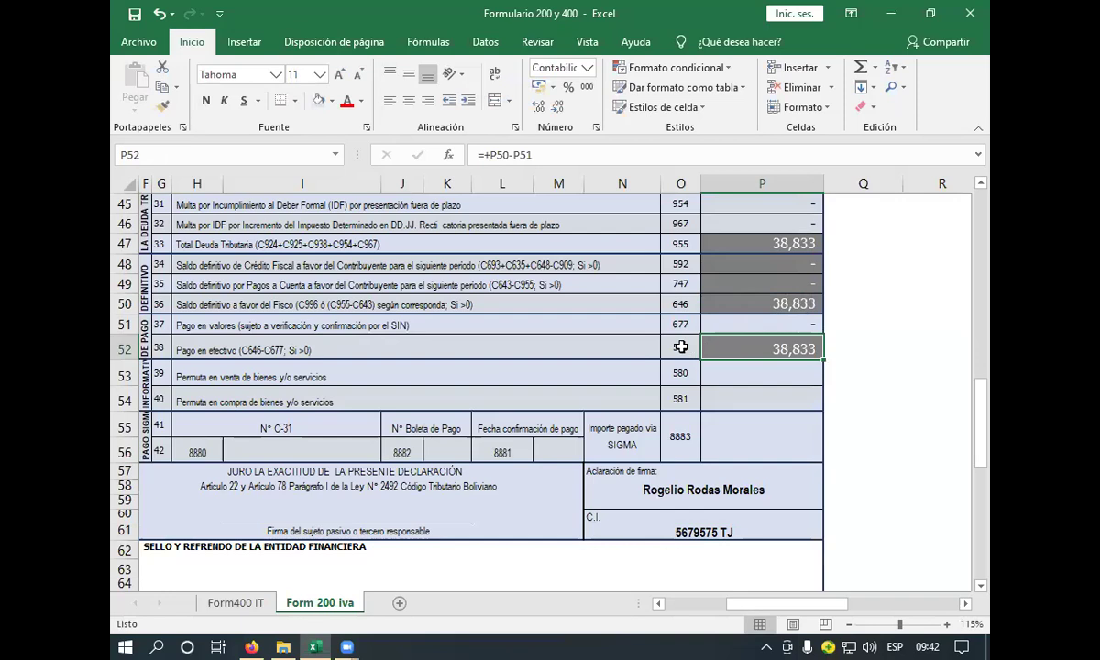
pyautogui.click(477, 377)
pyautogui.click(721, 350)
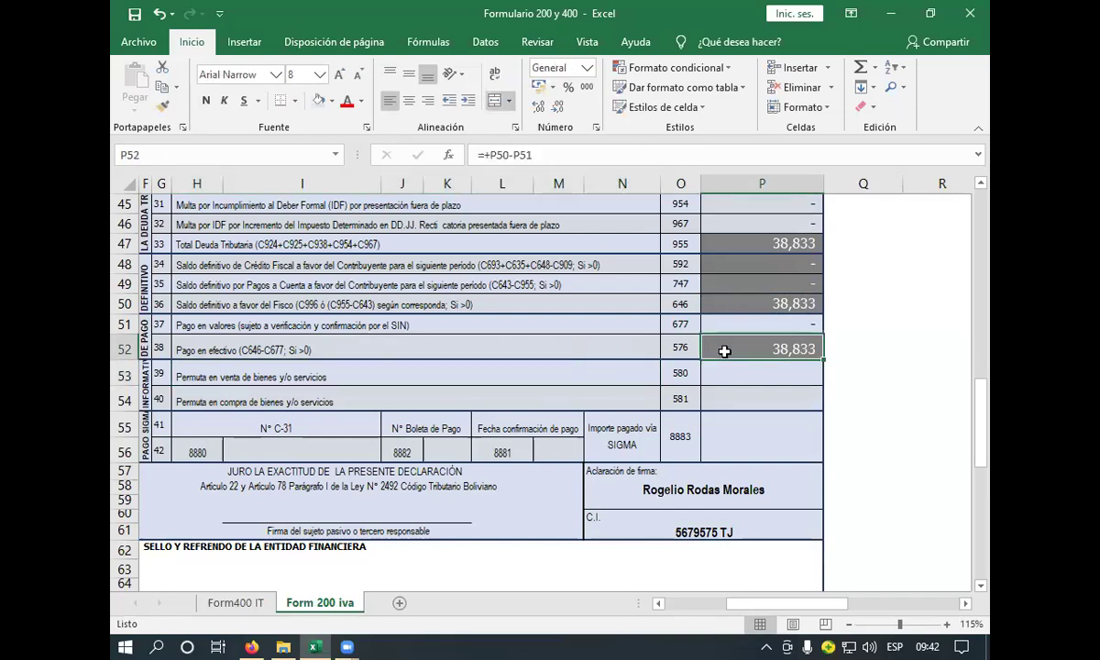
pyautogui.click(628, 373)
pyautogui.click(623, 394)
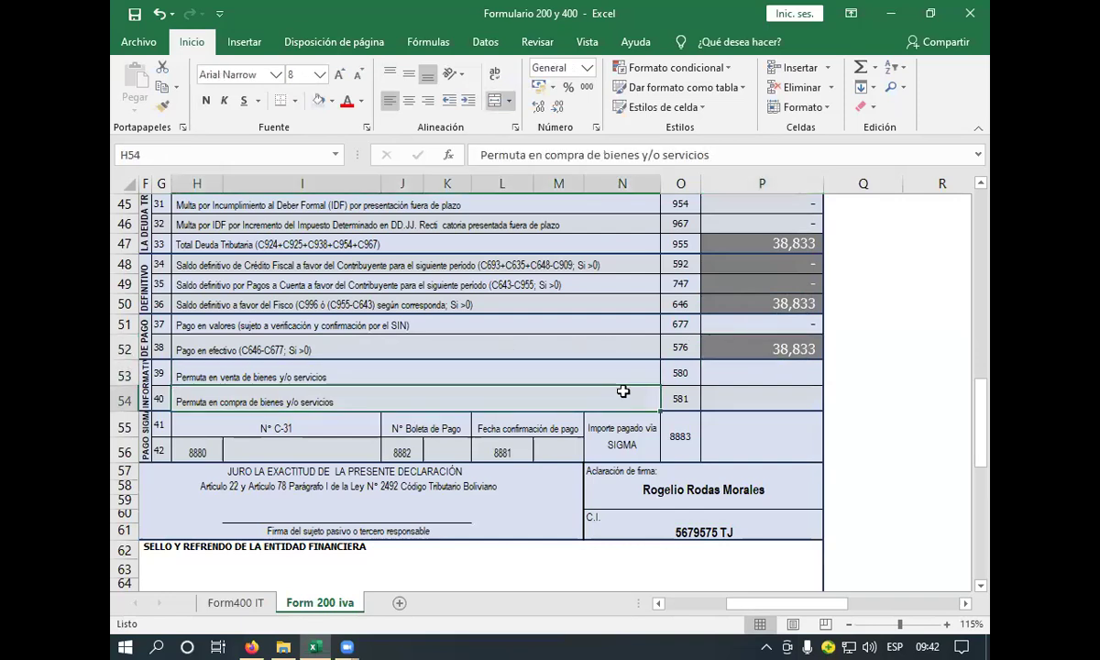
pyautogui.click(711, 426)
pyautogui.click(720, 486)
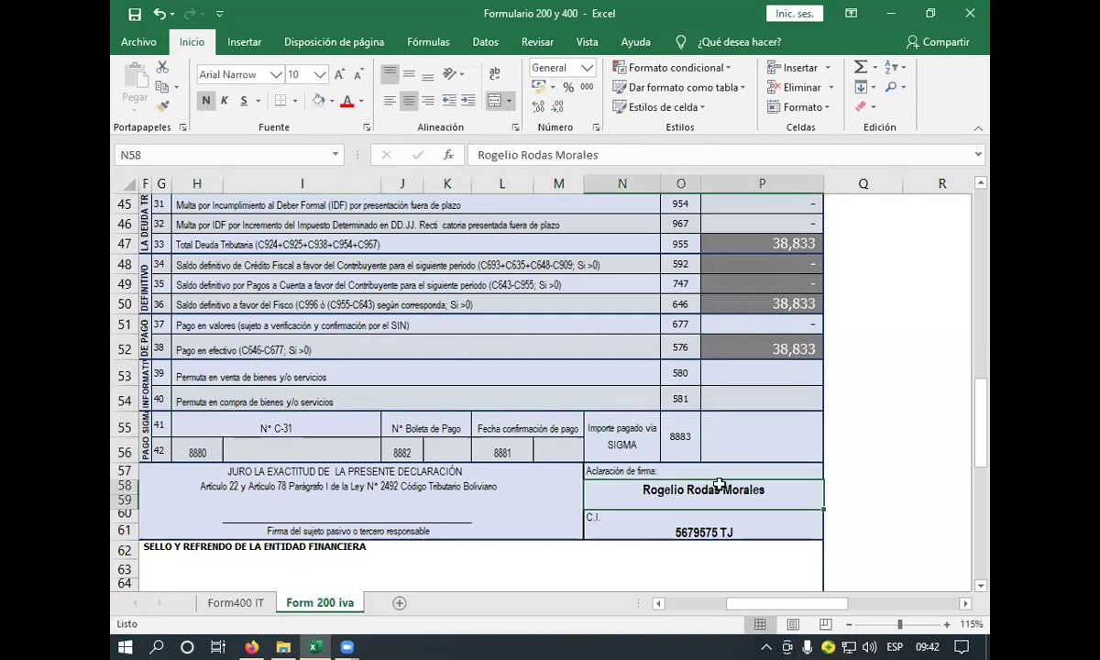
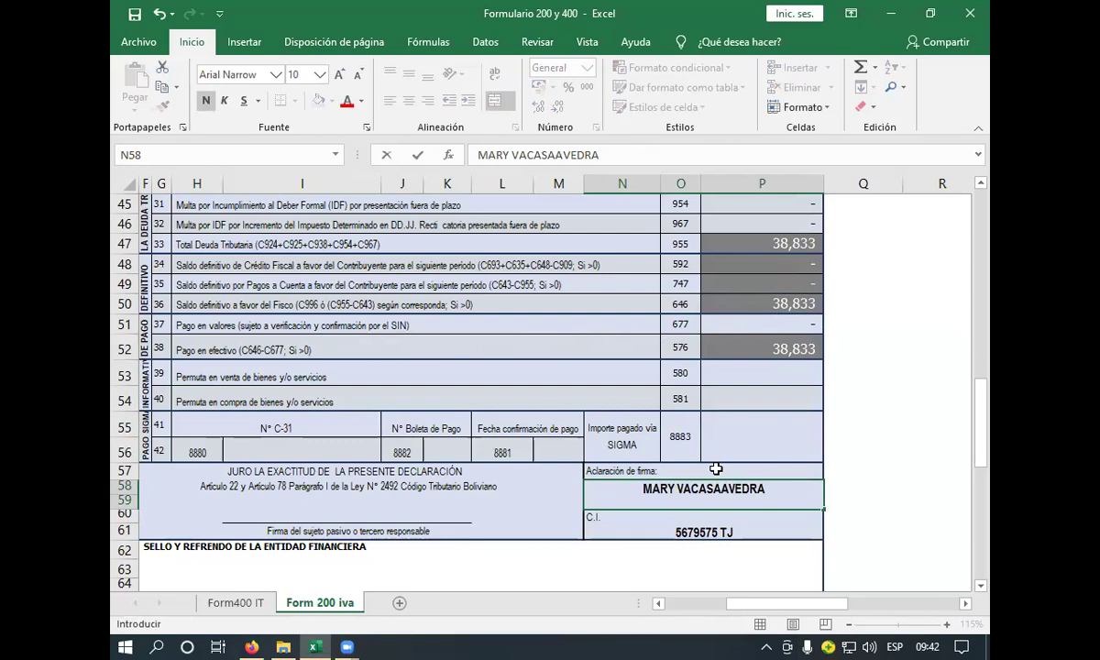
pyautogui.click(729, 532)
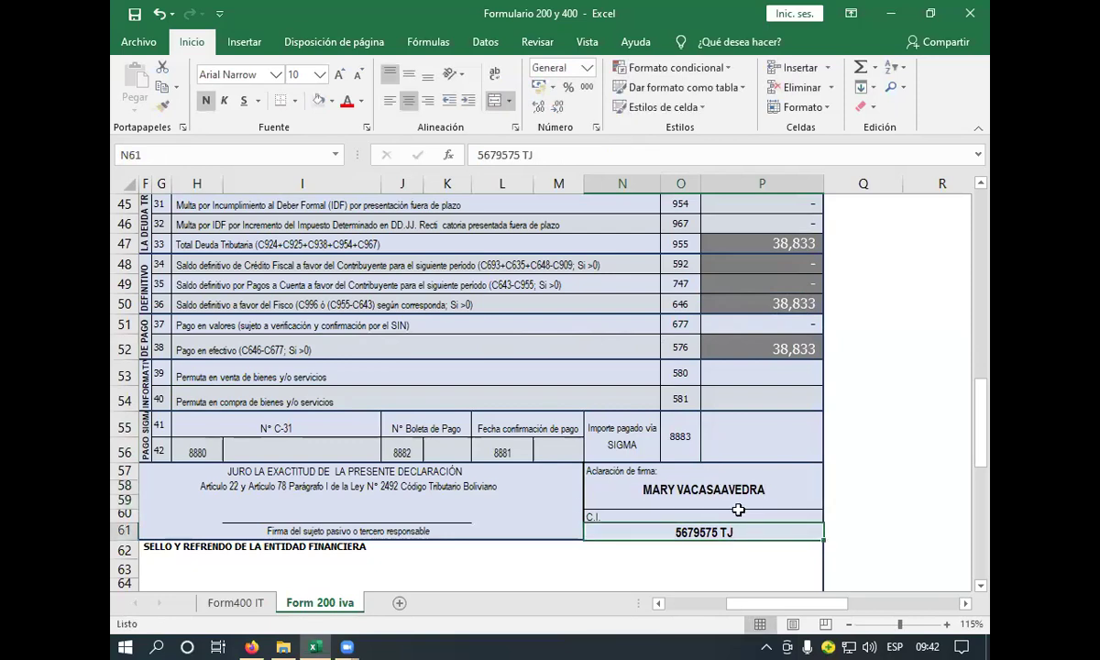
pyautogui.click(234, 604)
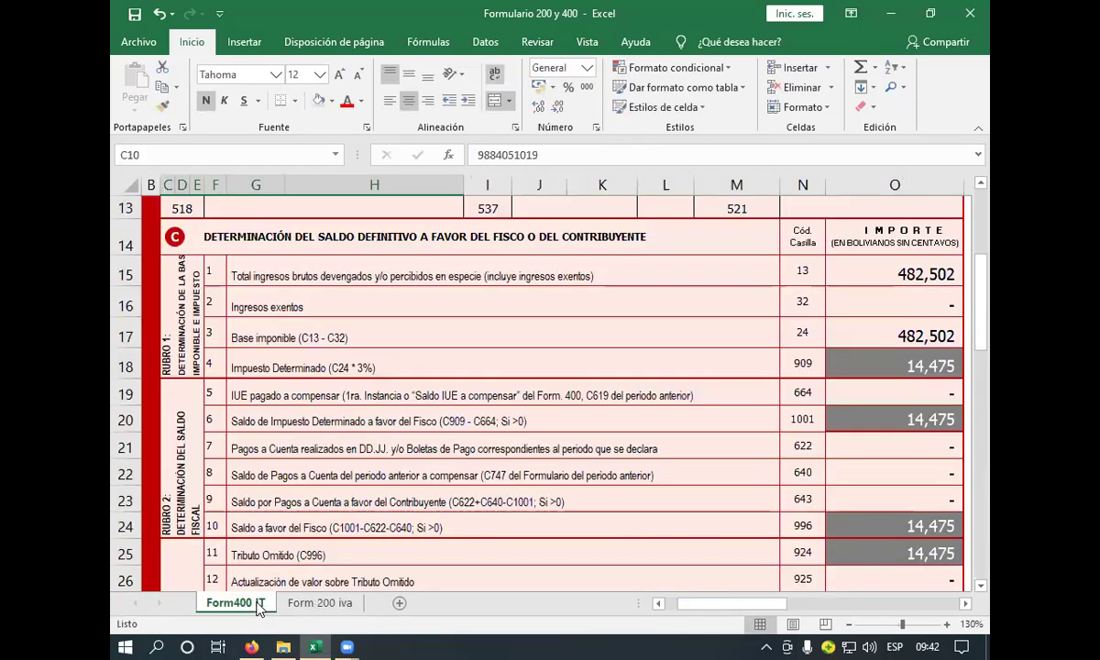
pyautogui.scroll(-6, 840, 475)
pyautogui.click(818, 468)
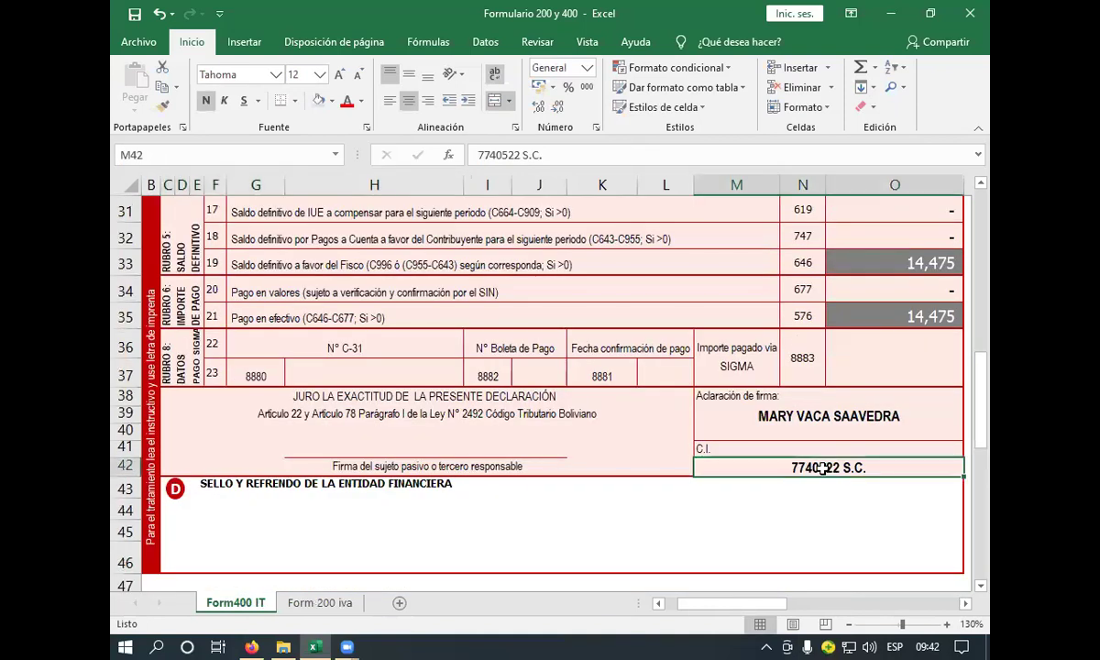
pyautogui.hotkey('ctrl', 'c')
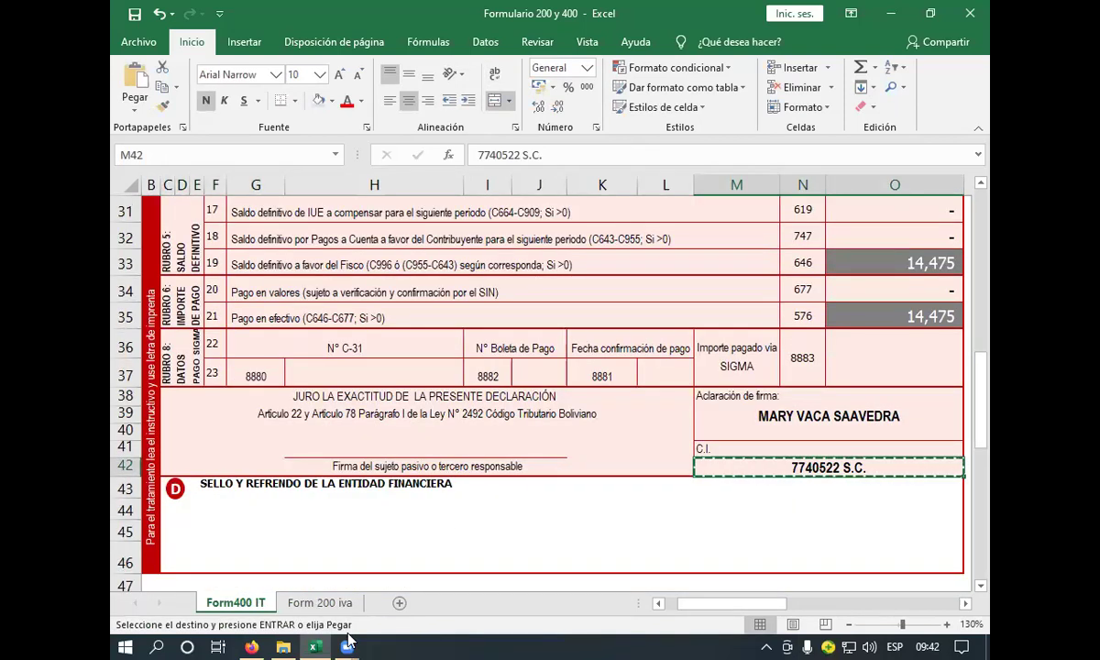
pyautogui.hotkey('ctrl', 'pagedown')
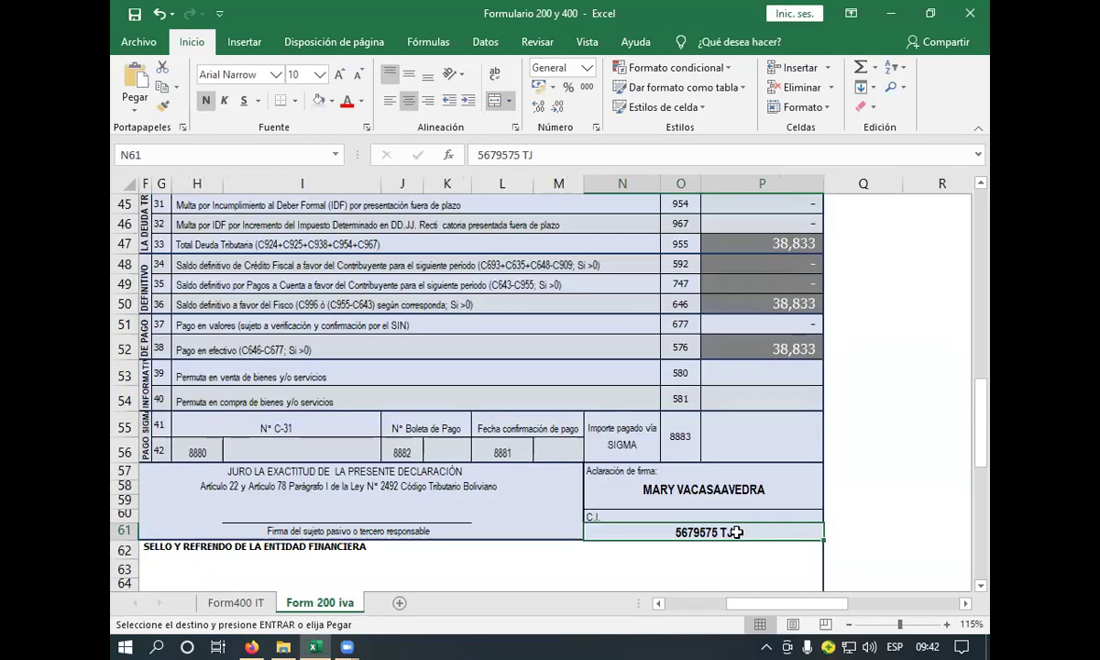
pyautogui.press('Return')
pyautogui.press('Down')
pyautogui.press('Up')
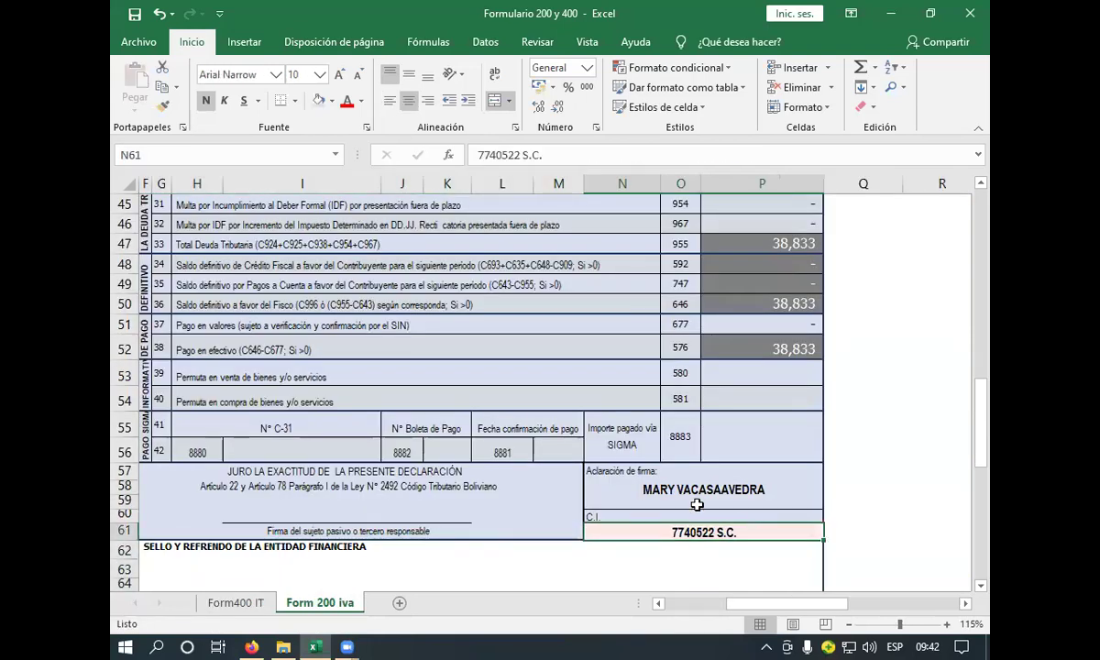
pyautogui.click(318, 100)
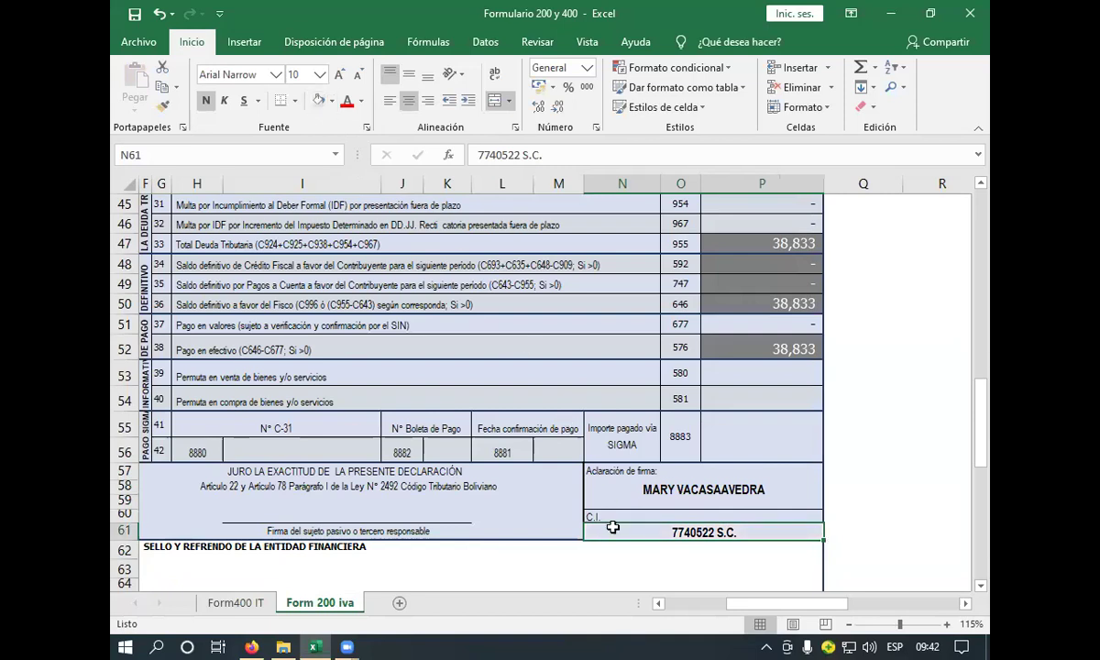
pyautogui.scroll(-2, 613, 527)
pyautogui.click(474, 450)
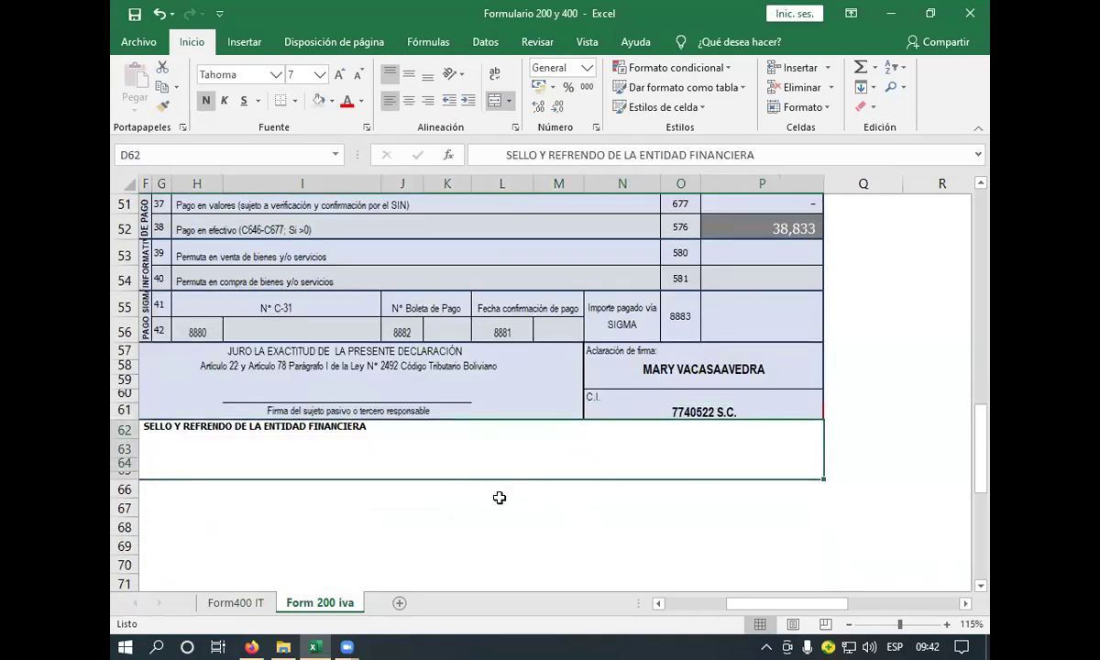
pyautogui.scroll(3, 495, 527)
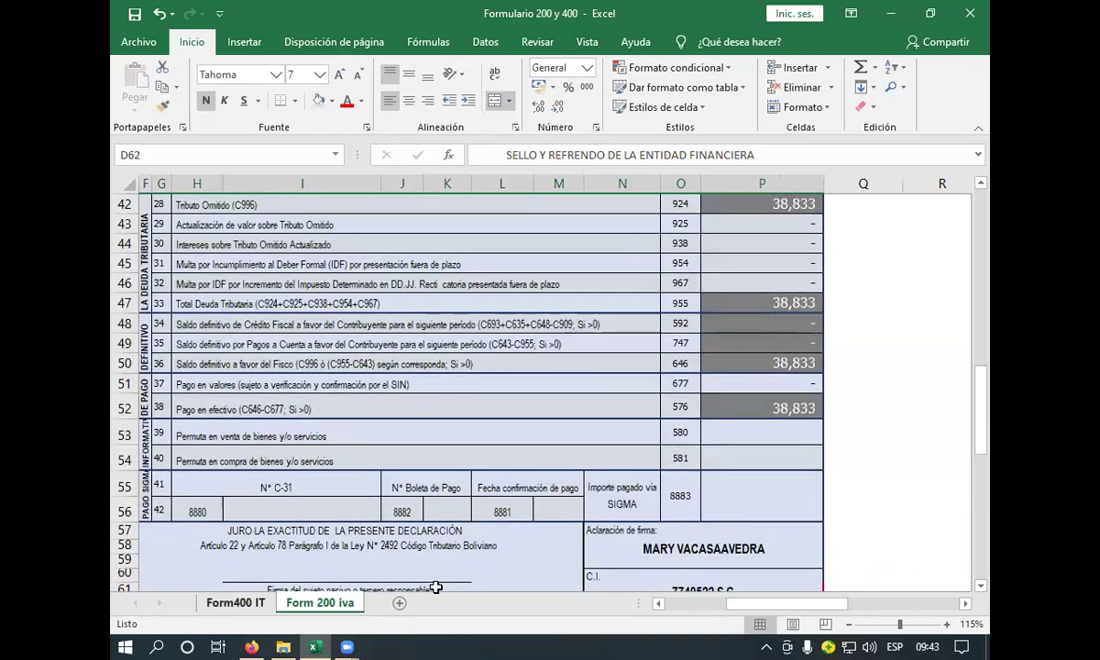
# - Show Form400 IT section C with columns P–S: gross income 482,502, tax 14,475
pyautogui.click(236, 602)
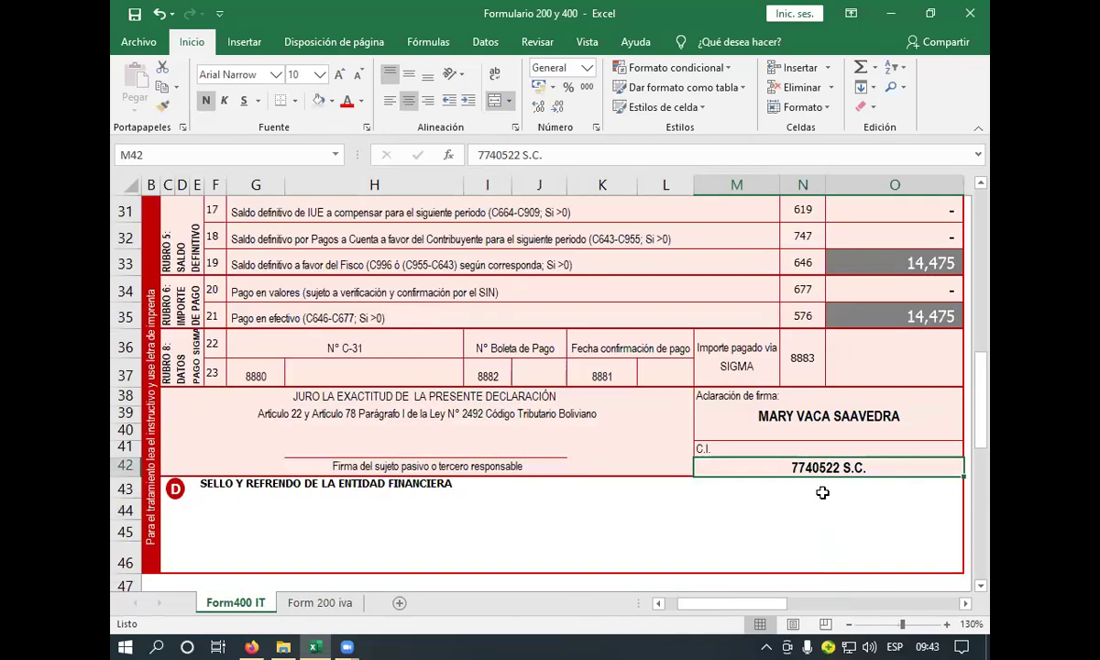
pyautogui.scroll(2, 821, 495)
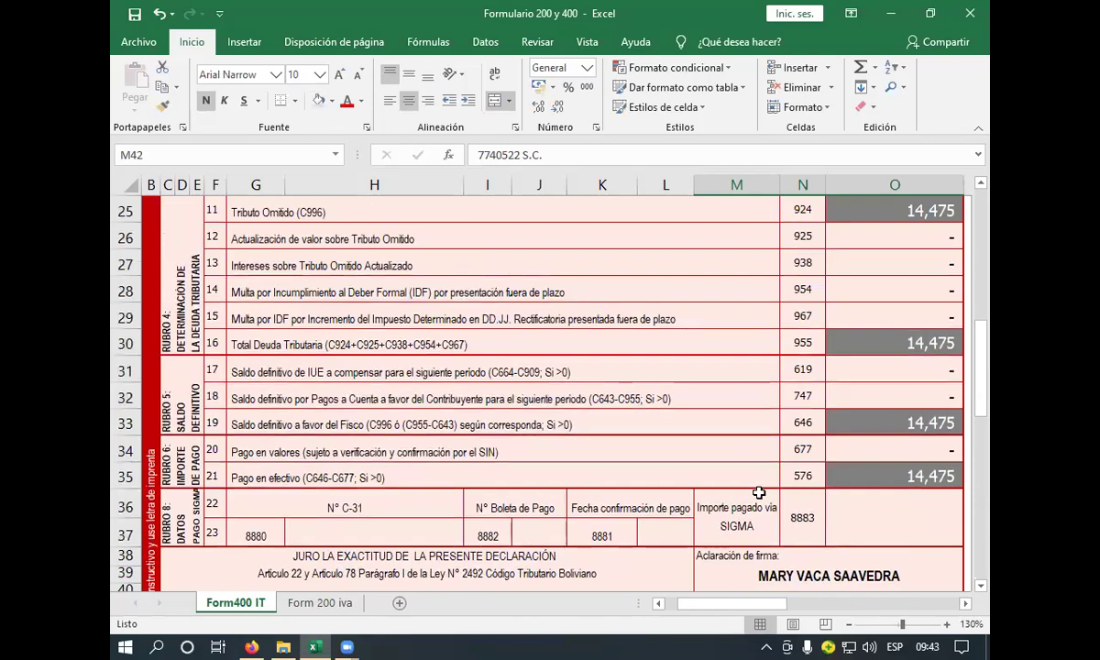
pyautogui.scroll(6, 868, 410)
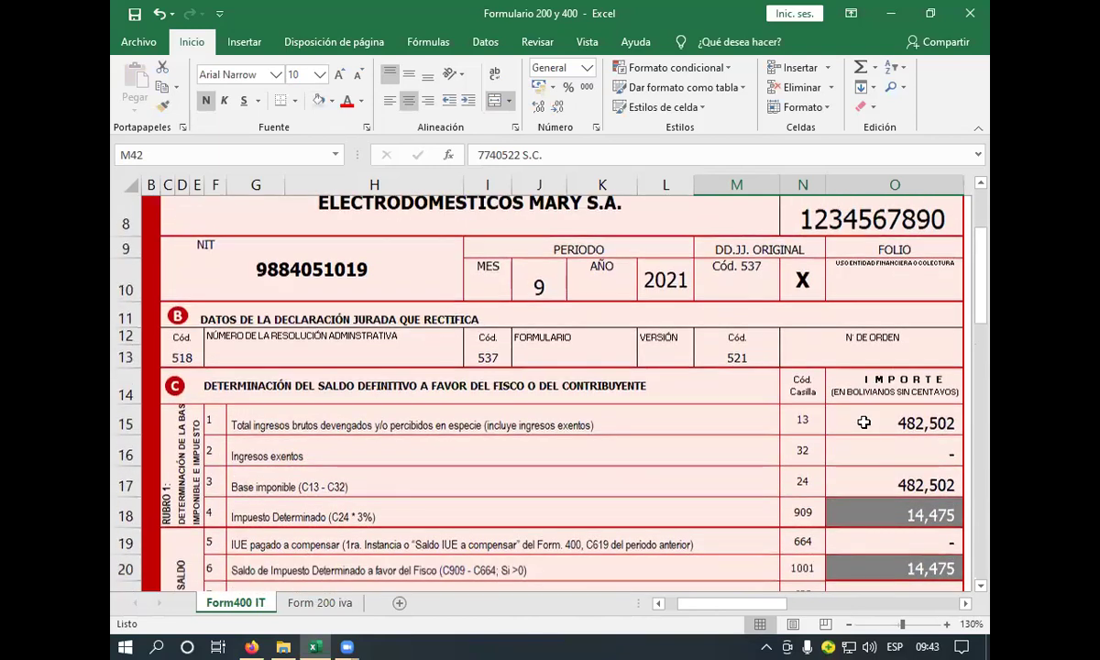
pyautogui.scroll(-2, 863, 421)
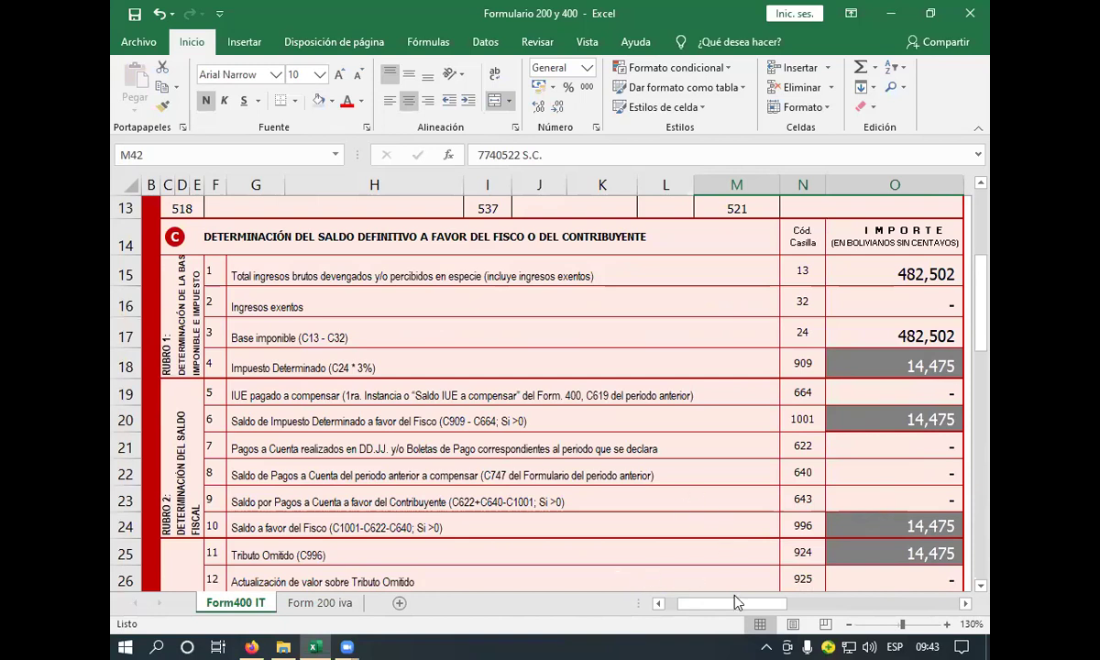
pyautogui.moveTo(735, 602); pyautogui.dragTo(820, 601)
# - In P15, enter a helper formula adding 31,726 to gross income O15, giving 514,228
pyautogui.click(706, 275)
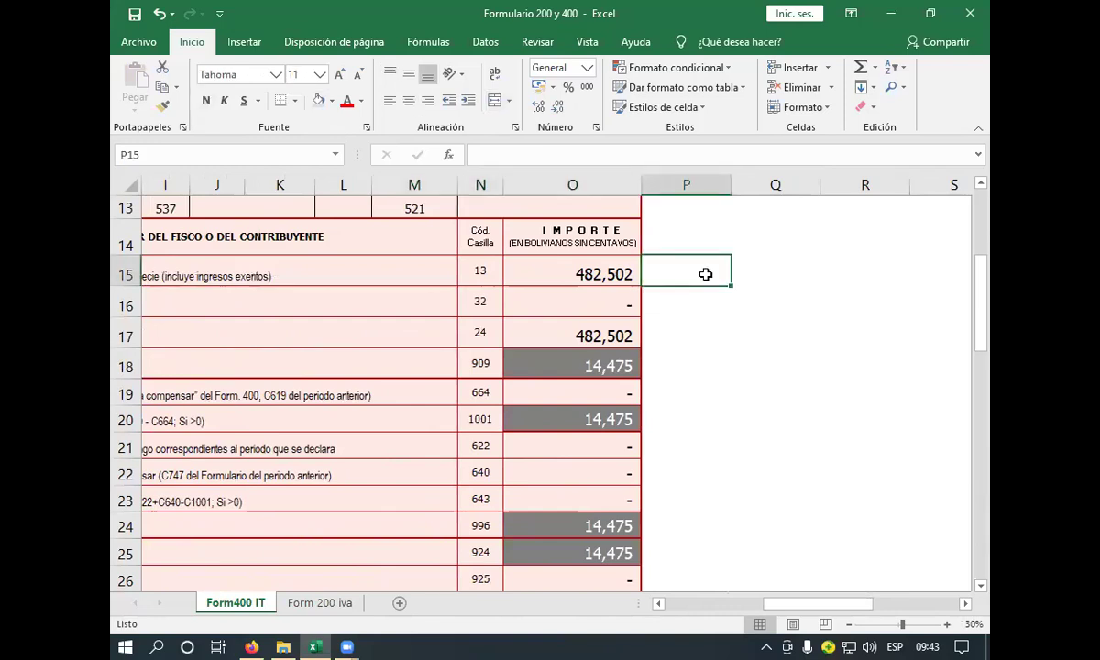
pyautogui.write('+')
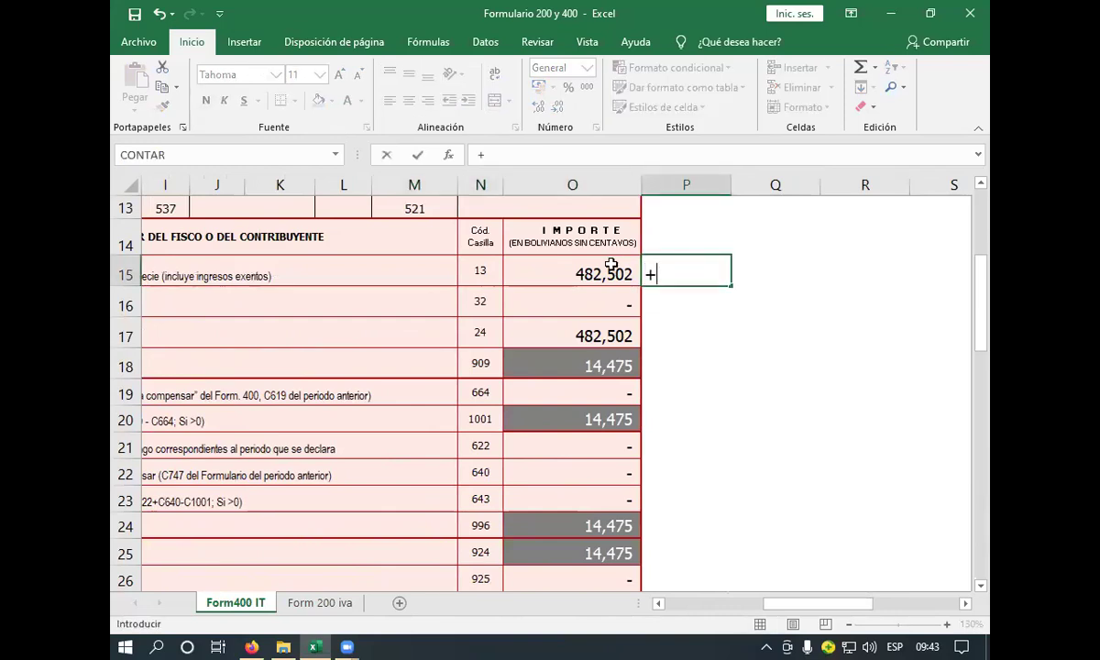
pyautogui.click(612, 265)
pyautogui.write('+31728')
pyautogui.press('Return')
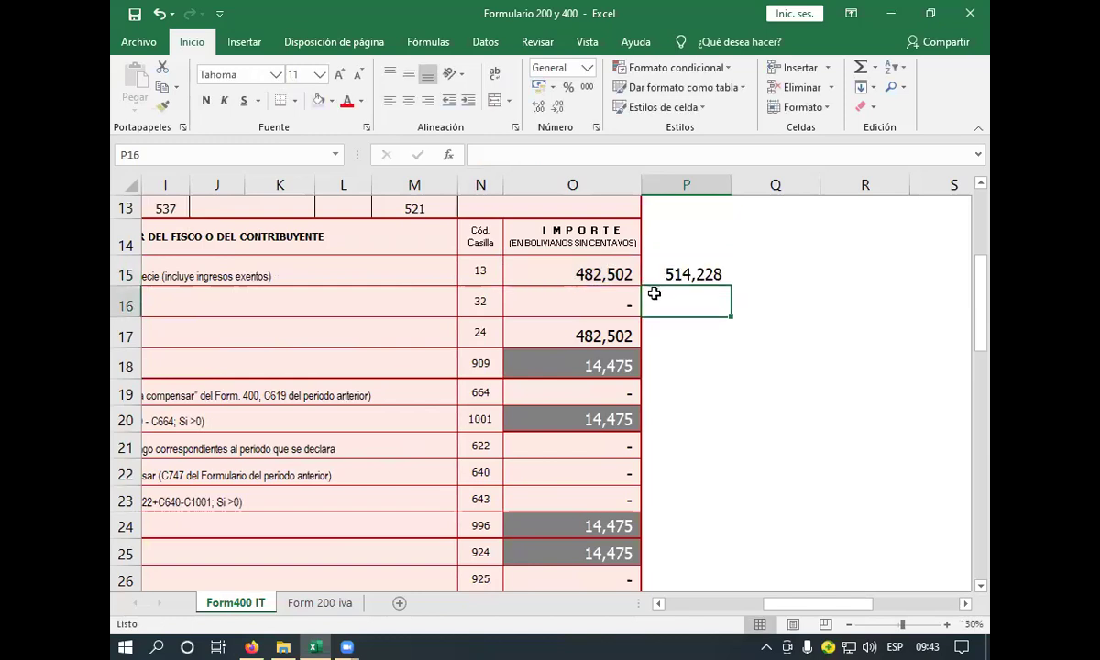
pyautogui.click(673, 265)
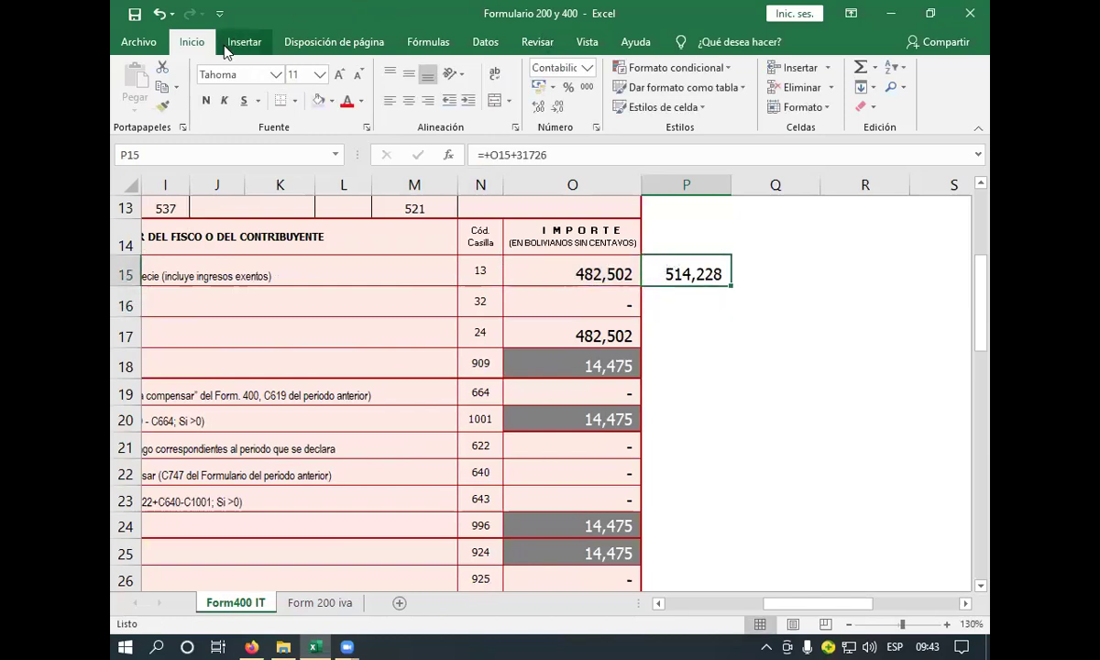
# - Try clearing the gross income in O15, then undo to restore 482,502
pyautogui.click(161, 86)
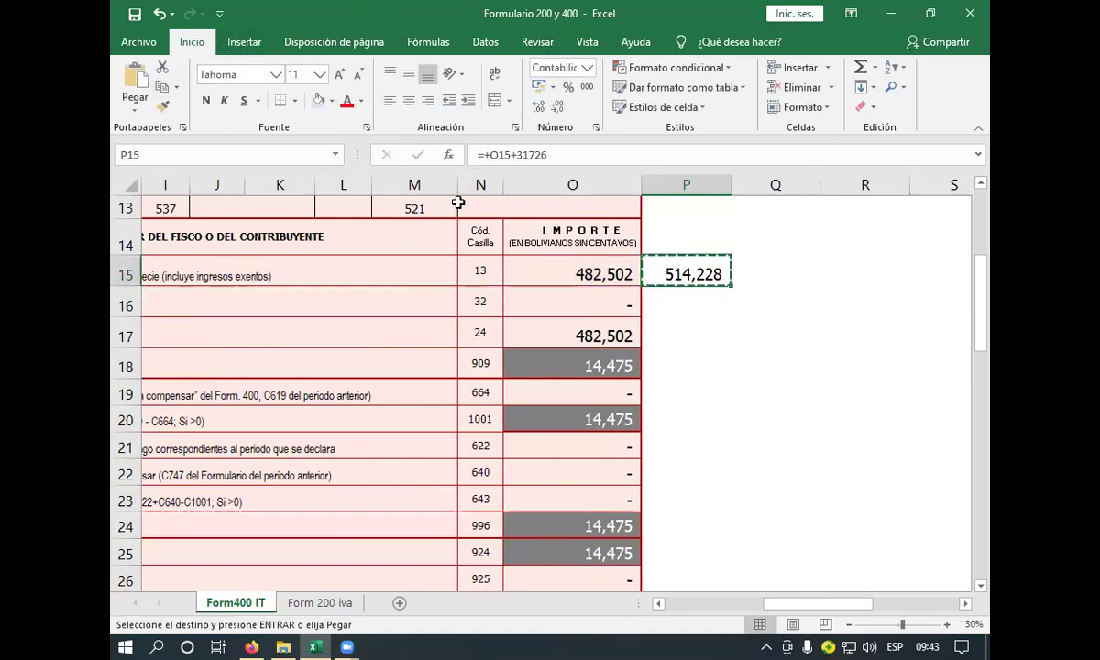
pyautogui.click(576, 264)
pyautogui.doubleClick(503, 154)
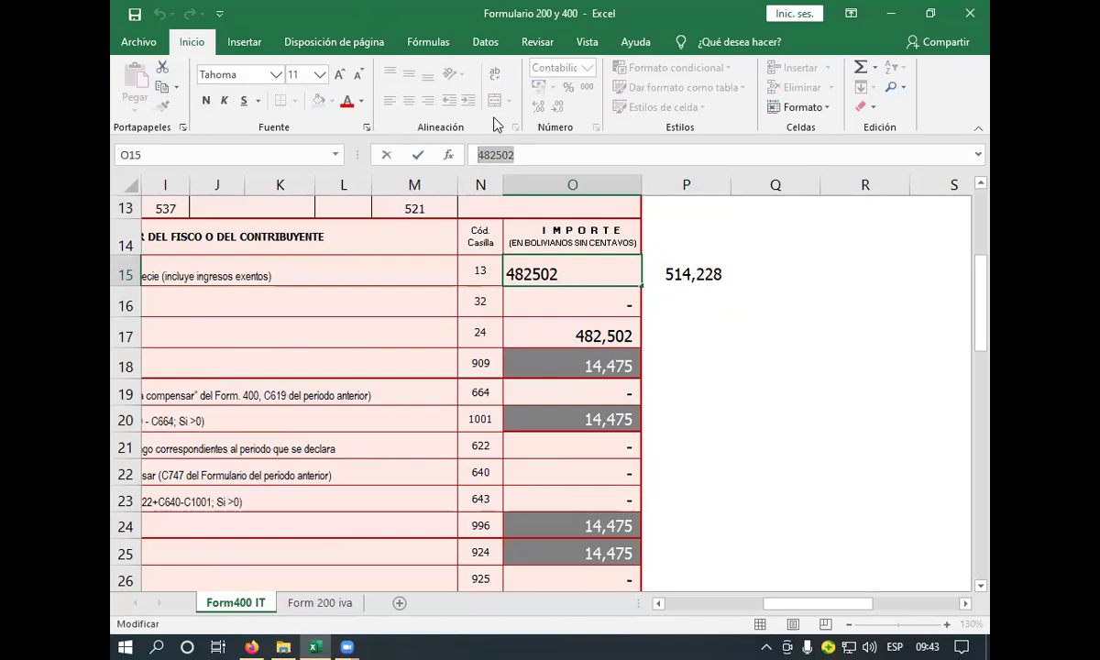
pyautogui.press('BackSpace')
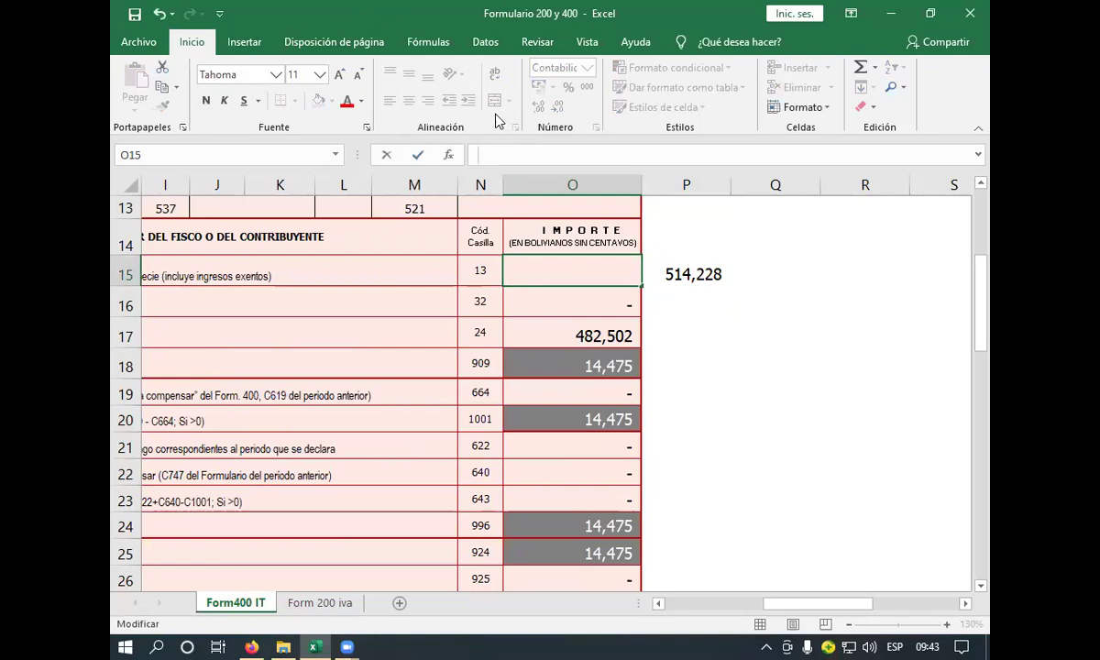
pyautogui.click(681, 275)
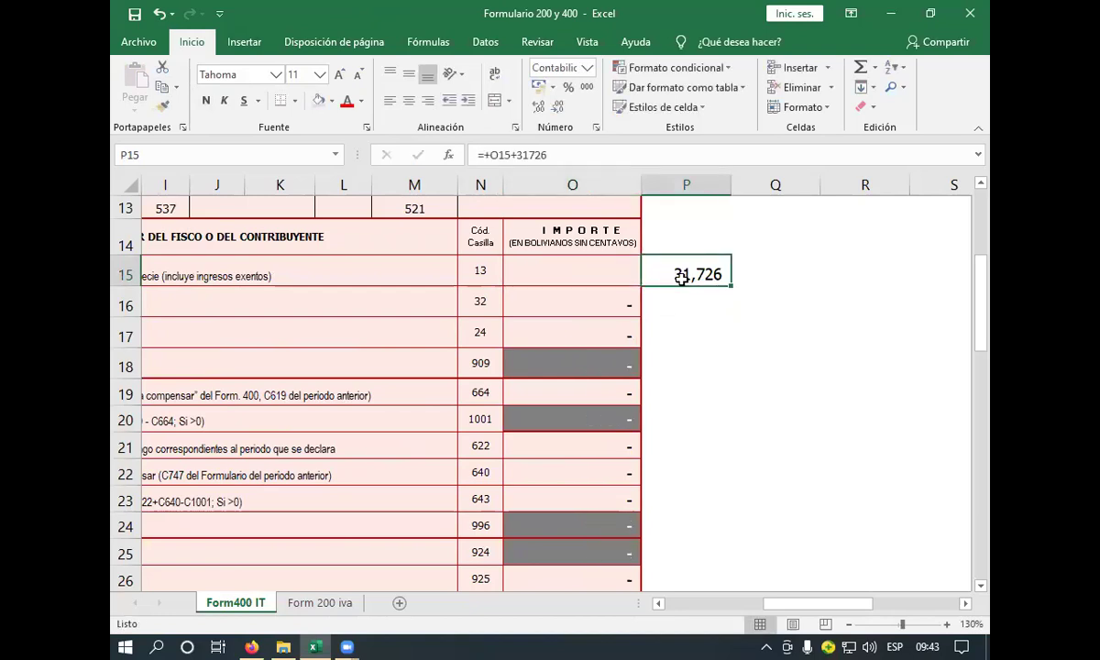
pyautogui.click(162, 13)
# - Copy the 514,228 total from P15 and paste it as a plain value into P16
pyautogui.click(701, 273)
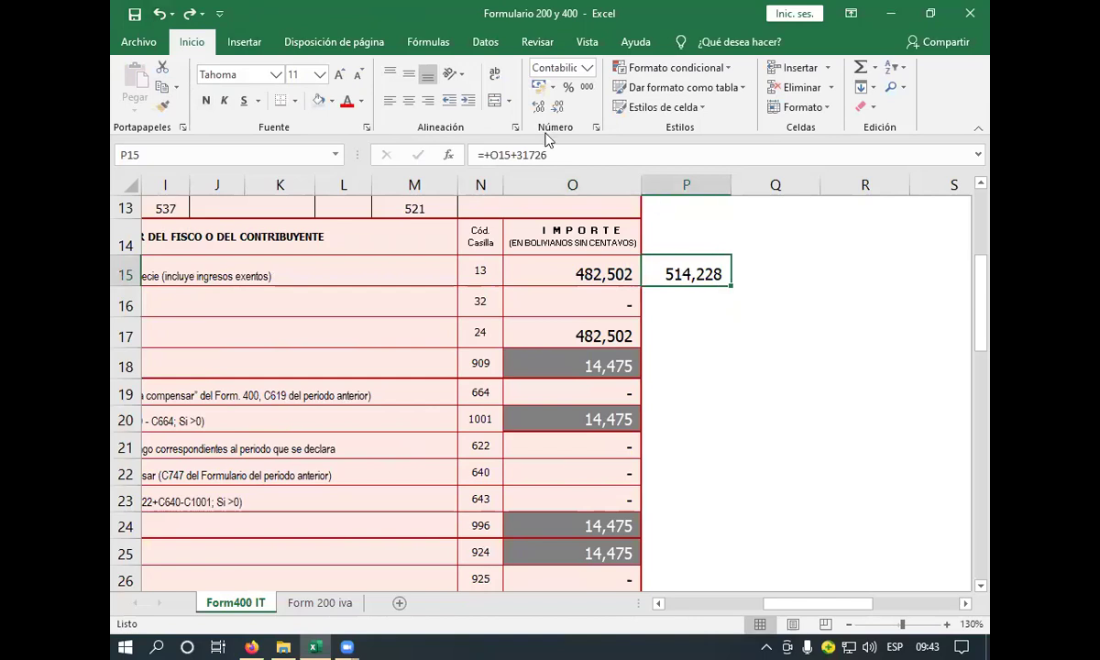
pyautogui.click(162, 87)
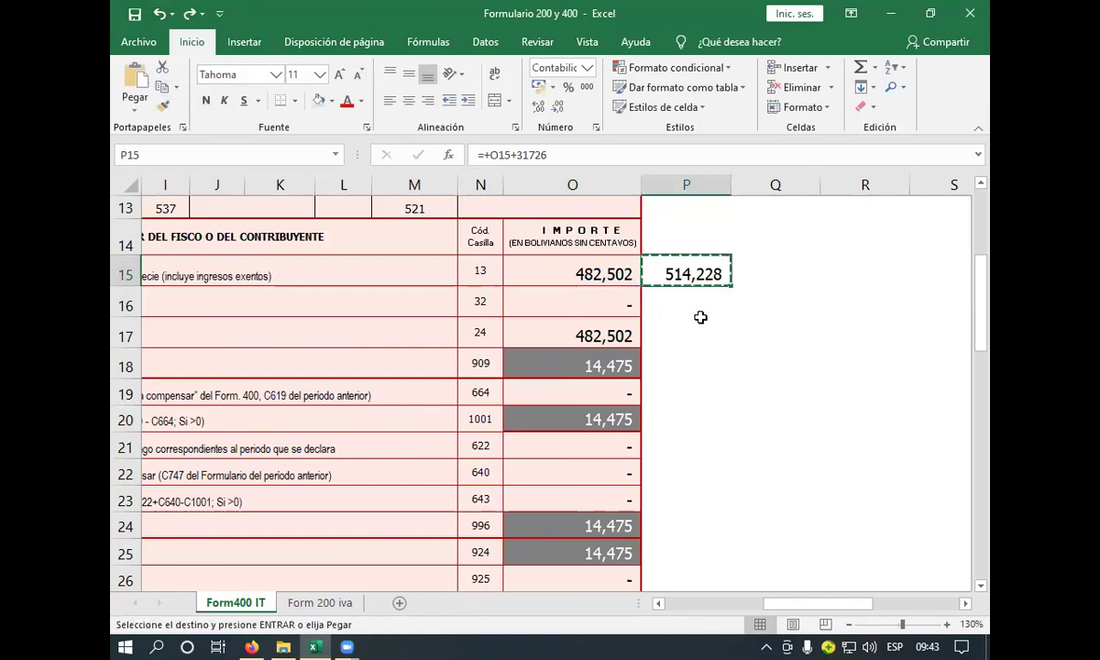
pyautogui.click(700, 319)
pyautogui.click(690, 303)
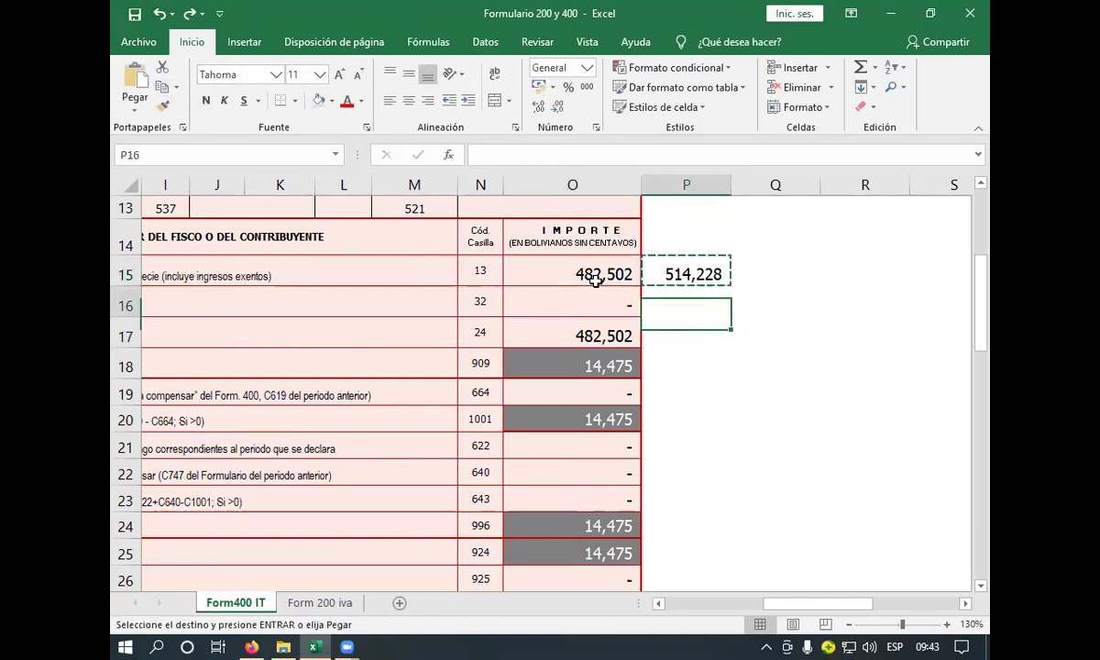
pyautogui.click(136, 114)
pyautogui.click(173, 211)
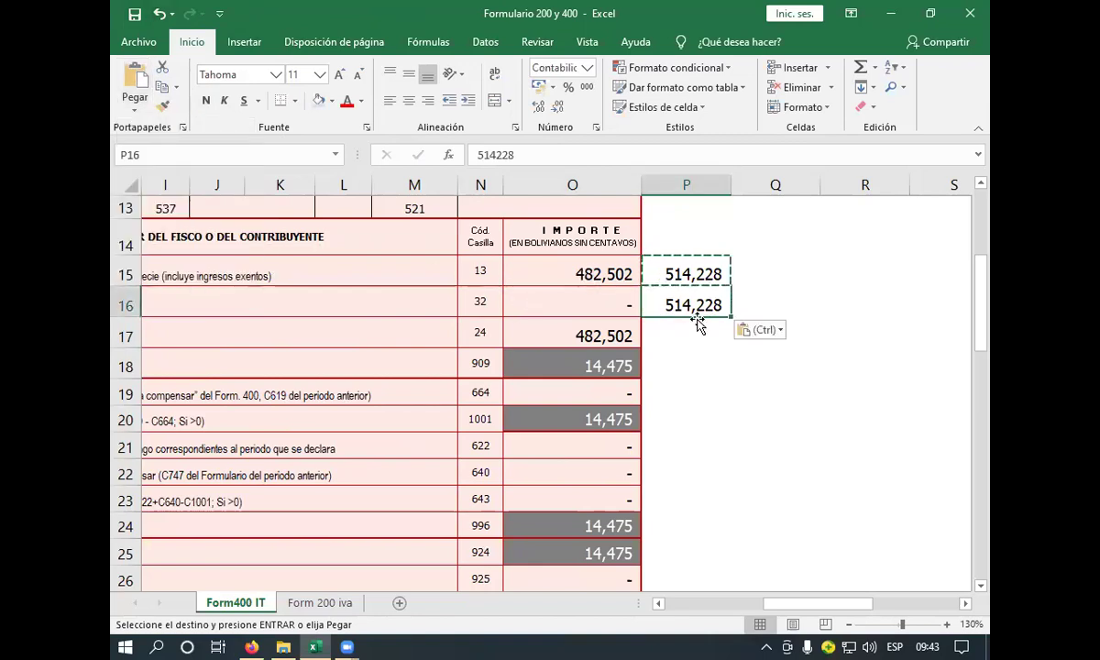
pyautogui.doubleClick(453, 153)
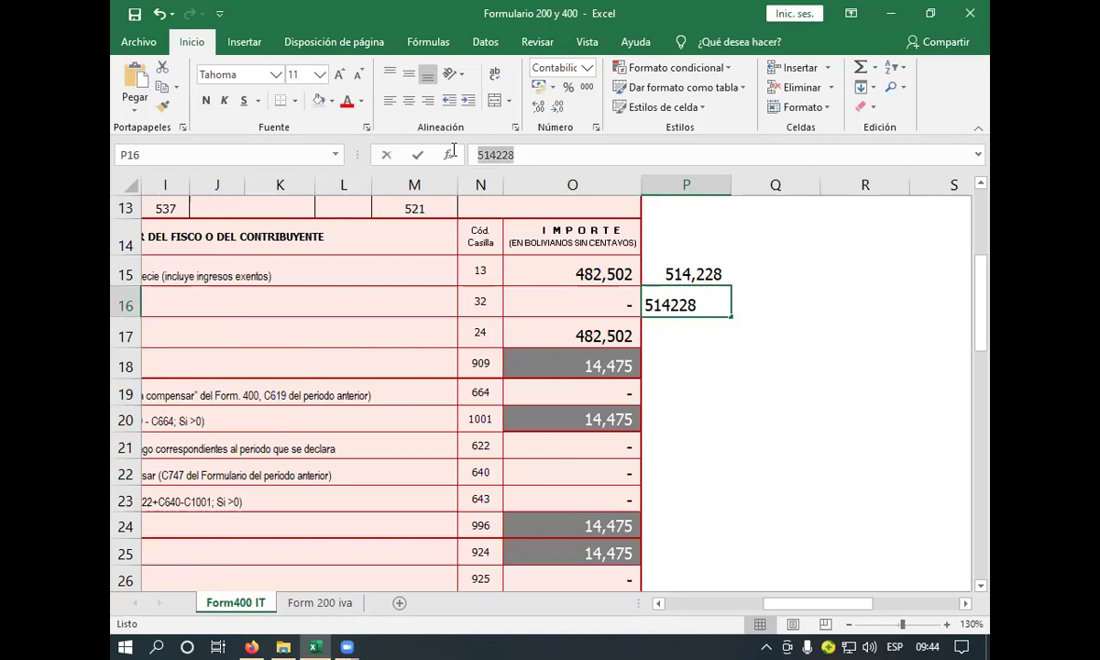
pyautogui.click(552, 269)
# - Replace gross income in O15 with 514228 and clear the helper cells P15:P16
pyautogui.doubleClick(524, 154)
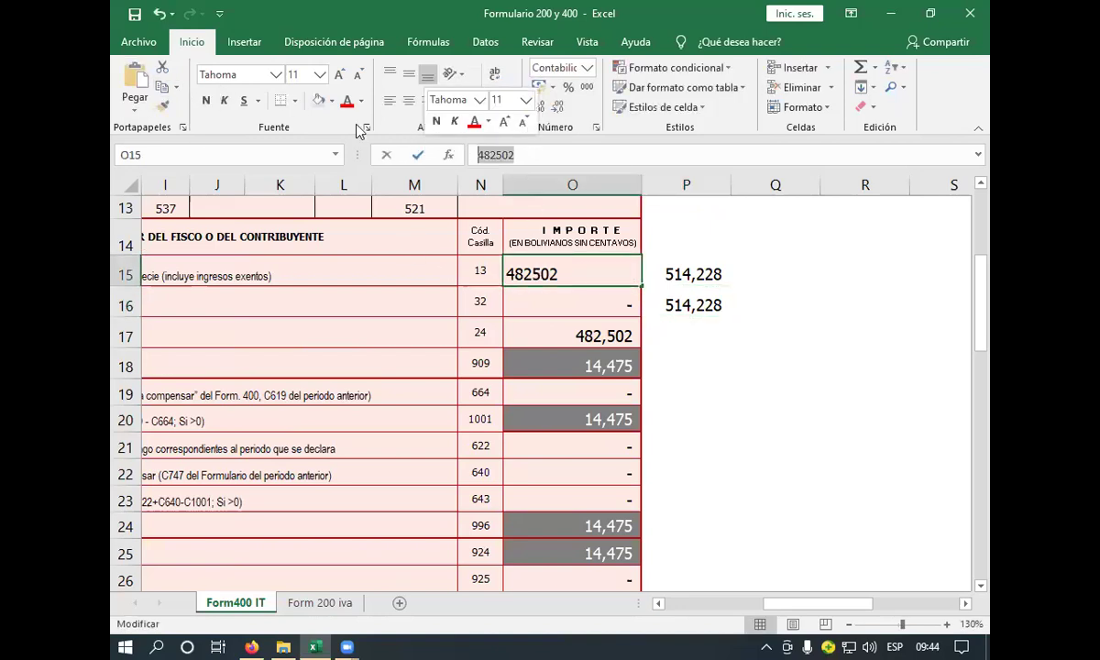
pyautogui.click(135, 80)
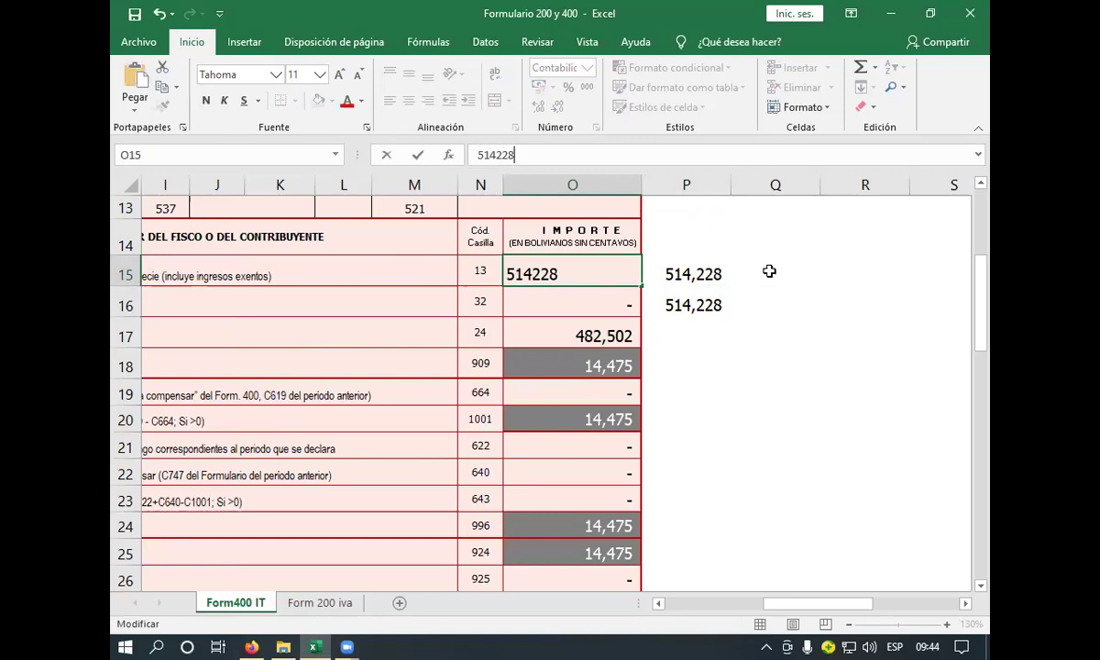
pyautogui.press('Return')
pyautogui.moveTo(683, 267); pyautogui.dragTo(713, 292)
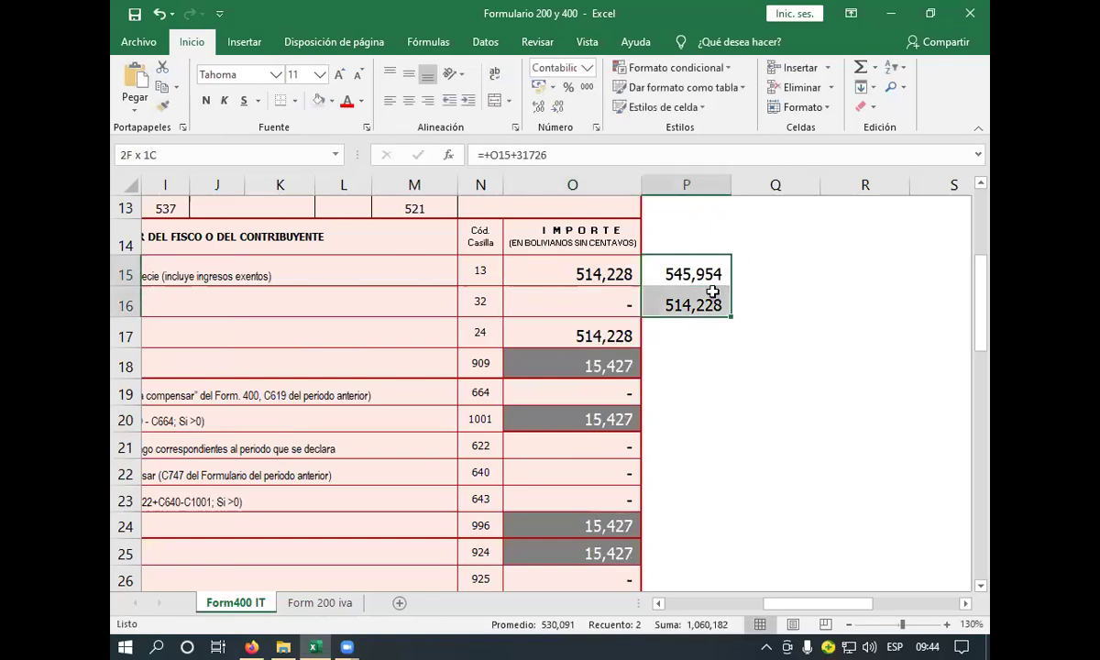
pyautogui.press('Delete')
pyautogui.click(732, 328)
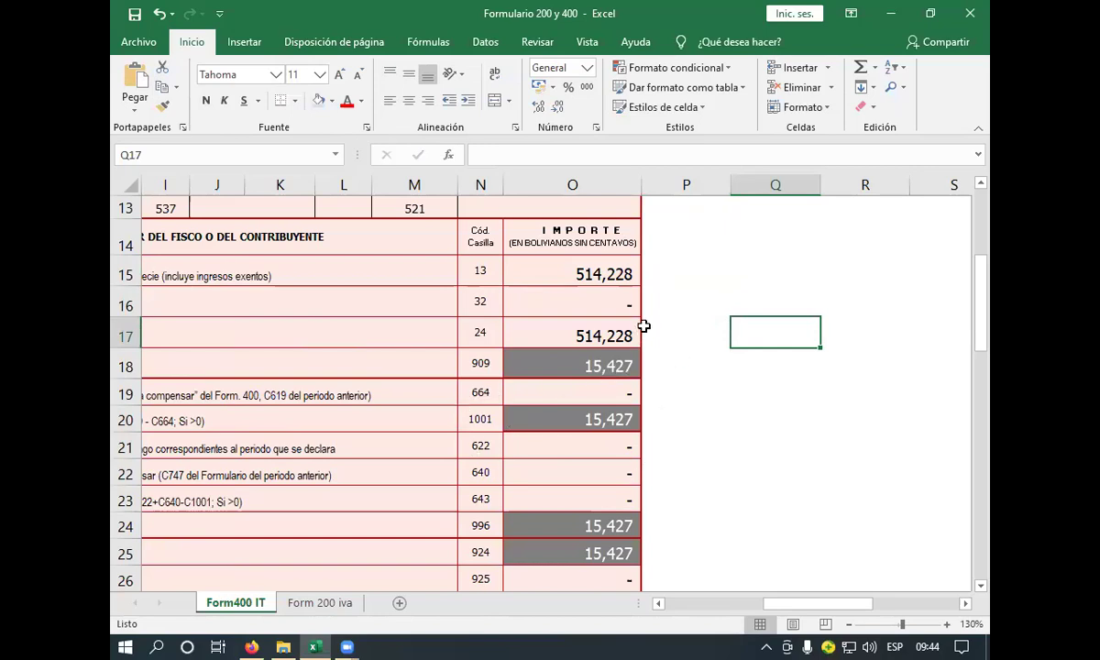
pyautogui.click(571, 266)
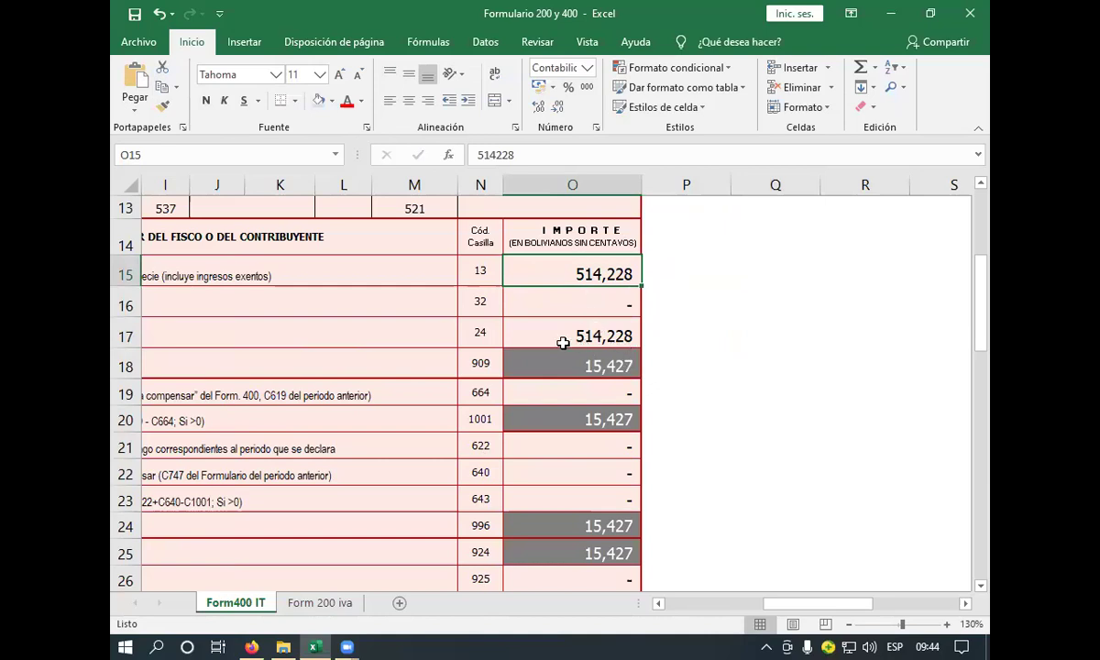
# - Undo both changes, restoring the P15:P16 helpers and 482,502 in O15
pyautogui.click(658, 604)
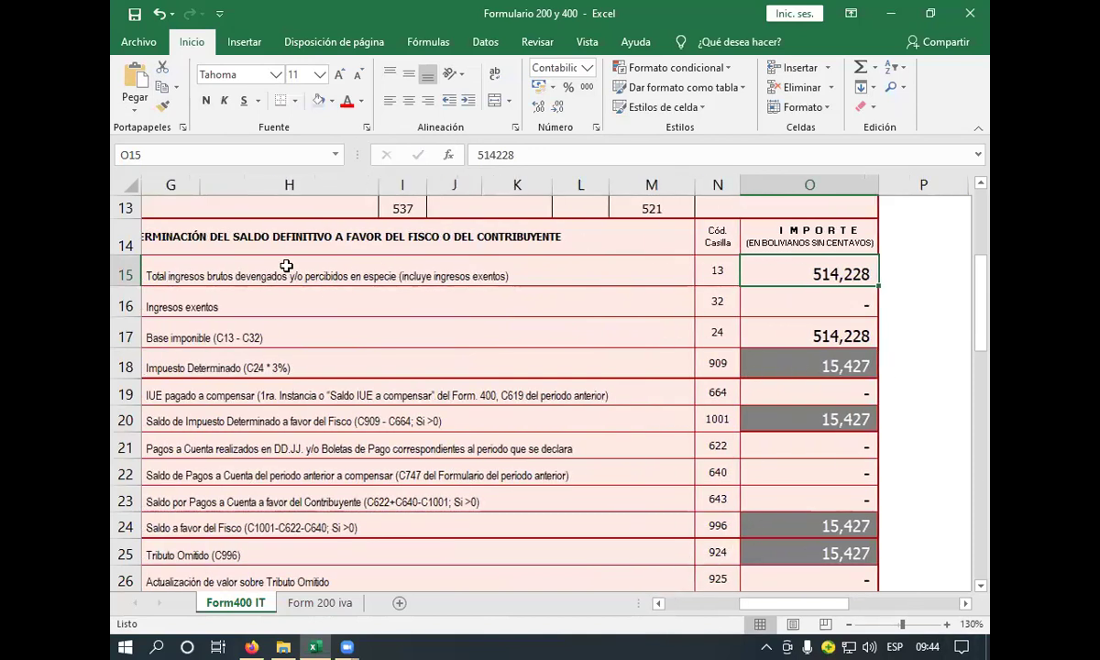
pyautogui.click(157, 14)
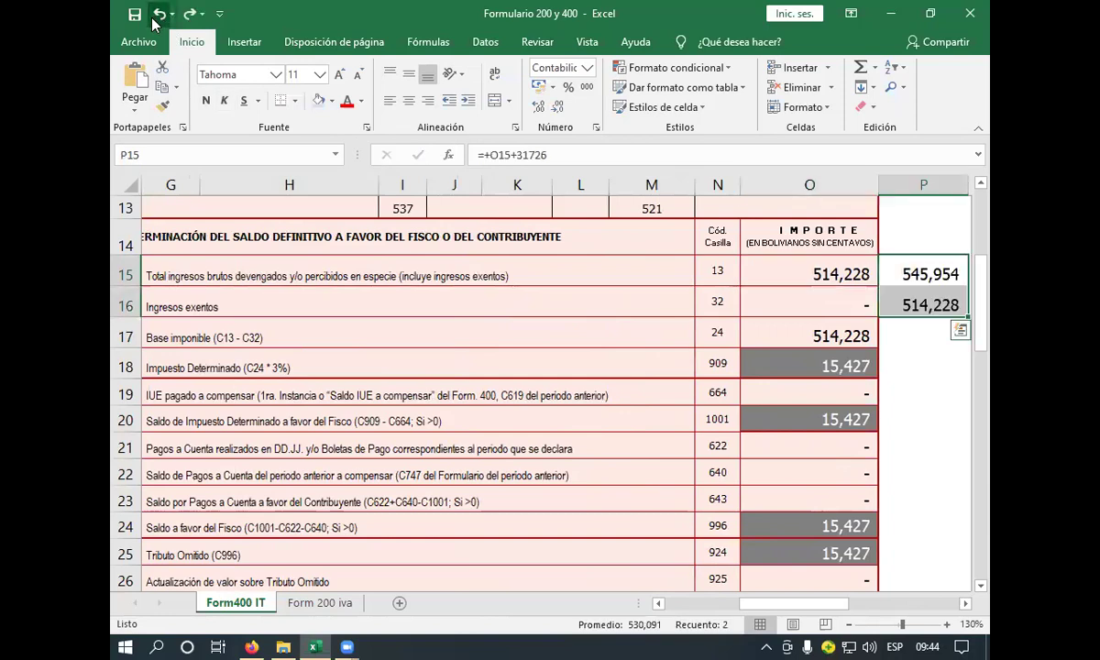
pyautogui.click(153, 20)
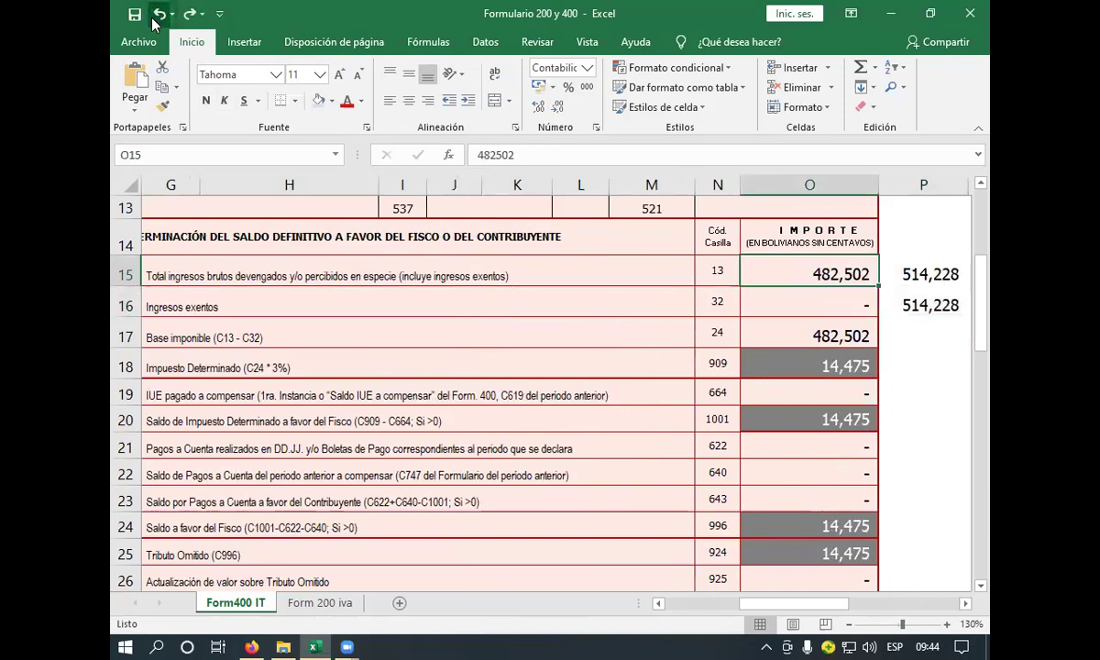
pyautogui.click(908, 276)
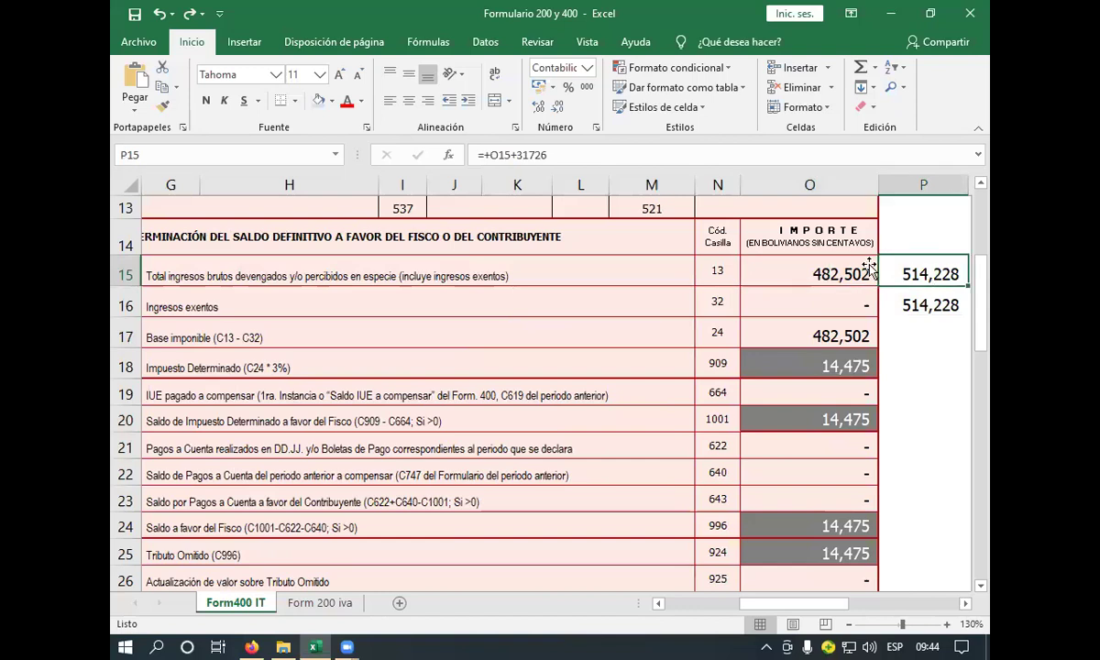
# - Change the P15 helper formula to =+O15+72098, giving 554,600
pyautogui.click(590, 156)
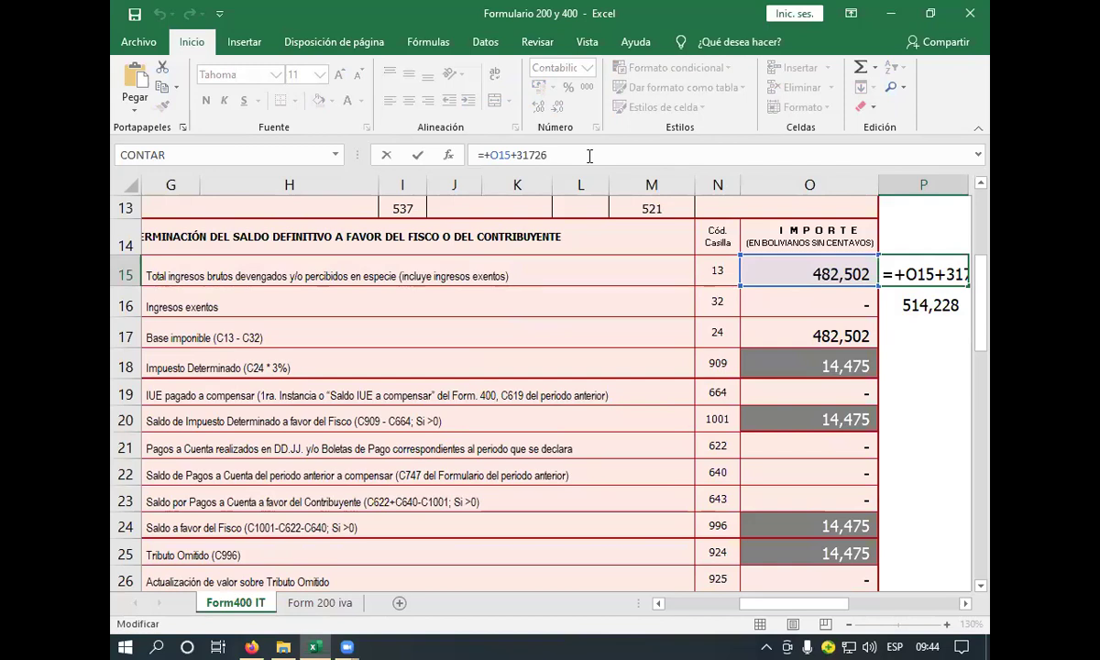
pyautogui.press('BackSpace')
pyautogui.press('BackSpace')
pyautogui.press('BackSpace')
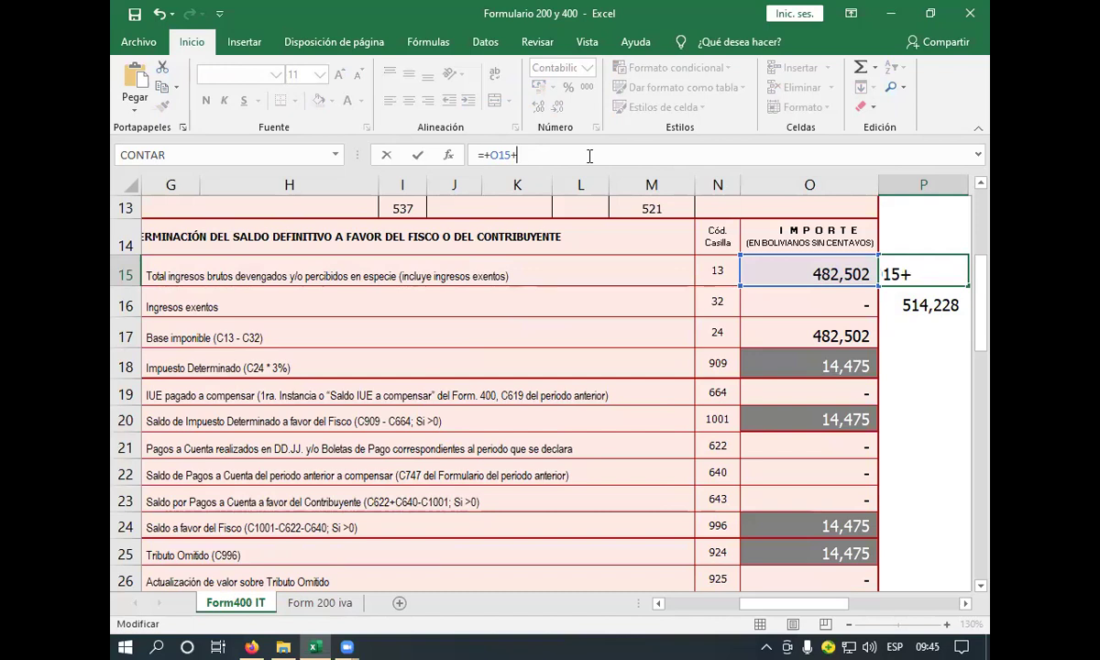
pyautogui.write('98')
pyautogui.press('Return')
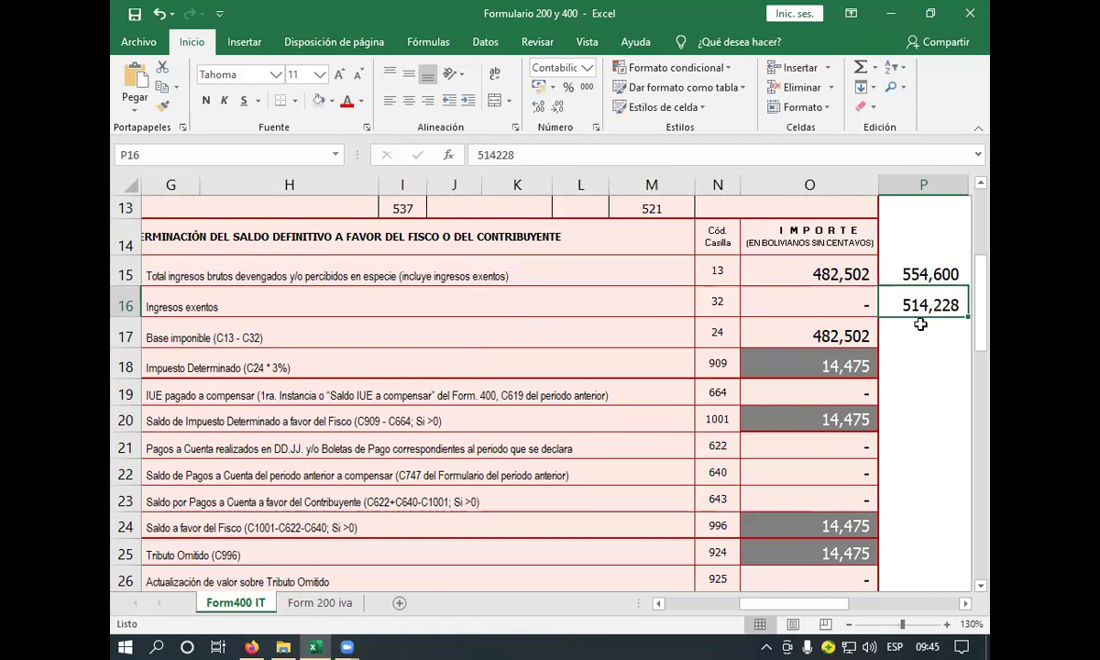
# - Copy the 554,600 total and paste it as a plain value into P16
pyautogui.click(913, 275)
pyautogui.click(162, 86)
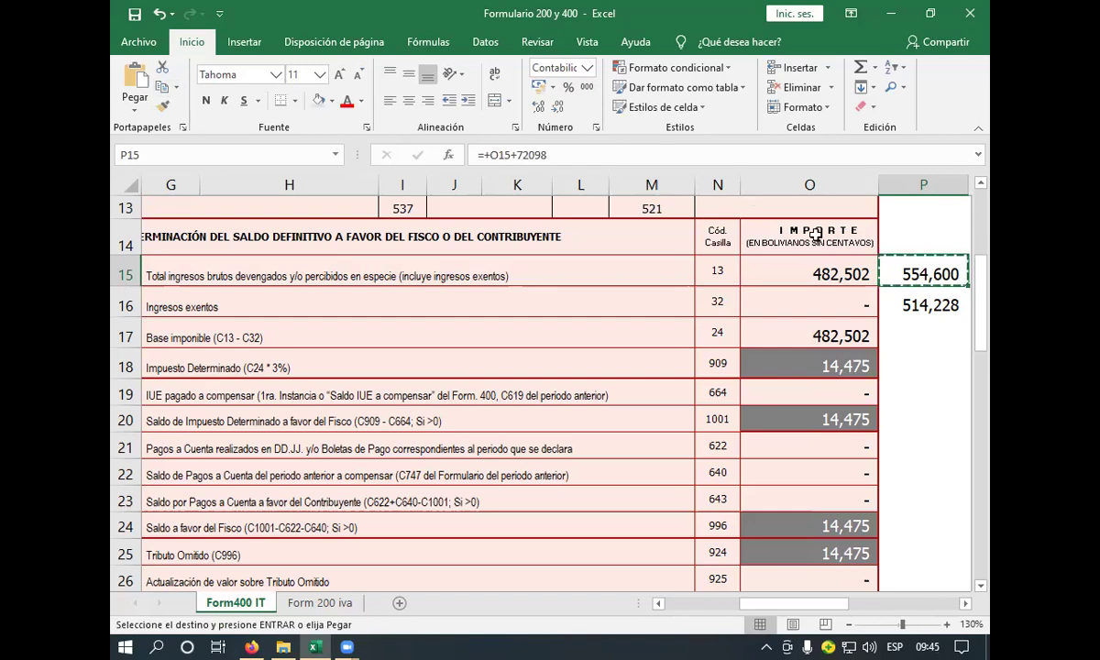
pyautogui.click(909, 303)
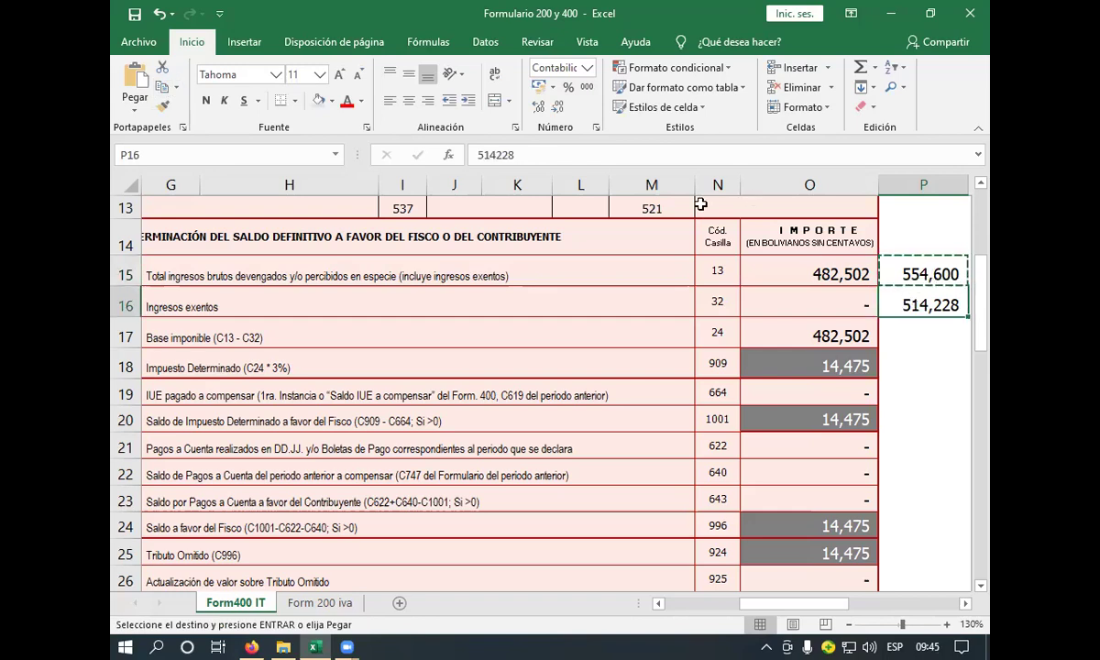
pyautogui.click(134, 103)
pyautogui.click(159, 221)
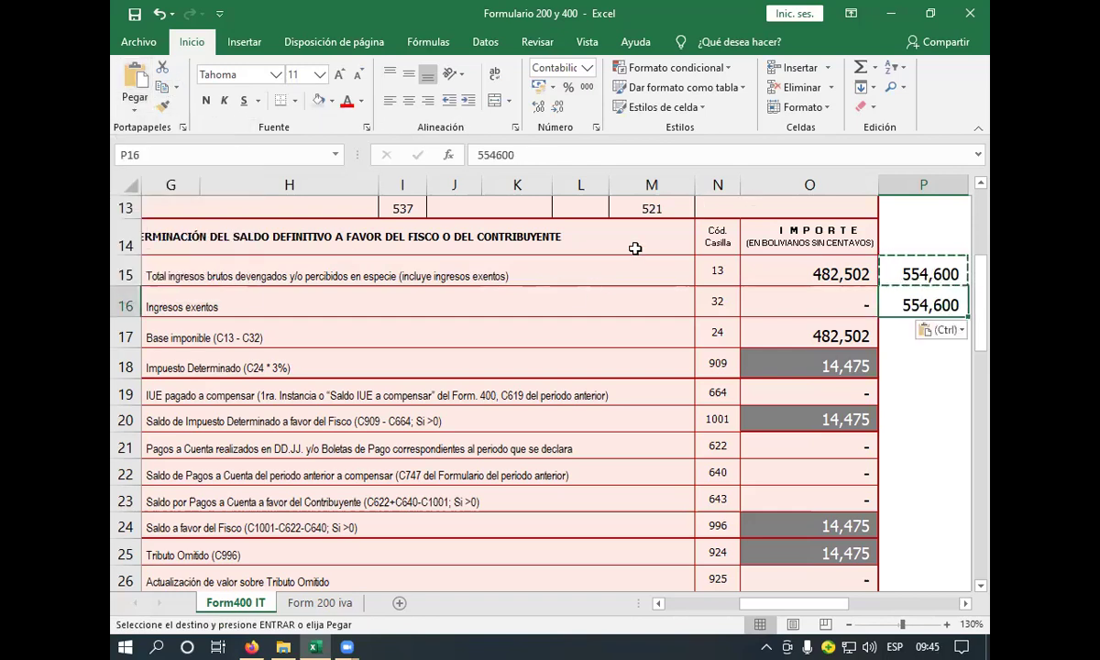
pyautogui.doubleClick(498, 155)
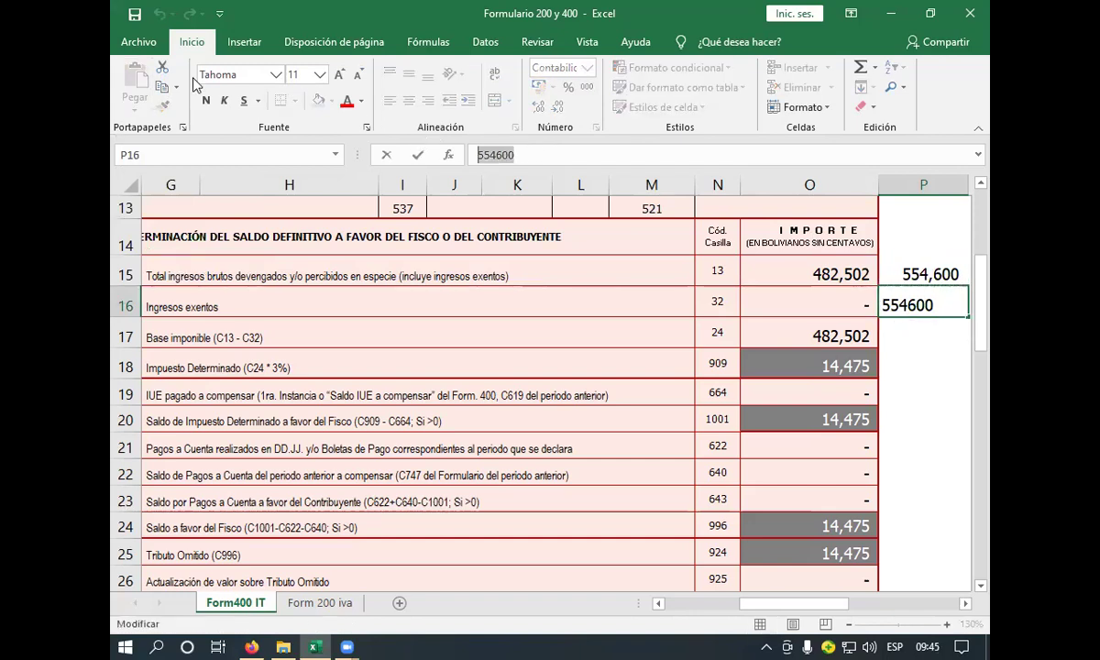
# - Replace gross income in O15 with 554600, making the determined tax 16,638
pyautogui.click(766, 275)
pyautogui.doubleClick(496, 154)
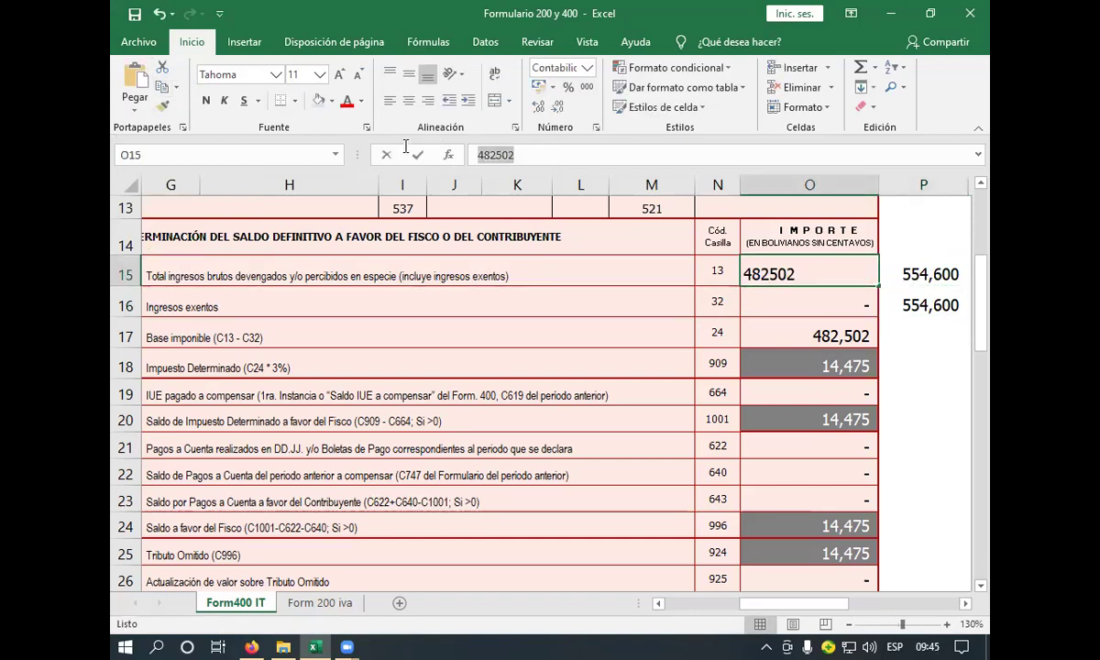
pyautogui.click(133, 75)
pyautogui.press('Return')
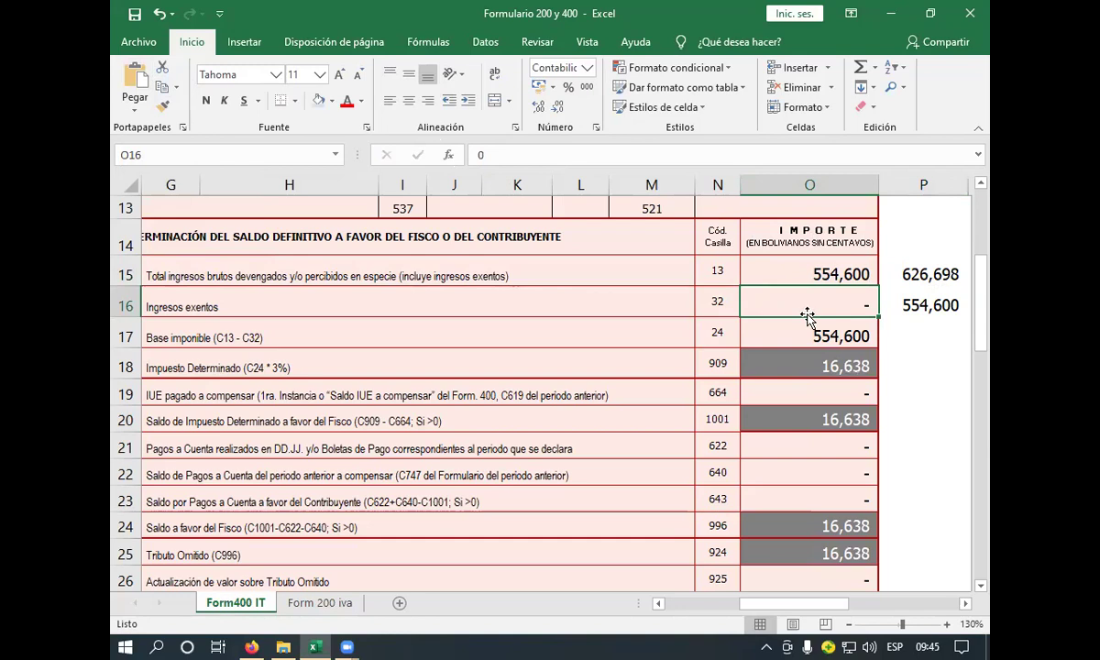
pyautogui.click(844, 371)
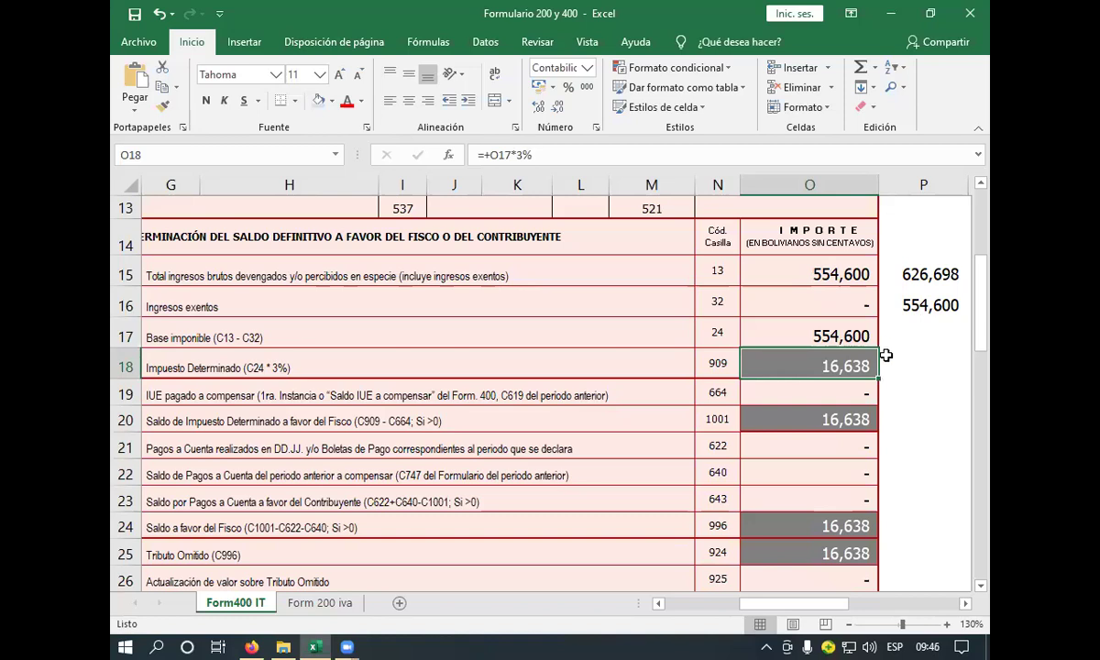
# - Review the P15 helper and O16–O18 formulas, then delete helper cells P15:P17
pyautogui.doubleClick(943, 276)
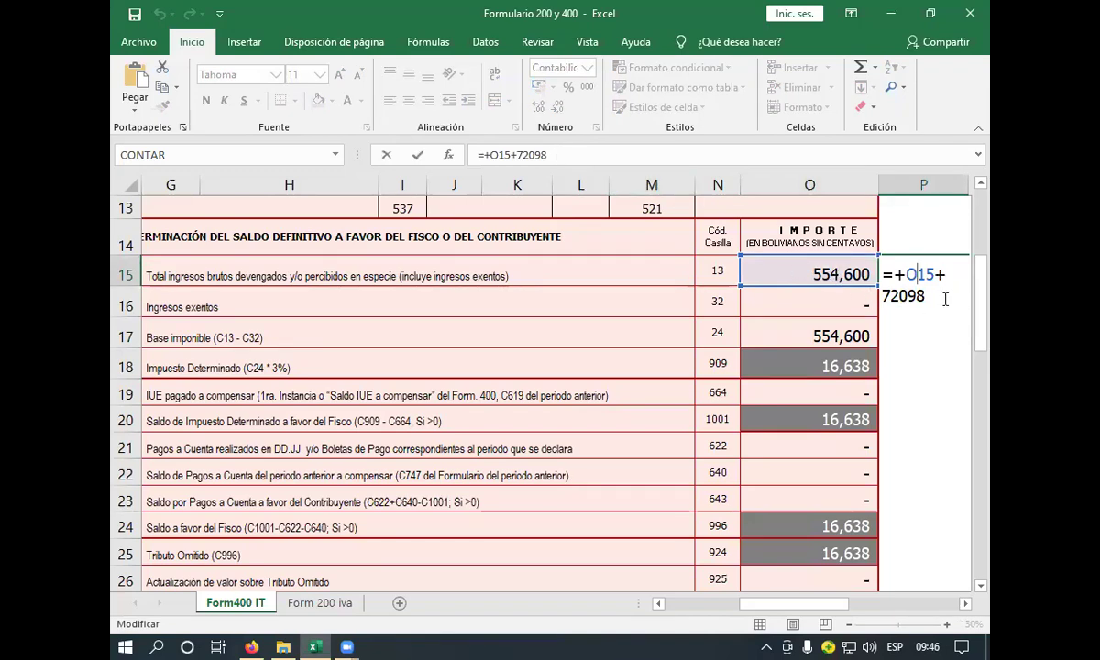
pyautogui.press('Return')
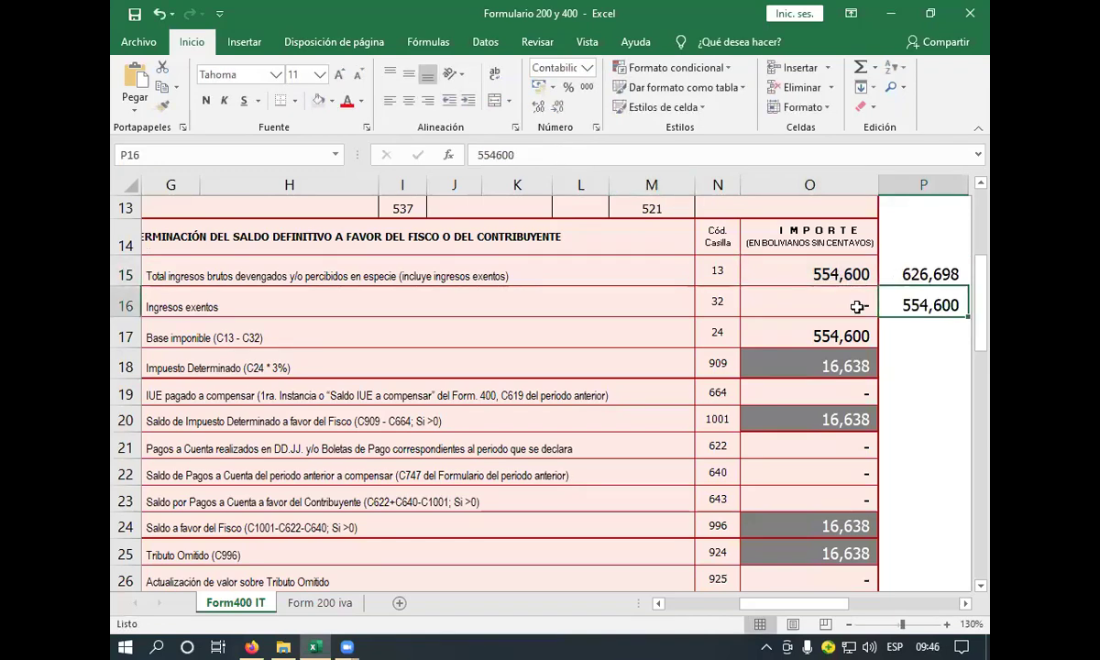
pyautogui.click(858, 306)
pyautogui.click(860, 338)
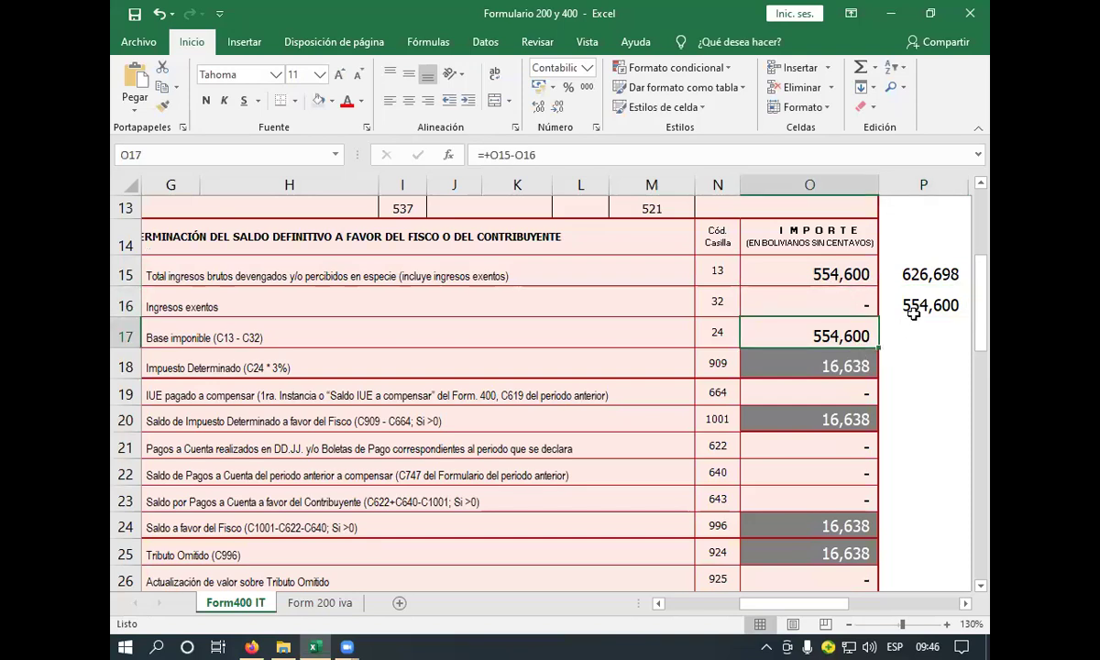
pyautogui.click(865, 365)
pyautogui.moveTo(922, 274); pyautogui.dragTo(912, 342)
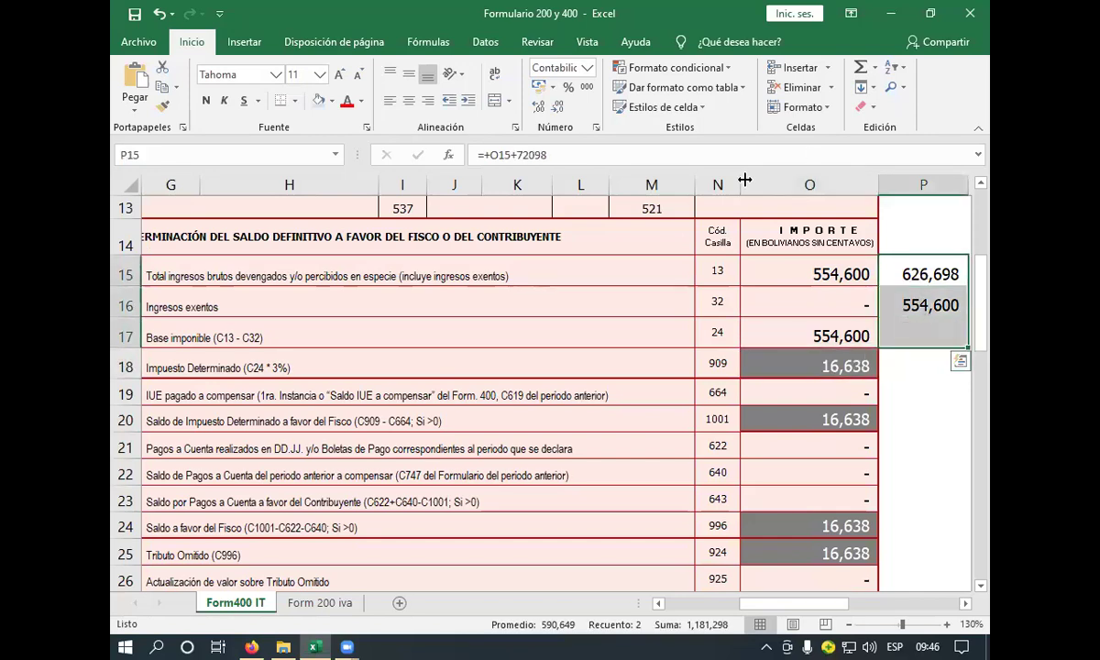
pyautogui.press('Delete')
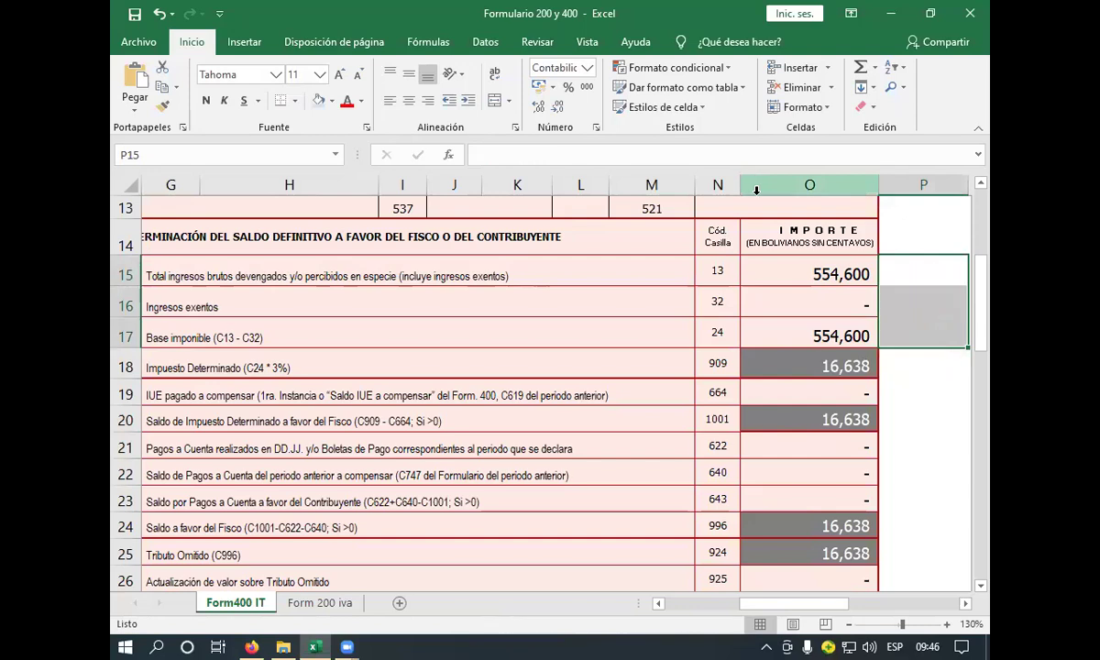
pyautogui.click(785, 298)
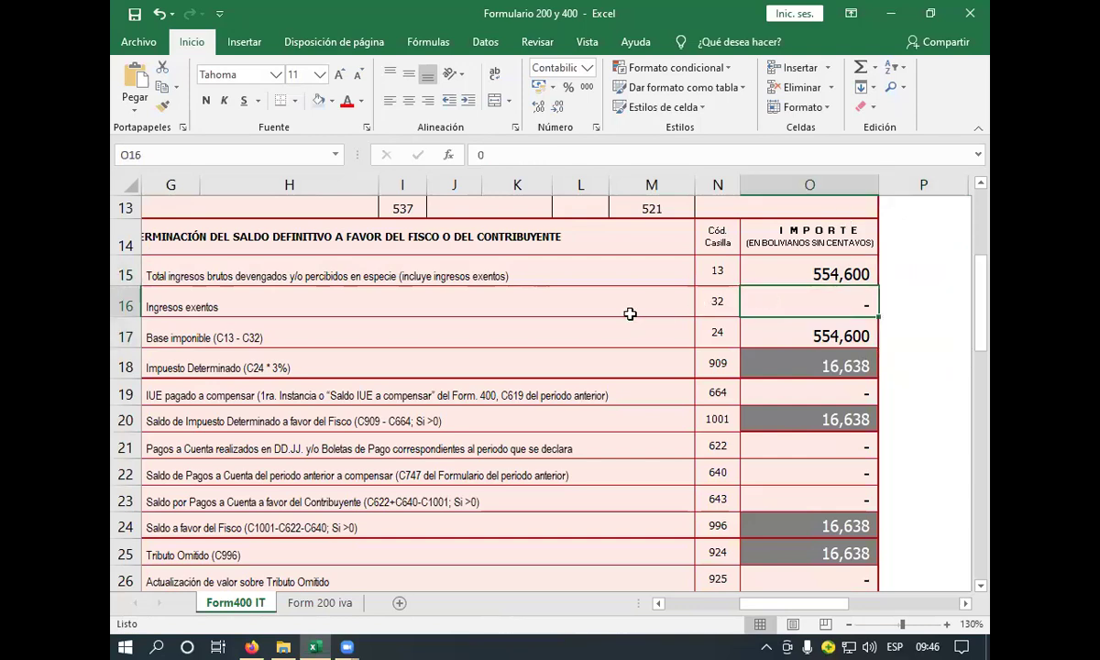
pyautogui.click(341, 610)
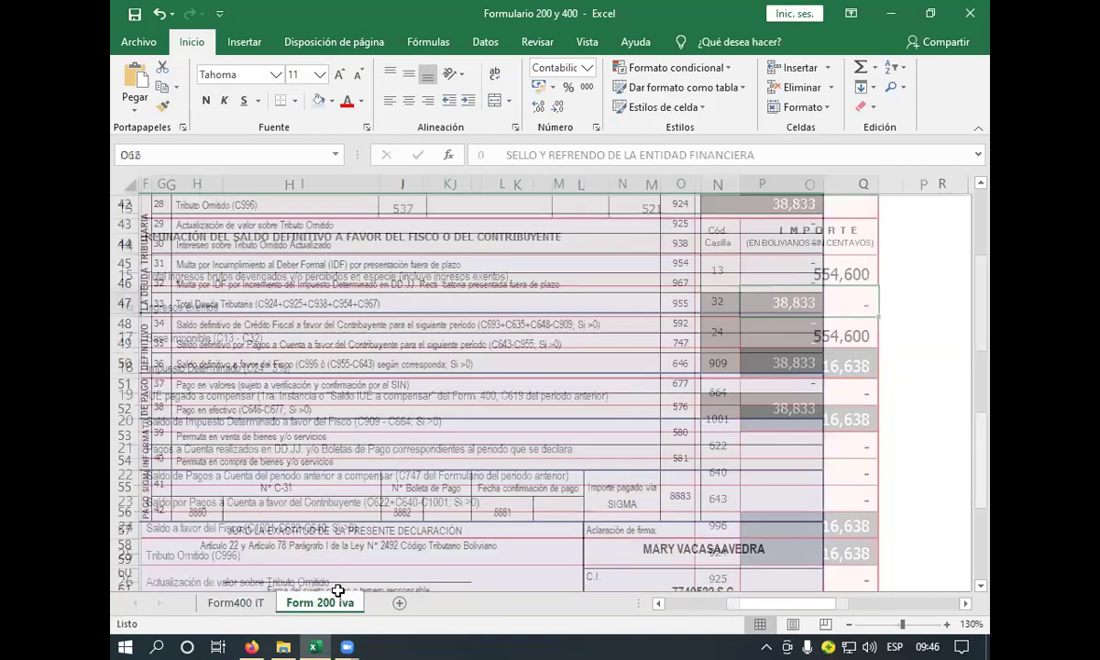
pyautogui.scroll(4, 628, 426)
pyautogui.scroll(10, 638, 422)
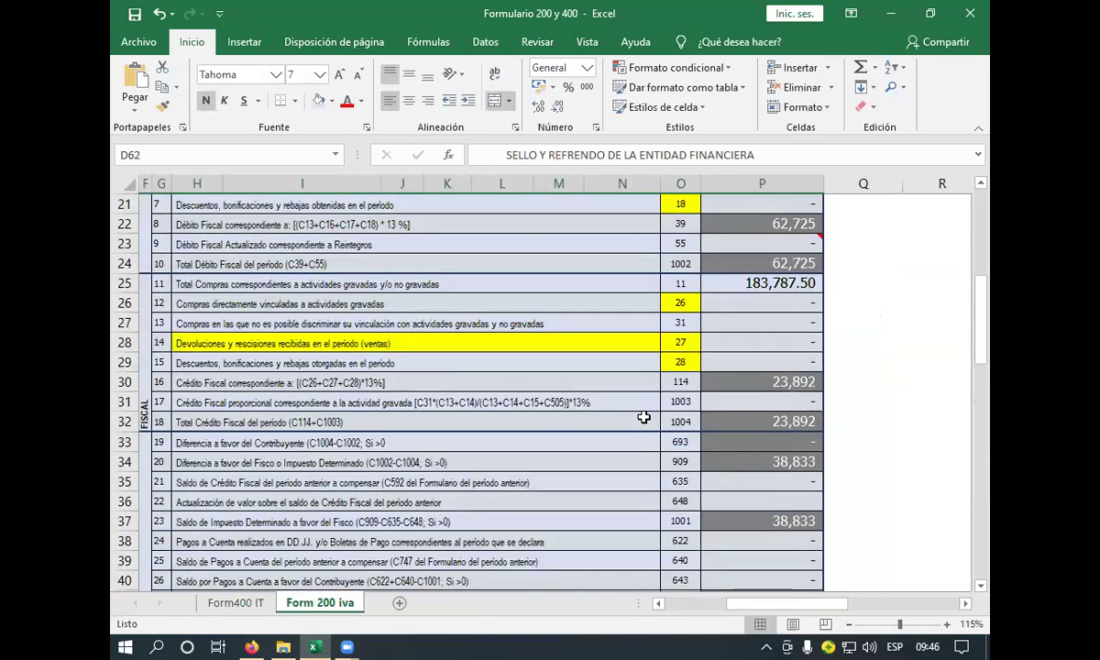
pyautogui.scroll(-5, 697, 422)
pyautogui.scroll(1, 752, 349)
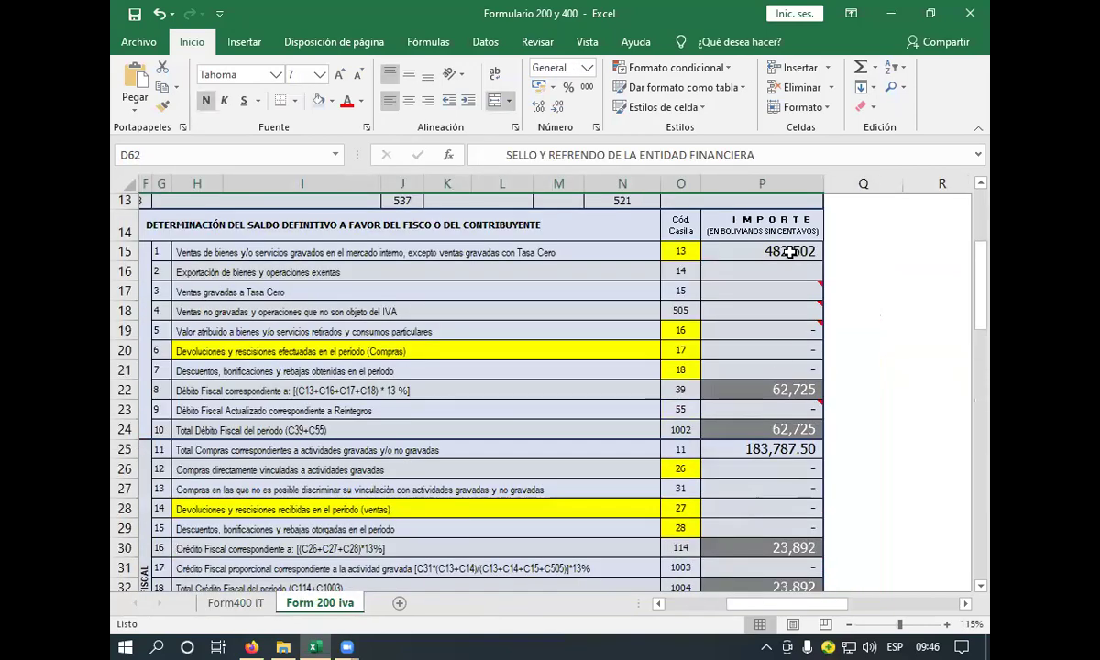
pyautogui.click(800, 250)
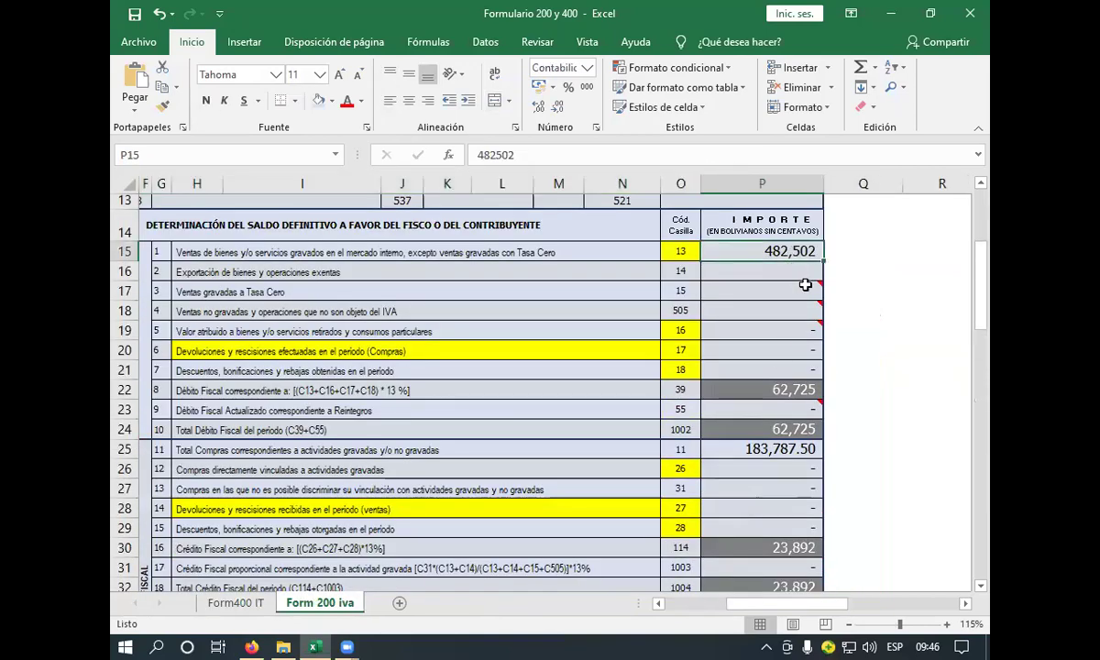
pyautogui.click(781, 386)
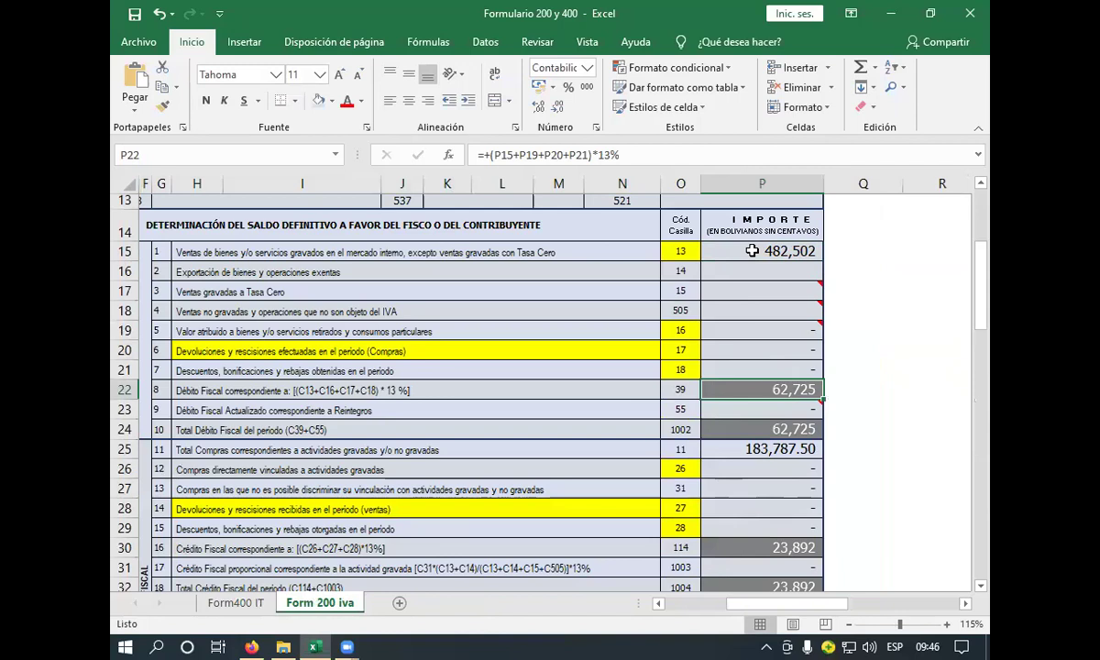
pyautogui.click(752, 250)
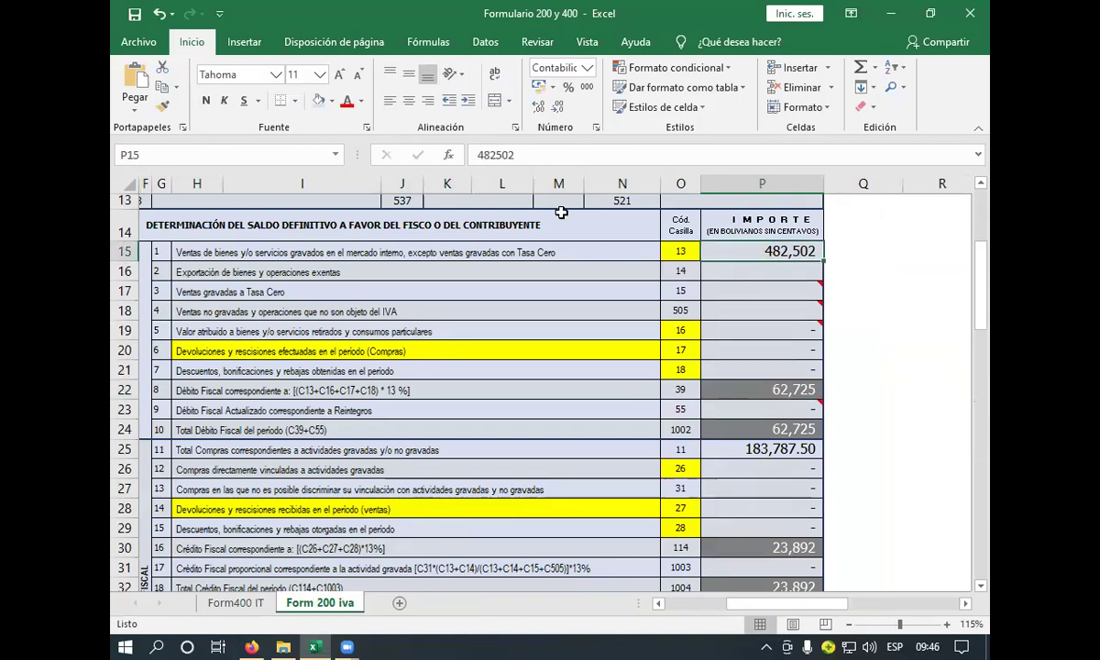
pyautogui.click(135, 107)
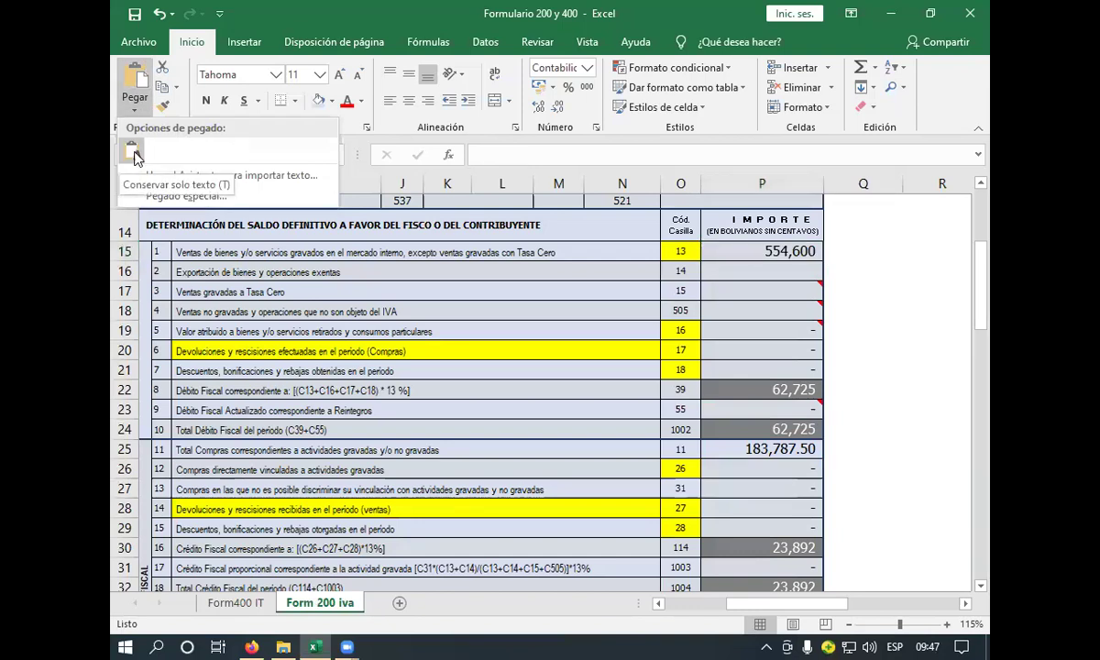
pyautogui.click(133, 152)
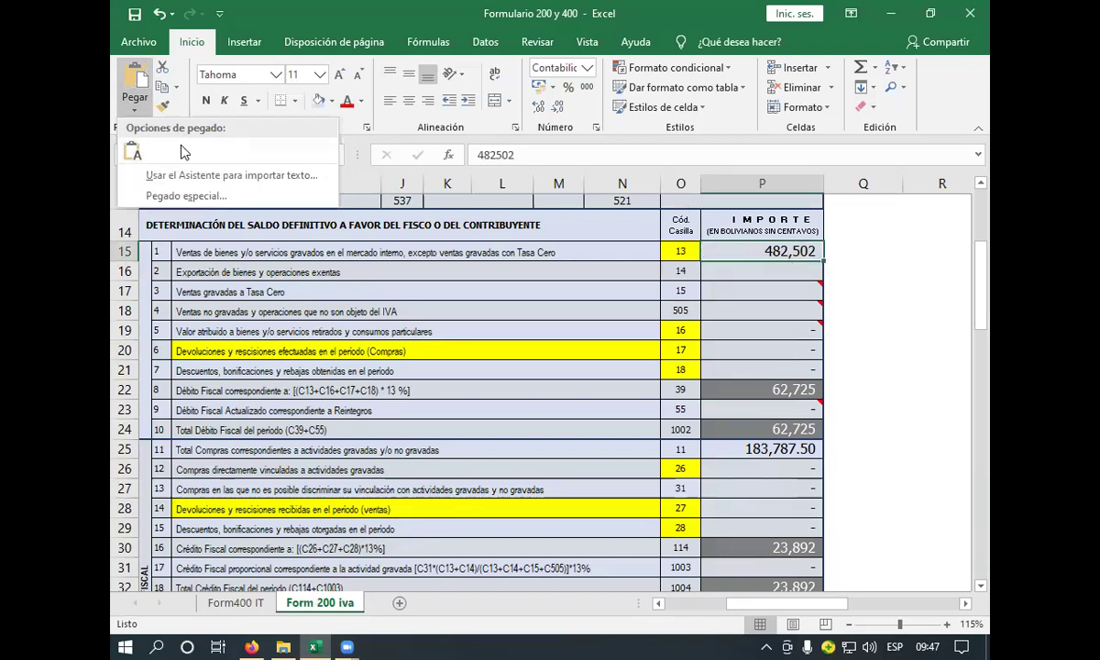
pyautogui.click(134, 152)
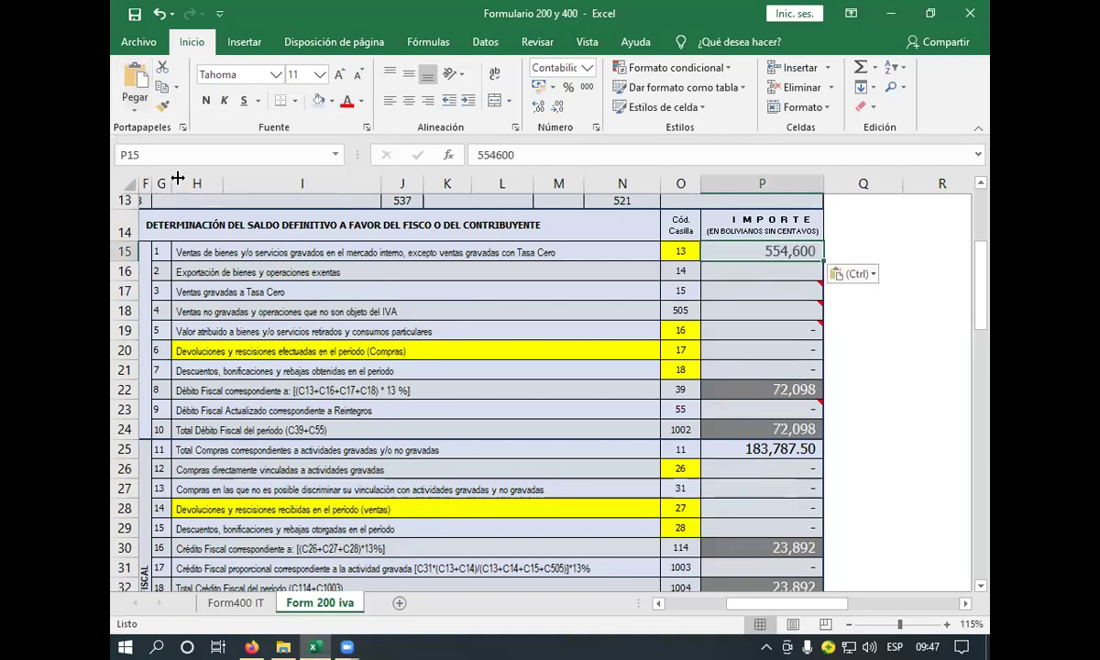
pyautogui.click(767, 271)
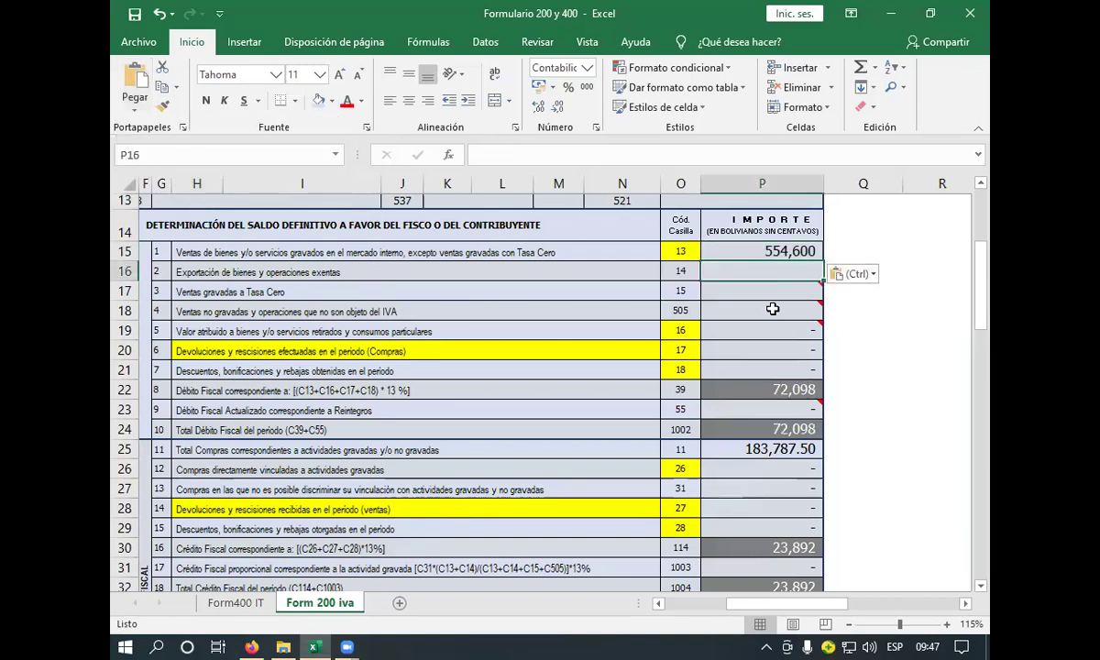
pyautogui.click(780, 431)
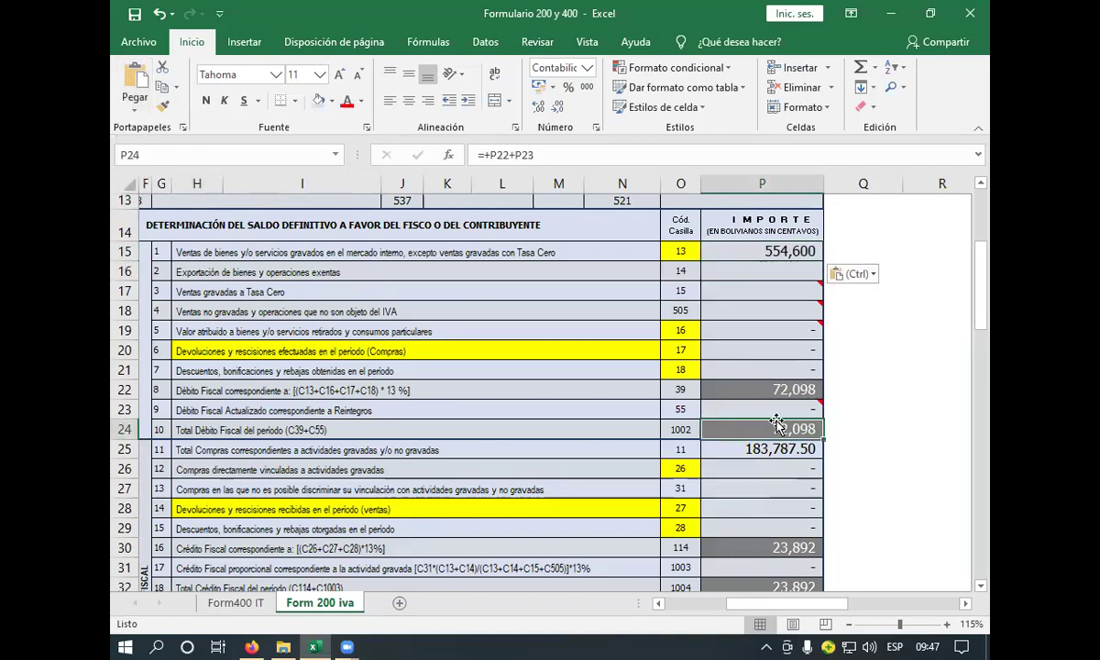
pyautogui.click(776, 389)
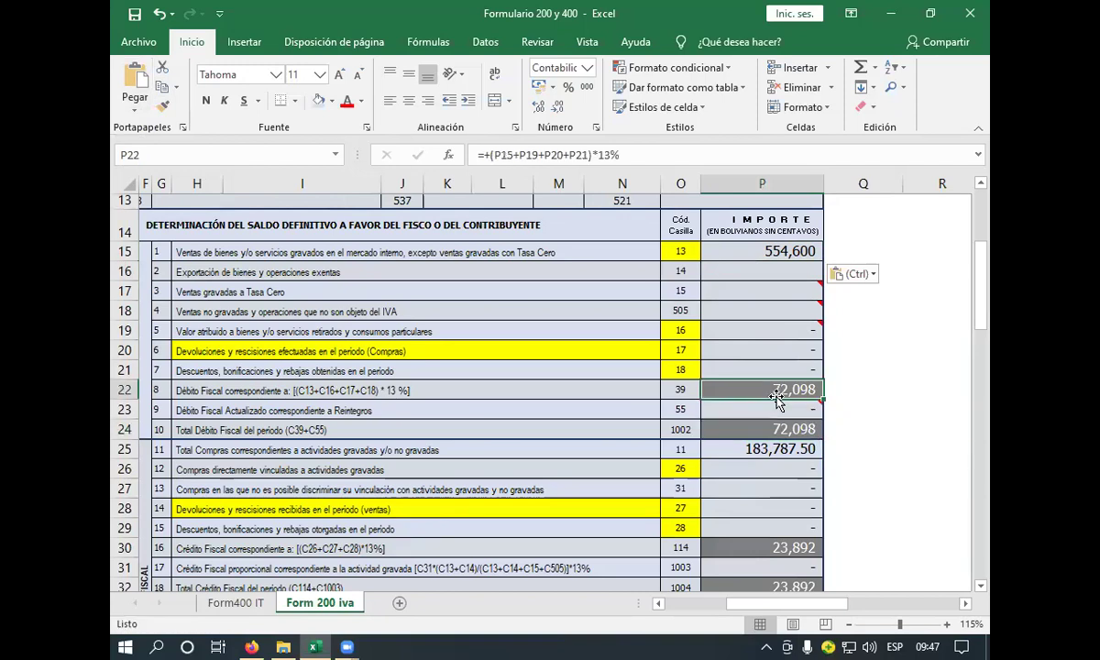
pyautogui.scroll(-1, 796, 386)
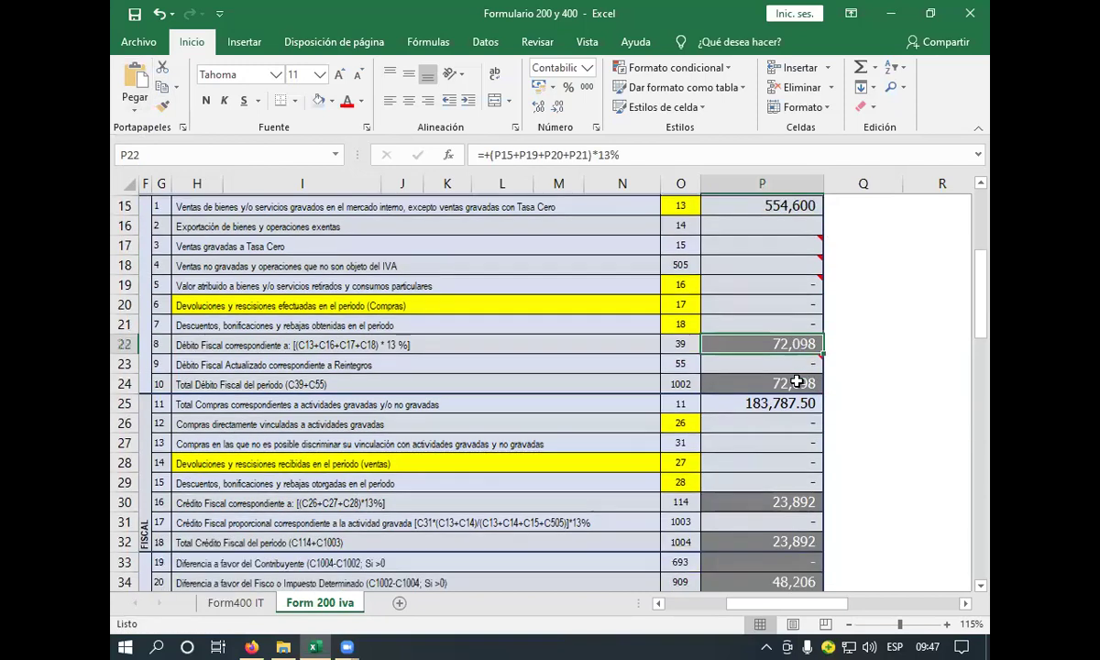
pyautogui.scroll(-1, 800, 383)
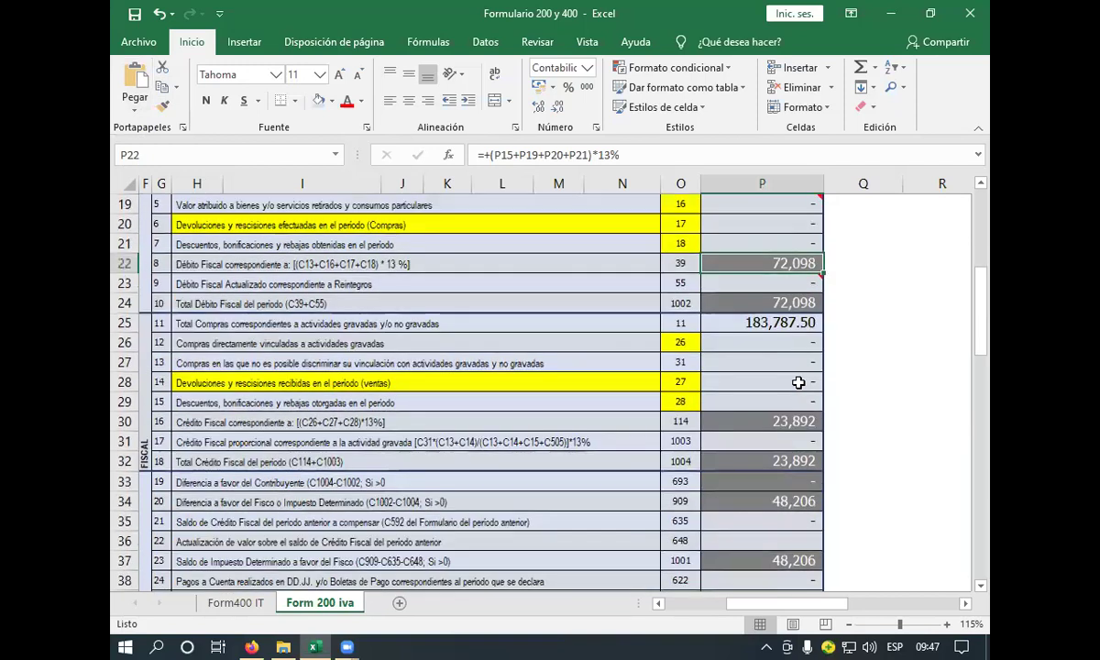
pyautogui.scroll(1, 577, 298)
pyautogui.scroll(2, 577, 298)
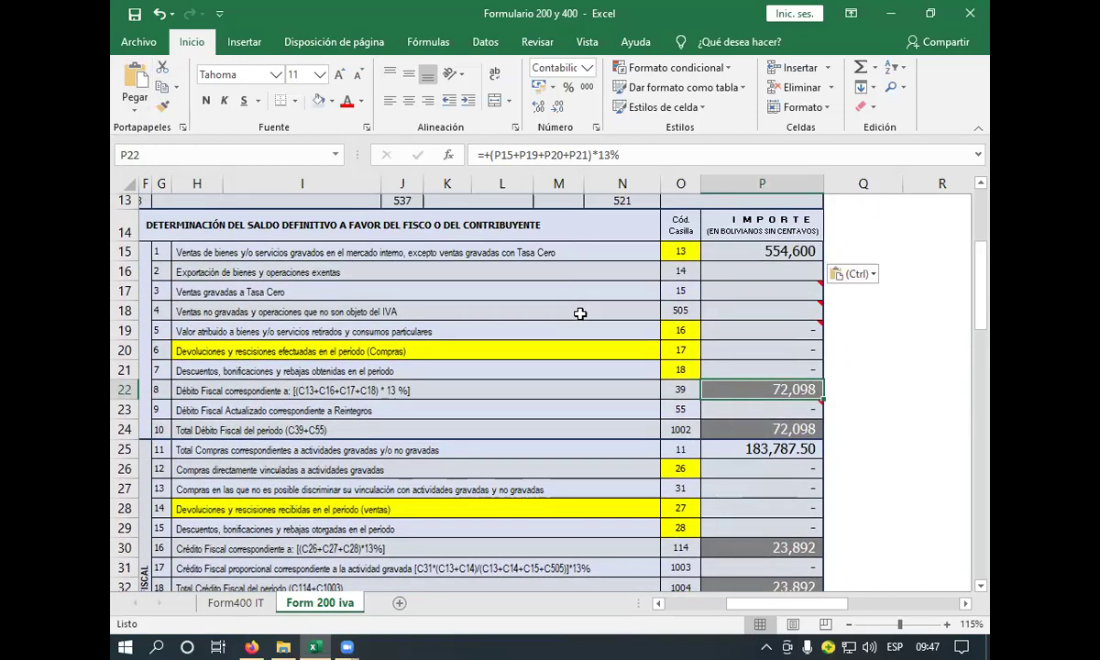
# - In Q25 enter =+P25+31726 beside the 183,787.50 purchases and copy the 215,513.50 result
pyautogui.click(555, 392)
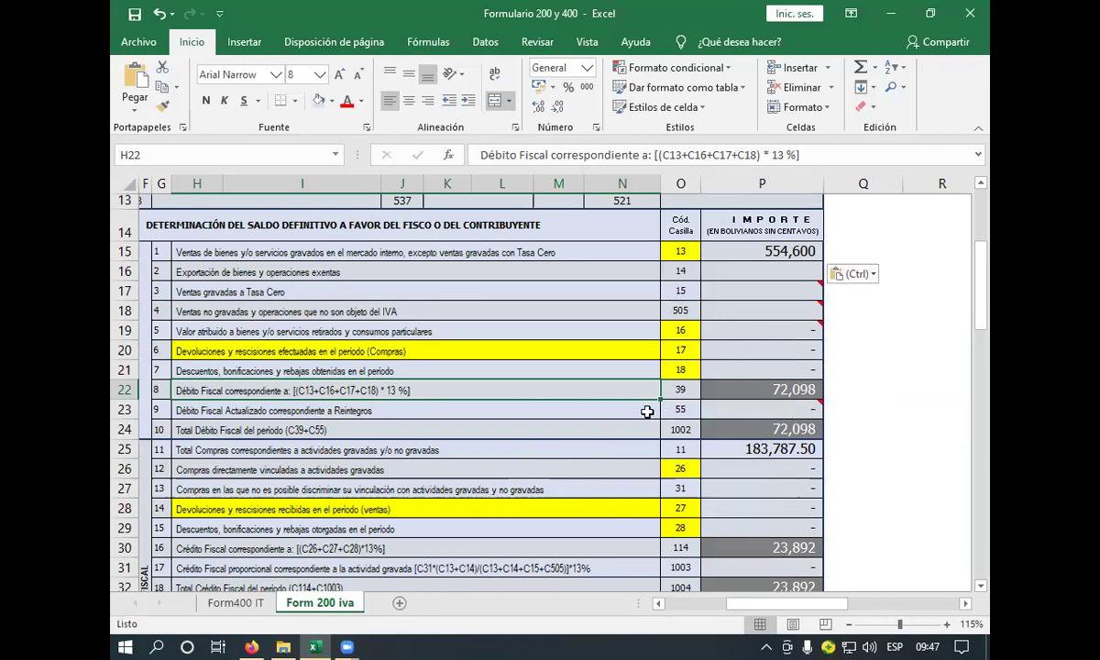
pyautogui.click(742, 449)
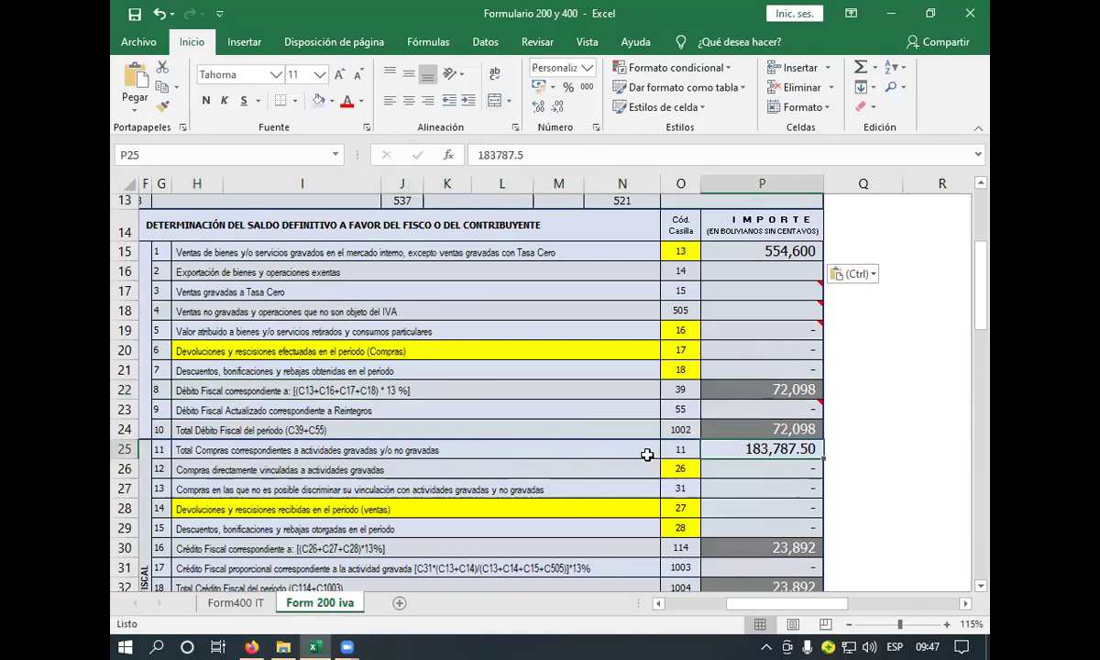
pyautogui.click(840, 446)
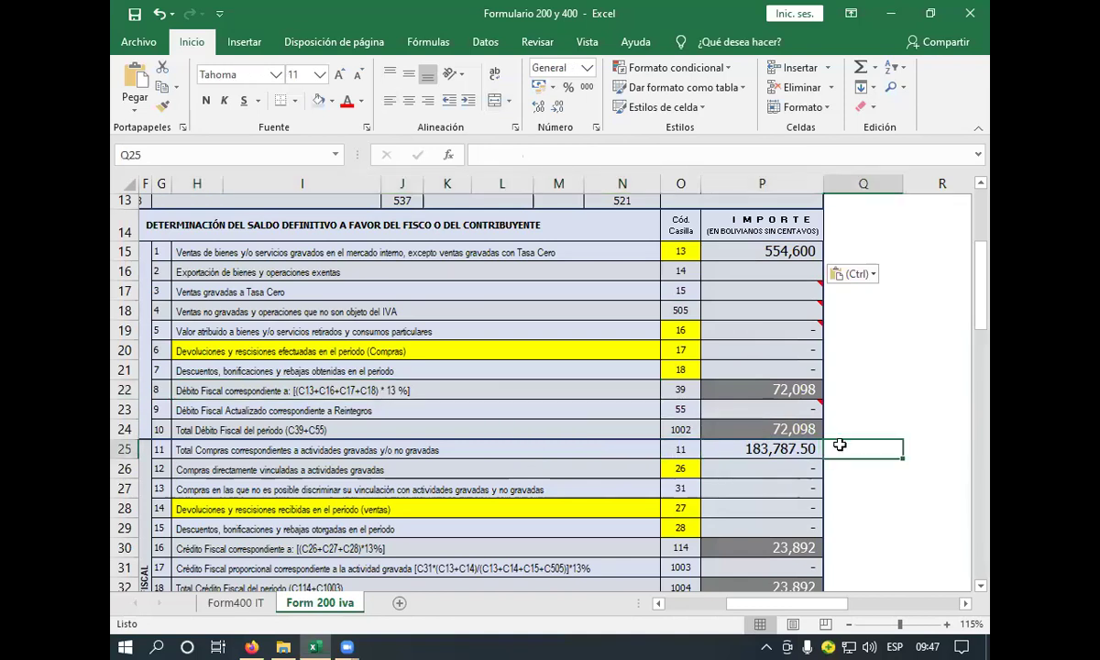
pyautogui.write('+')
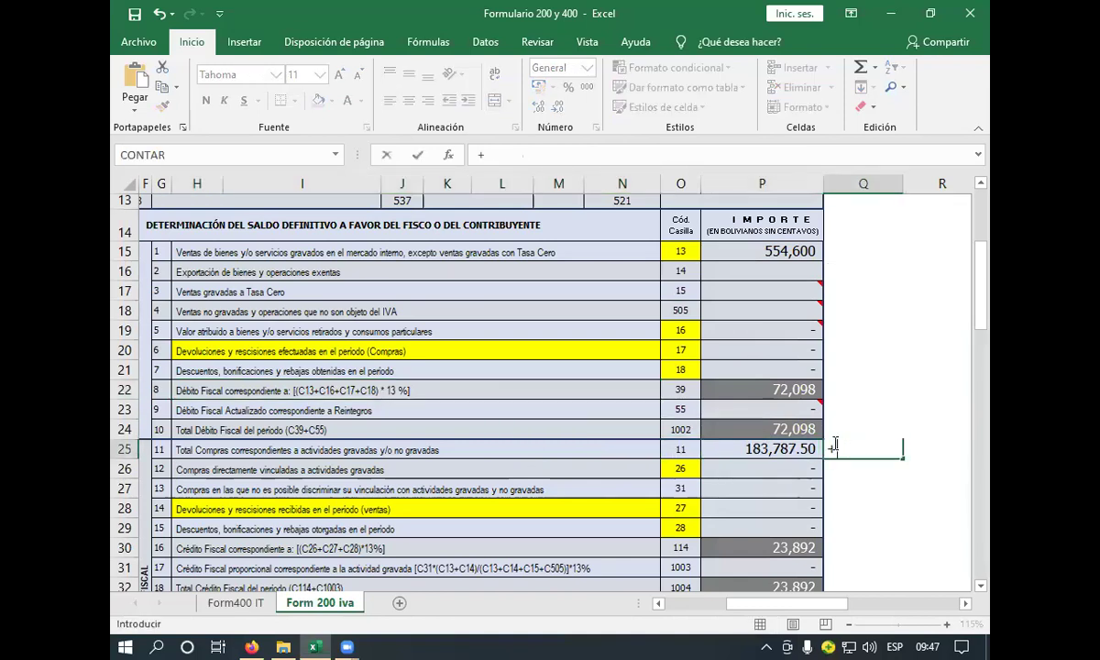
pyautogui.click(767, 449)
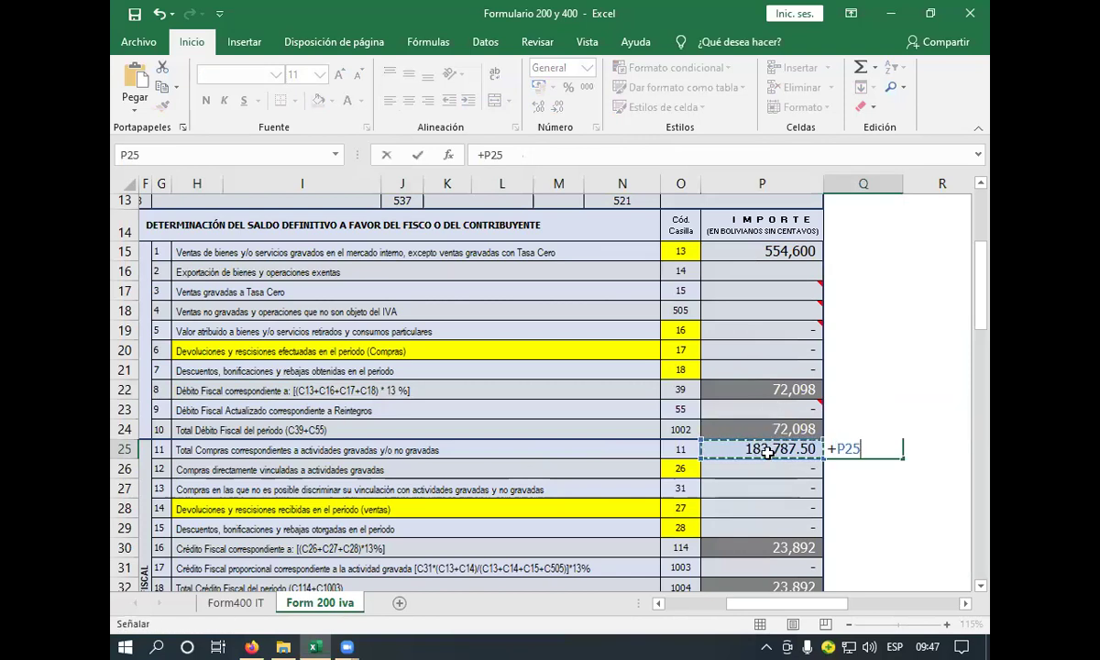
pyautogui.write('+')
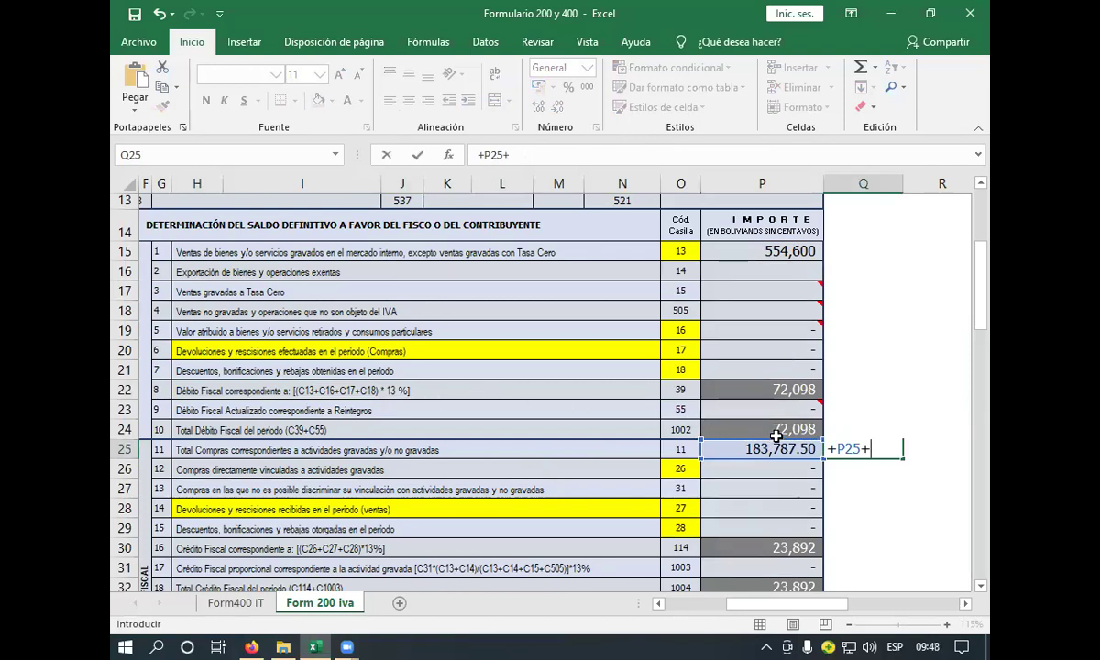
pyautogui.write('3173')
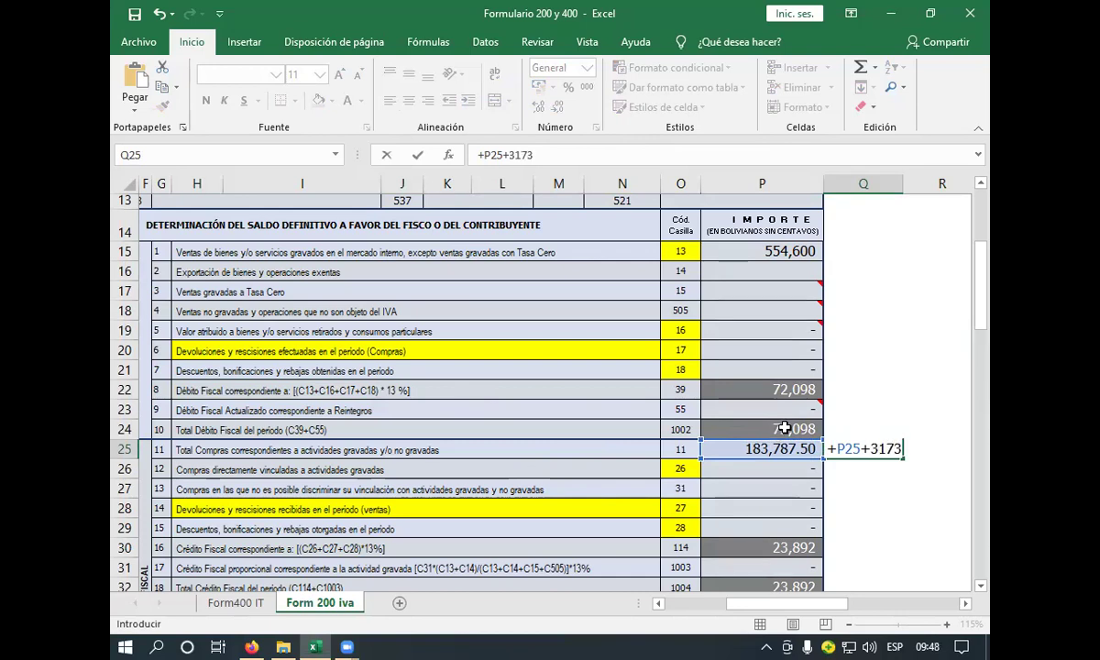
pyautogui.press('BackSpace')
pyautogui.write('26')
pyautogui.press('Return')
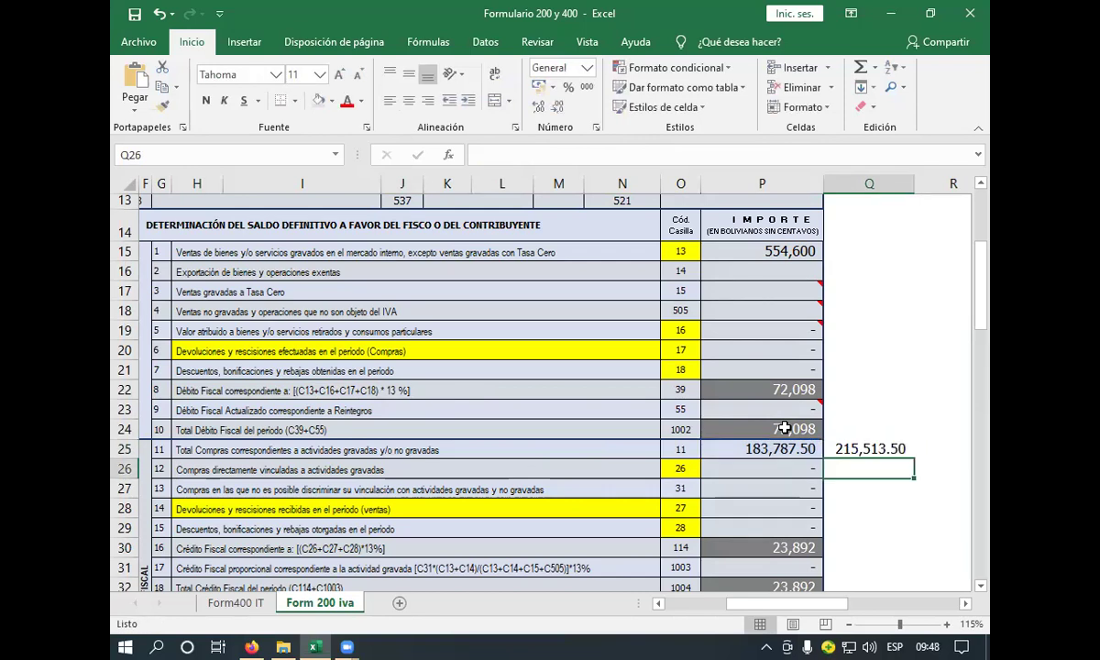
pyautogui.moveTo(852, 429); pyautogui.dragTo(862, 451)
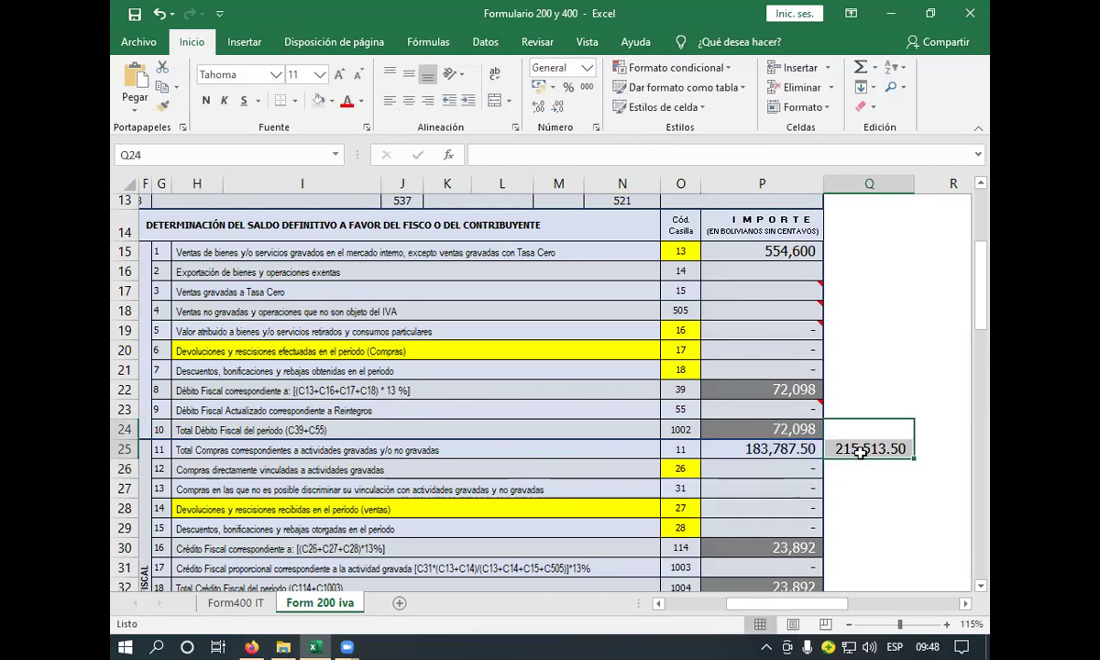
pyautogui.click(870, 444)
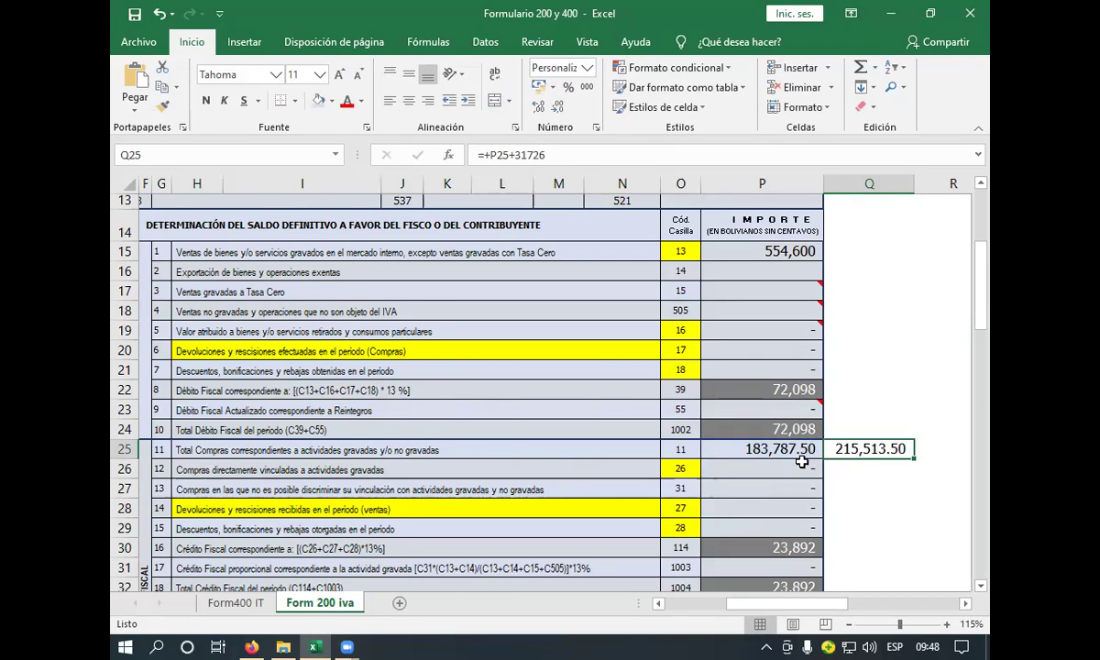
pyautogui.hotkey('ctrl', 'c')
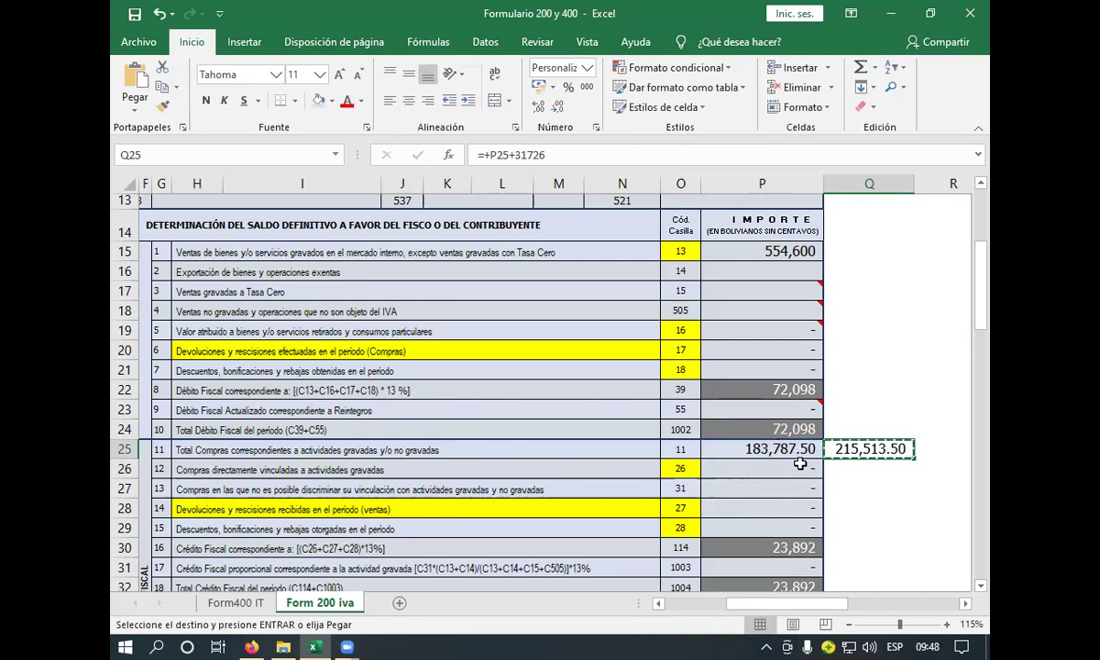
# - Paste 215,513.50 into Q26 as a plain value with source formatting and copy it
pyautogui.click(872, 467)
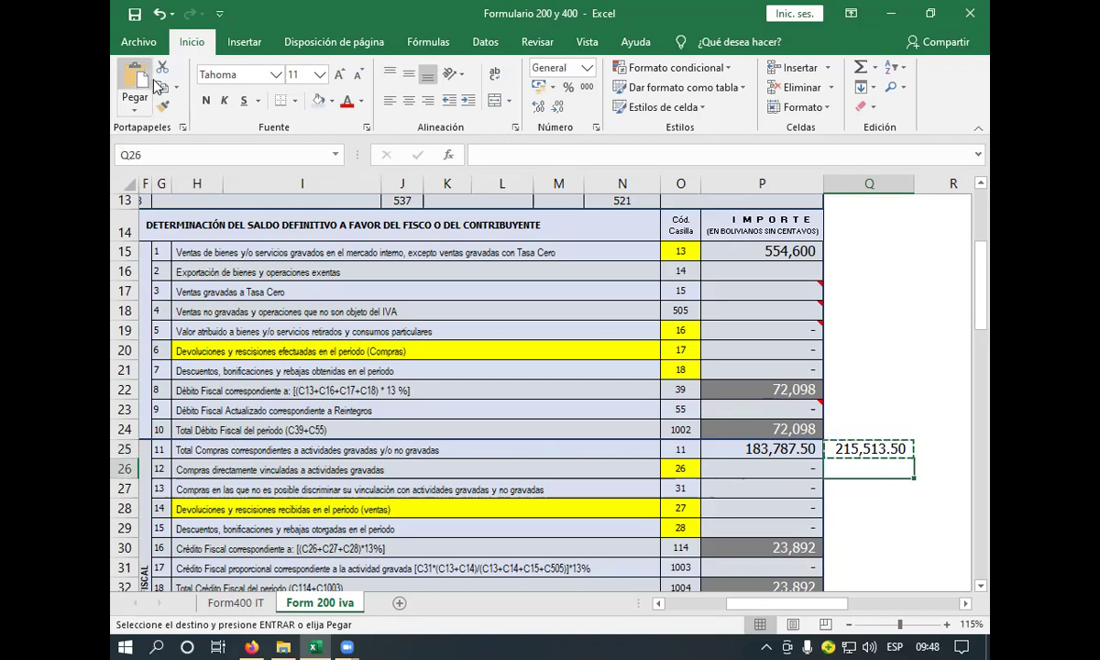
pyautogui.click(132, 113)
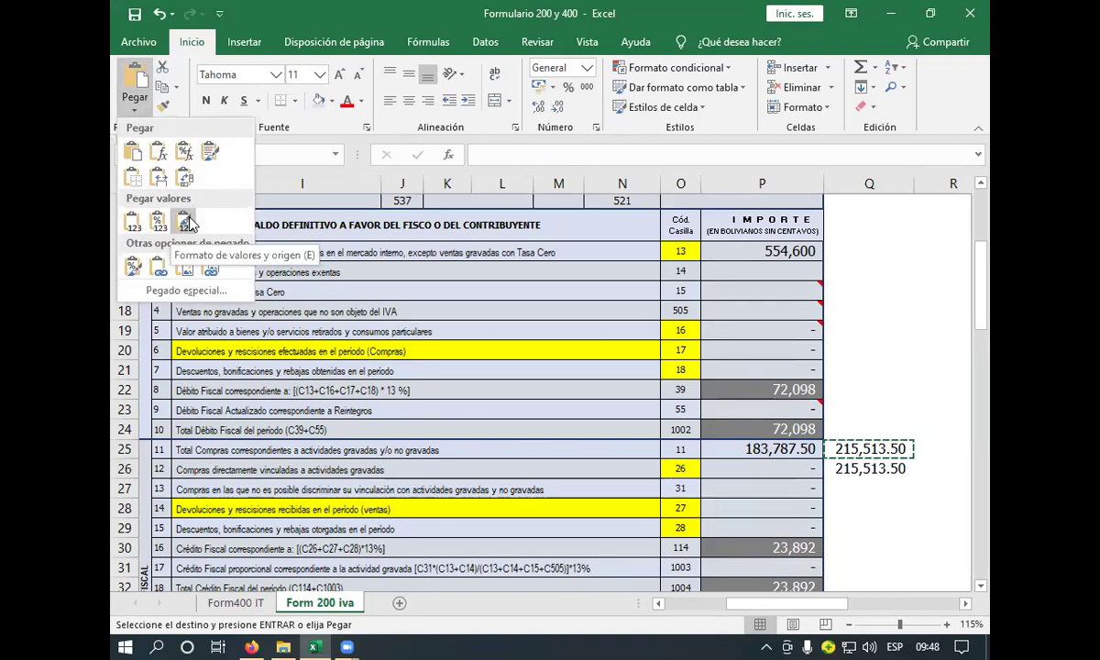
pyautogui.click(185, 221)
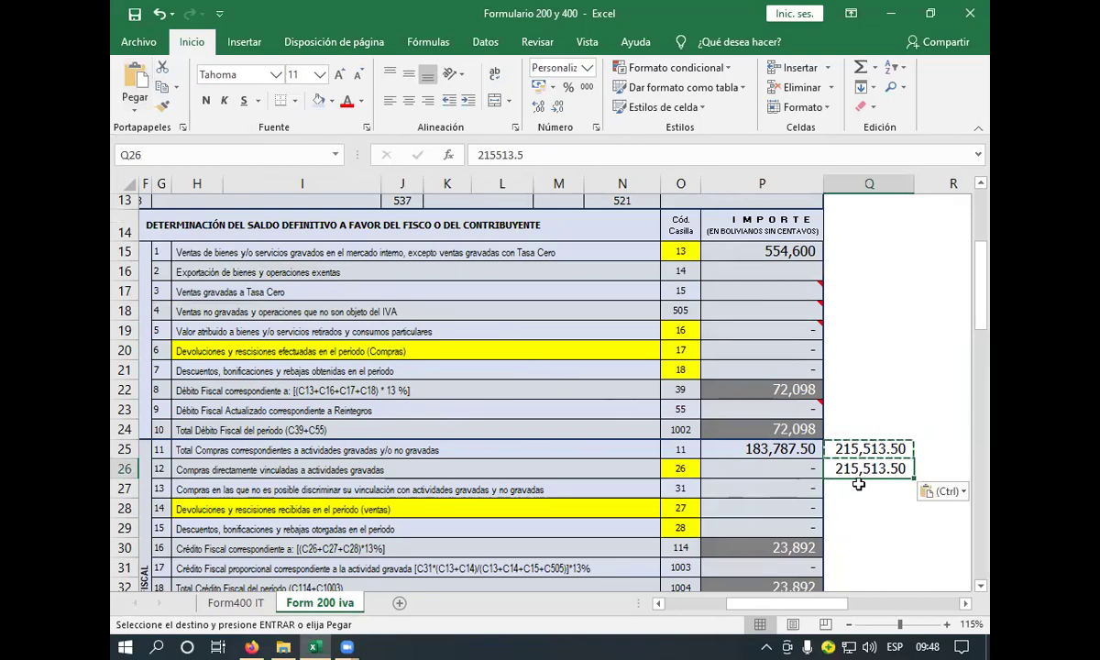
pyautogui.hotkey('ctrl', 'c')
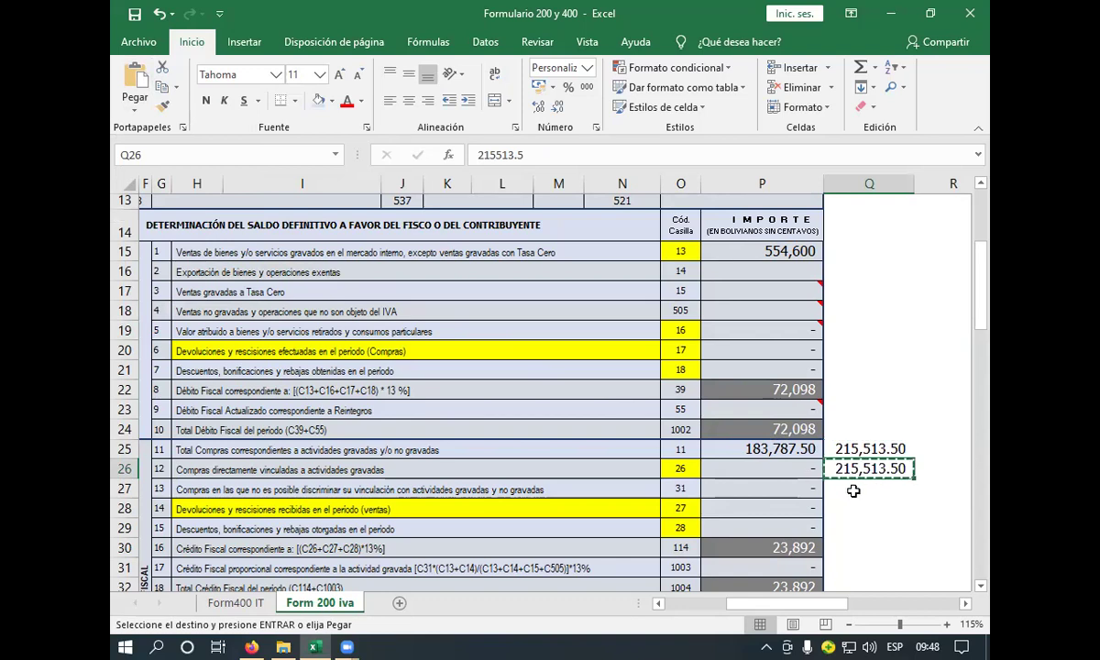
pyautogui.click(734, 449)
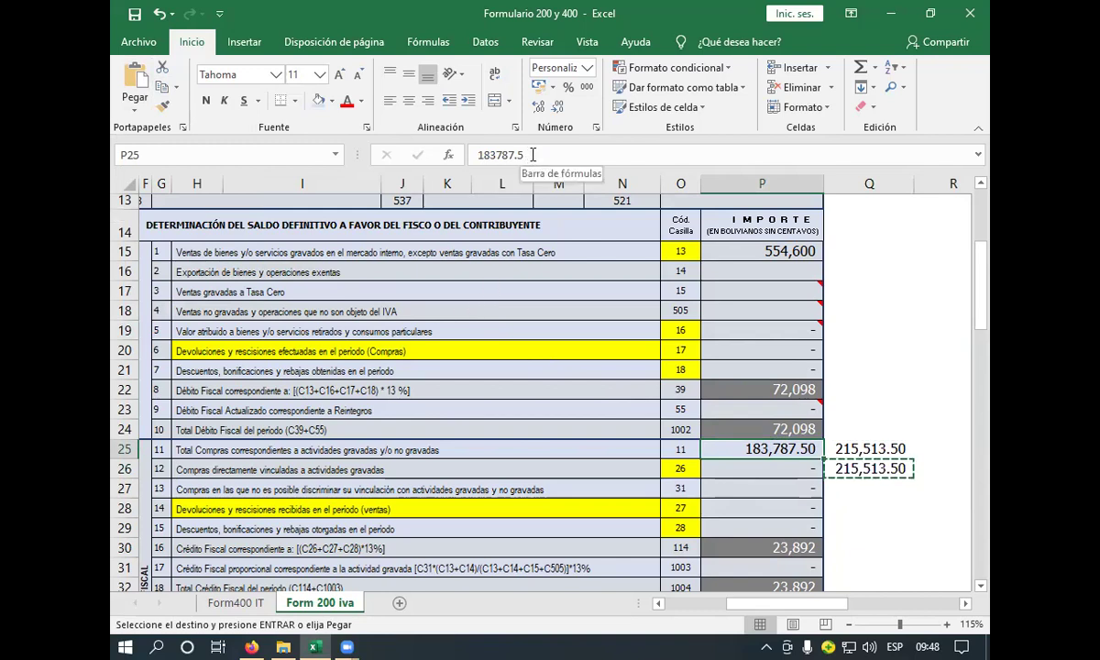
# - Replace total purchases in P25 with 215,513.50 from Q26, raising fiscal credit to 28,017
pyautogui.click(529, 156)
pyautogui.press('BackSpace')
pyautogui.press('BackSpace')
pyautogui.press('BackSpace')
pyautogui.press('BackSpace')
pyautogui.press('BackSpace')
pyautogui.press('BackSpace')
pyautogui.press('BackSpace')
pyautogui.press('BackSpace')
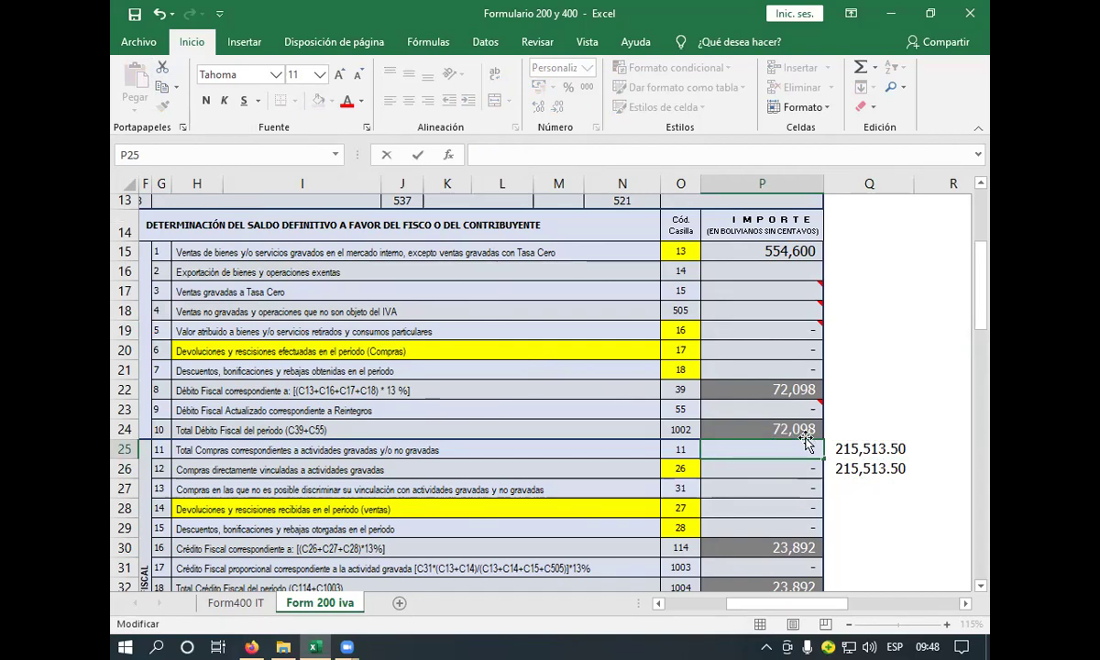
pyautogui.click(876, 469)
pyautogui.hotkey('ctrl', 'c')
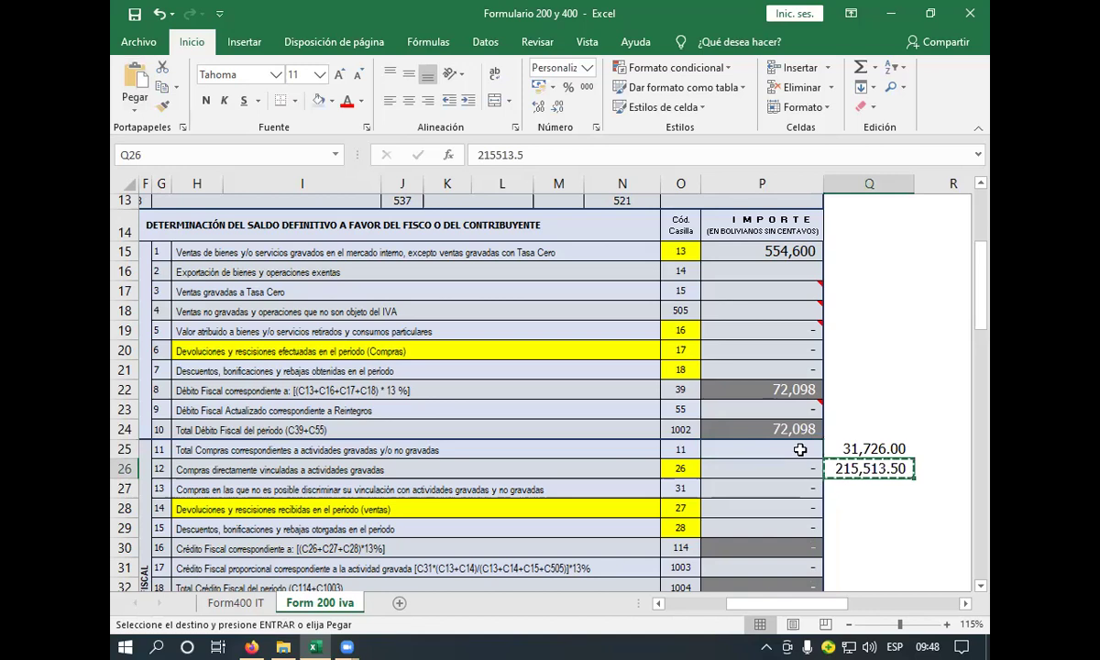
pyautogui.click(797, 453)
pyautogui.hotkey('ctrl', 'v')
pyautogui.press('Down')
pyautogui.scroll(-1, 868, 458)
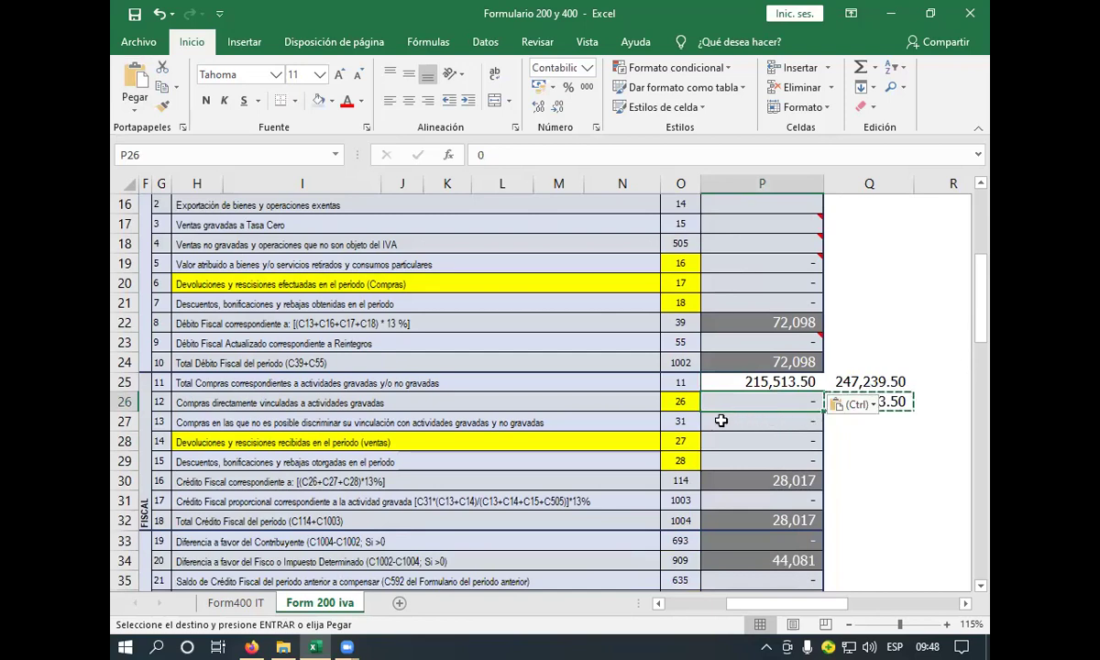
pyautogui.click(706, 385)
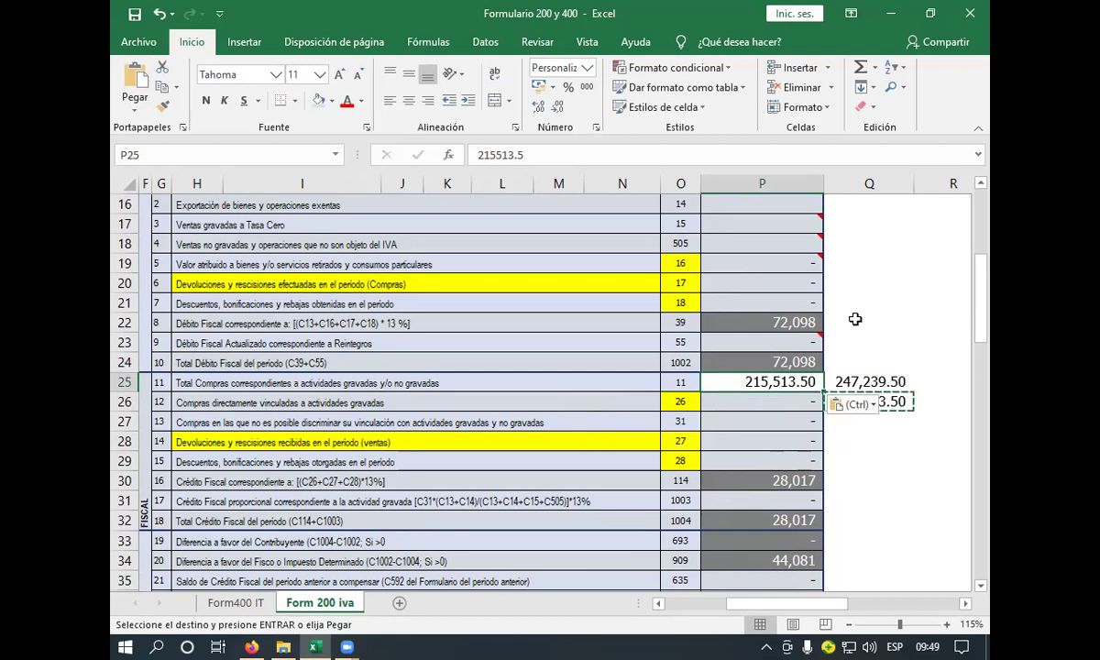
# - Undo twice to restore the original purchases total, then review Q25's helper formula
pyautogui.click(158, 14)
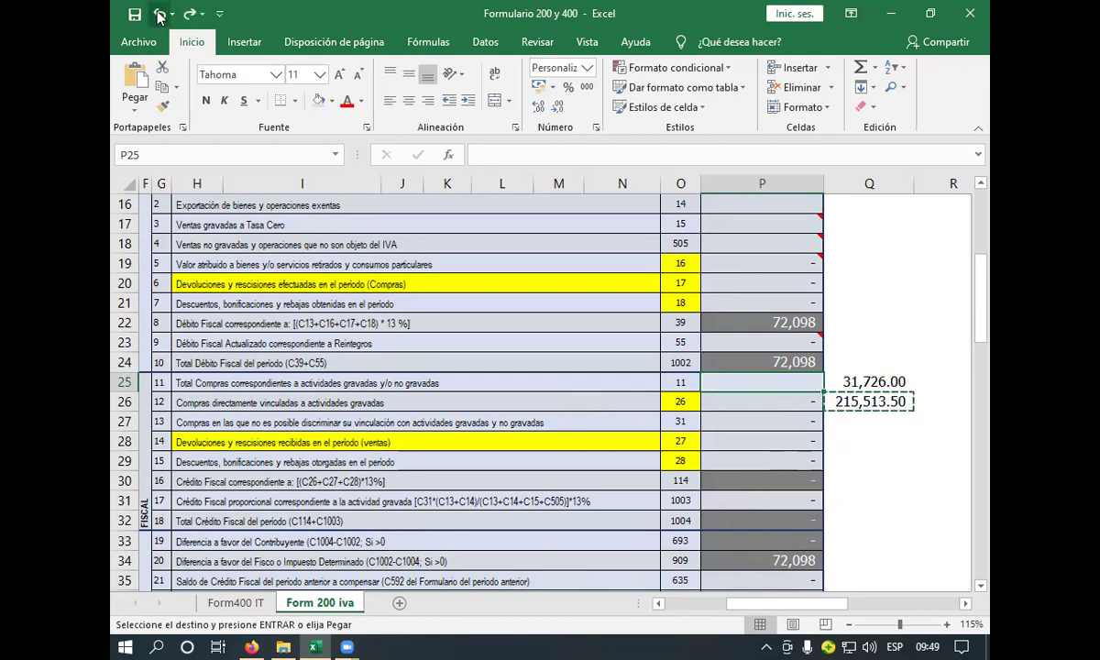
pyautogui.click(159, 13)
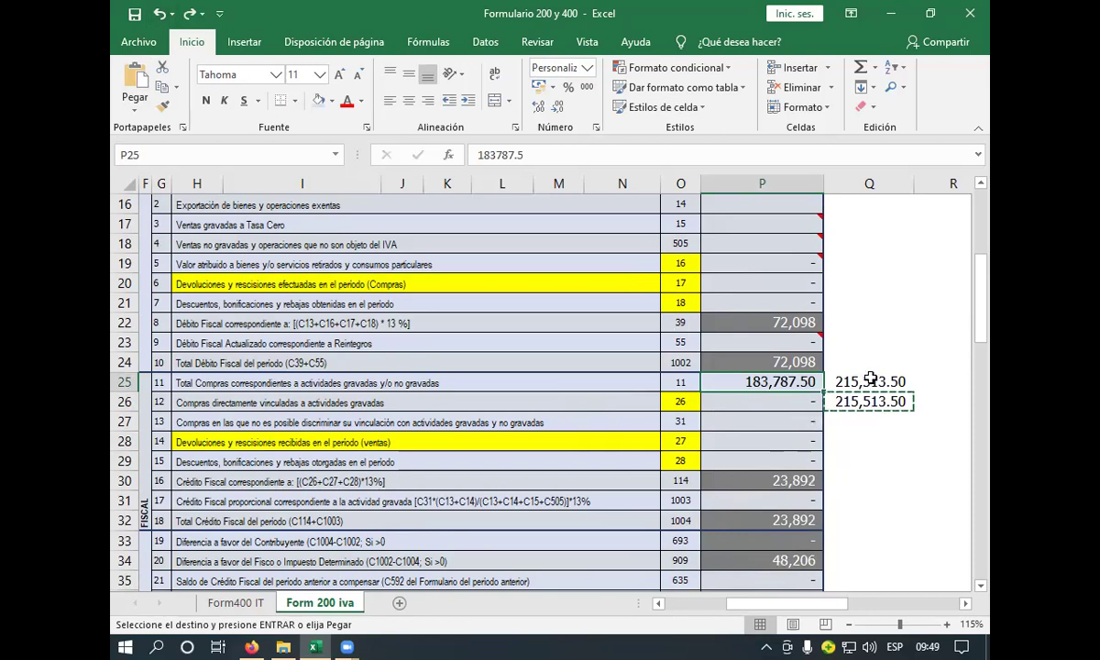
pyautogui.click(878, 380)
pyautogui.doubleClick(878, 381)
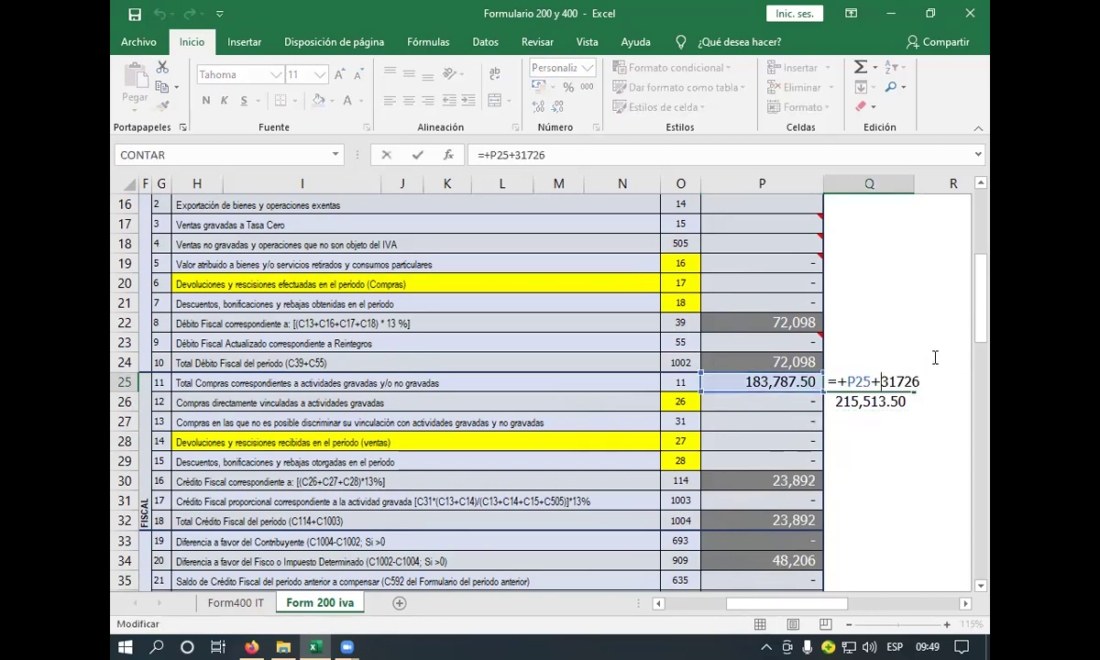
pyautogui.press('Return')
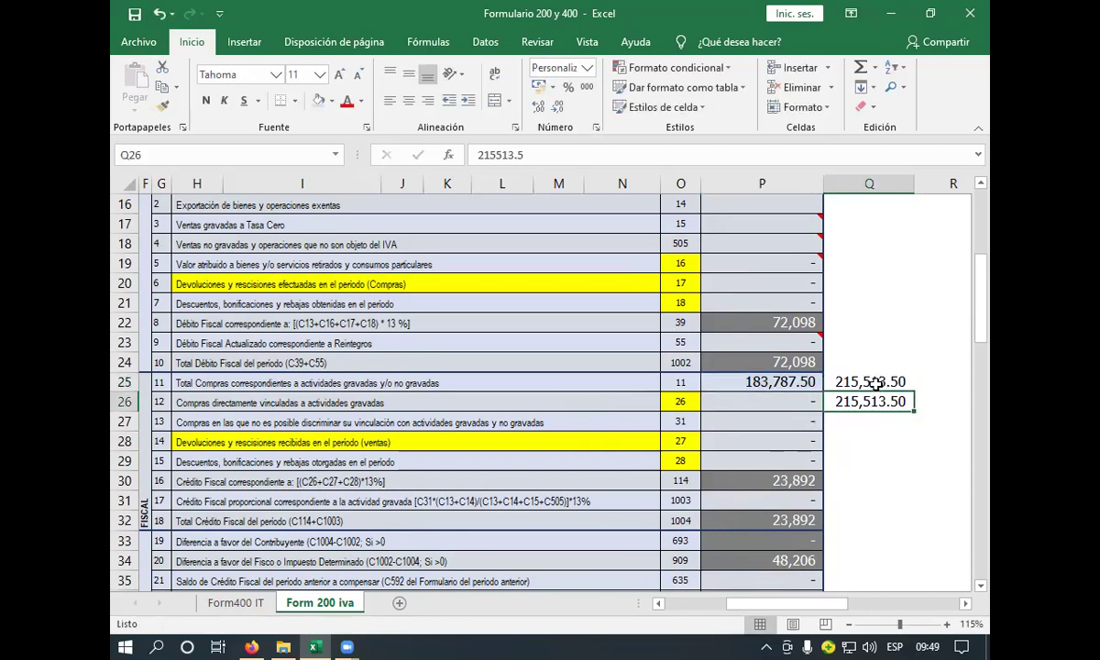
pyautogui.click(879, 382)
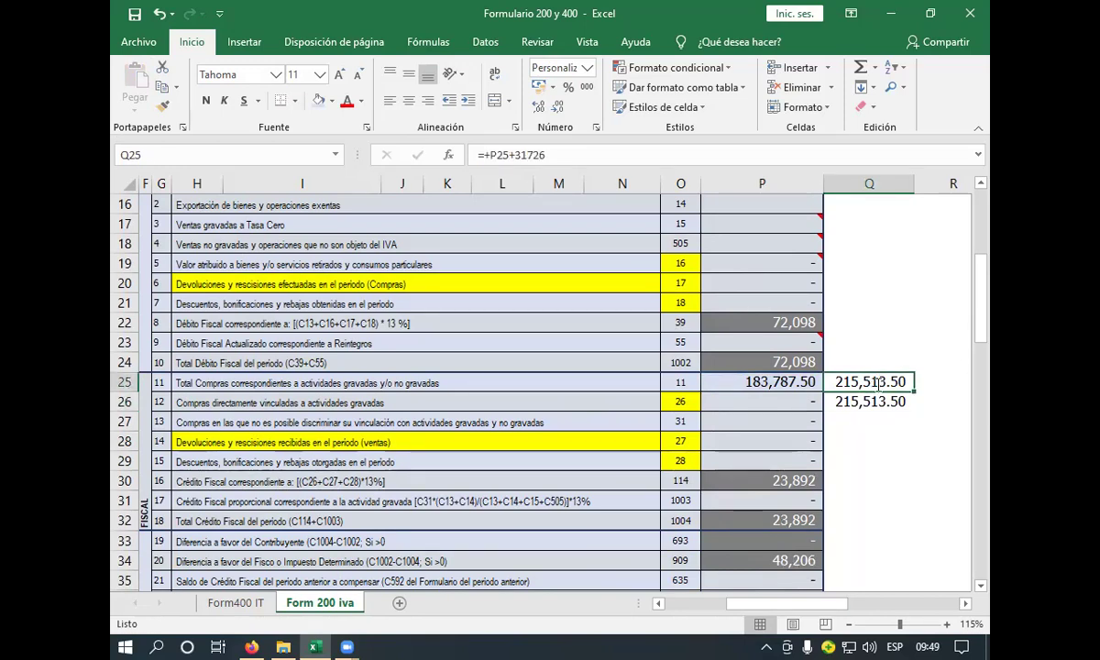
pyautogui.doubleClick(880, 381)
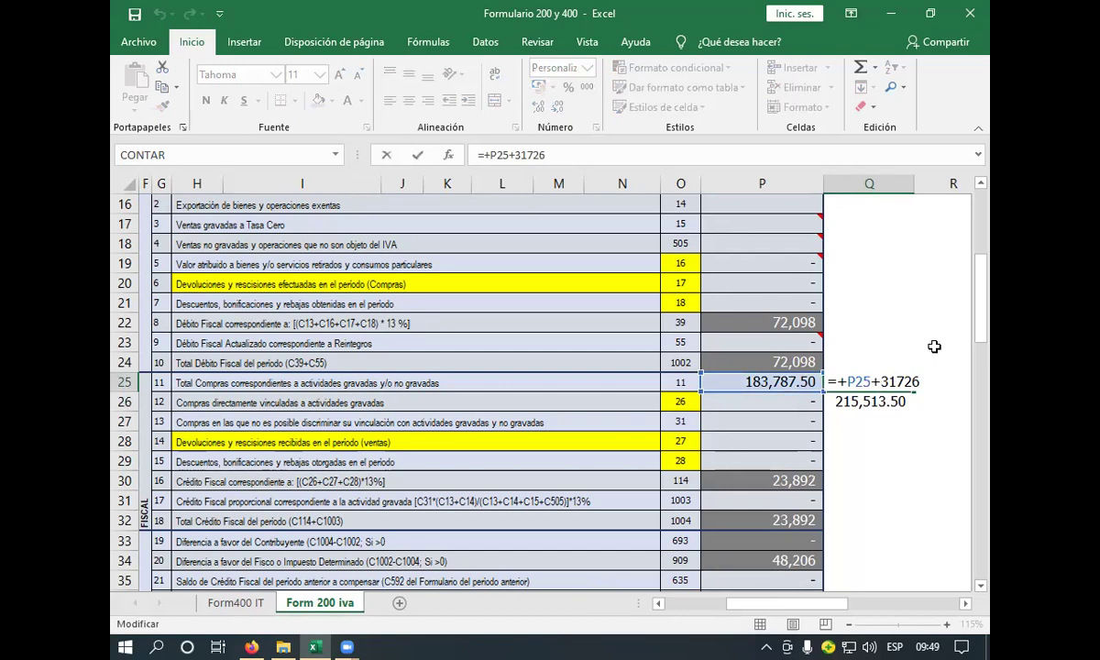
pyautogui.press('Return')
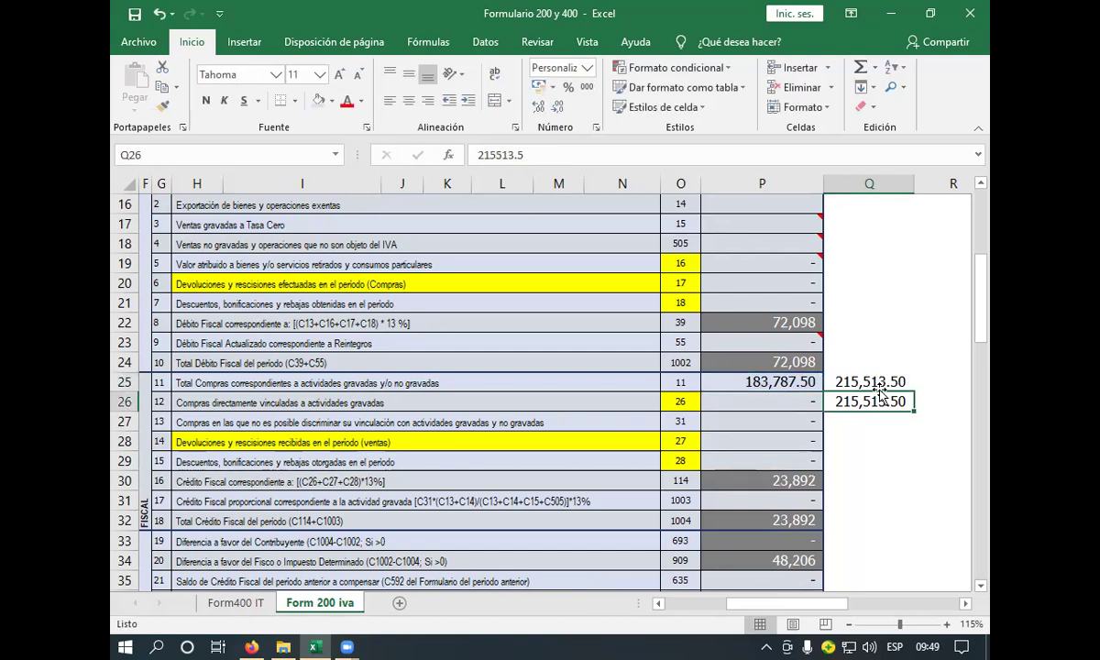
# - Overwrite P25's 183787.5 with 215513.5 copied from Q26, then check fiscal credit in P30
pyautogui.click(530, 157)
pyautogui.doubleClick(513, 156)
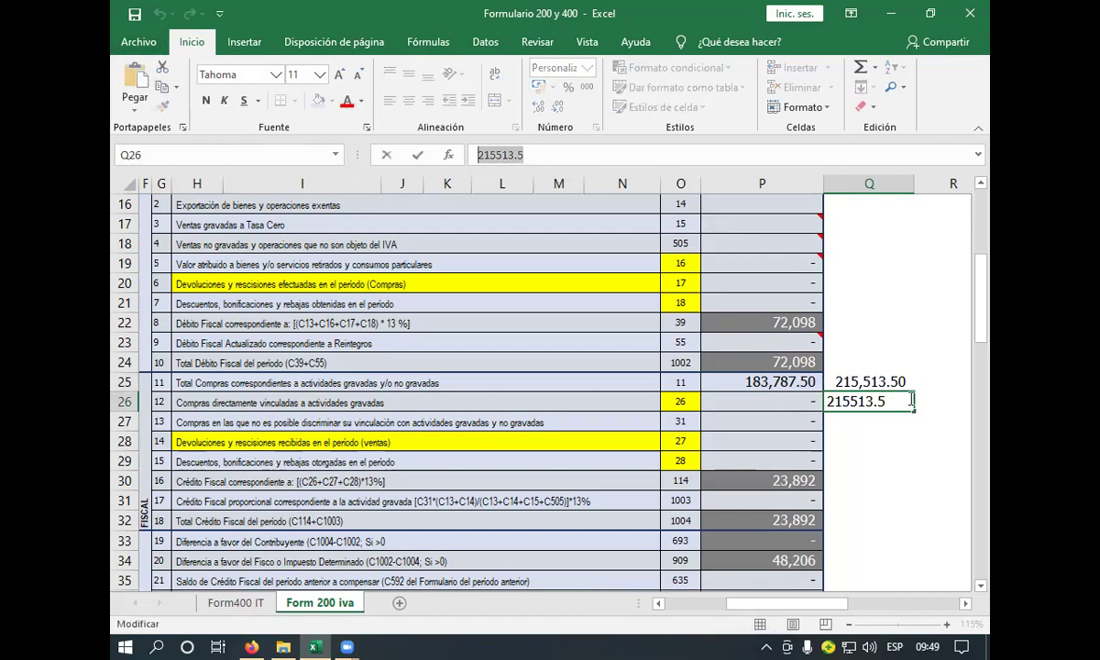
pyautogui.click(807, 380)
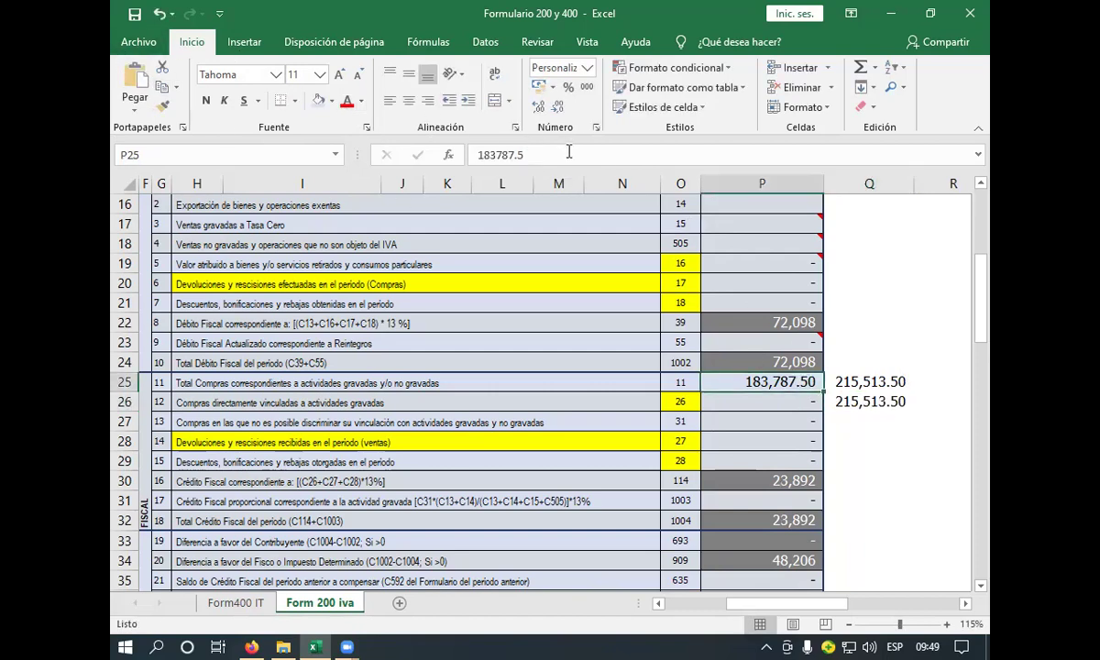
pyautogui.doubleClick(513, 155)
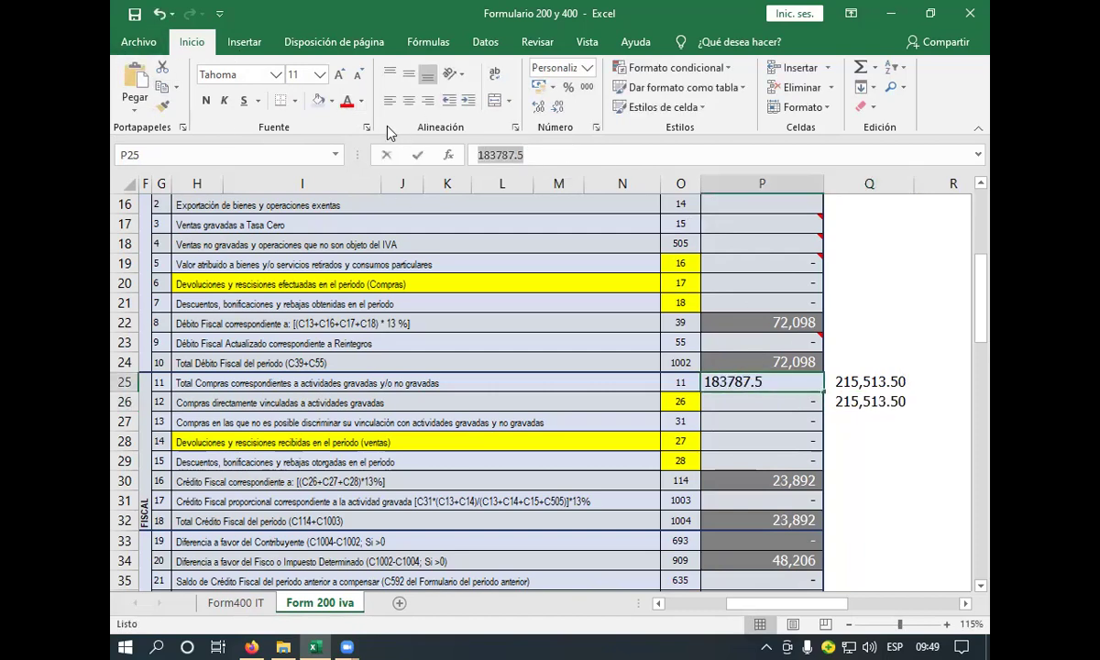
pyautogui.click(151, 80)
pyautogui.press('Return')
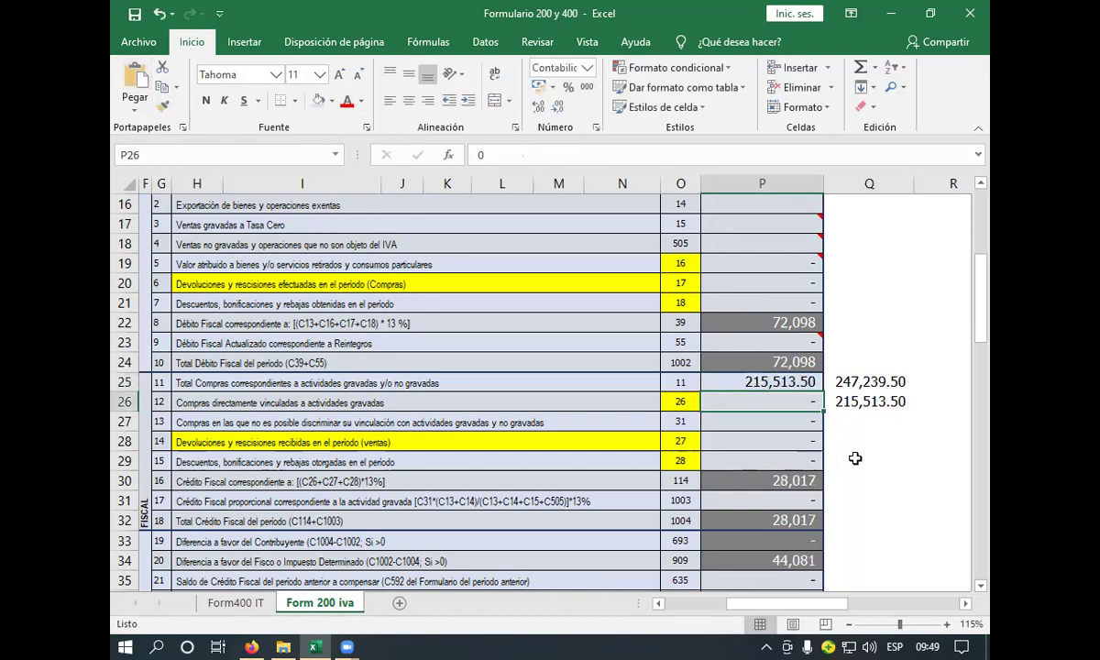
pyautogui.click(803, 481)
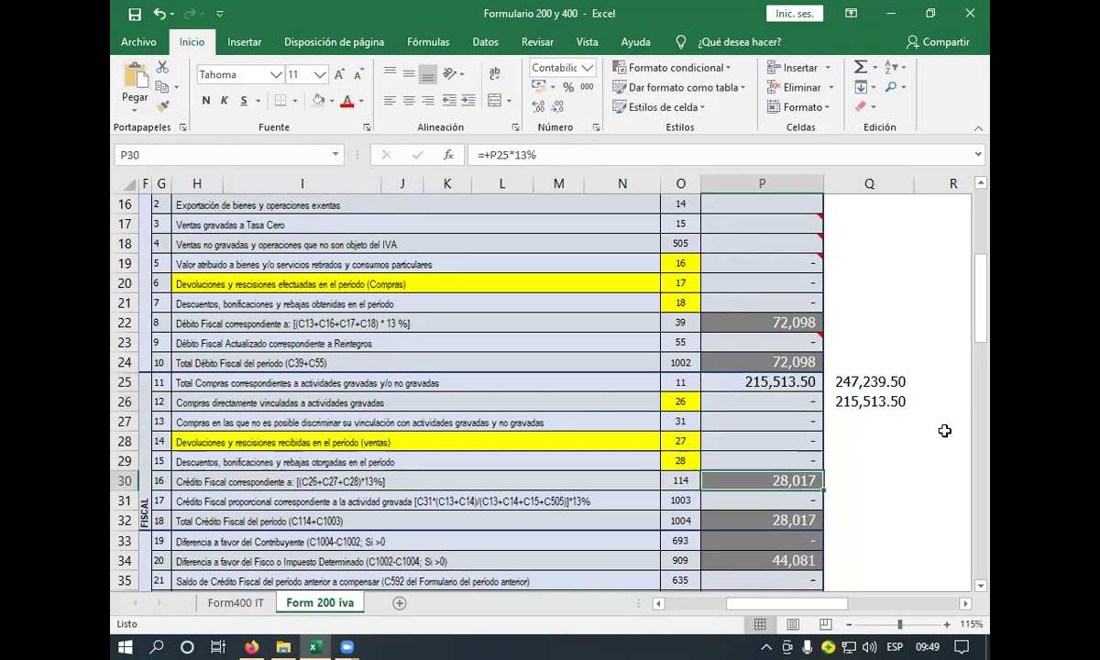
pyautogui.press('F2')
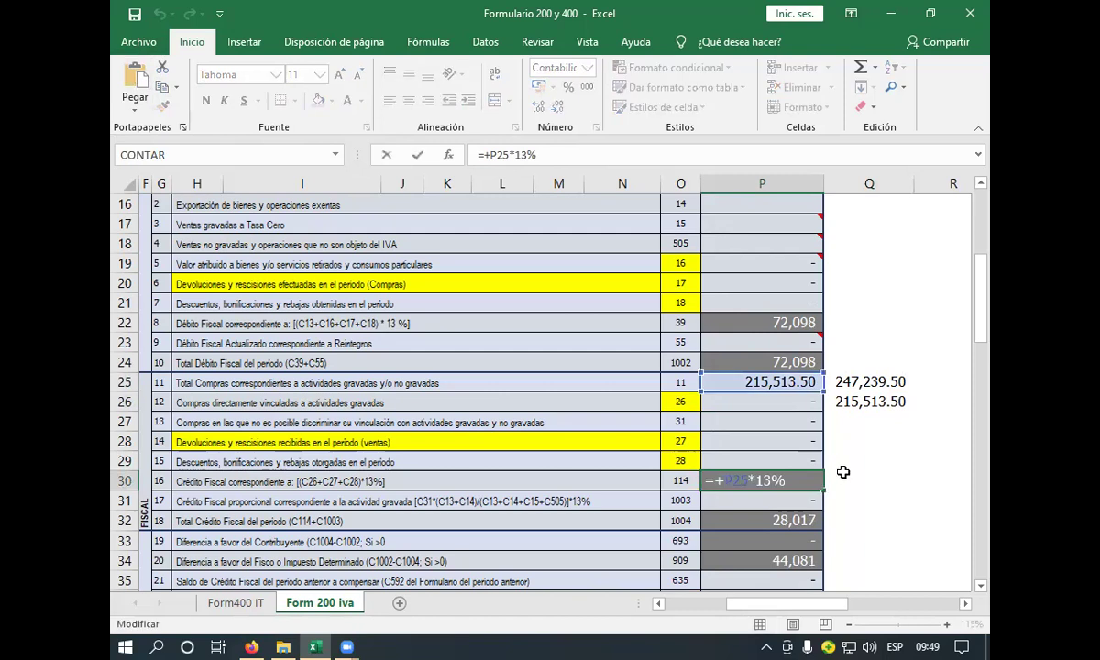
pyautogui.press('Return')
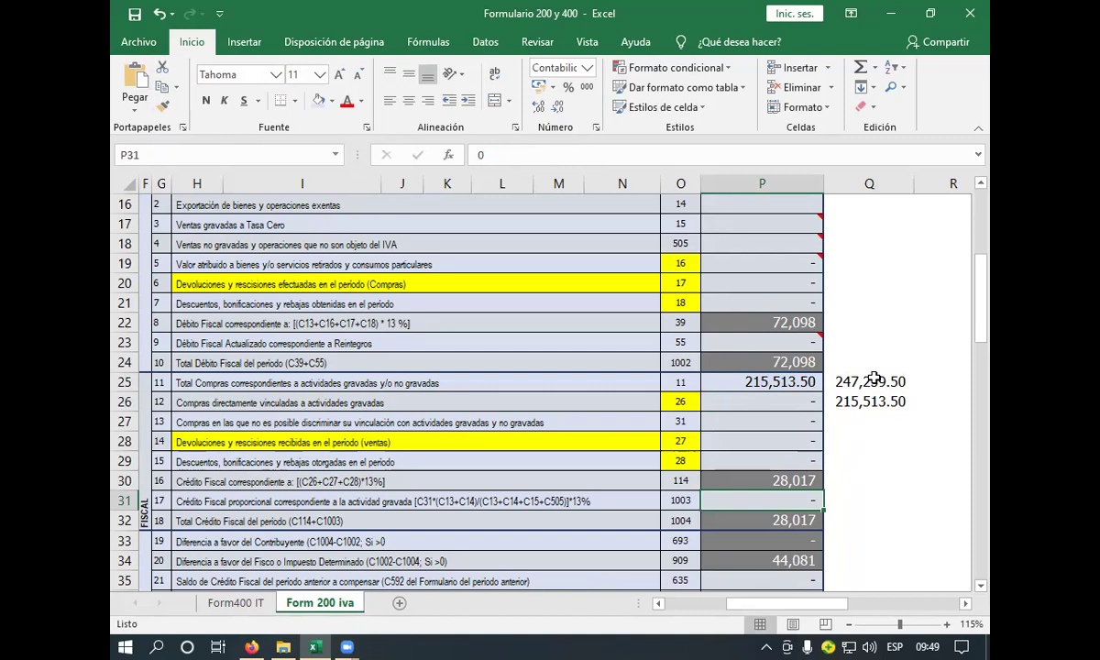
pyautogui.click(877, 382)
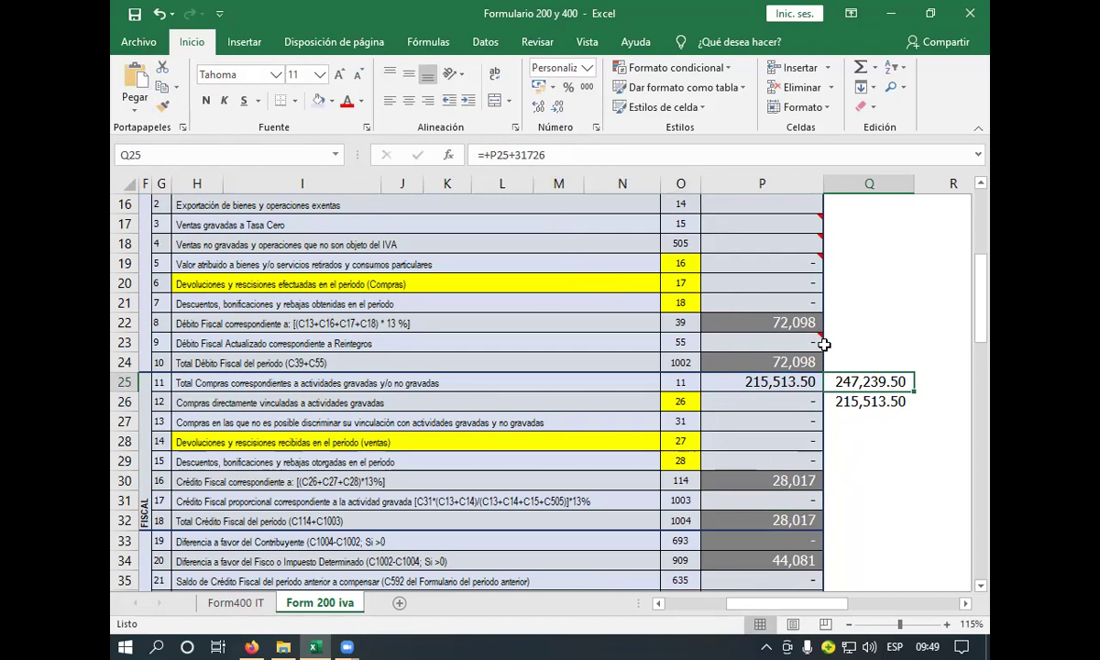
pyautogui.click(789, 486)
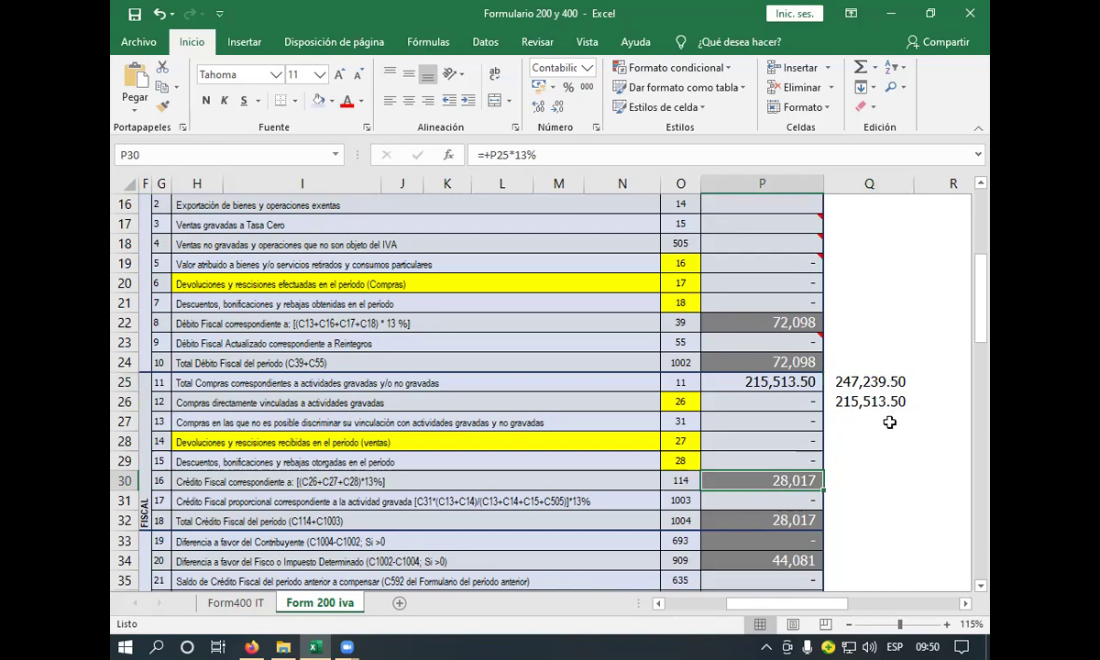
pyautogui.click(882, 384)
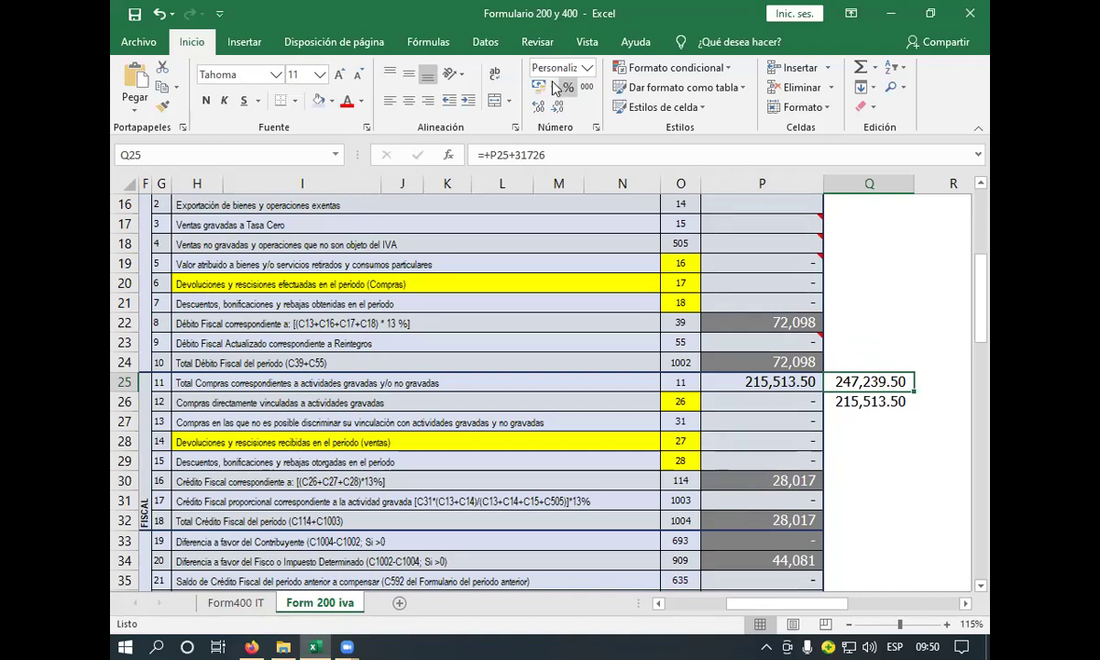
pyautogui.click(160, 14)
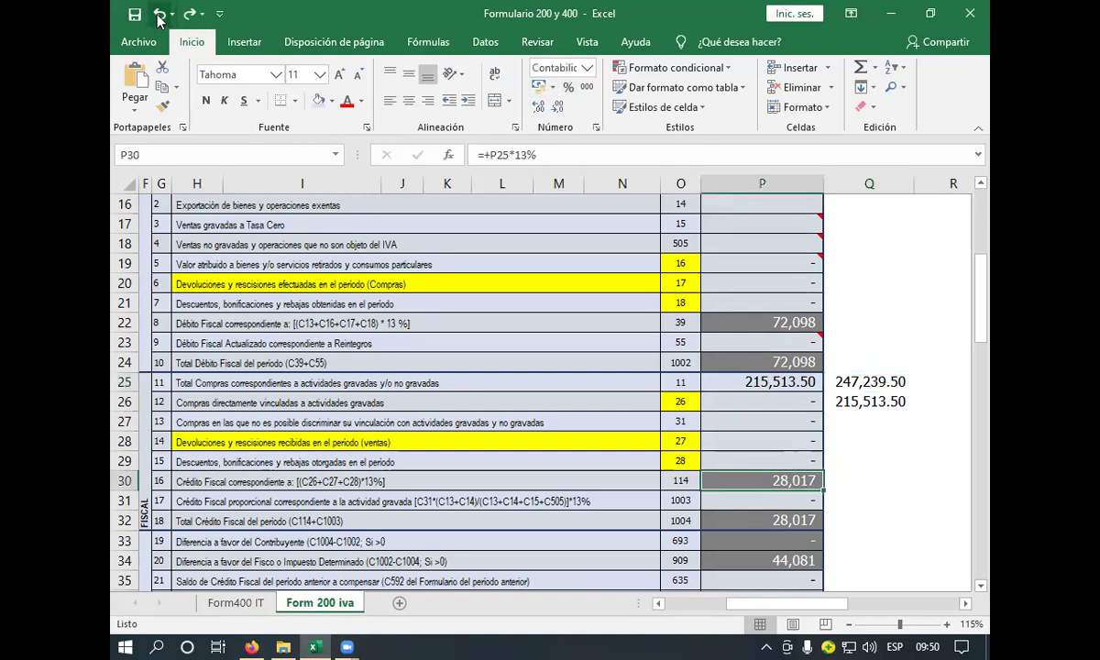
pyautogui.click(159, 15)
pyautogui.click(848, 382)
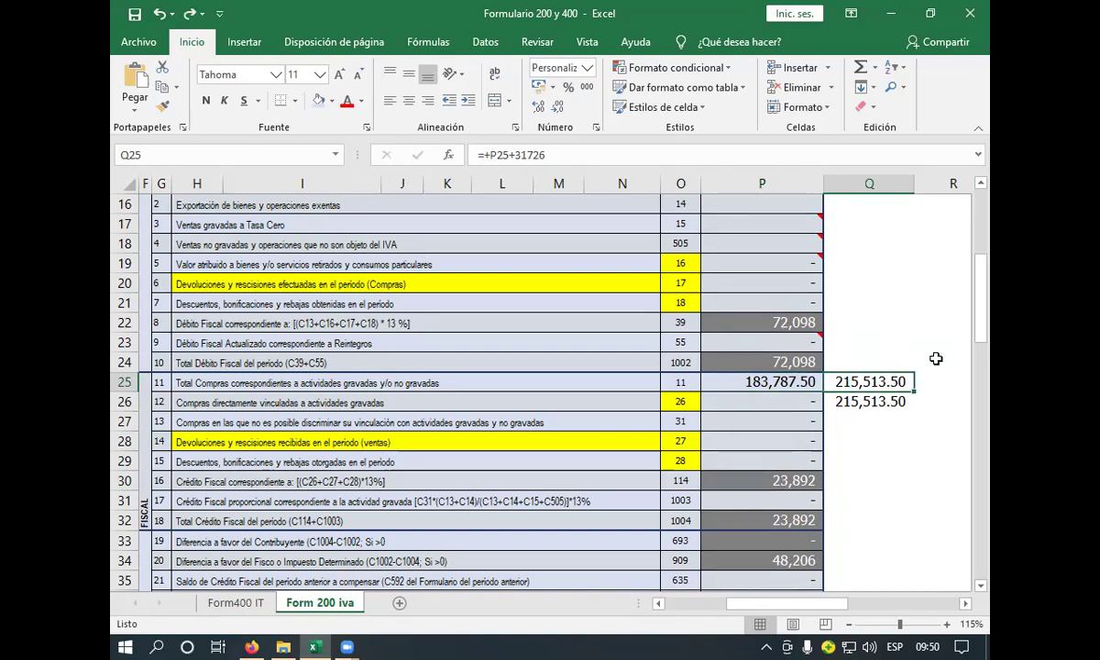
pyautogui.doubleClick(905, 382)
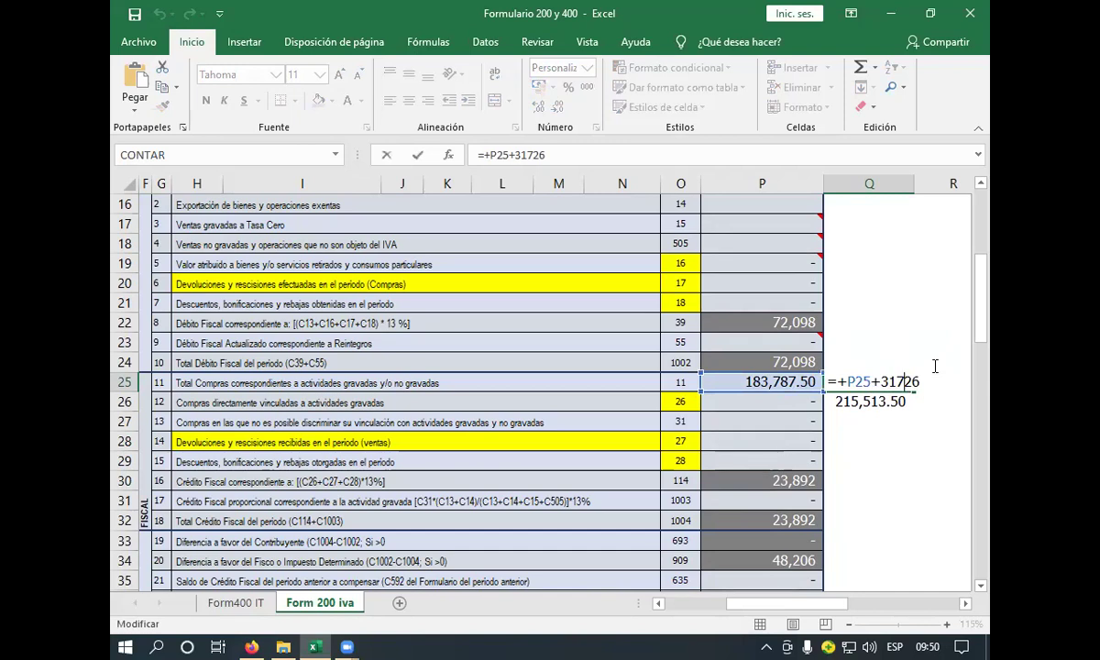
pyautogui.press('Return')
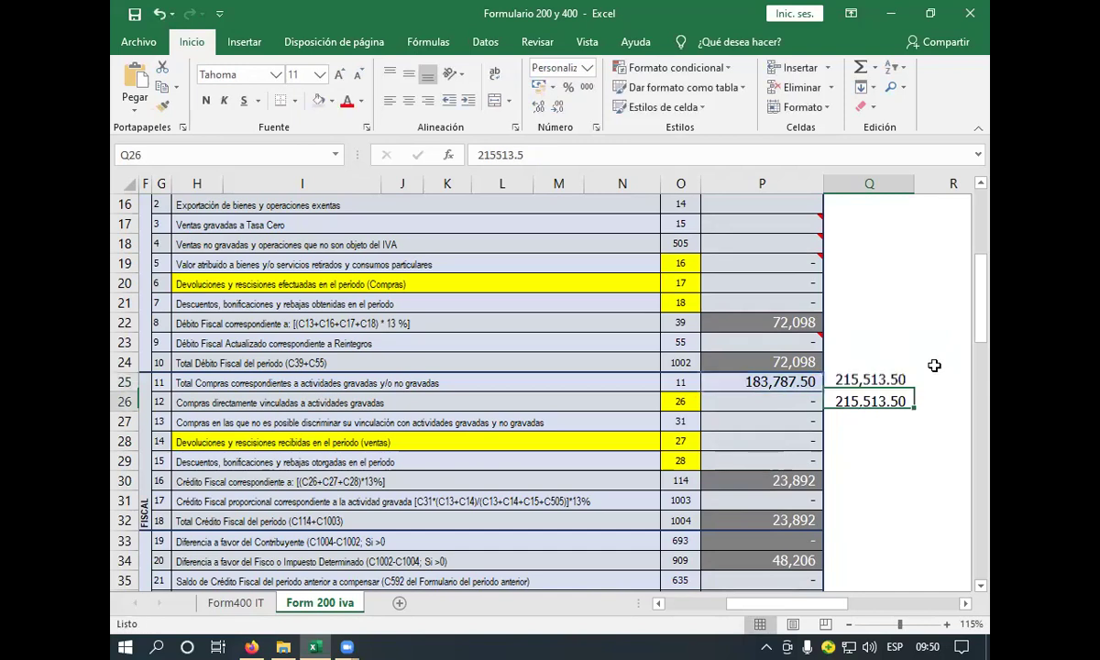
pyautogui.doubleClick(810, 482)
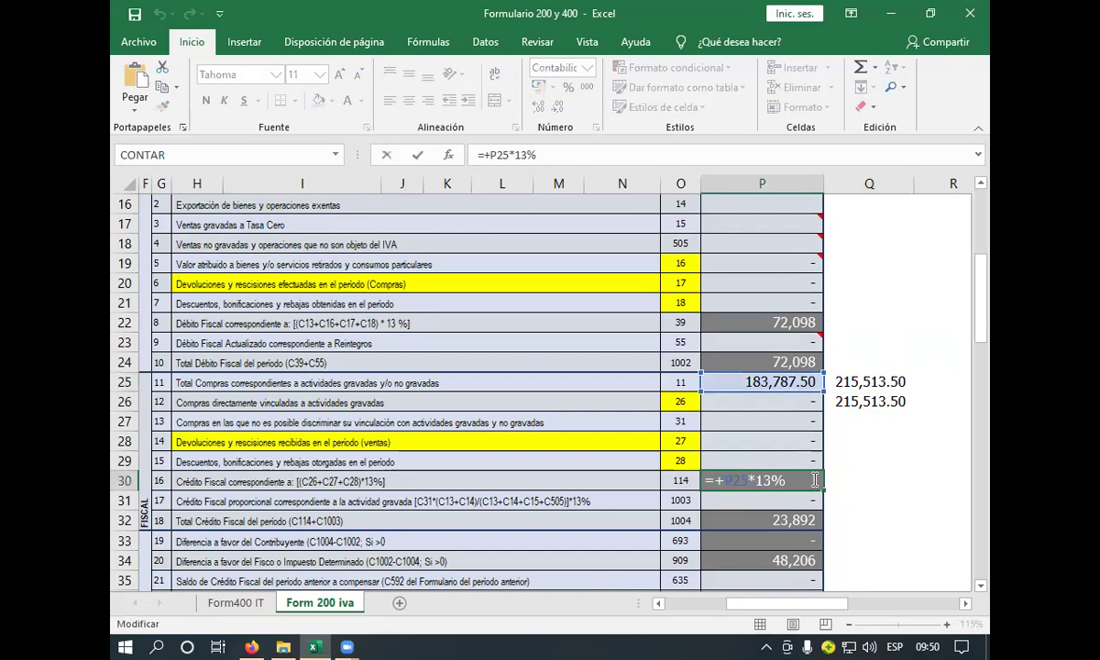
pyautogui.press('Return')
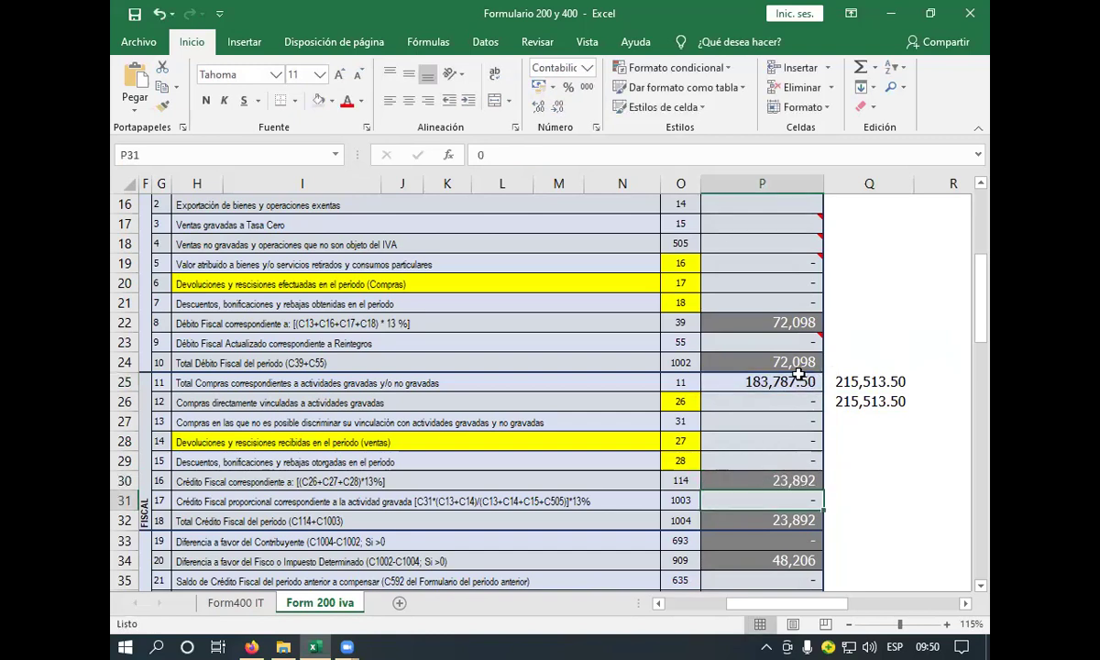
pyautogui.click(807, 381)
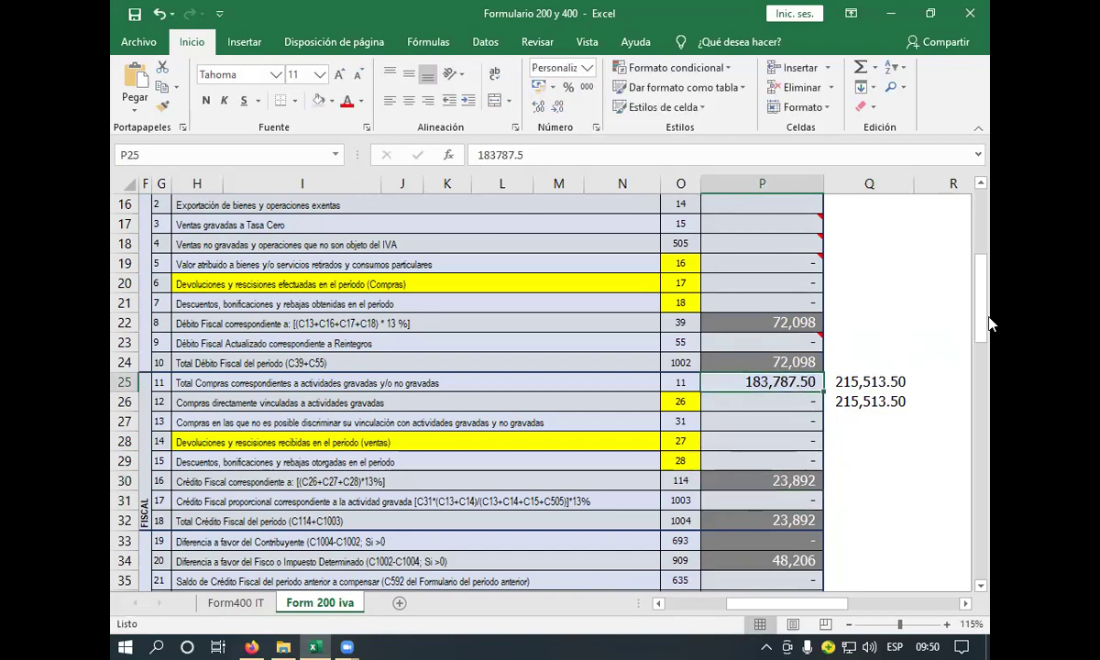
pyautogui.write('215')
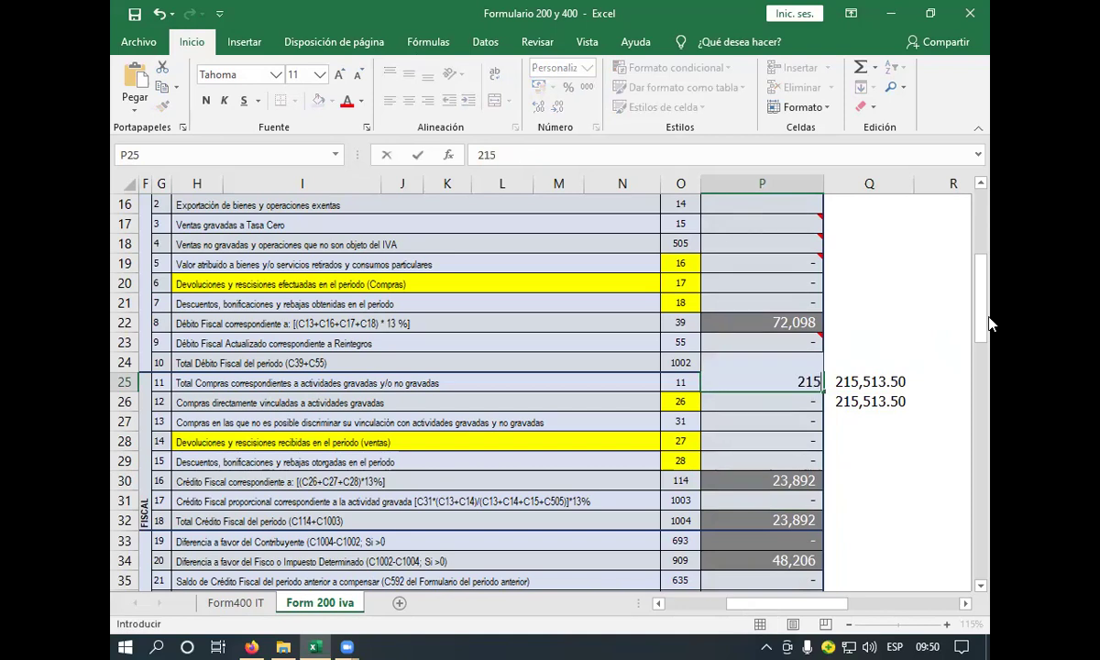
pyautogui.write(',513.5')
pyautogui.press('Return')
pyautogui.press('Down')
pyautogui.press('Down')
pyautogui.press('Down')
pyautogui.press('Down')
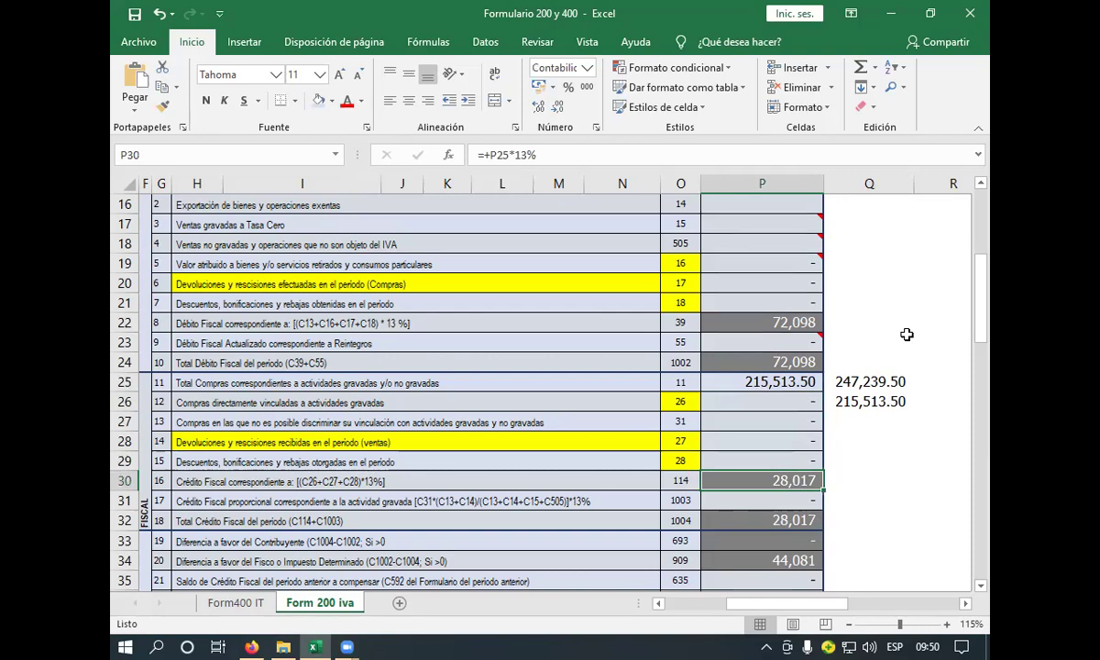
pyautogui.click(878, 385)
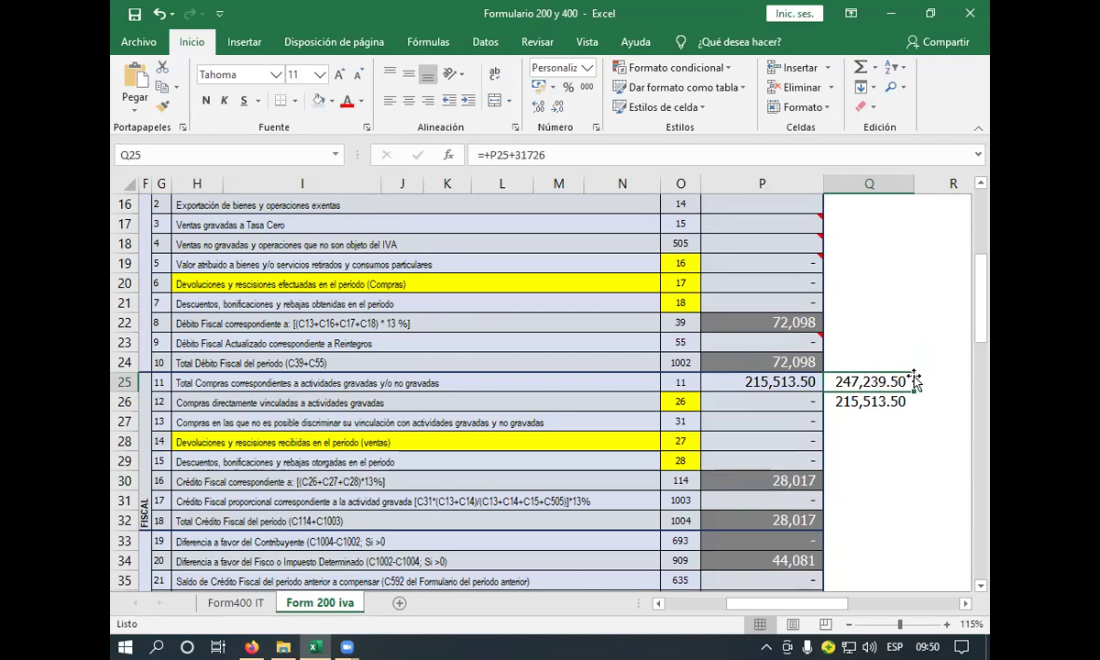
pyautogui.click(809, 482)
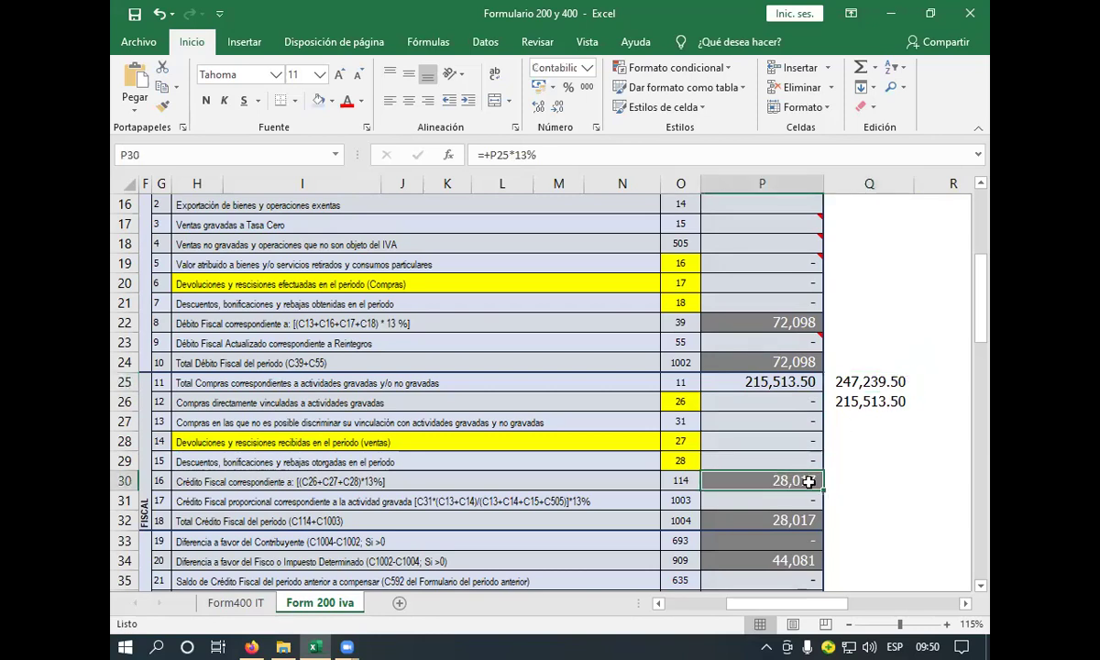